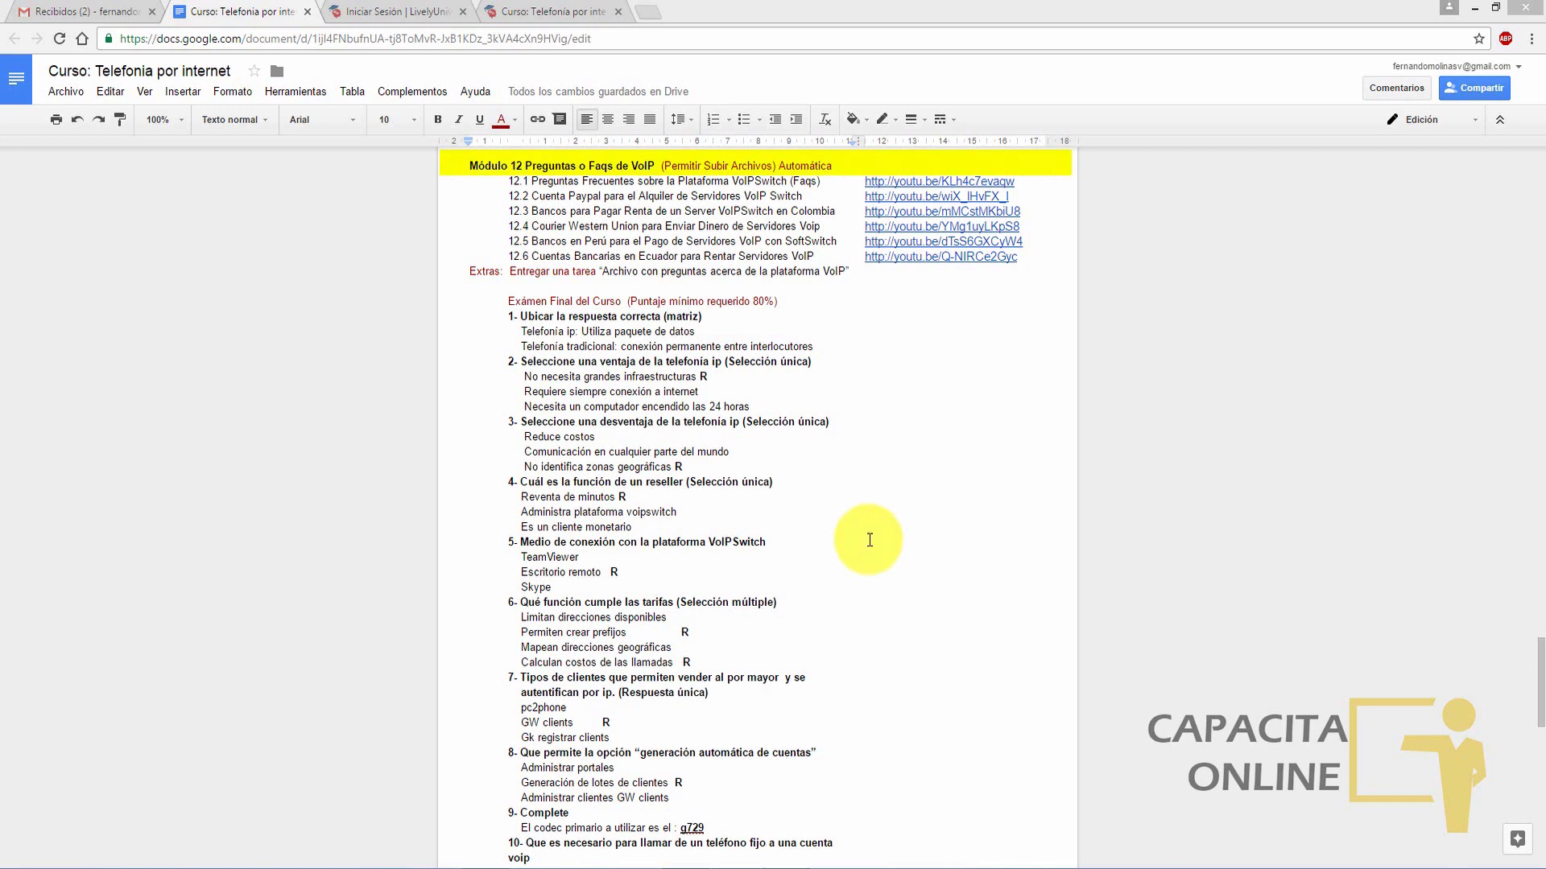
Step: Review the Módulo 12 topics, its file-upload note and extra task, the final exam questions and the certificate section in the course outline
{"action": "left_click_drag", "start_coordinate": [511, 185], "coordinate": [849, 257]}
{"action": "left_click", "coordinate": [718, 243]}
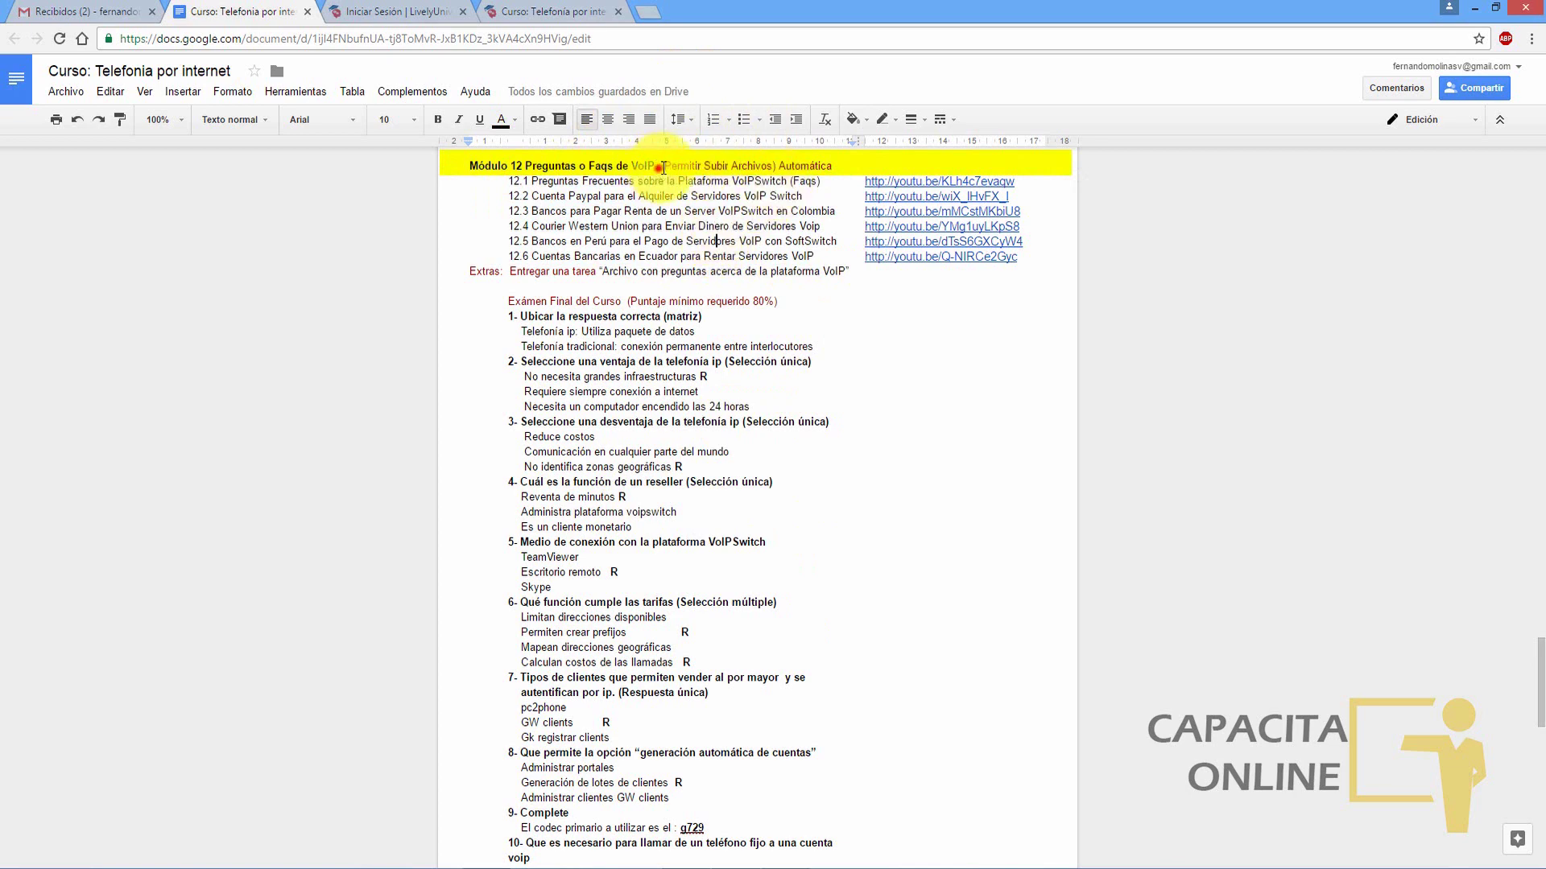
{"action": "left_click_drag", "start_coordinate": [659, 166], "coordinate": [832, 164]}
{"action": "left_click", "coordinate": [516, 271]}
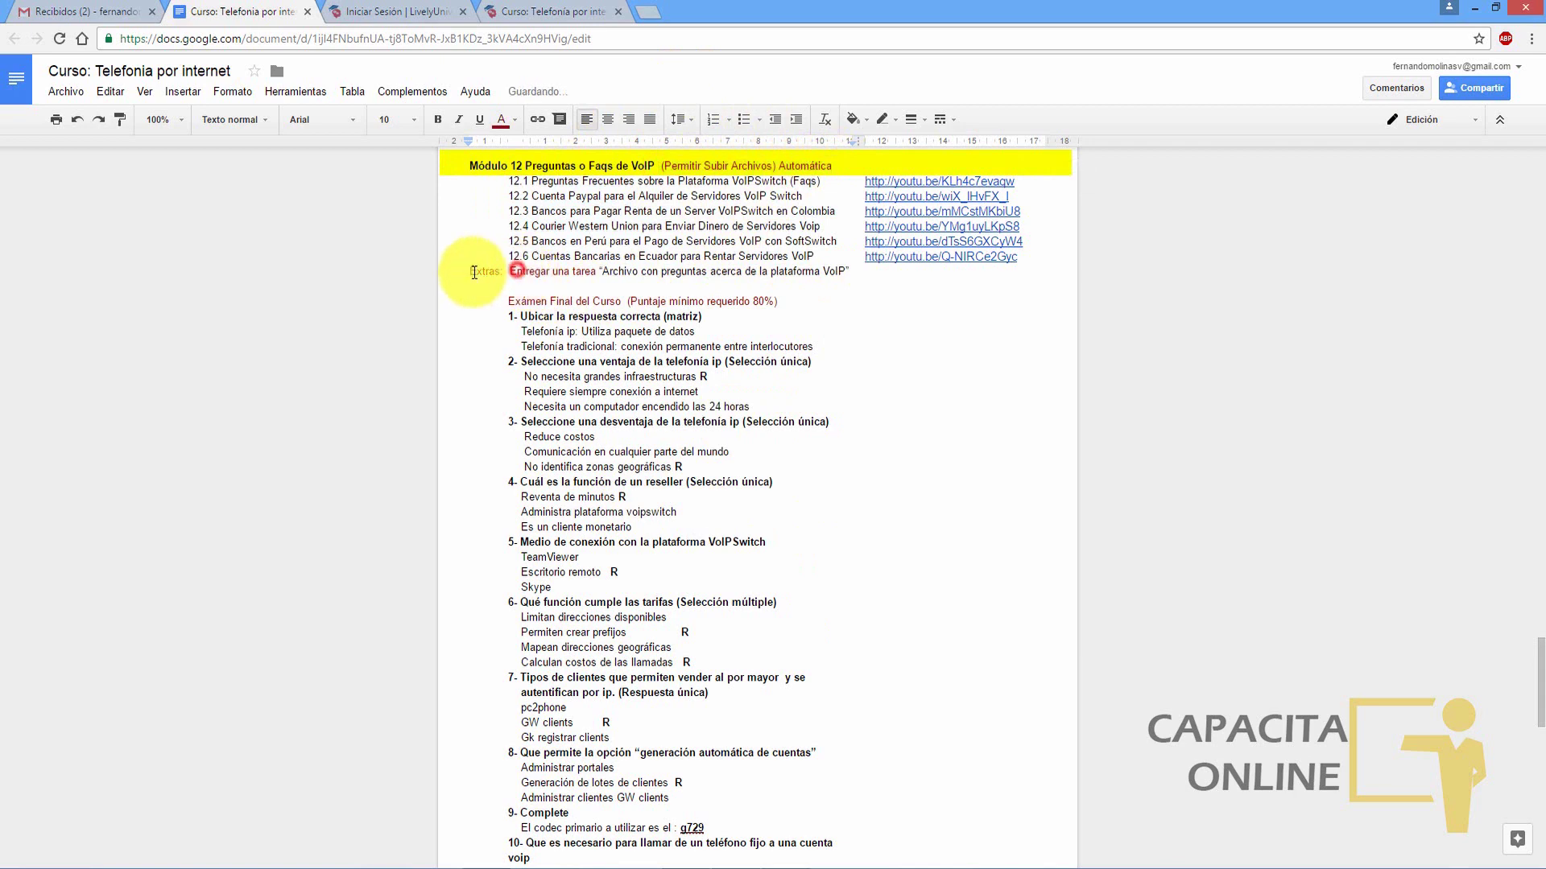
{"action": "left_click_drag", "start_coordinate": [478, 269], "coordinate": [843, 270]}
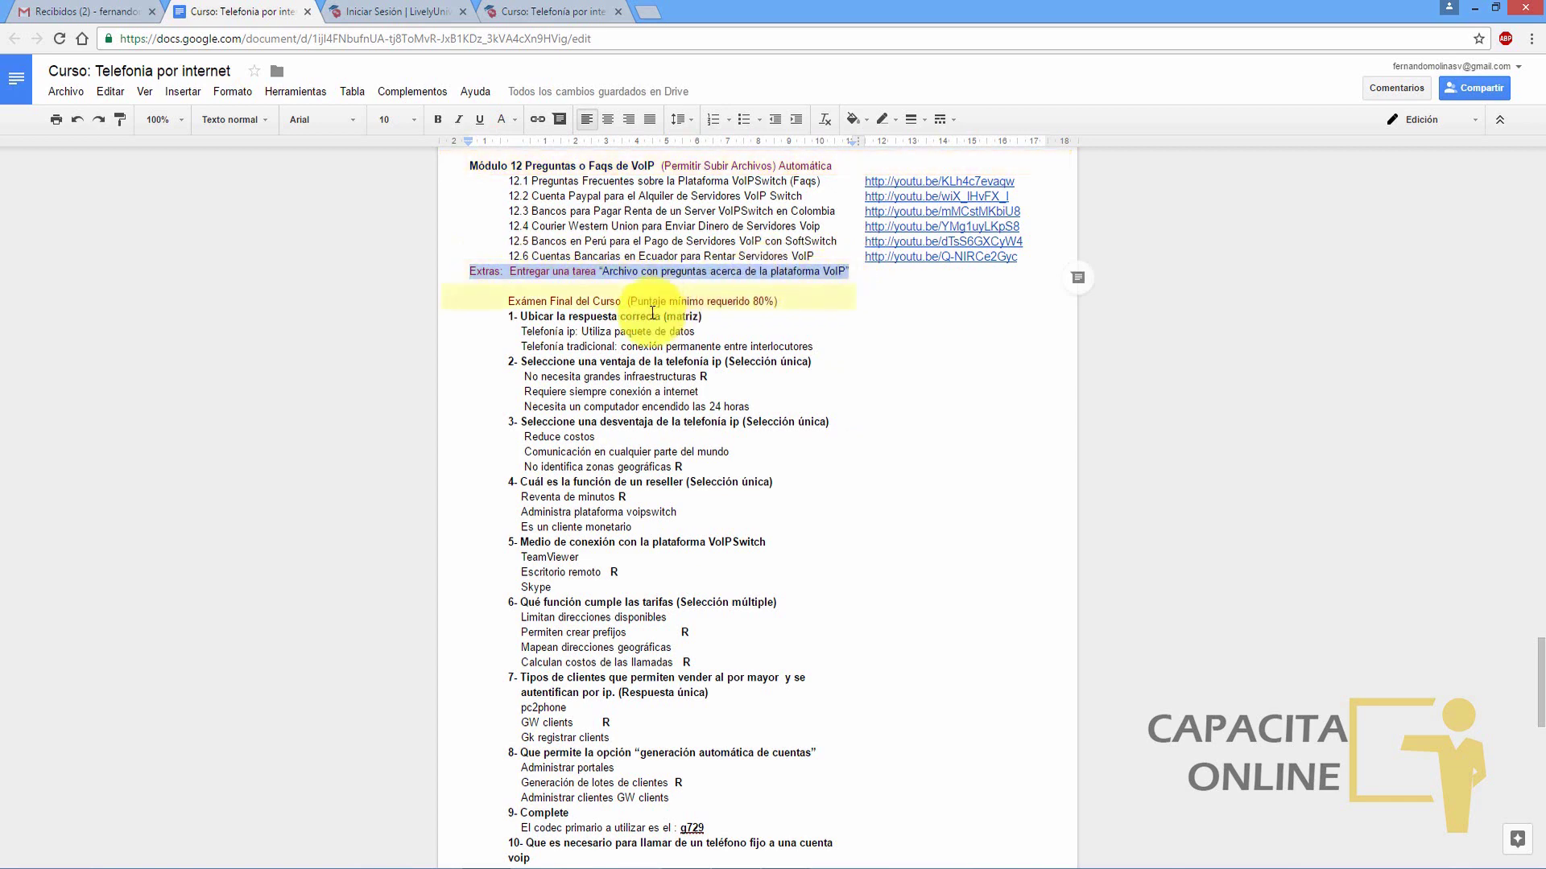
{"action": "left_click", "coordinate": [513, 304]}
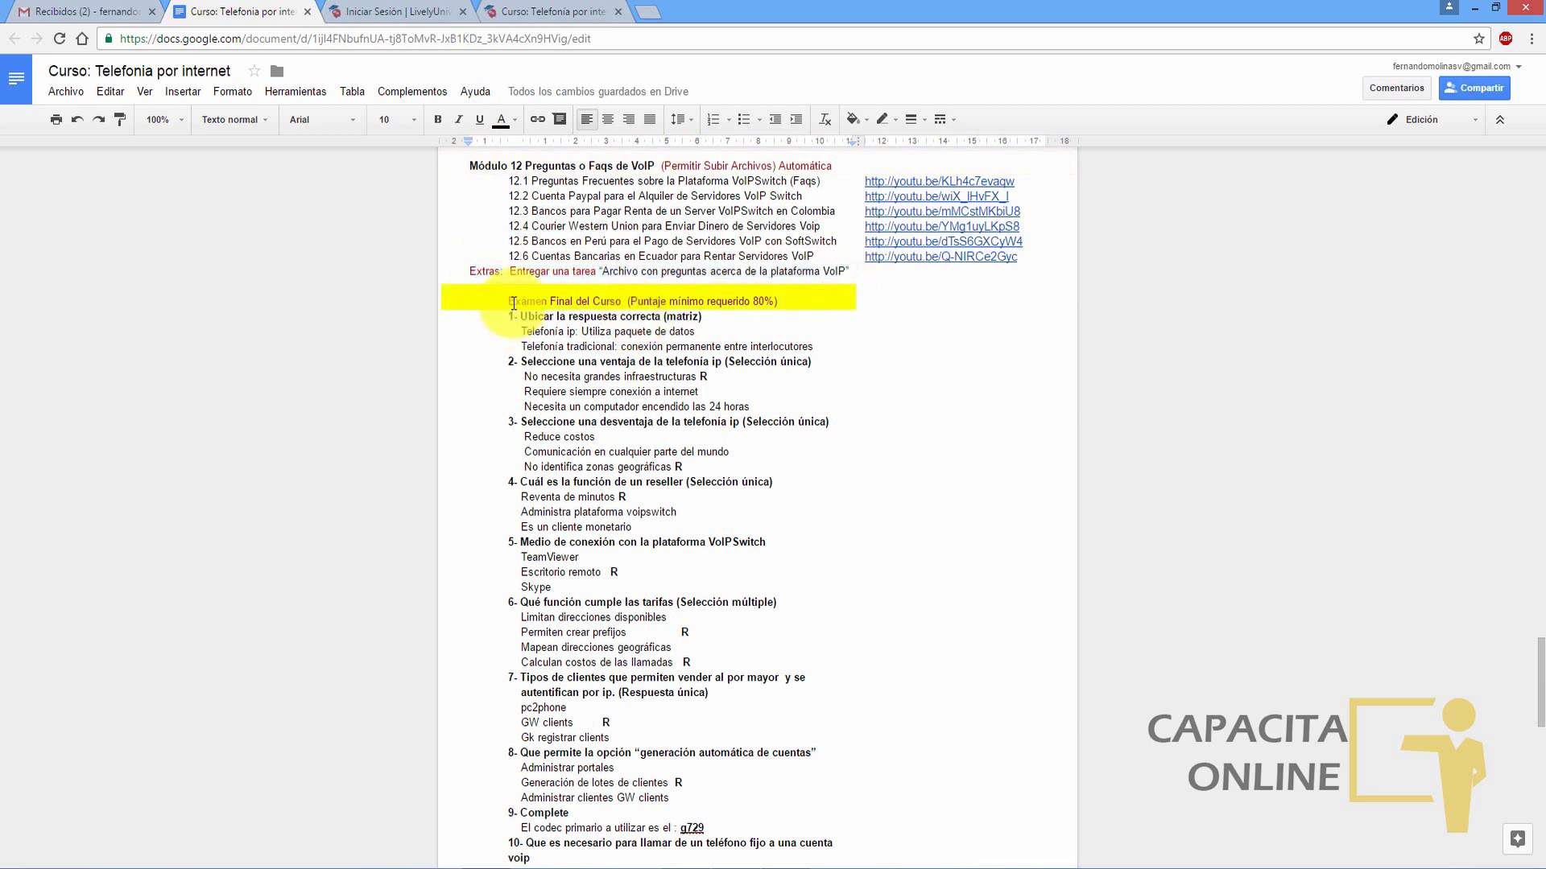
{"action": "left_click_drag", "start_coordinate": [510, 299], "coordinate": [801, 854]}
{"action": "left_click", "coordinate": [572, 389]}
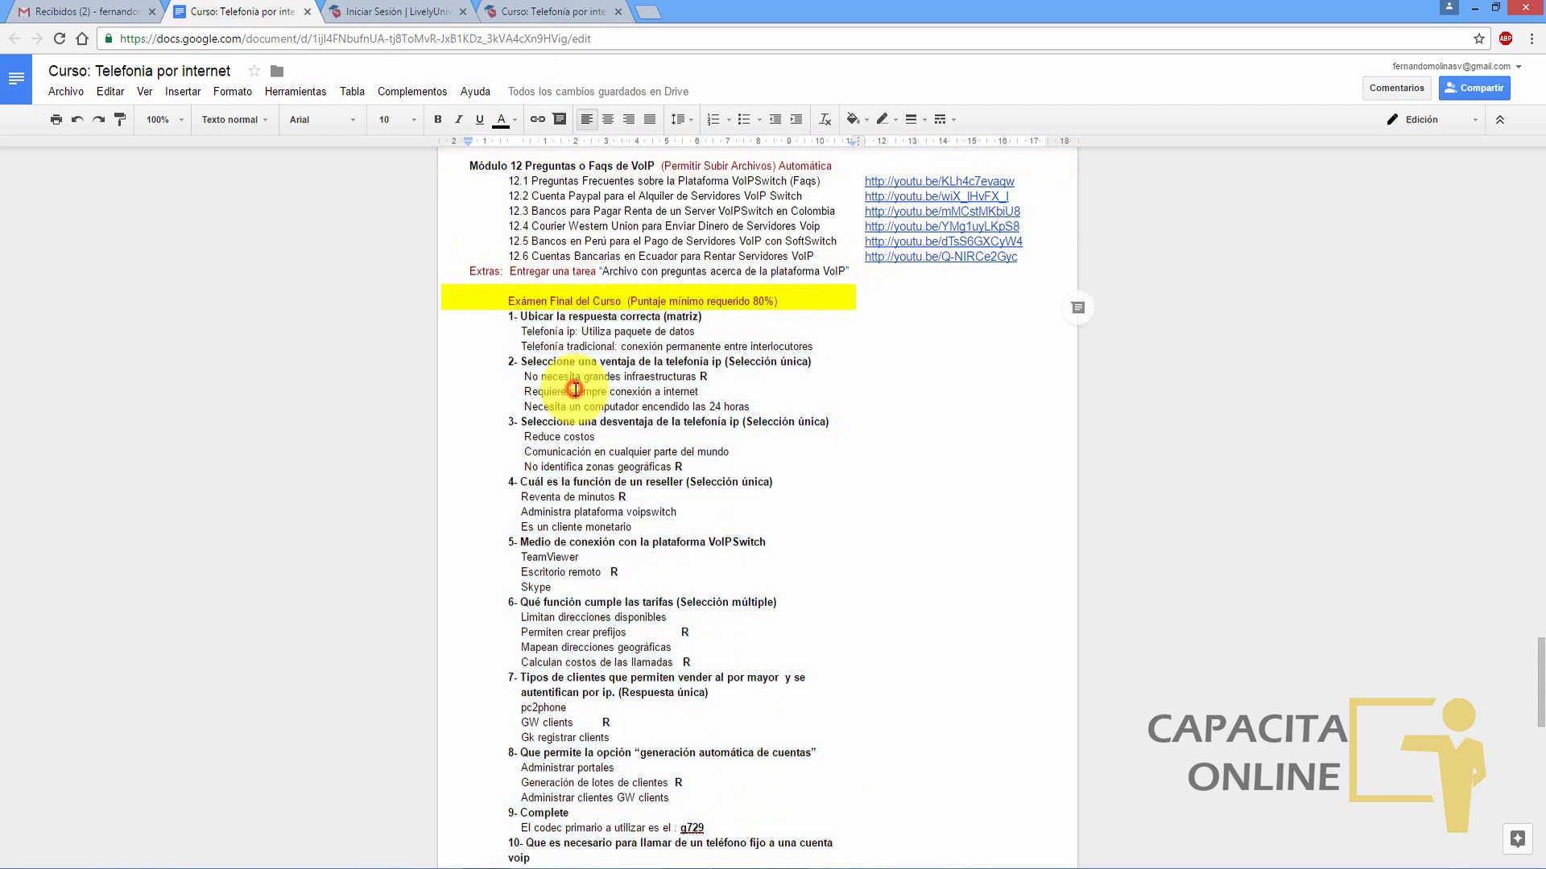
{"action": "left_click_drag", "start_coordinate": [624, 301], "coordinate": [680, 301]}
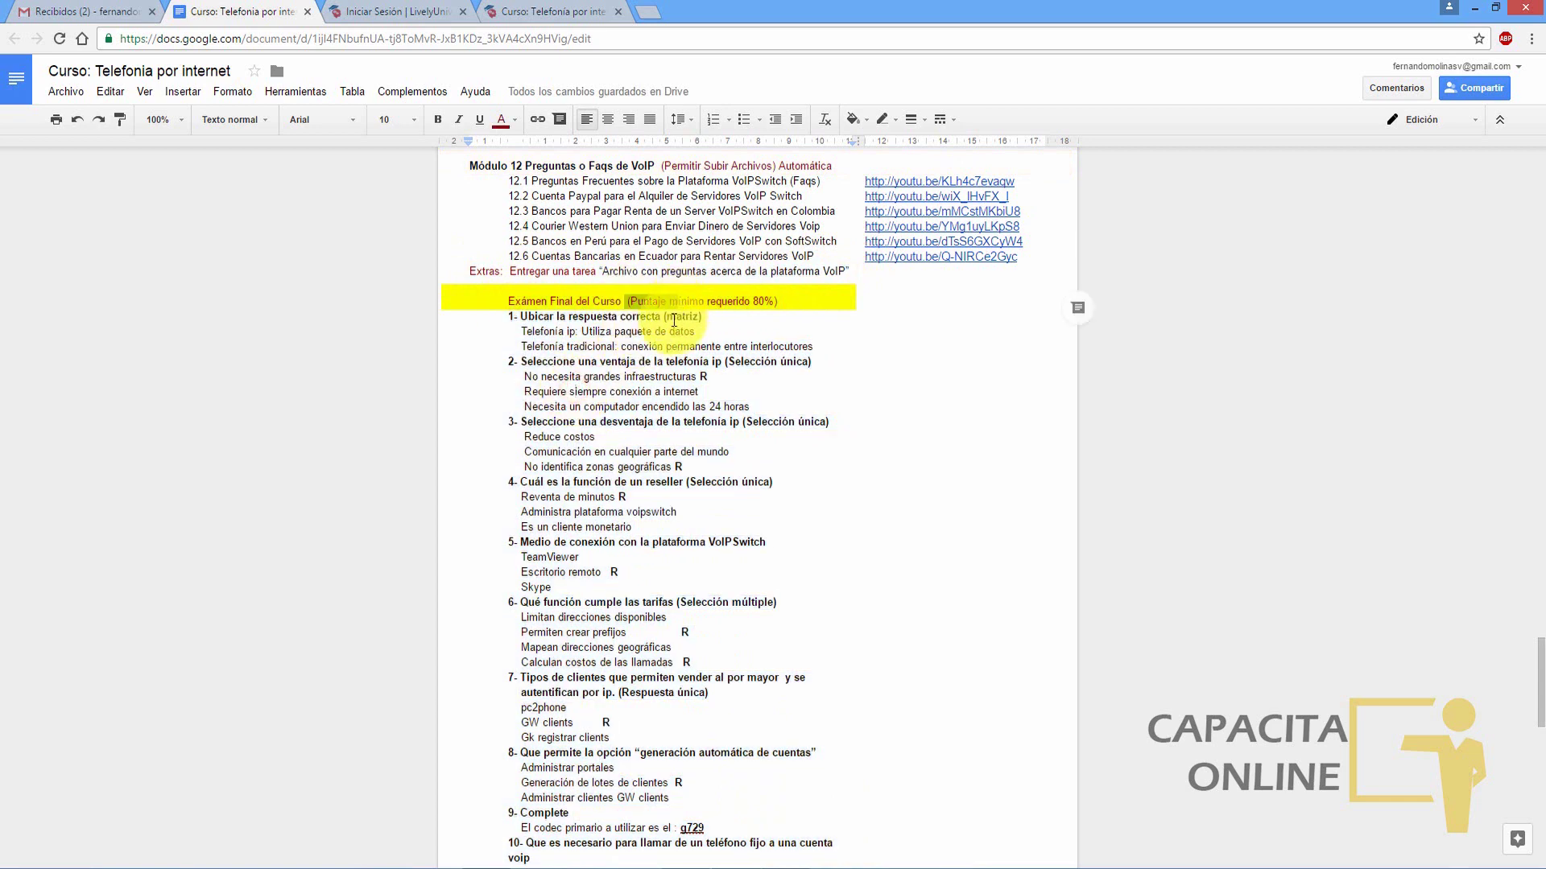
{"action": "left_click_drag", "start_coordinate": [1539, 680], "coordinate": [1462, 739]}
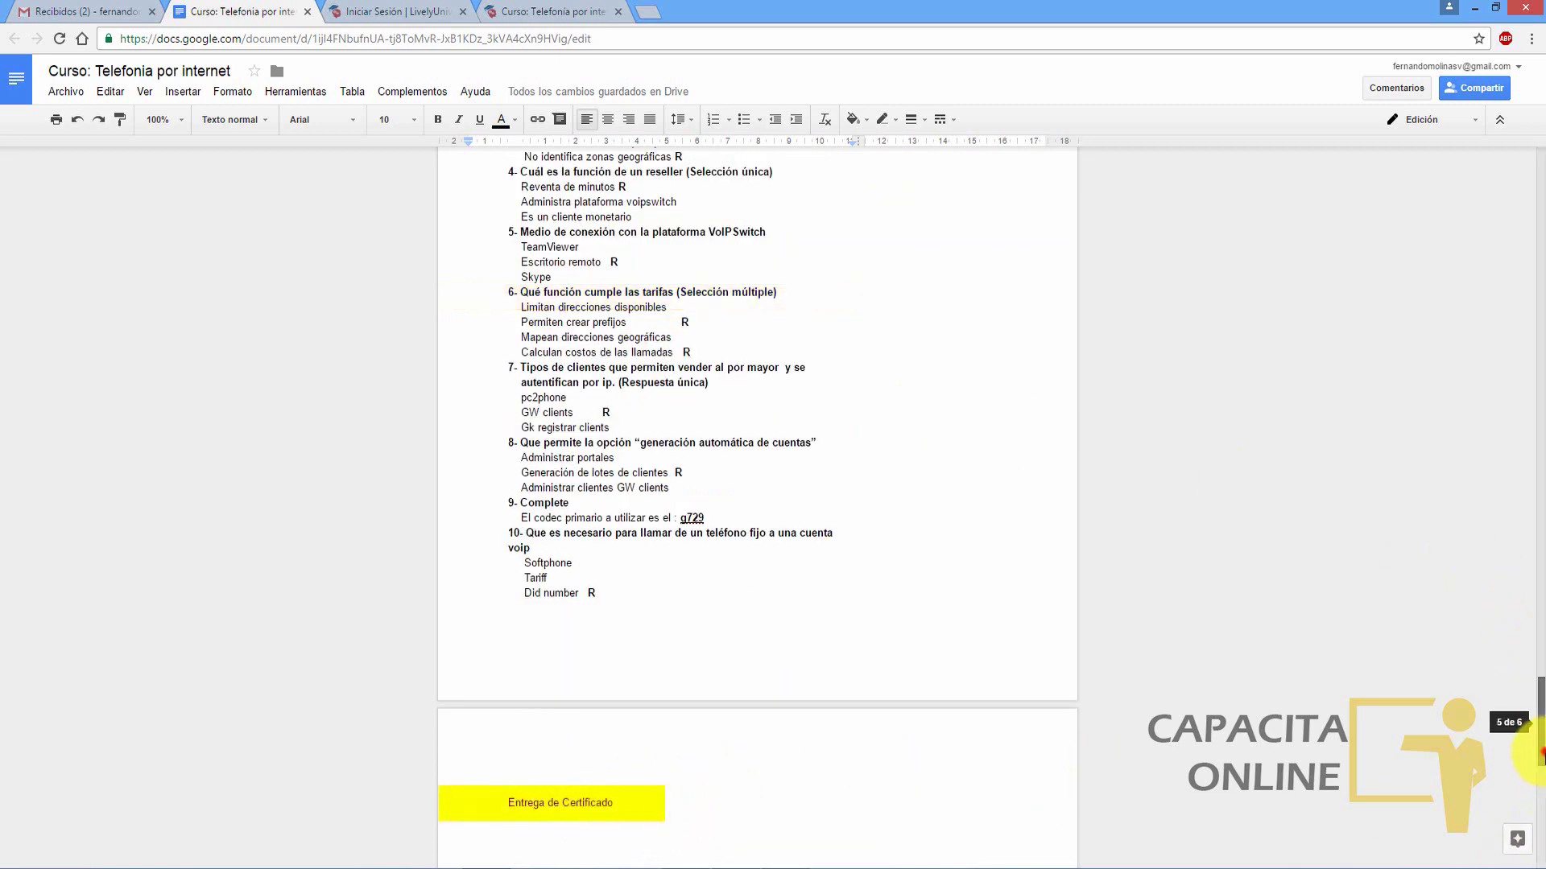
{"action": "left_click_drag", "start_coordinate": [1536, 753], "coordinate": [1536, 681]}
{"action": "left_click_drag", "start_coordinate": [468, 214], "coordinate": [656, 209]}
{"action": "left_click", "coordinate": [552, 272]}
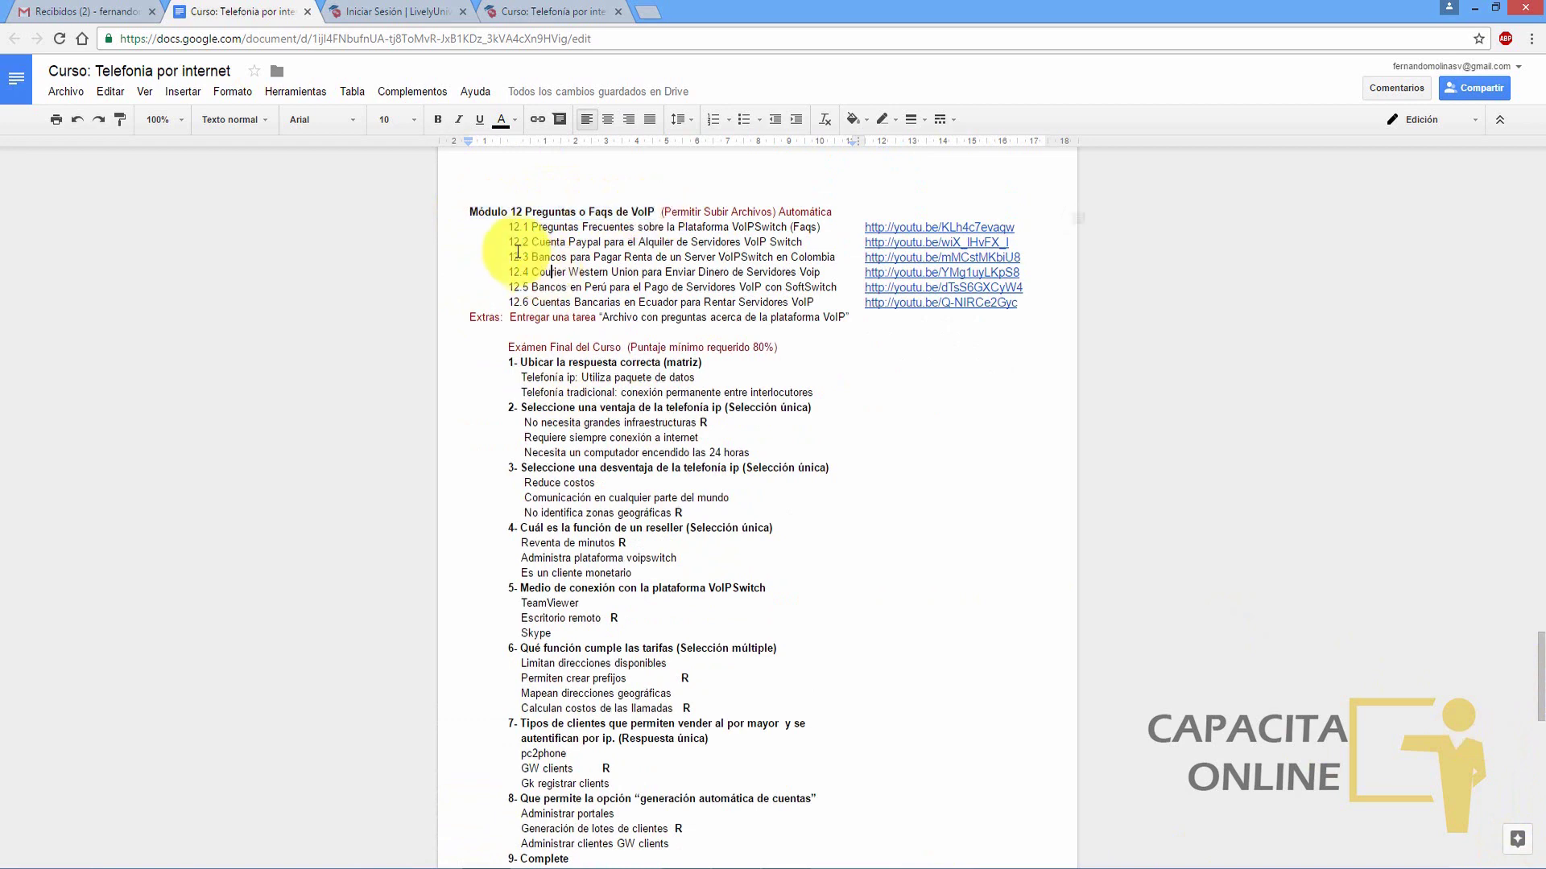
{"action": "left_click_drag", "start_coordinate": [509, 228], "coordinate": [811, 308]}
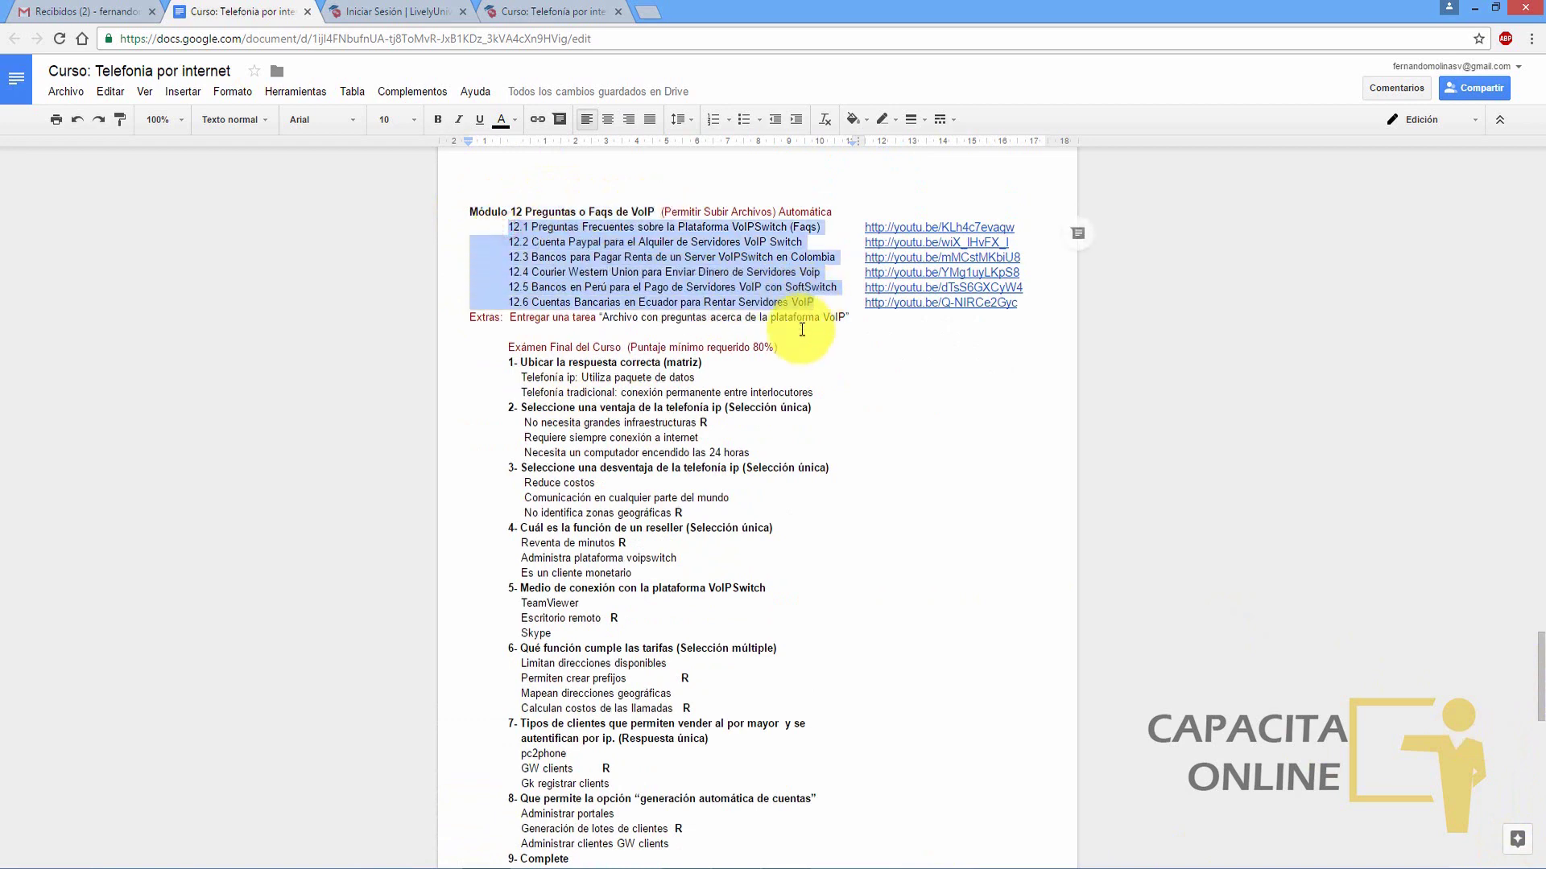
Step: Switch to the LivelyUniversity WordPress admin, open the LearnDash lessons list and start a new lesson
{"action": "left_click", "coordinate": [398, 11]}
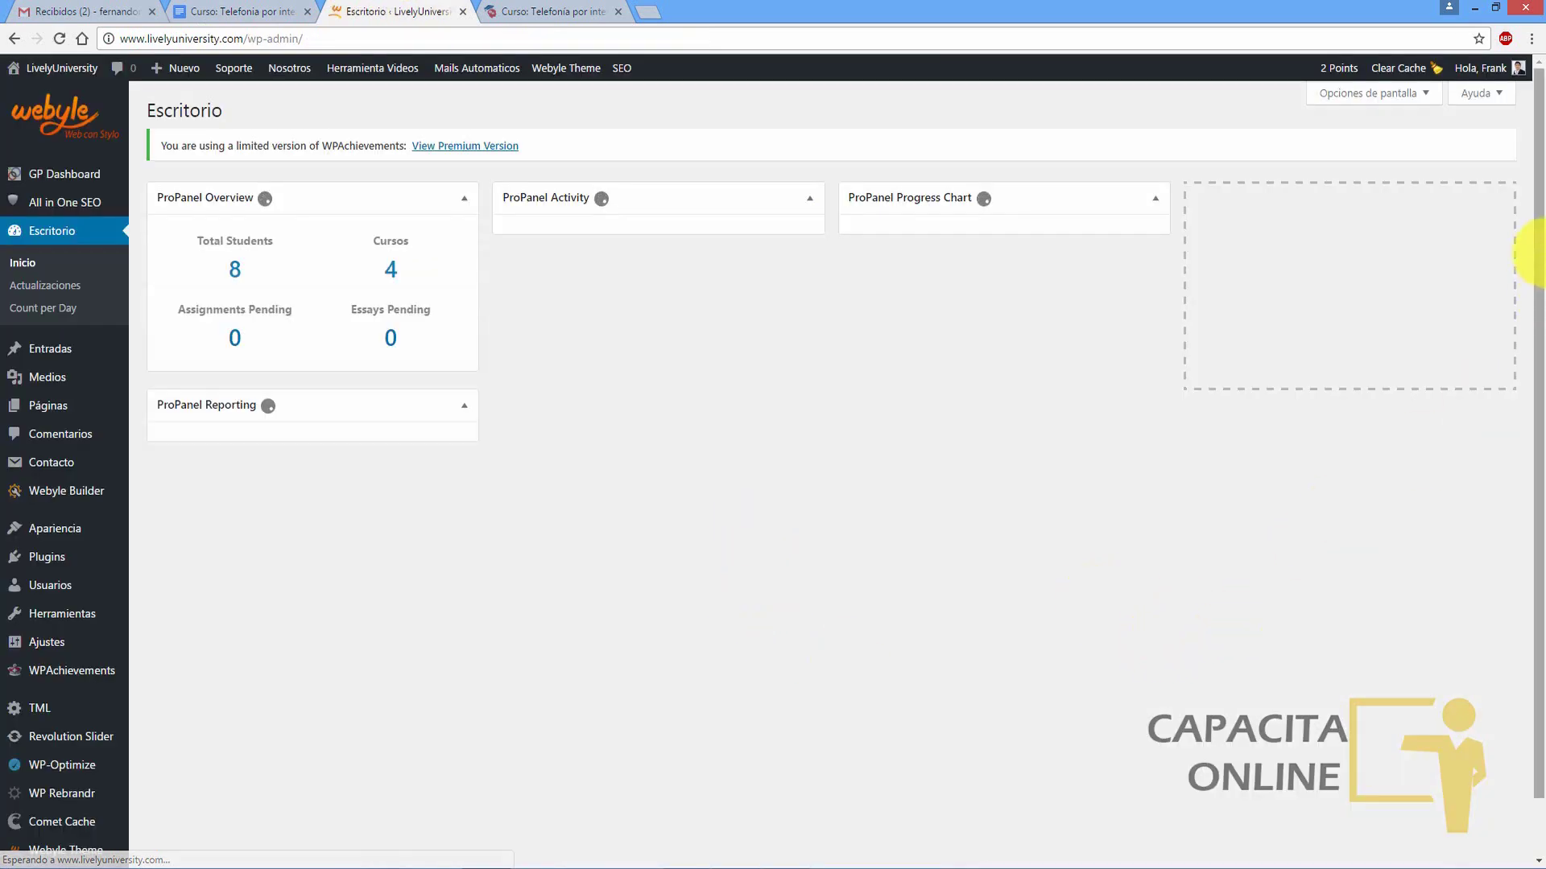
{"action": "left_click_drag", "start_coordinate": [1534, 274], "coordinate": [1534, 517]}
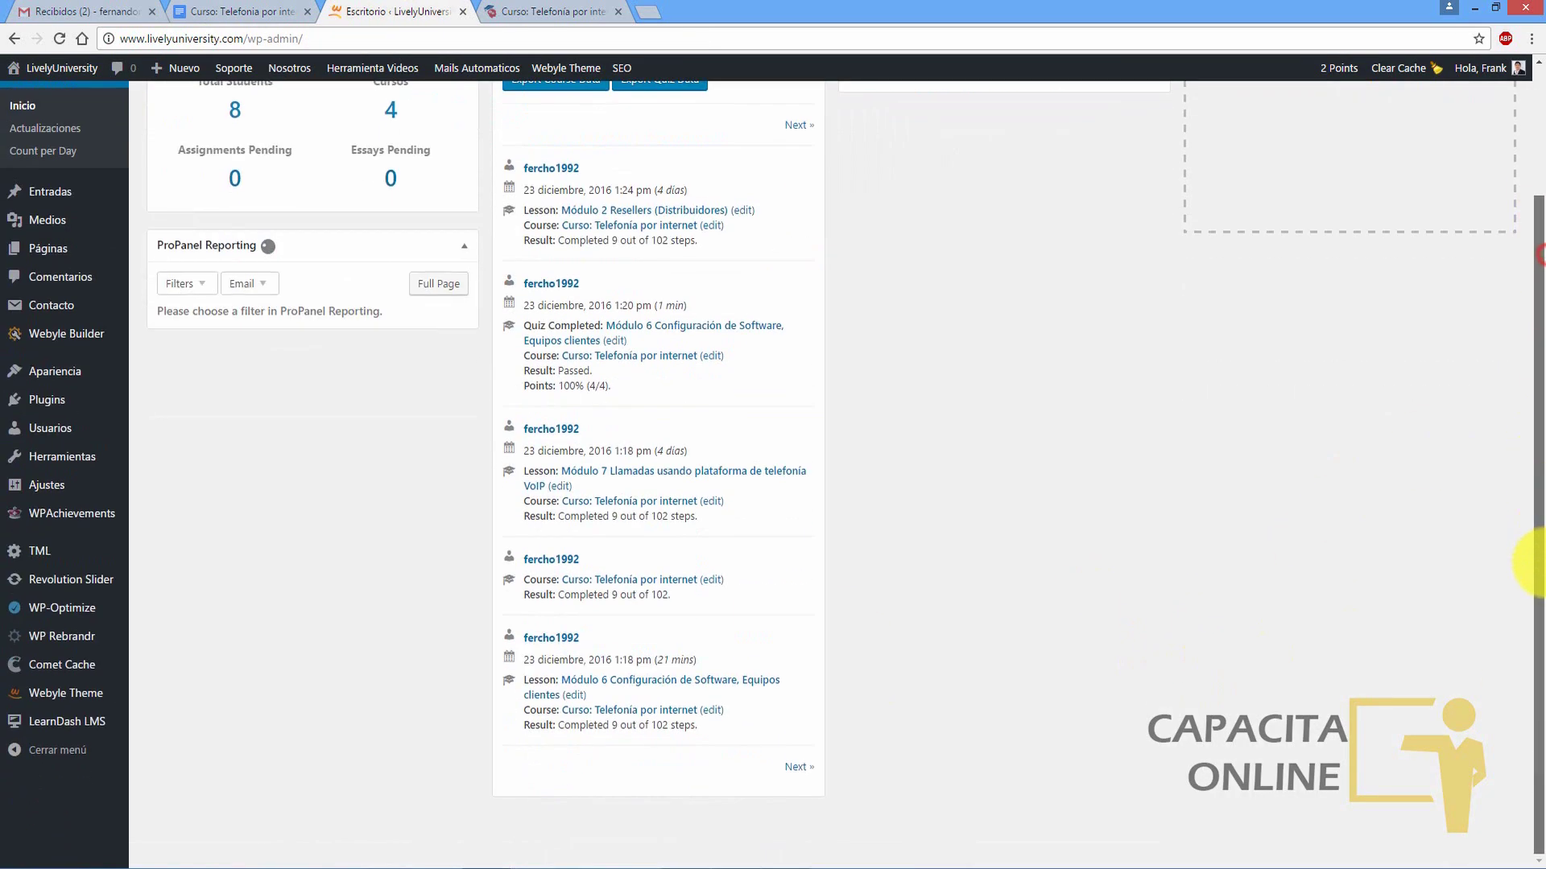
{"action": "mouse_move", "coordinate": [101, 718]}
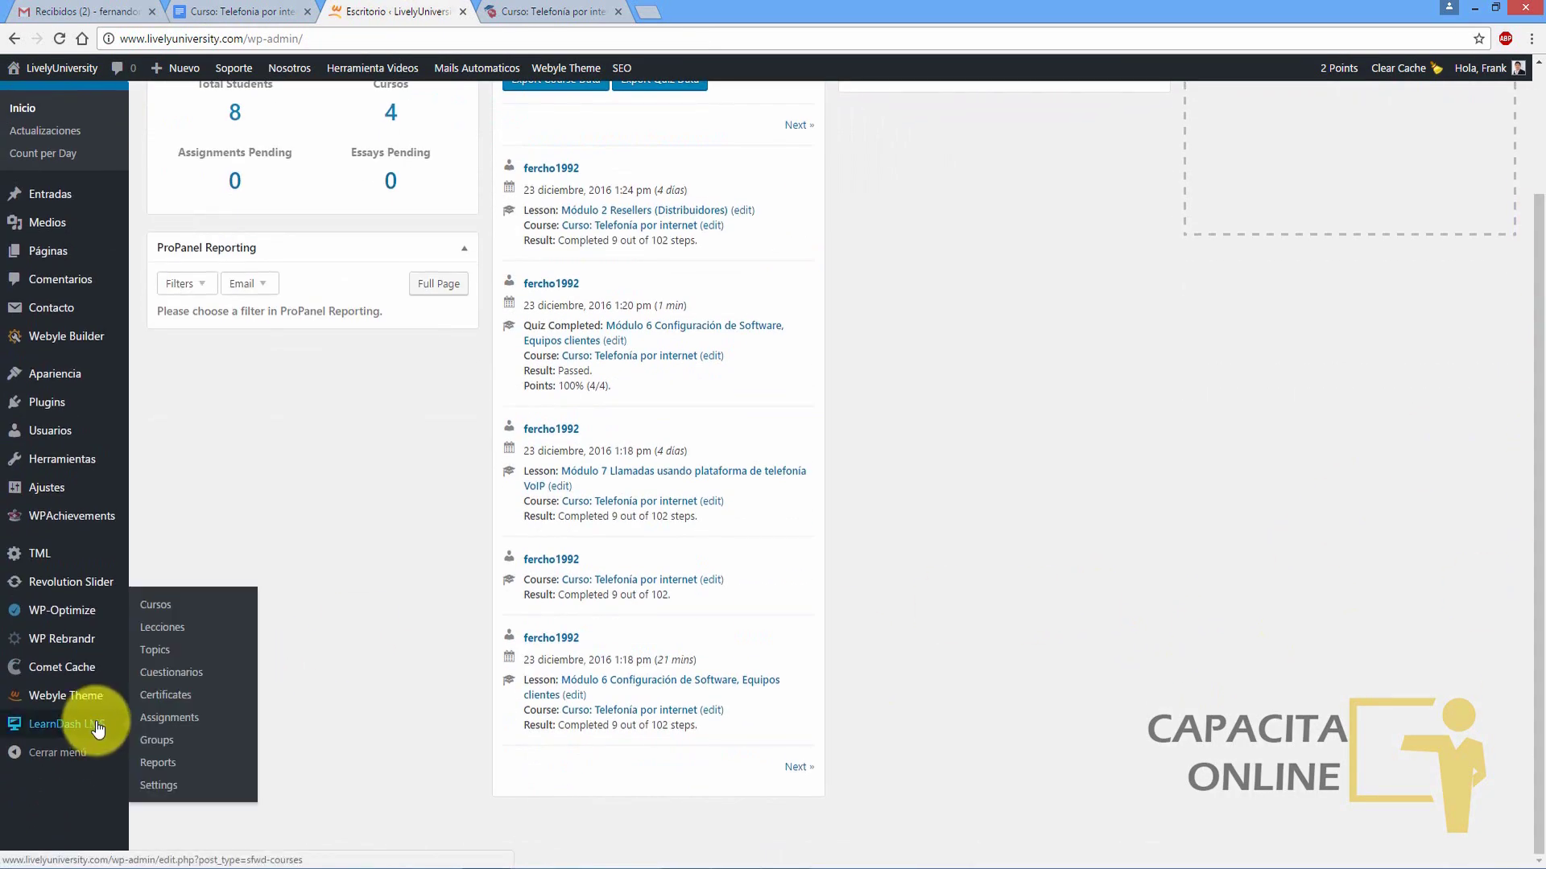
{"action": "left_click", "coordinate": [169, 629]}
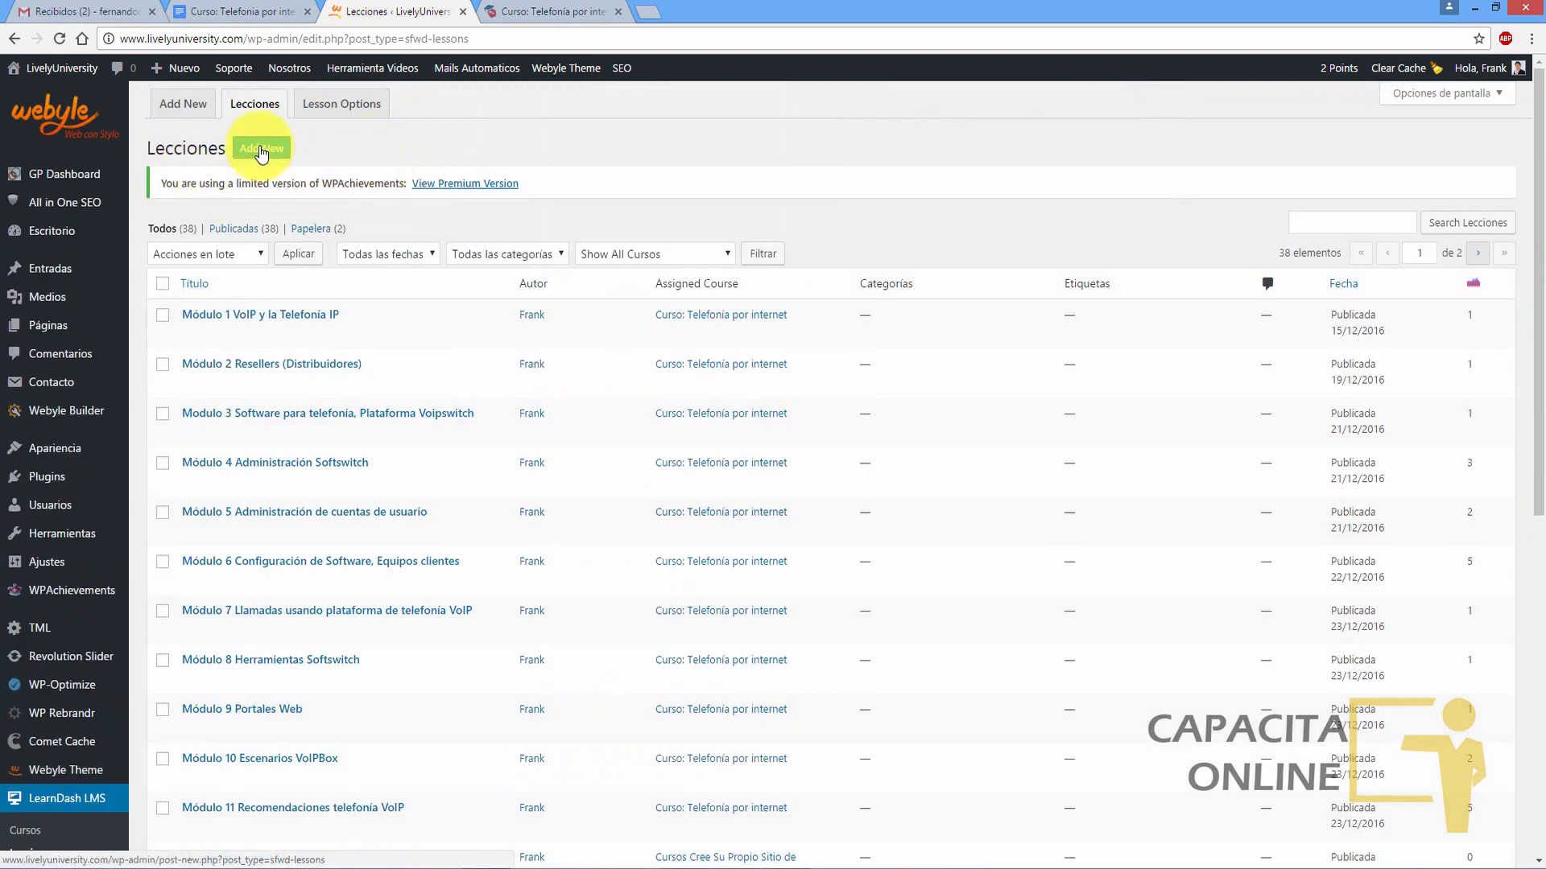
{"action": "left_click", "coordinate": [260, 149]}
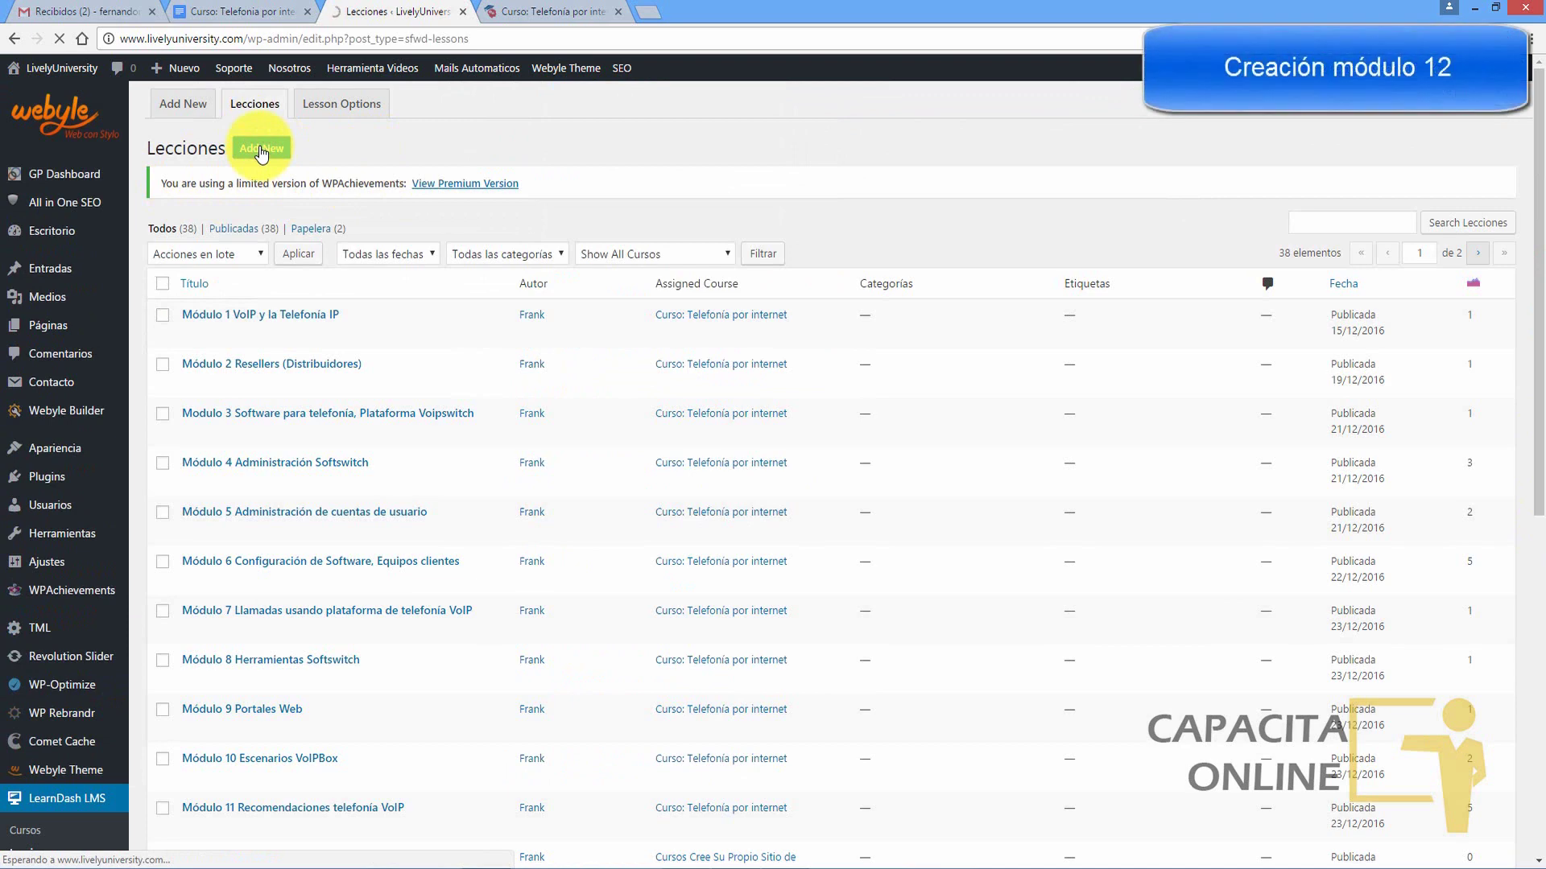
Step: Copy "Módulo 12 Preguntas o Faqs de VoIP" from the course outline as the new lesson's title and disallow comments
{"action": "left_click", "coordinate": [242, 11]}
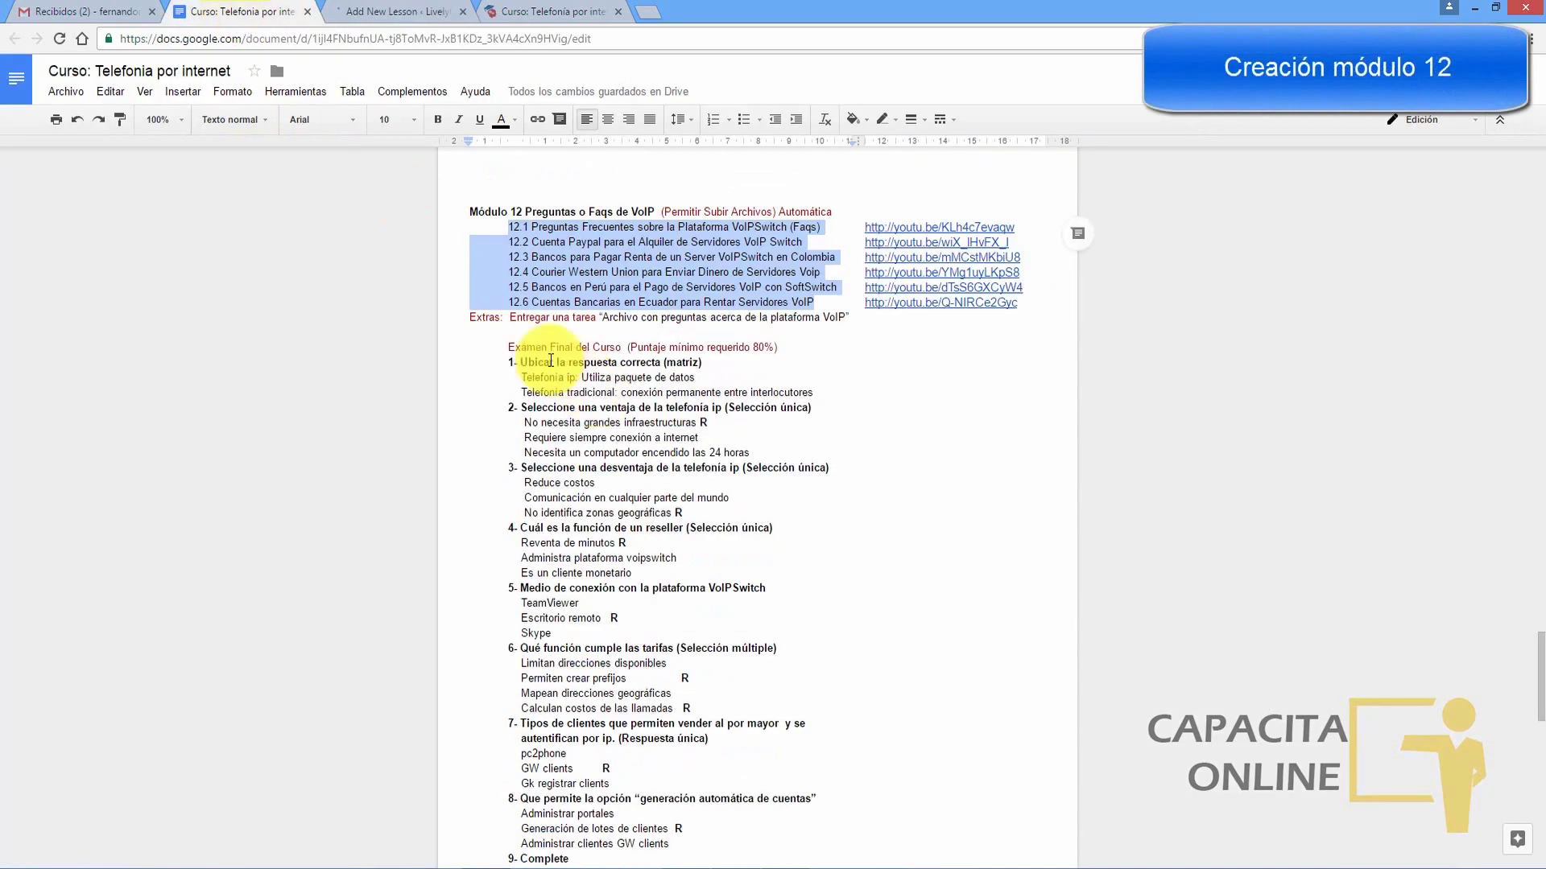
{"action": "left_click", "coordinate": [466, 211]}
{"action": "left_click_drag", "start_coordinate": [619, 197], "coordinate": [654, 212]}
{"action": "key", "text": "ctrl+c"}
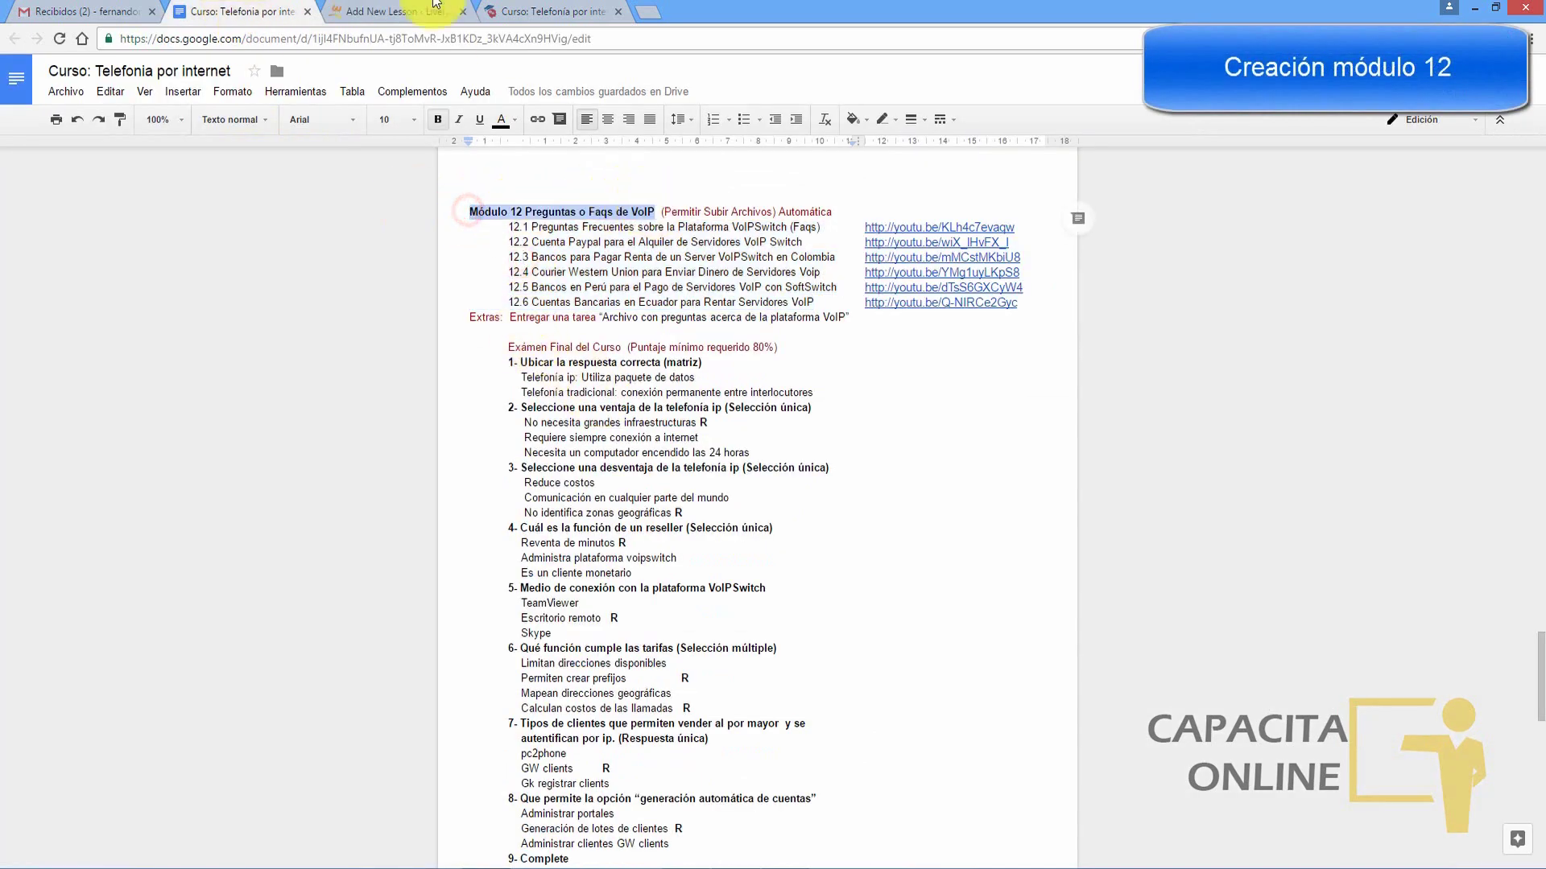
{"action": "left_click", "coordinate": [394, 11]}
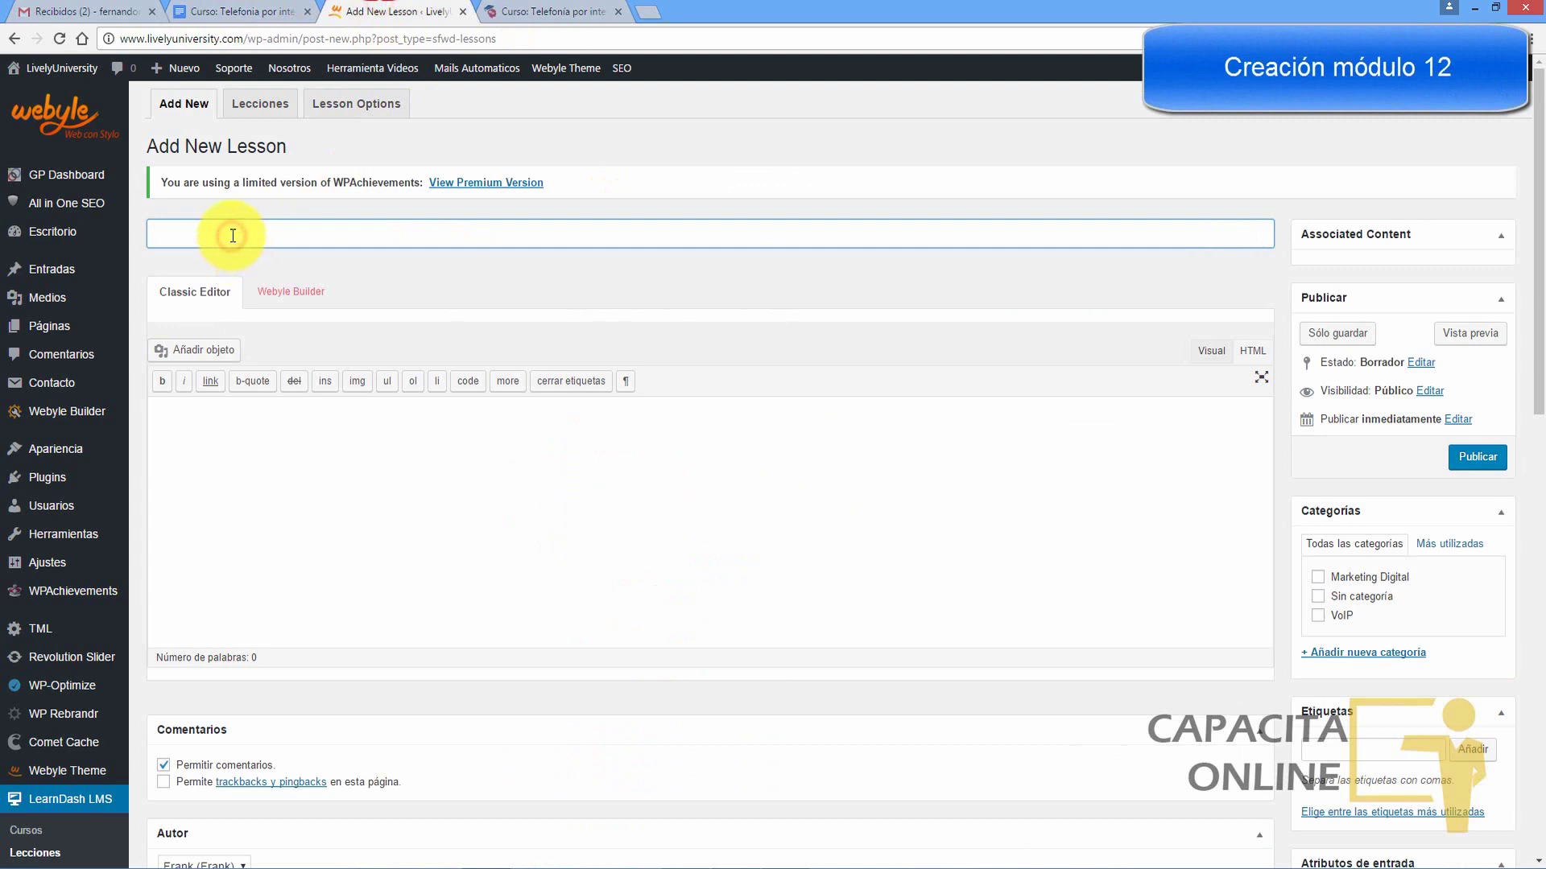
{"action": "key", "text": "ctrl+v"}
{"action": "left_click_drag", "start_coordinate": [1535, 276], "coordinate": [1536, 445]}
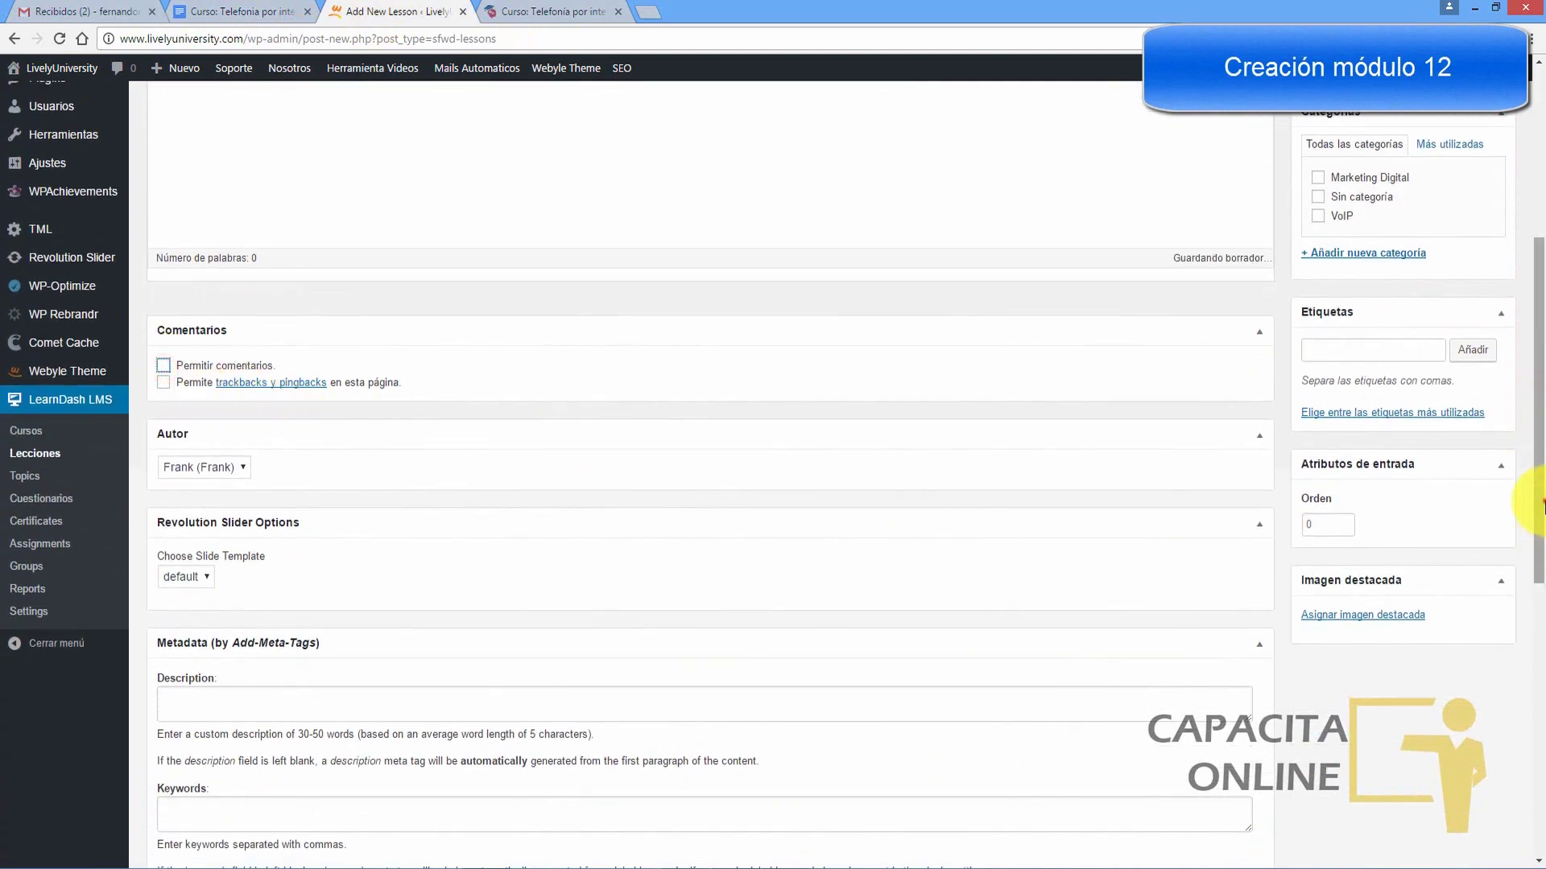
Step: Associate the lesson with the course "Curso: Telefonía por internet"
{"action": "left_click_drag", "start_coordinate": [1535, 507], "coordinate": [1539, 818]}
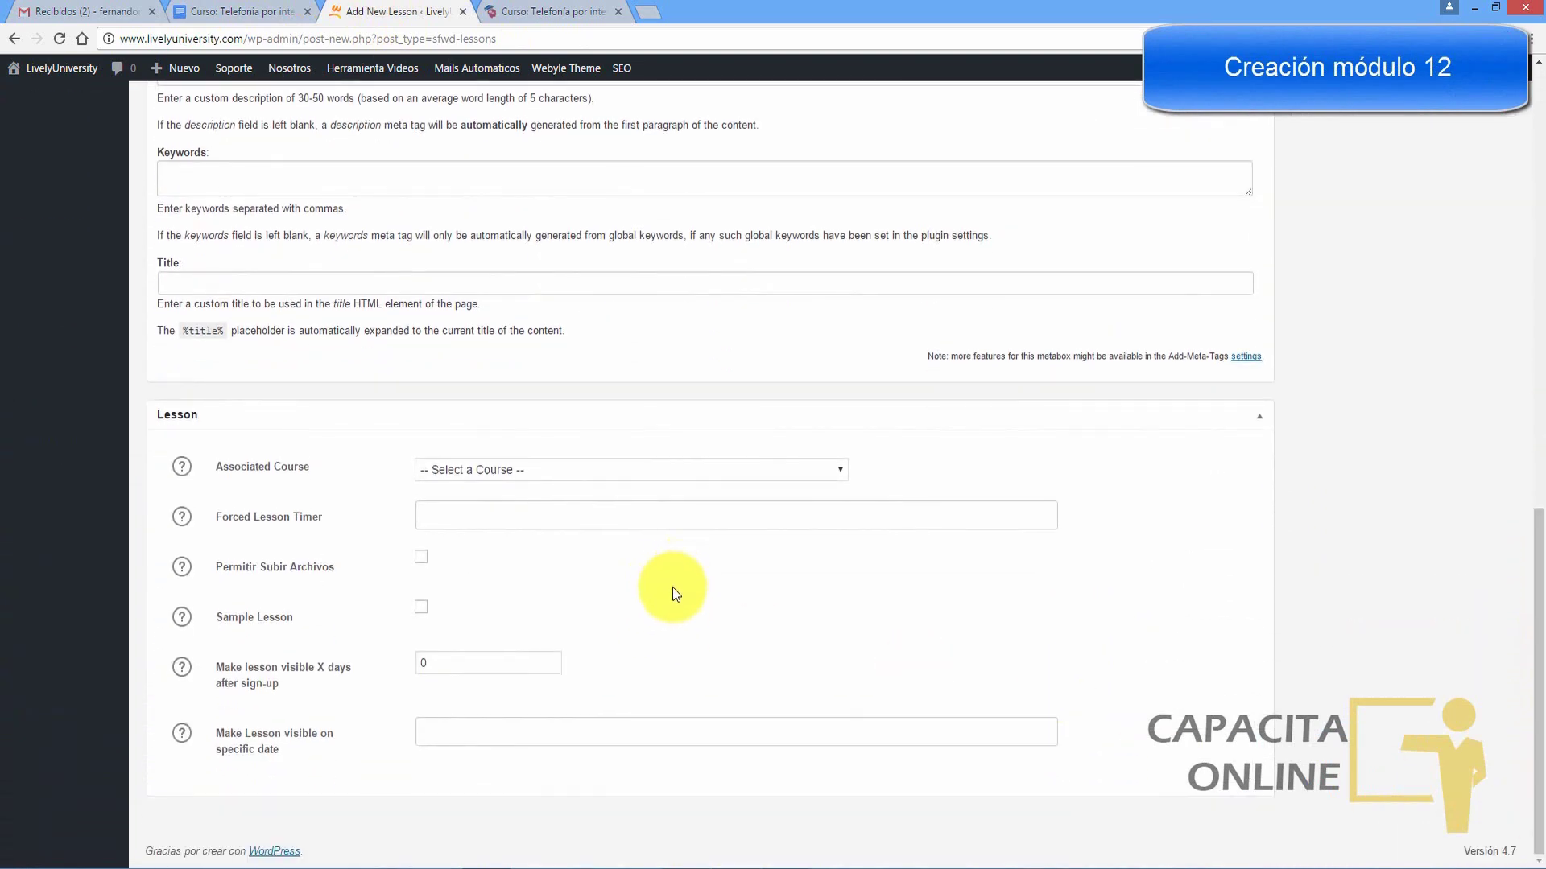
{"action": "left_click", "coordinate": [471, 468]}
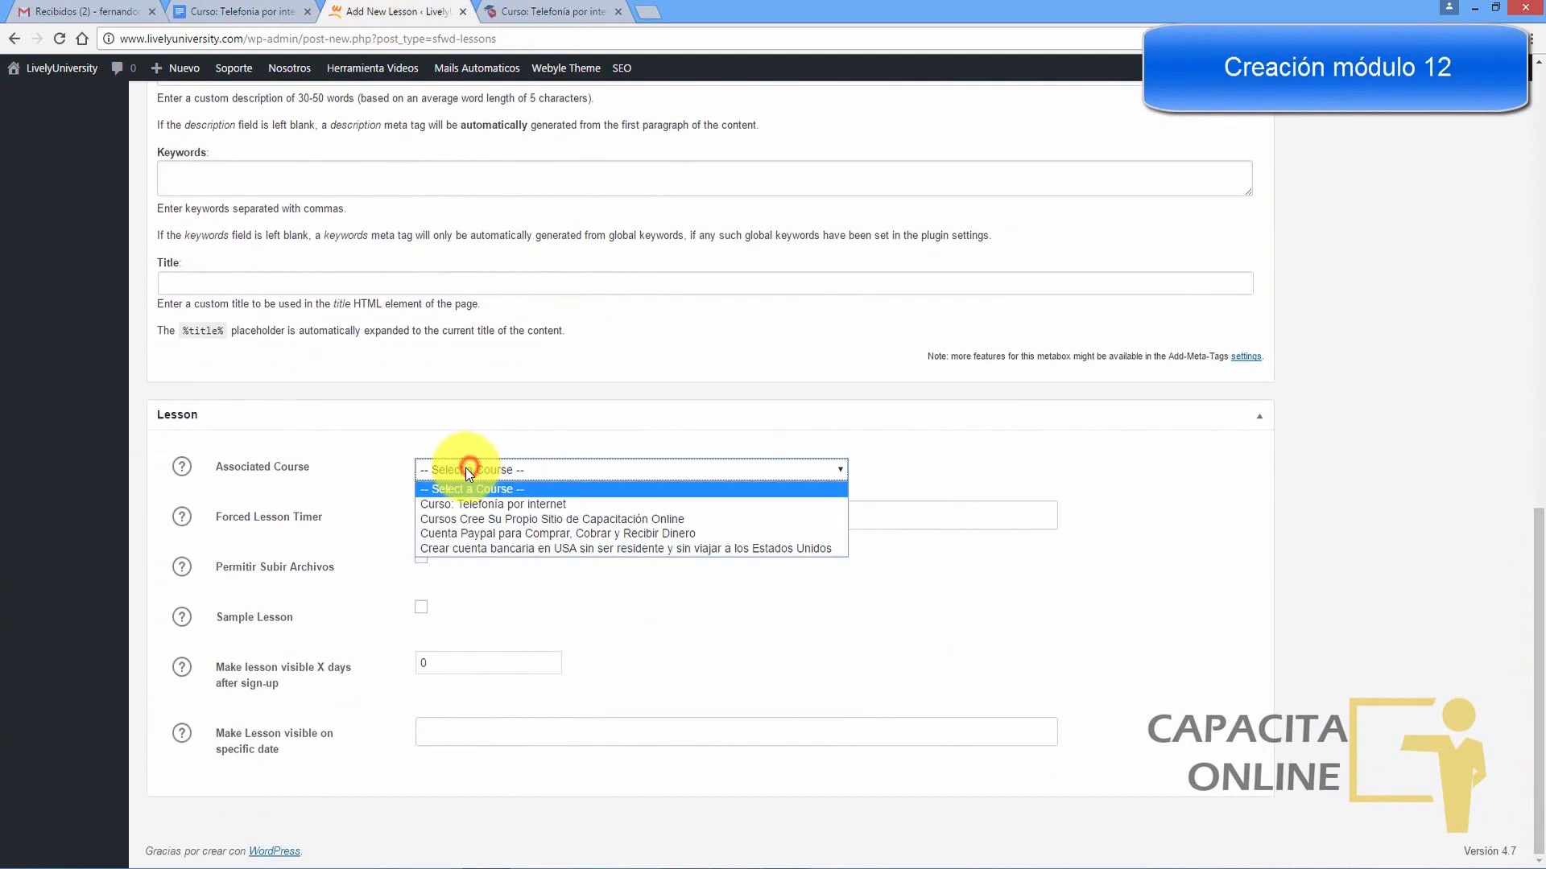
{"action": "left_click", "coordinate": [455, 507]}
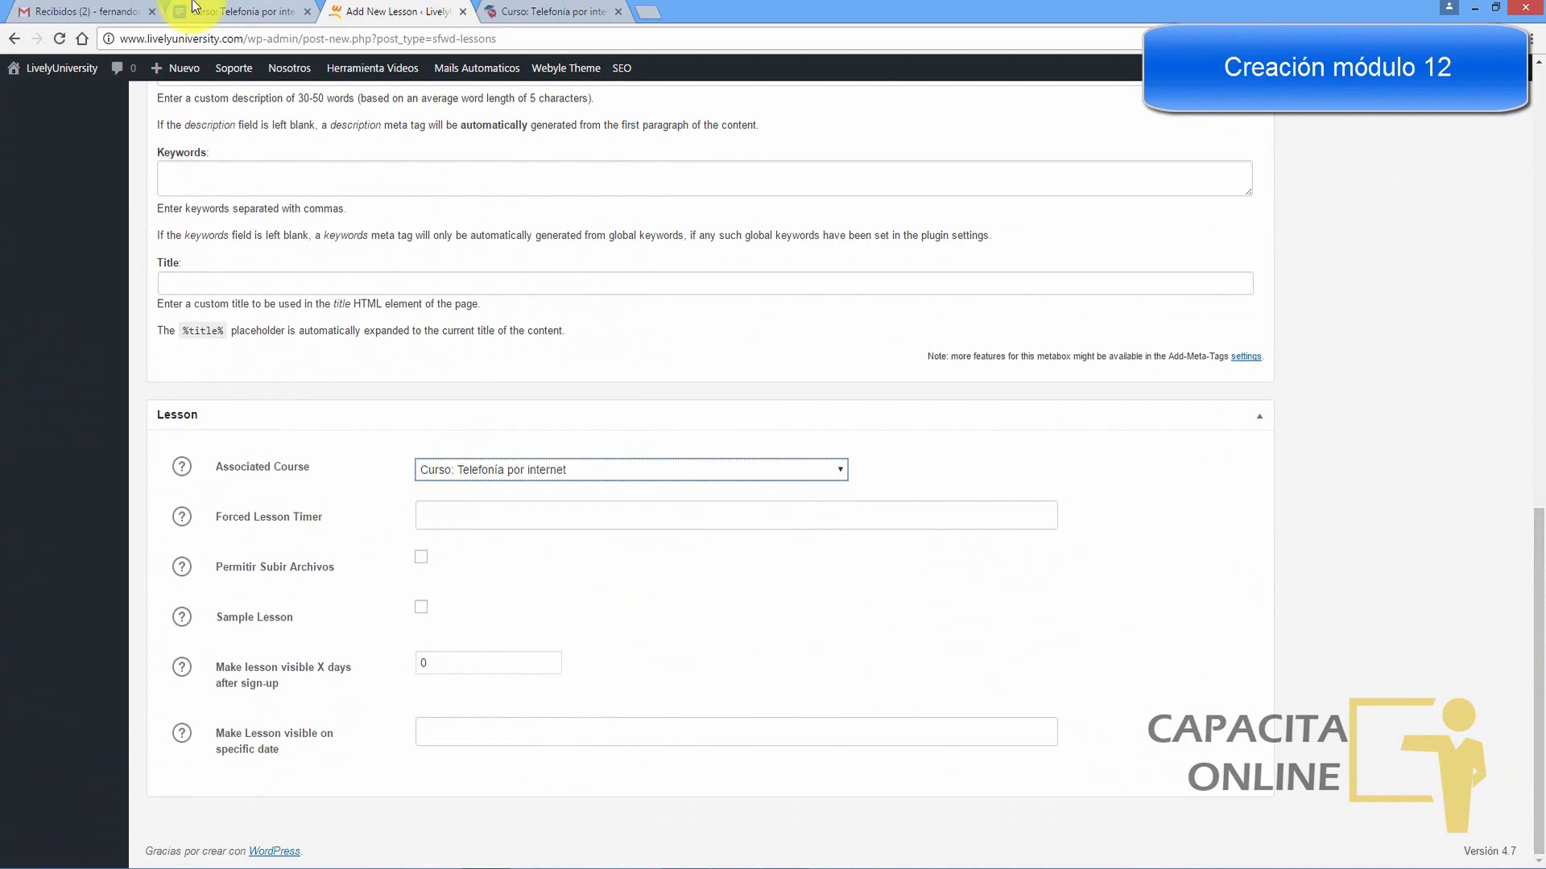
Step: Check the upload requirement in the course outline and enable Permitir Subir Archivos for the lesson
{"action": "left_click", "coordinate": [193, 9]}
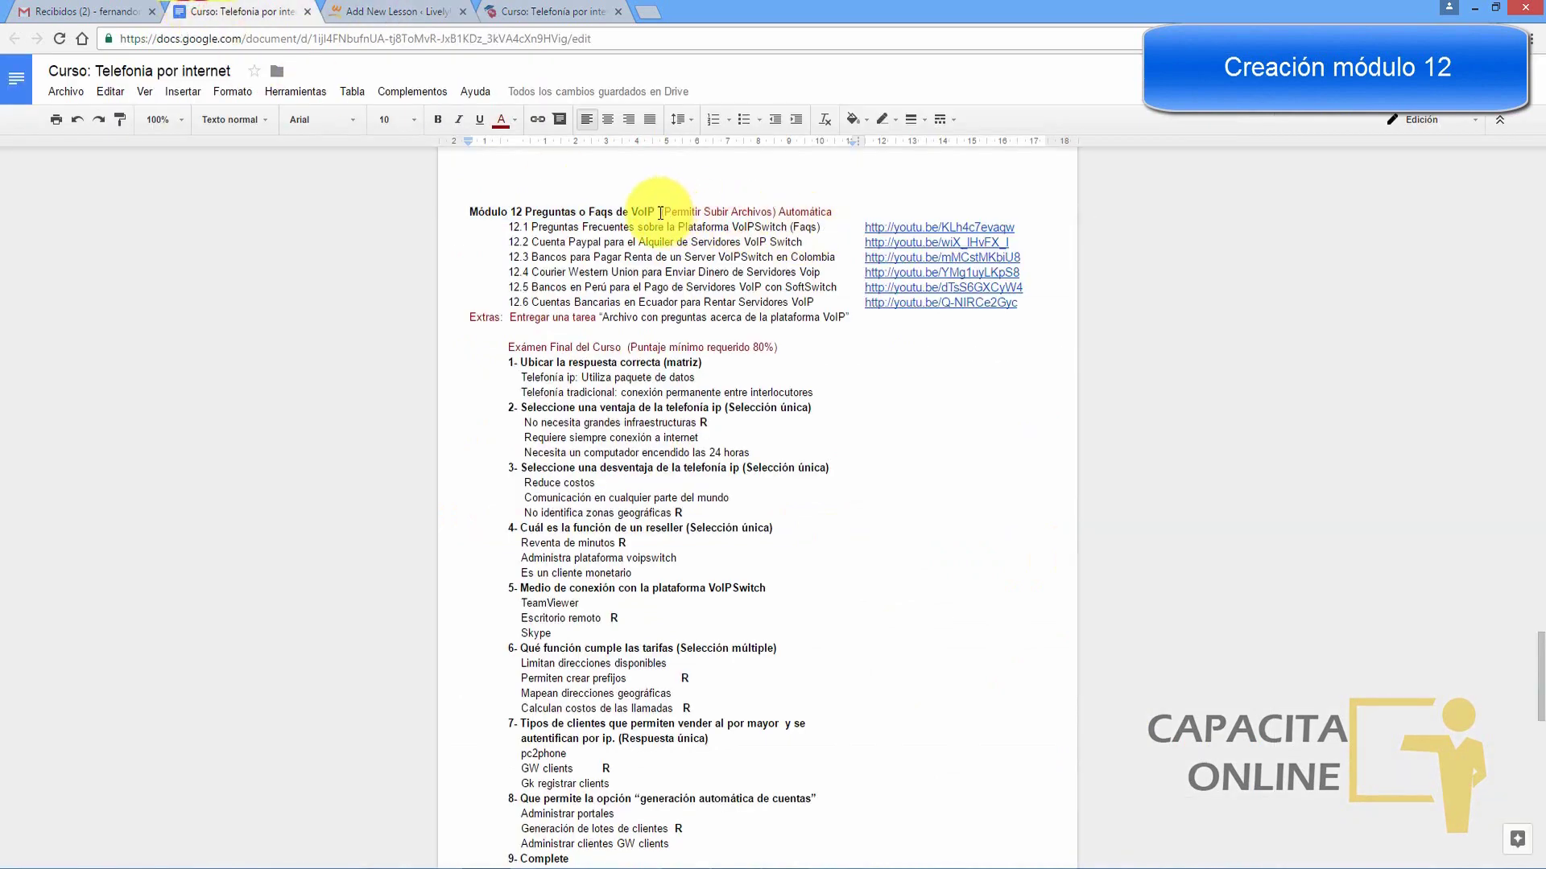
{"action": "left_click_drag", "start_coordinate": [660, 213], "coordinate": [772, 213]}
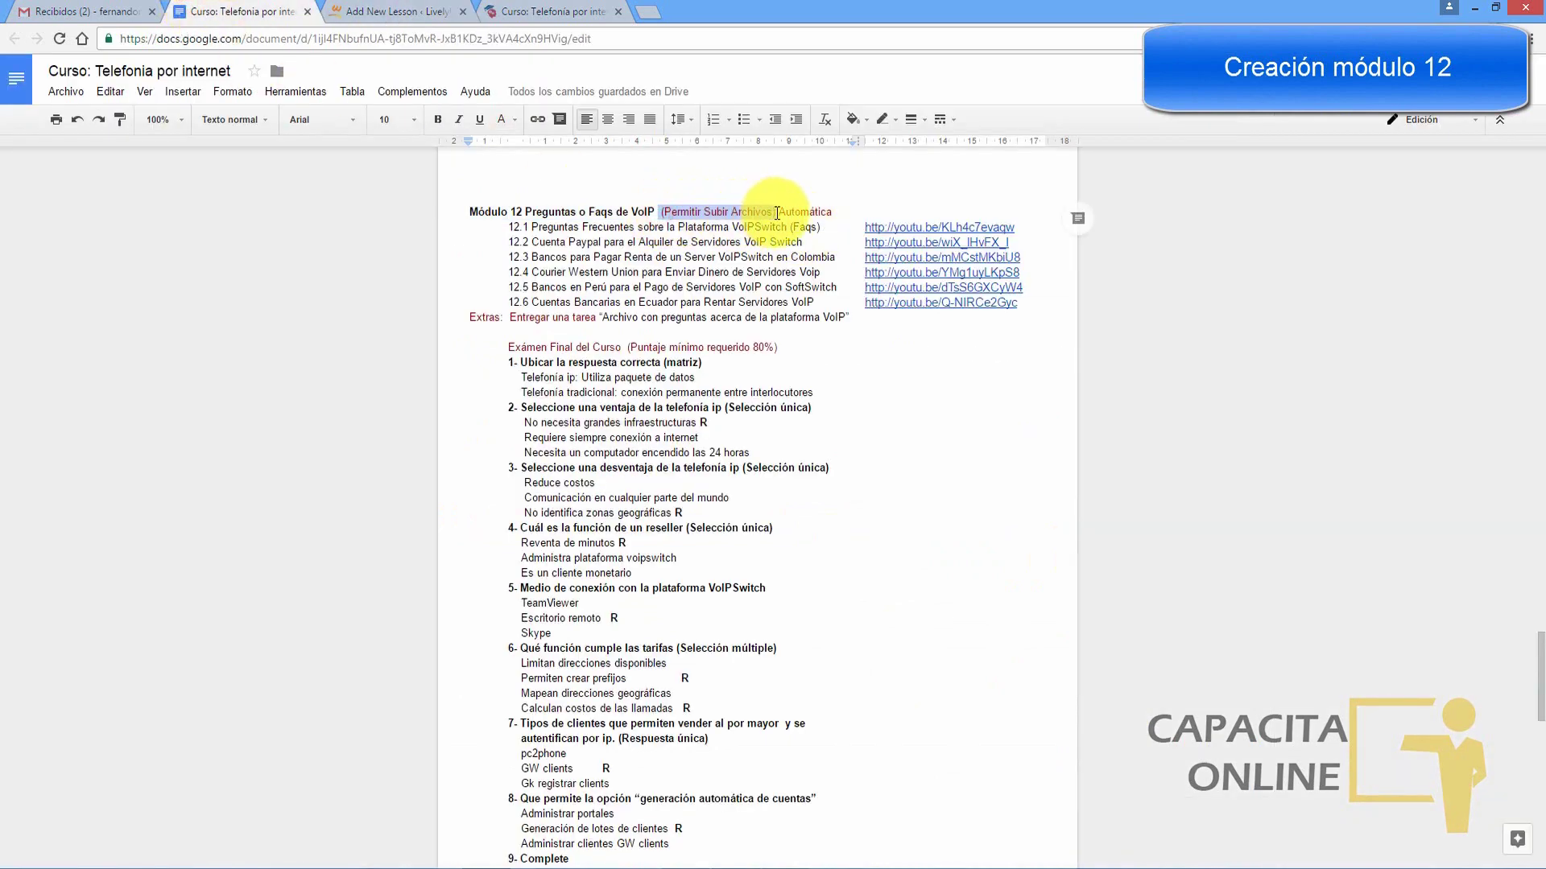
{"action": "left_click", "coordinate": [391, 11]}
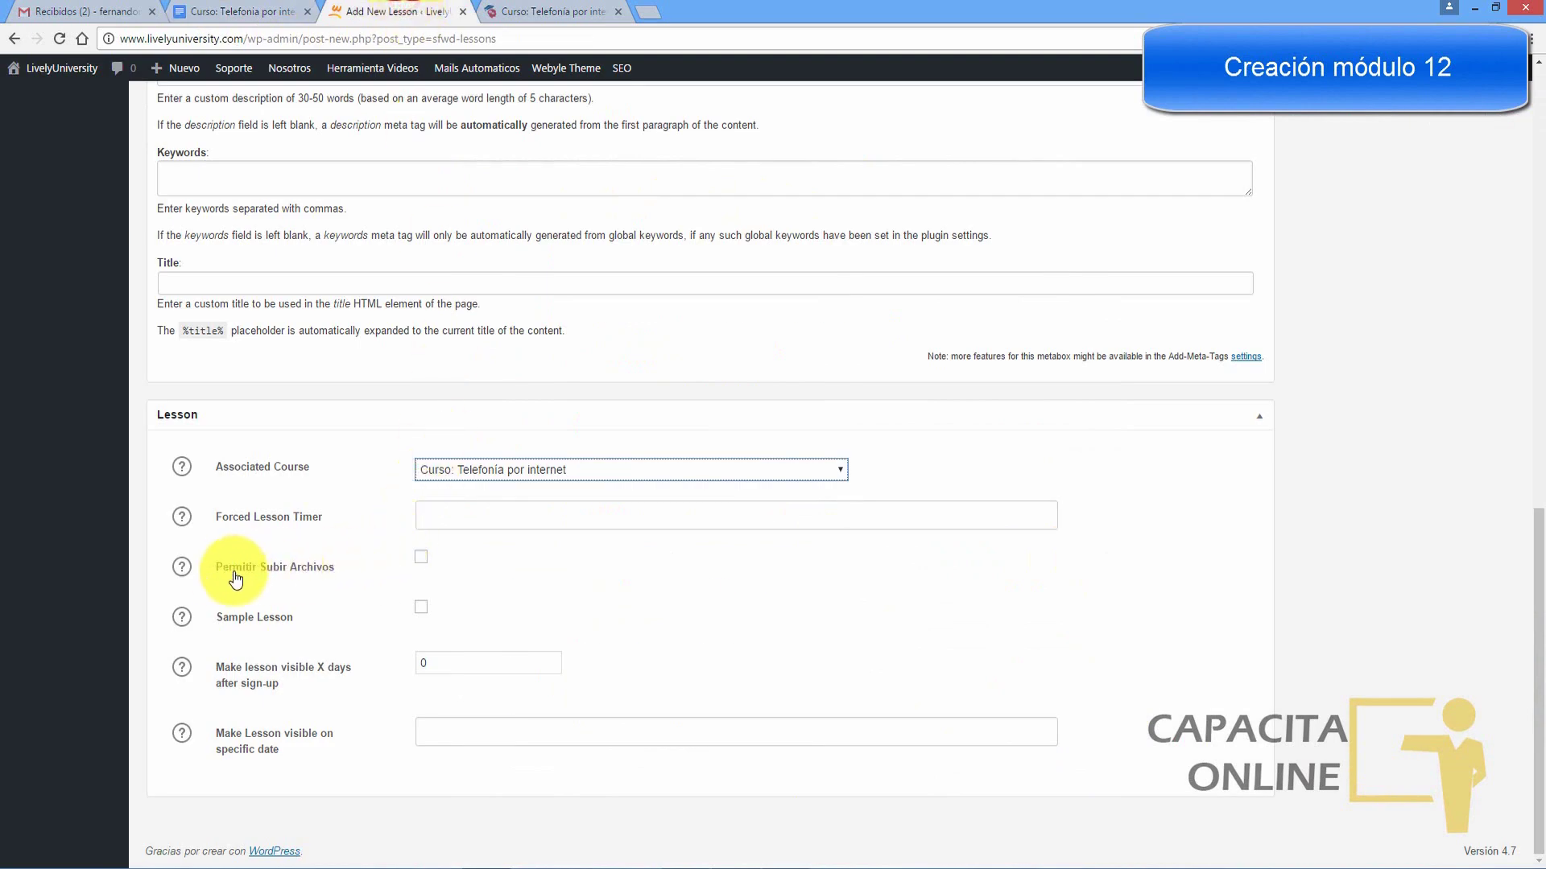
{"action": "left_click", "coordinate": [182, 570]}
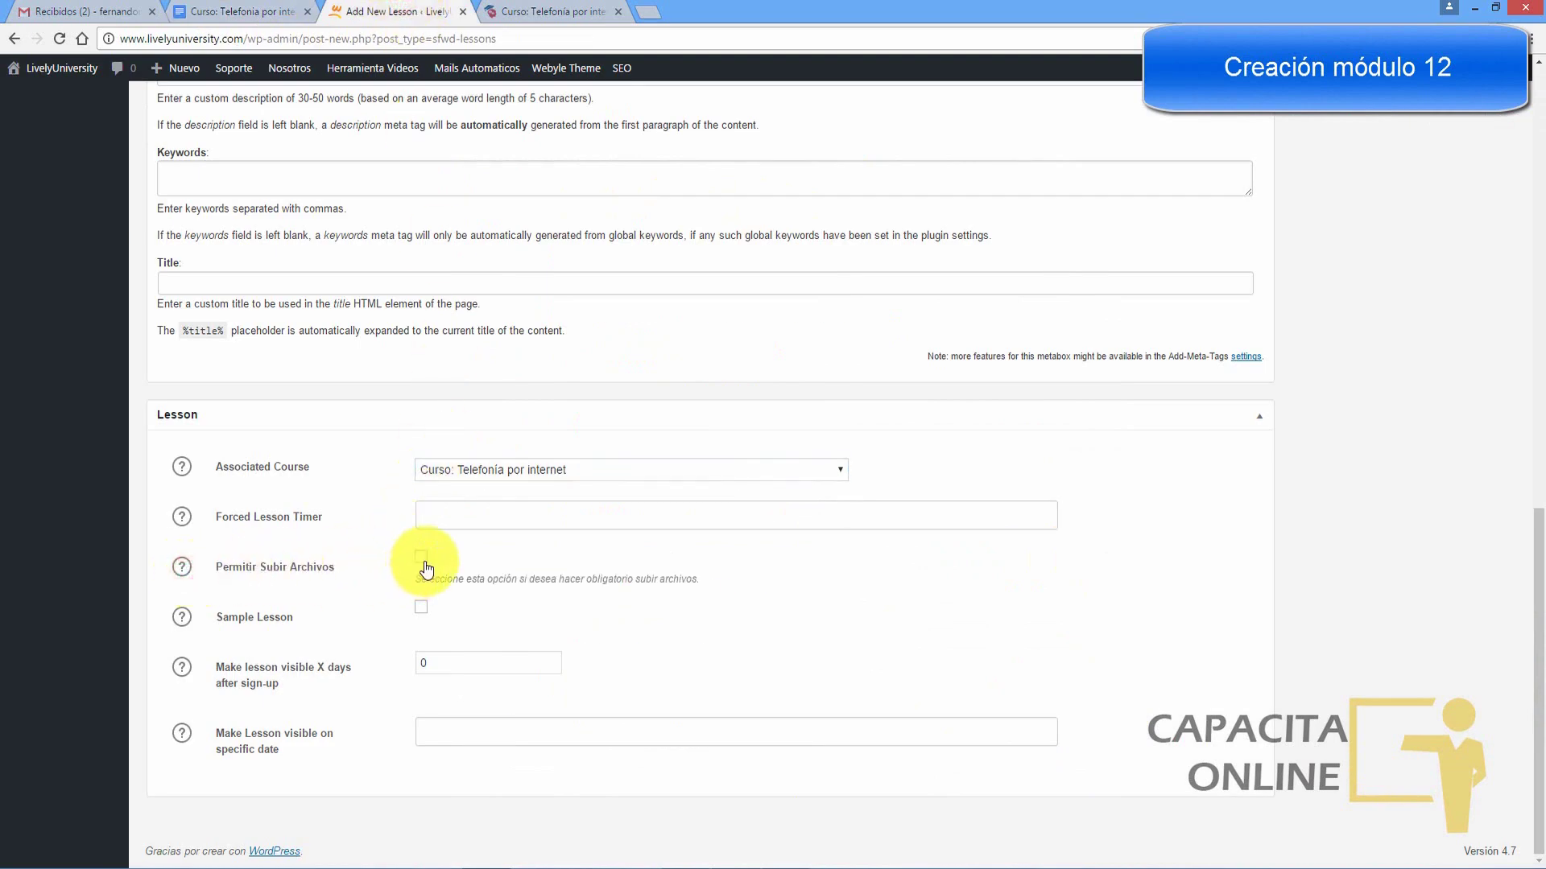
{"action": "left_click", "coordinate": [421, 559]}
Step: Check the Automática note in the course outline and enable Auto Approve Assignment for the lesson
{"action": "key", "text": "ctrl+shift+Tab"}
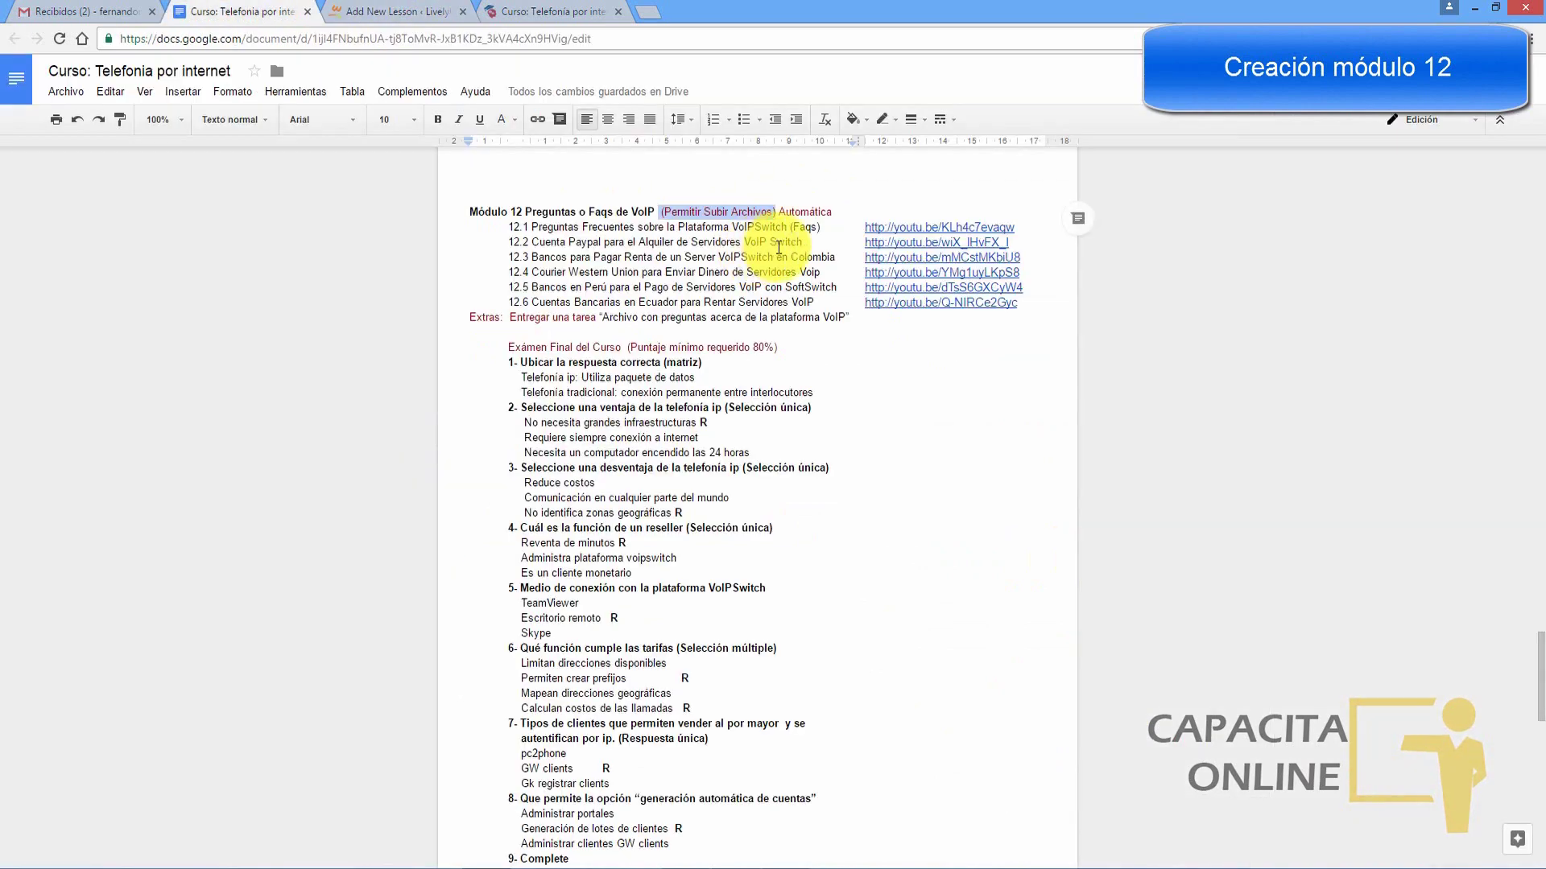
{"action": "left_click", "coordinate": [781, 215]}
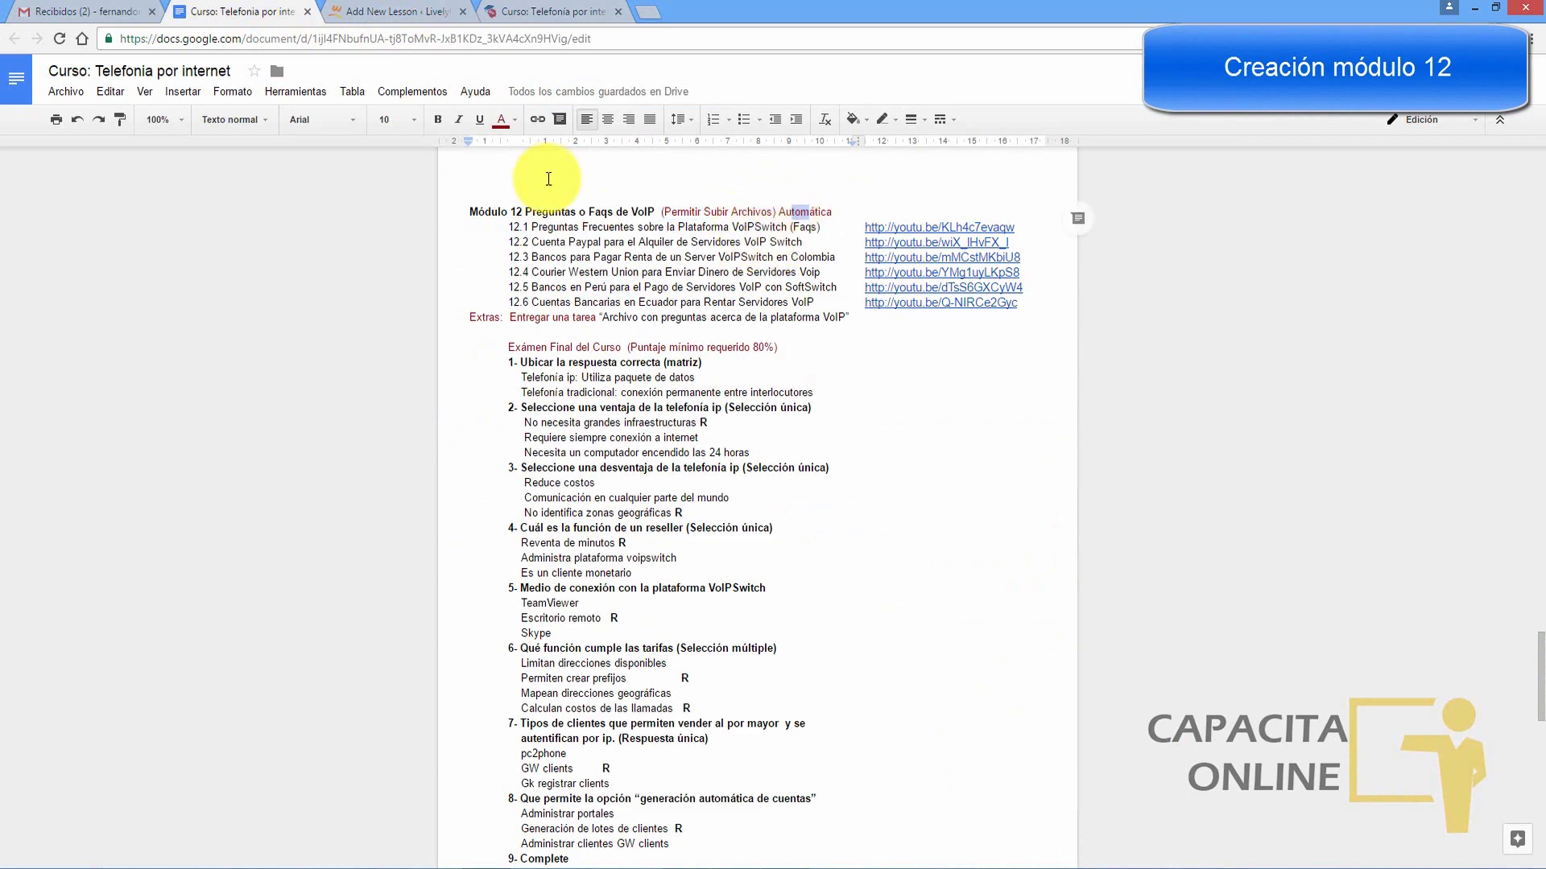
{"action": "left_click", "coordinate": [396, 12]}
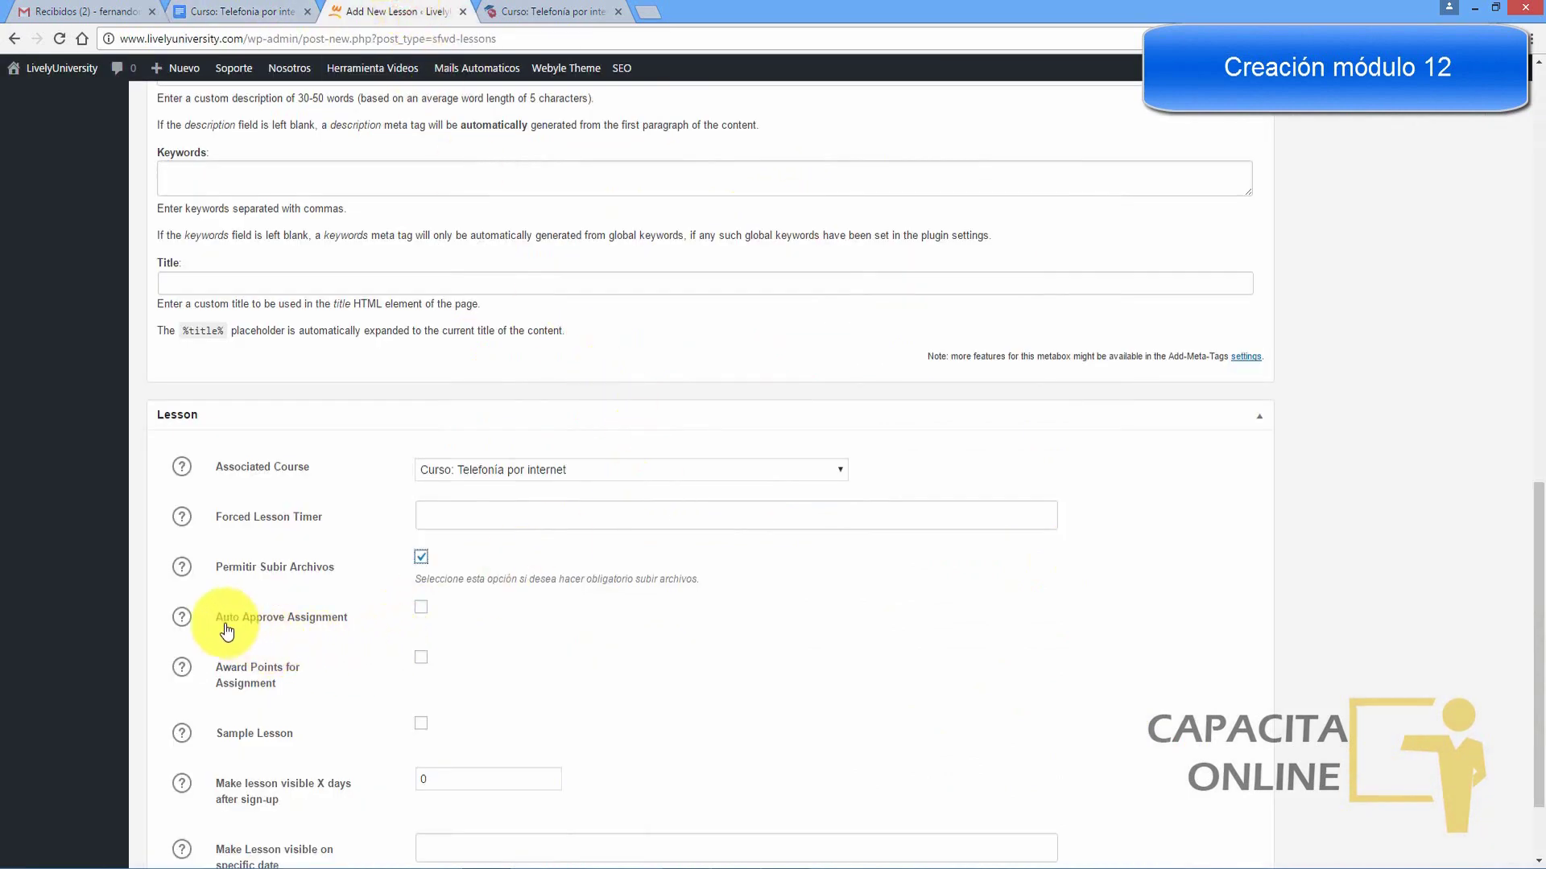
{"action": "left_click", "coordinate": [182, 620]}
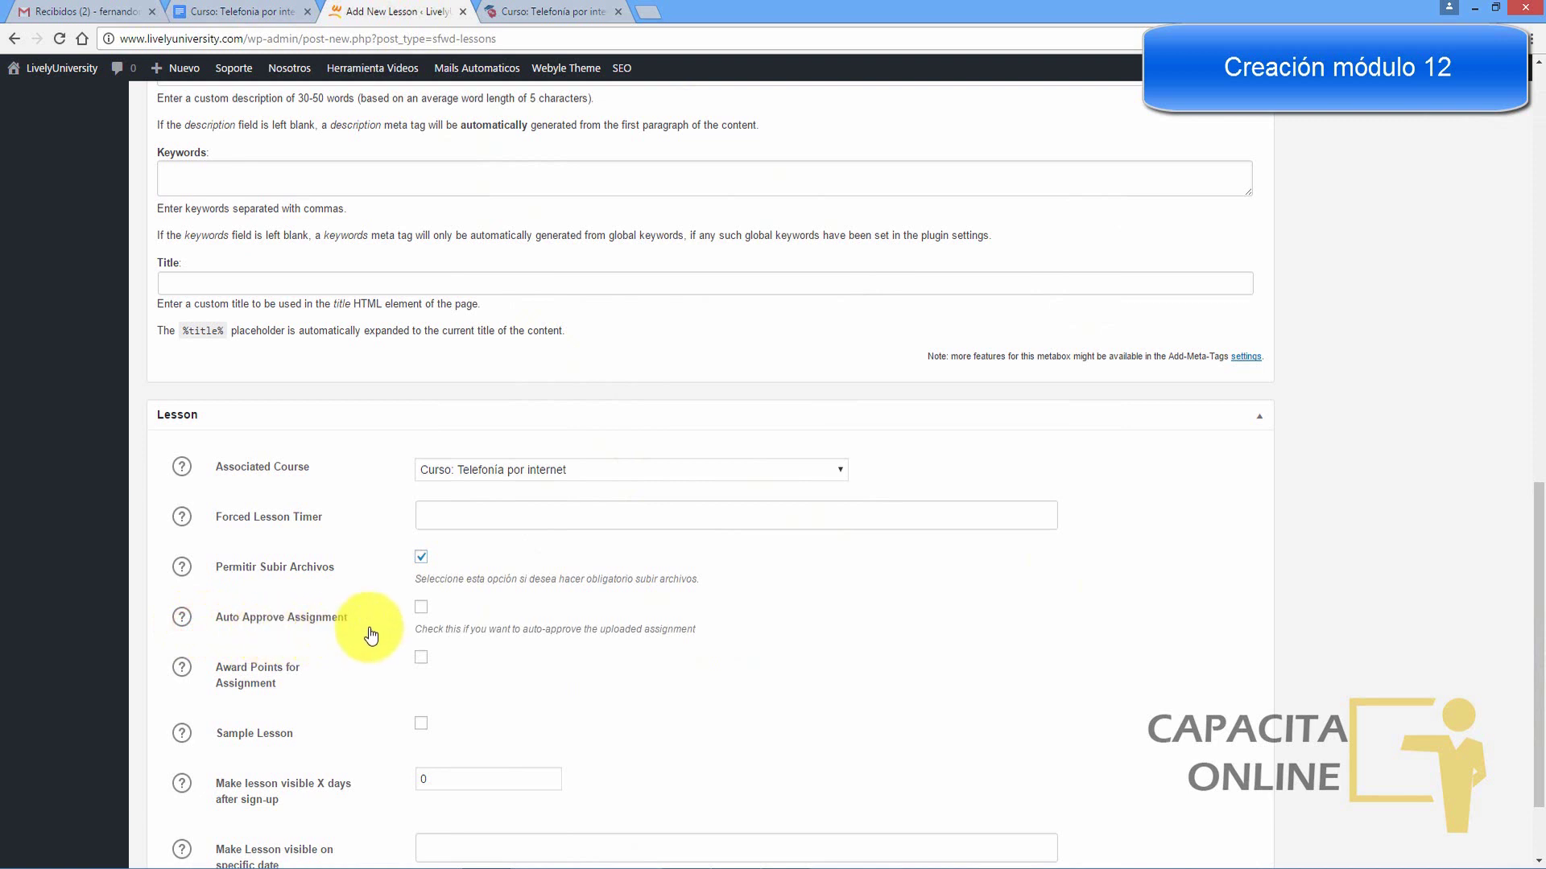
{"action": "left_click", "coordinate": [421, 609]}
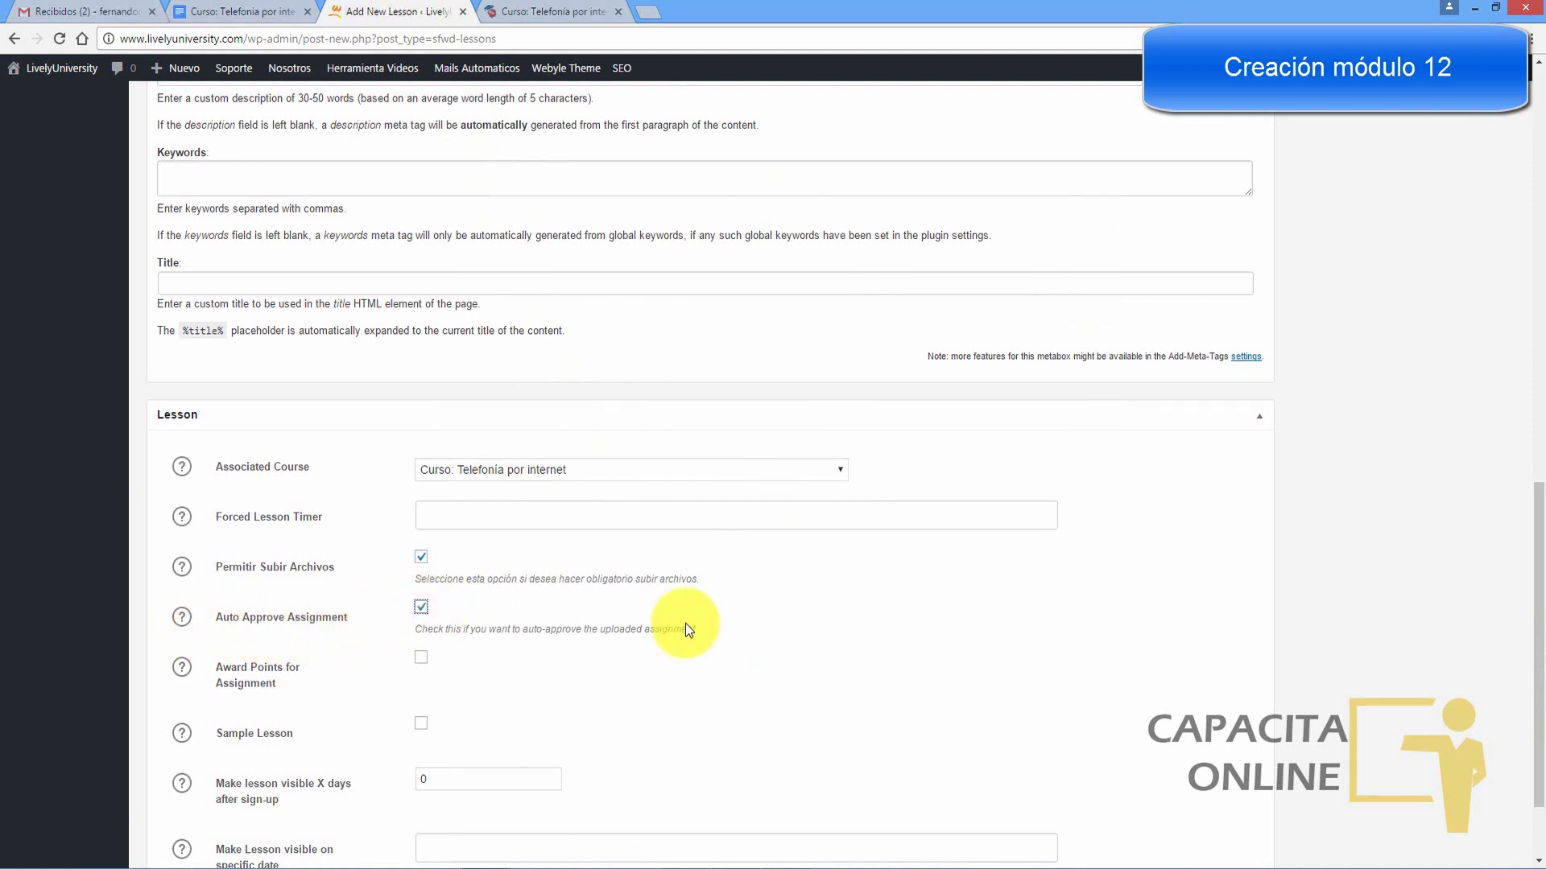
Step: Check the remaining lesson settings against the course outline and publish the Módulo 12 lesson
{"action": "scroll", "coordinate": [684, 623], "scroll_direction": "down", "scroll_amount": 2}
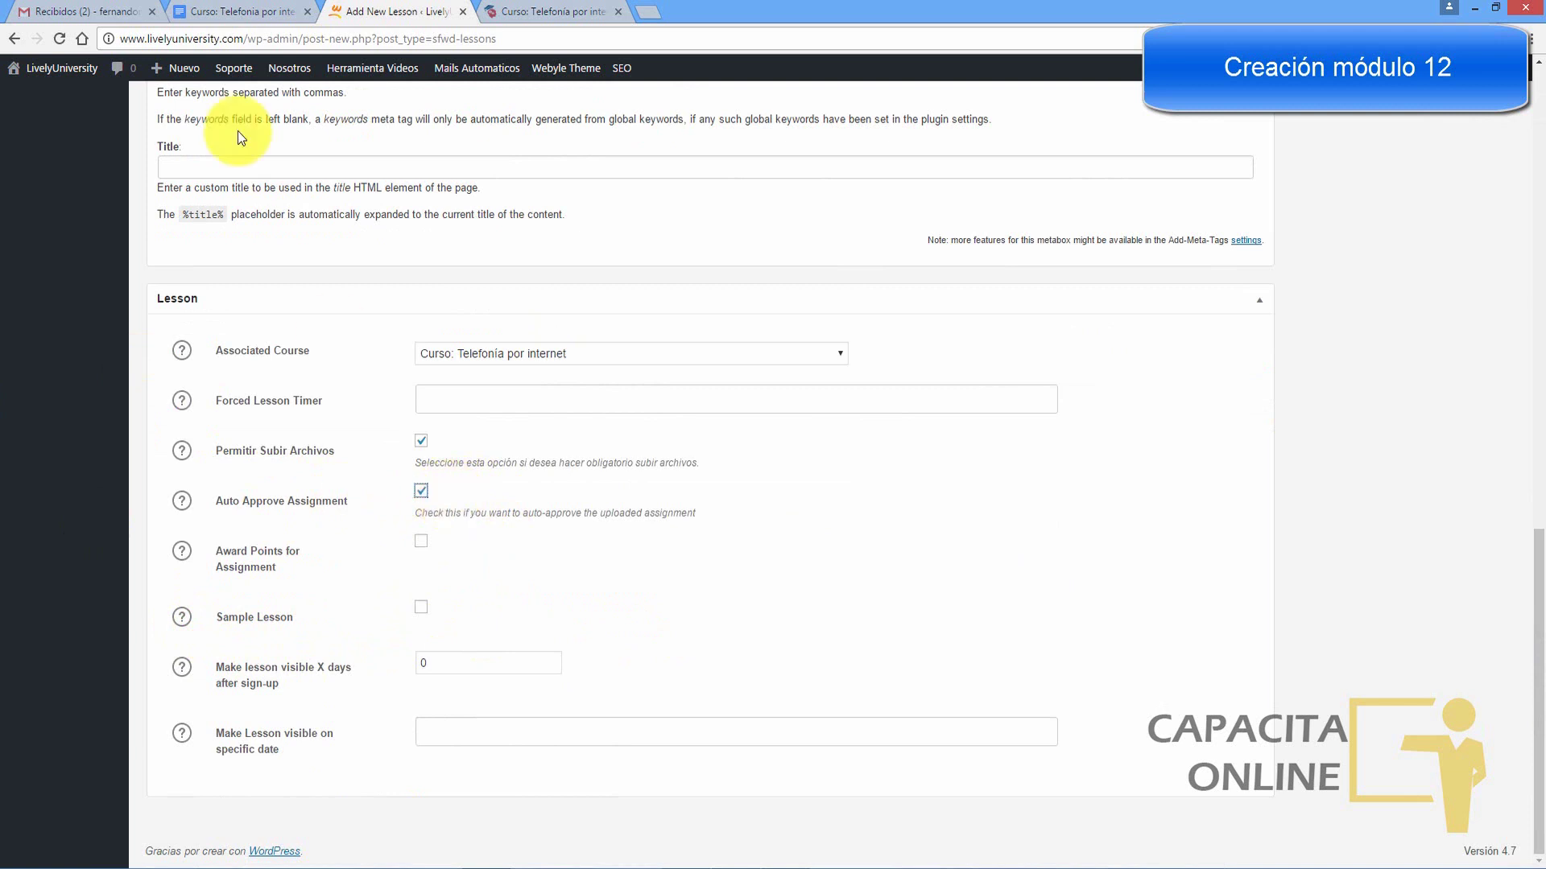
{"action": "left_click", "coordinate": [239, 6]}
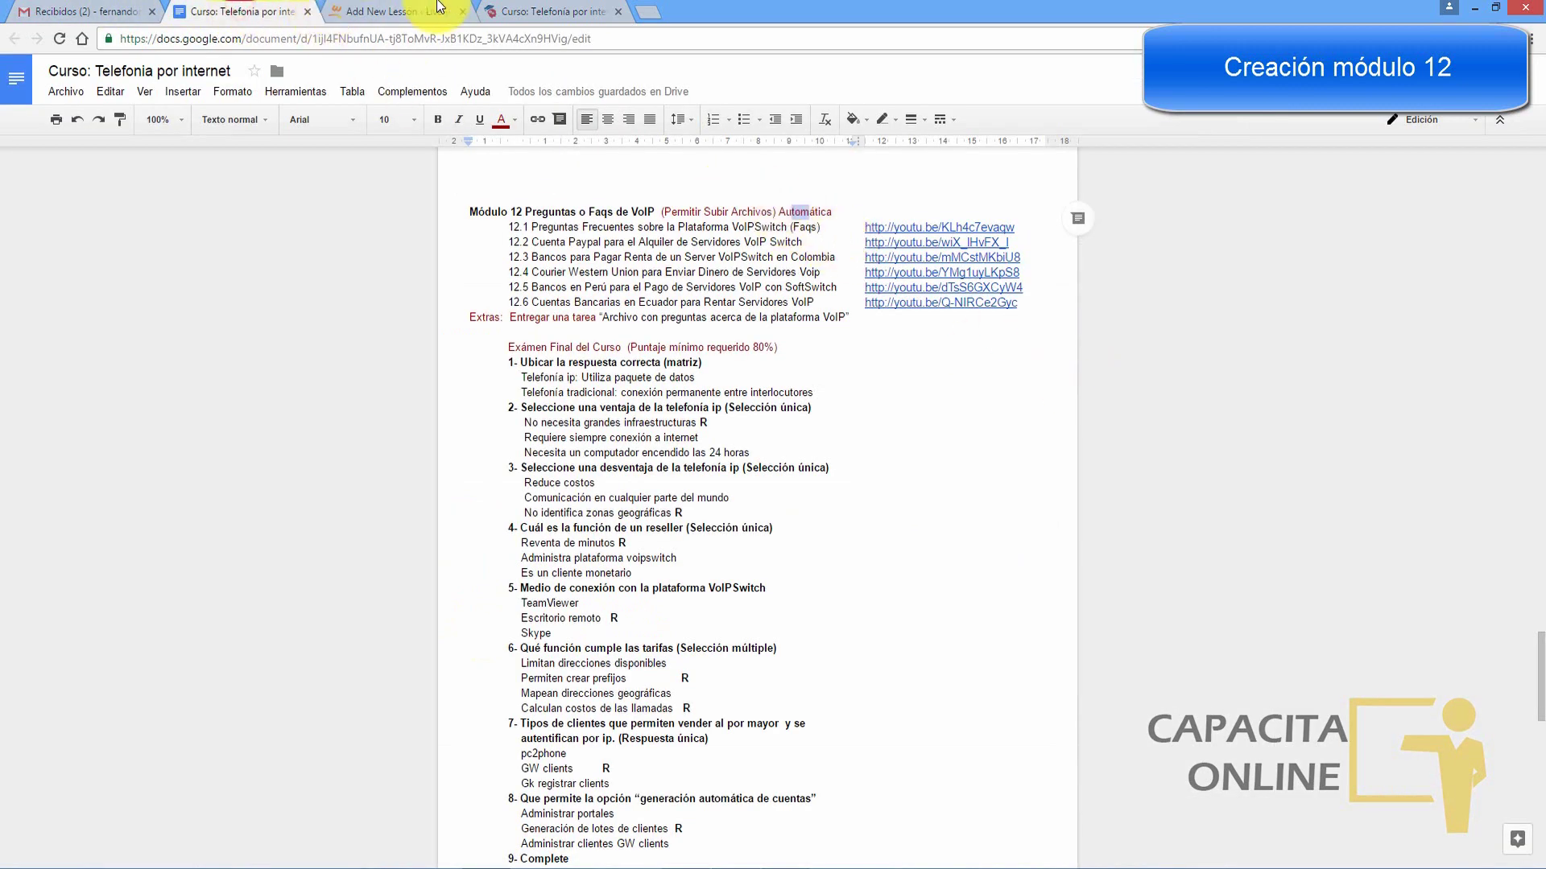
{"action": "left_click", "coordinate": [439, 8]}
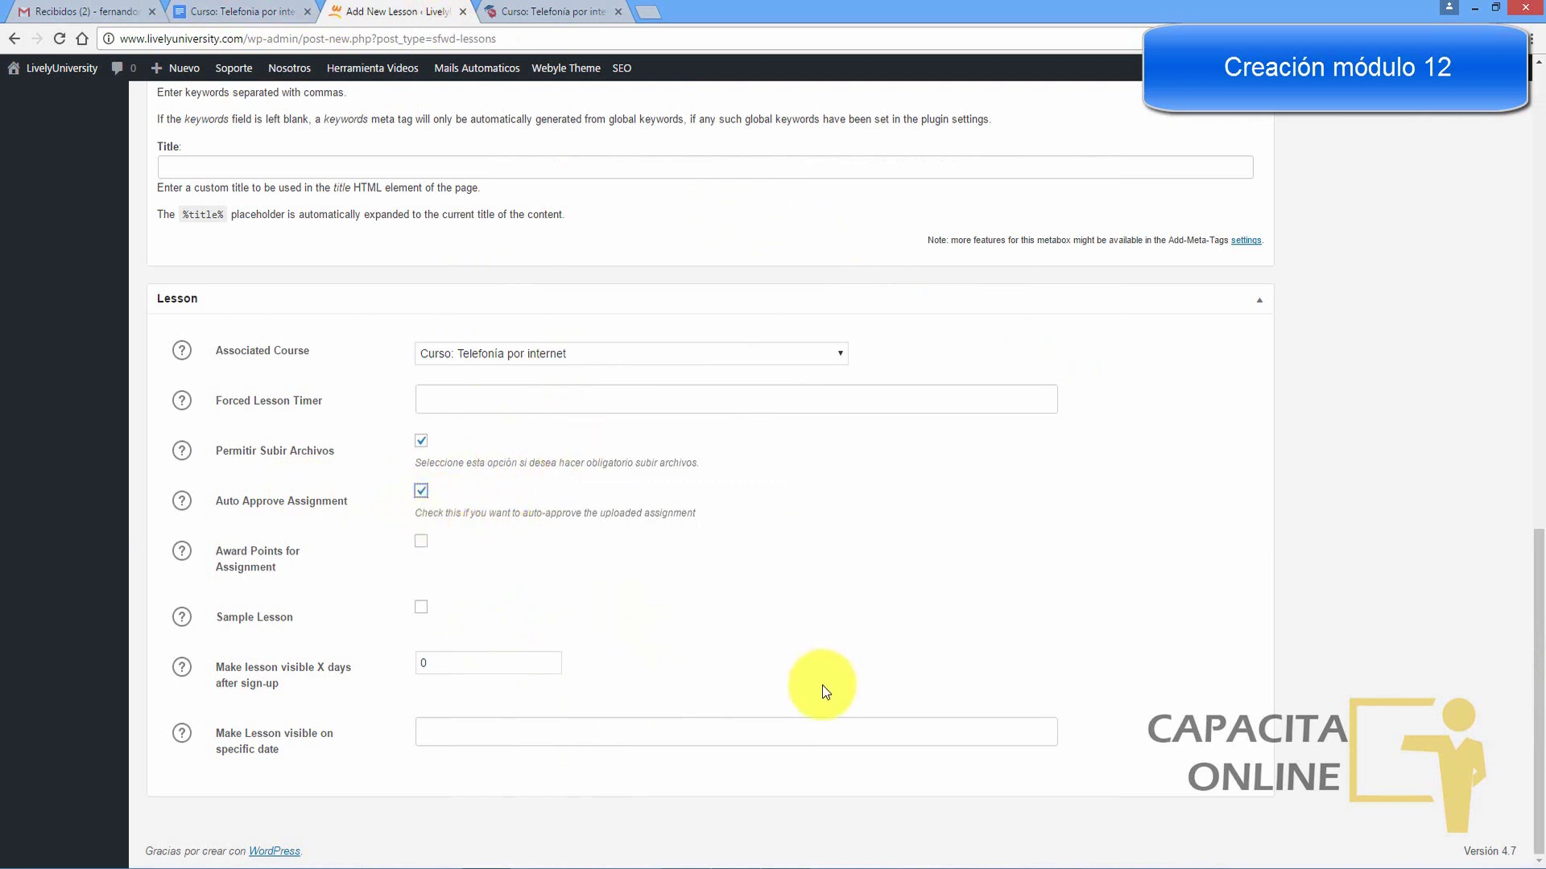
{"action": "left_click_drag", "start_coordinate": [1537, 567], "coordinate": [1538, 153]}
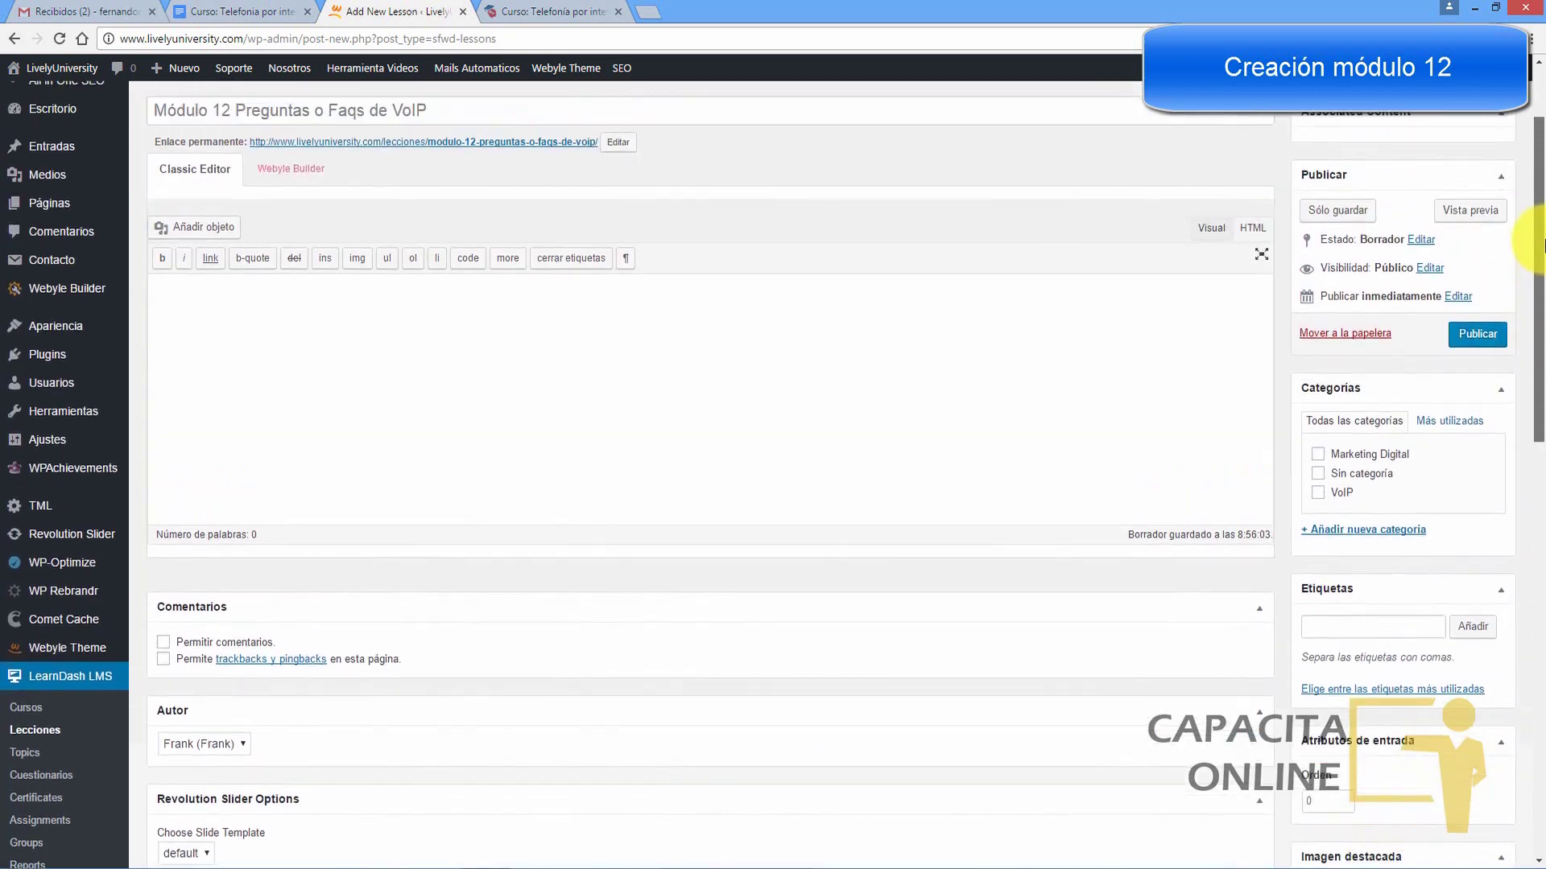
{"action": "left_click", "coordinate": [1482, 339]}
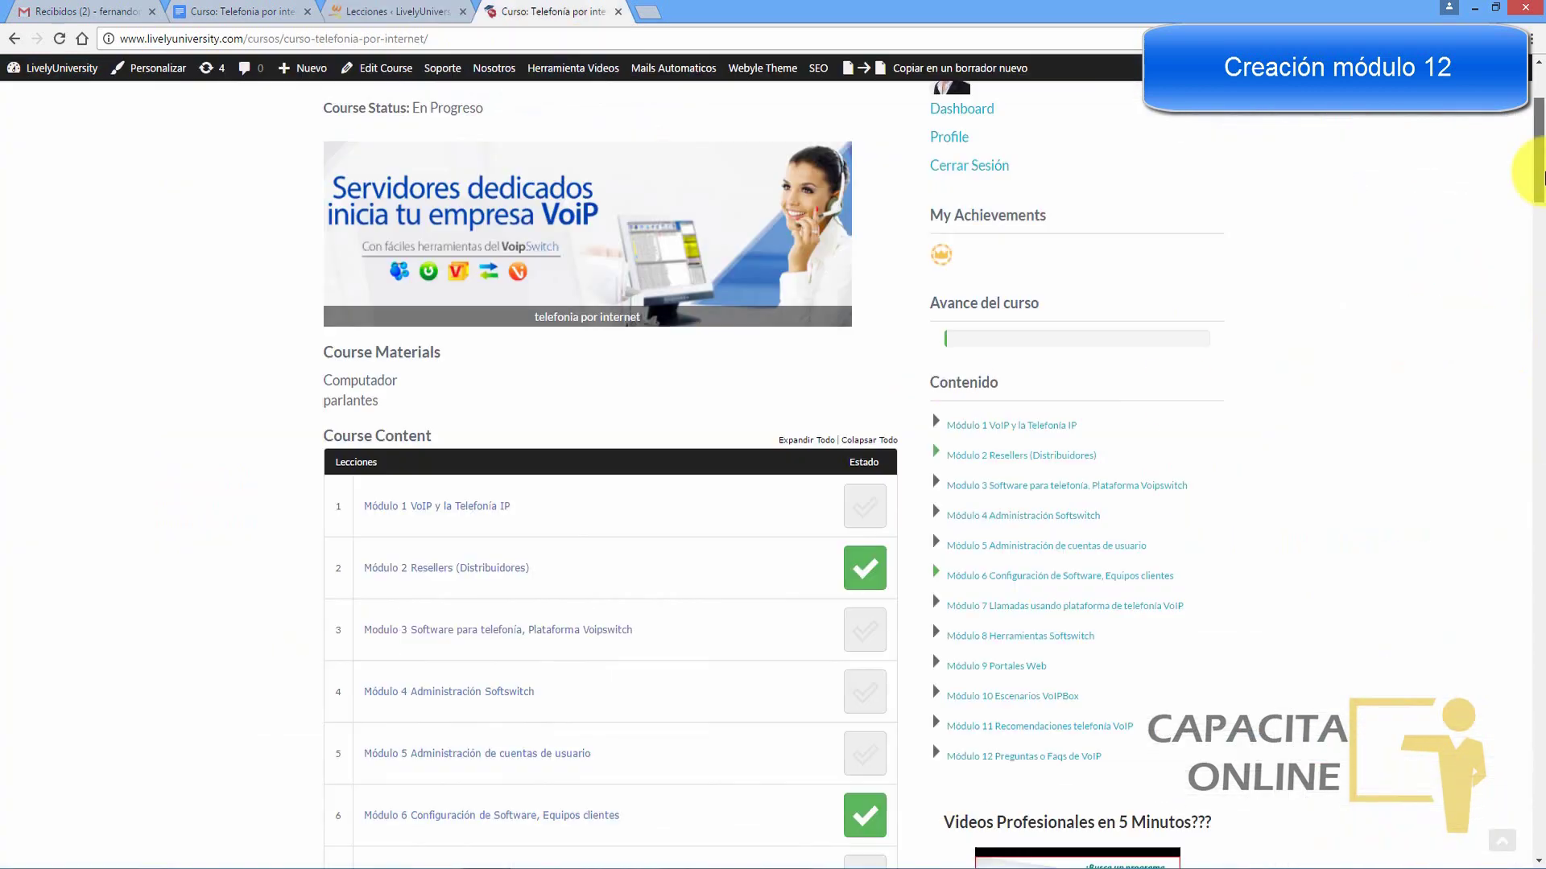
Step: Check Módulo 12 at the end of the course page's lesson list and review topics 12.1 to 12.6 in the course outline
{"action": "left_click_drag", "start_coordinate": [1536, 145], "coordinate": [1539, 262]}
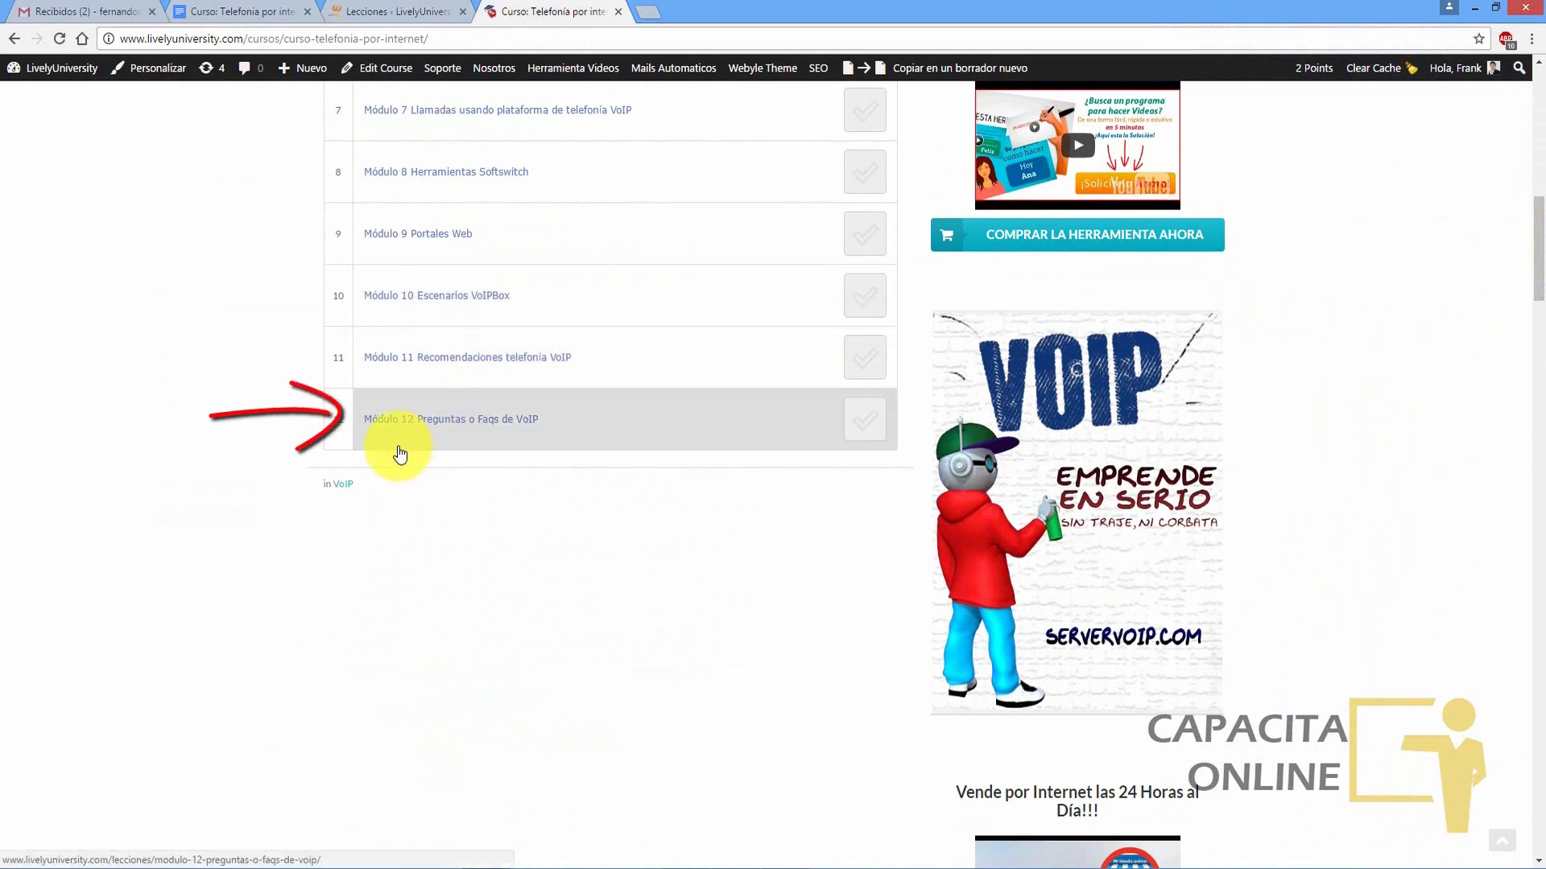
{"action": "left_click", "coordinate": [219, 8]}
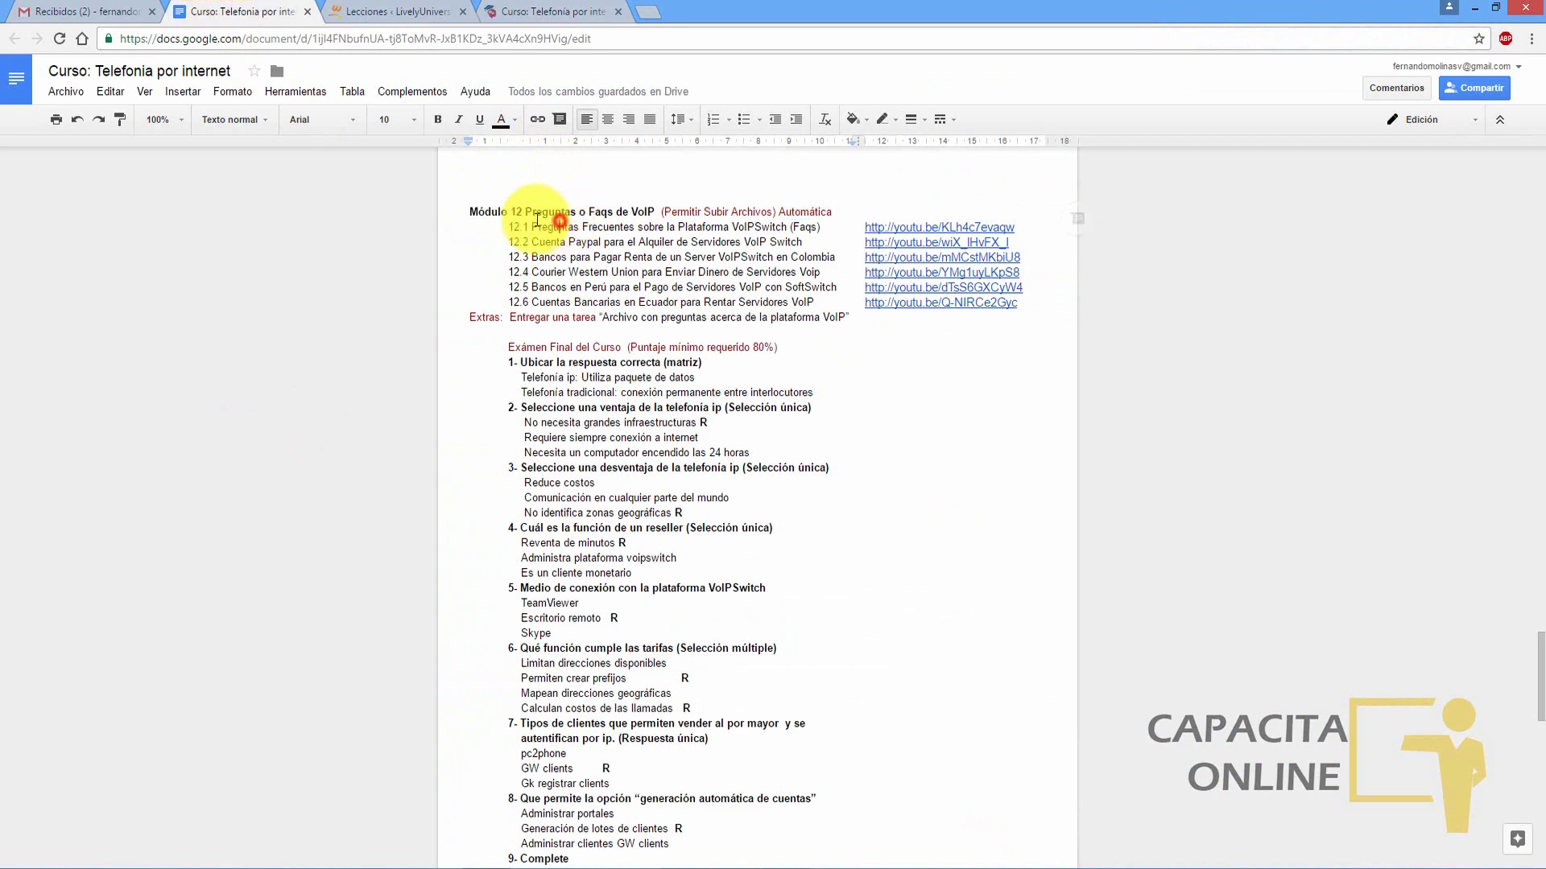
{"action": "left_click", "coordinate": [505, 227]}
{"action": "left_click_drag", "start_coordinate": [566, 230], "coordinate": [823, 302]}
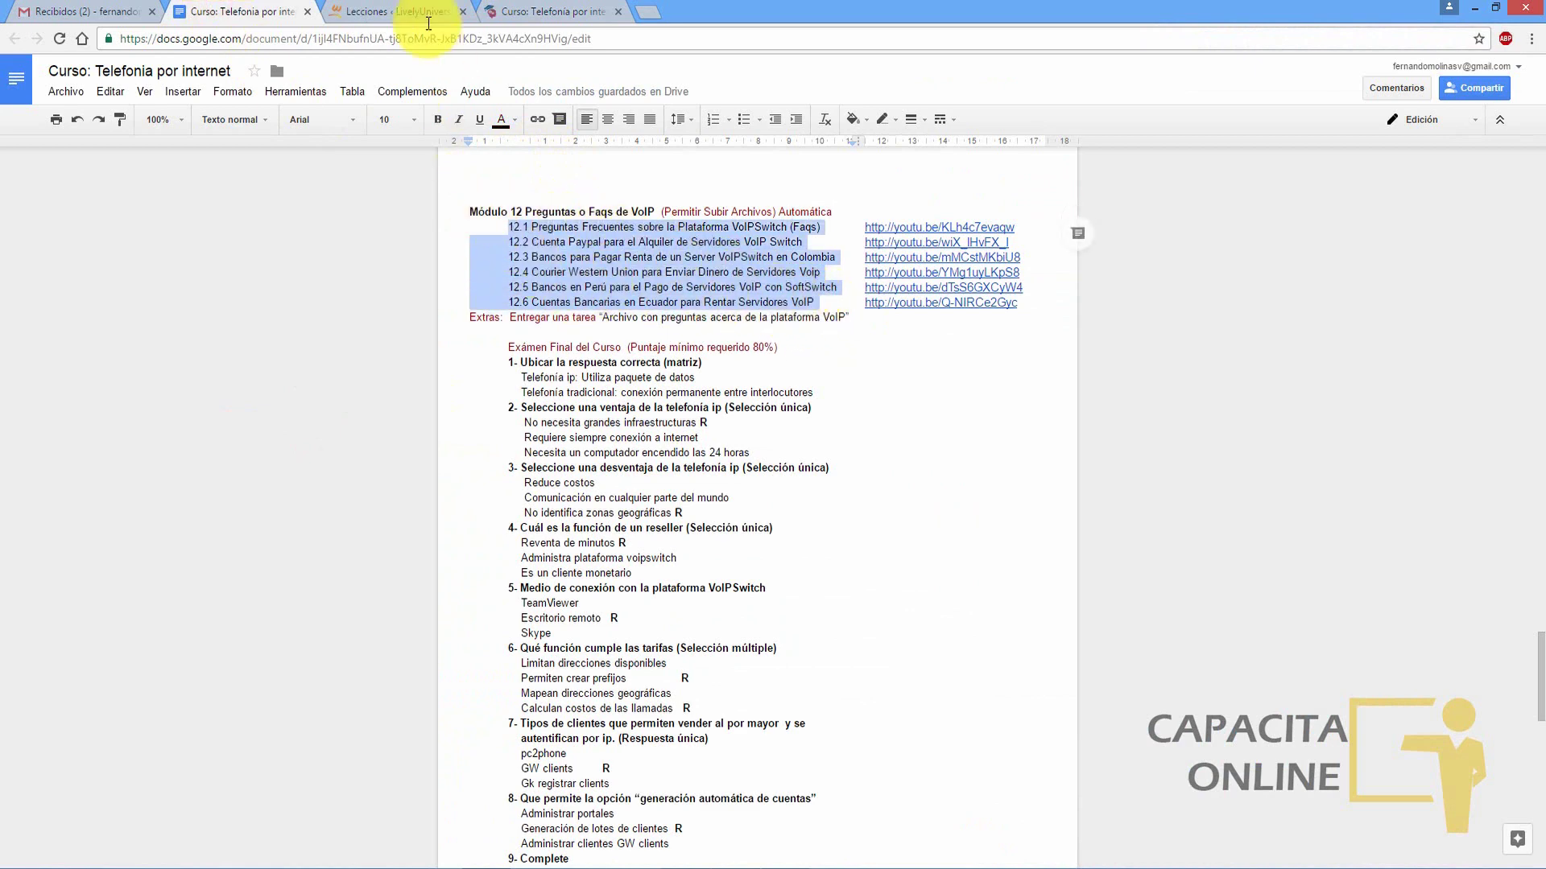
Step: Switch to the LearnDash administration, find Módulo 12 among the lessons, and start a new topic
{"action": "left_click", "coordinate": [403, 11]}
{"action": "left_click_drag", "start_coordinate": [1529, 311], "coordinate": [1529, 562]}
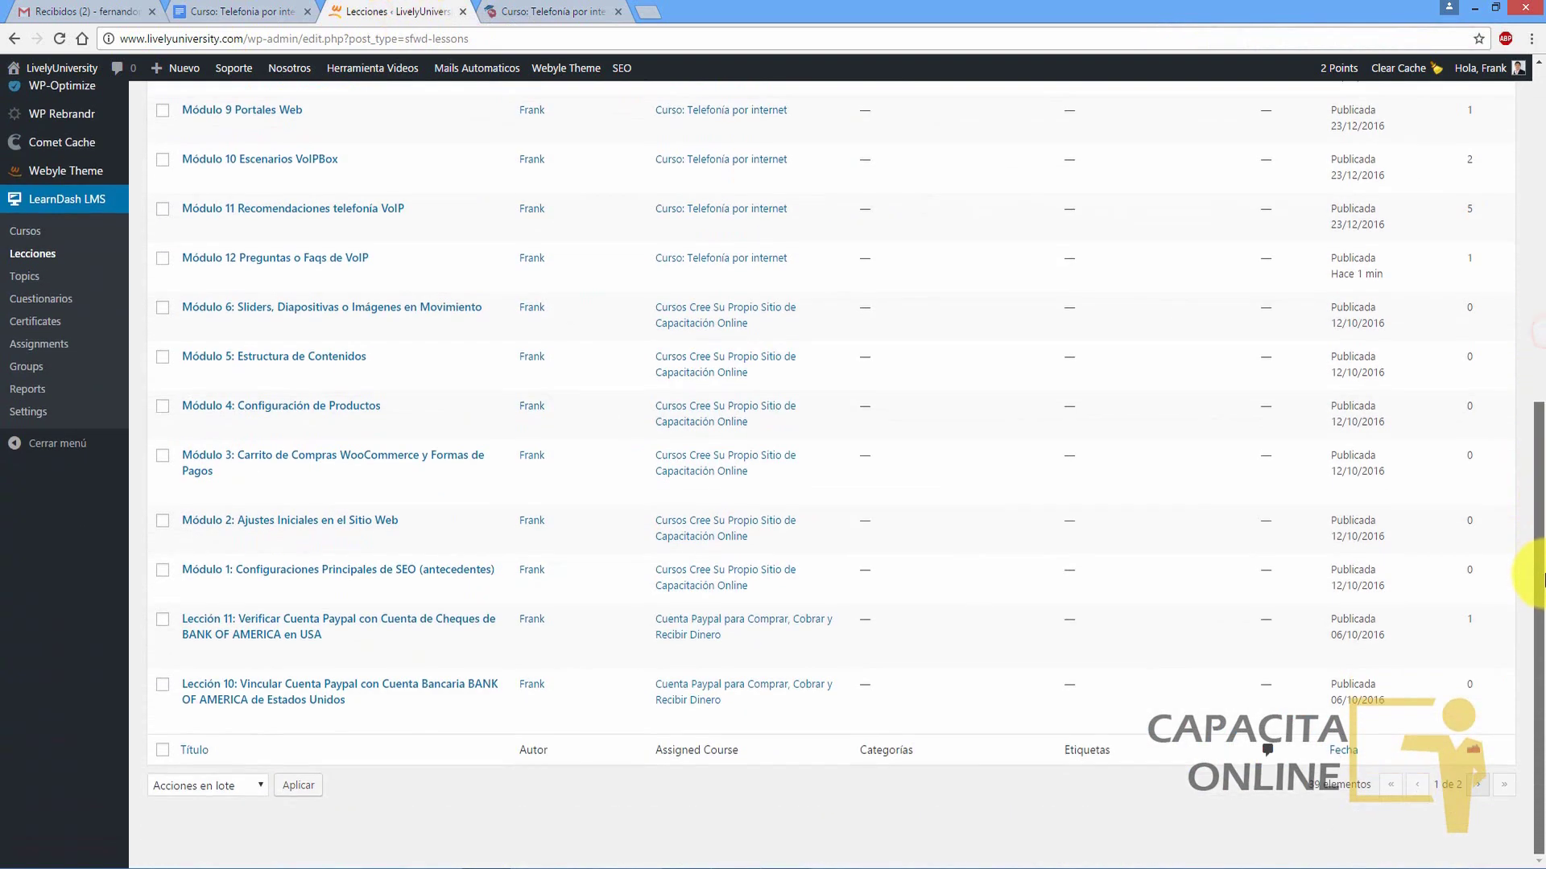
{"action": "left_click", "coordinate": [32, 278]}
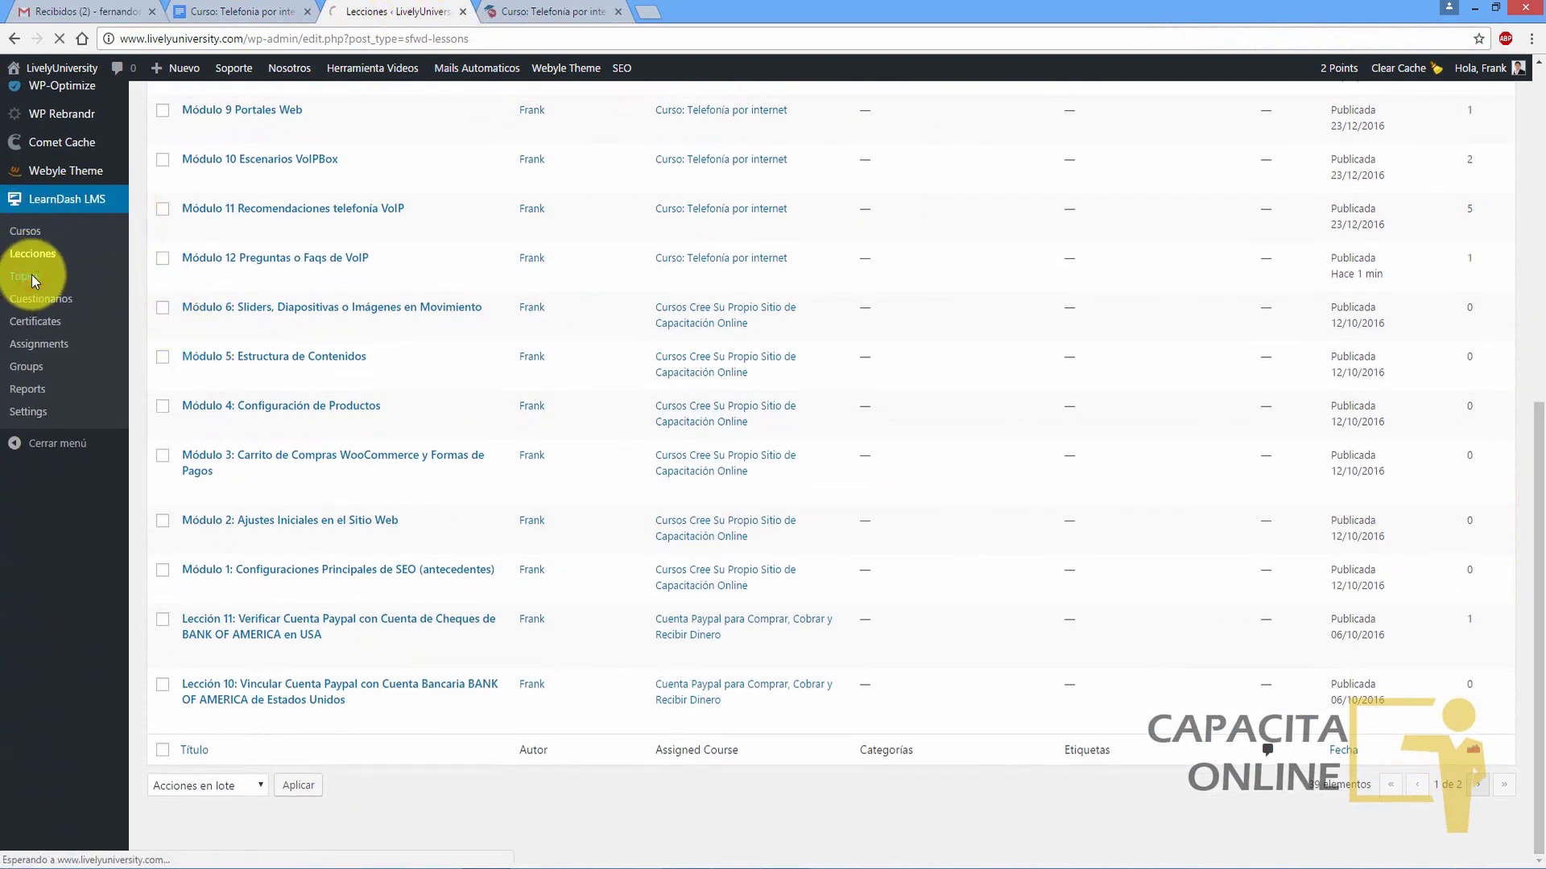
{"action": "left_click", "coordinate": [230, 156]}
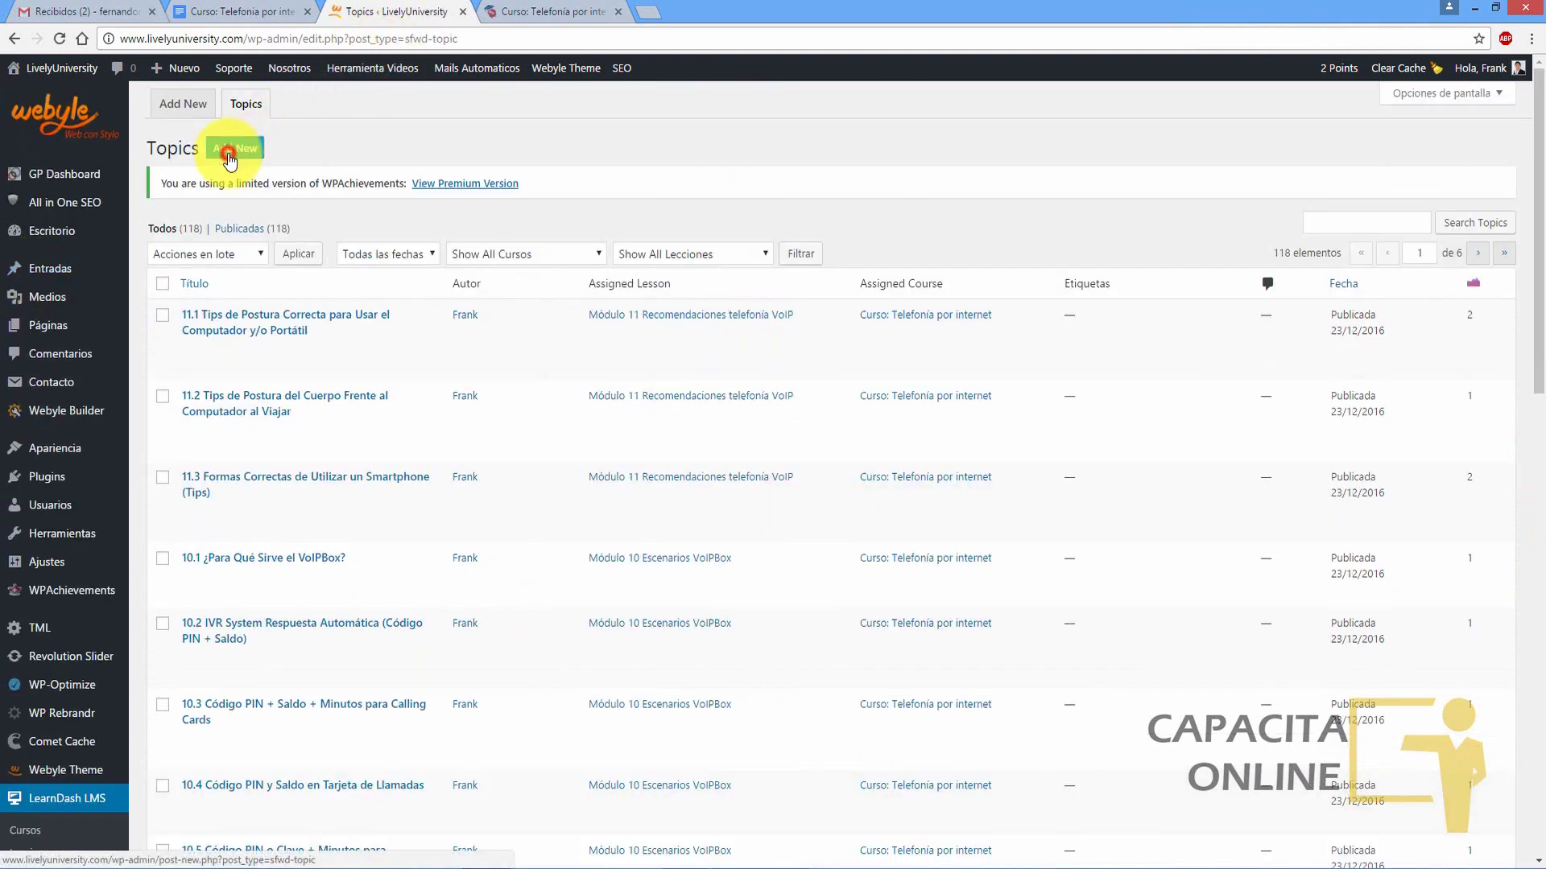
Step: Copy "12.1 Preguntas Frecuentes sobre la Plataforma VoIPSwitch (Faqs)" from the course outline and use it as the new topic's title
{"action": "left_click", "coordinate": [266, 10]}
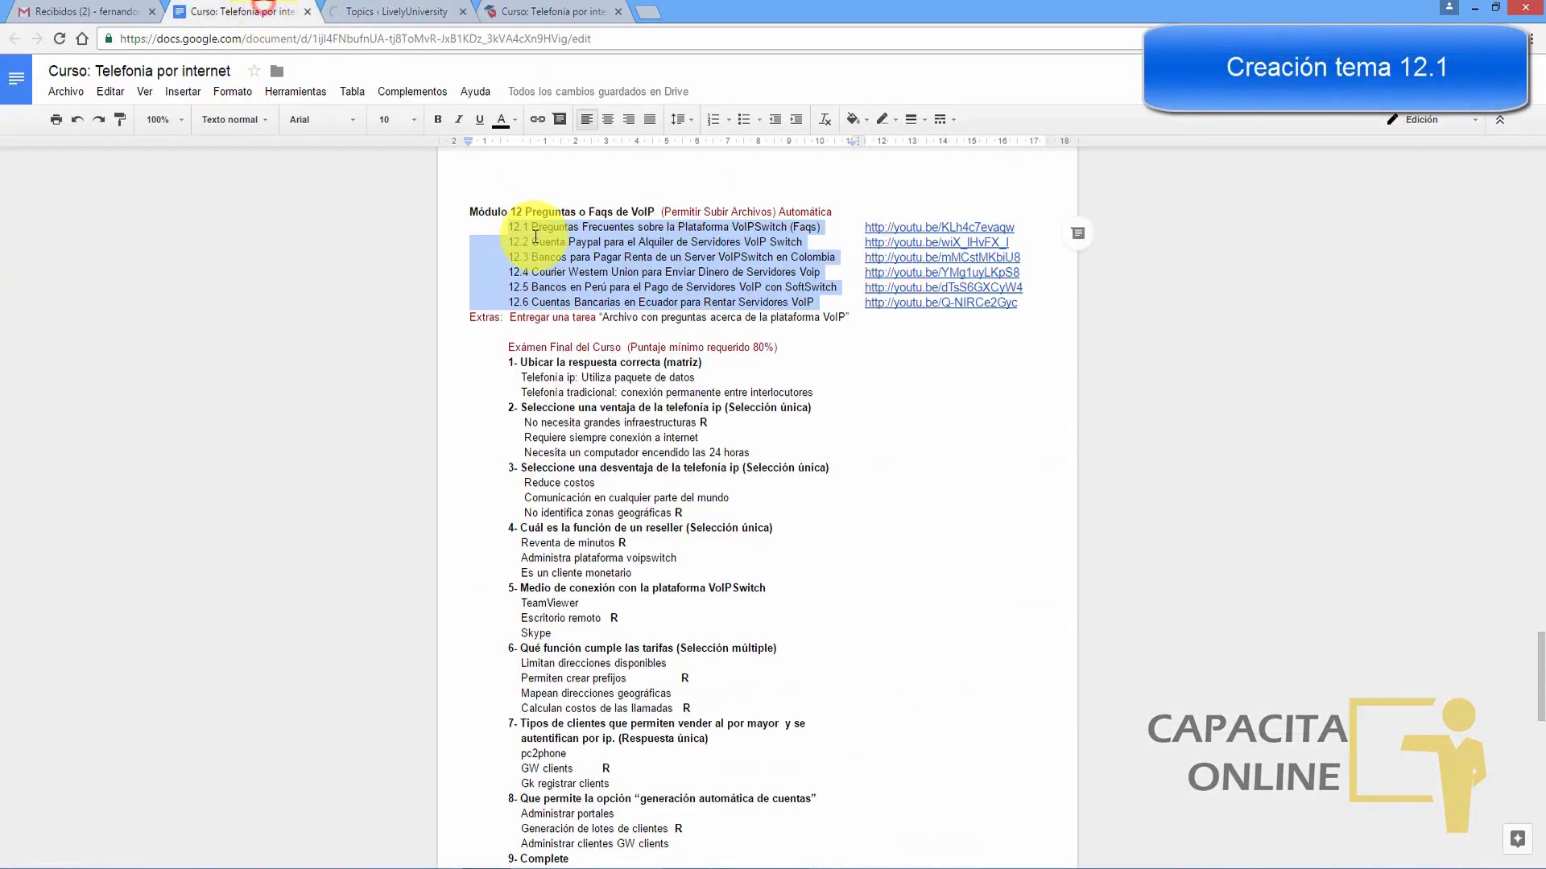
{"action": "left_click", "coordinate": [516, 232]}
{"action": "left_click_drag", "start_coordinate": [508, 228], "coordinate": [828, 230]}
{"action": "key", "text": "ctrl+c"}
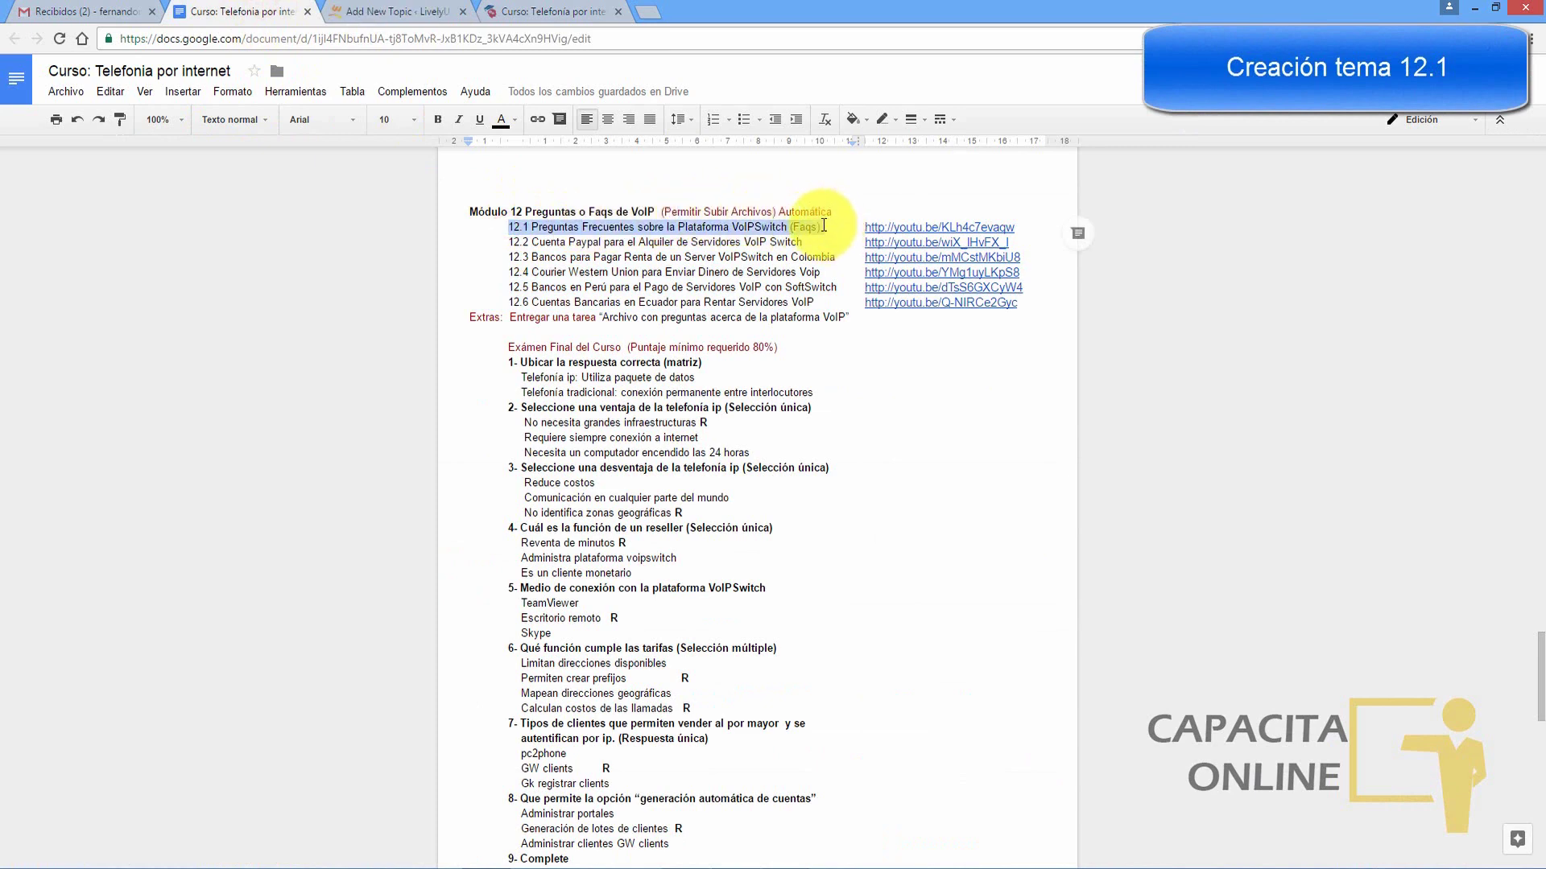
{"action": "left_click", "coordinate": [394, 11]}
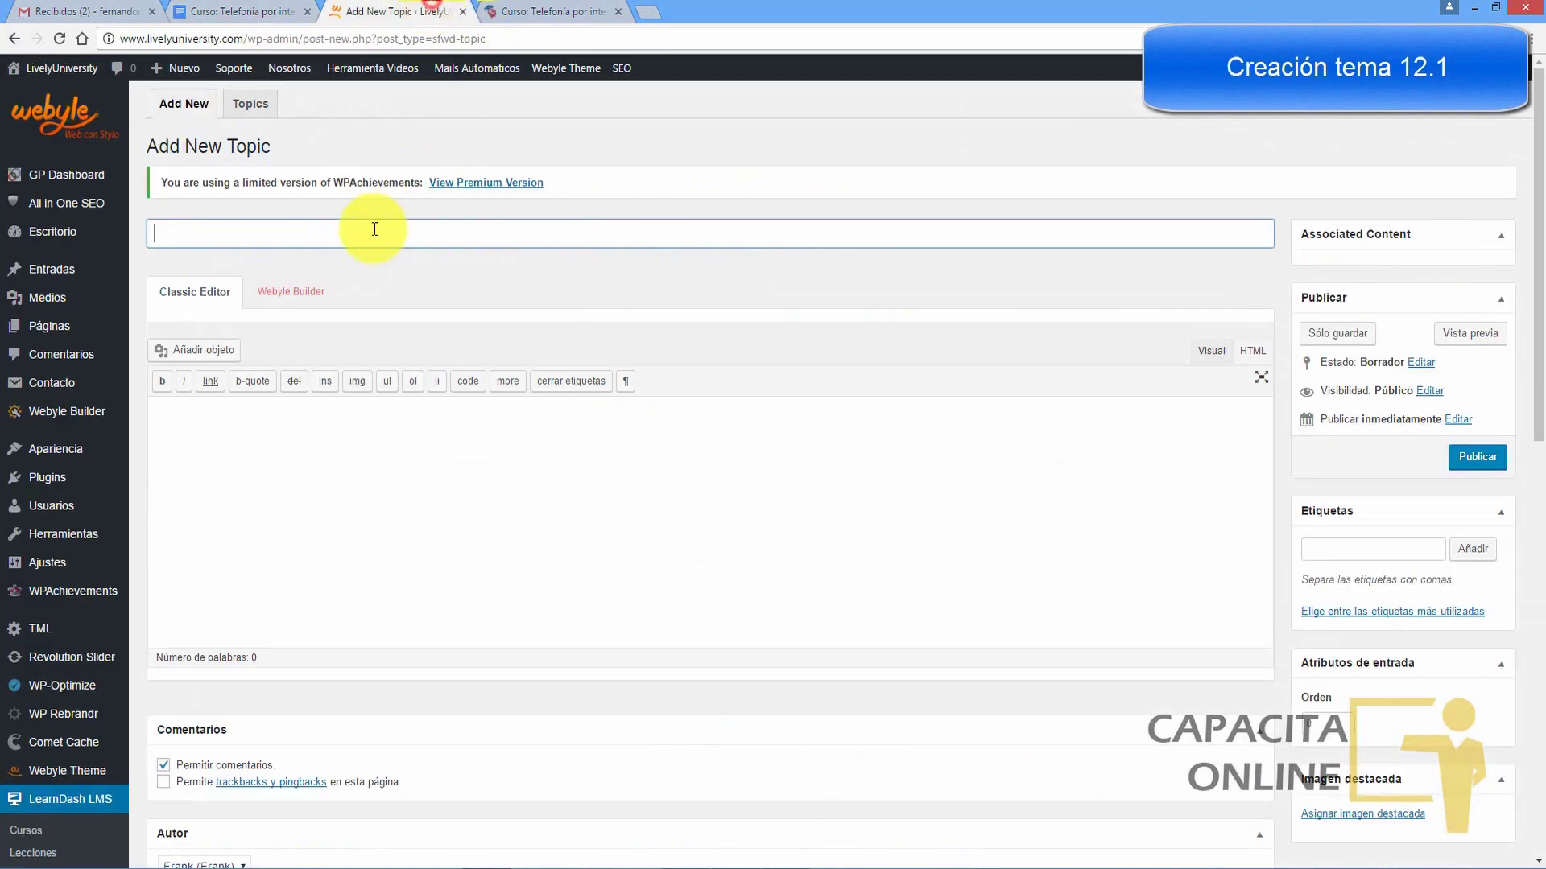
{"action": "left_click", "coordinate": [306, 239]}
{"action": "key", "text": "ctrl+v"}
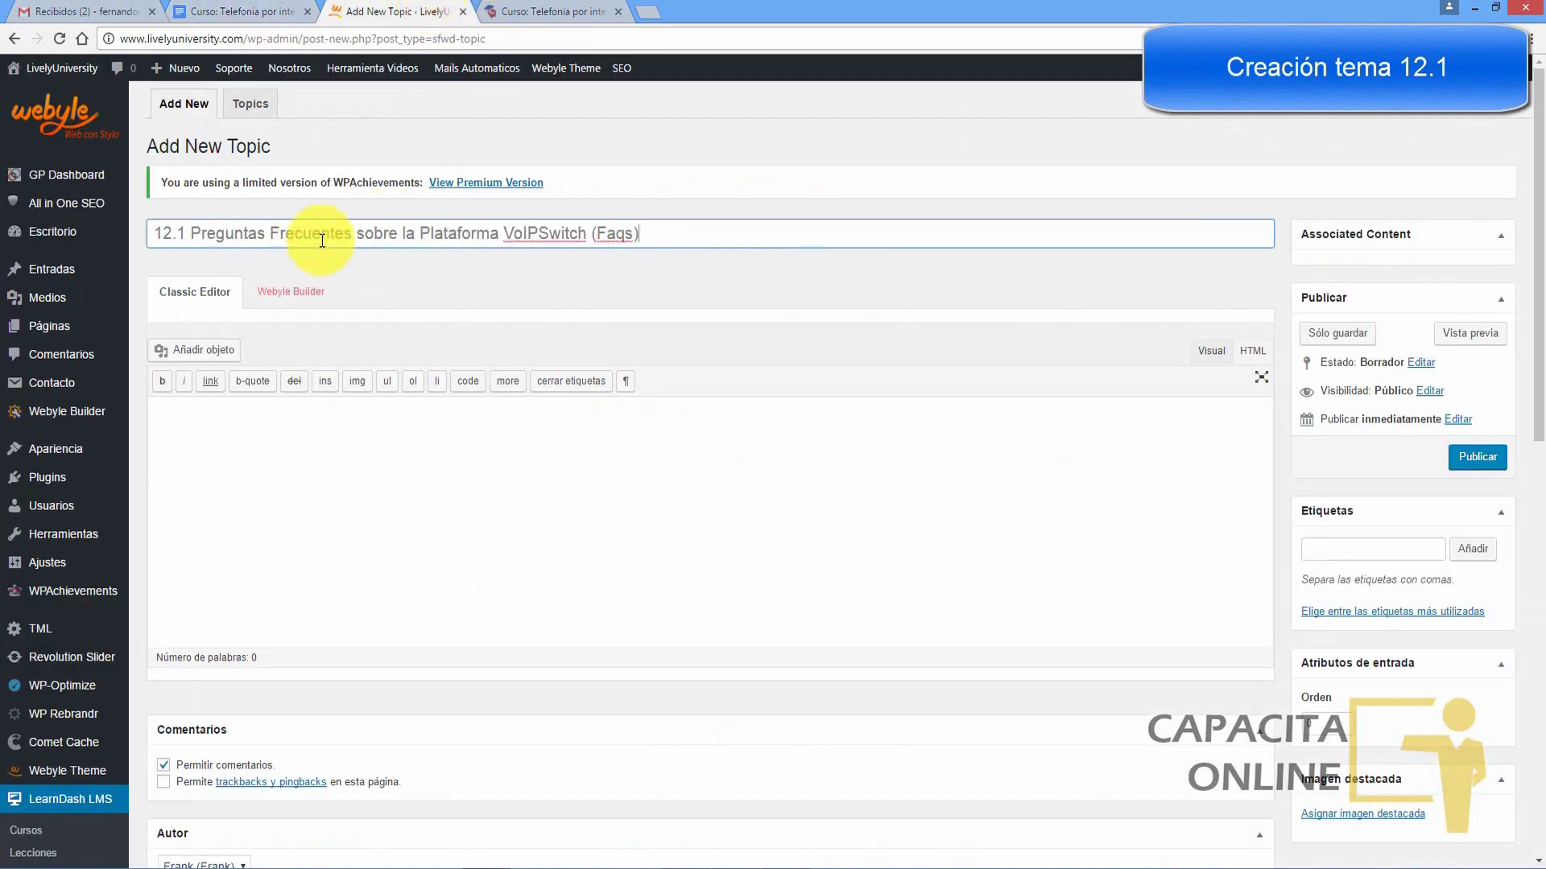
Step: Build the topic's content in Webyle Builder by adding a row with a Text element in it
{"action": "left_click", "coordinate": [304, 298]}
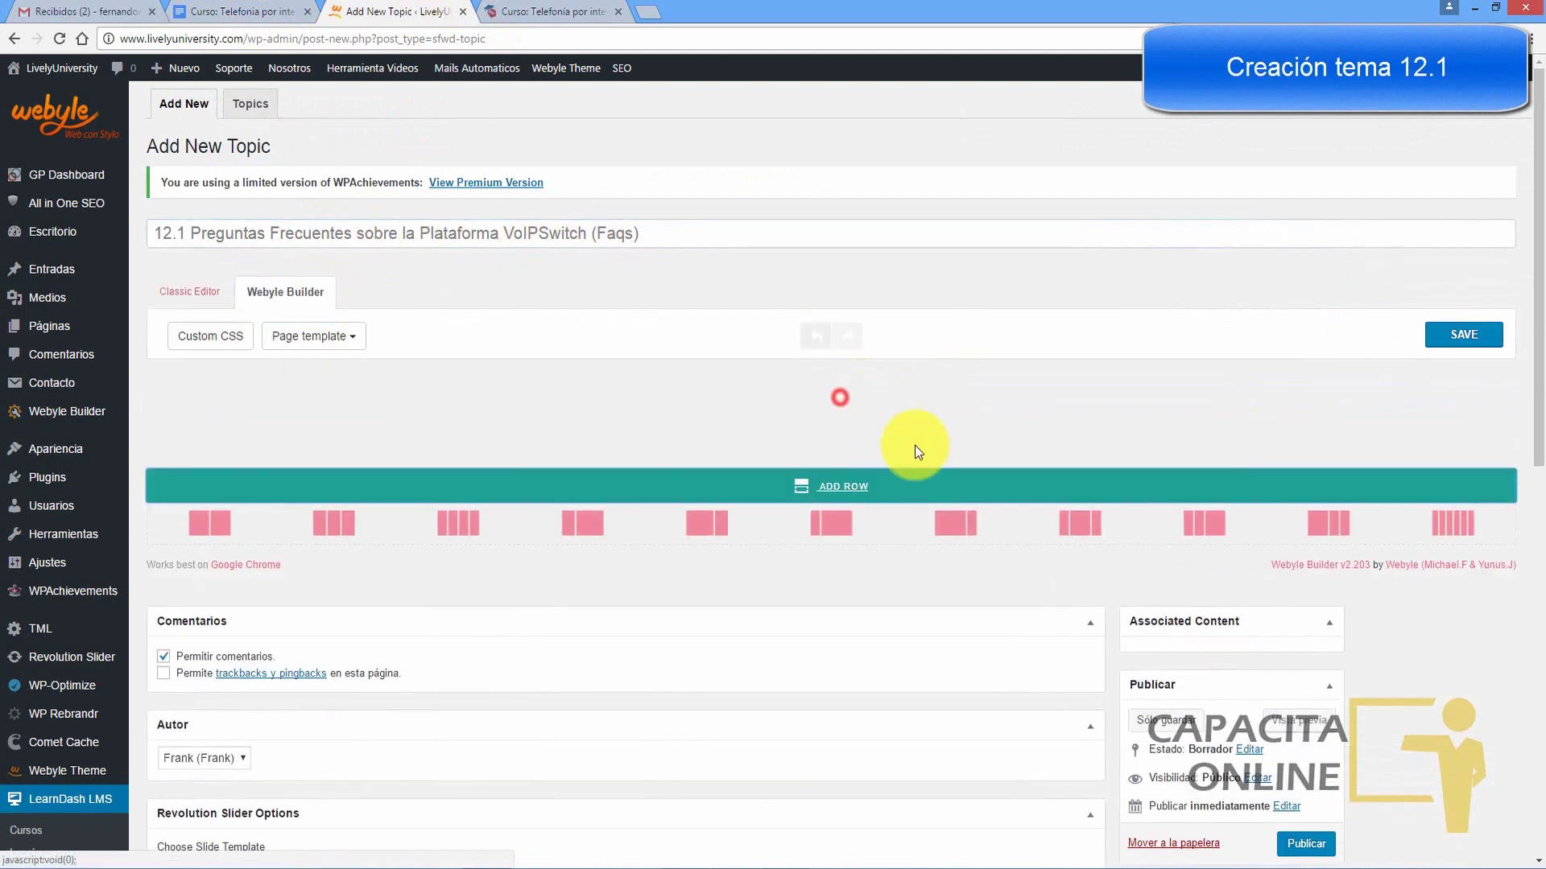
{"action": "left_click", "coordinate": [872, 486]}
{"action": "left_click", "coordinate": [1348, 493]}
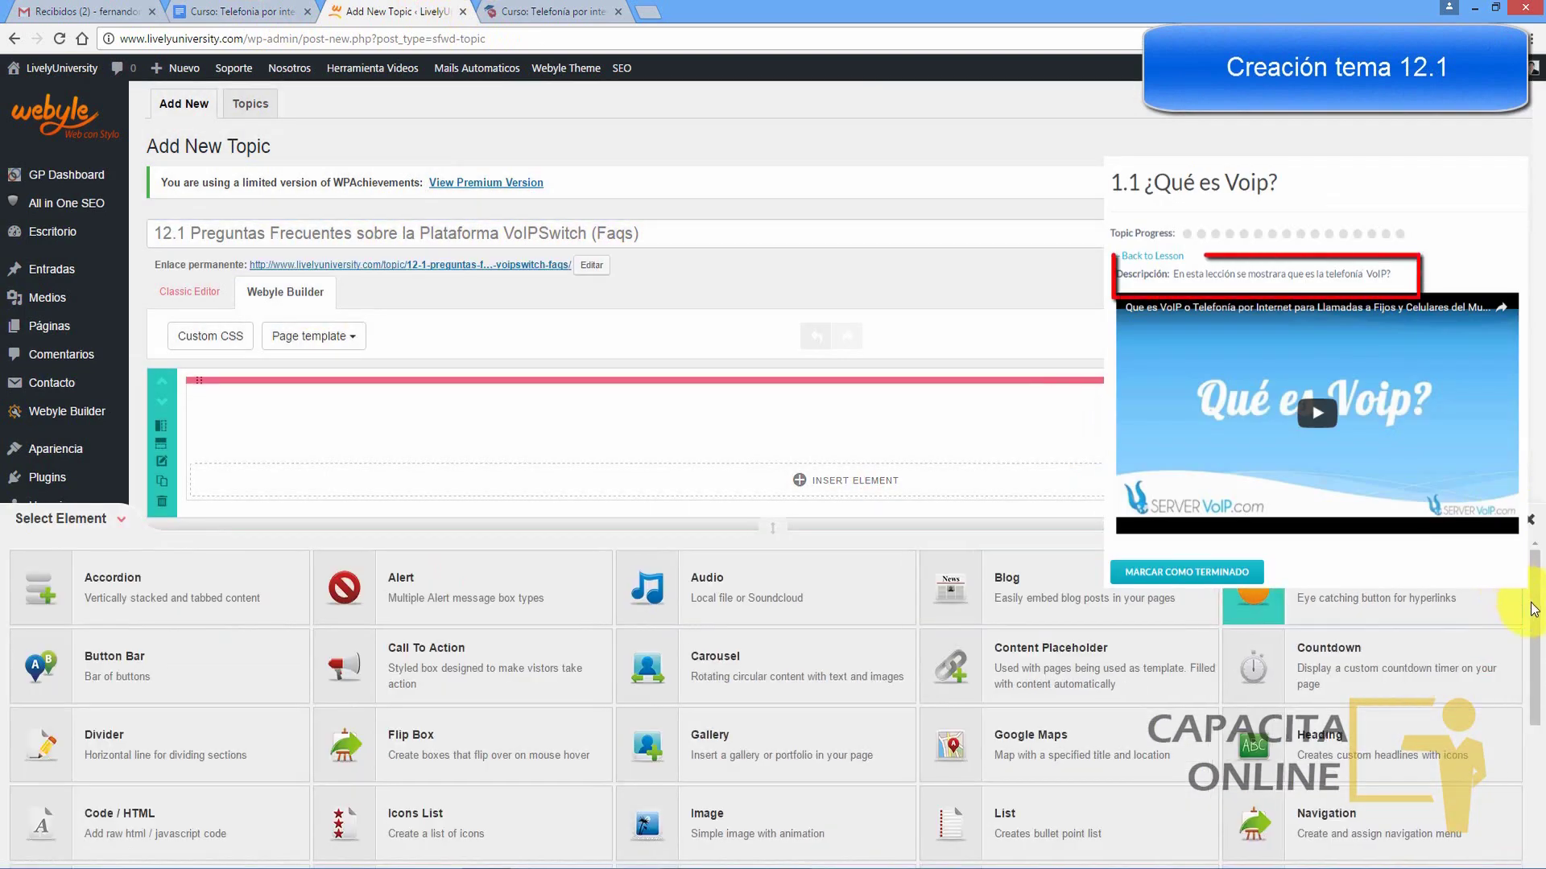
{"action": "scroll", "coordinate": [1533, 611], "scroll_direction": "down", "scroll_amount": 5}
{"action": "left_click", "coordinate": [1328, 745]}
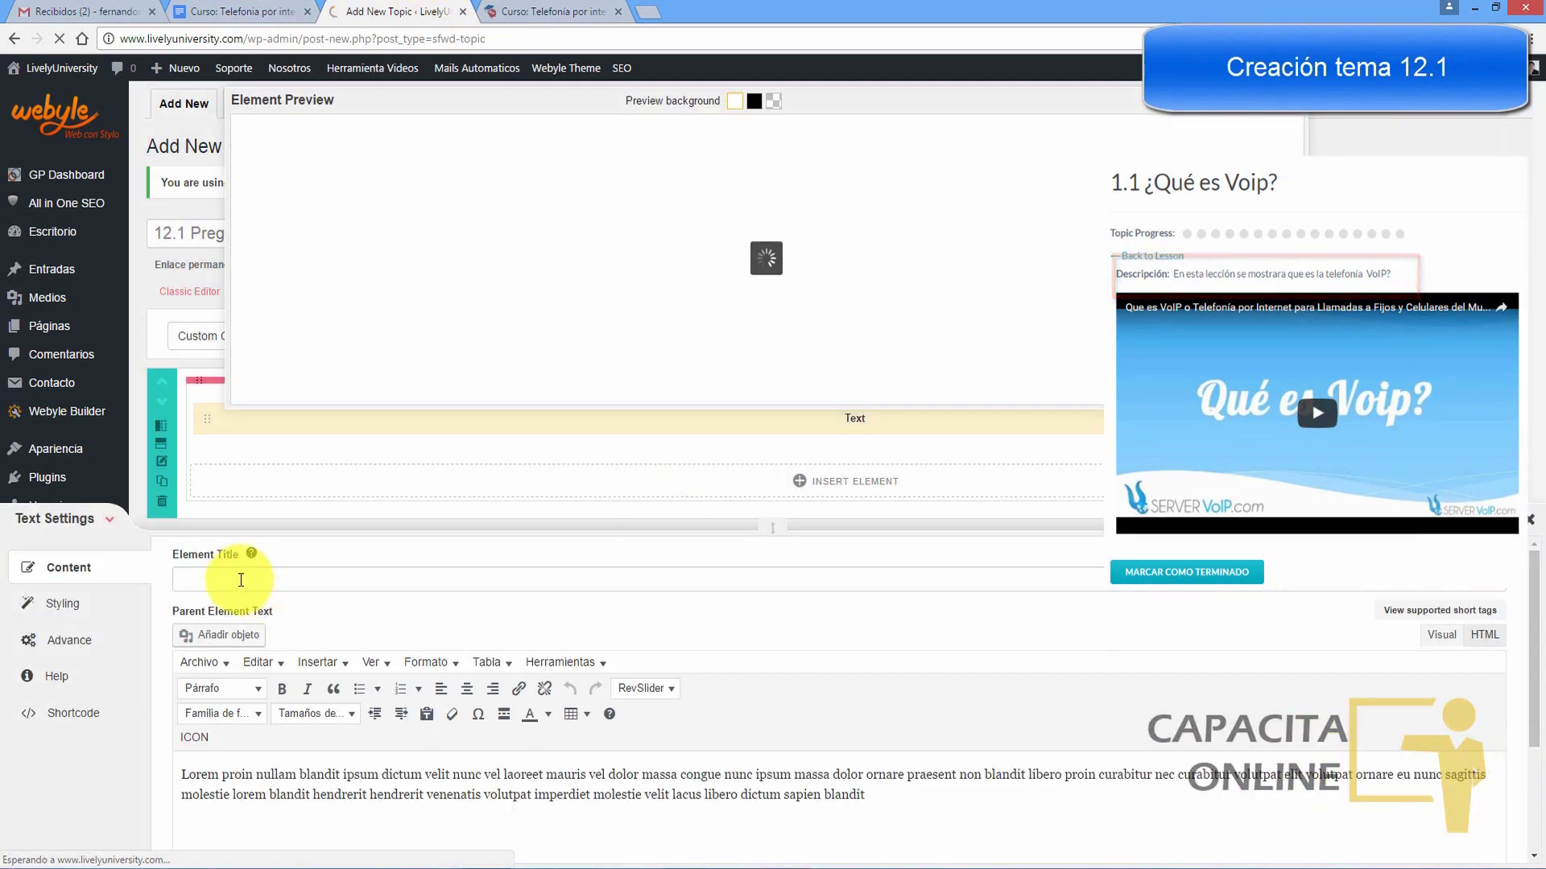
Step: Title the text element "Descrpción", enter "Descripción: en este tema se mostrara Preguntas Frecuentes sobre la Plataforma VoIPSwitch (Faqs)" and save it
{"action": "left_click", "coordinate": [237, 580]}
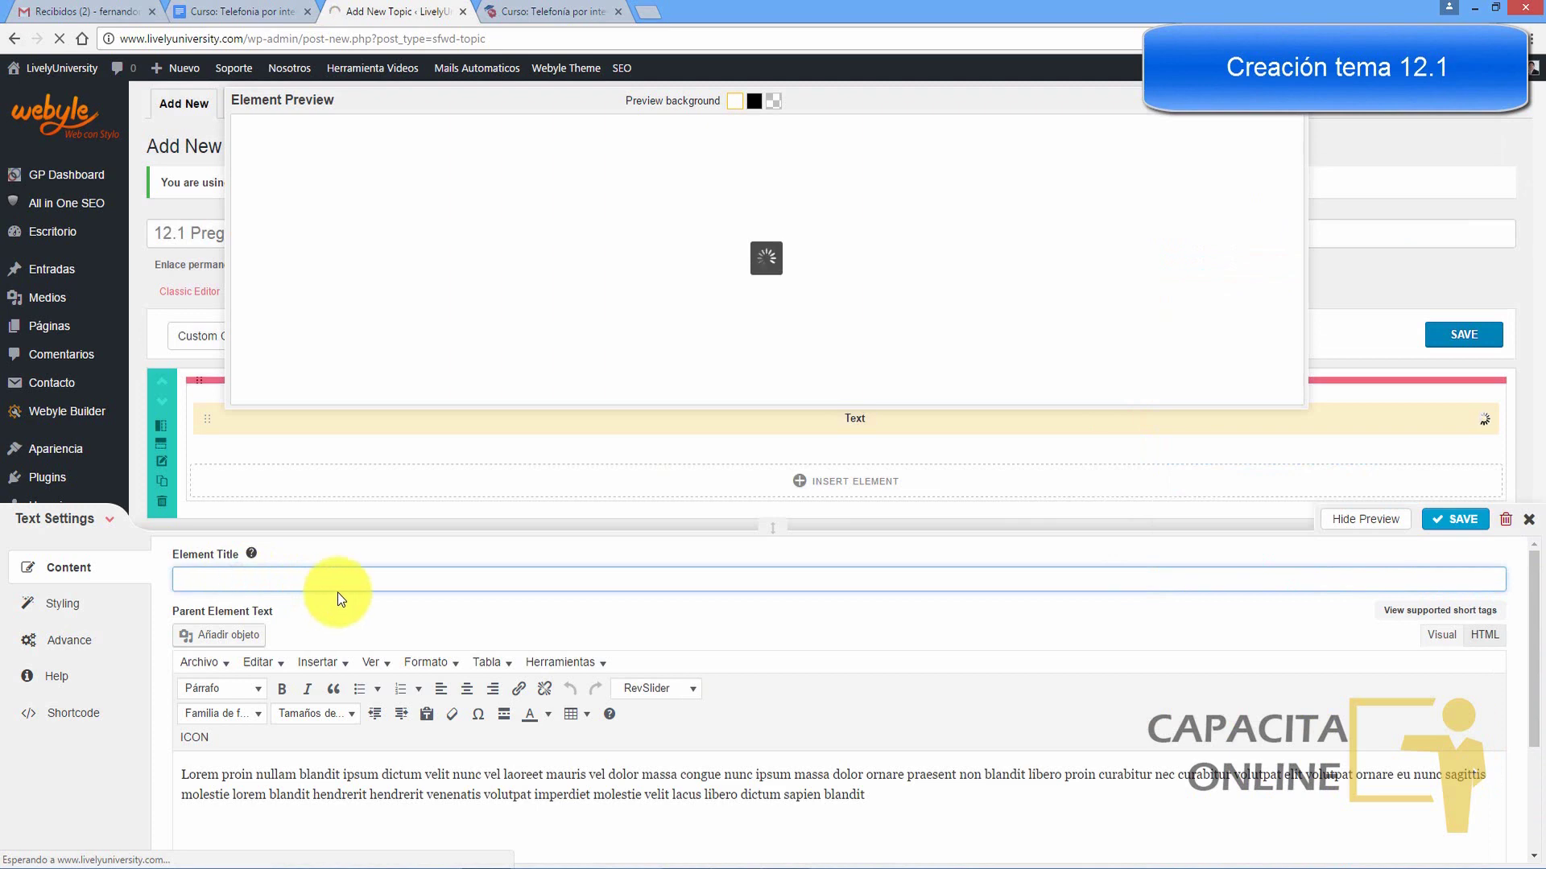
{"action": "type", "text": "Descrpción"}
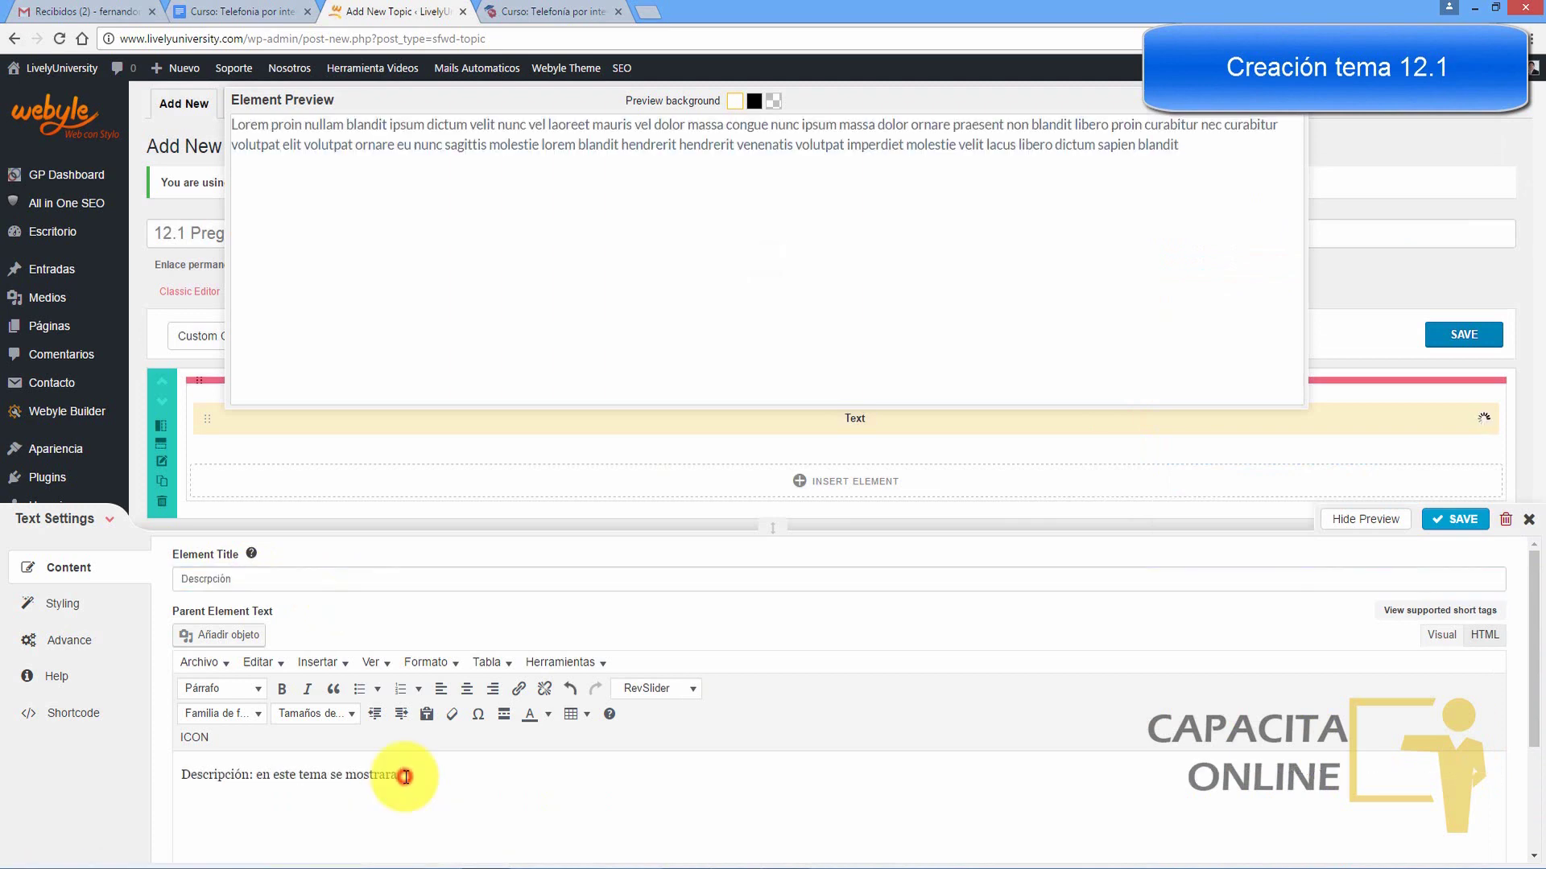
{"action": "type", "text": "Preguntas Frecuentes sobre la Plataforma VoIPSwitch (Faqs)"}
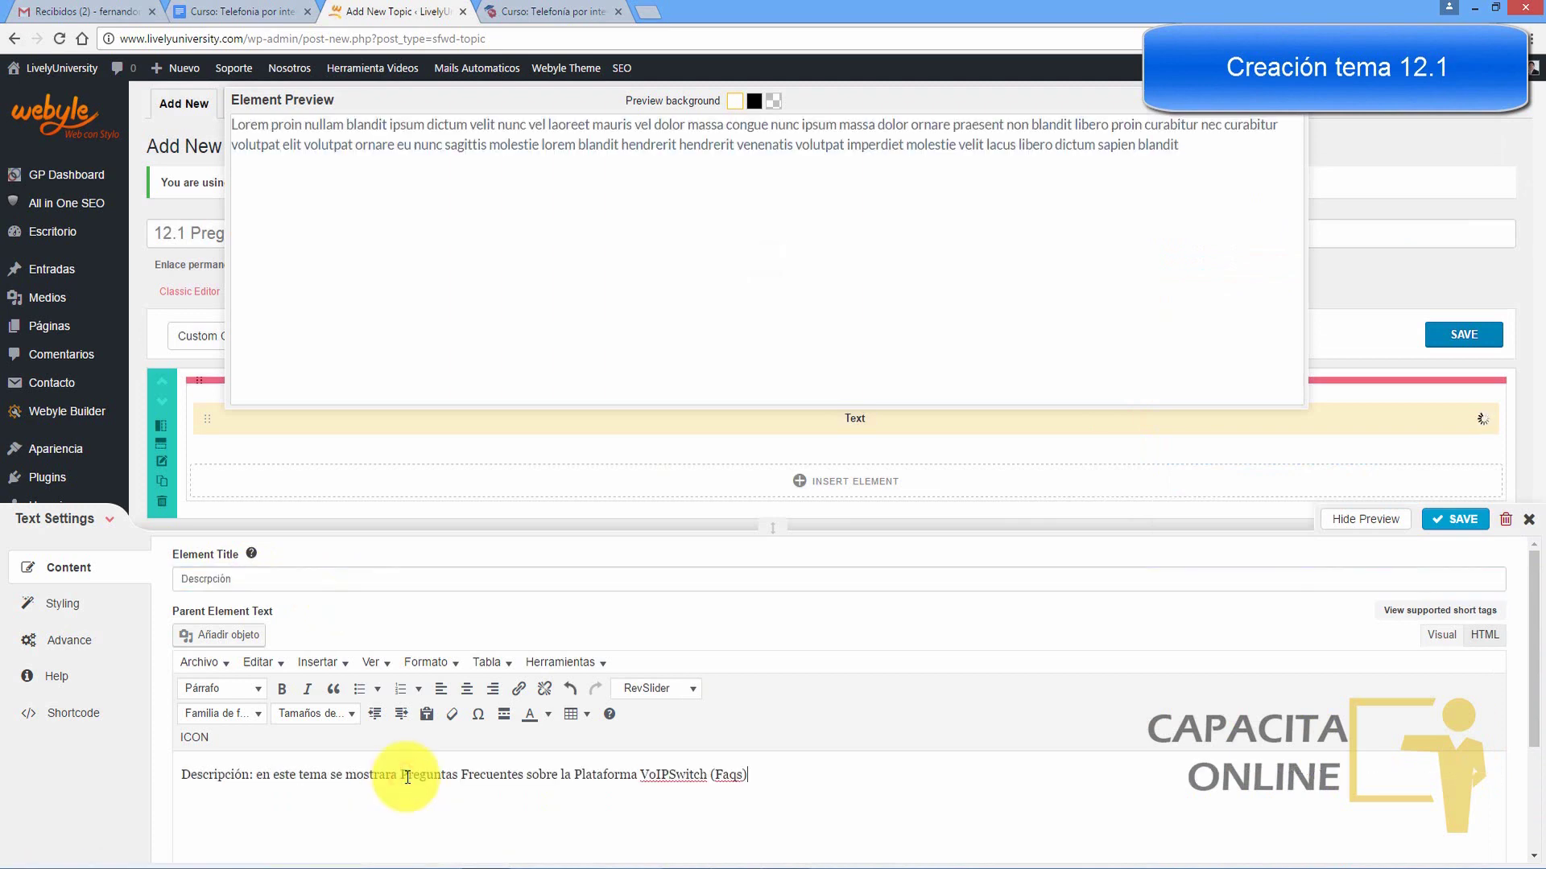
{"action": "left_click", "coordinate": [1449, 519]}
Step: Add a Video element below the description and title it "12.1 Preguntas Frecuentes sobre la Plataforma VoIP"
{"action": "scroll", "coordinate": [1542, 700], "scroll_direction": "down", "scroll_amount": 1}
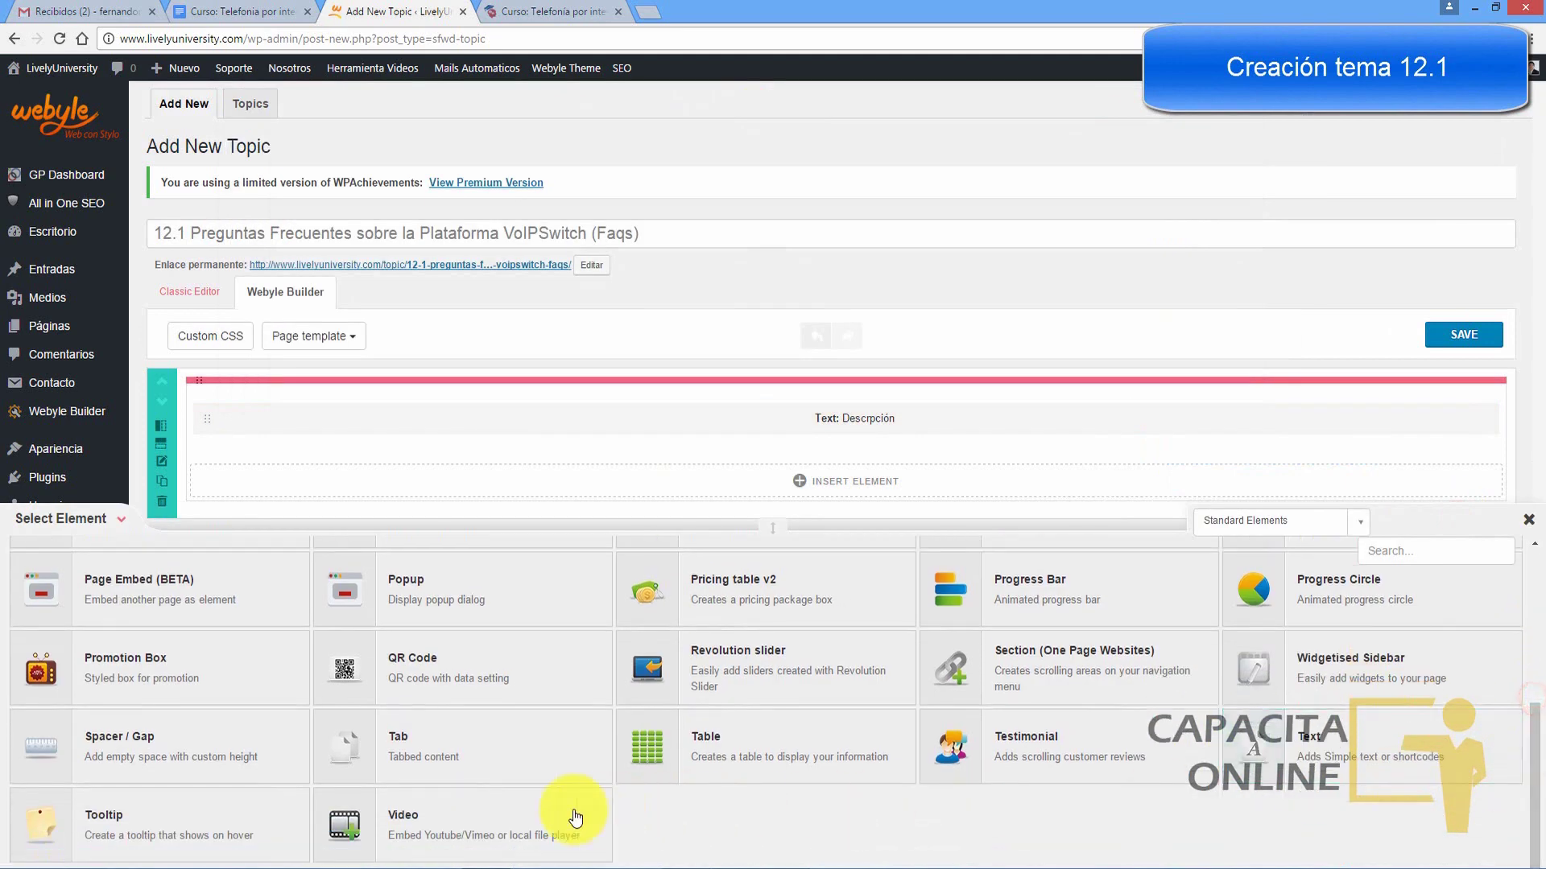
{"action": "left_click", "coordinate": [427, 820]}
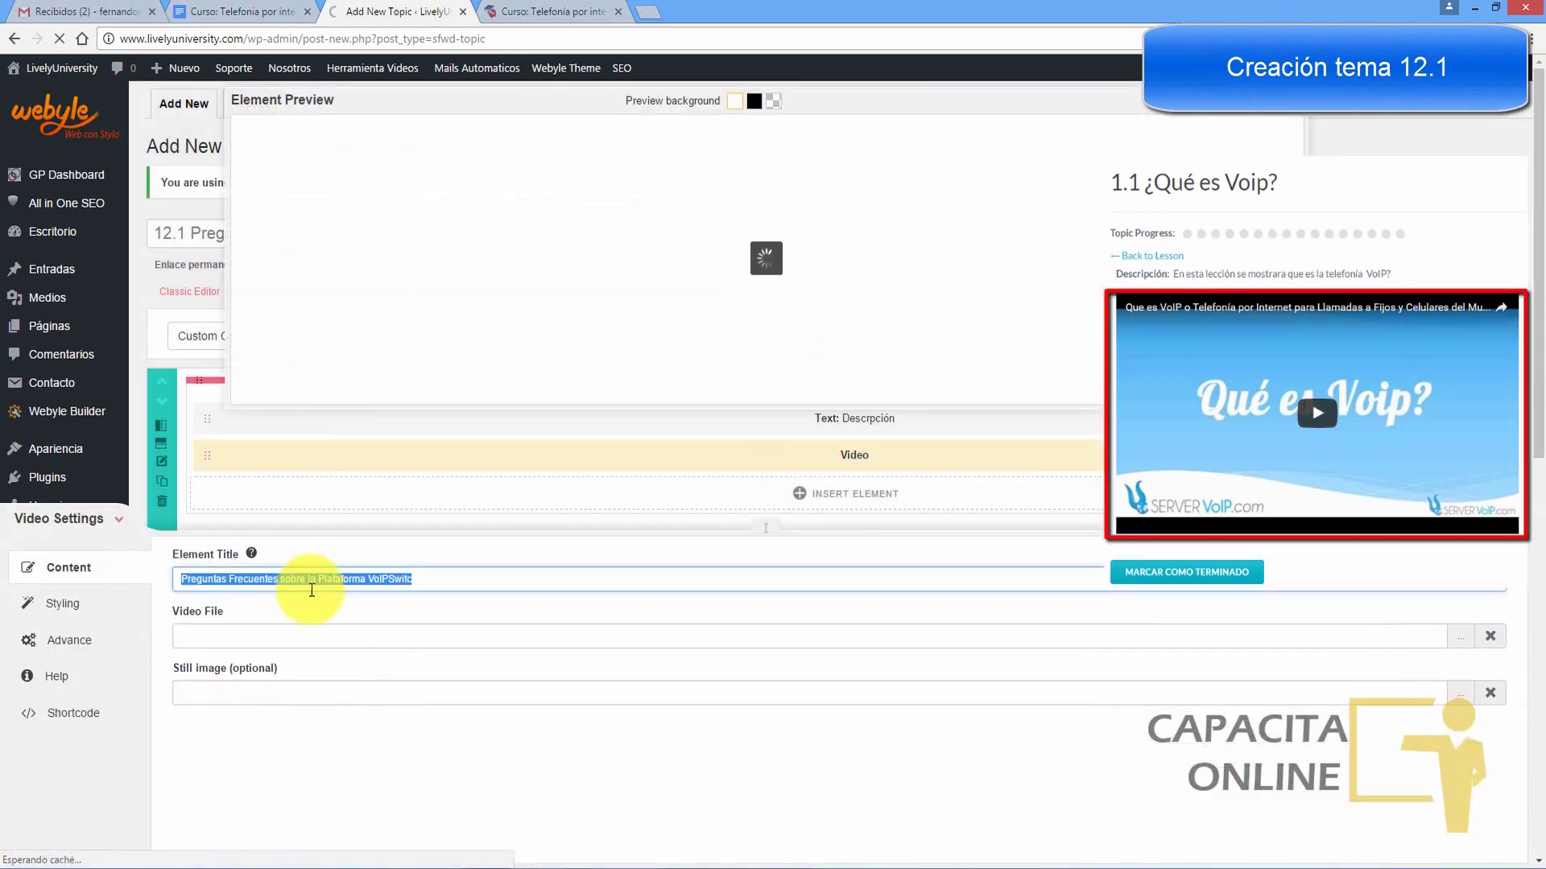
{"action": "left_click", "coordinate": [362, 579]}
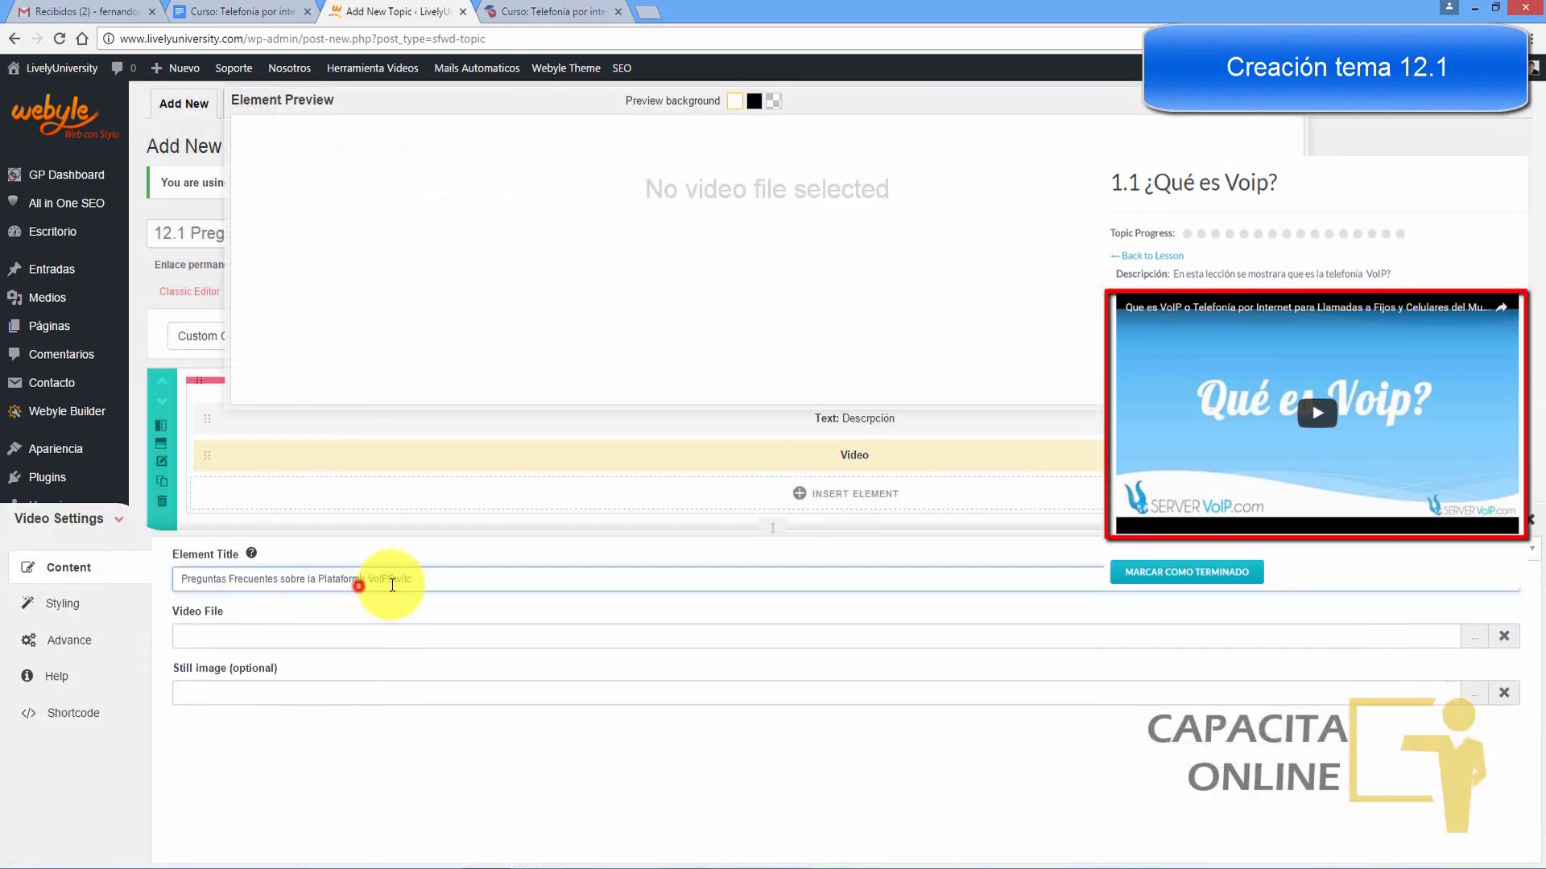
{"action": "left_click_drag", "start_coordinate": [452, 581], "coordinate": [90, 582]}
{"action": "type", "text": "12.1 Preguntas Frecuentes sobre la Plataforma VoIP"}
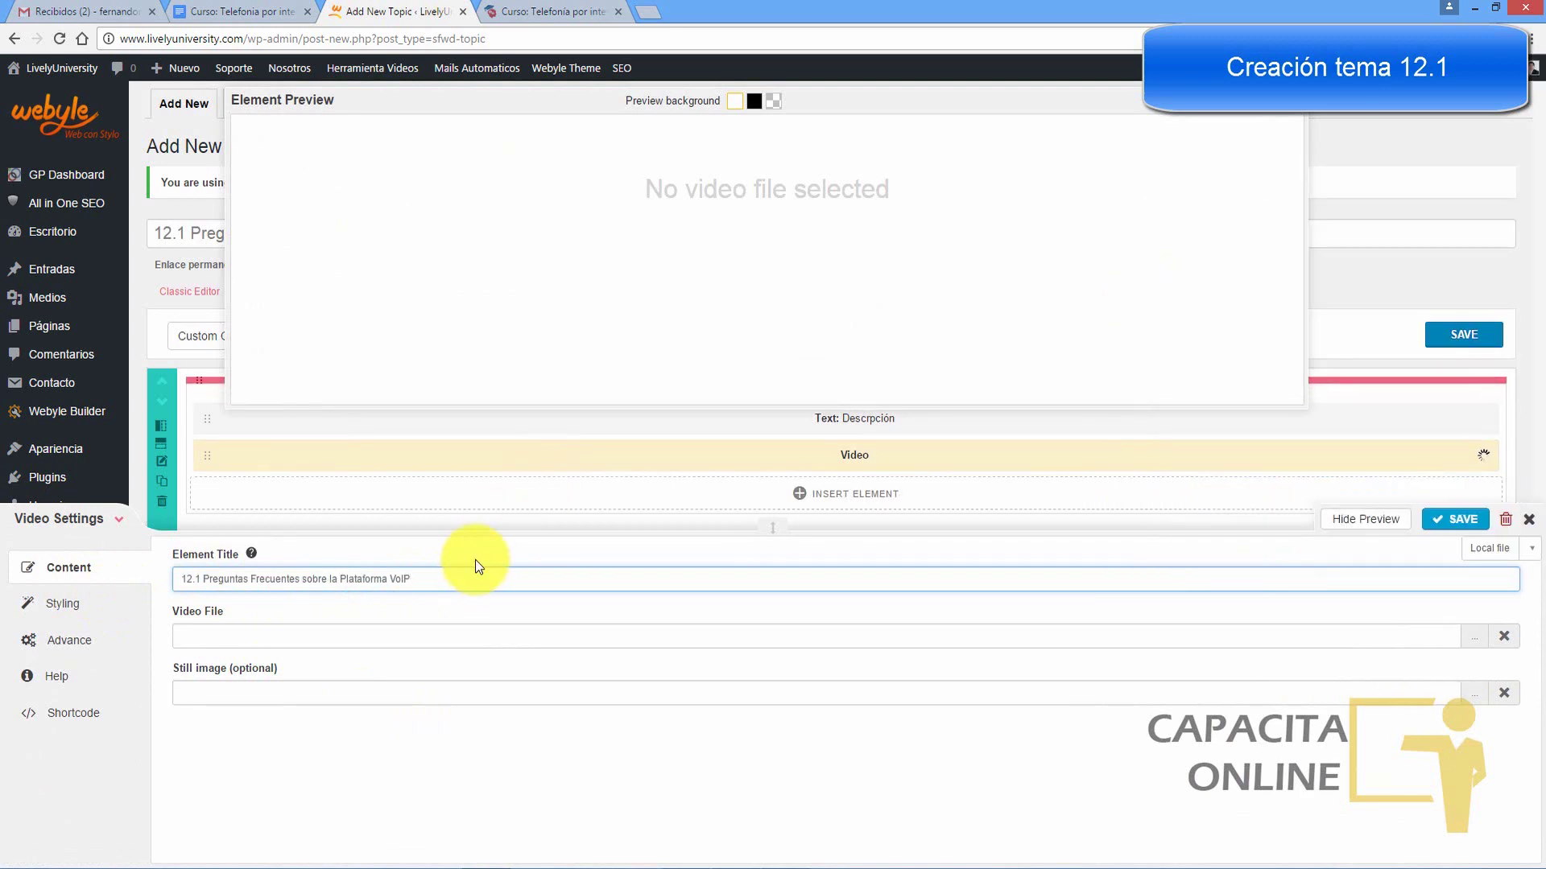
{"action": "left_click", "coordinate": [1527, 555]}
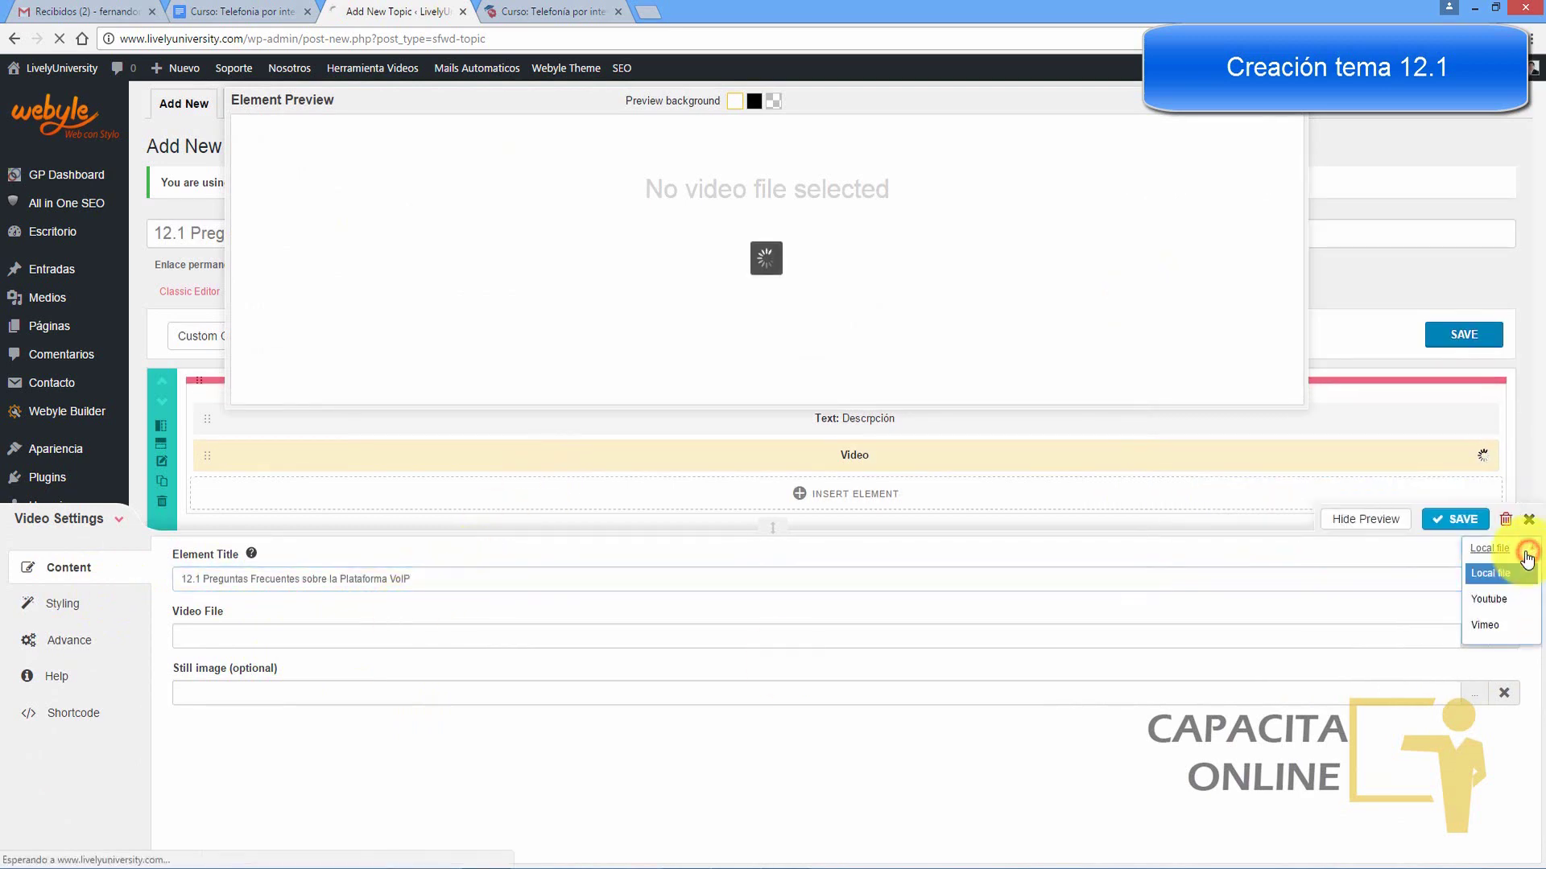
{"action": "left_click", "coordinate": [1484, 600]}
{"action": "left_click", "coordinate": [241, 11]}
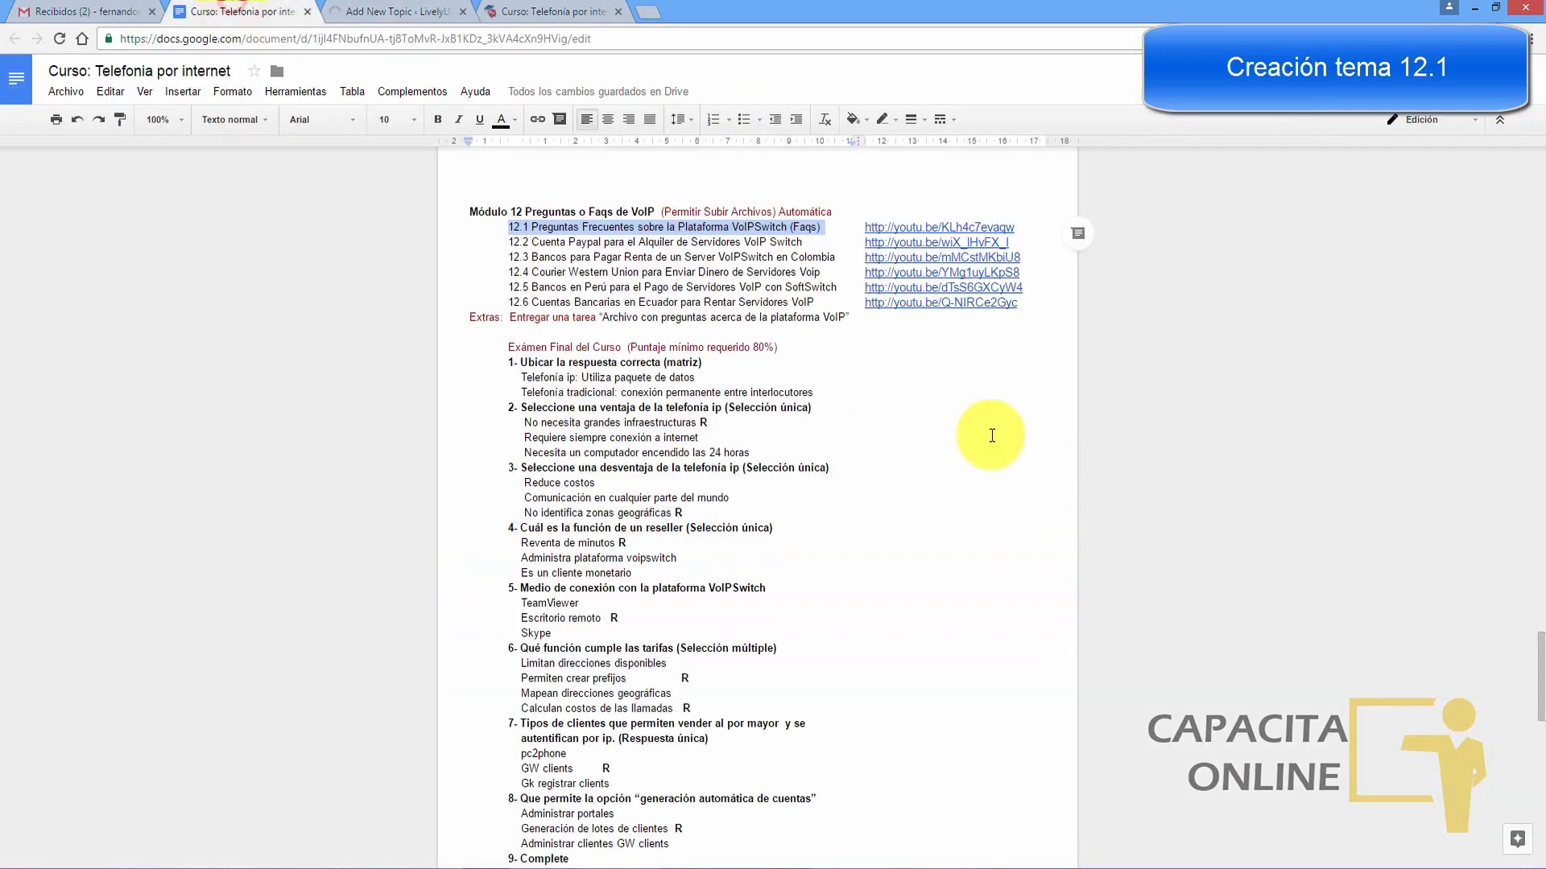
{"action": "left_click", "coordinate": [863, 227]}
{"action": "left_click_drag", "start_coordinate": [863, 227], "coordinate": [1014, 228]}
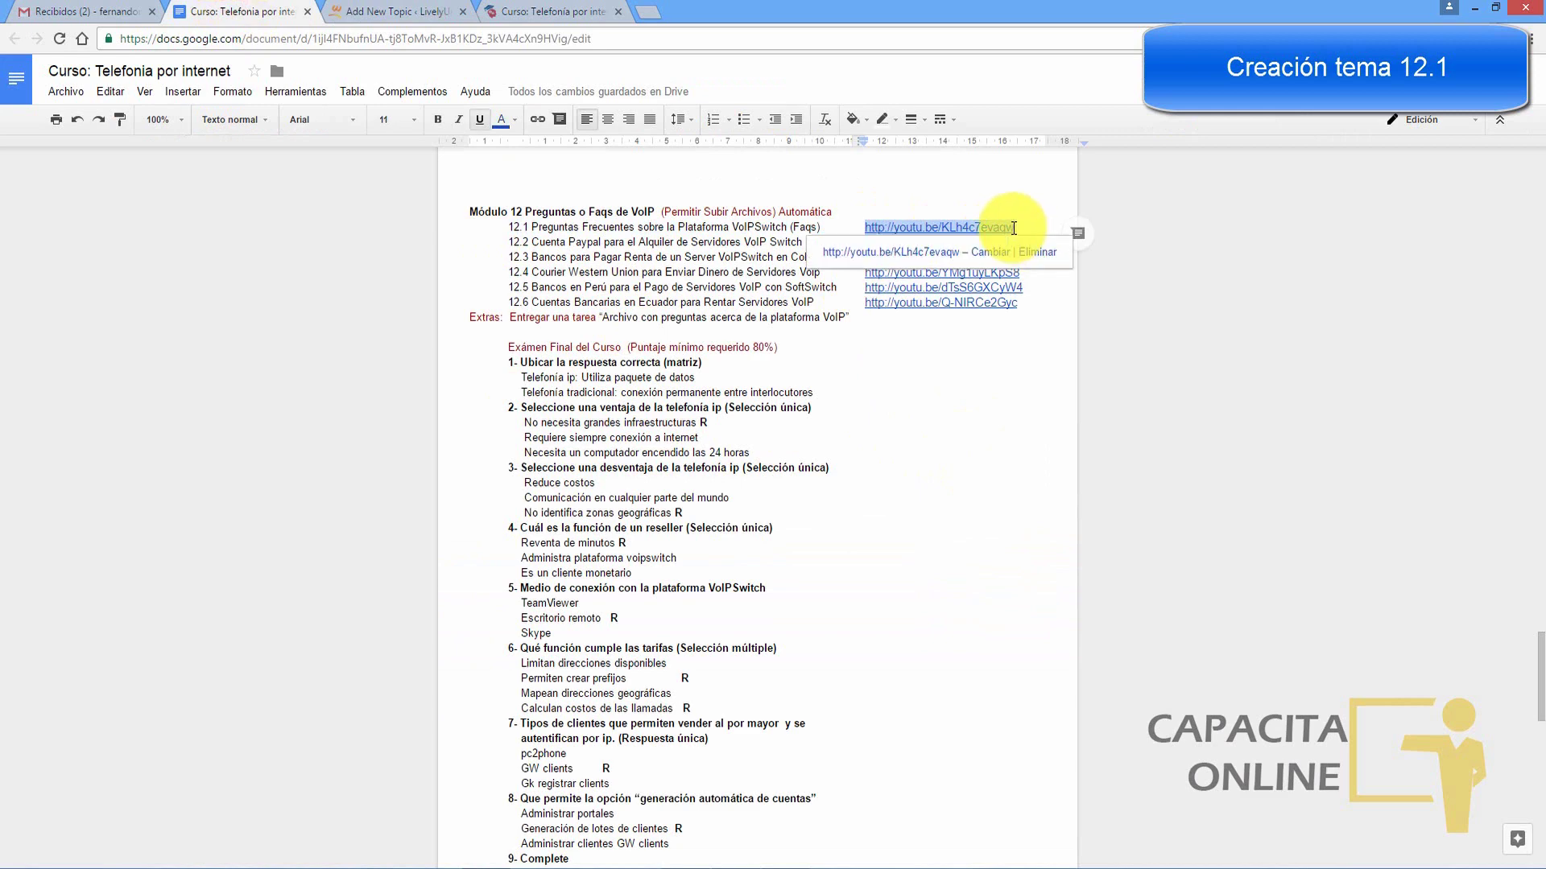
{"action": "left_click", "coordinate": [394, 11]}
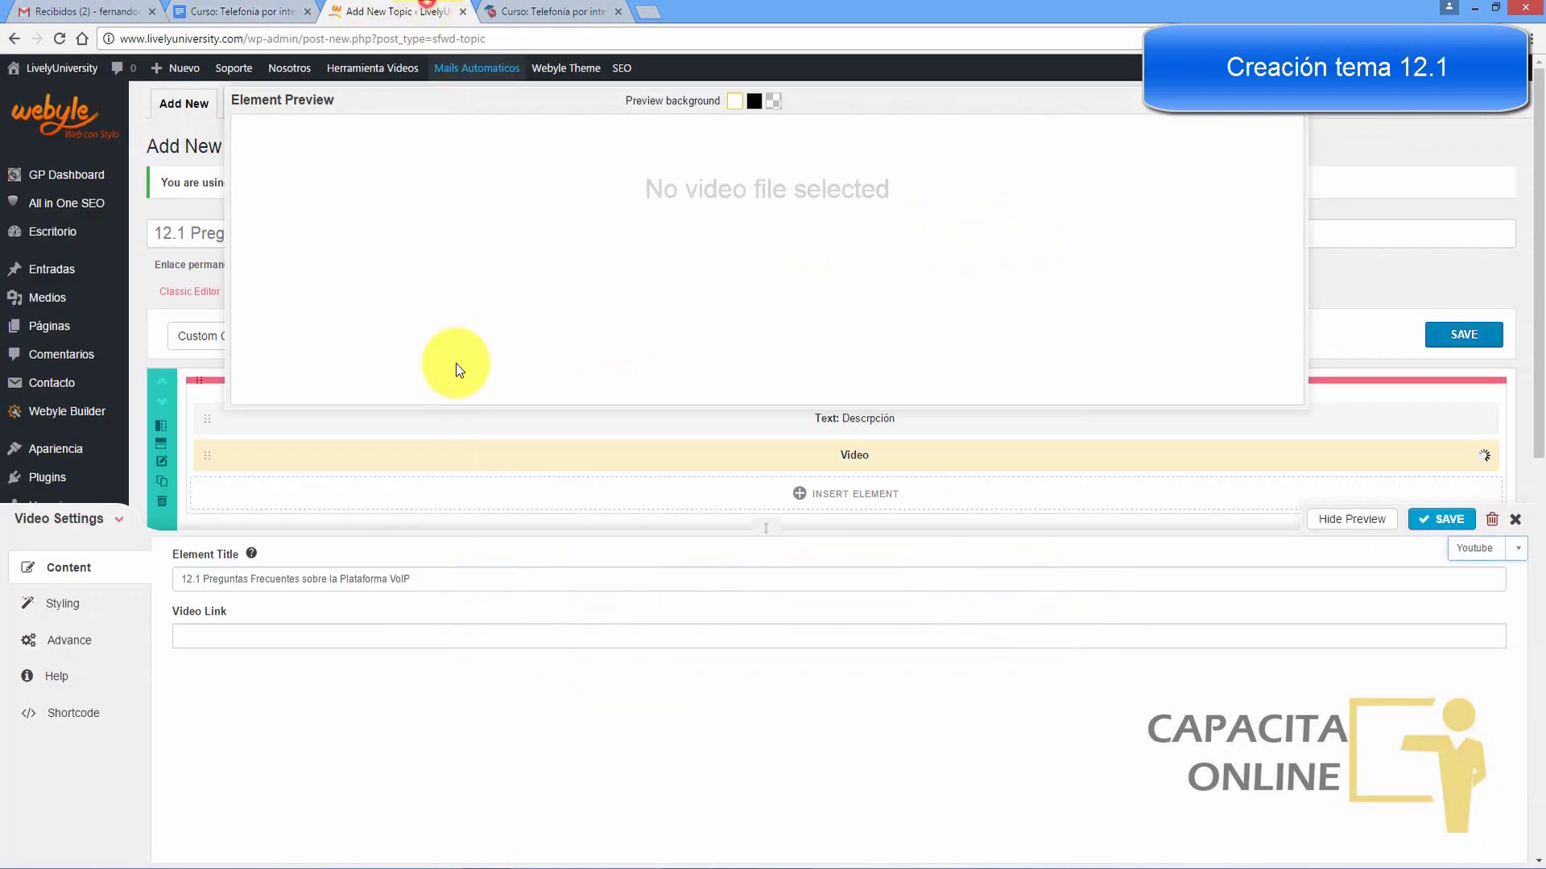
{"action": "left_click", "coordinate": [220, 647]}
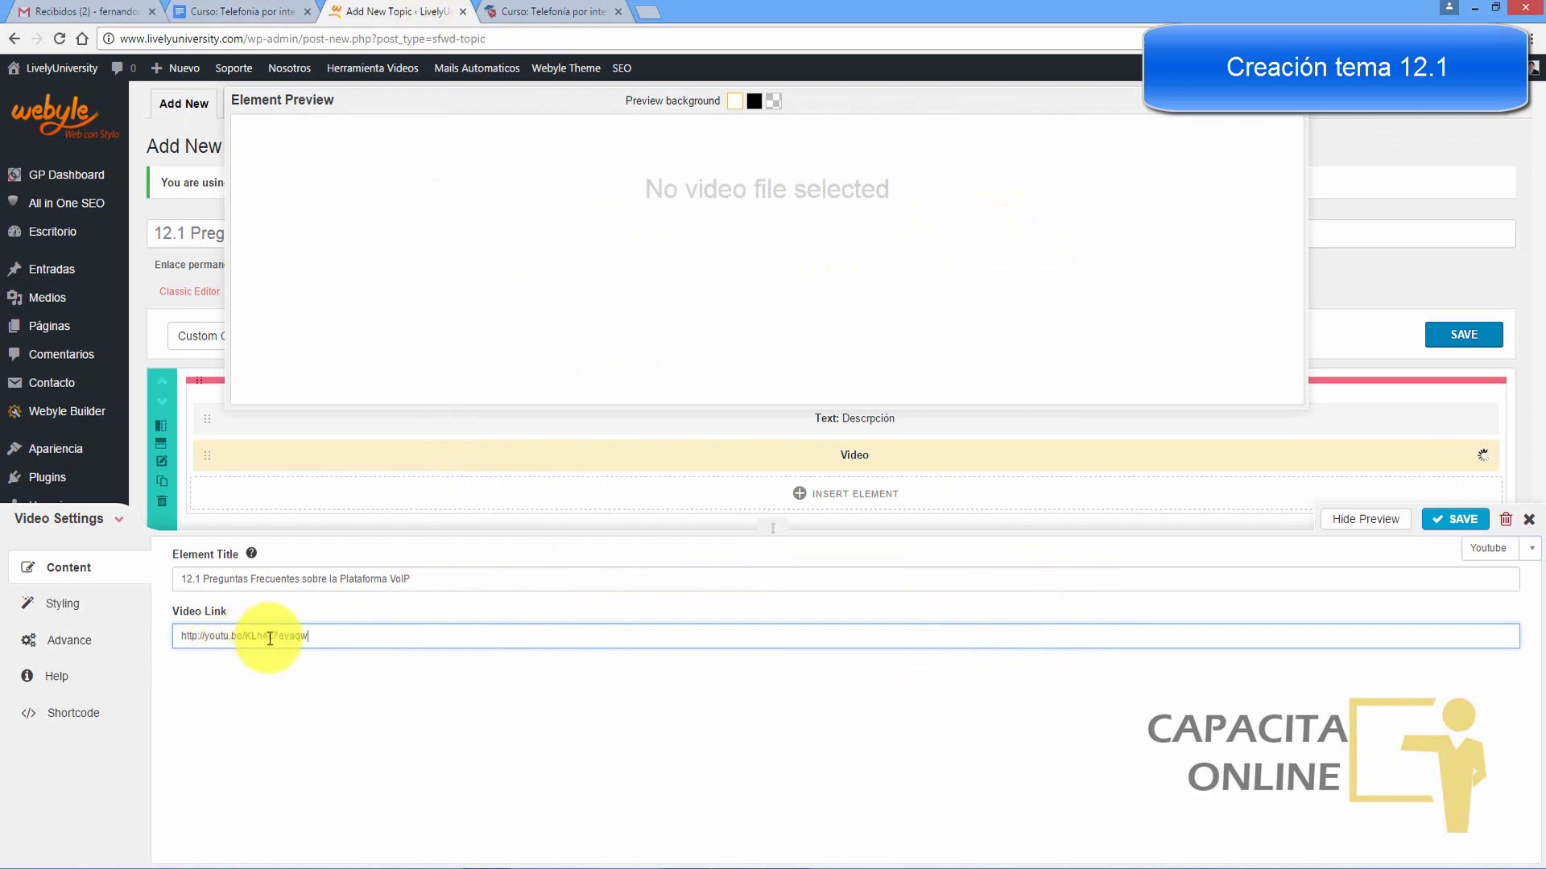
Step: Set the video's dimensions to 700 by 400 px, enable Auto Play and save the video element
{"action": "left_click", "coordinate": [46, 597]}
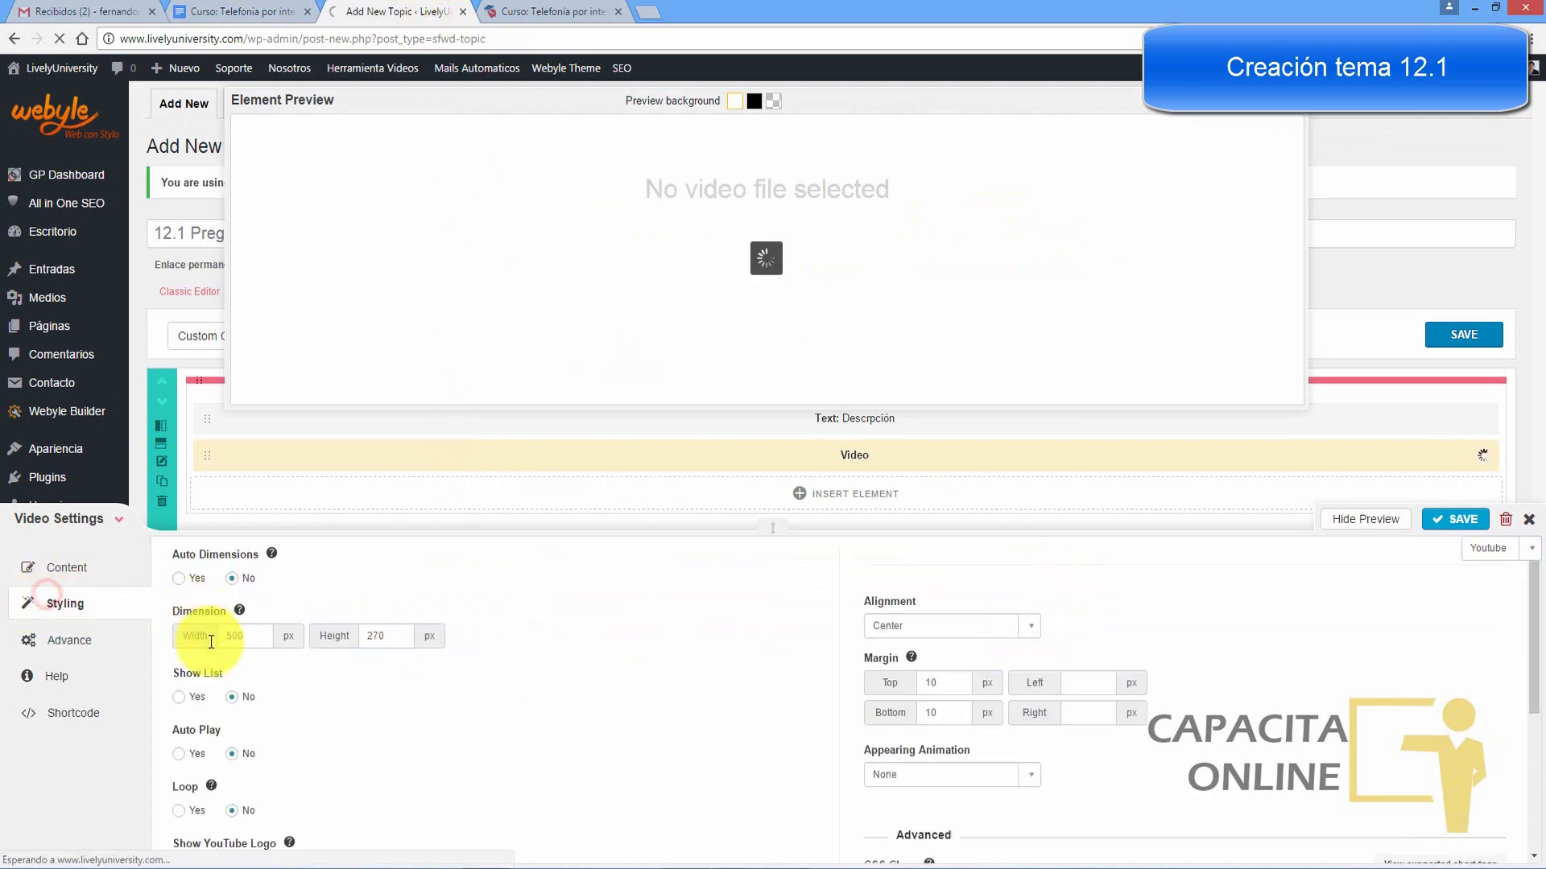
{"action": "left_click", "coordinate": [219, 636]}
{"action": "type", "text": "700"}
{"action": "key", "text": "Tab"}
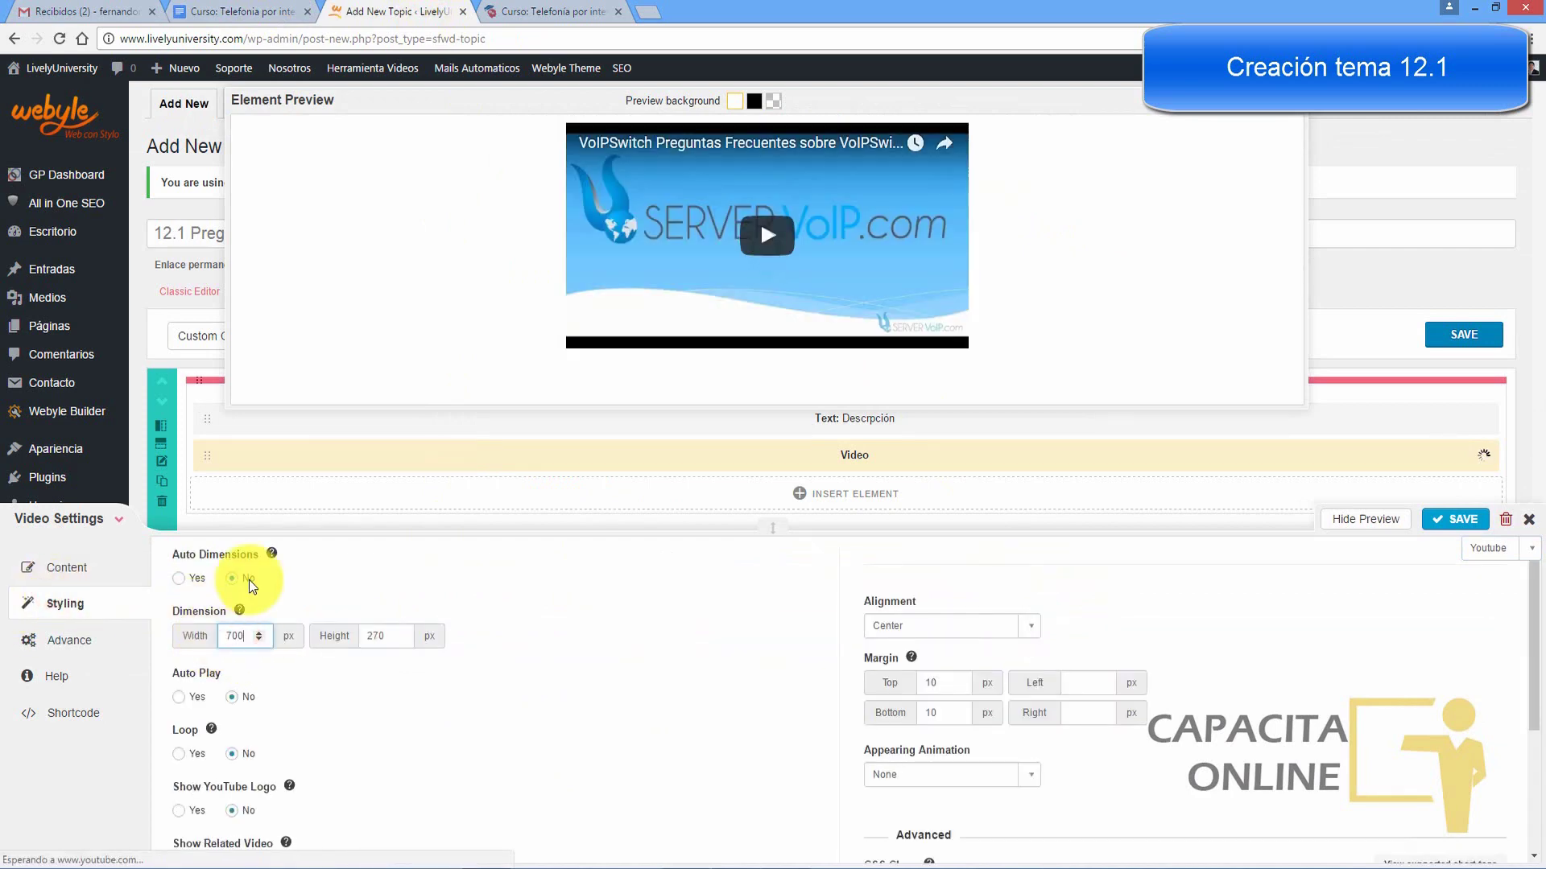
{"action": "type", "text": "400"}
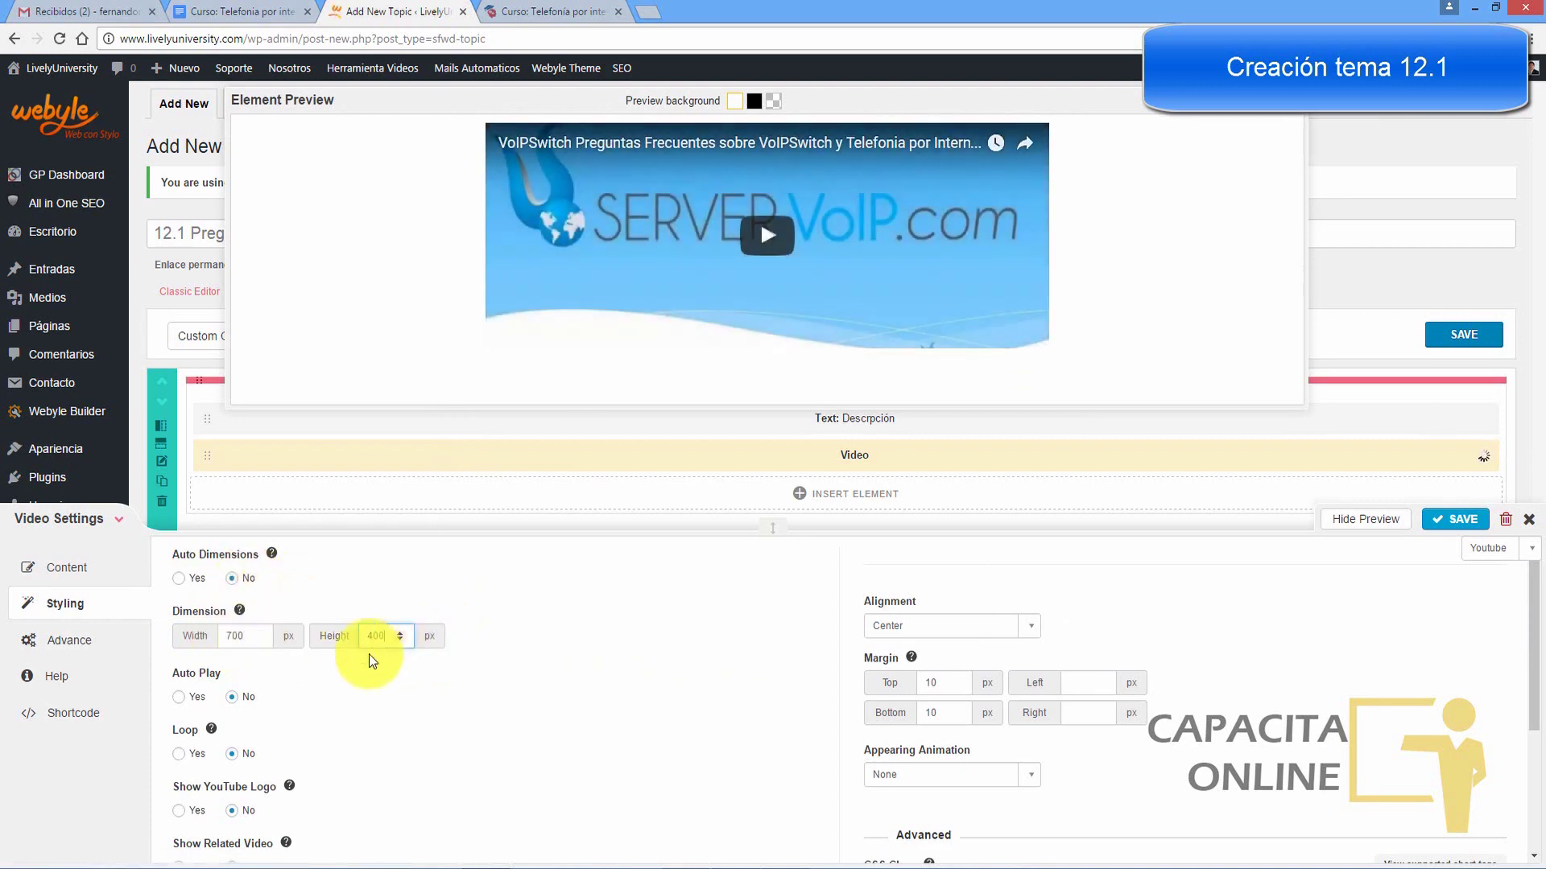
{"action": "left_click", "coordinate": [179, 697]}
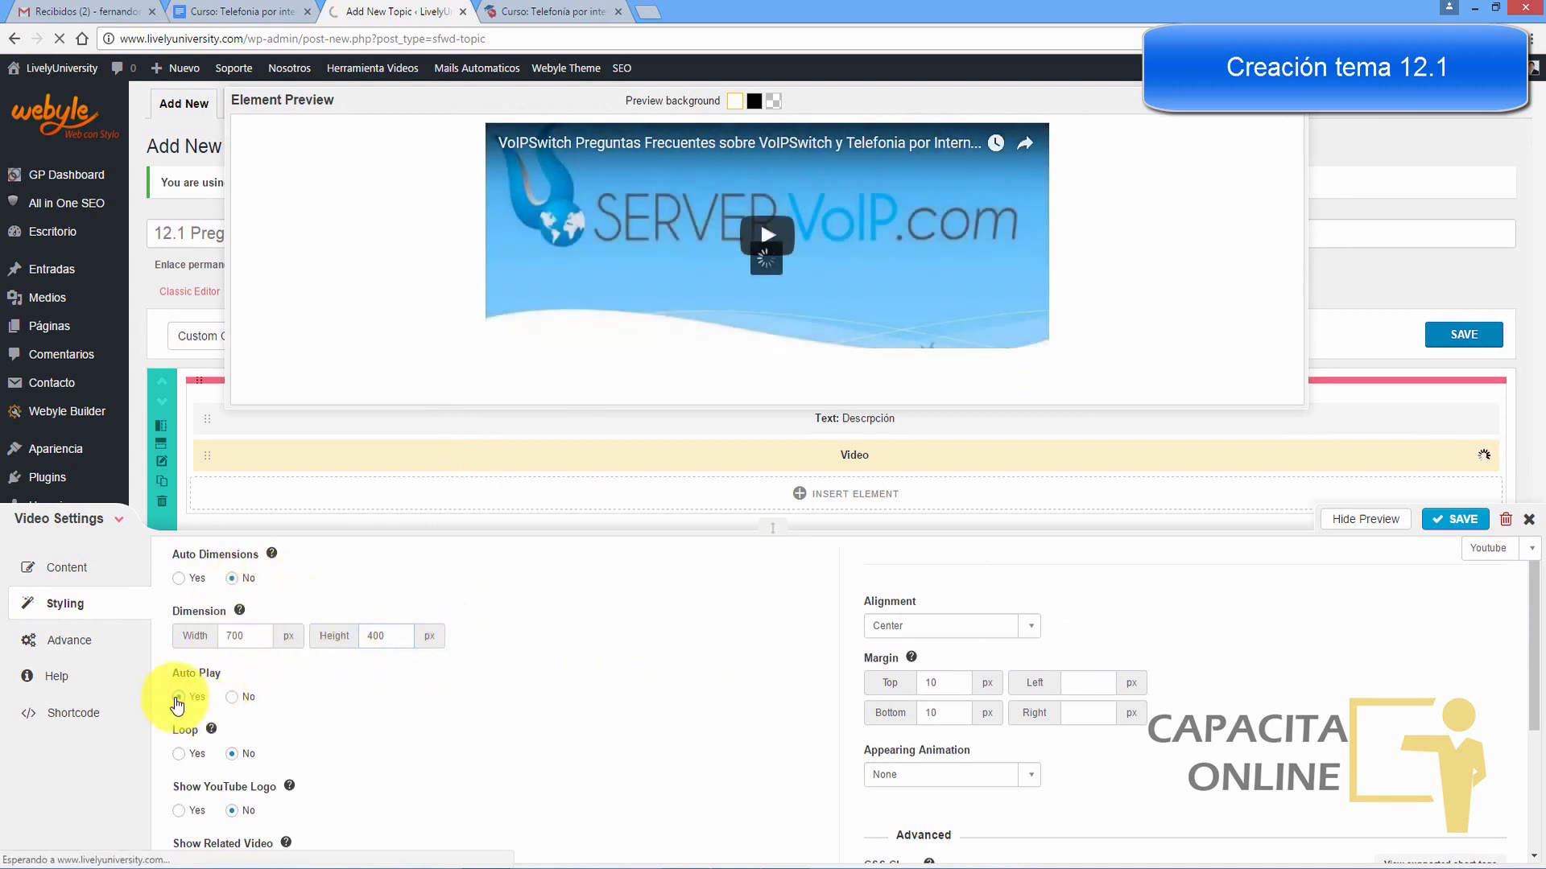
{"action": "left_click", "coordinate": [1456, 519]}
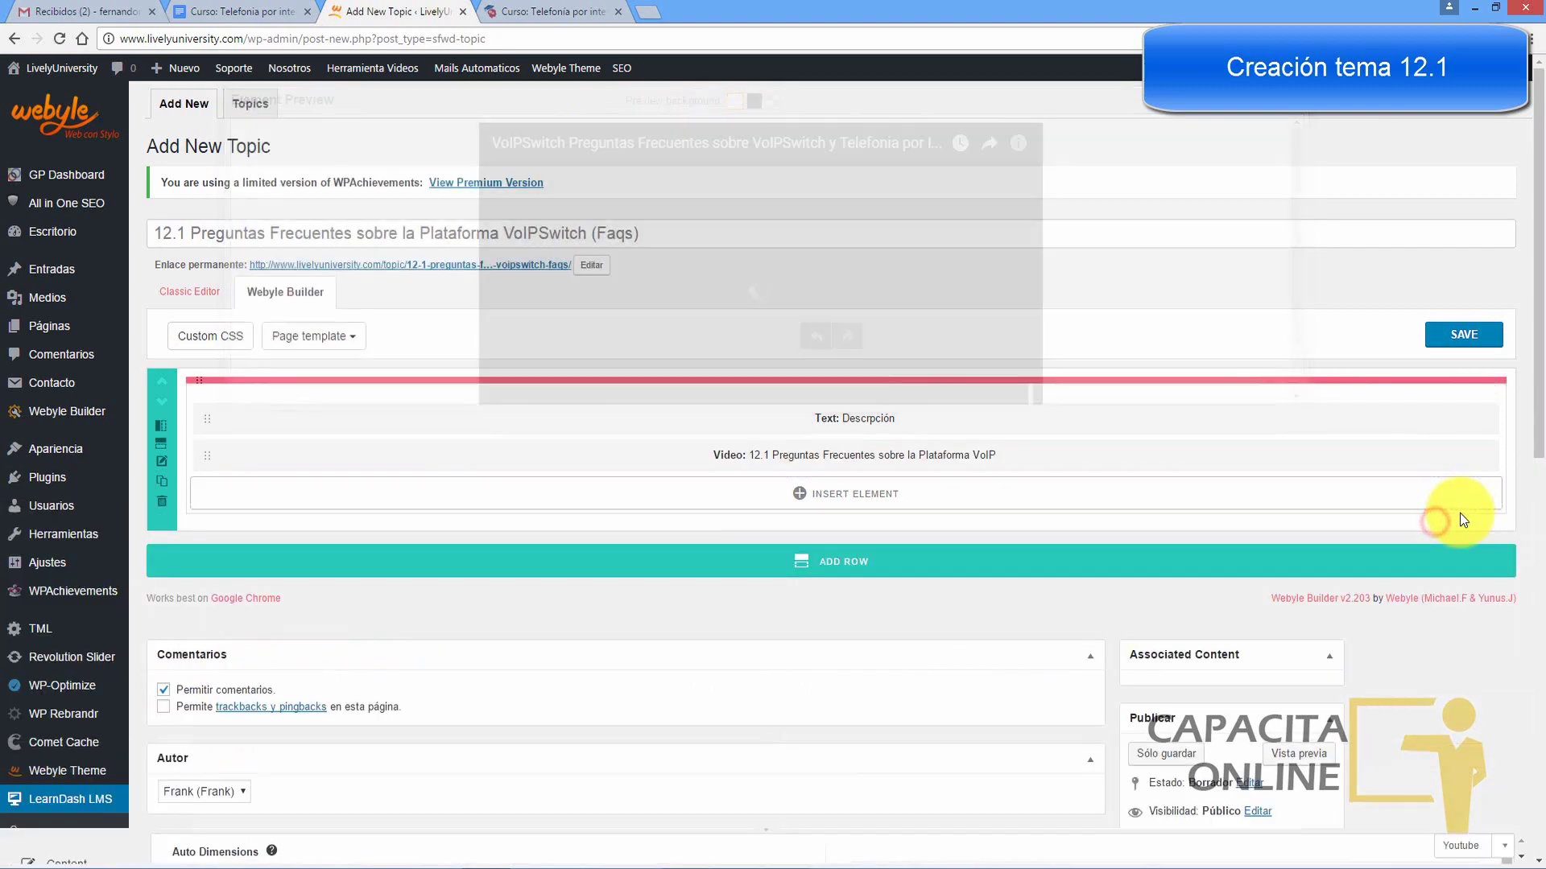
Step: Disallow comments on topic 12.1 and set its associated course to "Curso: Telefonía por internet"
{"action": "scroll", "coordinate": [183, 402], "scroll_direction": "down", "scroll_amount": 4}
{"action": "left_click", "coordinate": [164, 372]}
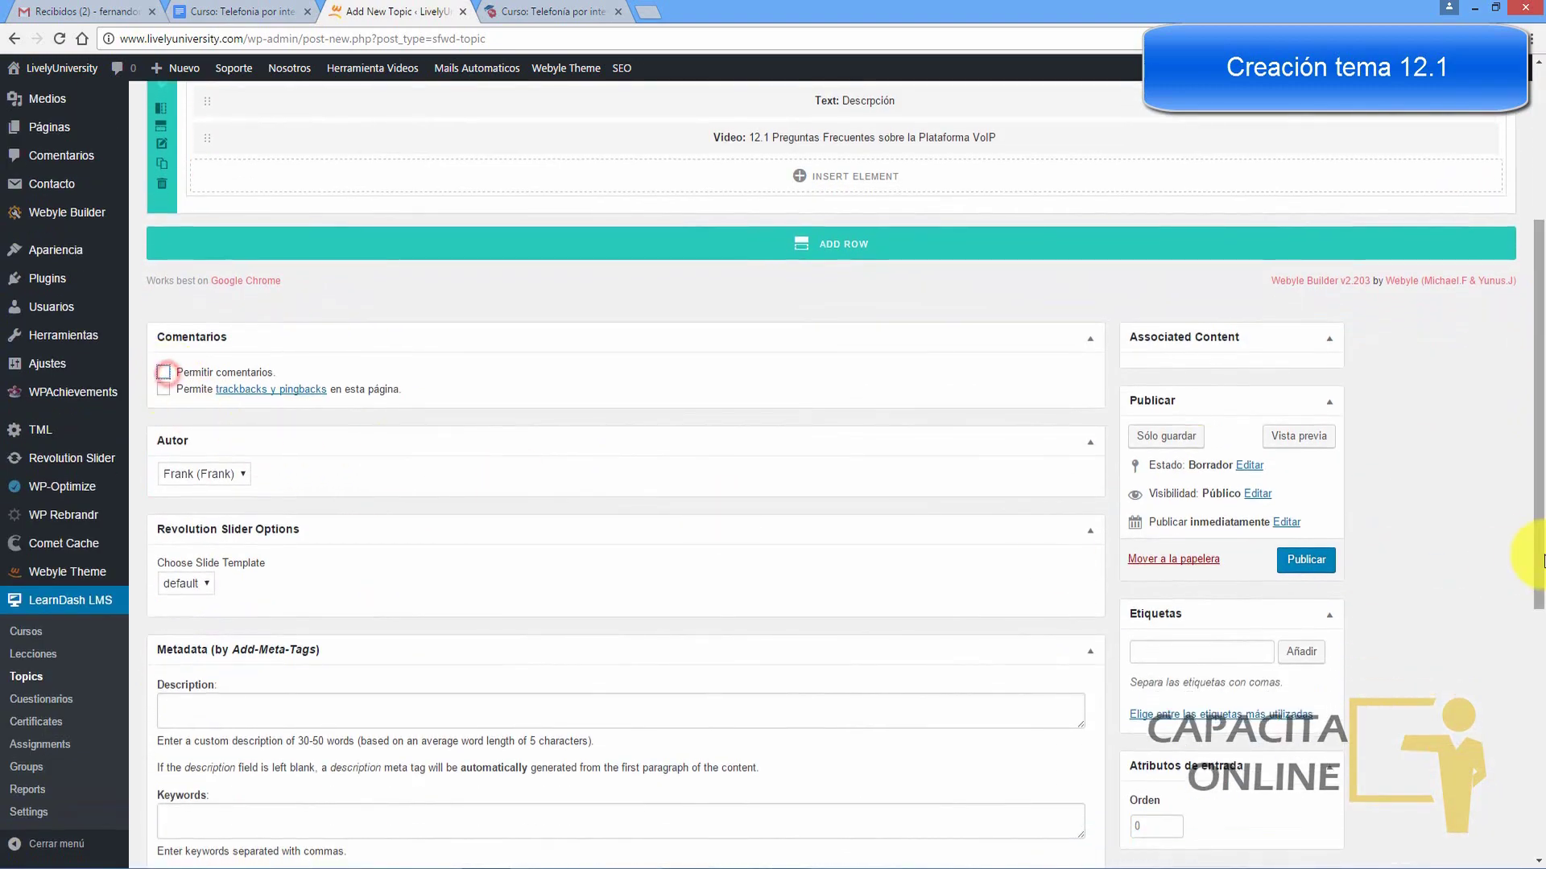
{"action": "left_click_drag", "start_coordinate": [1539, 501], "coordinate": [1542, 724]}
{"action": "scroll", "coordinate": [1543, 725], "scroll_direction": "down", "scroll_amount": 5}
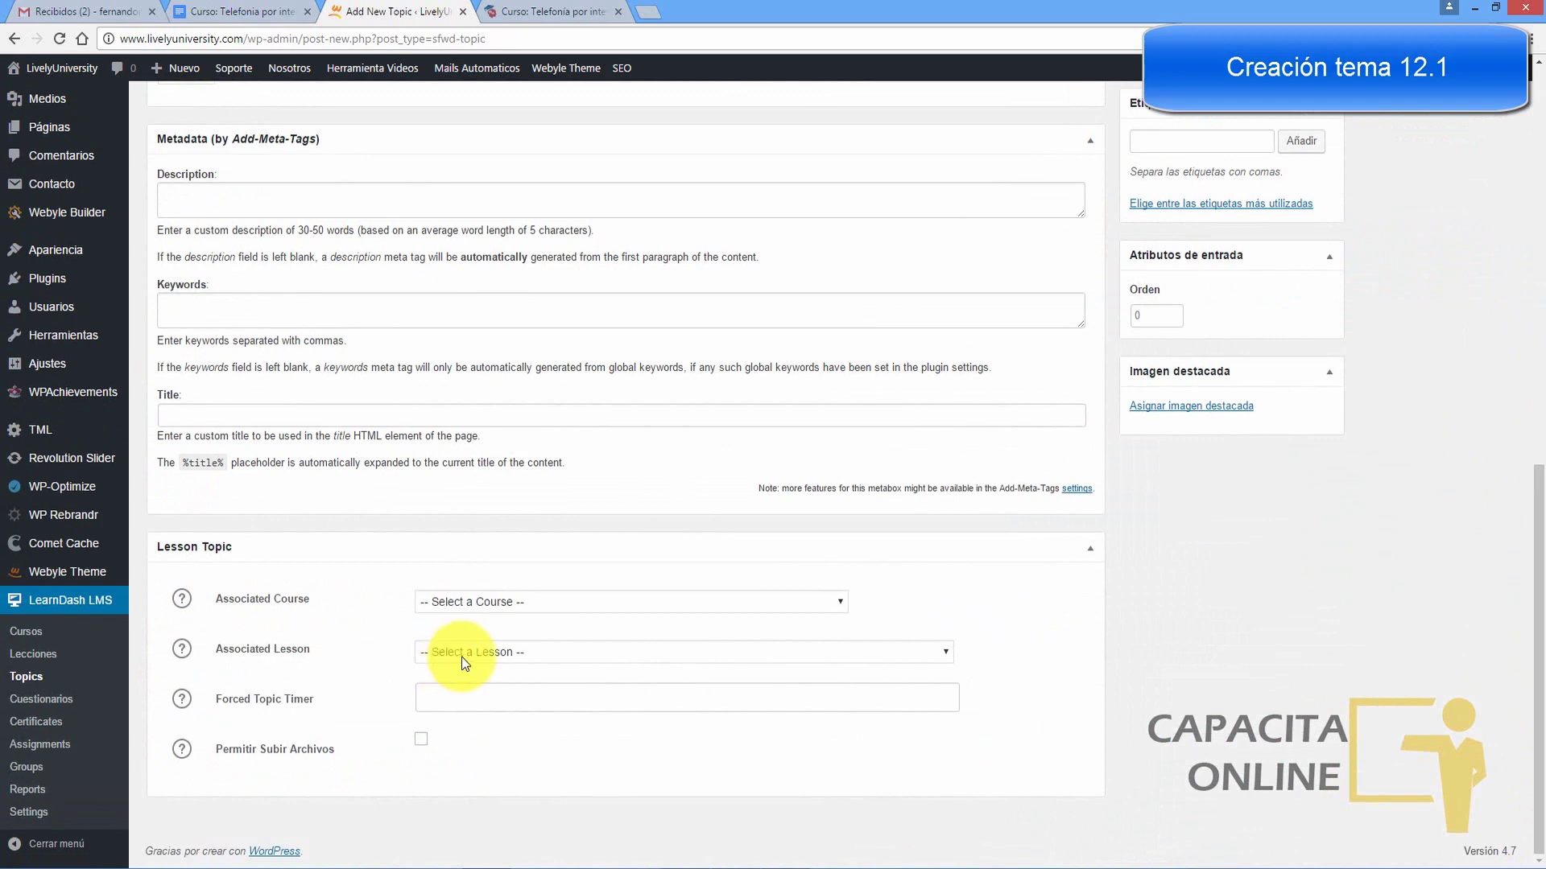
{"action": "left_click", "coordinate": [486, 606]}
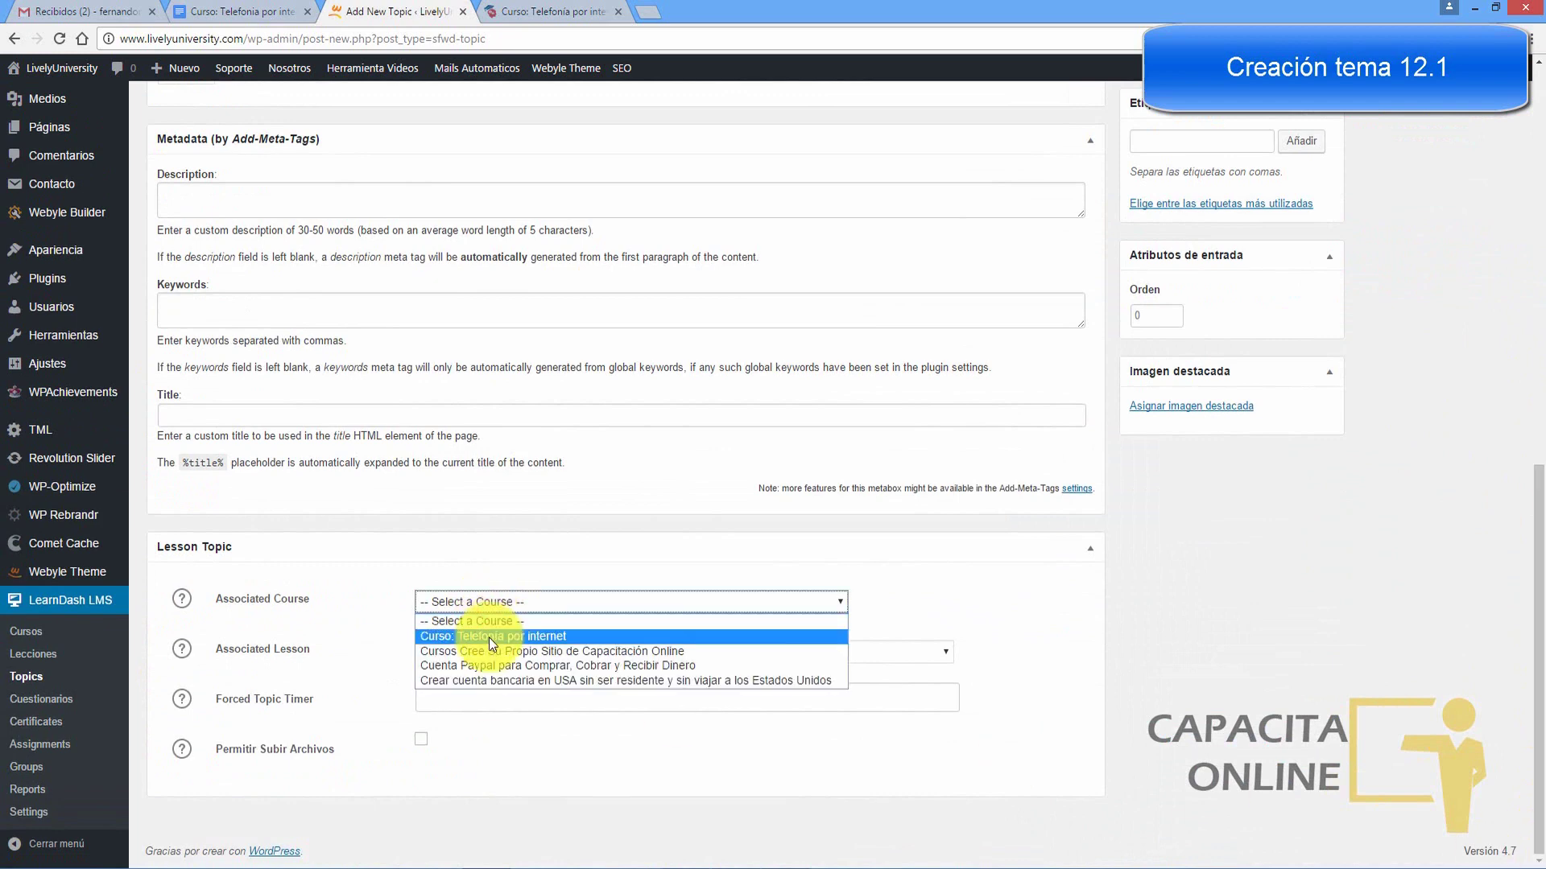
{"action": "left_click", "coordinate": [479, 637]}
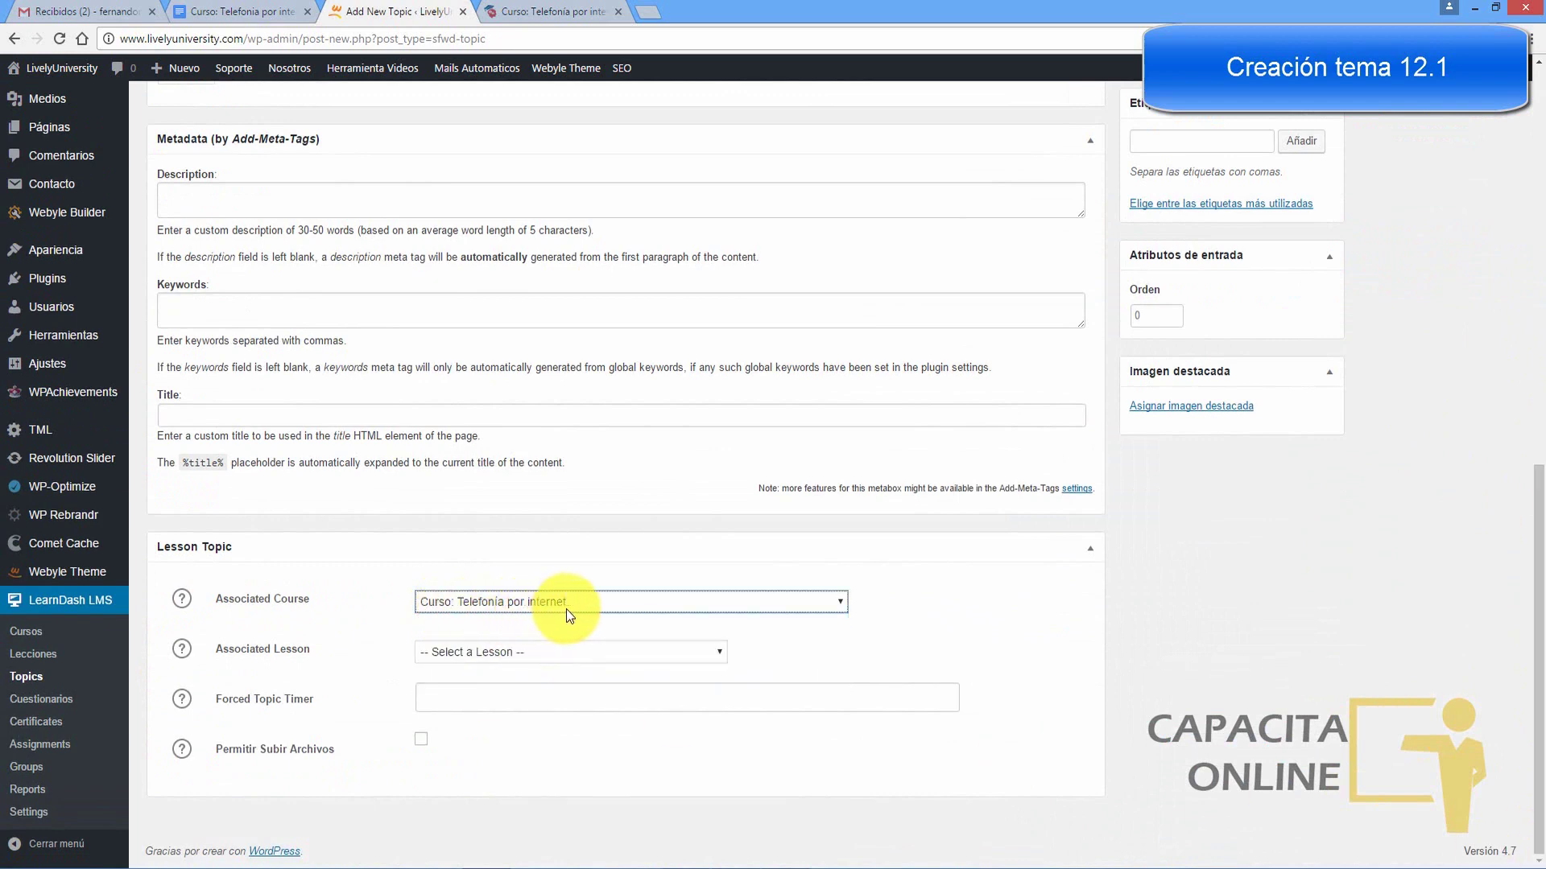
Step: Associate the topic with the lesson "Módulo 12 Preguntas o Faqs de VoIP" and publish it
{"action": "left_click", "coordinate": [493, 654]}
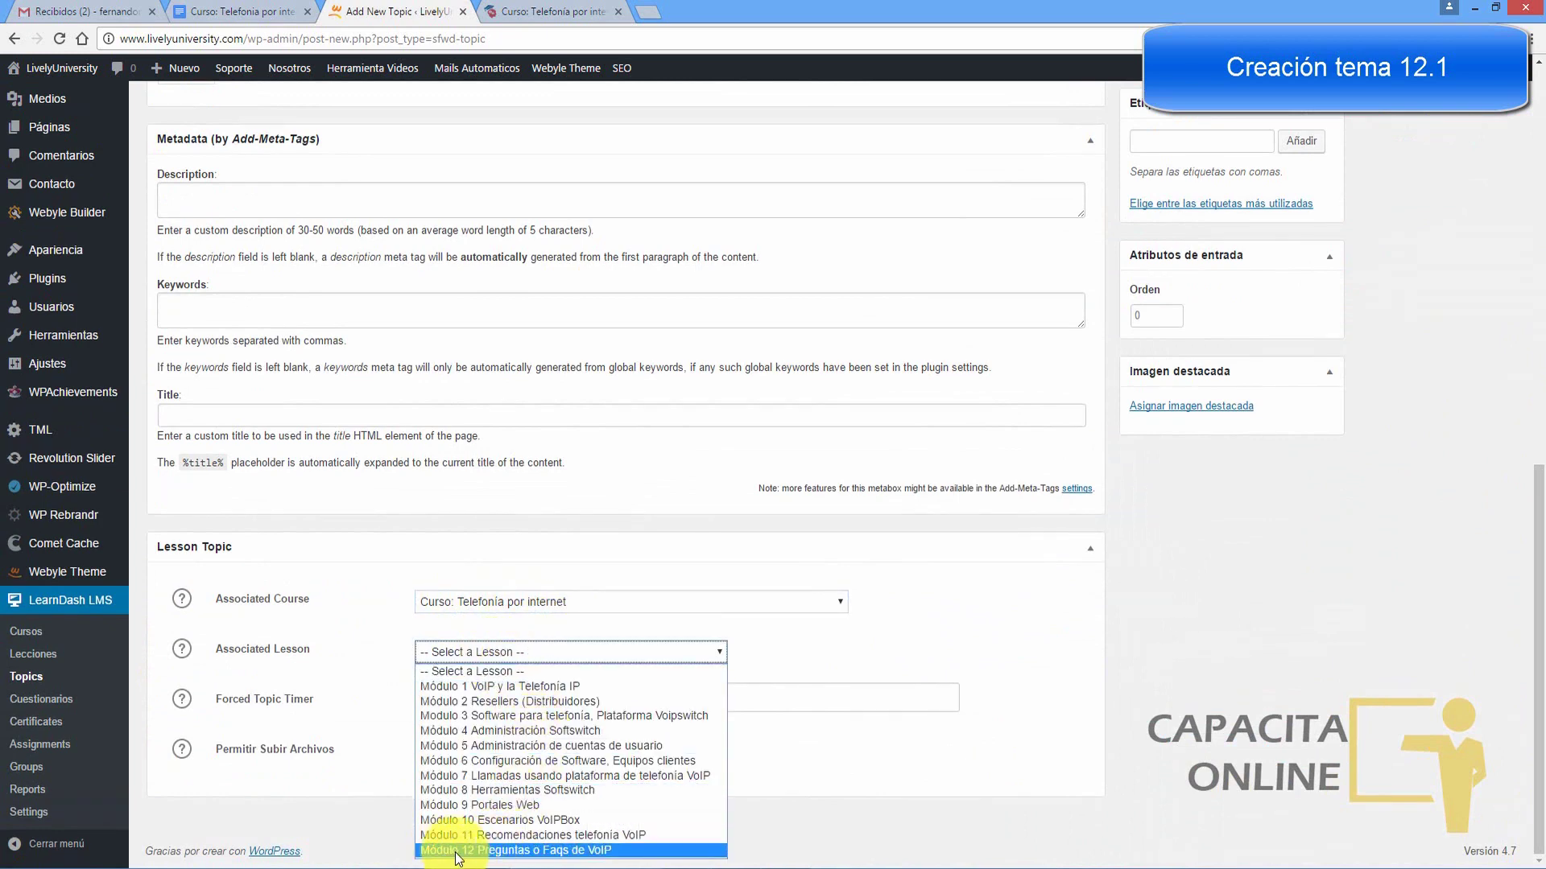
{"action": "left_click", "coordinate": [515, 850]}
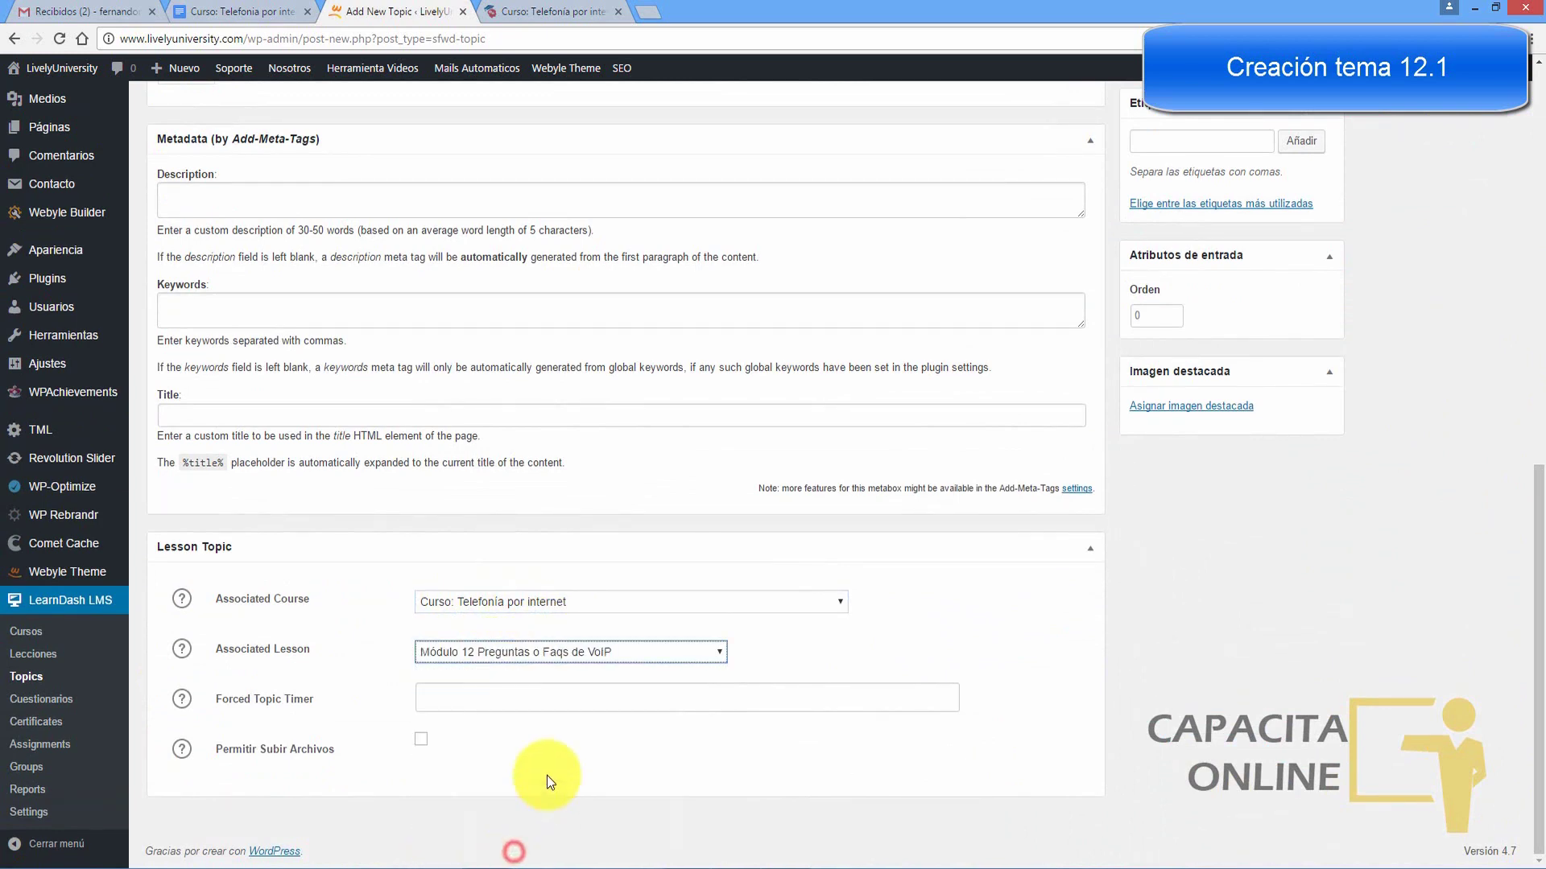
{"action": "scroll", "coordinate": [1513, 434], "scroll_direction": "up", "scroll_amount": 6}
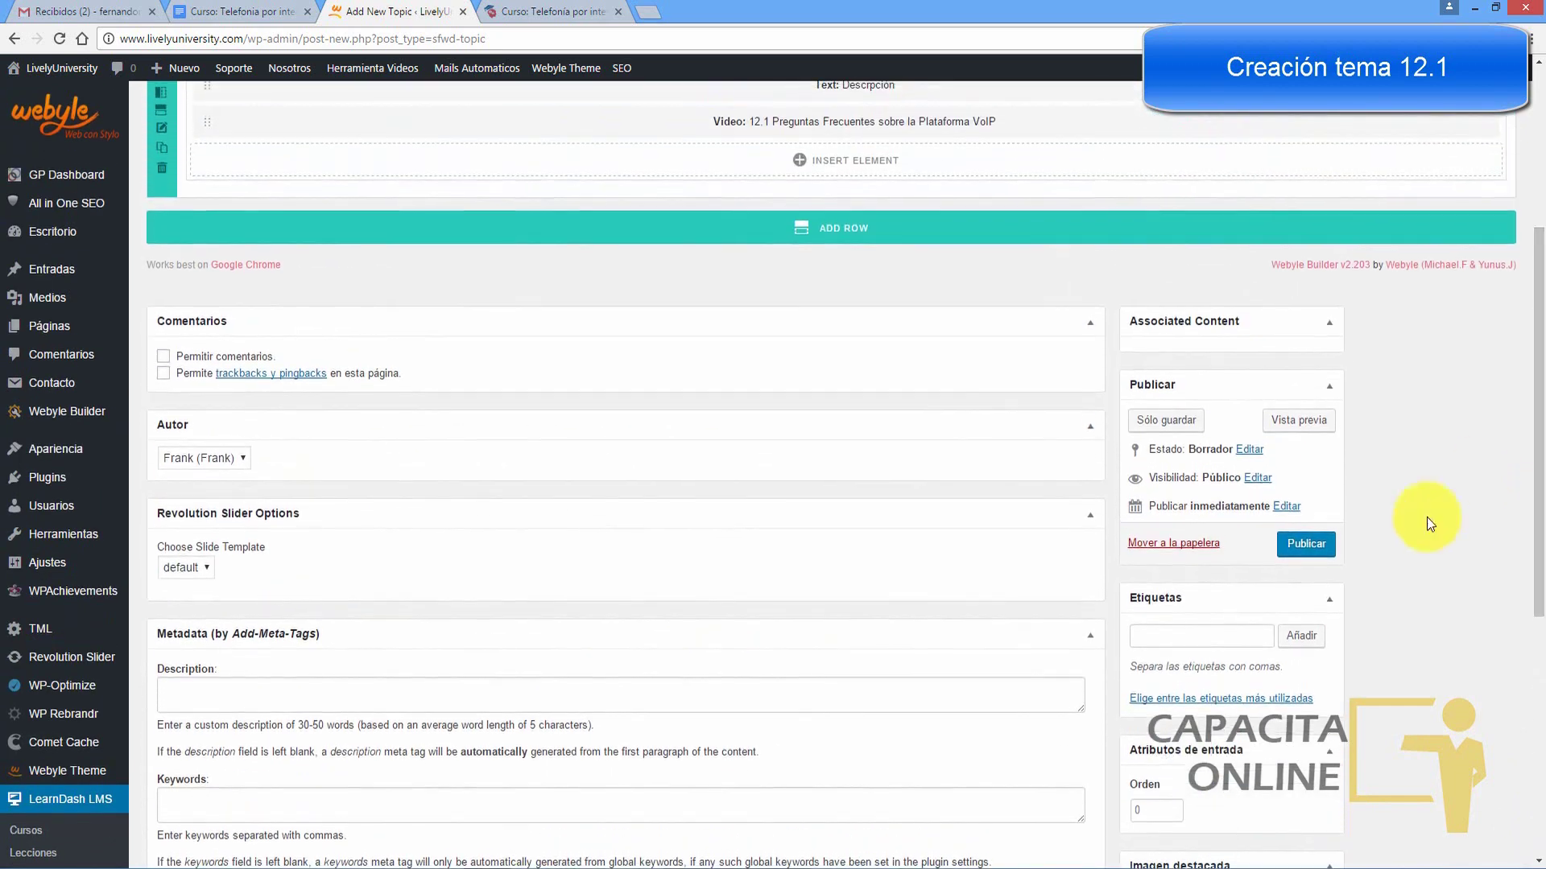
{"action": "left_click", "coordinate": [1304, 541]}
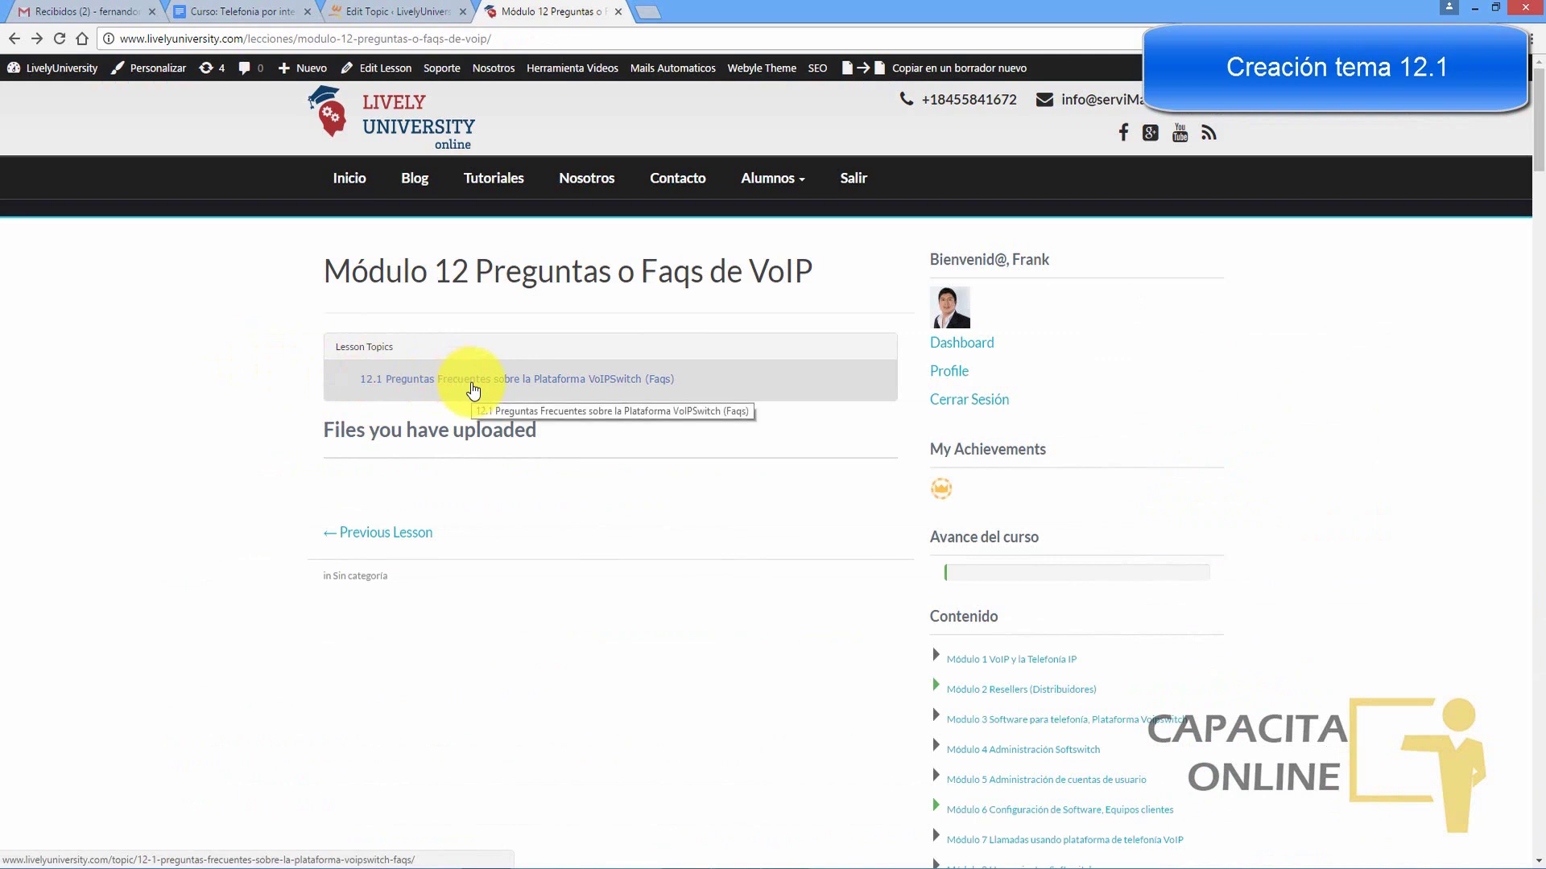
Step: Switch to the course outline in Google Docs and review the remaining module 12 topics, 12.2 to 12.6
{"action": "left_click", "coordinate": [241, 11]}
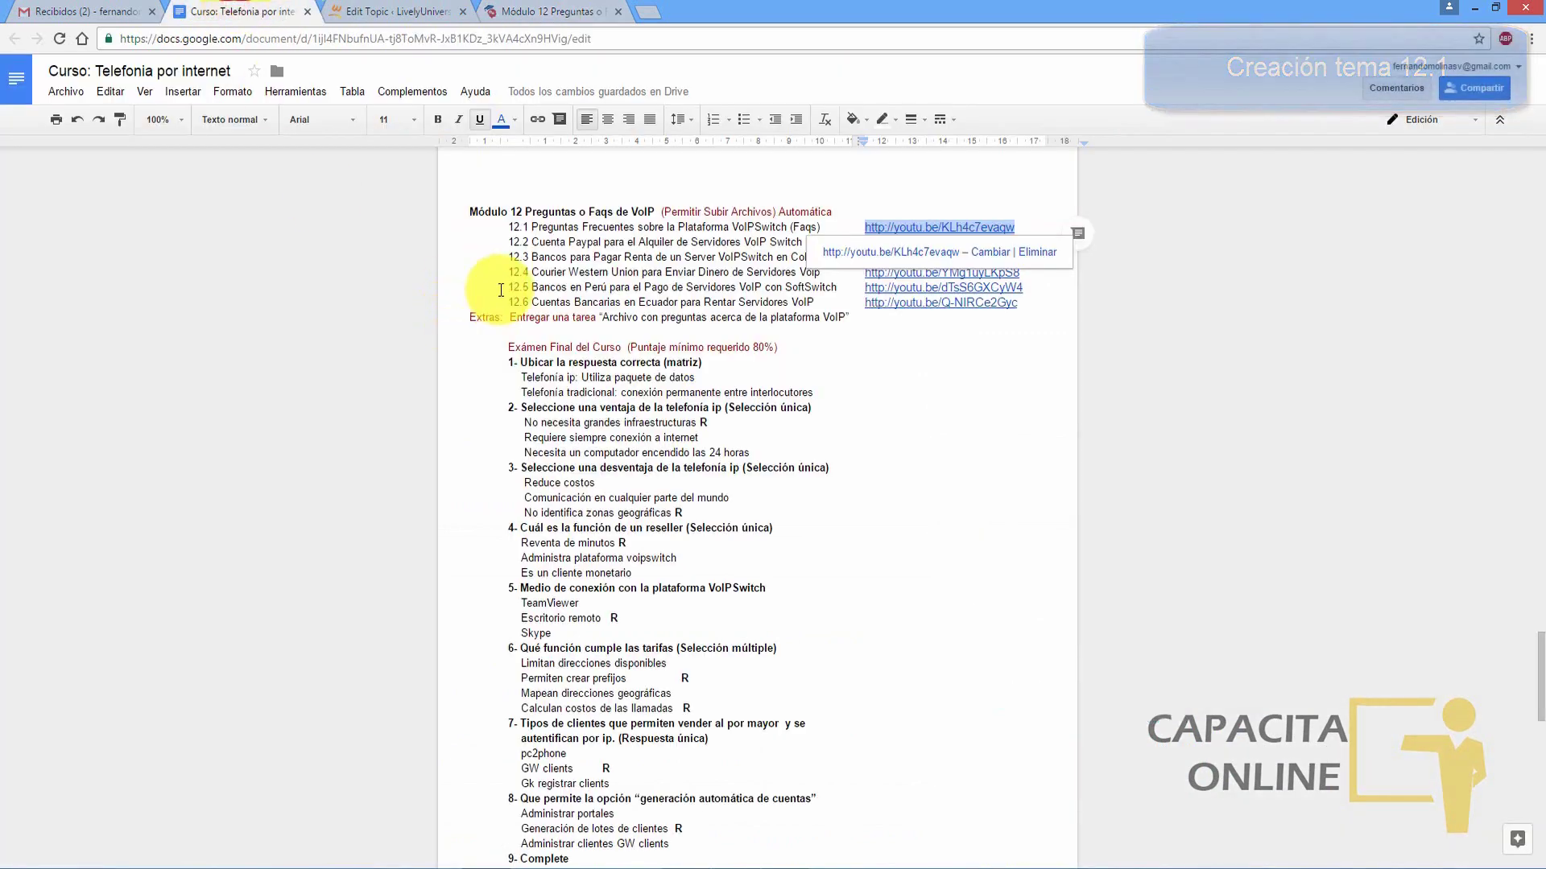
{"action": "left_click", "coordinate": [508, 256]}
{"action": "left_click_drag", "start_coordinate": [506, 243], "coordinate": [824, 299]}
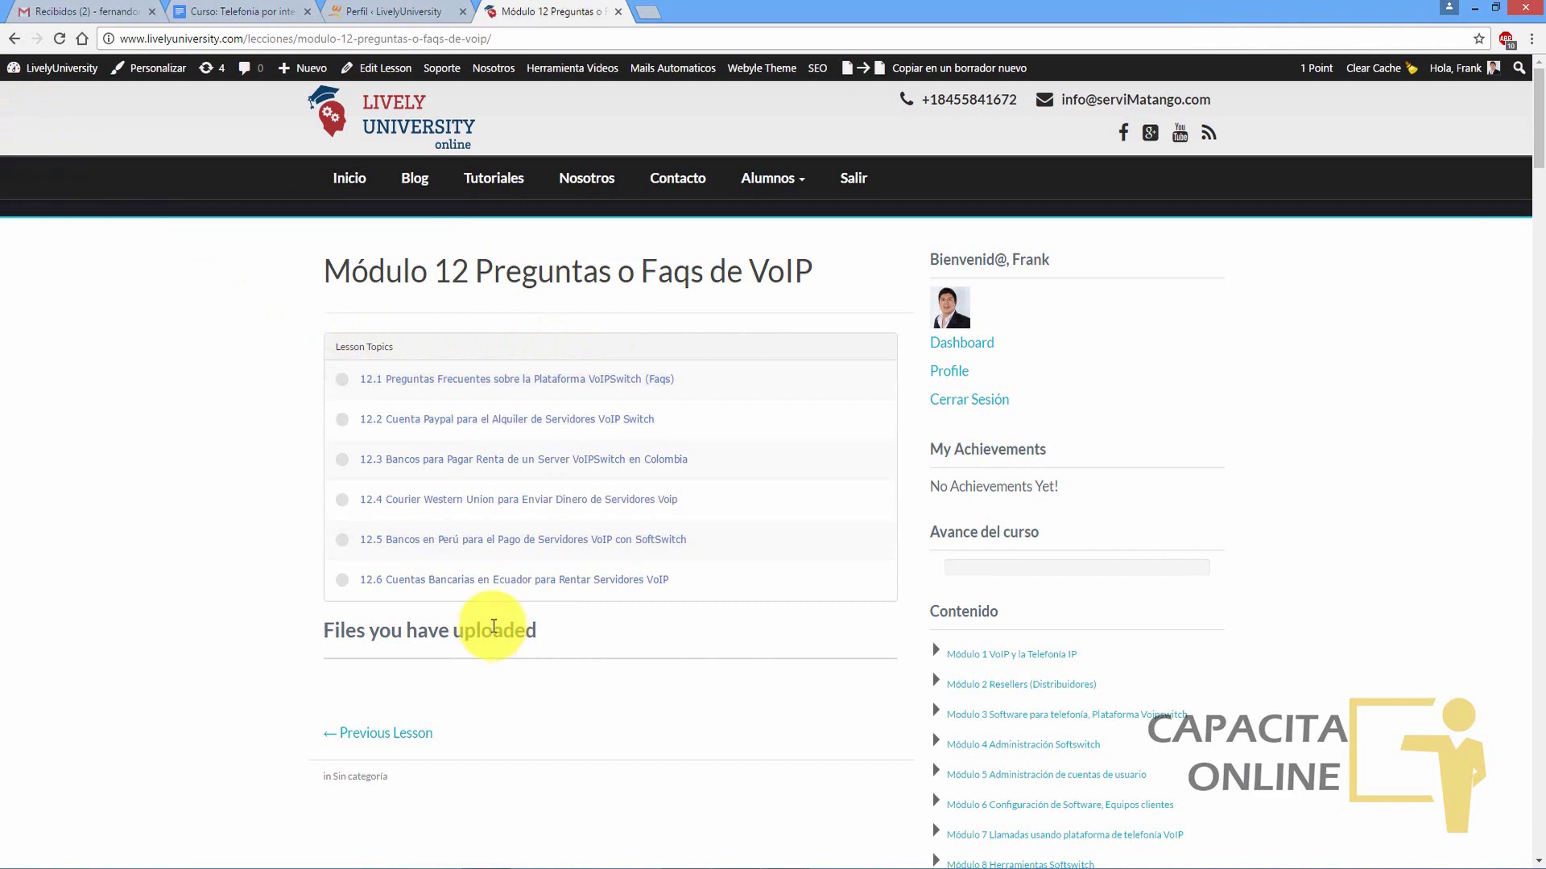
Step: Return to the course outline and examine the "Exámen Final del Curso" section below the module 12 topics
{"action": "left_click", "coordinate": [265, 8]}
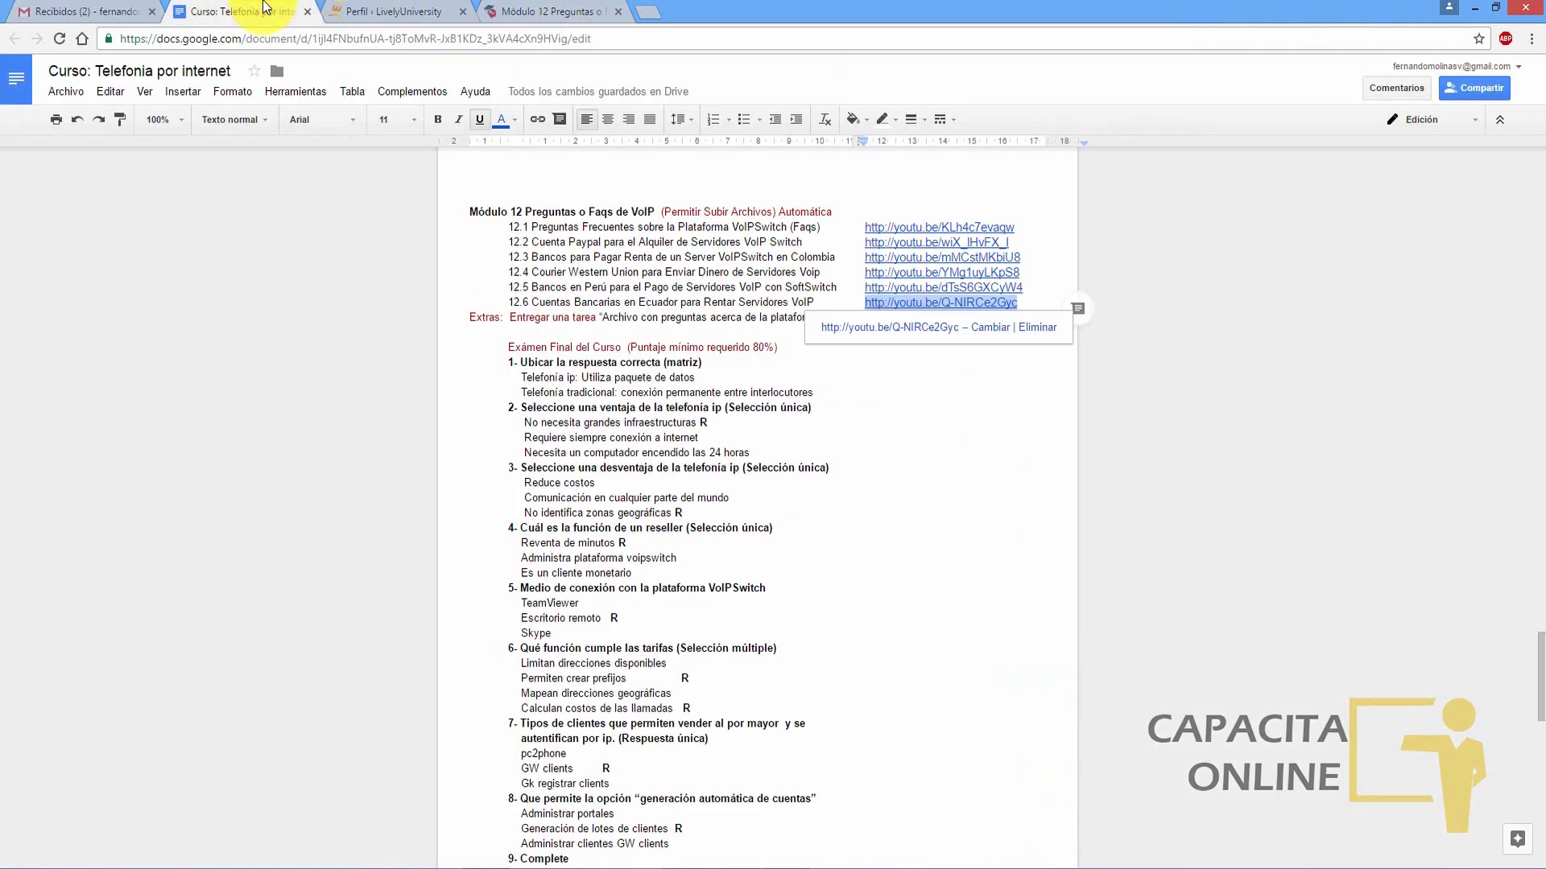
{"action": "left_click", "coordinate": [690, 368]}
{"action": "left_click", "coordinate": [761, 407]}
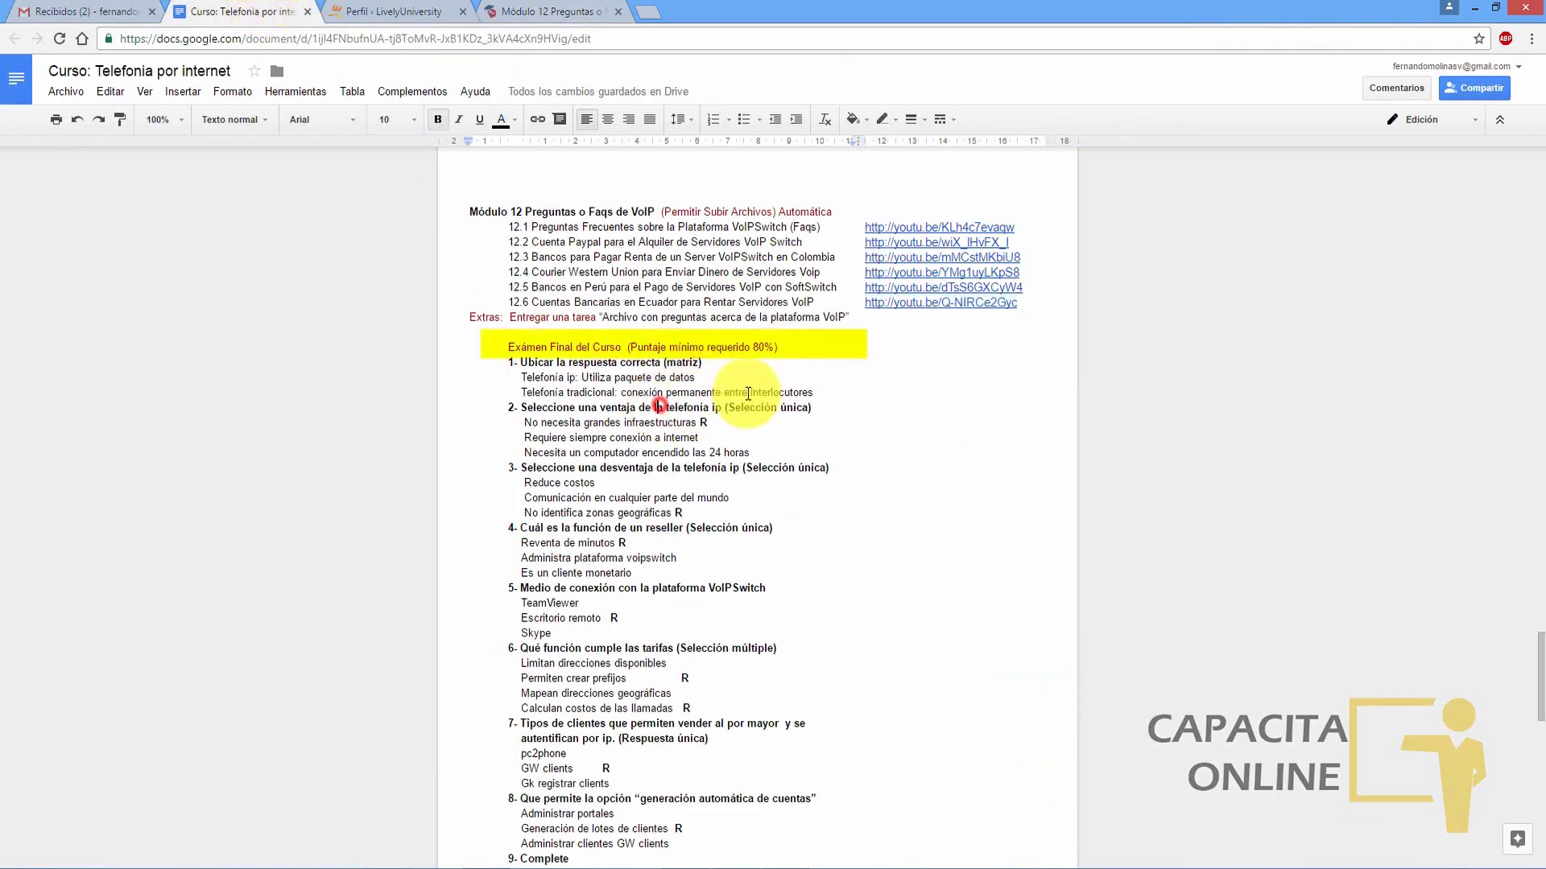
{"action": "left_click", "coordinate": [656, 407]}
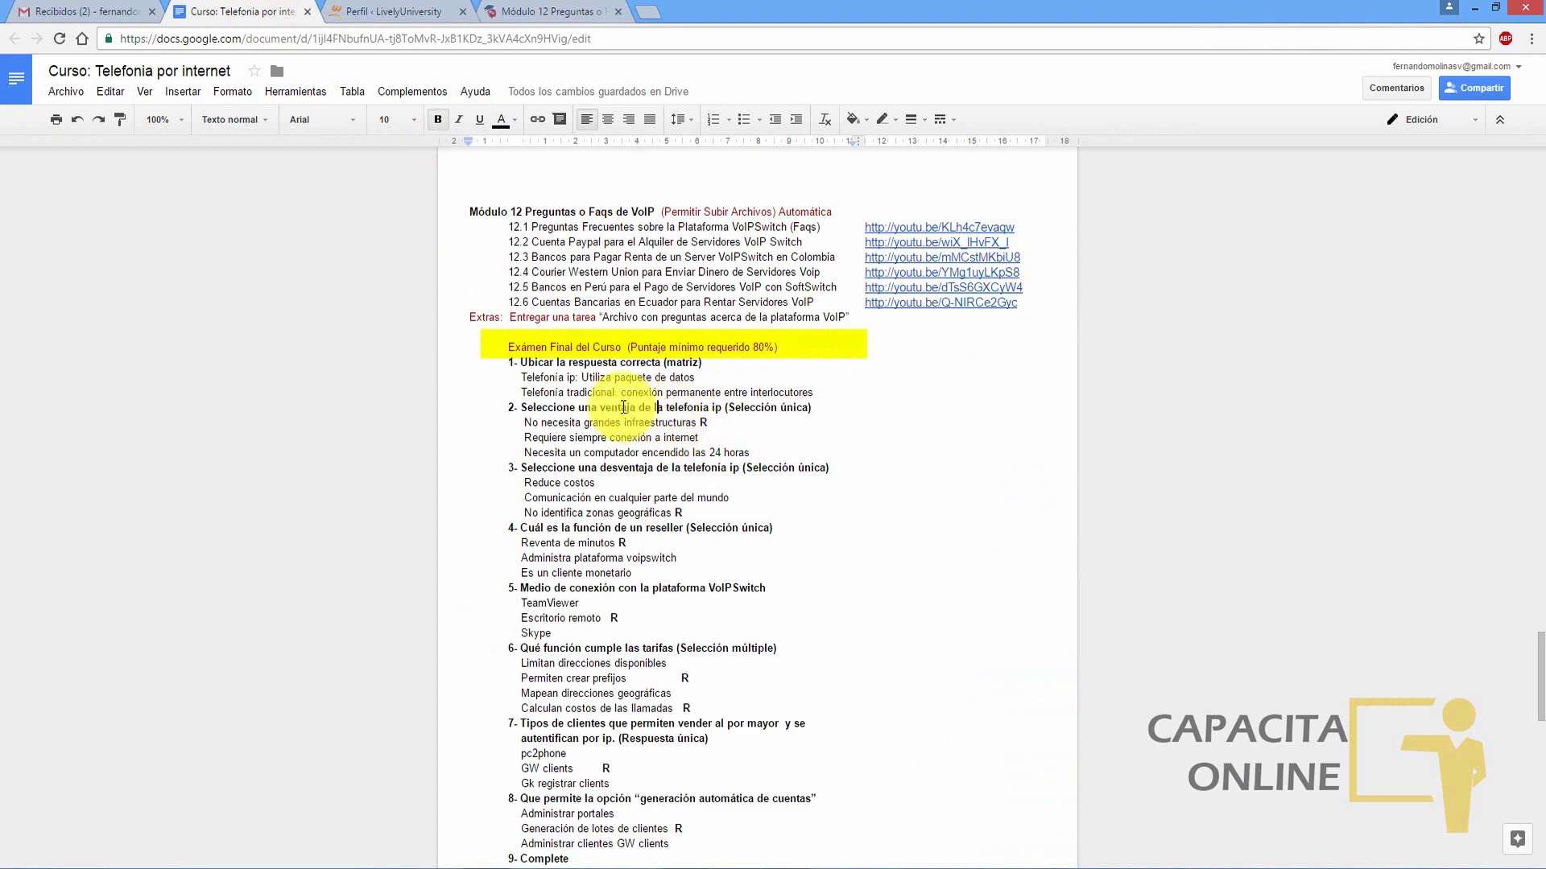
Step: Close the module 12 lesson page and start a new LearnDash quiz in the WordPress admin
{"action": "left_click", "coordinate": [619, 11]}
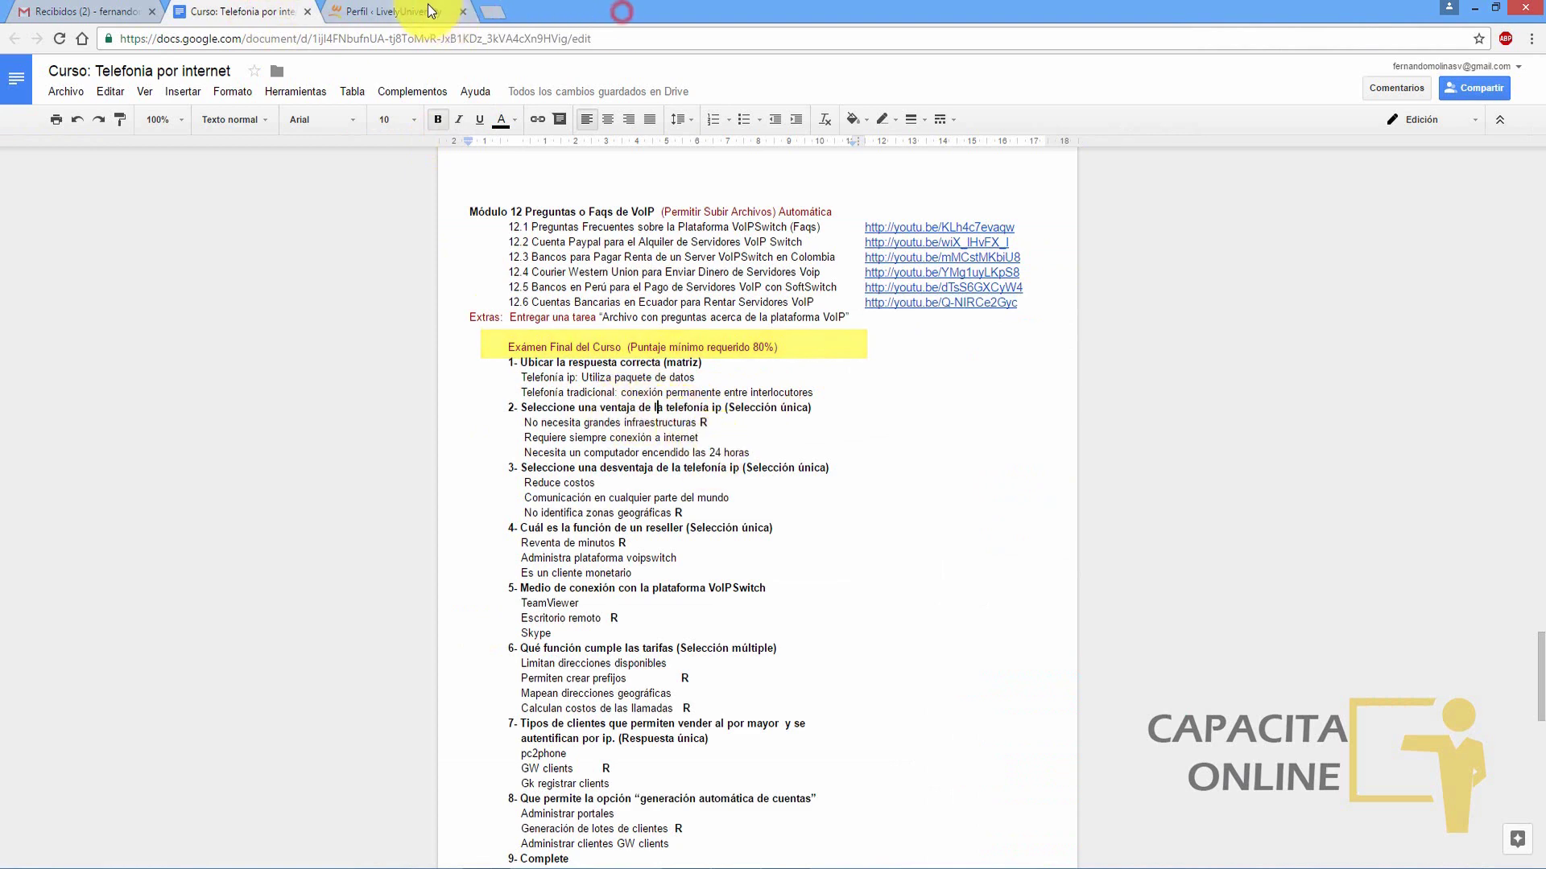
{"action": "left_click", "coordinate": [428, 7]}
{"action": "scroll", "coordinate": [1518, 335], "scroll_direction": "down", "scroll_amount": 15}
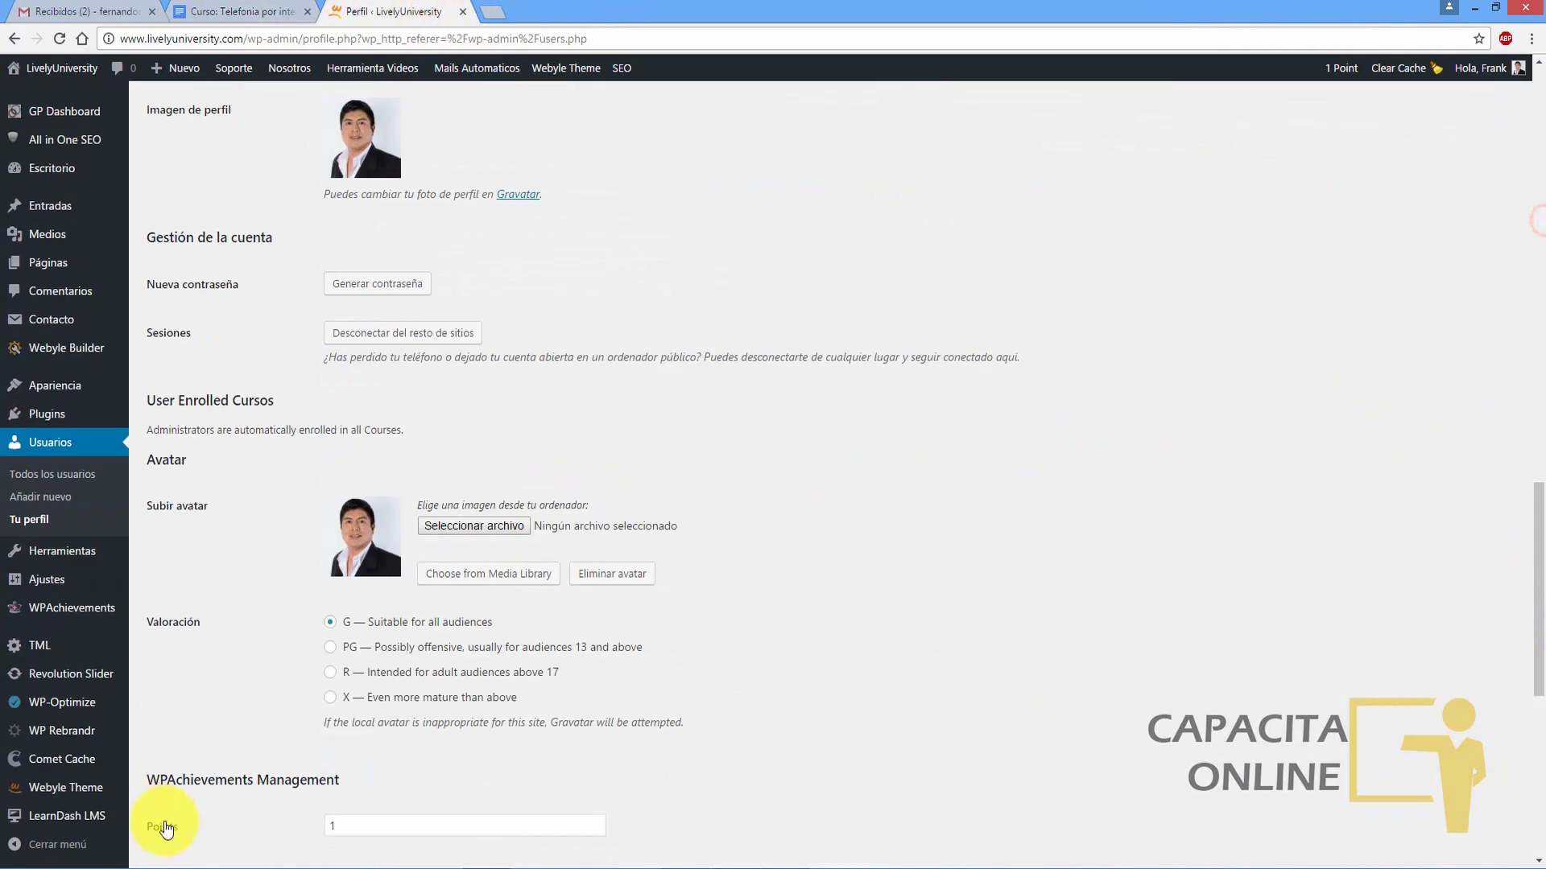
{"action": "mouse_move", "coordinate": [85, 829]}
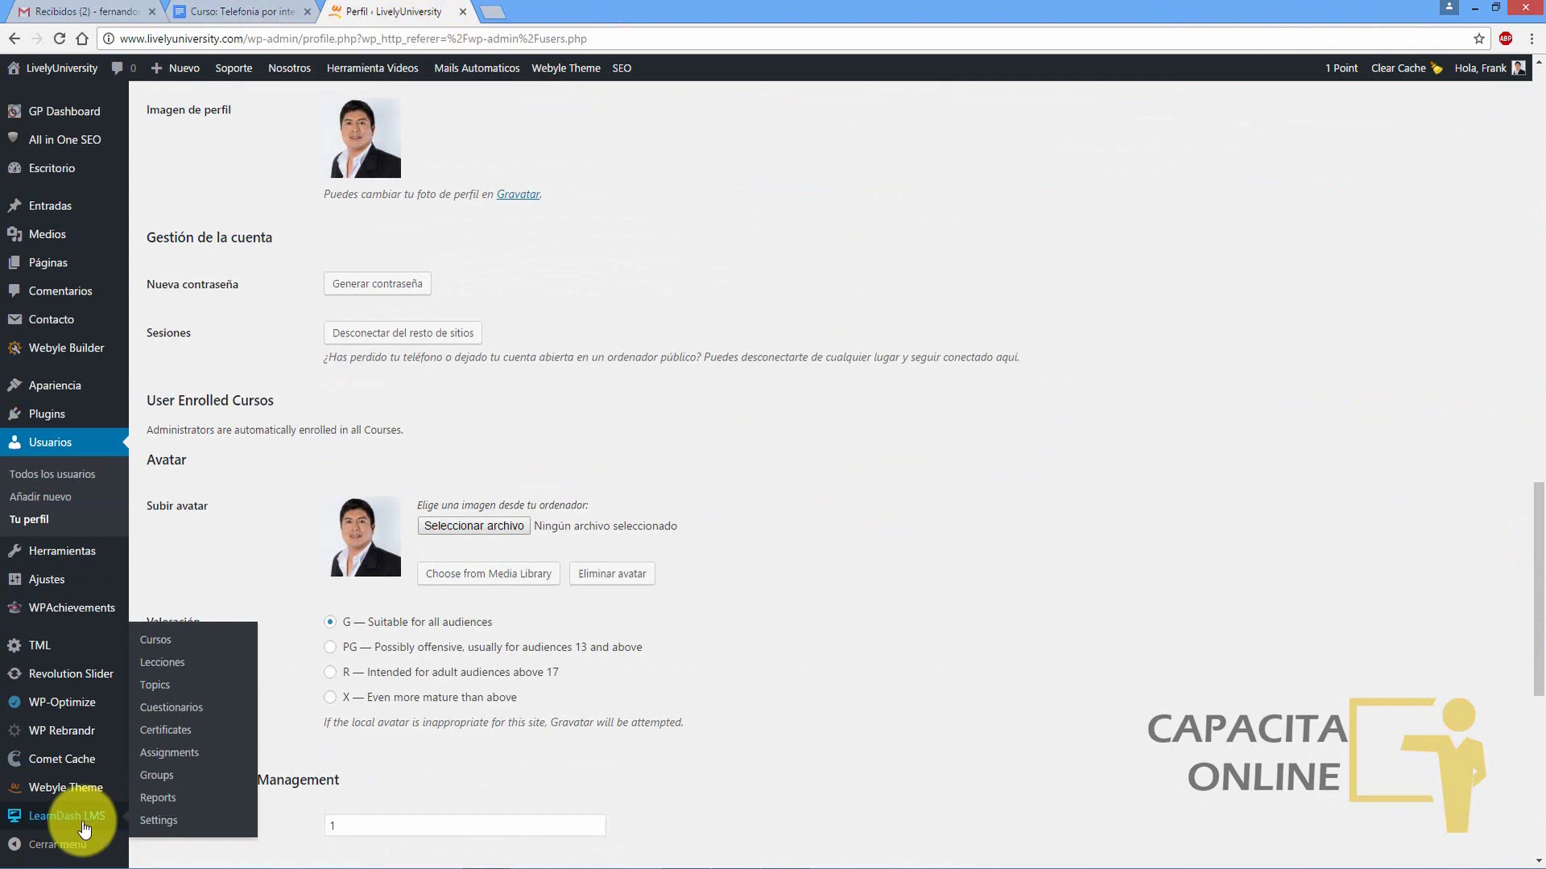
{"action": "left_click", "coordinate": [178, 712]}
{"action": "left_click", "coordinate": [300, 159]}
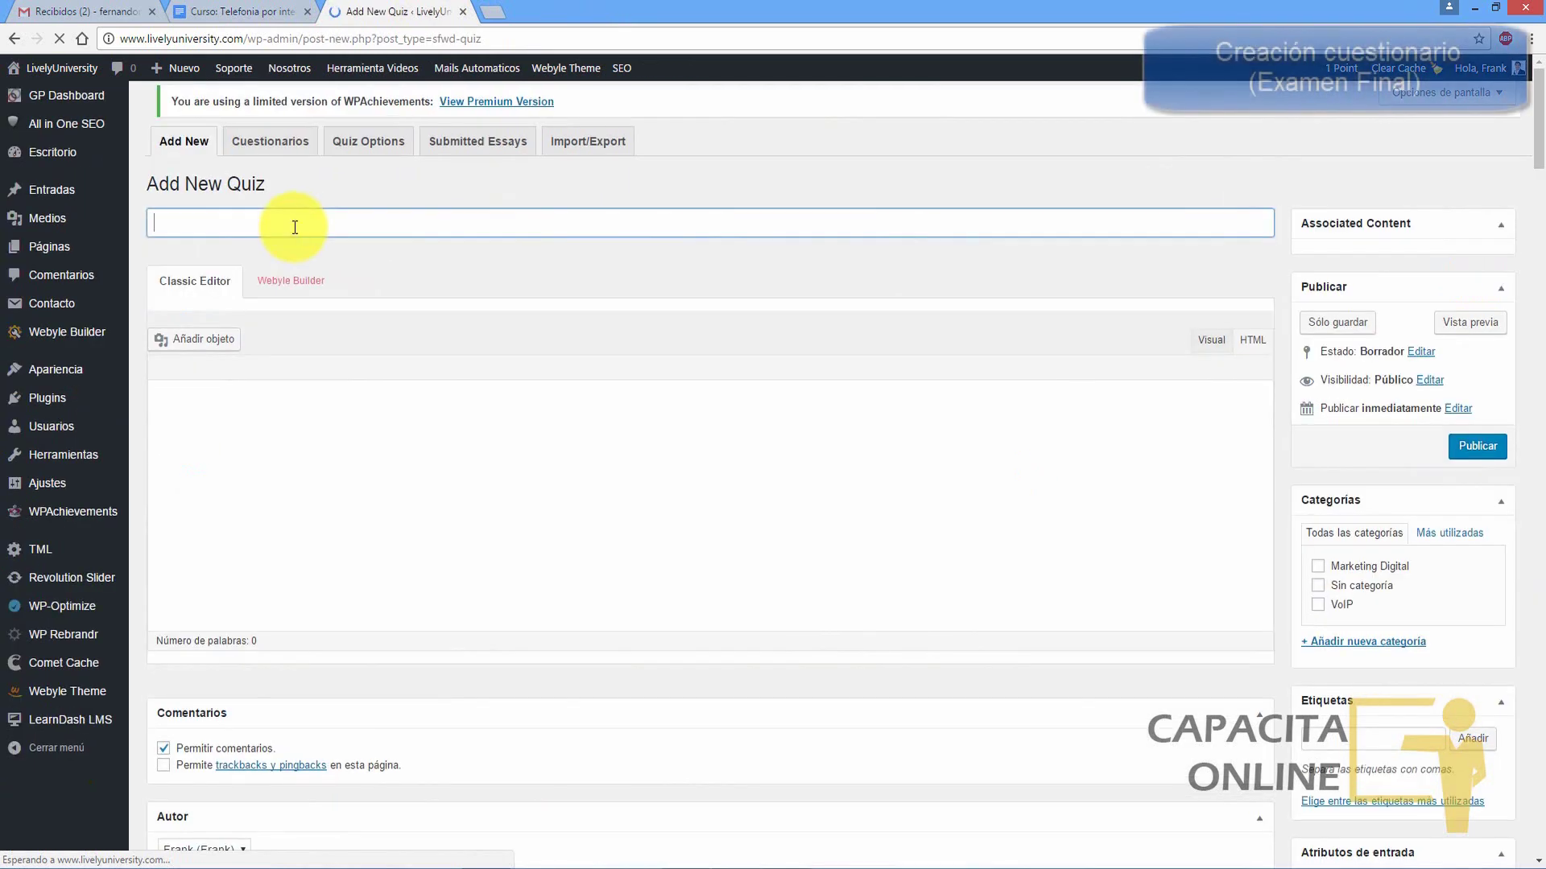
Step: Title the quiz "Exámen Final" and enter the description "Responder correctamente para finalizar el curso y obtener su certificado"
{"action": "left_click", "coordinate": [293, 226]}
{"action": "type", "text": "E"}
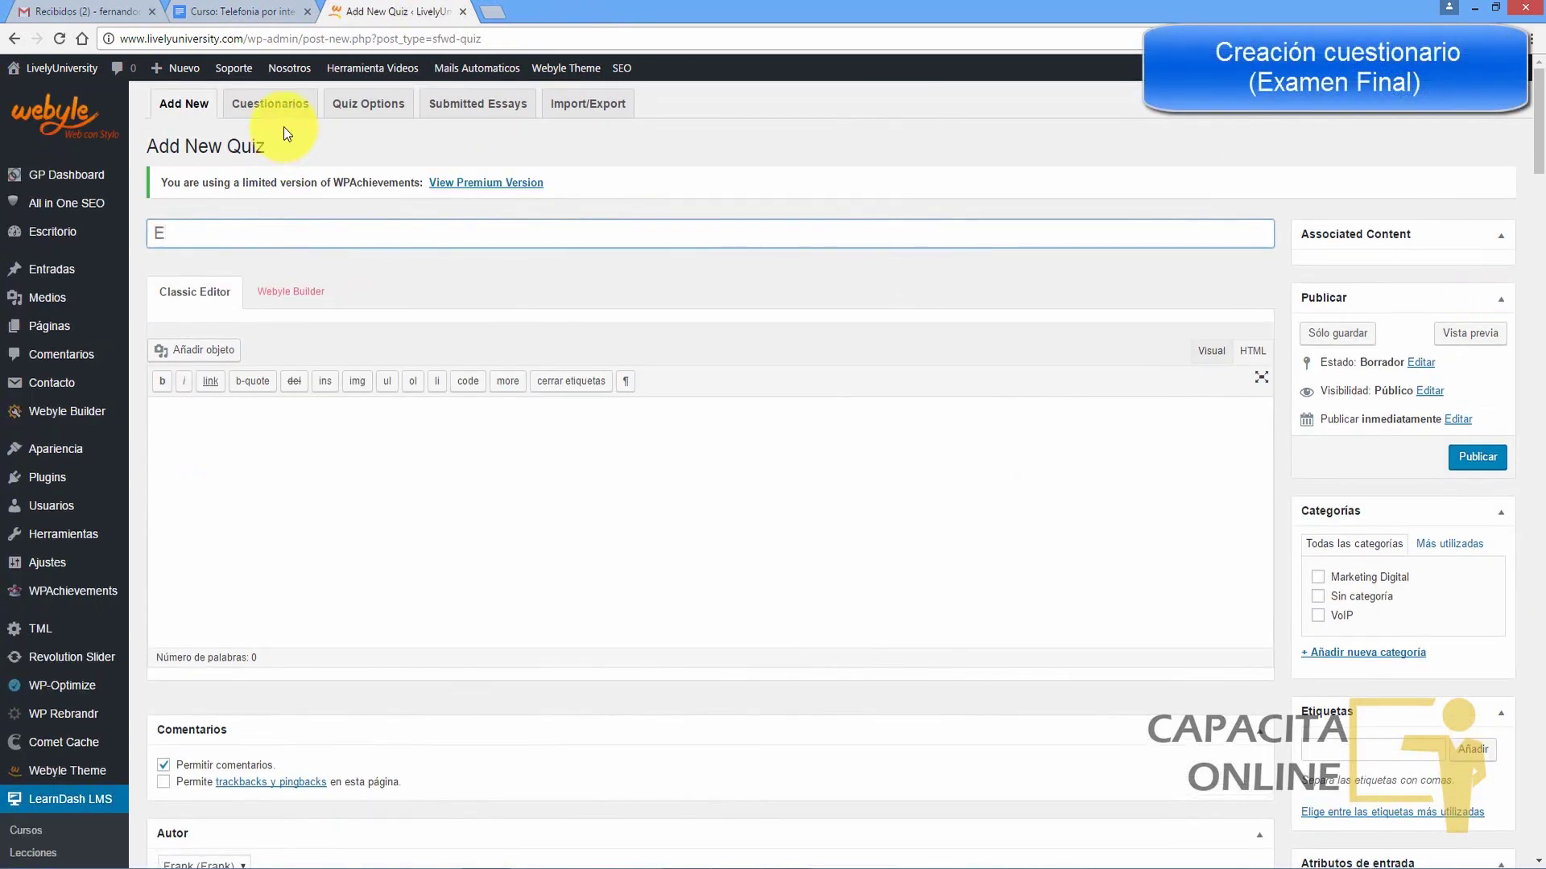
{"action": "type", "text": "xámen Final"}
{"action": "key", "text": "Tab"}
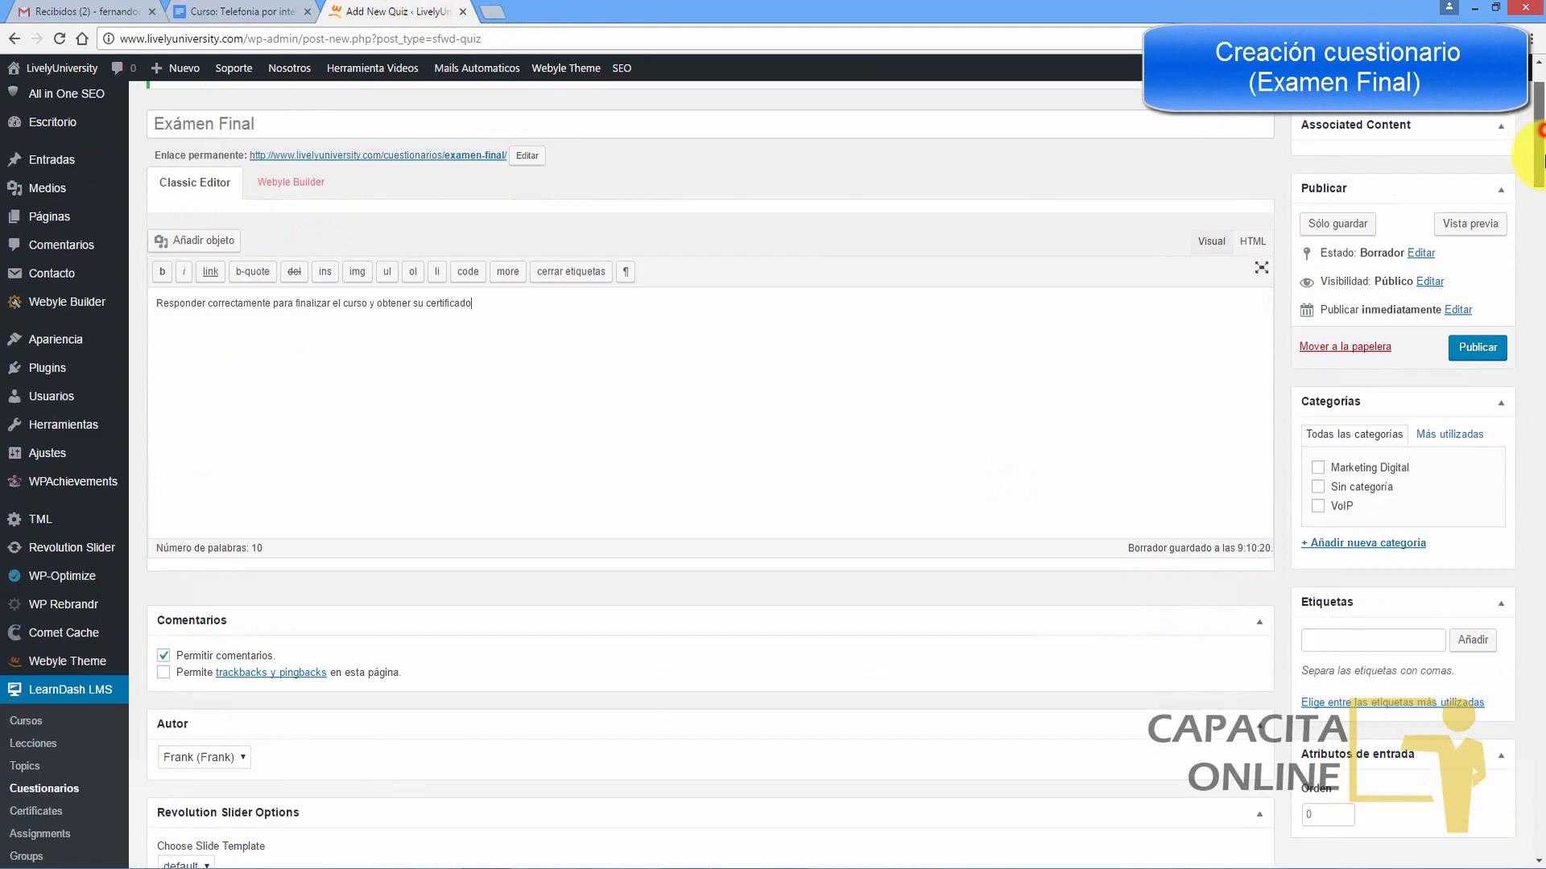
Step: Disallow comments on the quiz and set its number of allowed repeats to 3
{"action": "scroll", "coordinate": [161, 346], "scroll_direction": "down", "scroll_amount": 5}
{"action": "left_click", "coordinate": [164, 326]}
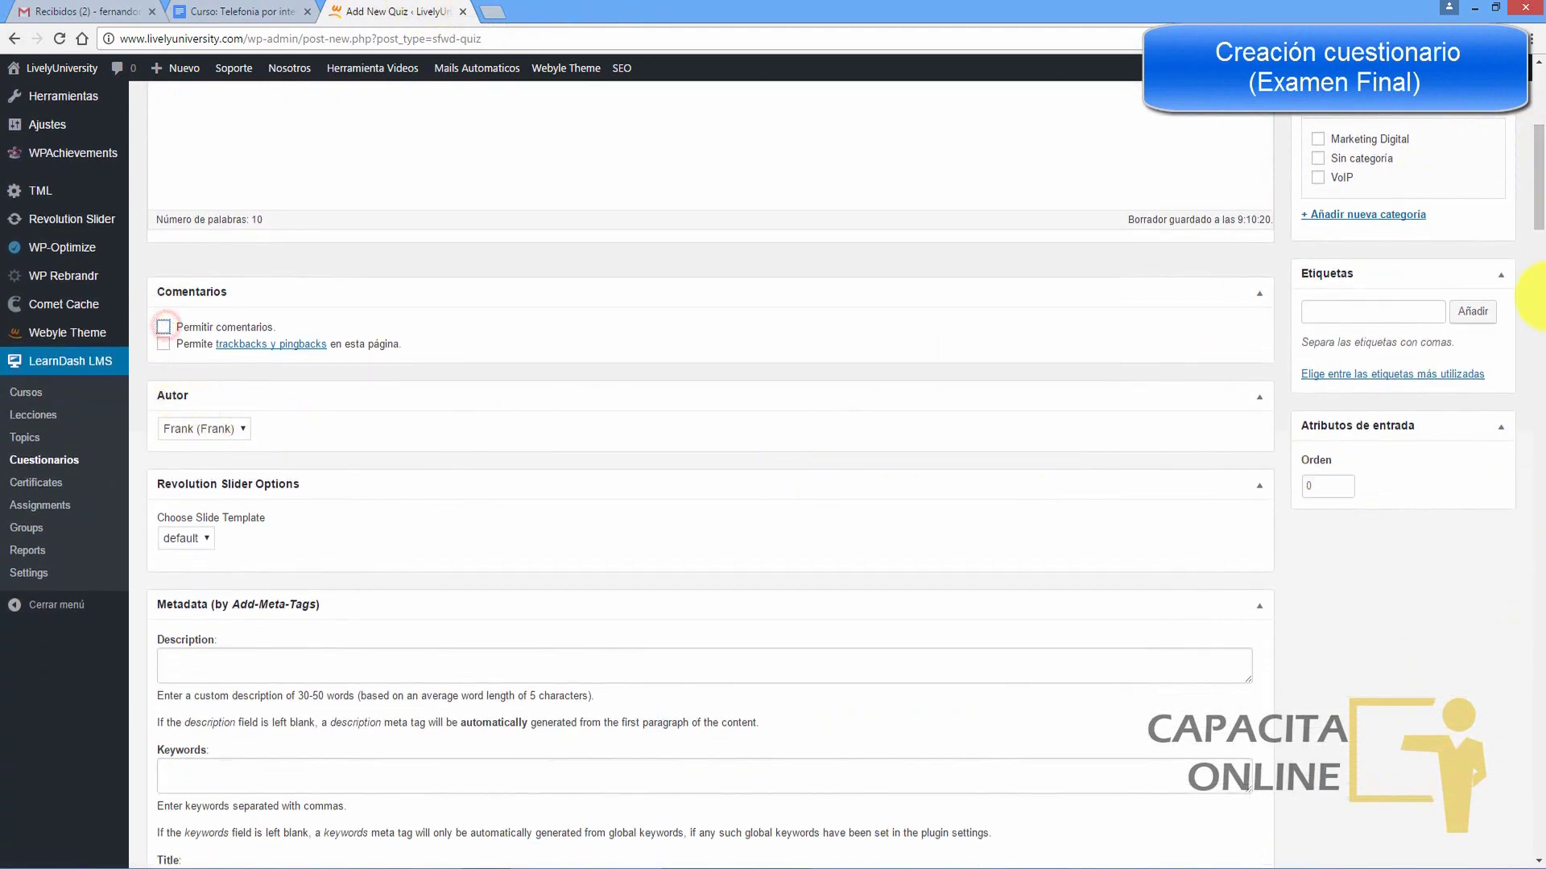
{"action": "left_click_drag", "start_coordinate": [1536, 157], "coordinate": [1483, 292]}
{"action": "left_click", "coordinate": [417, 250]}
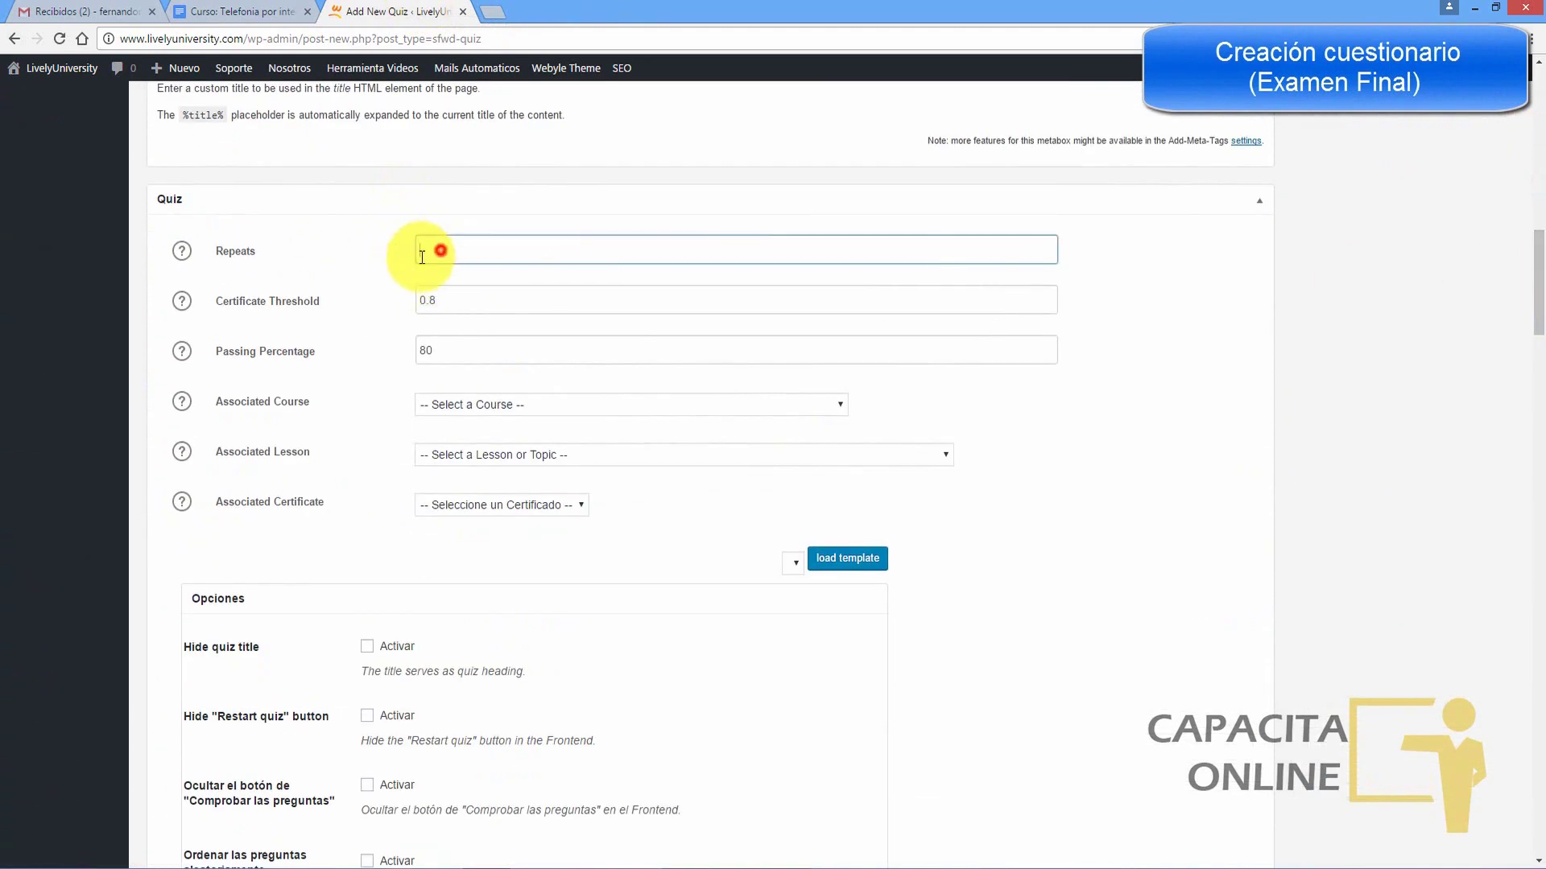
{"action": "left_click", "coordinate": [182, 250]}
{"action": "left_click", "coordinate": [442, 252]}
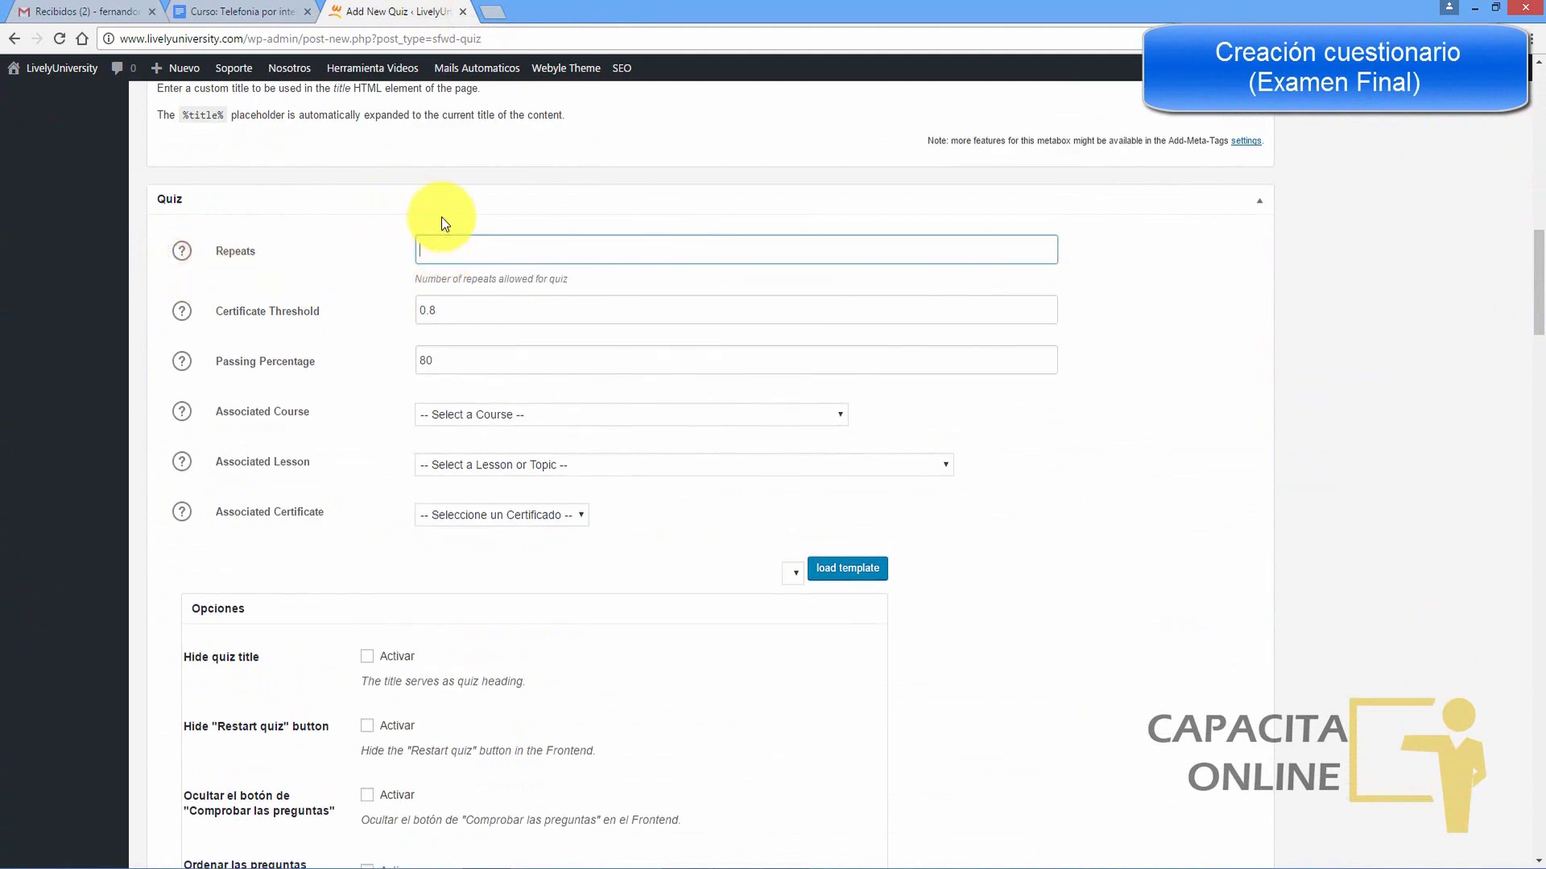
{"action": "type", "text": "3"}
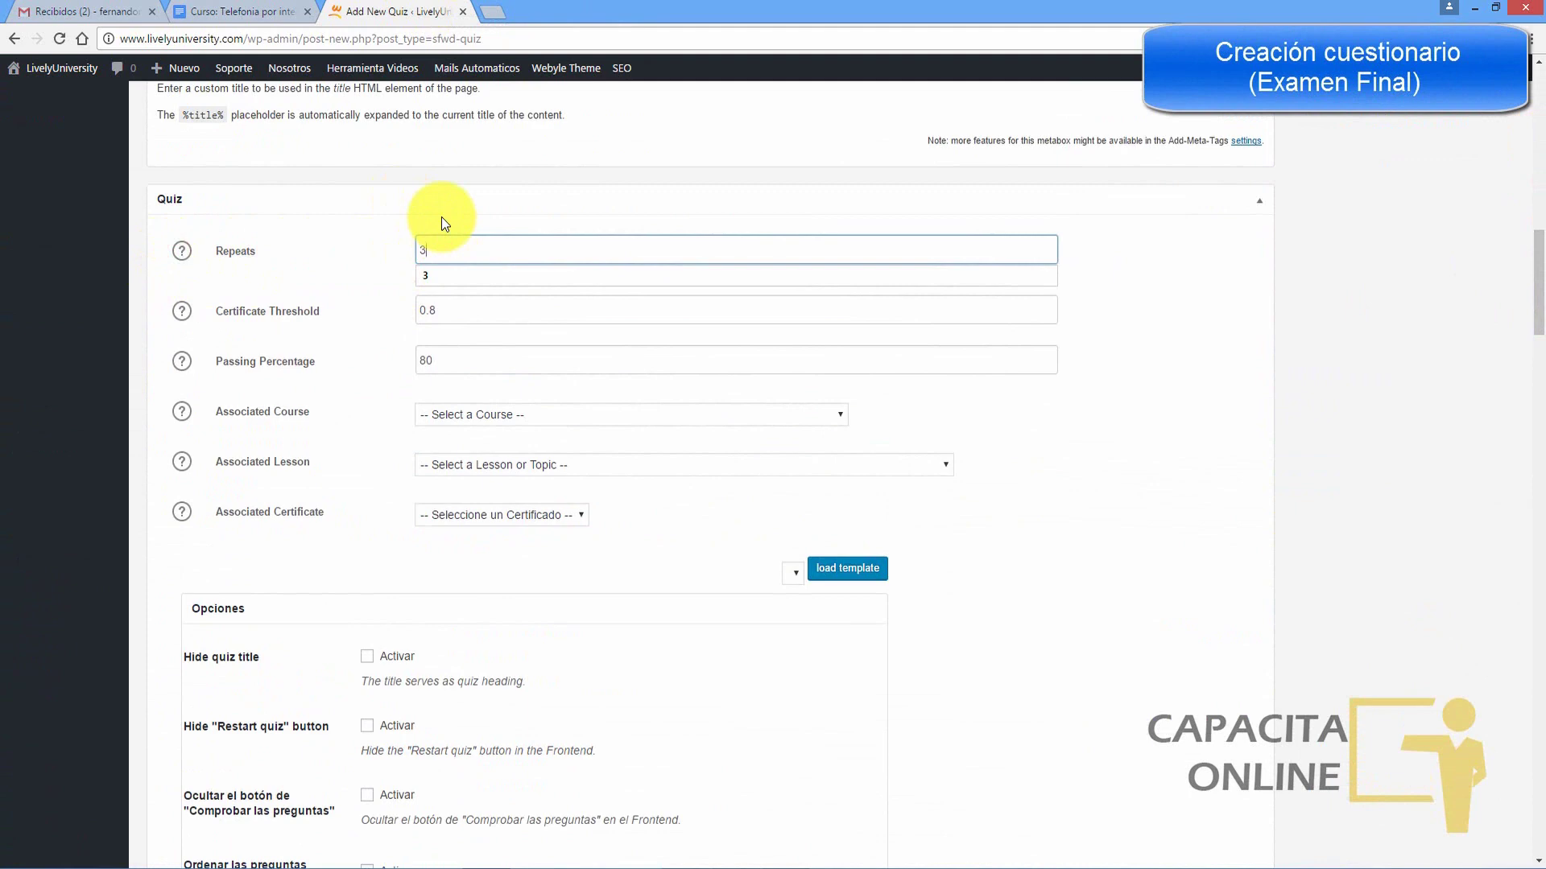
Step: Set the quiz's passing percentage to 80, checking it against the final exam's minimum score in the course outline
{"action": "left_click", "coordinate": [436, 358]}
{"action": "double_click", "coordinate": [442, 359]}
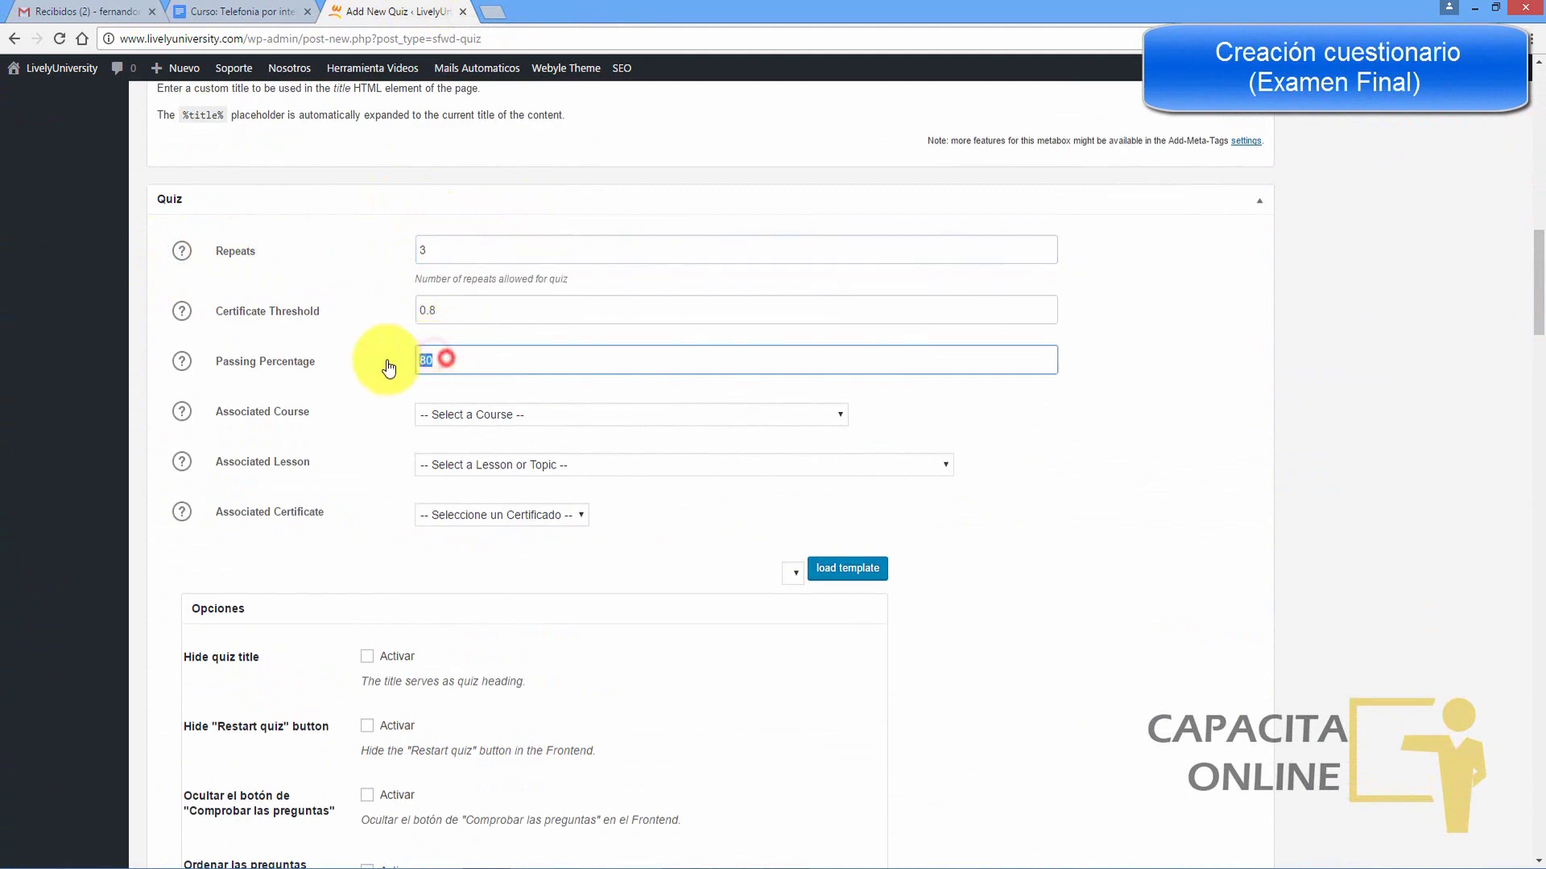
{"action": "type", "text": "80"}
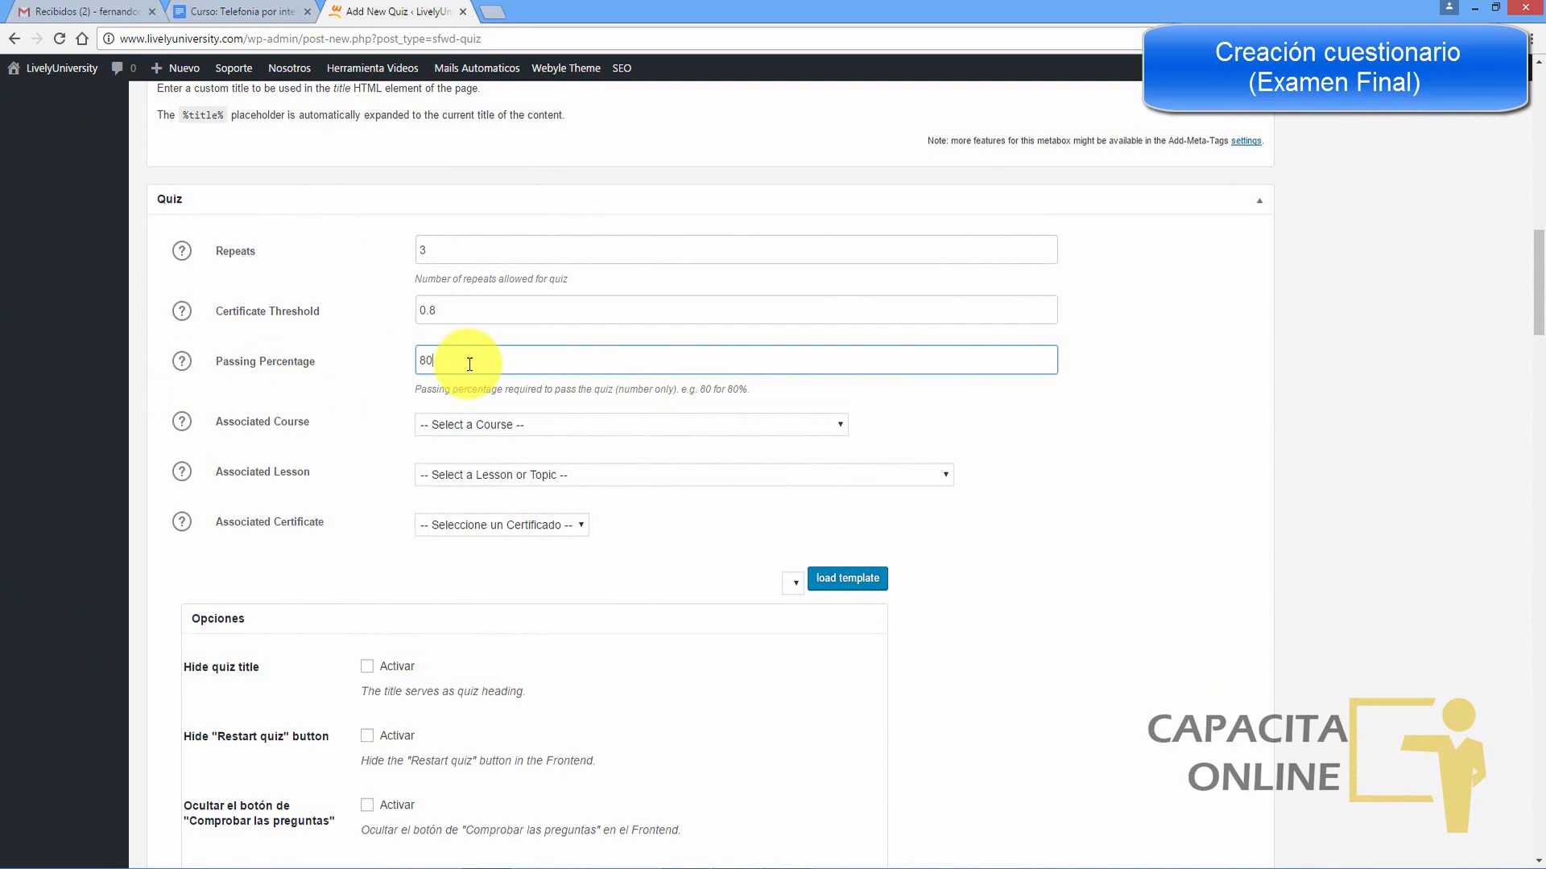
{"action": "left_click", "coordinate": [242, 11]}
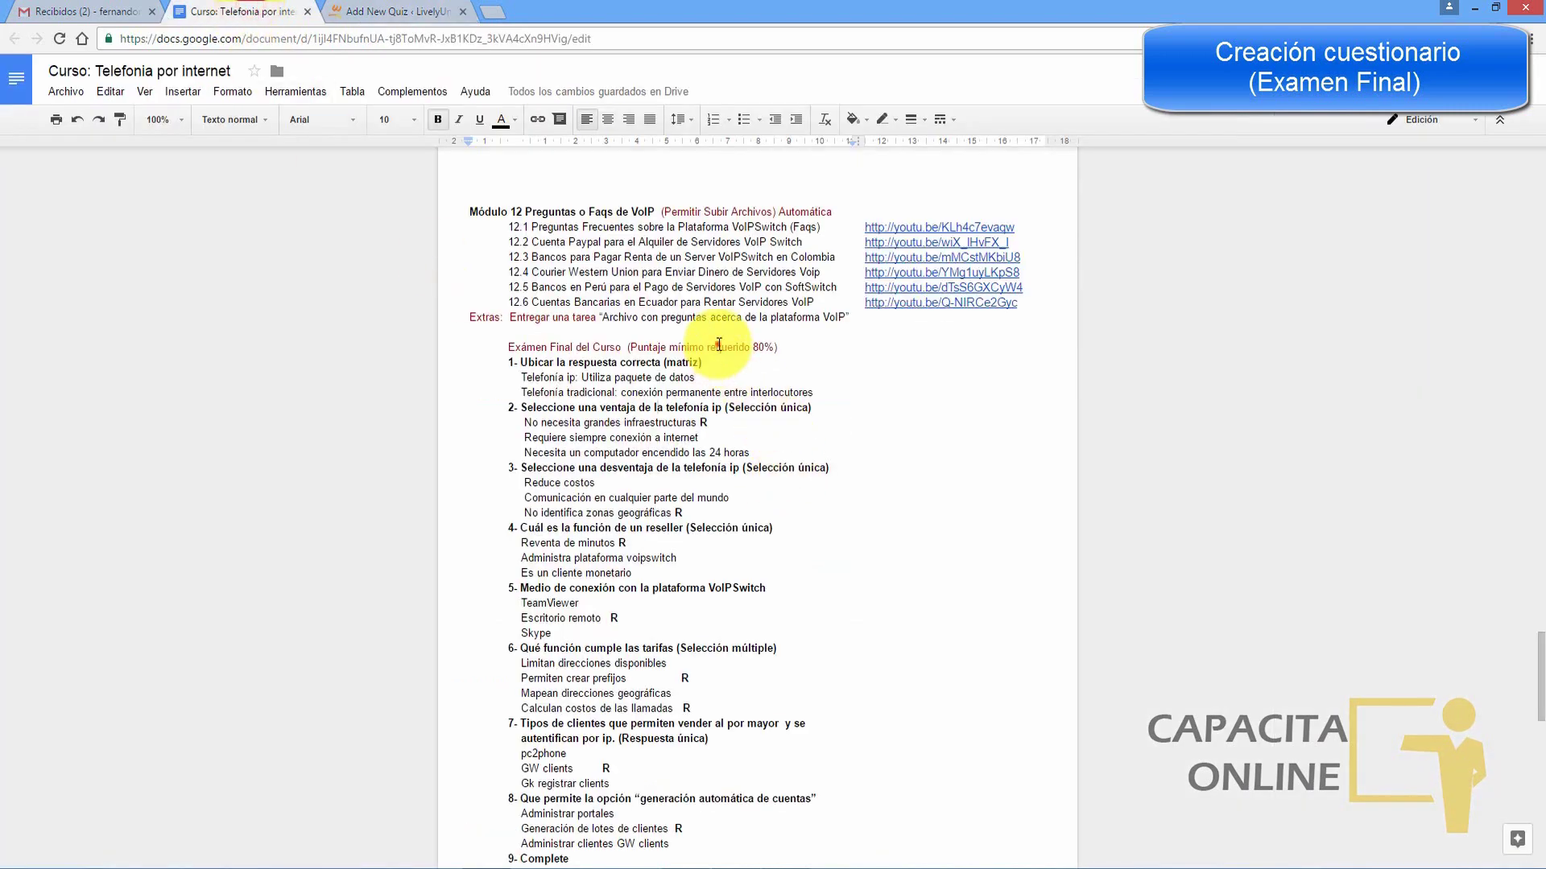
{"action": "left_click", "coordinate": [718, 345]}
{"action": "left_click", "coordinate": [378, 11]}
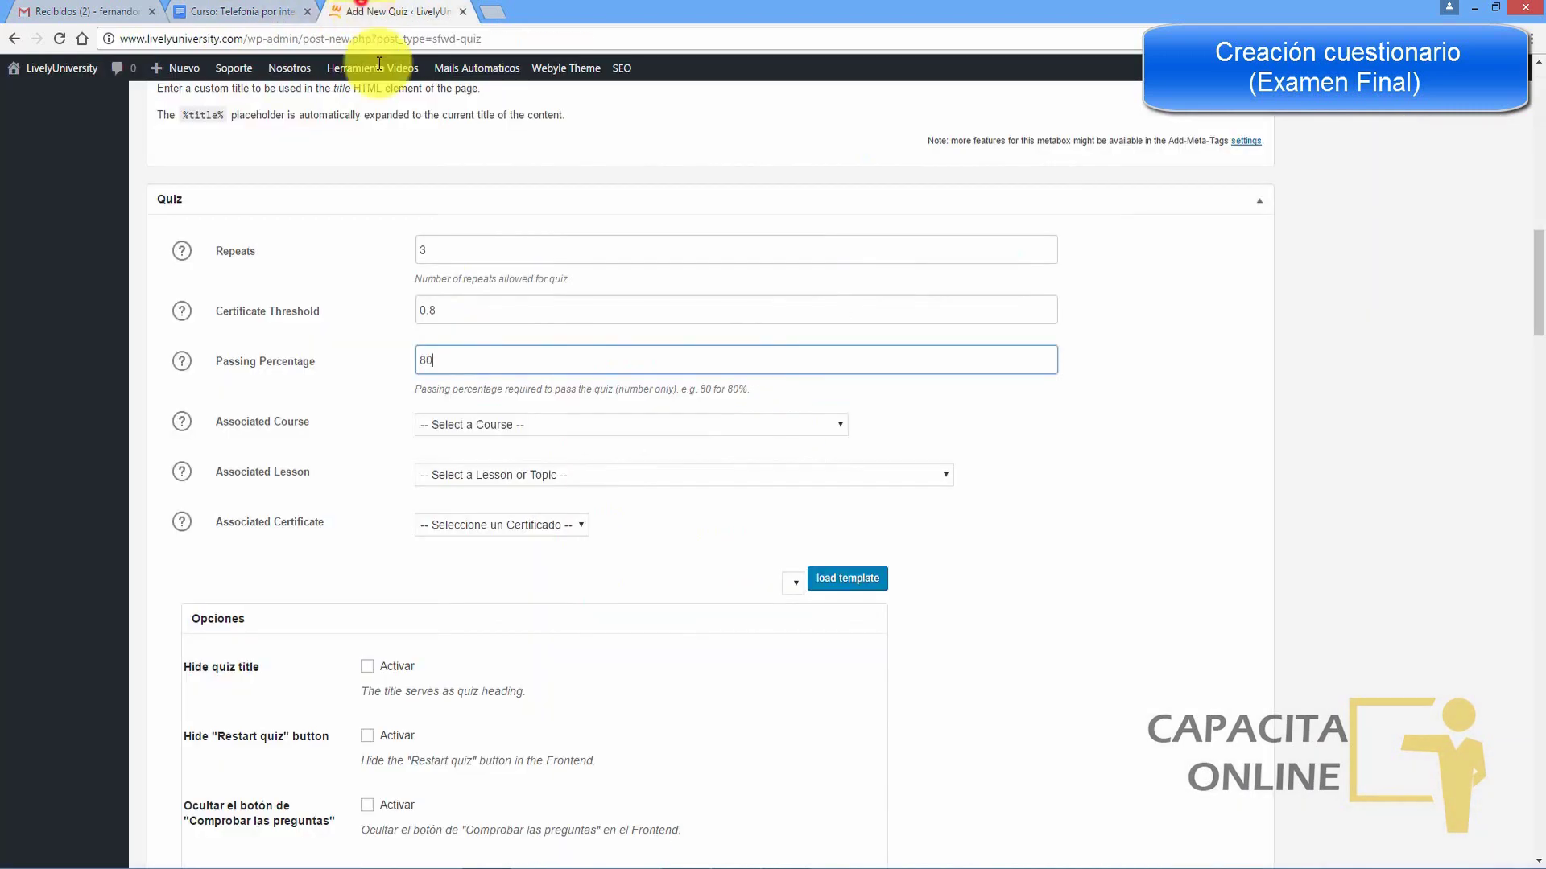
{"action": "left_click", "coordinate": [439, 359]}
{"action": "left_click_drag", "start_coordinate": [450, 366], "coordinate": [417, 366]}
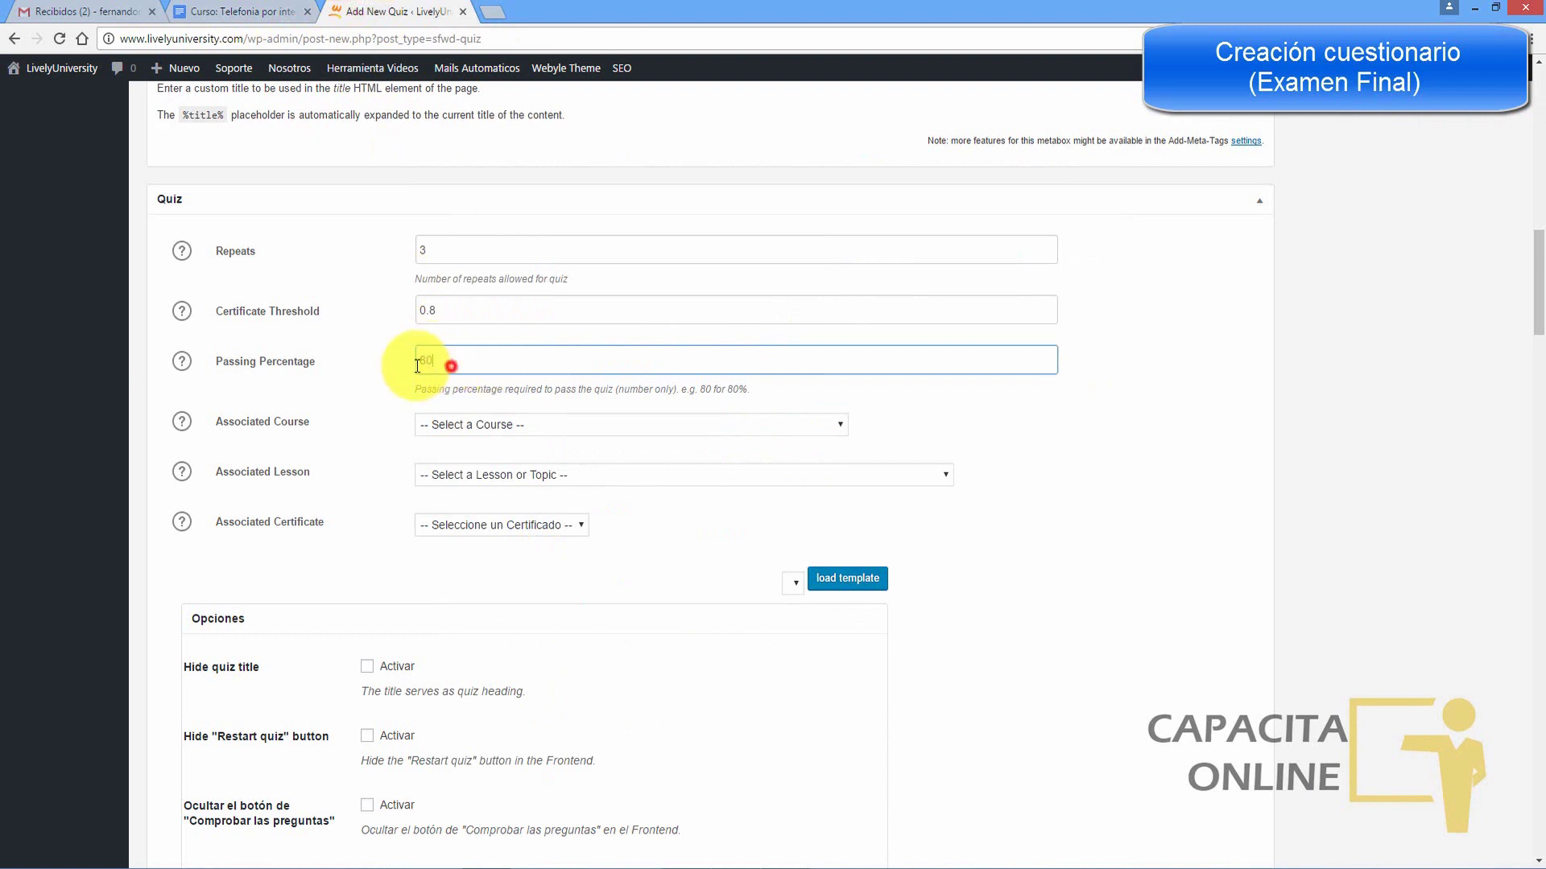
{"action": "type", "text": "80"}
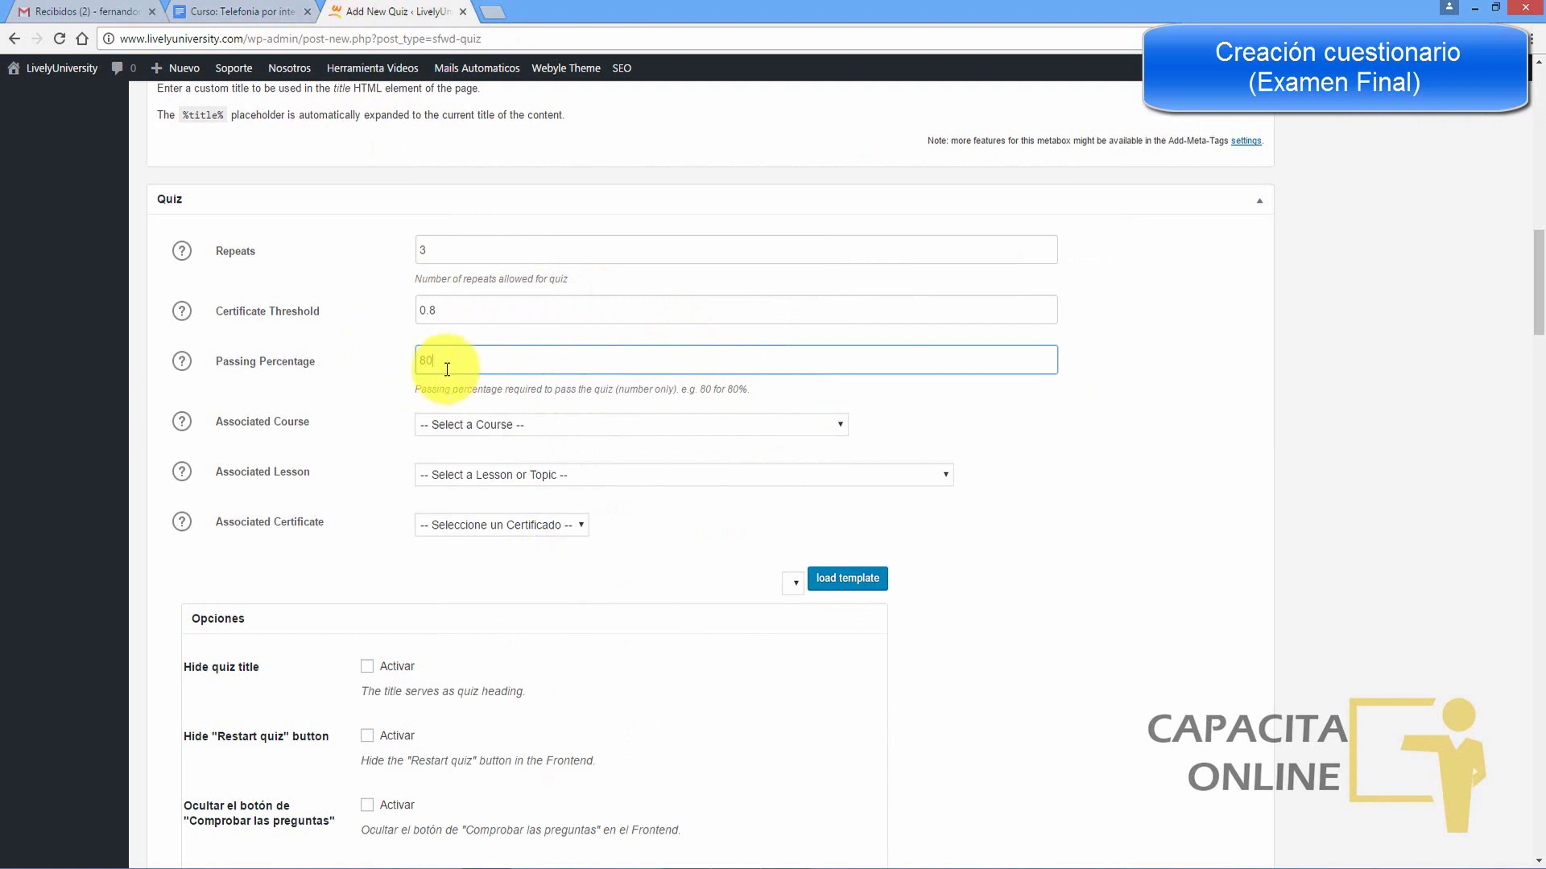
Step: Set the quiz's associated course to "Curso: Telefonía por internet"
{"action": "scroll", "coordinate": [1539, 286], "scroll_direction": "down", "scroll_amount": 2}
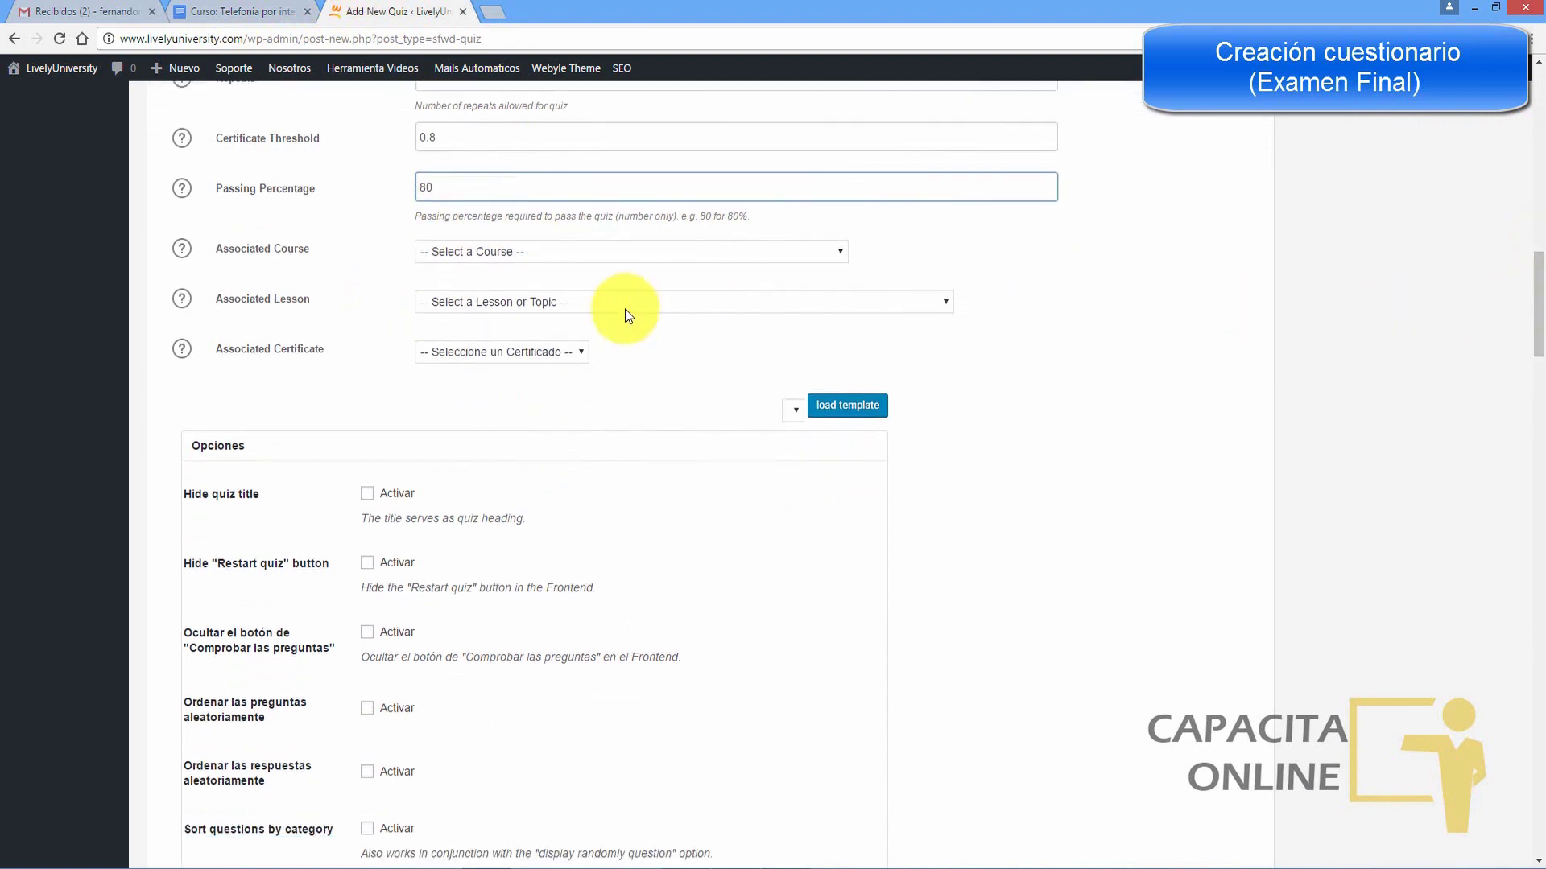
{"action": "left_click", "coordinate": [489, 257]}
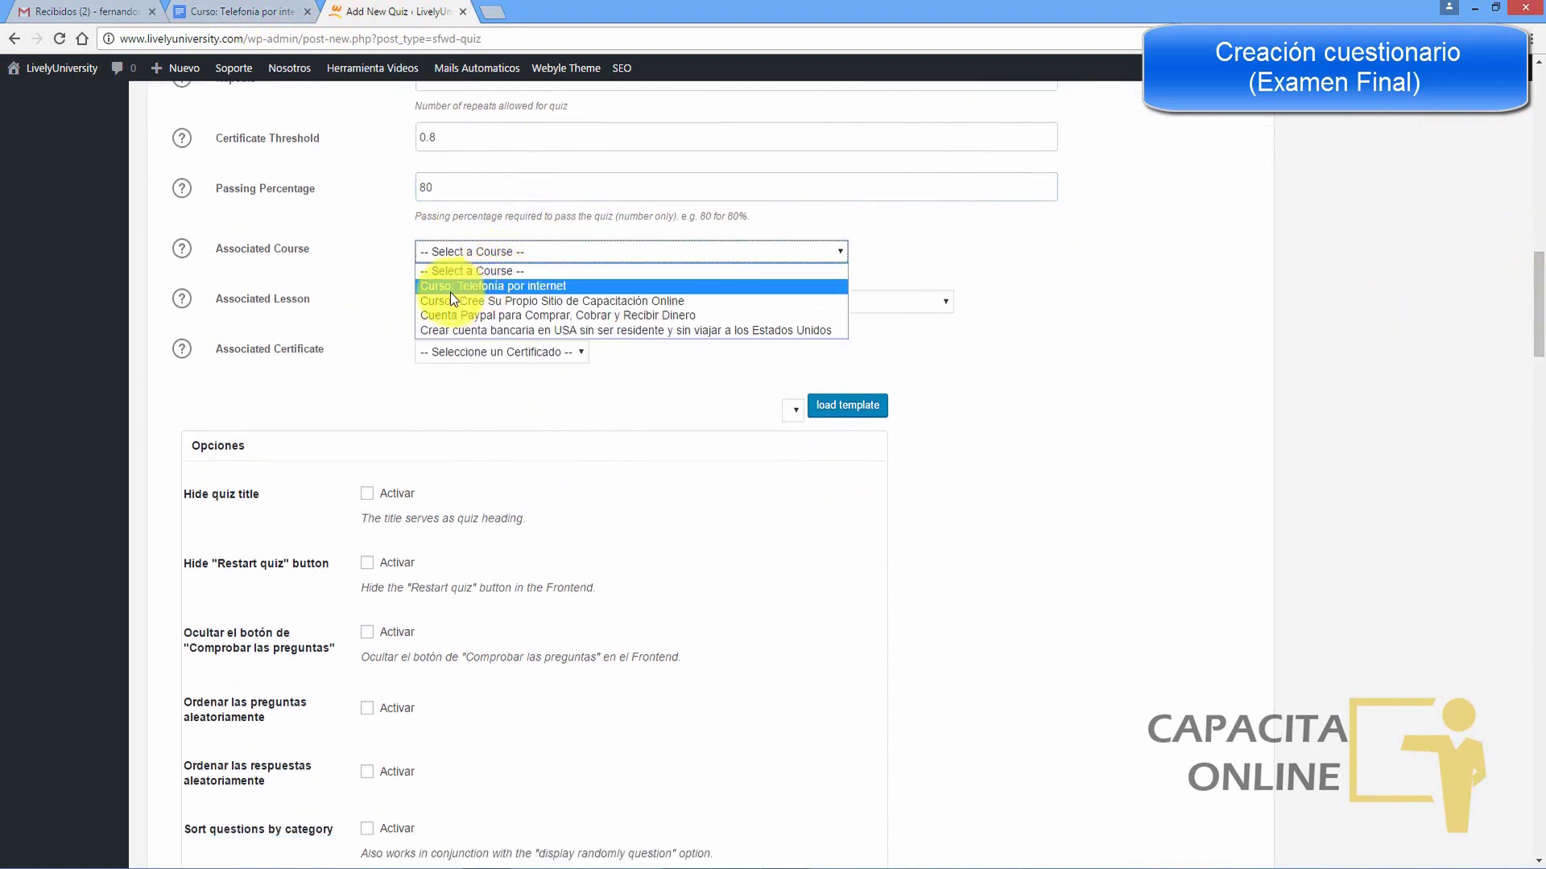
{"action": "key", "text": "Escape"}
{"action": "left_click", "coordinate": [469, 286]}
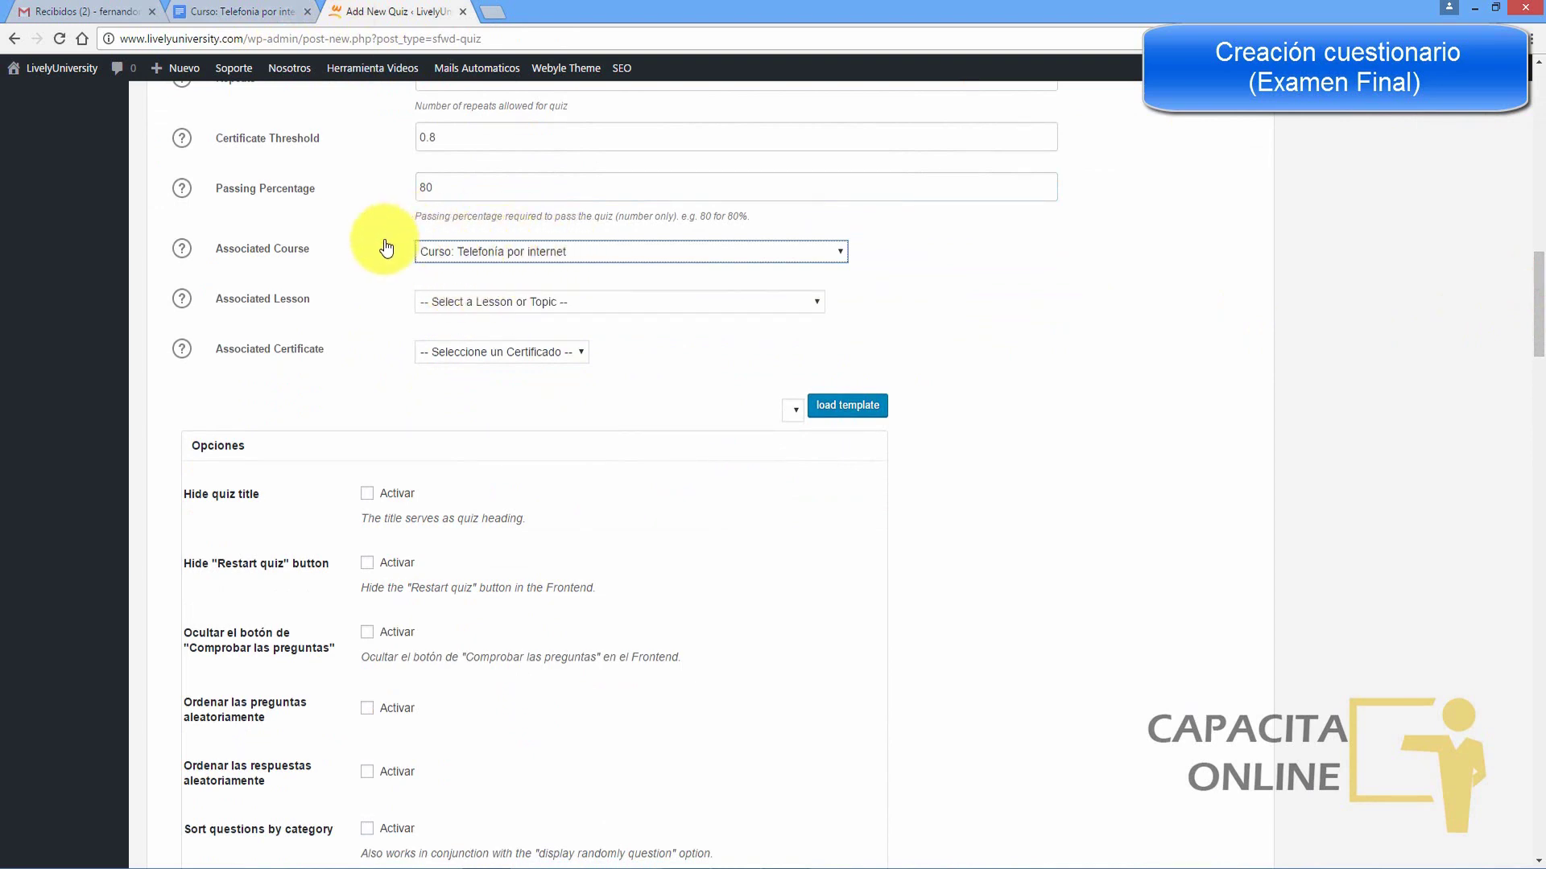
Step: Activate random ordering of both the questions and the answers, and publish the quiz
{"action": "left_click_drag", "start_coordinate": [1538, 322], "coordinate": [1538, 386]}
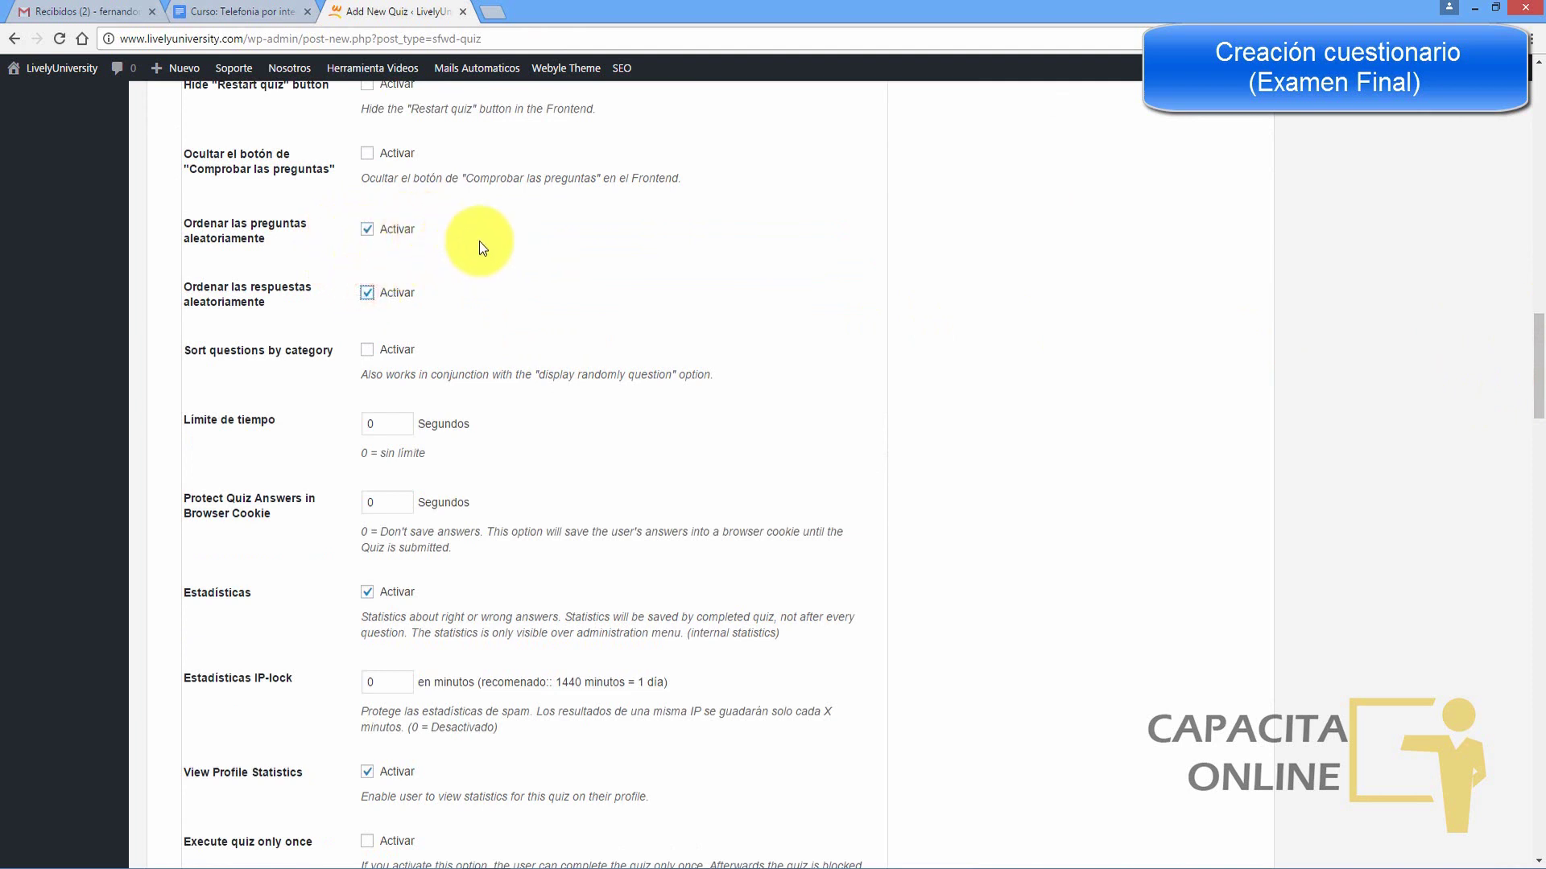
{"action": "left_click_drag", "start_coordinate": [1537, 382], "coordinate": [1535, 293]}
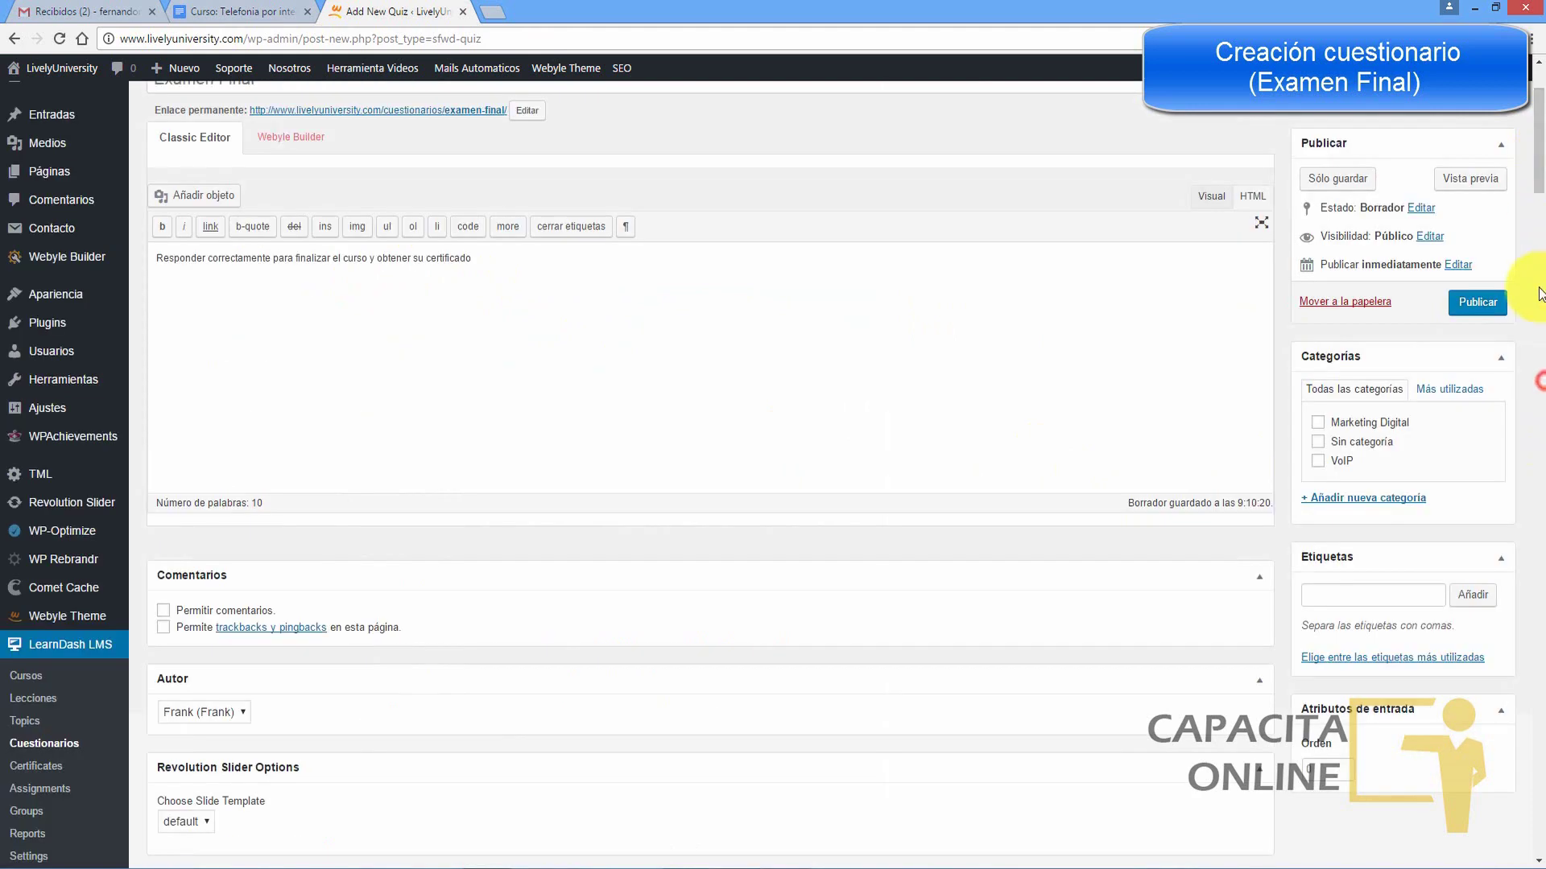
{"action": "left_click", "coordinate": [1467, 306]}
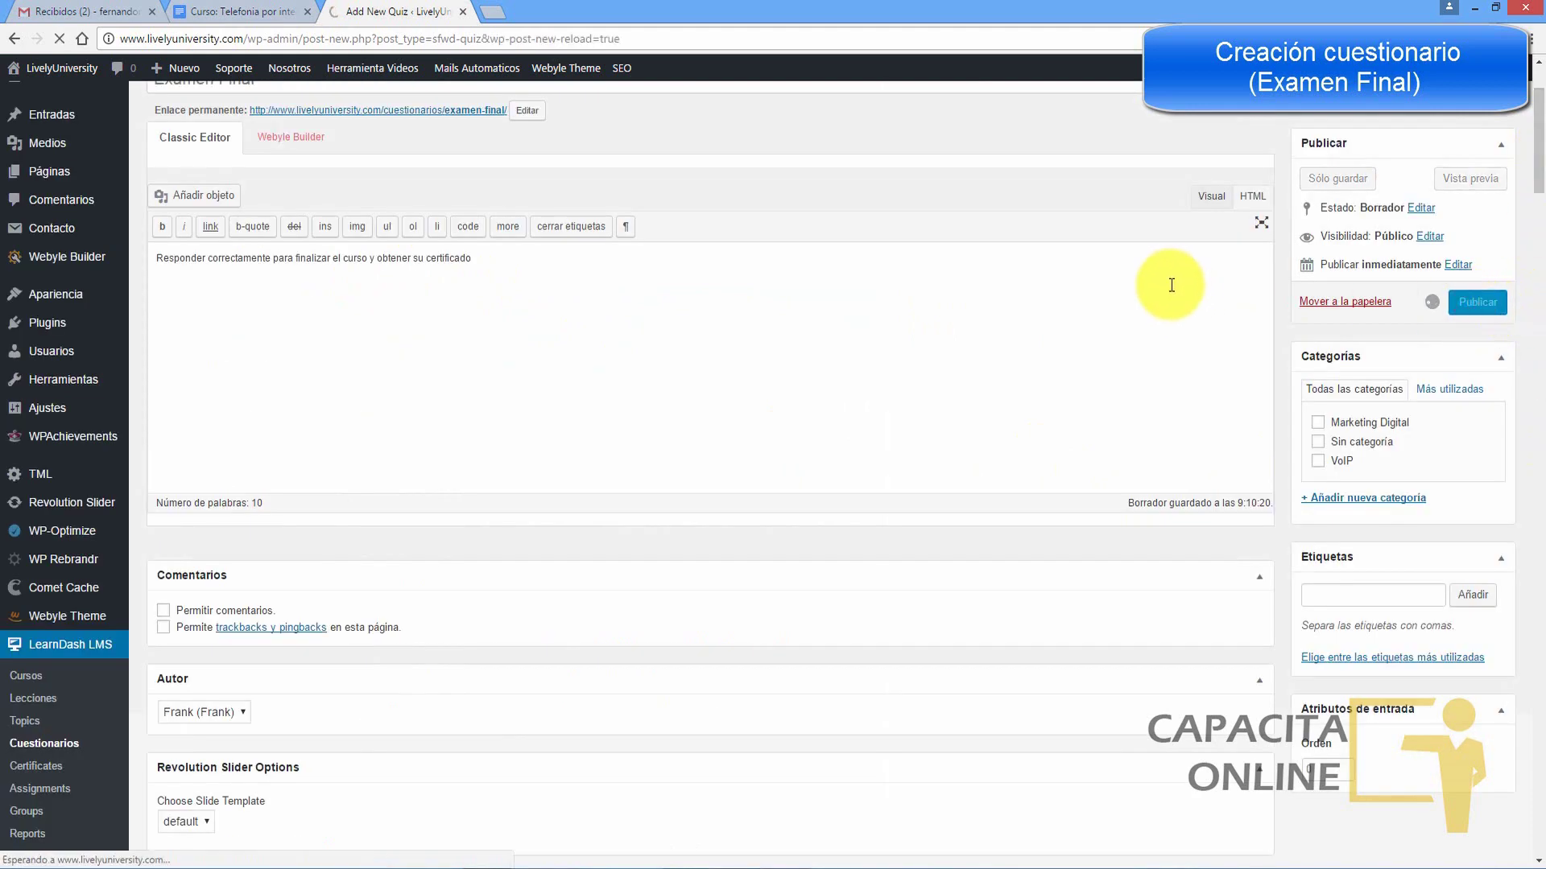
Step: Review the published "Exámen Final" page and start a new question for the quiz
{"action": "left_click", "coordinate": [512, 10]}
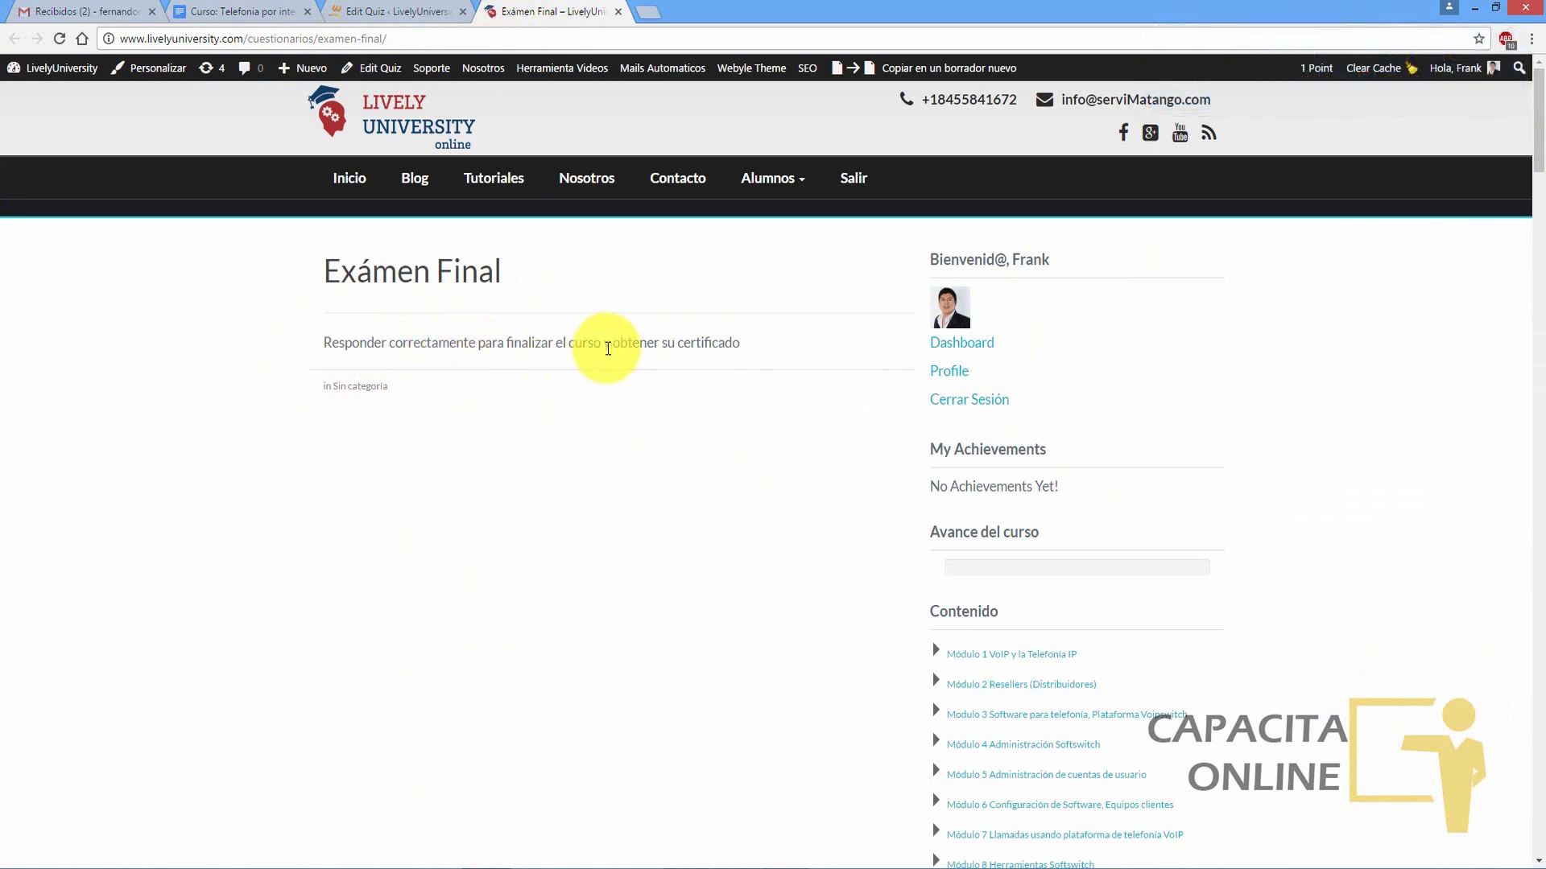
{"action": "left_click", "coordinate": [410, 11]}
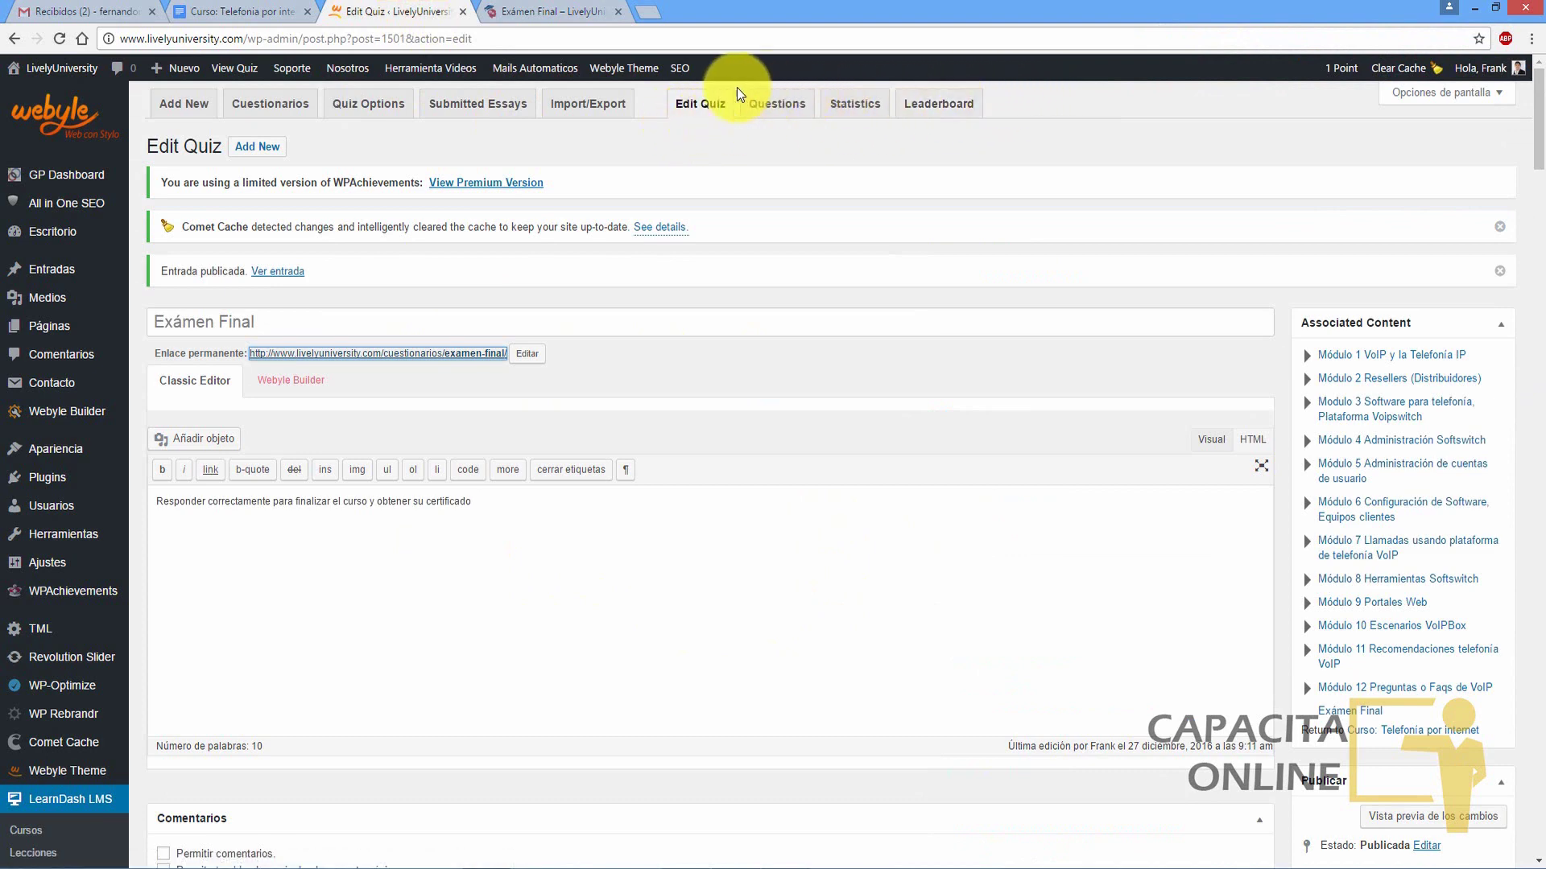
{"action": "left_click", "coordinate": [775, 120]}
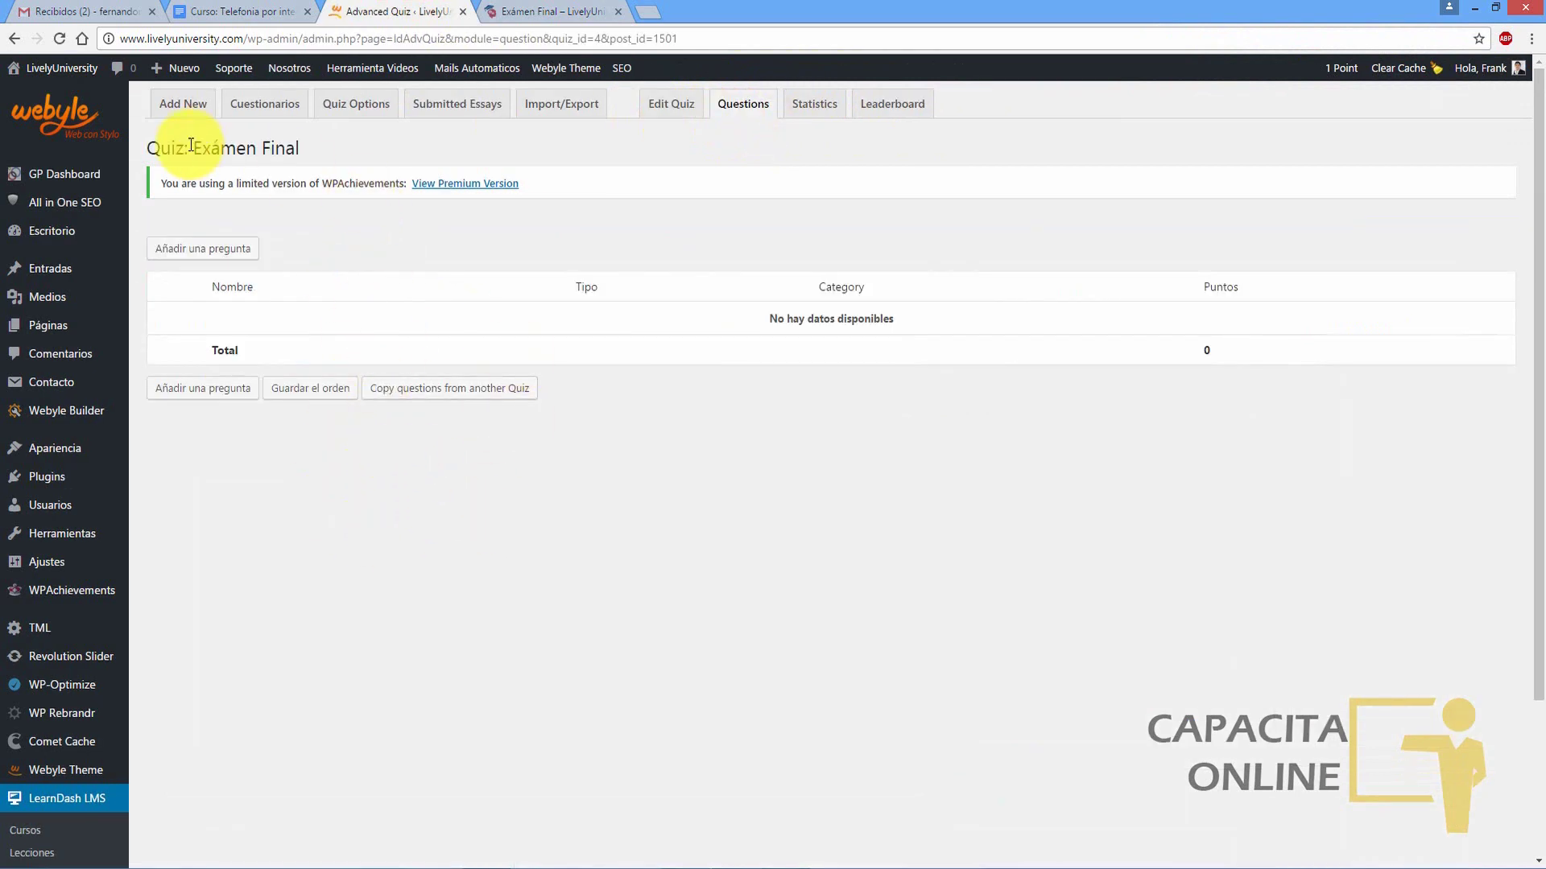
{"action": "left_click", "coordinate": [187, 253]}
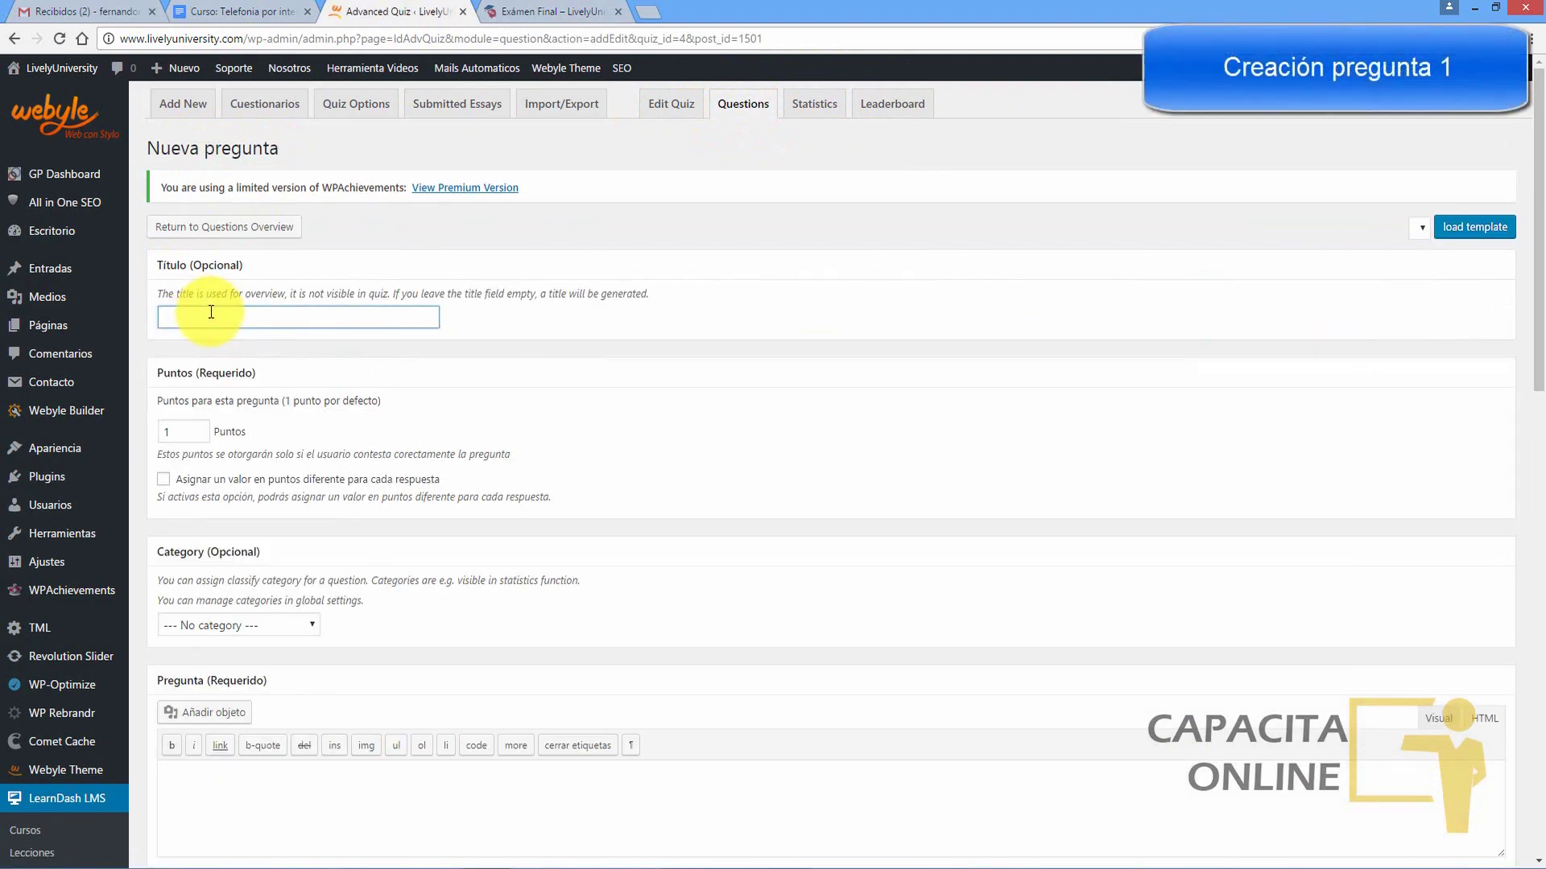
Step: Copy "1- Ubicar la respuesta correcta" from the course outline into the new question's title and question text
{"action": "left_click", "coordinate": [241, 13]}
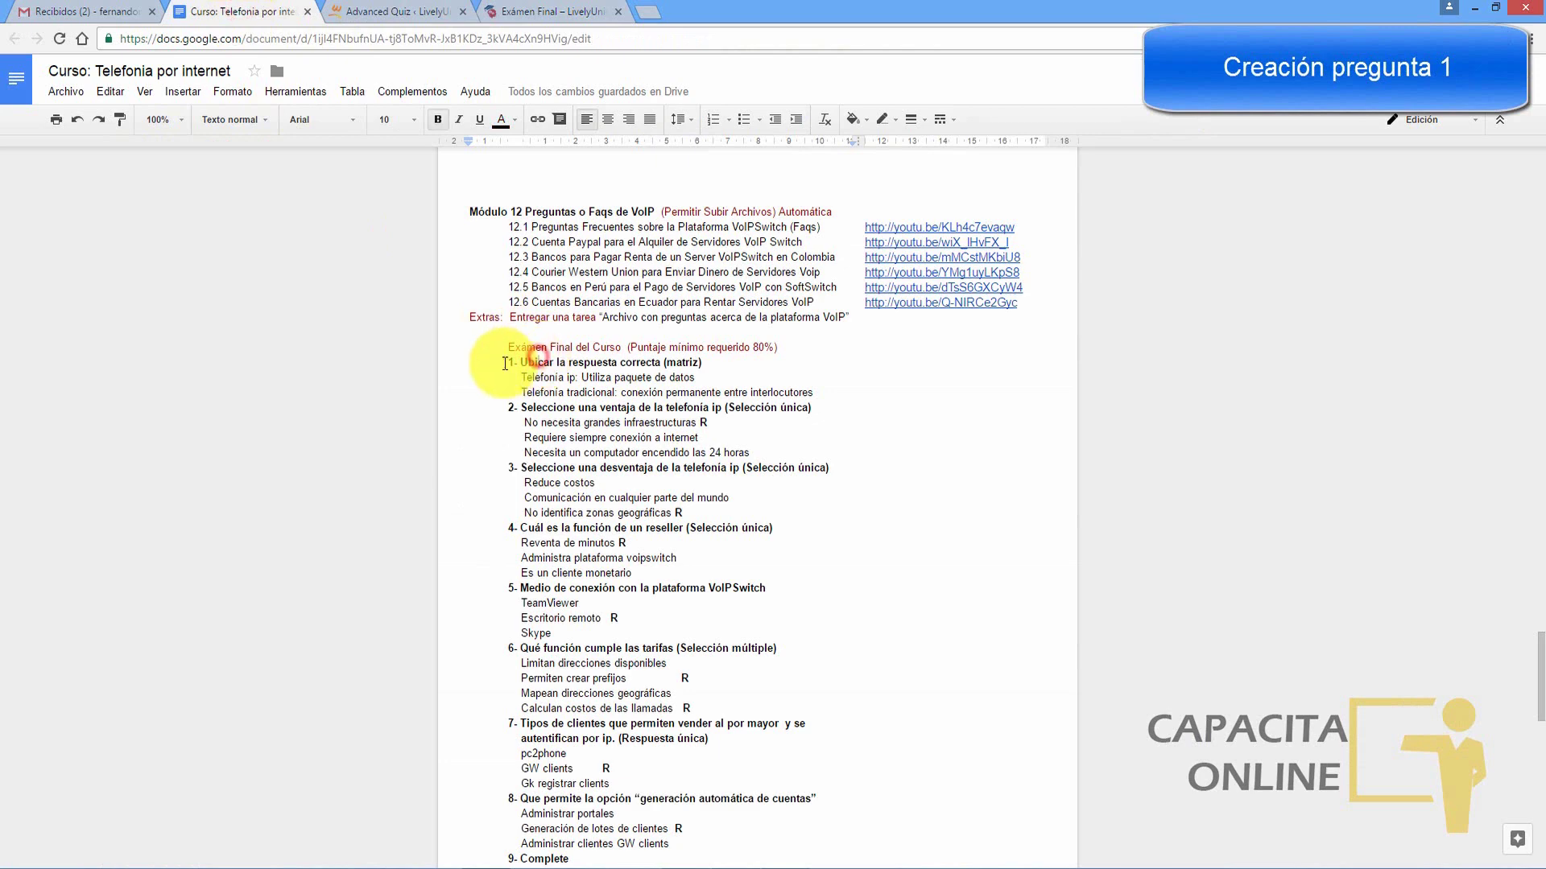
{"action": "left_click_drag", "start_coordinate": [505, 364], "coordinate": [674, 364]}
{"action": "key", "text": "ctrl+c"}
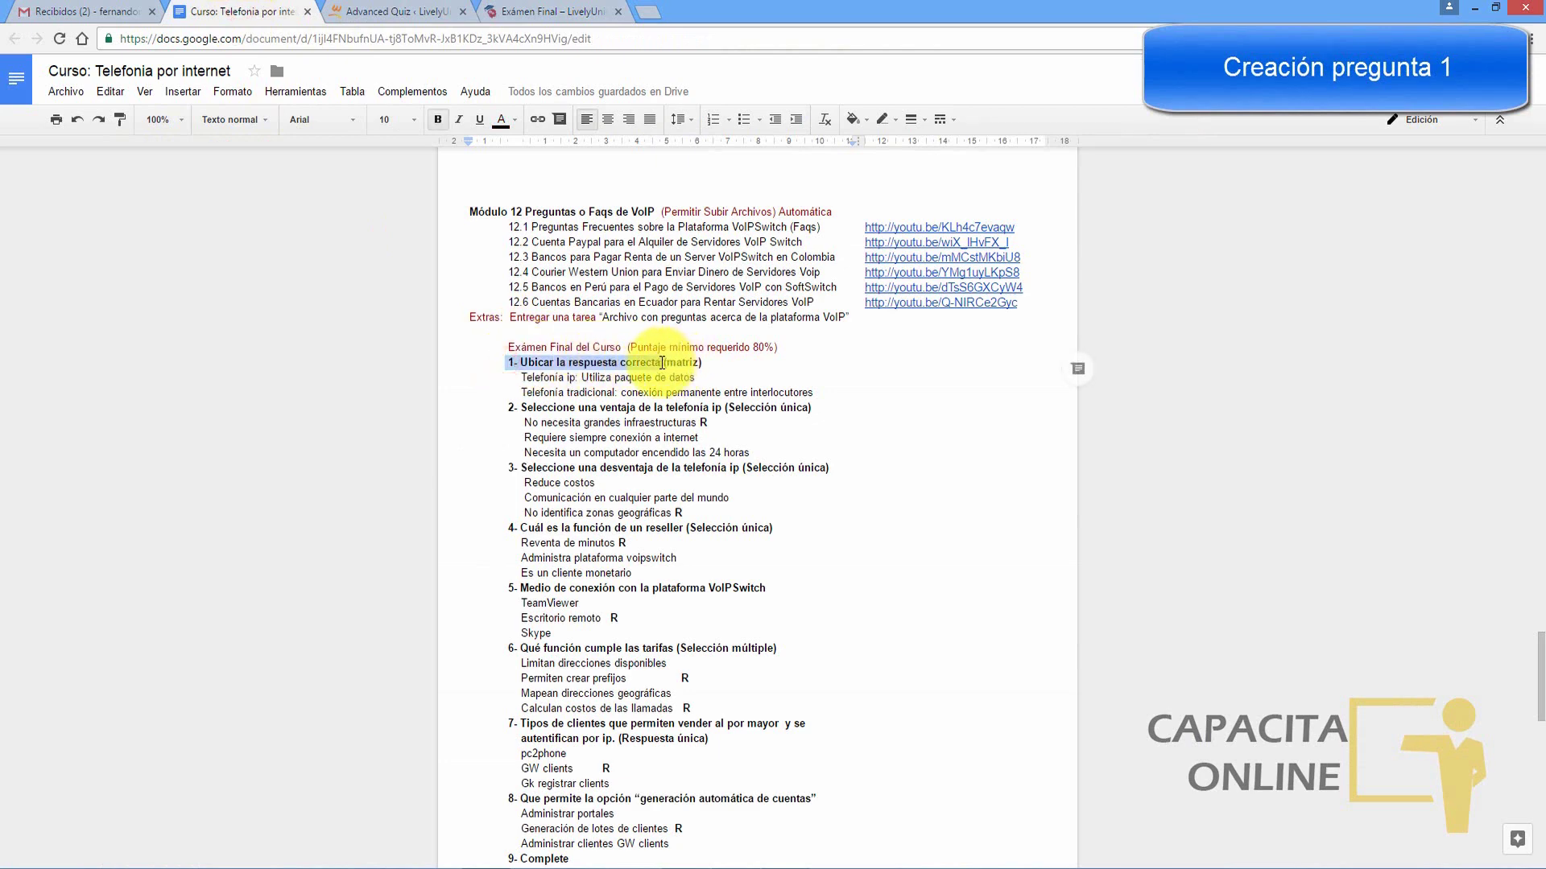
{"action": "key", "text": "ctrl+Tab"}
{"action": "left_click", "coordinate": [272, 316]}
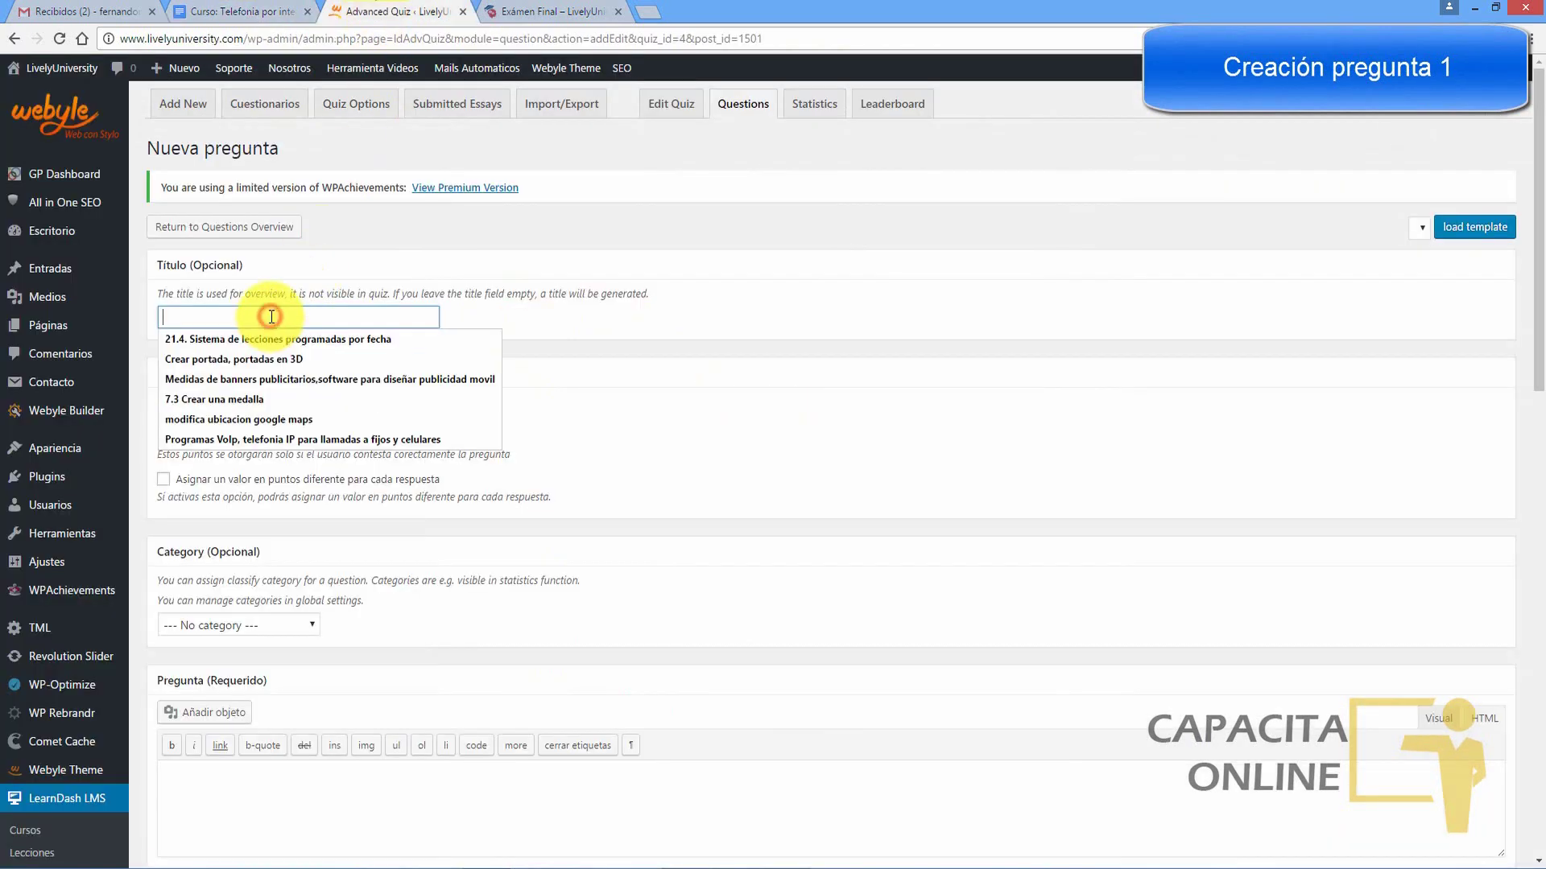
{"action": "key", "text": "ctrl+v"}
{"action": "scroll", "coordinate": [1538, 363], "scroll_direction": "down", "scroll_amount": 2}
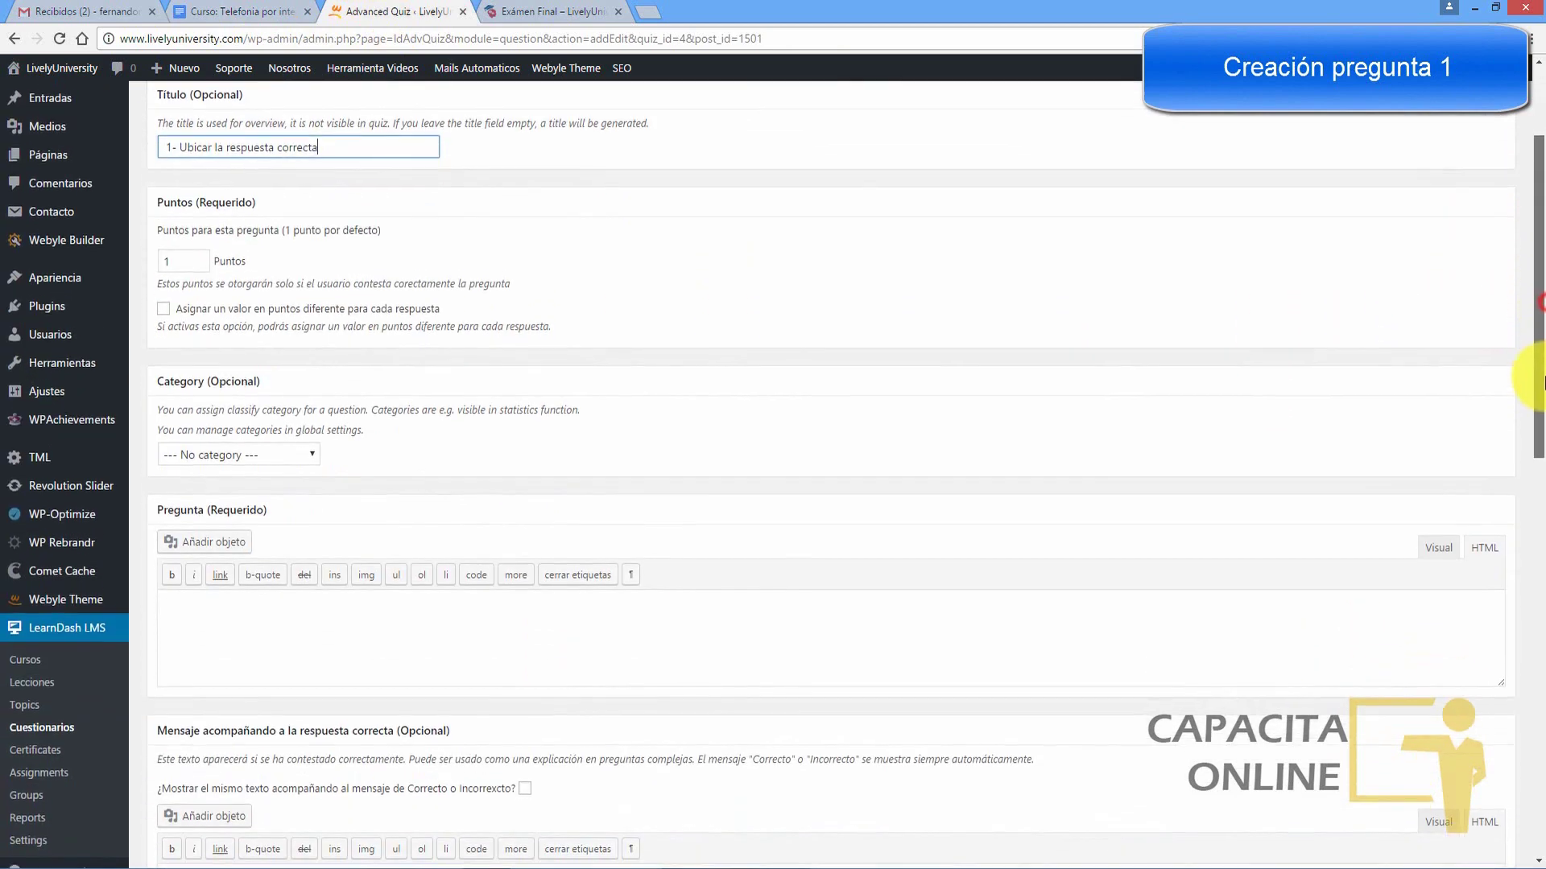
{"action": "left_click_drag", "start_coordinate": [1543, 382], "coordinate": [1511, 515]}
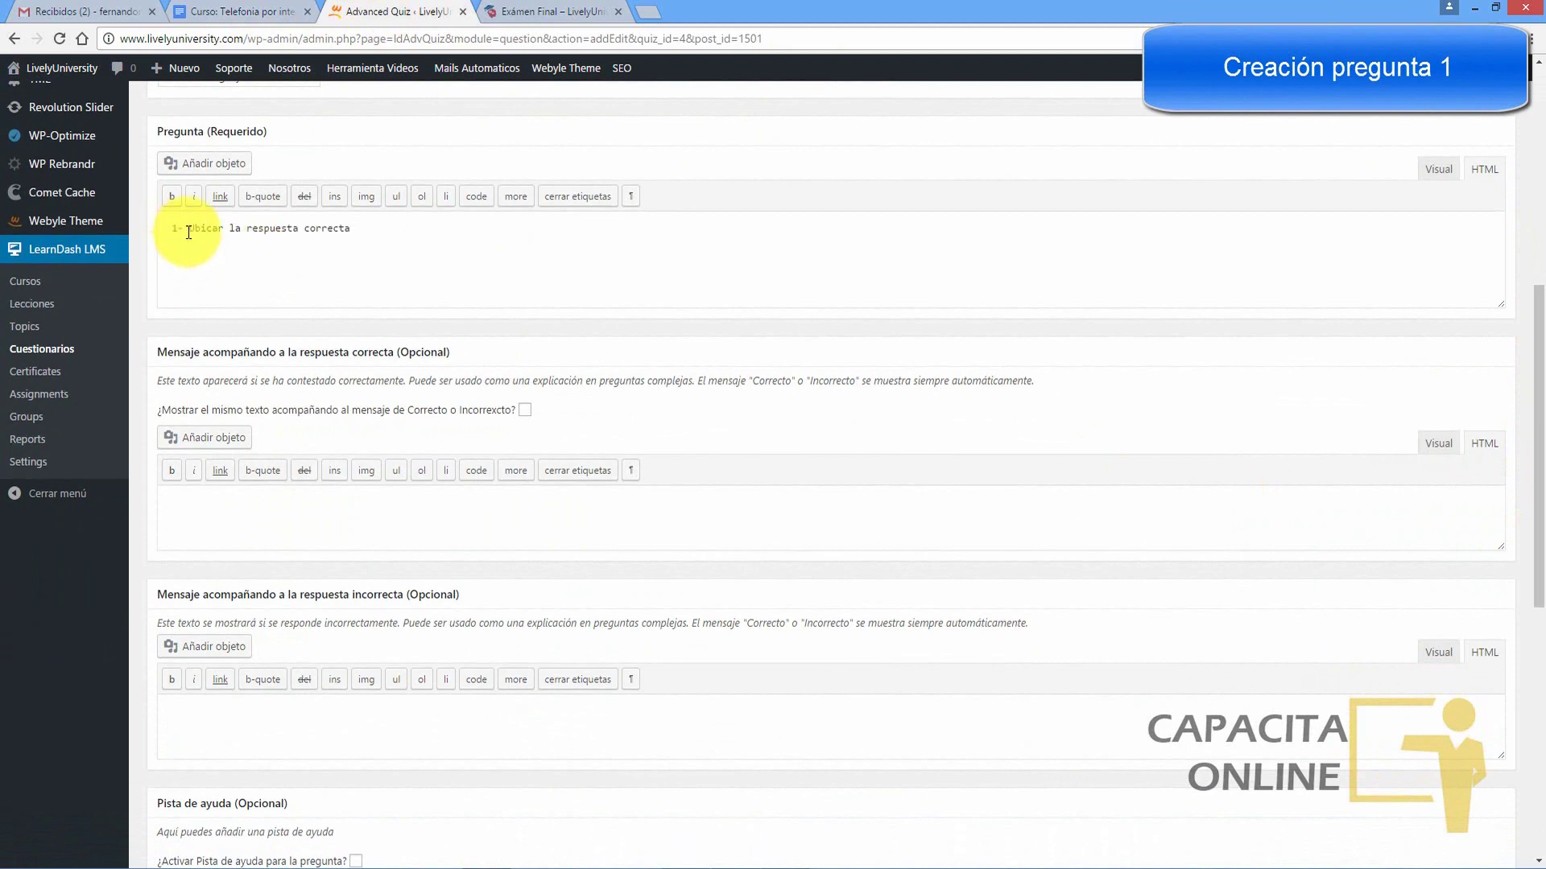
{"action": "left_click", "coordinate": [347, 235]}
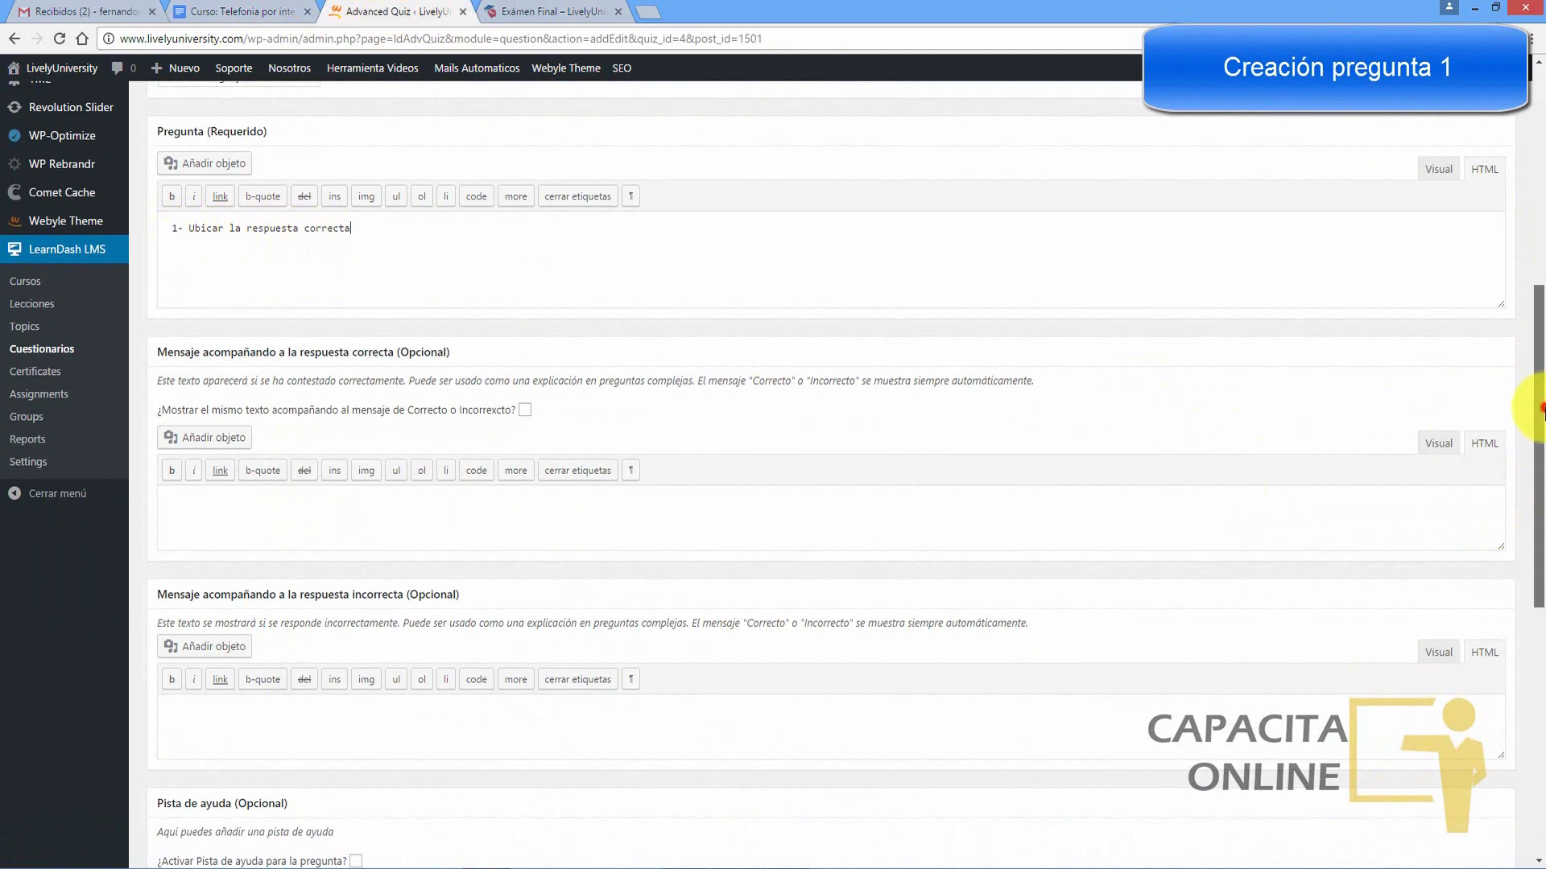
Step: Check the first question's type in the course outline and set its answer type to "Ordenar Matrix"
{"action": "left_click_drag", "start_coordinate": [1541, 409], "coordinate": [1539, 653]}
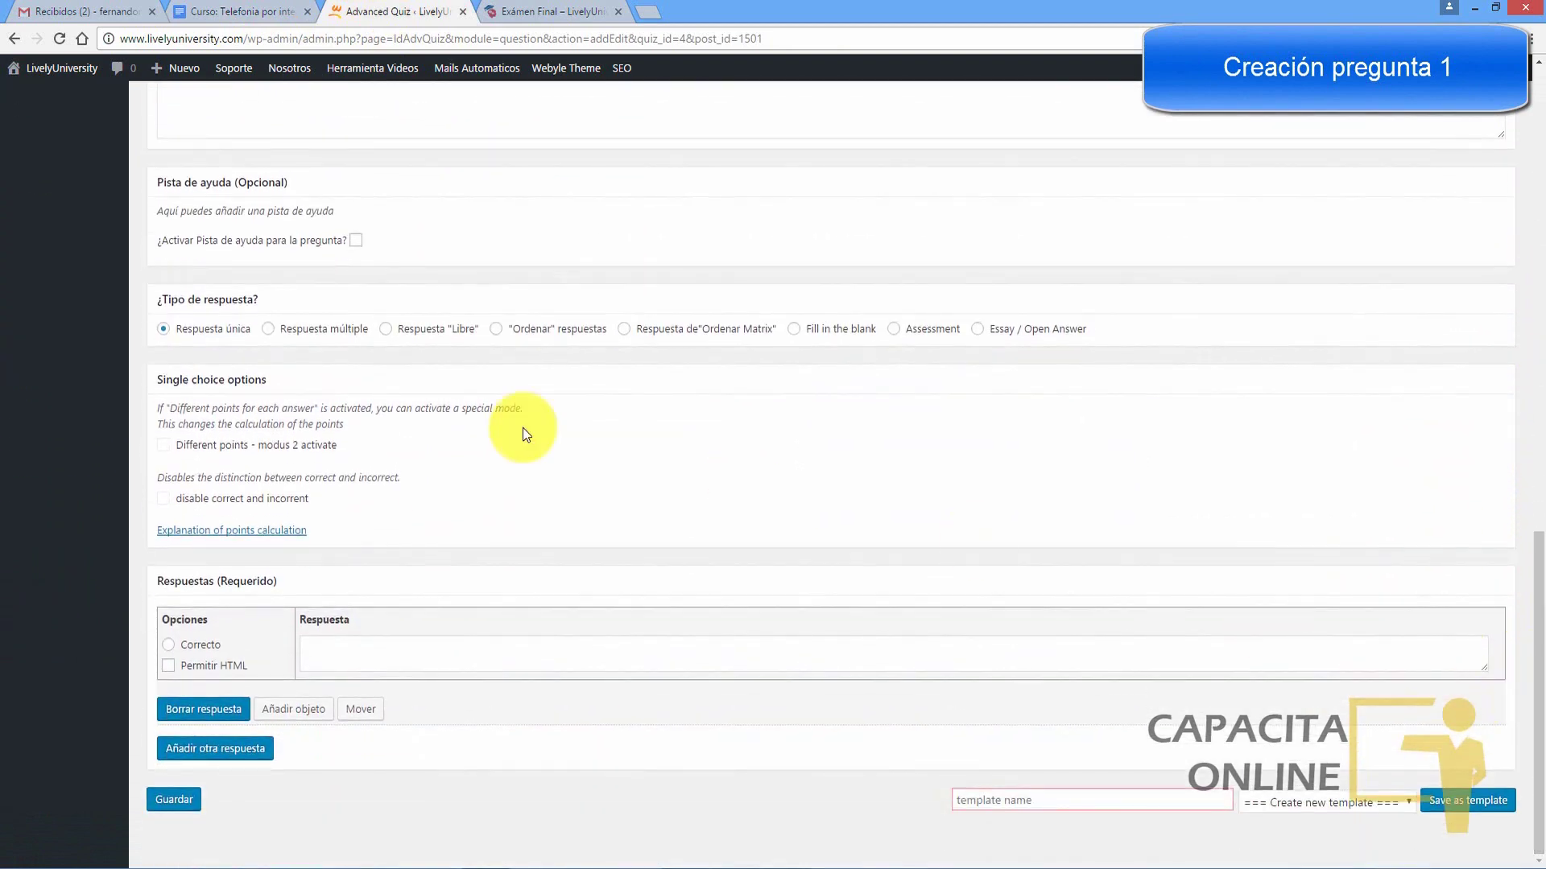
{"action": "left_click", "coordinate": [245, 10]}
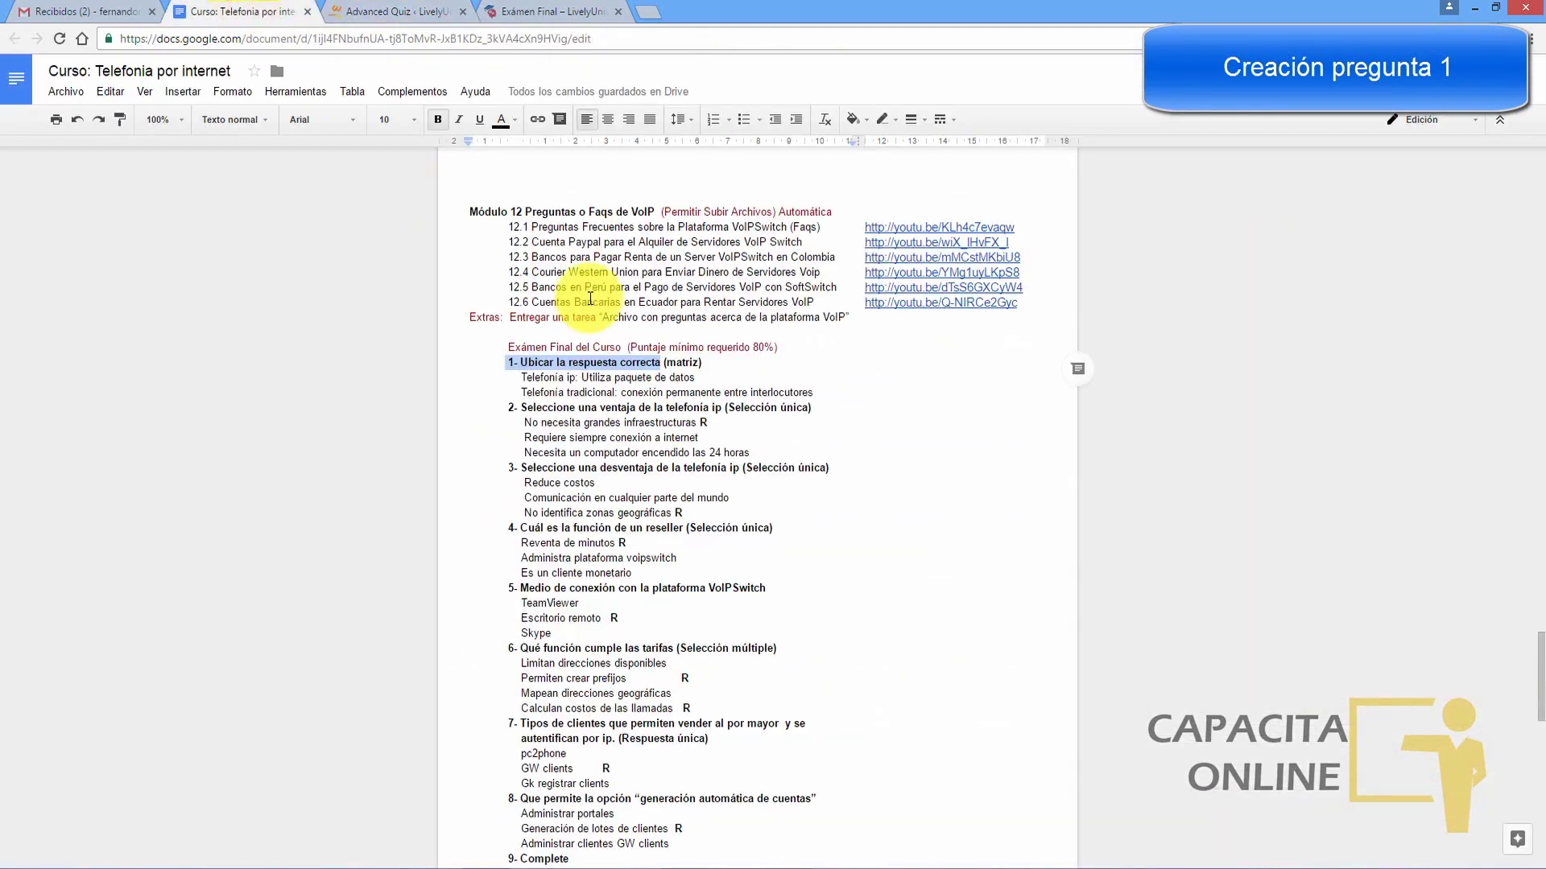
{"action": "left_click", "coordinate": [685, 361]}
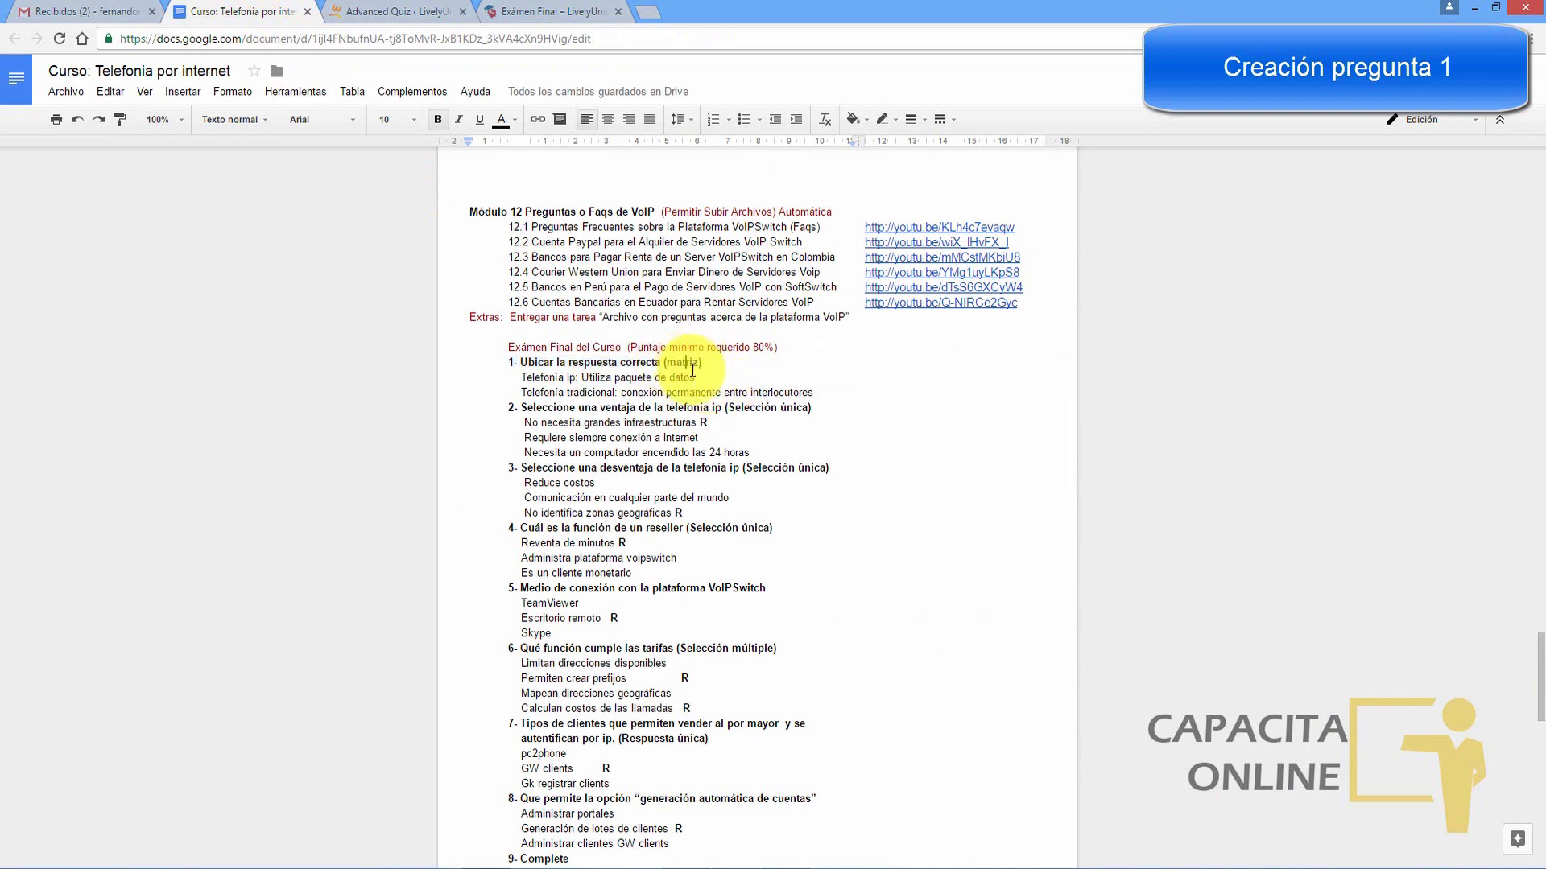
{"action": "key", "text": "ctrl+Tab"}
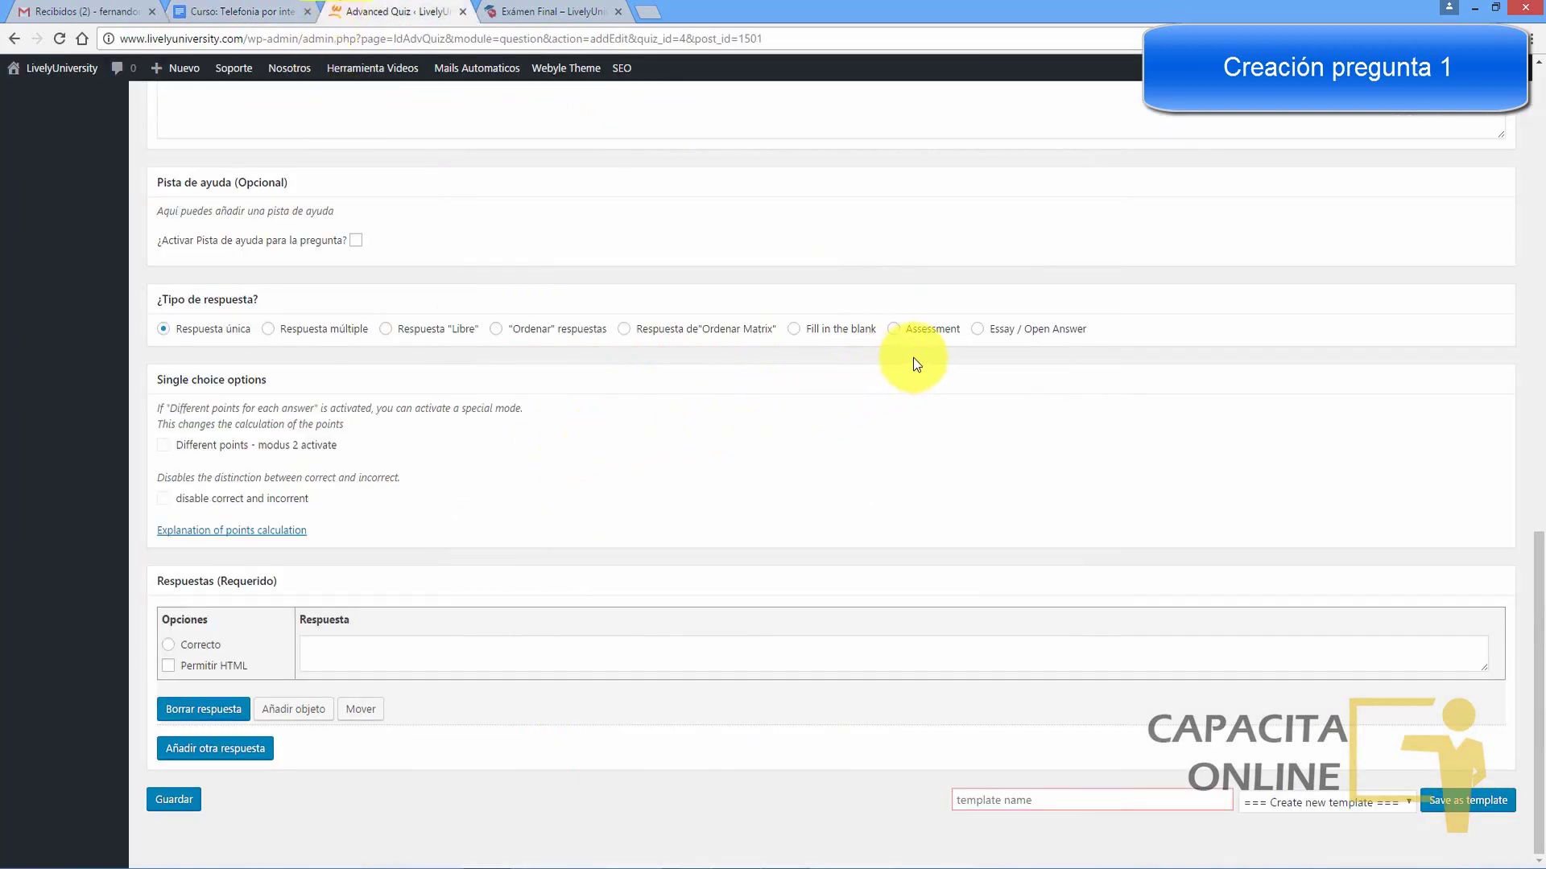
{"action": "left_click", "coordinate": [626, 330]}
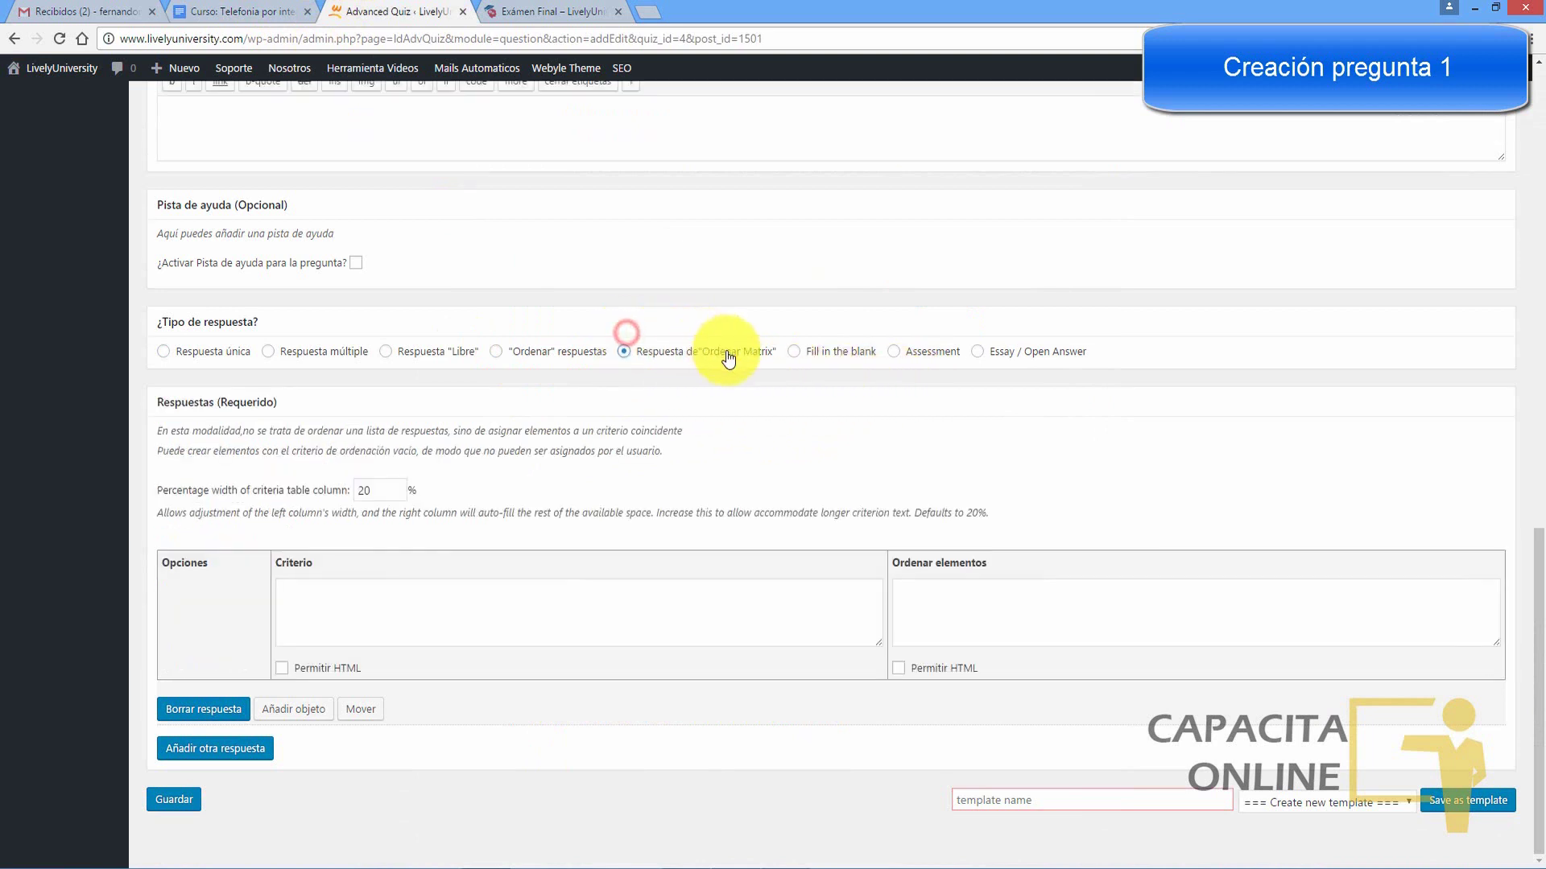
Step: Fill the first matrix answer from the outline with criterion "Telefonía ip" and sort element "Utiliza paquete de datos"
{"action": "left_click", "coordinate": [502, 615]}
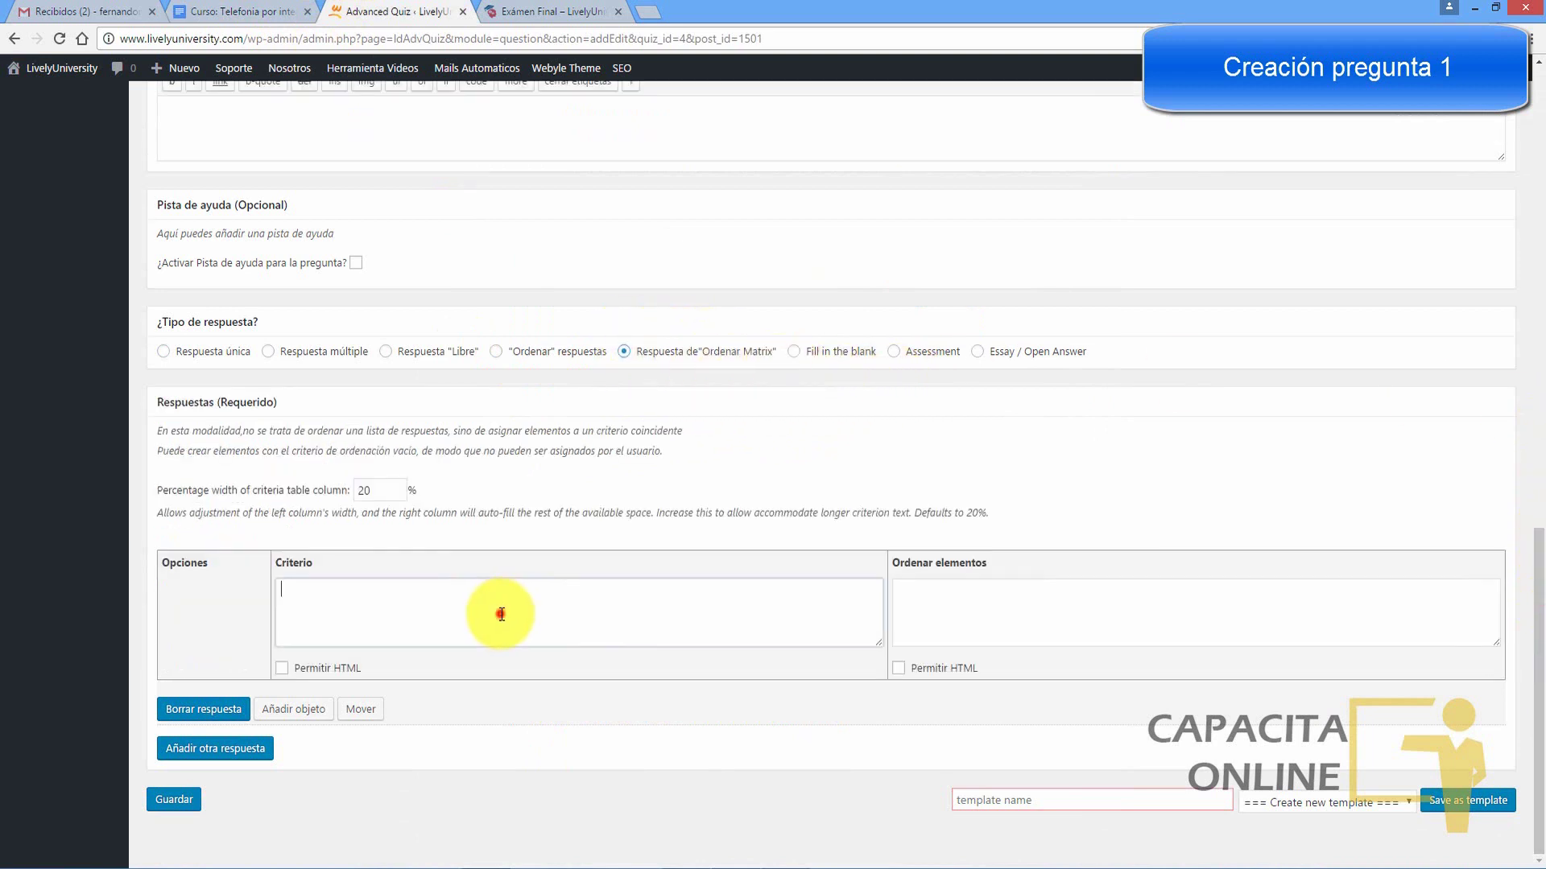
{"action": "left_click", "coordinate": [939, 615]}
{"action": "left_click", "coordinate": [233, 12]}
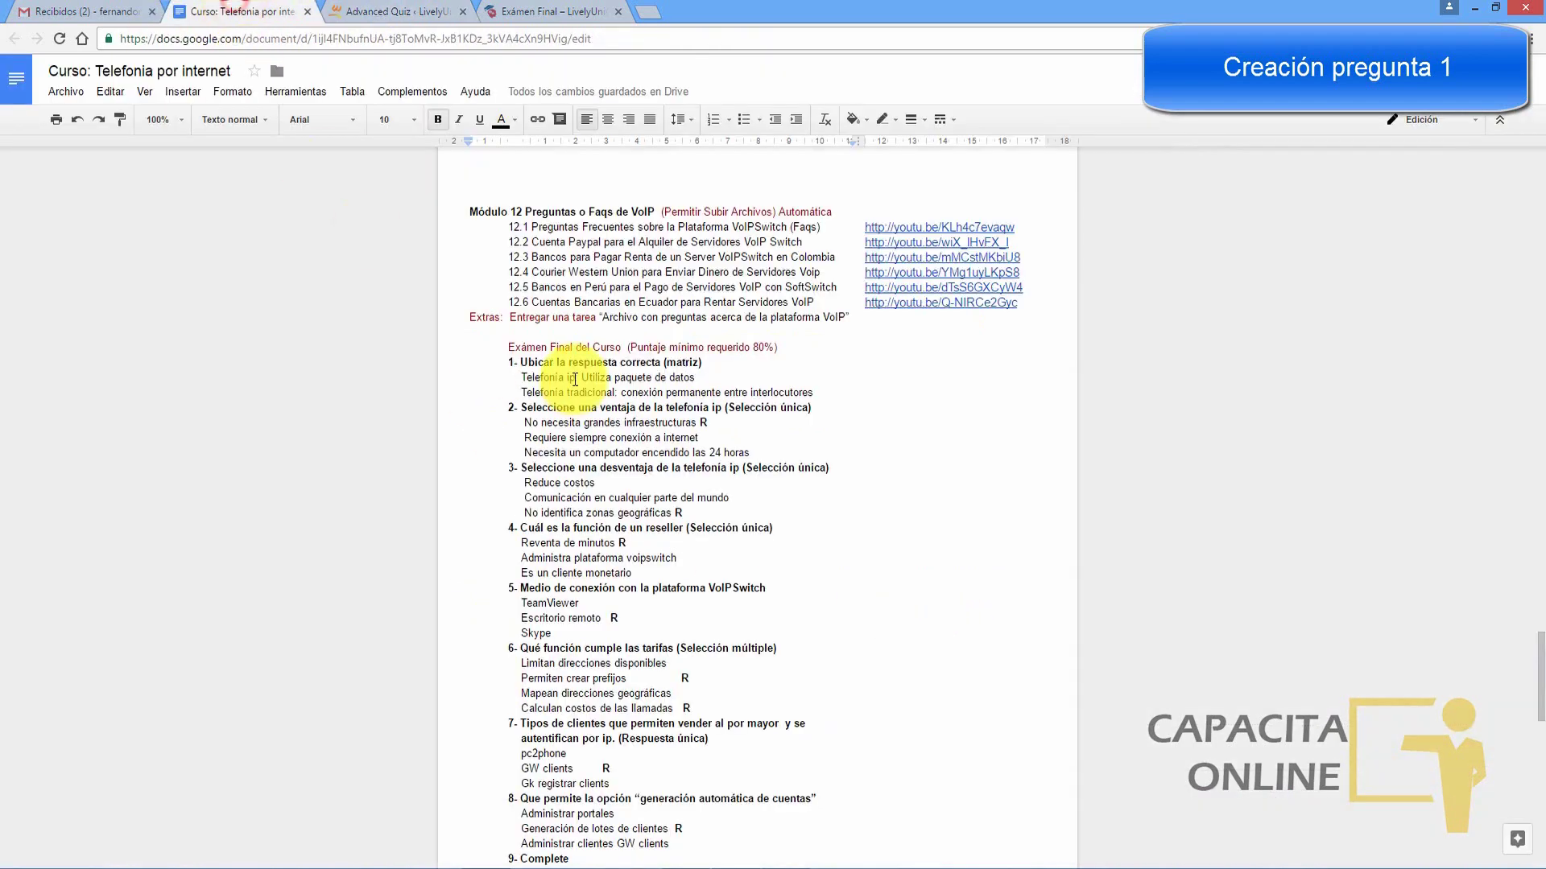
{"action": "left_click_drag", "start_coordinate": [548, 377], "coordinate": [518, 378]}
{"action": "key", "text": "ctrl+c"}
{"action": "key", "text": "ctrl+Tab"}
{"action": "left_click", "coordinate": [443, 591]}
{"action": "key", "text": "ctrl+v"}
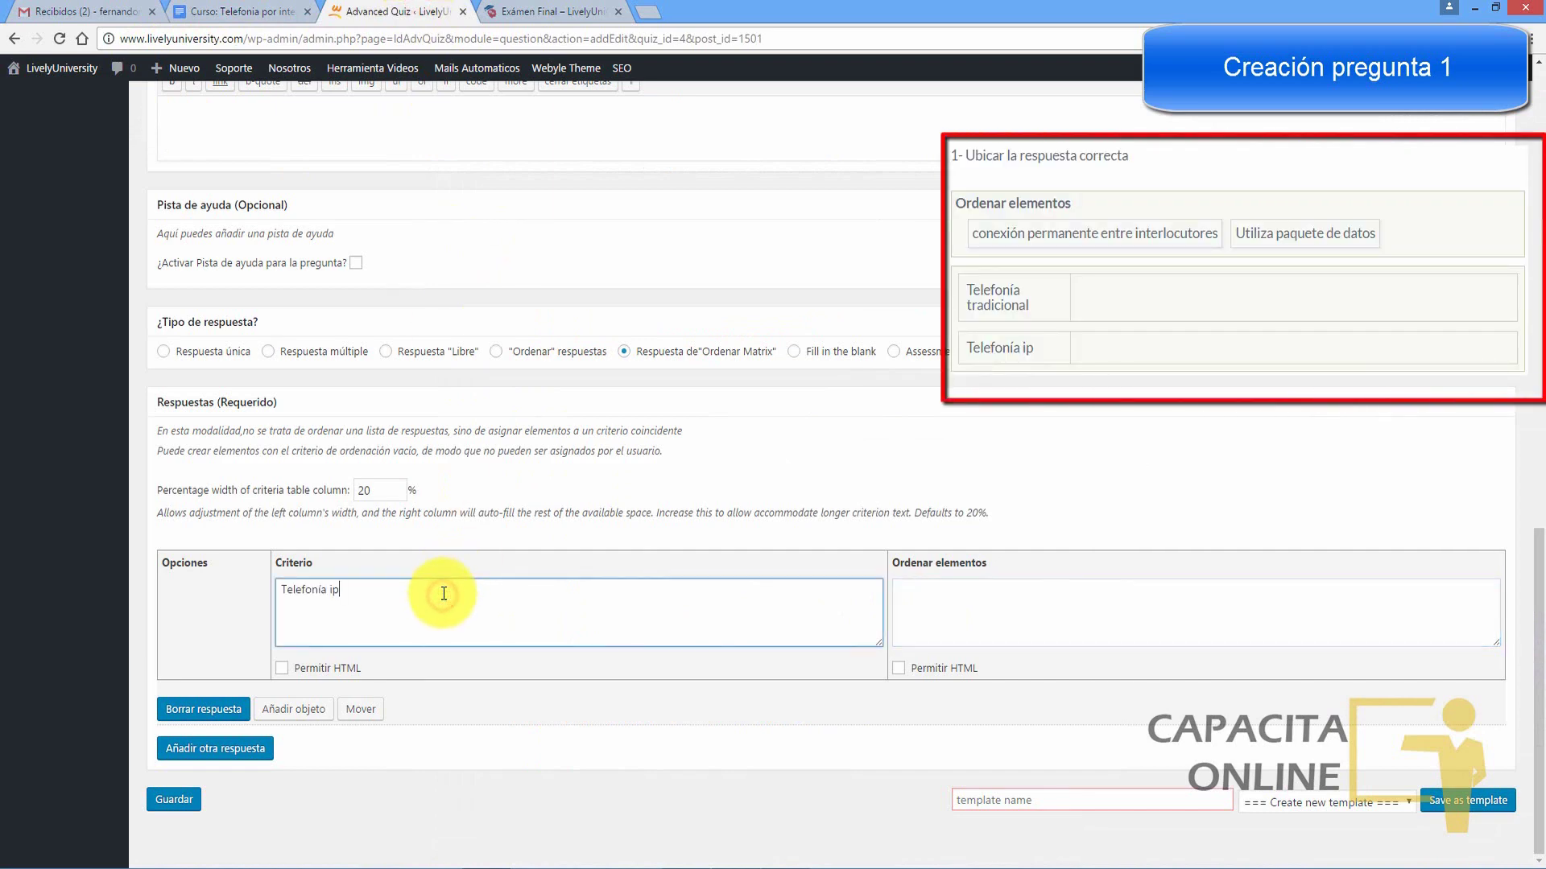
{"action": "key", "text": "ctrl+shift+Tab"}
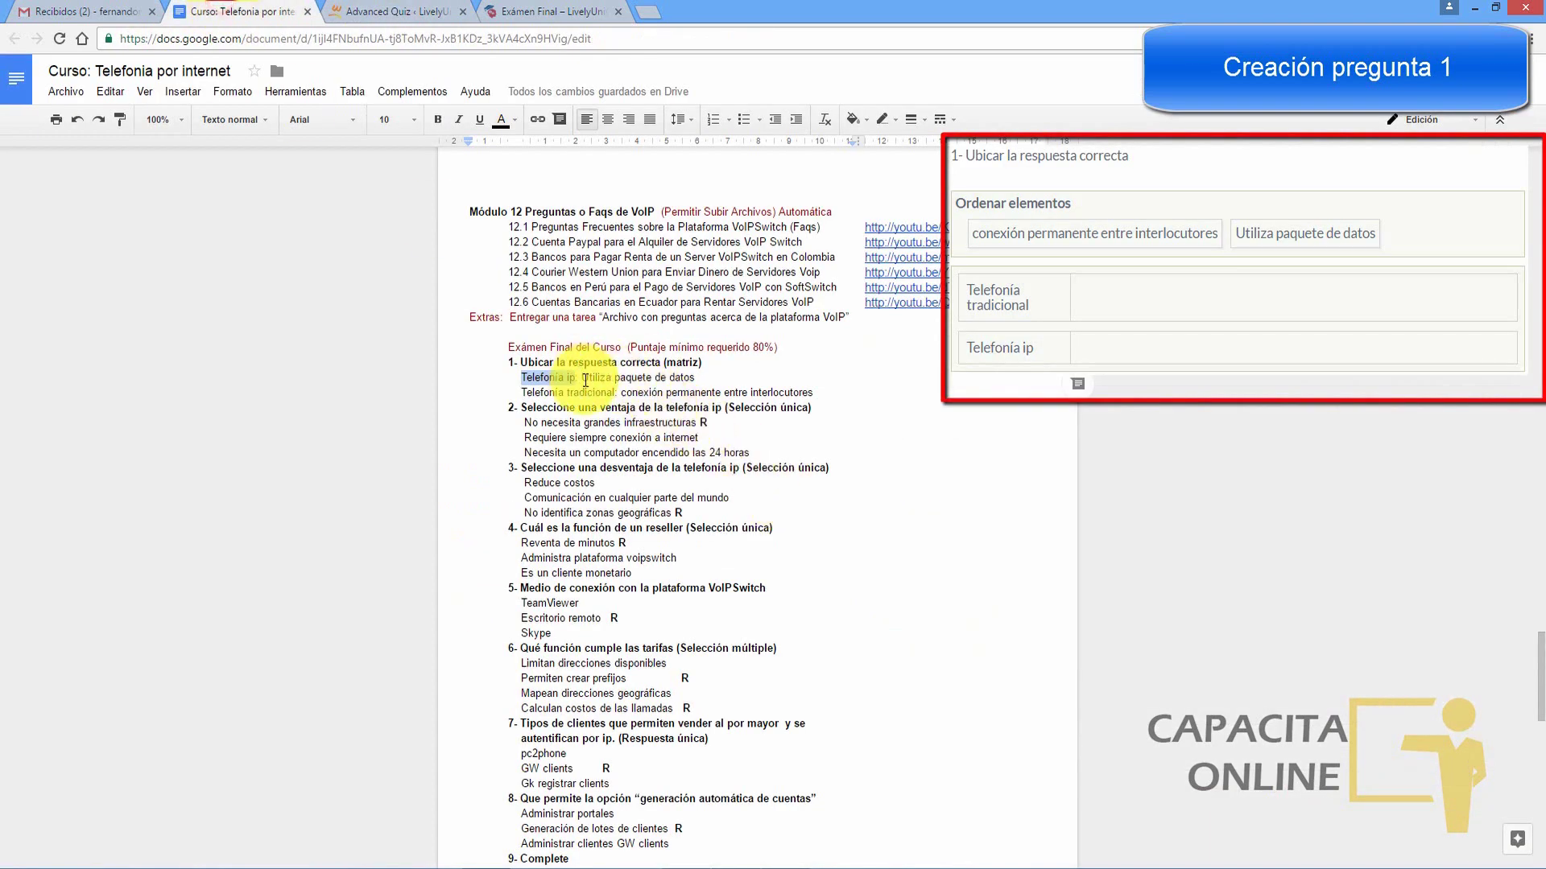
{"action": "left_click_drag", "start_coordinate": [583, 379], "coordinate": [694, 377]}
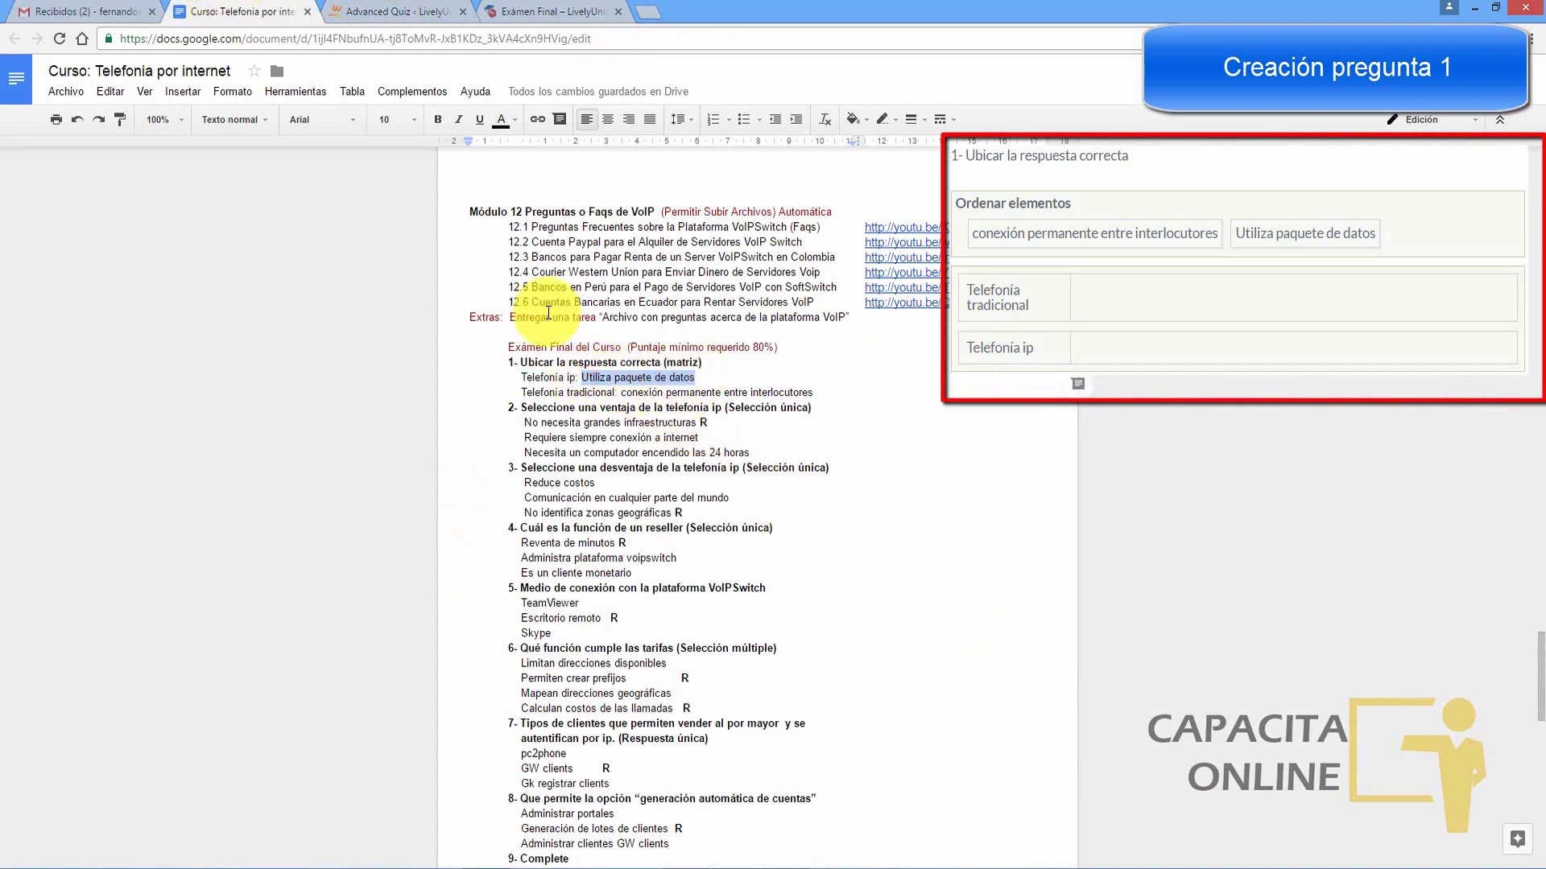
{"action": "left_click", "coordinate": [403, 11]}
{"action": "left_click", "coordinate": [970, 597]}
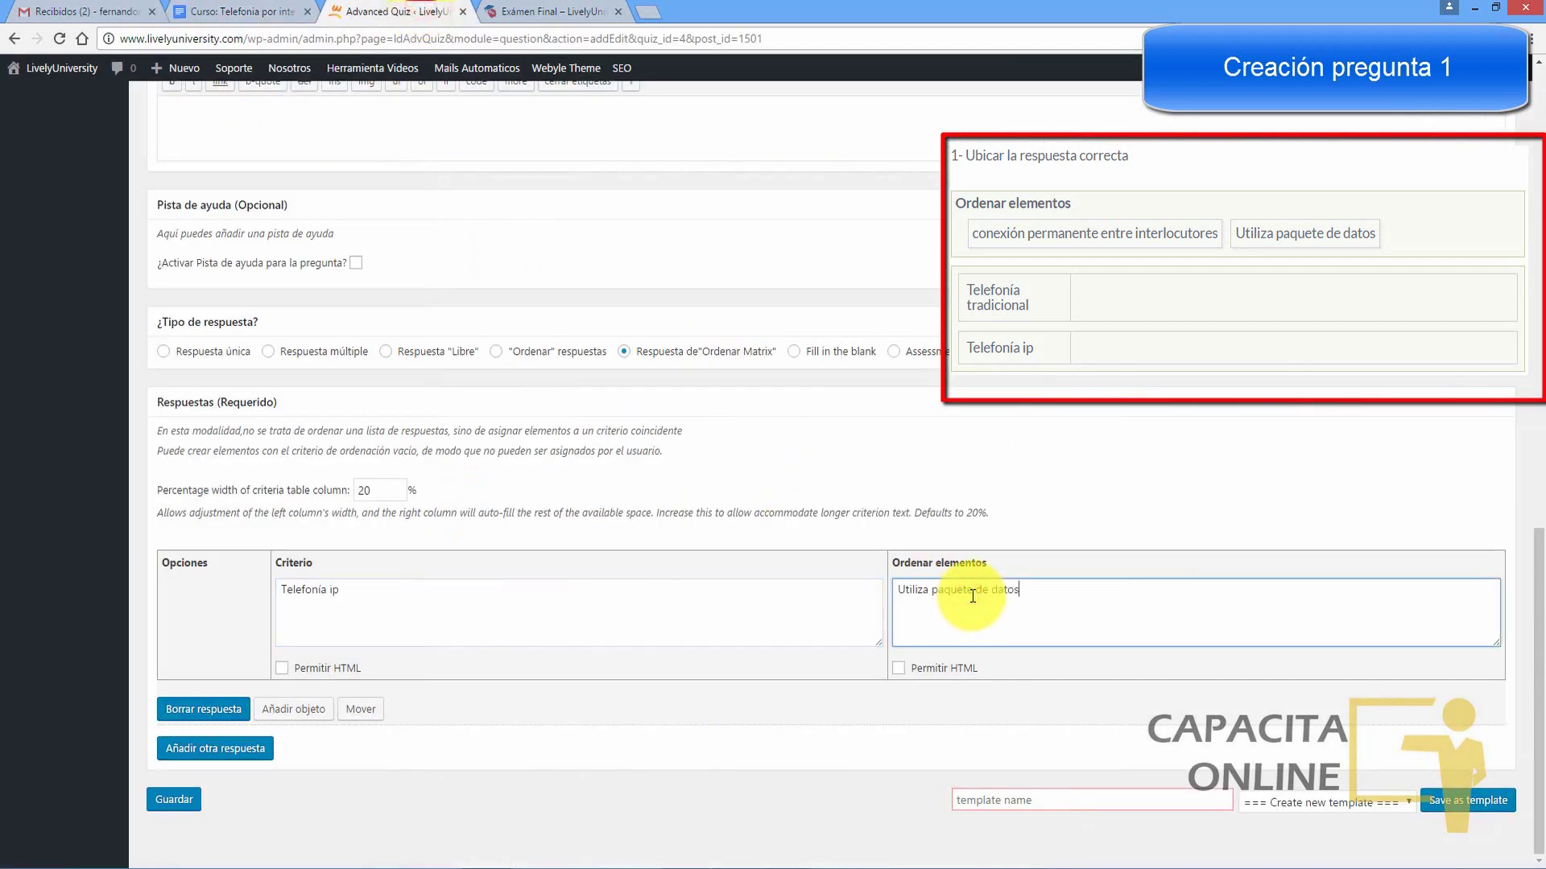
Step: Add a second matrix answer with criterion "Telefonía tradicional" and sort element "conexión permanente entre interlocutores", copied from the outline
{"action": "left_click", "coordinate": [228, 757]}
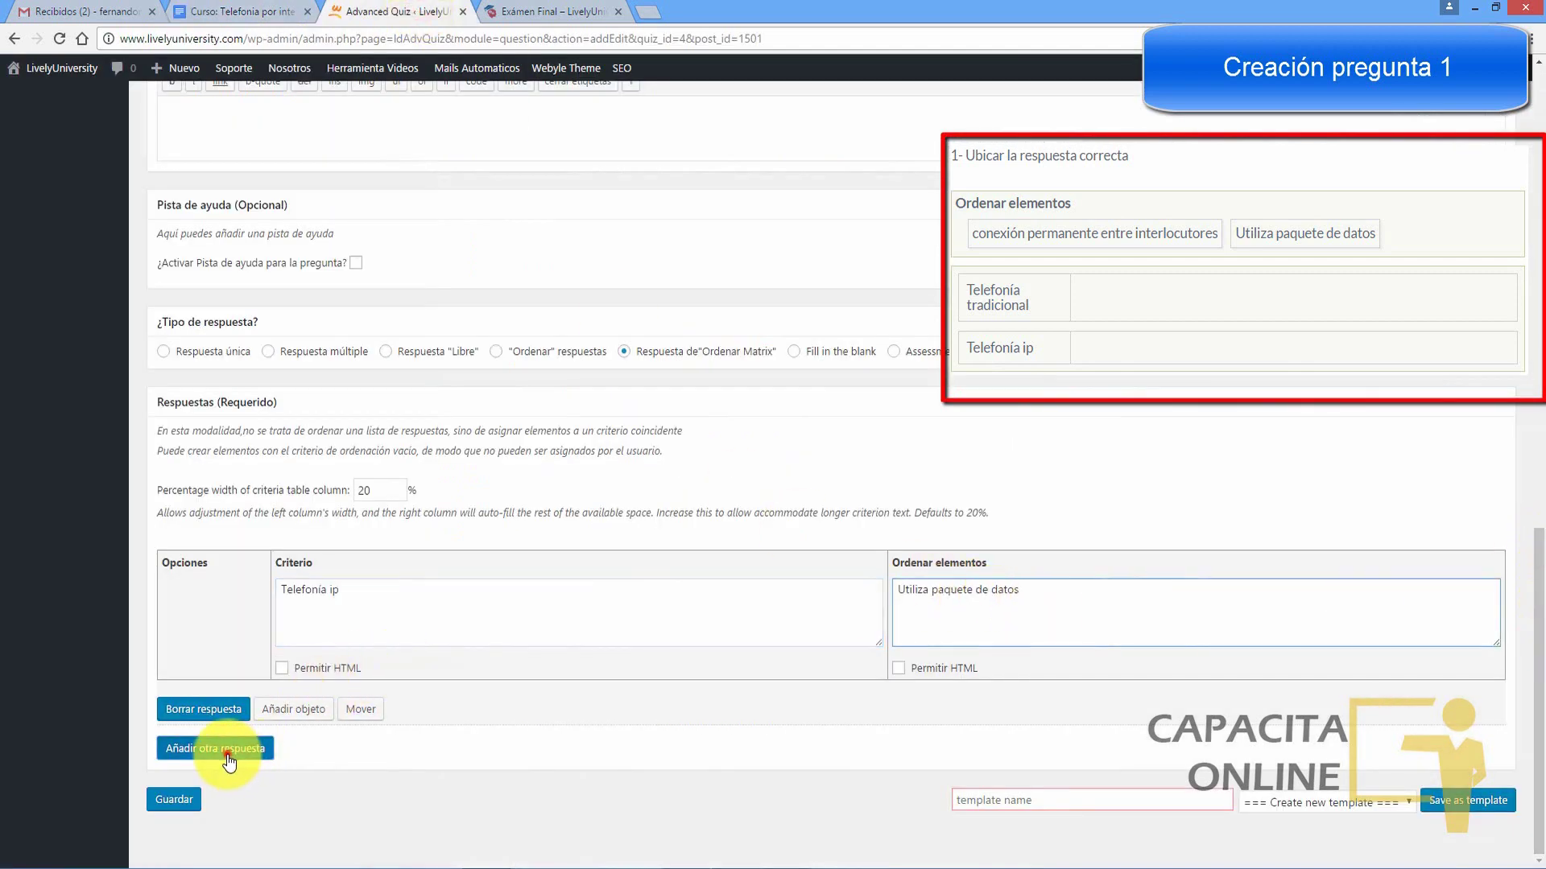
{"action": "key", "text": "ctrl+shift+Tab"}
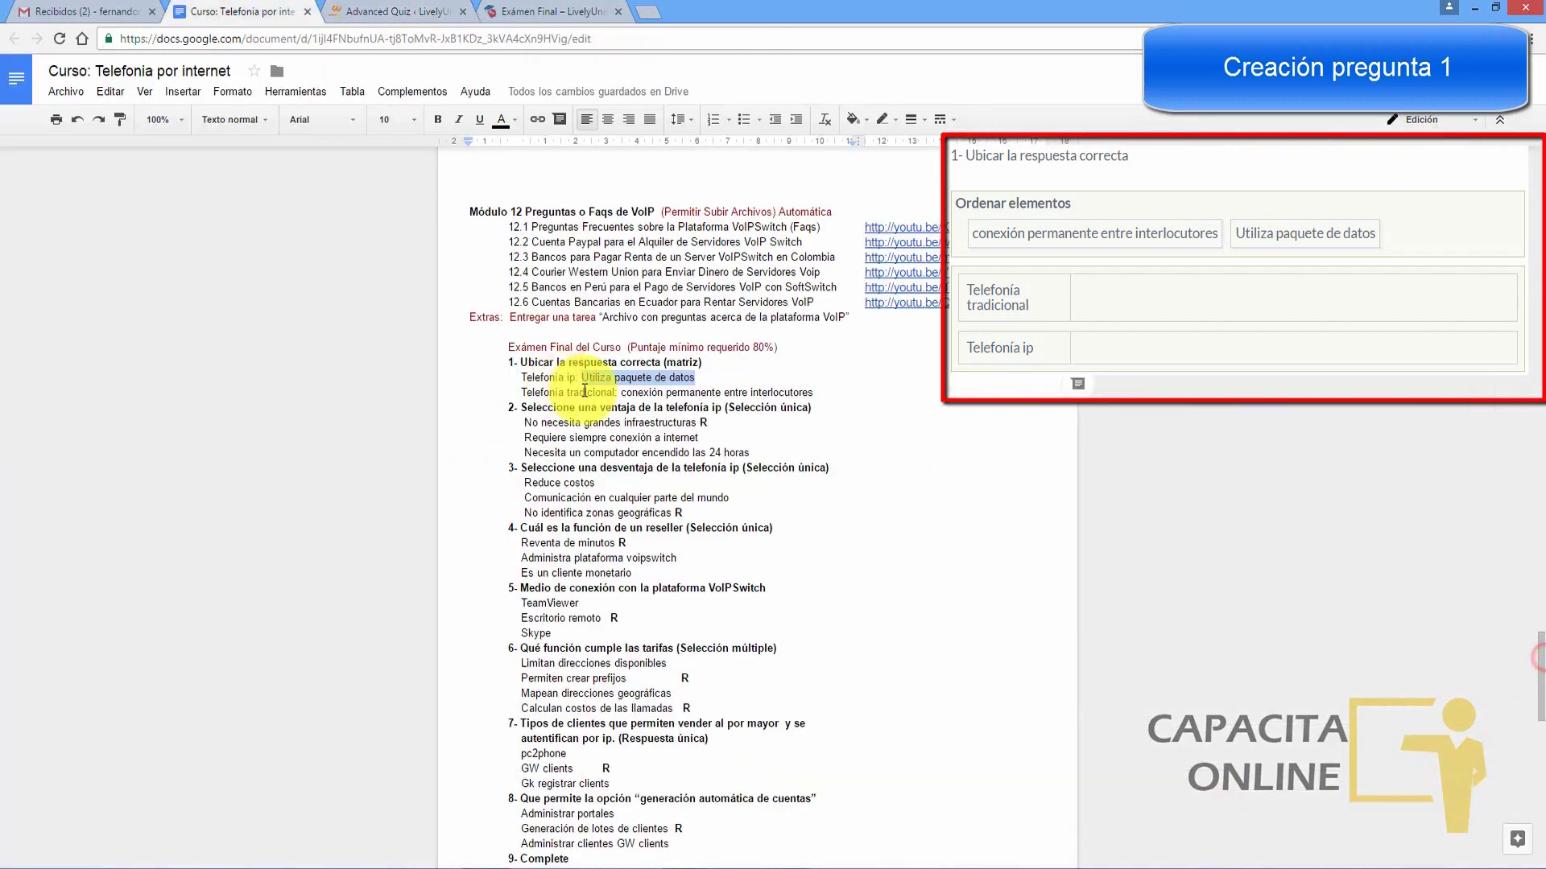
{"action": "left_click_drag", "start_coordinate": [615, 392], "coordinate": [515, 392]}
{"action": "key", "text": "ctrl+c"}
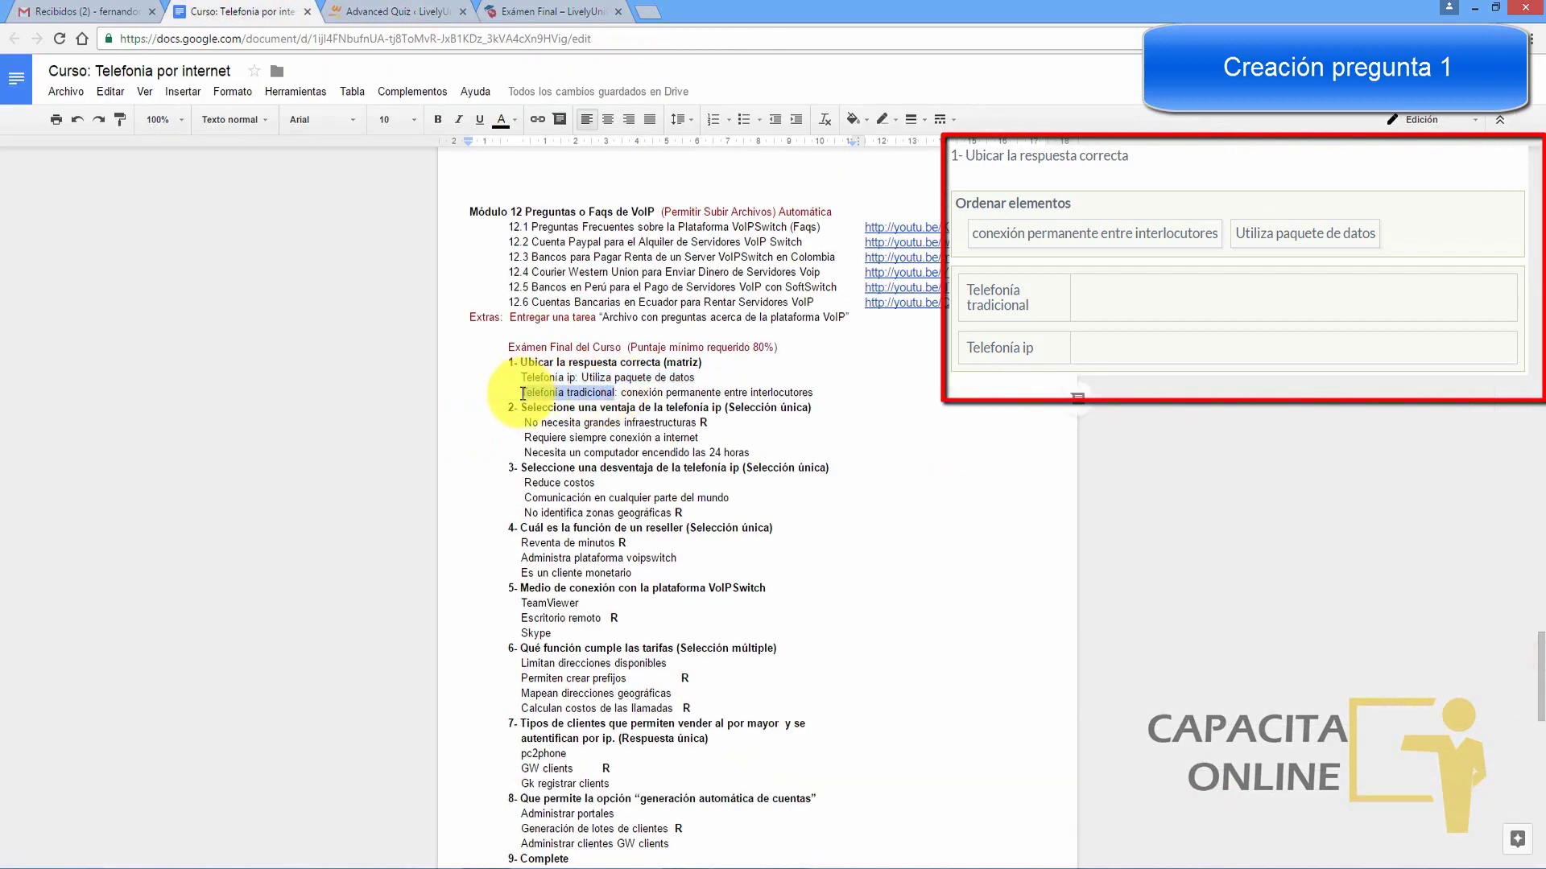
{"action": "key", "text": "ctrl+Tab"}
{"action": "left_click", "coordinate": [479, 628]}
{"action": "key", "text": "ctrl+v"}
{"action": "key", "text": "ctrl+shift+Tab"}
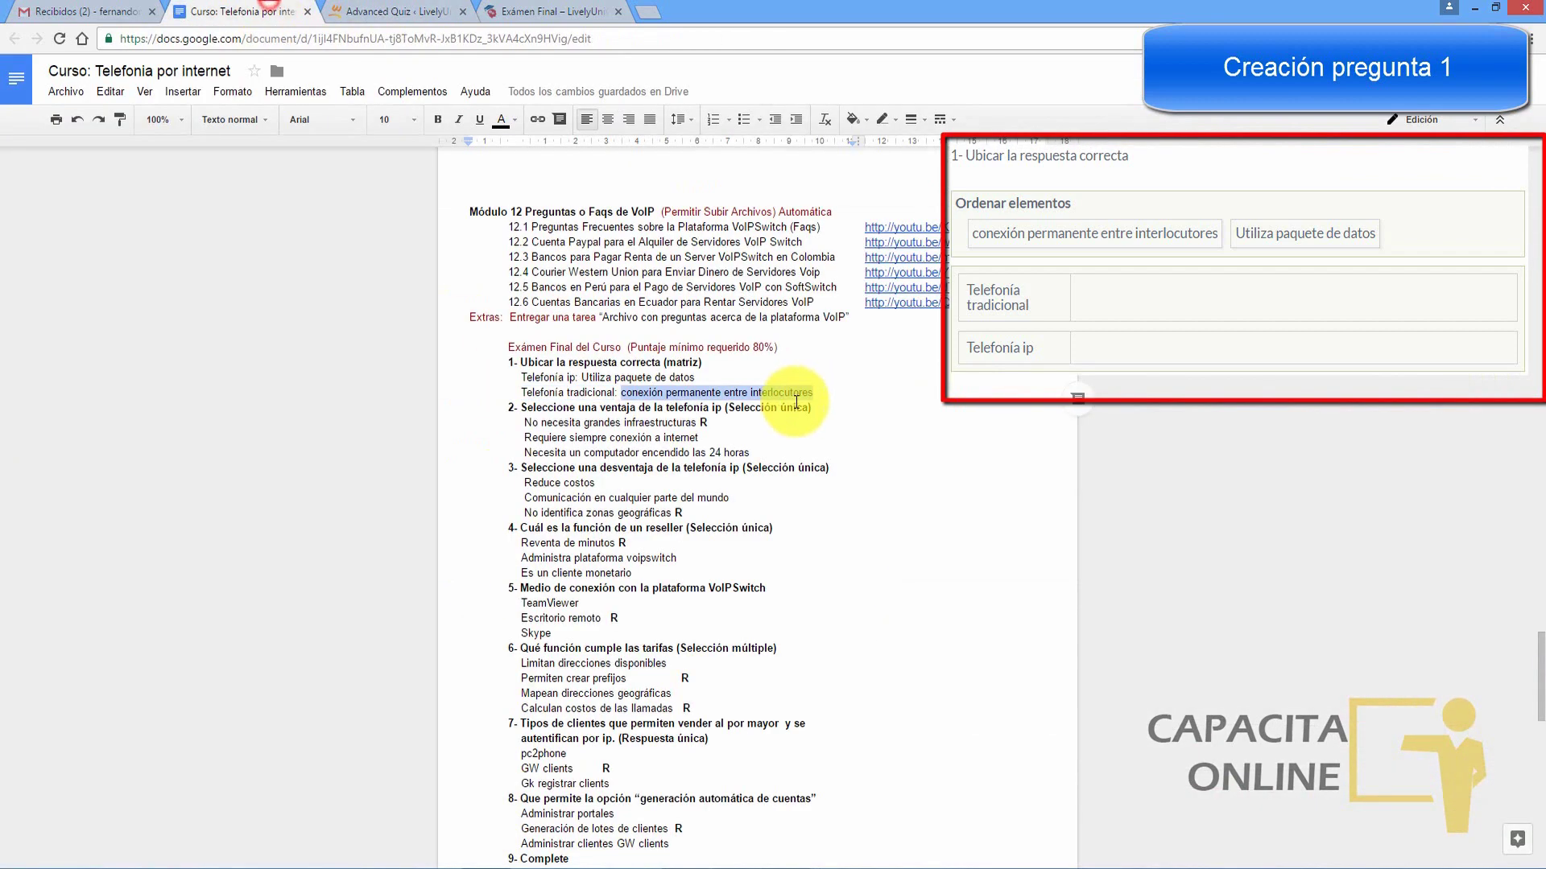
{"action": "key", "text": "ctrl+Tab"}
{"action": "left_click", "coordinate": [1071, 602]}
{"action": "key", "text": "ctrl+v"}
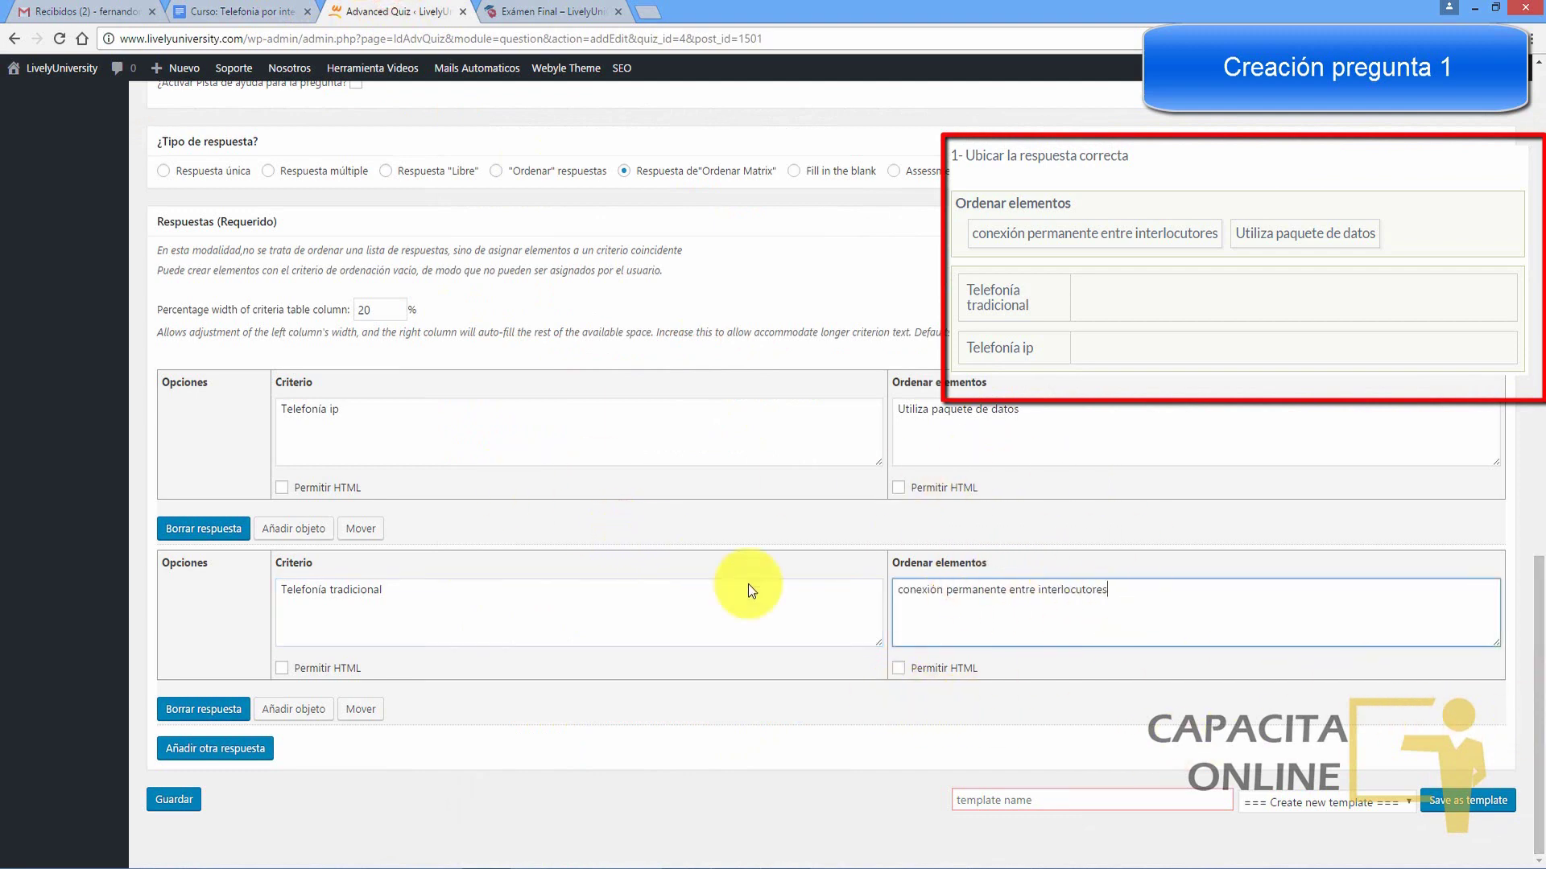
Step: Save the first question and start another one from the quiz's questions overview
{"action": "left_click", "coordinate": [184, 801]}
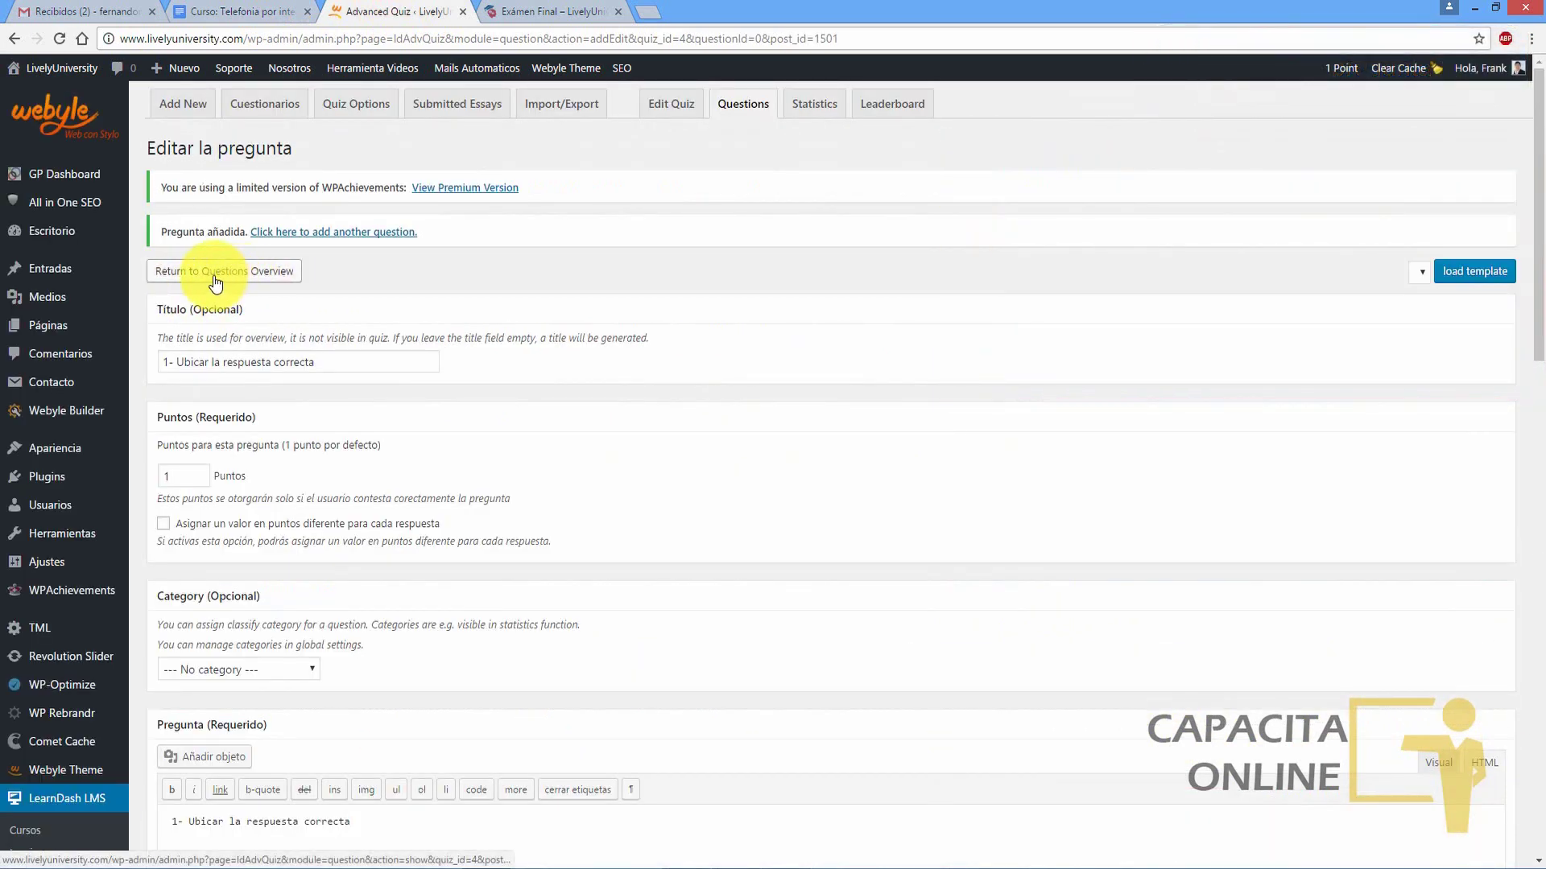
{"action": "left_click", "coordinate": [213, 277]}
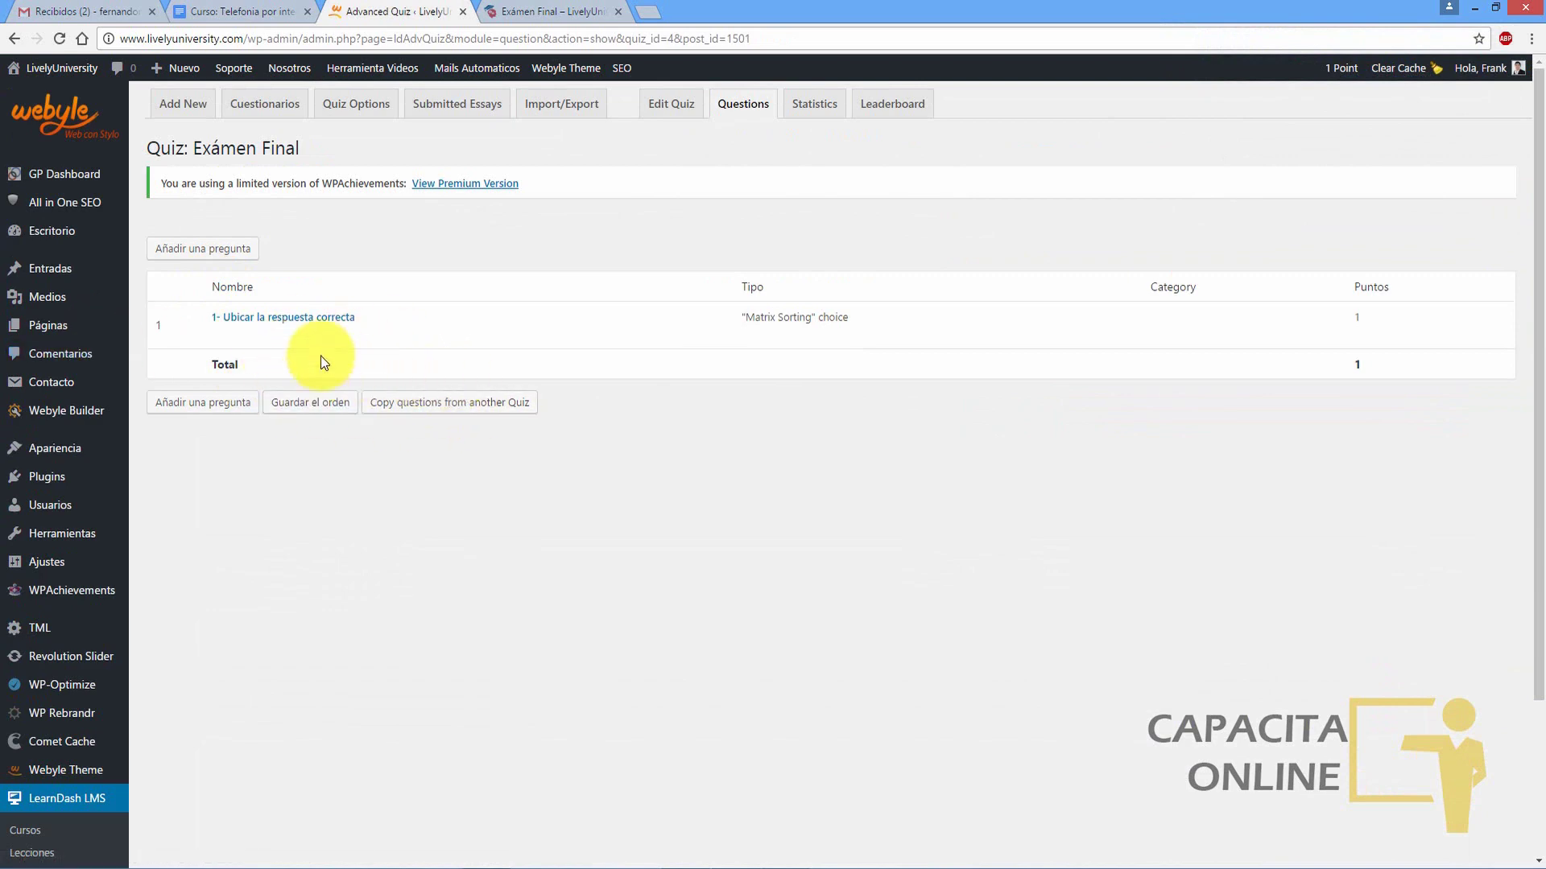
{"action": "left_click", "coordinate": [207, 250]}
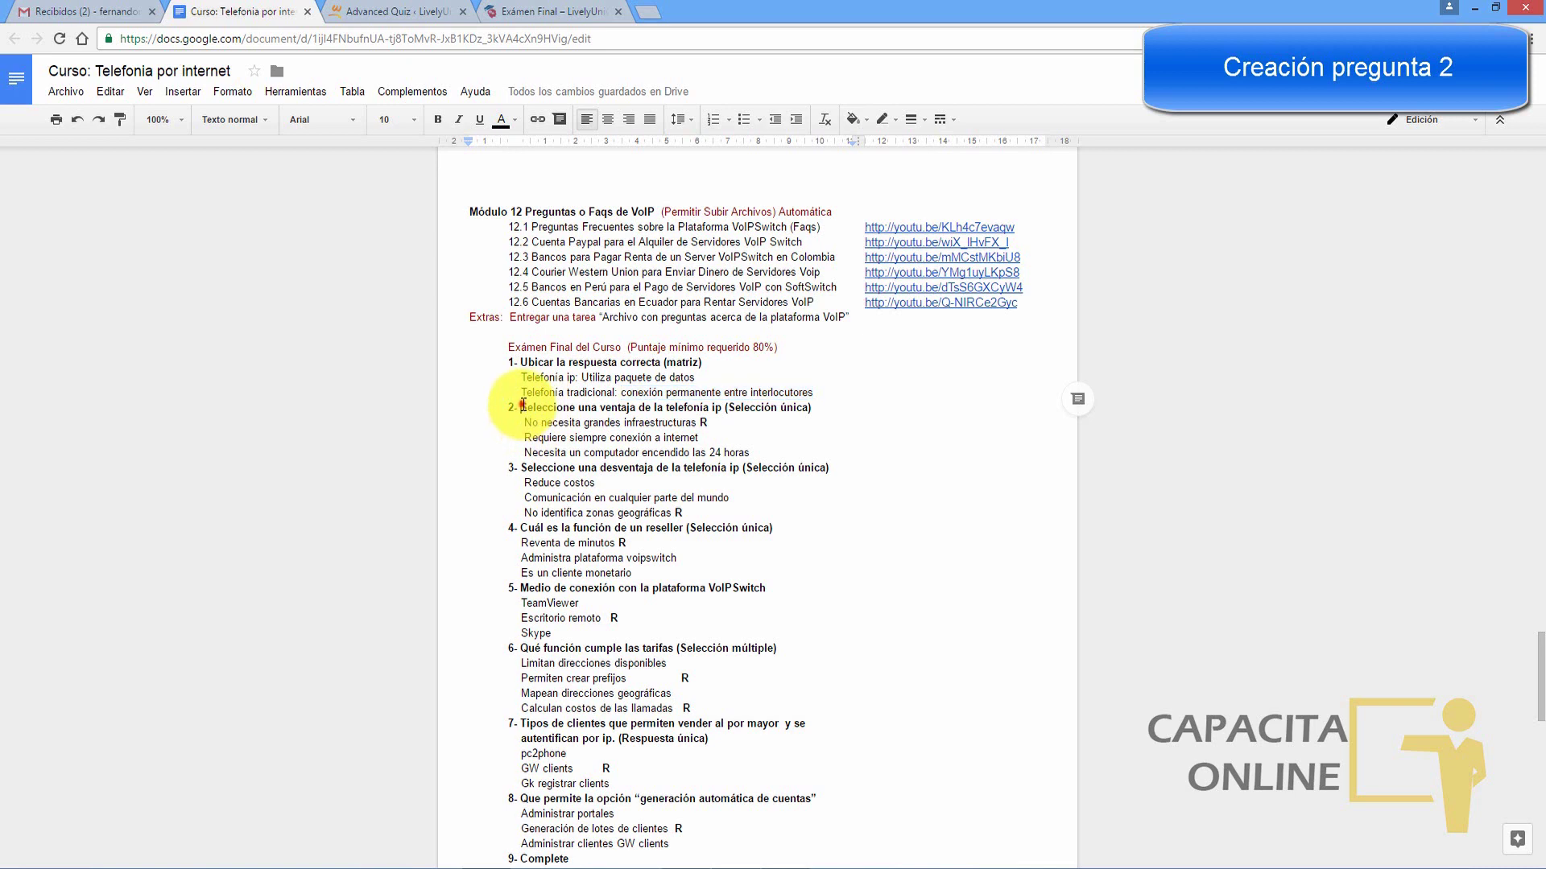
Step: Copy "2- Seleccione una ventaja de la telefonía ip" from the course outline into the new question's title and question text
{"action": "left_click", "coordinate": [519, 407]}
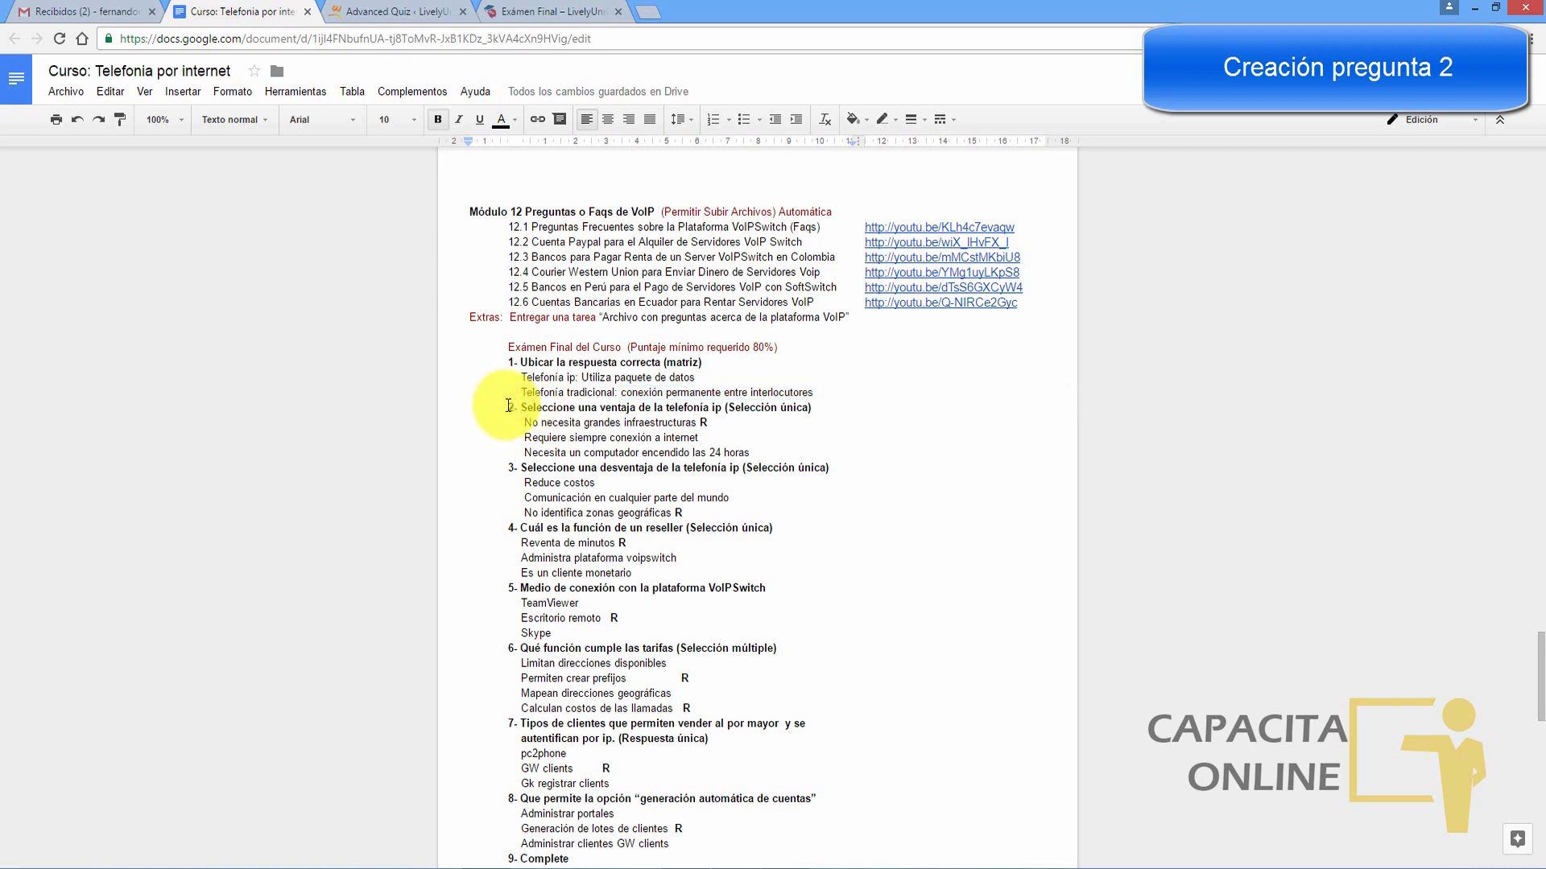
{"action": "left_click_drag", "start_coordinate": [508, 405], "coordinate": [779, 412]}
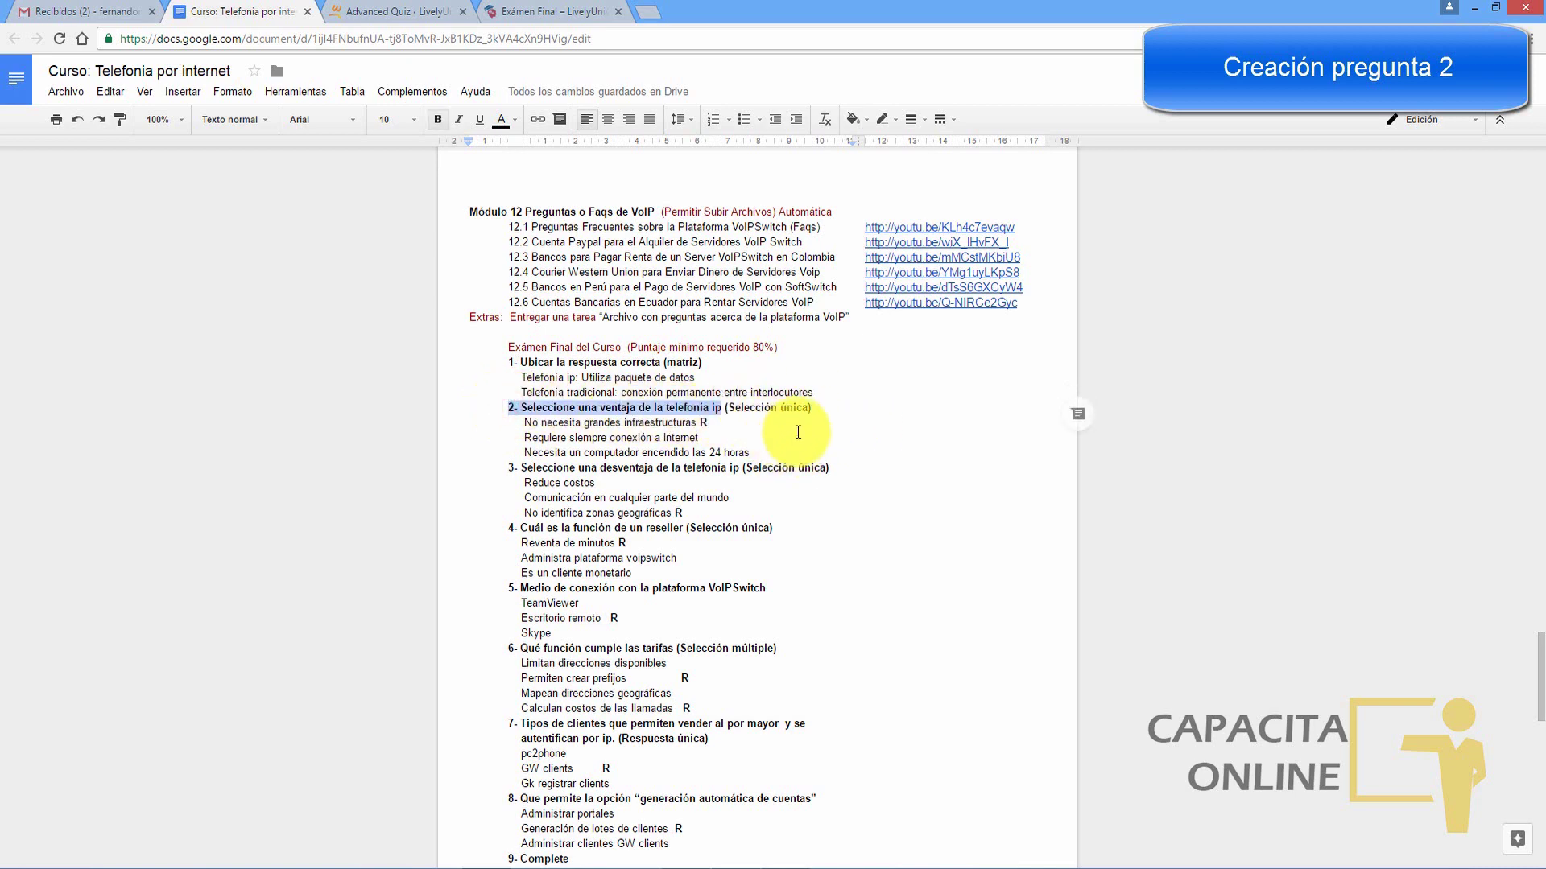
{"action": "left_click", "coordinate": [375, 13]}
{"action": "type", "text": "2.- Seleccione una ventaja de la telefonía IP"}
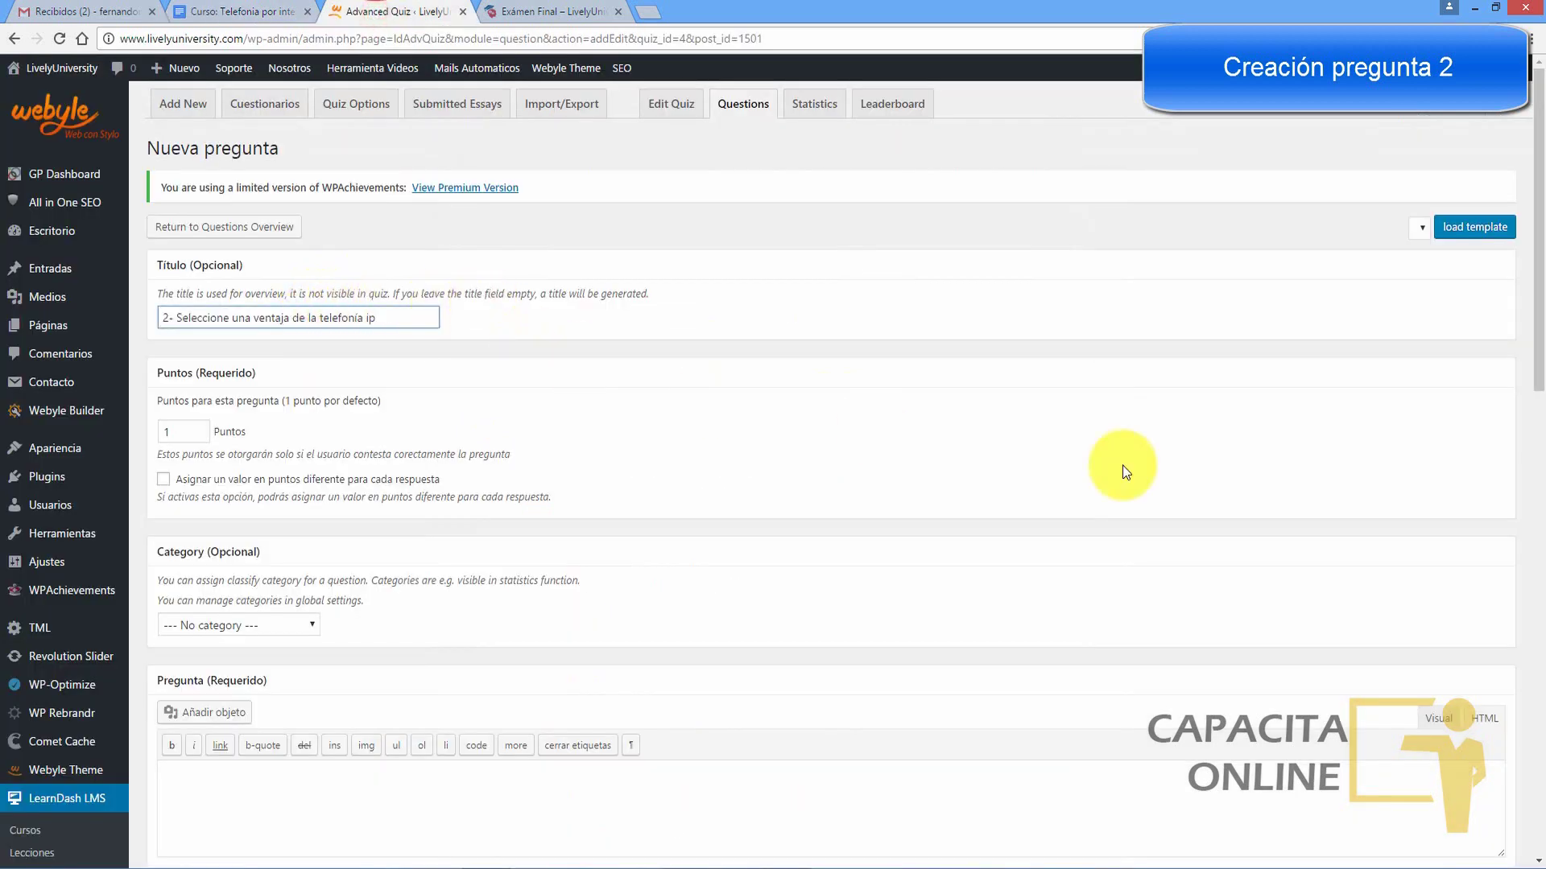
{"action": "left_click_drag", "start_coordinate": [1538, 345], "coordinate": [1540, 515]}
{"action": "left_click", "coordinate": [358, 322]}
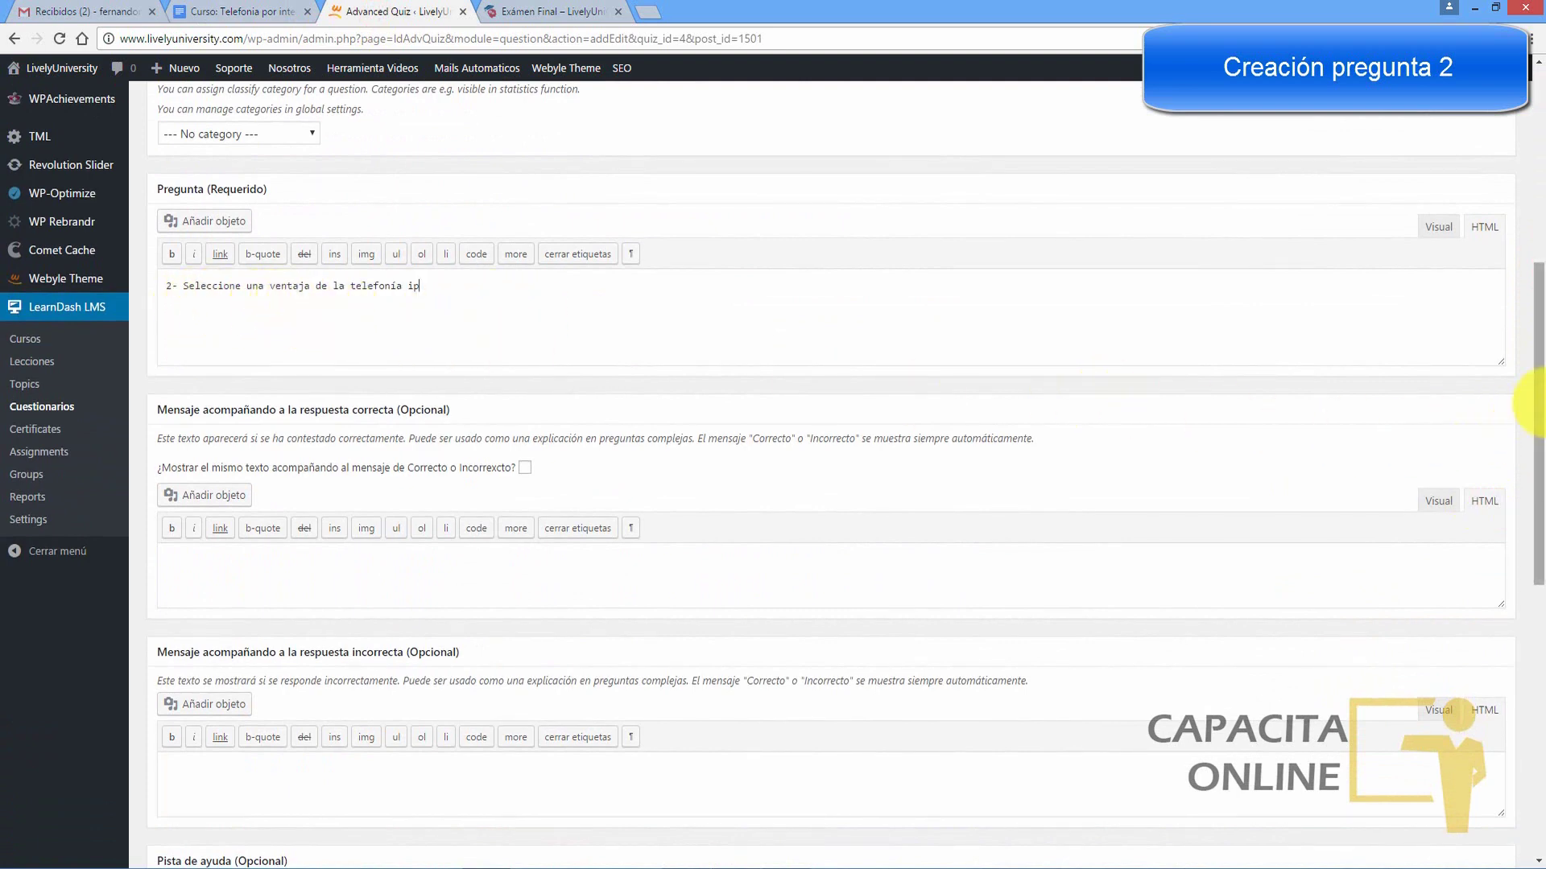
Step: Keep the single-answer type for question 2 and add two more answer rows to match the three options in the outline
{"action": "left_click_drag", "start_coordinate": [1536, 403], "coordinate": [1533, 668]}
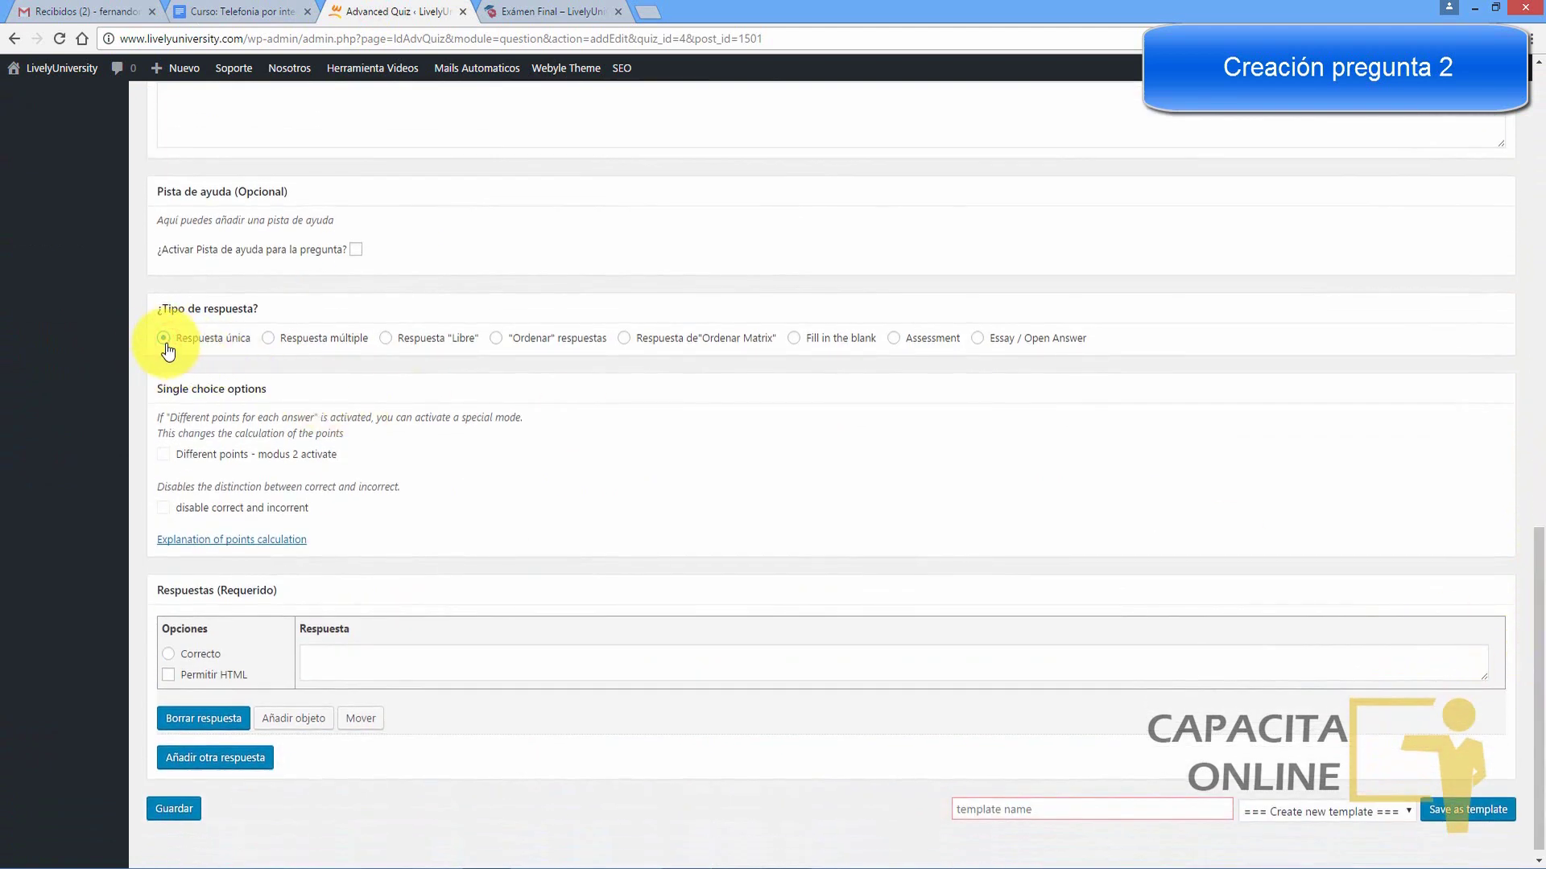
{"action": "left_click", "coordinate": [274, 12]}
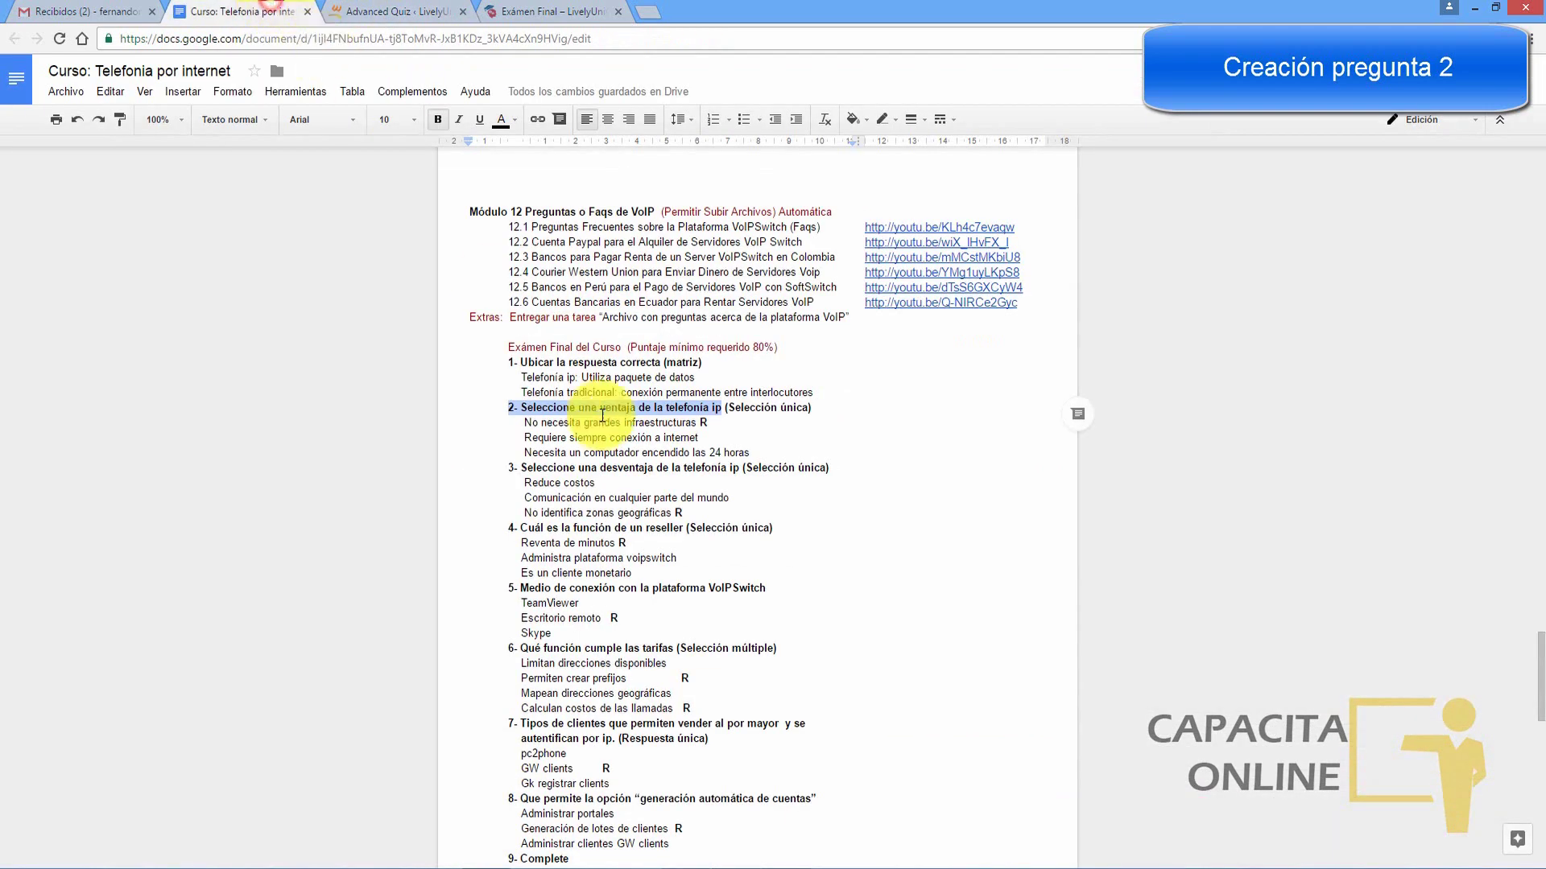
{"action": "left_click_drag", "start_coordinate": [523, 424], "coordinate": [745, 457]}
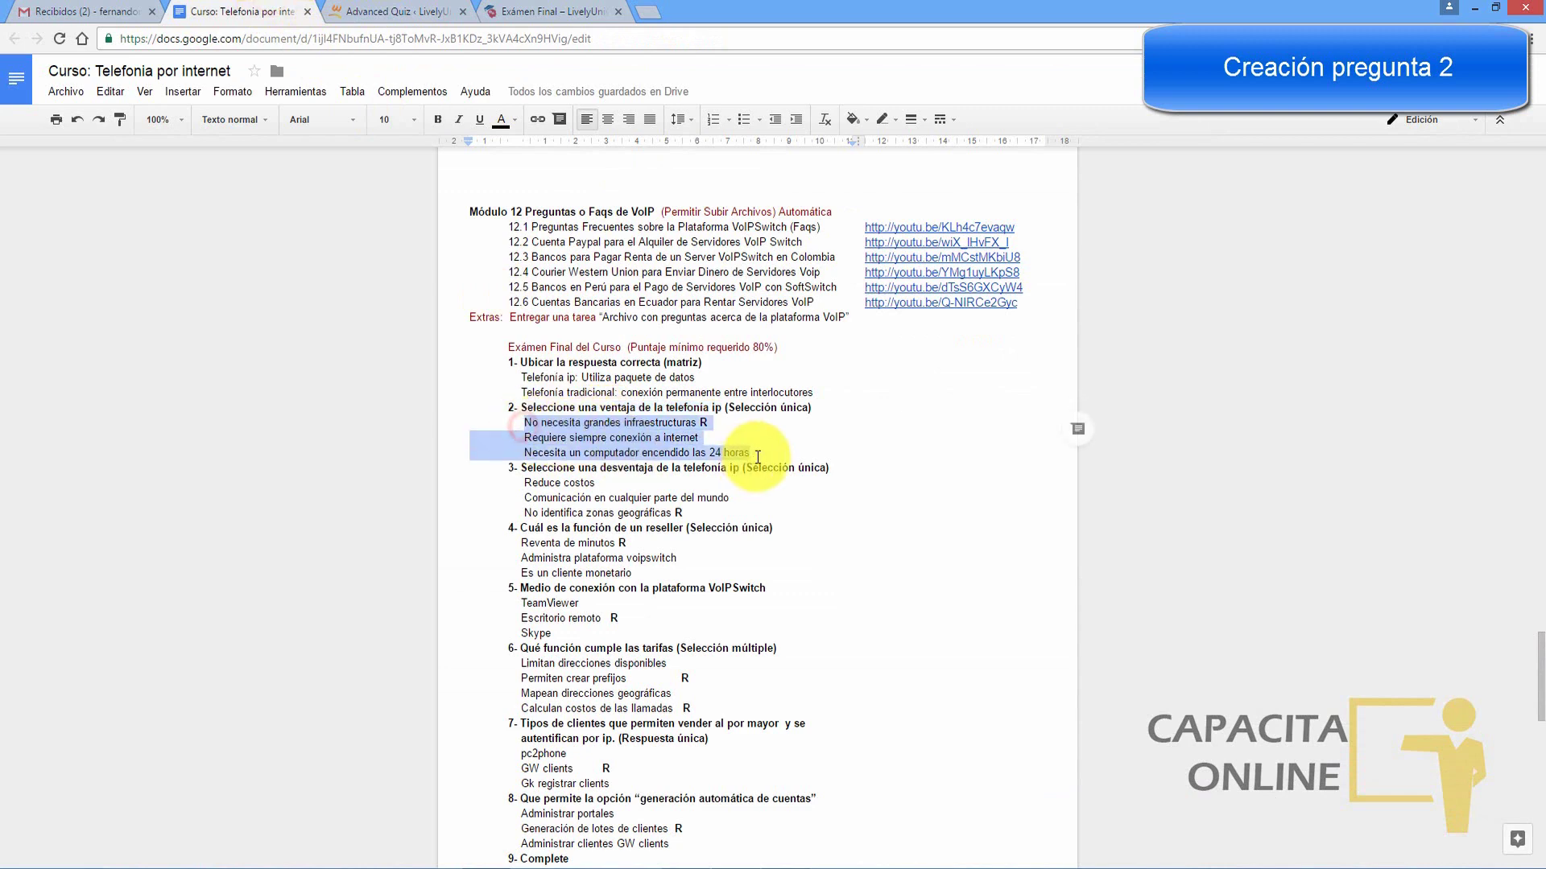
{"action": "left_click", "coordinate": [376, 12]}
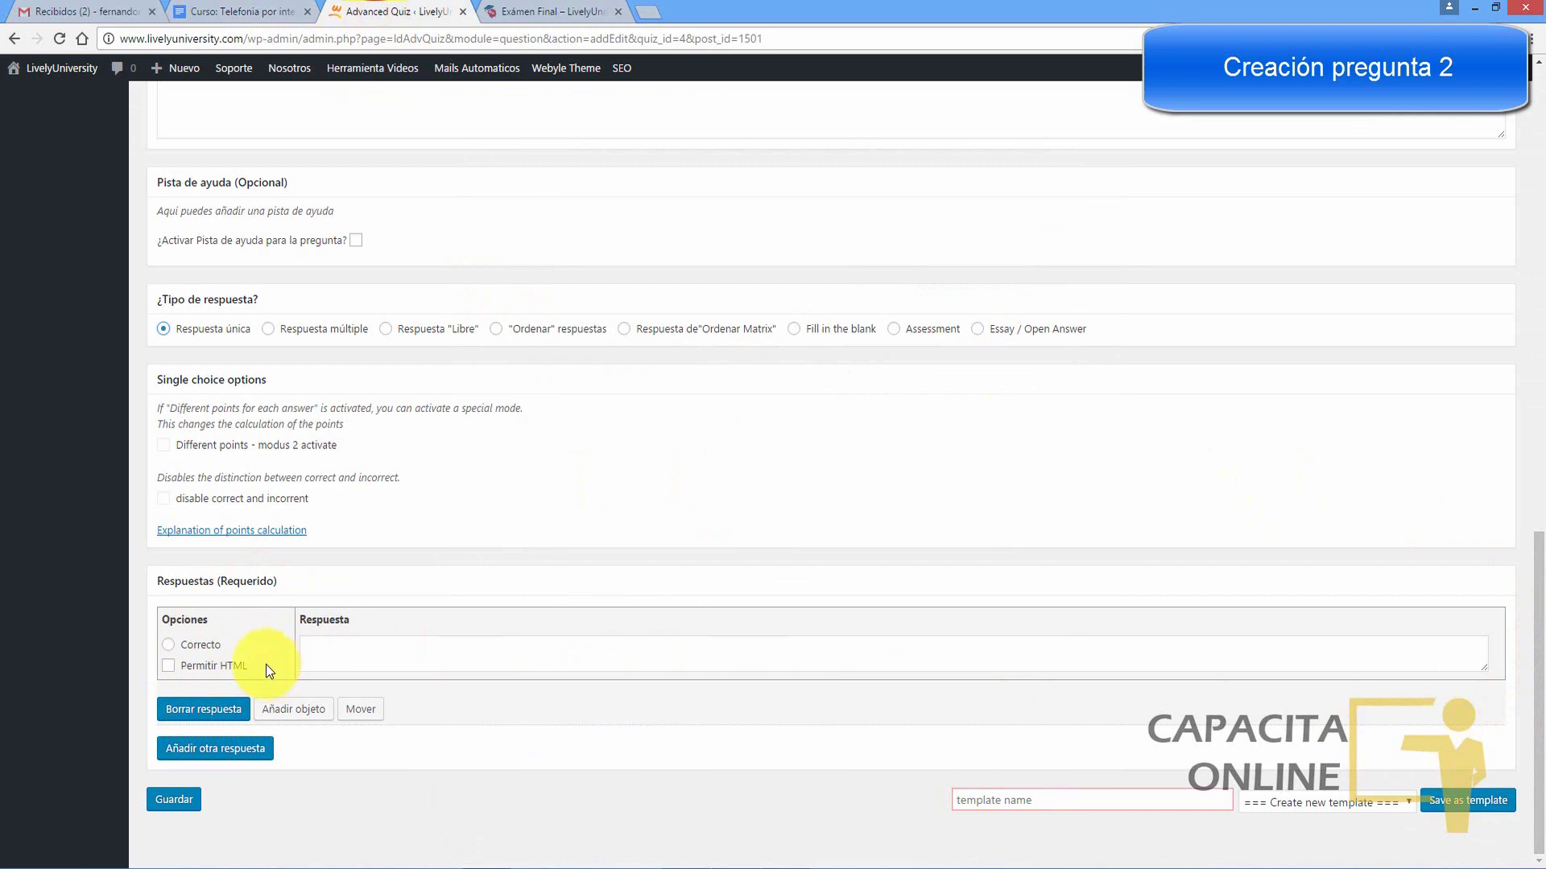
{"action": "left_click", "coordinate": [227, 749]}
{"action": "scroll", "coordinate": [1522, 677], "scroll_direction": "down", "scroll_amount": 2}
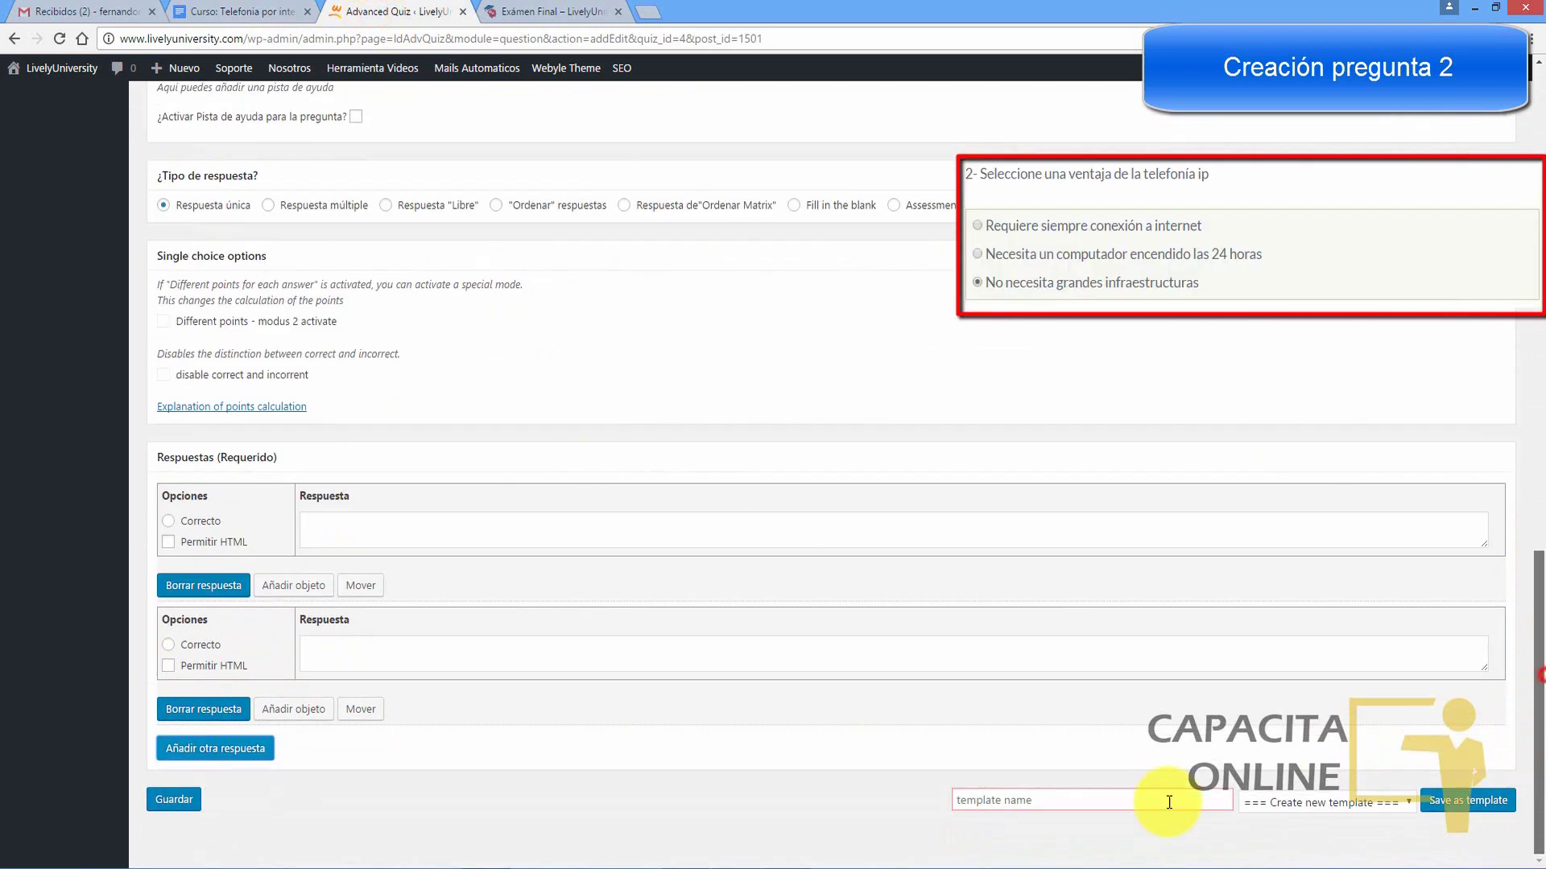
{"action": "left_click", "coordinate": [252, 751]}
Step: Copy "No necesita grandes infraestructuras" from the course outline into the first answer of question 2
{"action": "key", "text": "ctrl+shift+Tab"}
{"action": "left_click", "coordinate": [658, 453]}
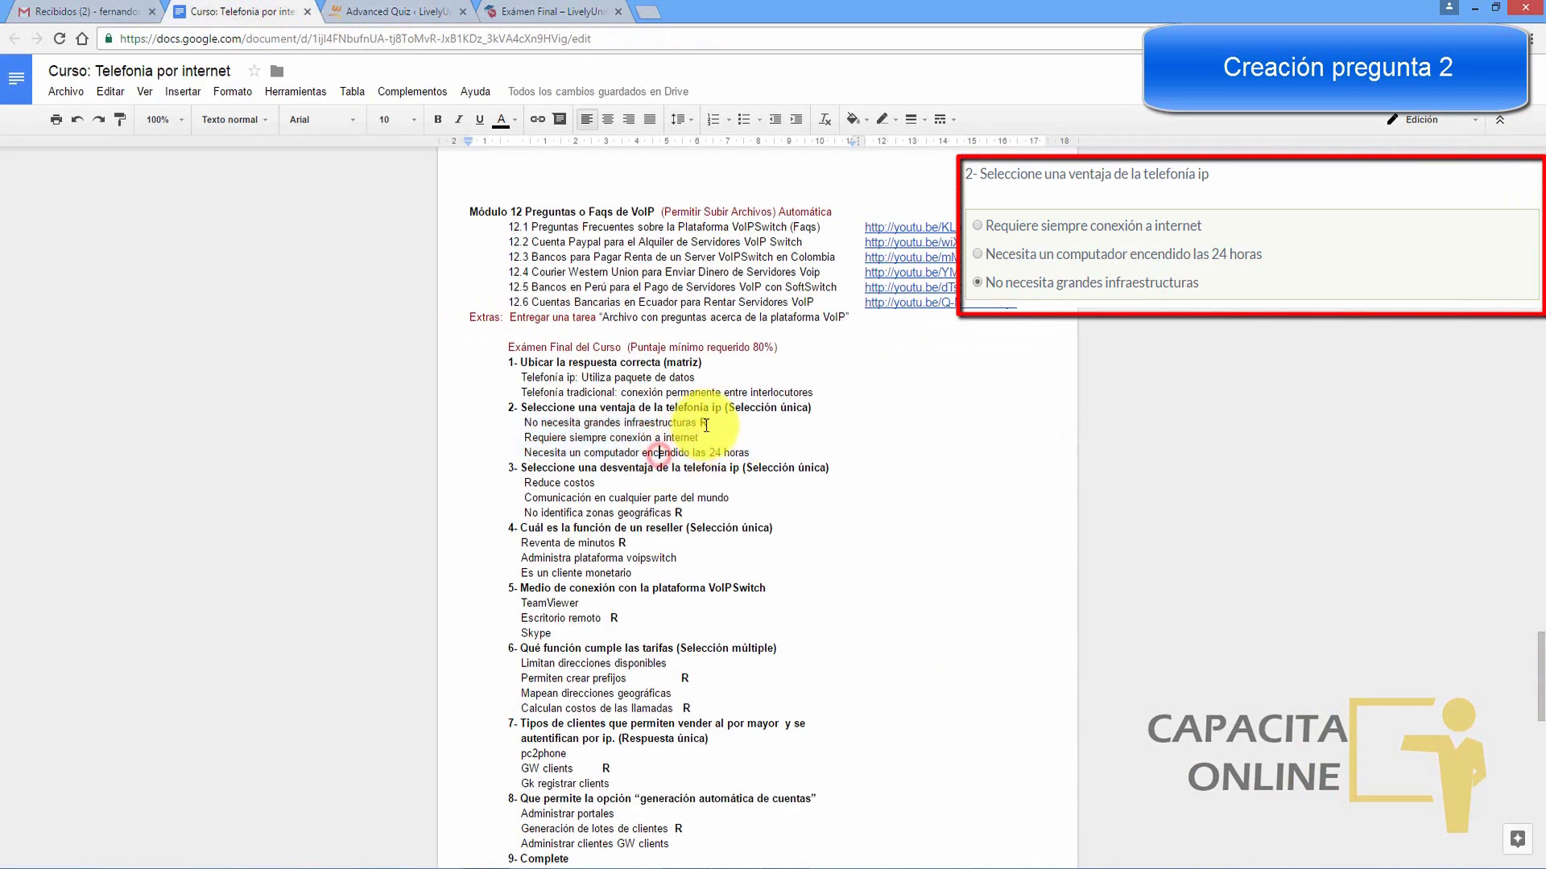
{"action": "left_click_drag", "start_coordinate": [696, 424], "coordinate": [531, 424]}
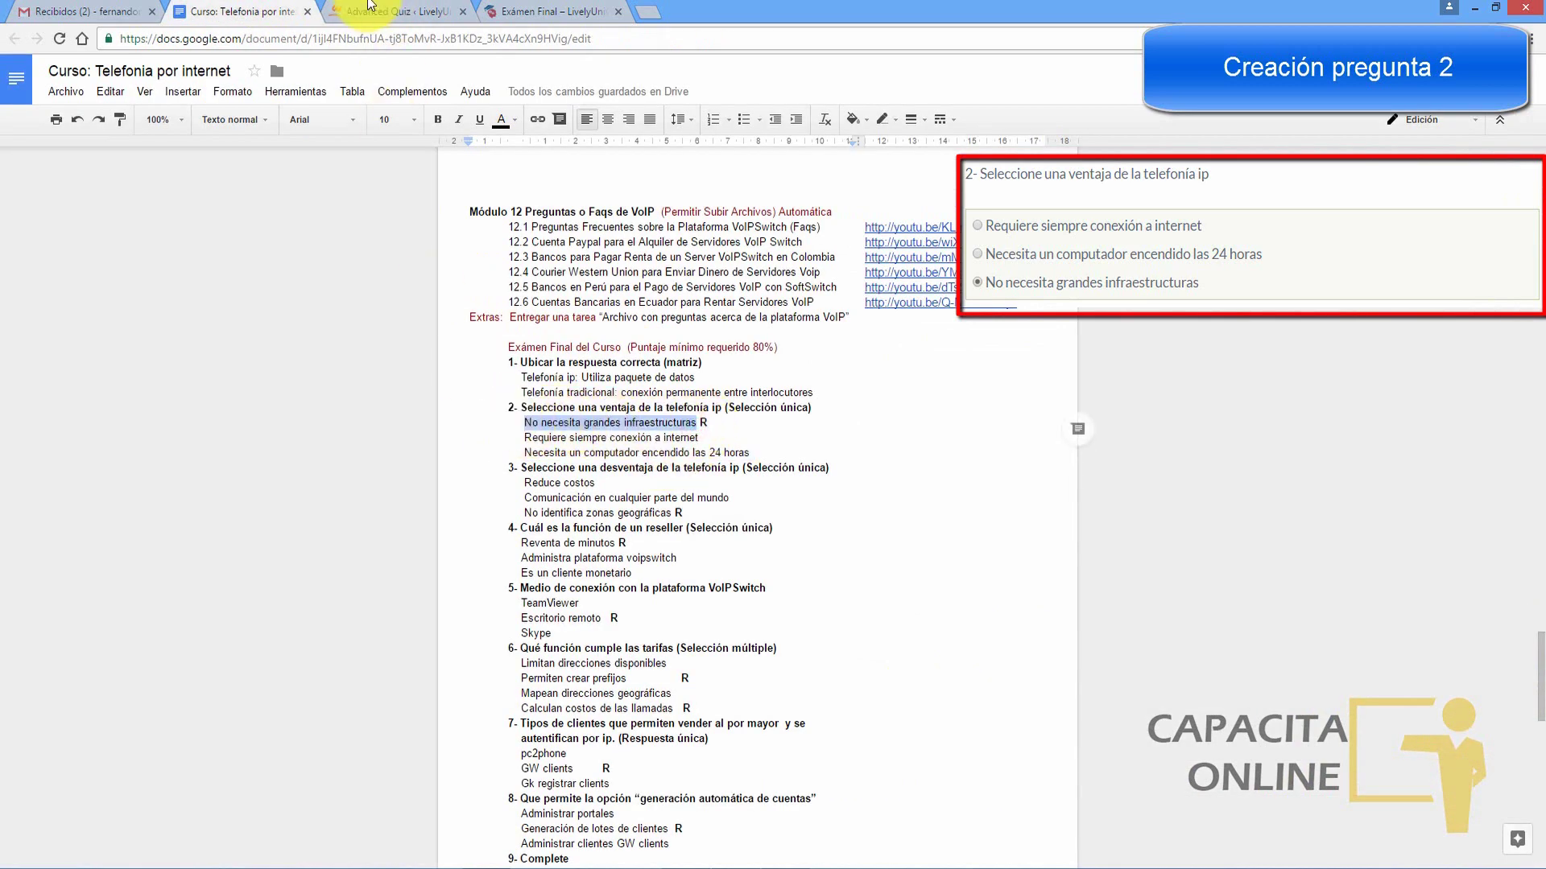
{"action": "key", "text": "ctrl+Tab"}
{"action": "left_click", "coordinate": [395, 404]}
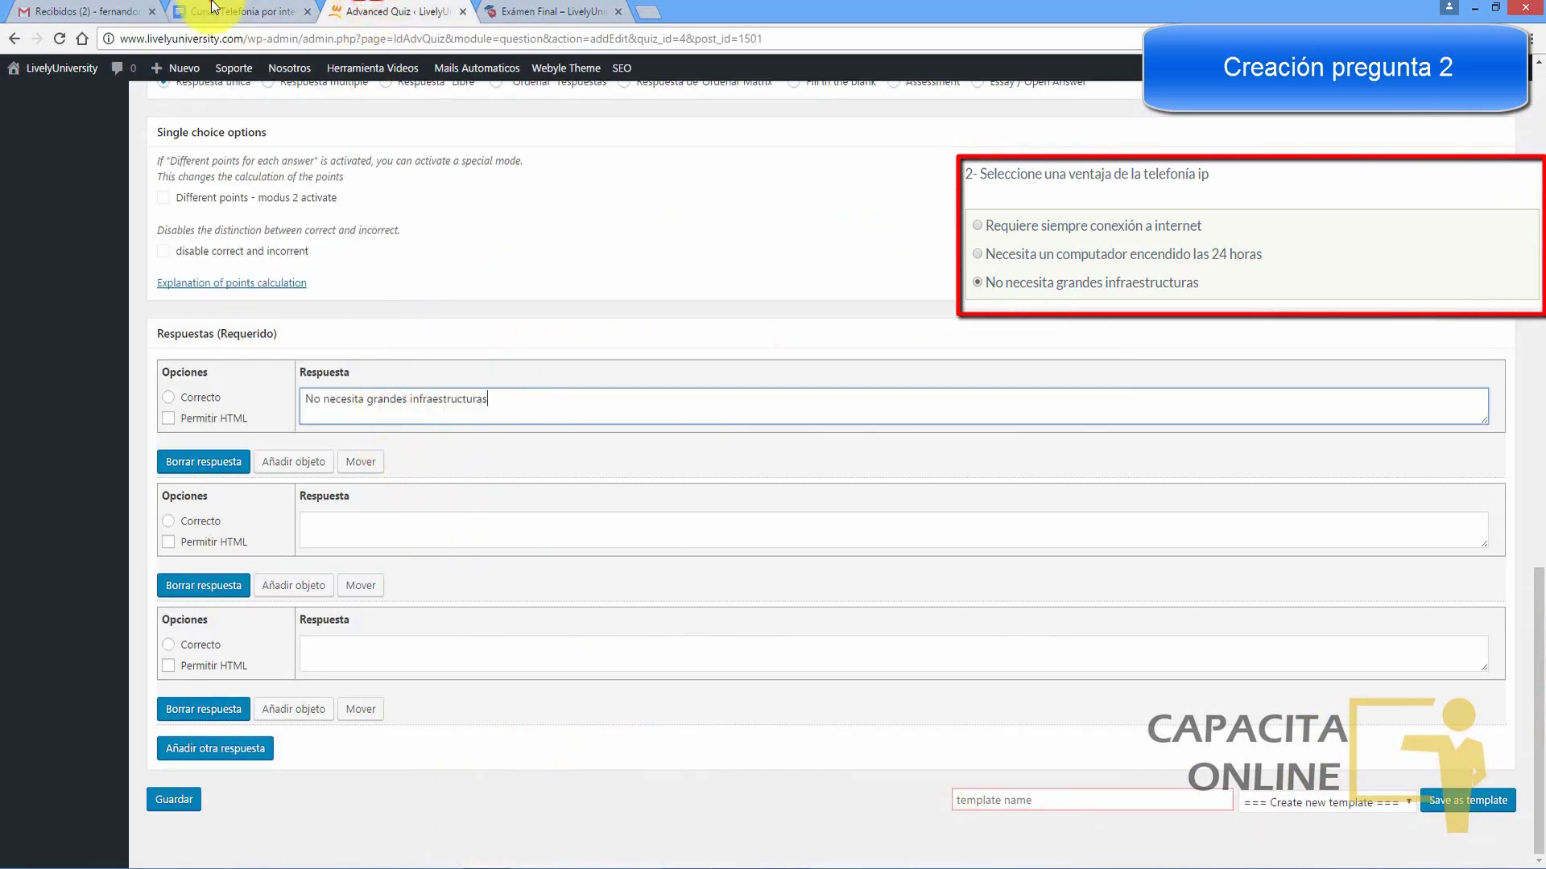
Step: Copy "Requiere siempre conexión a internet" from the course outline into the second answer
{"action": "left_click", "coordinate": [213, 8]}
{"action": "left_click_drag", "start_coordinate": [697, 437], "coordinate": [520, 437]}
{"action": "key", "text": "ctrl+c"}
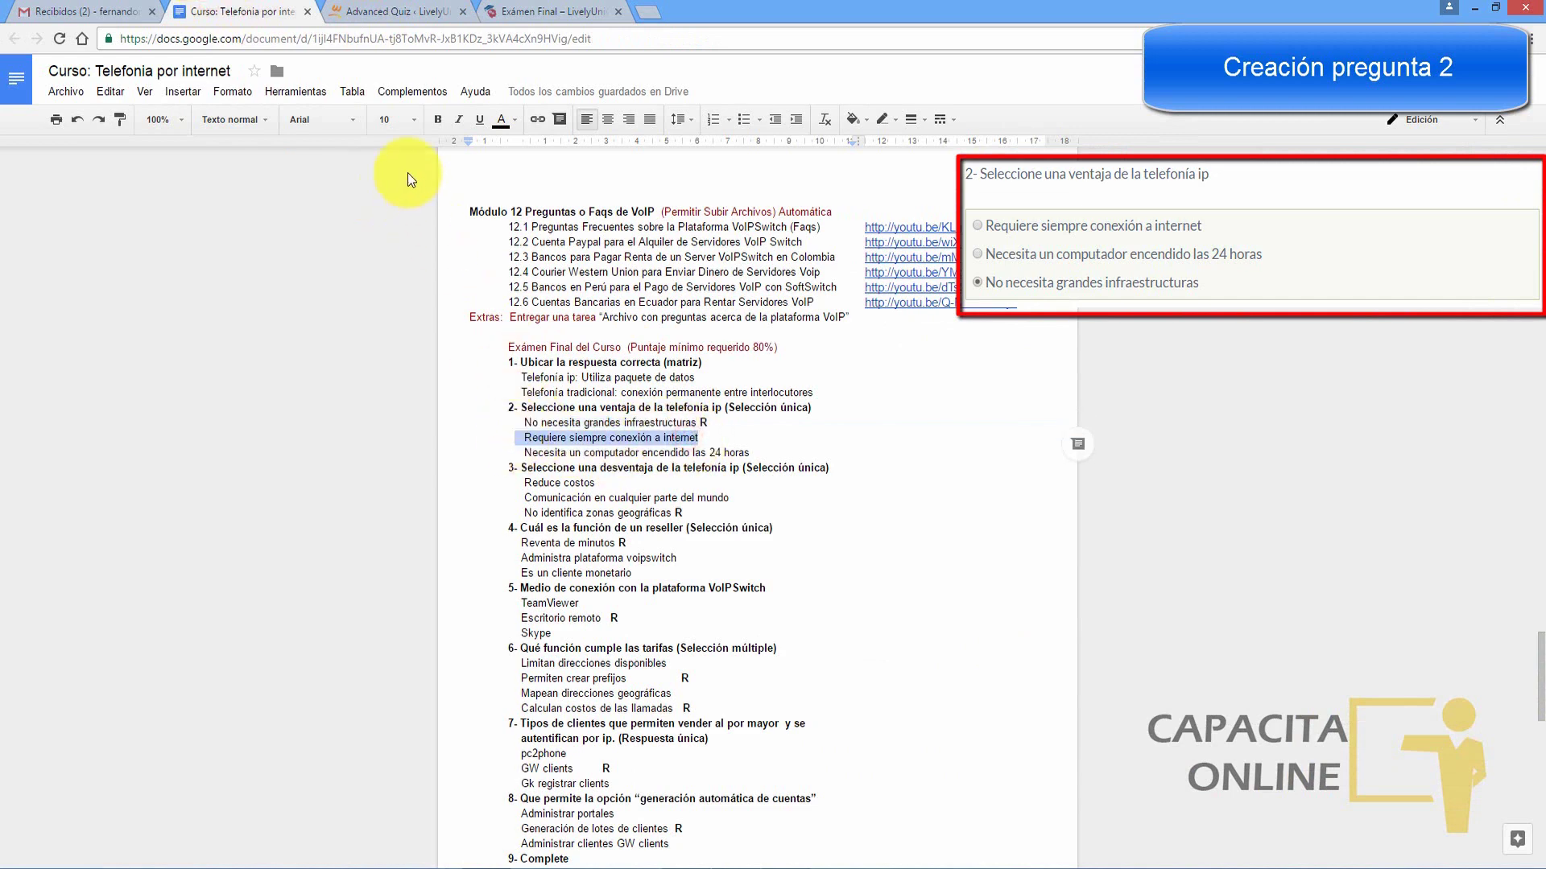
{"action": "left_click", "coordinate": [428, 17]}
{"action": "left_click", "coordinate": [394, 536]}
{"action": "key", "text": "ctrl+v"}
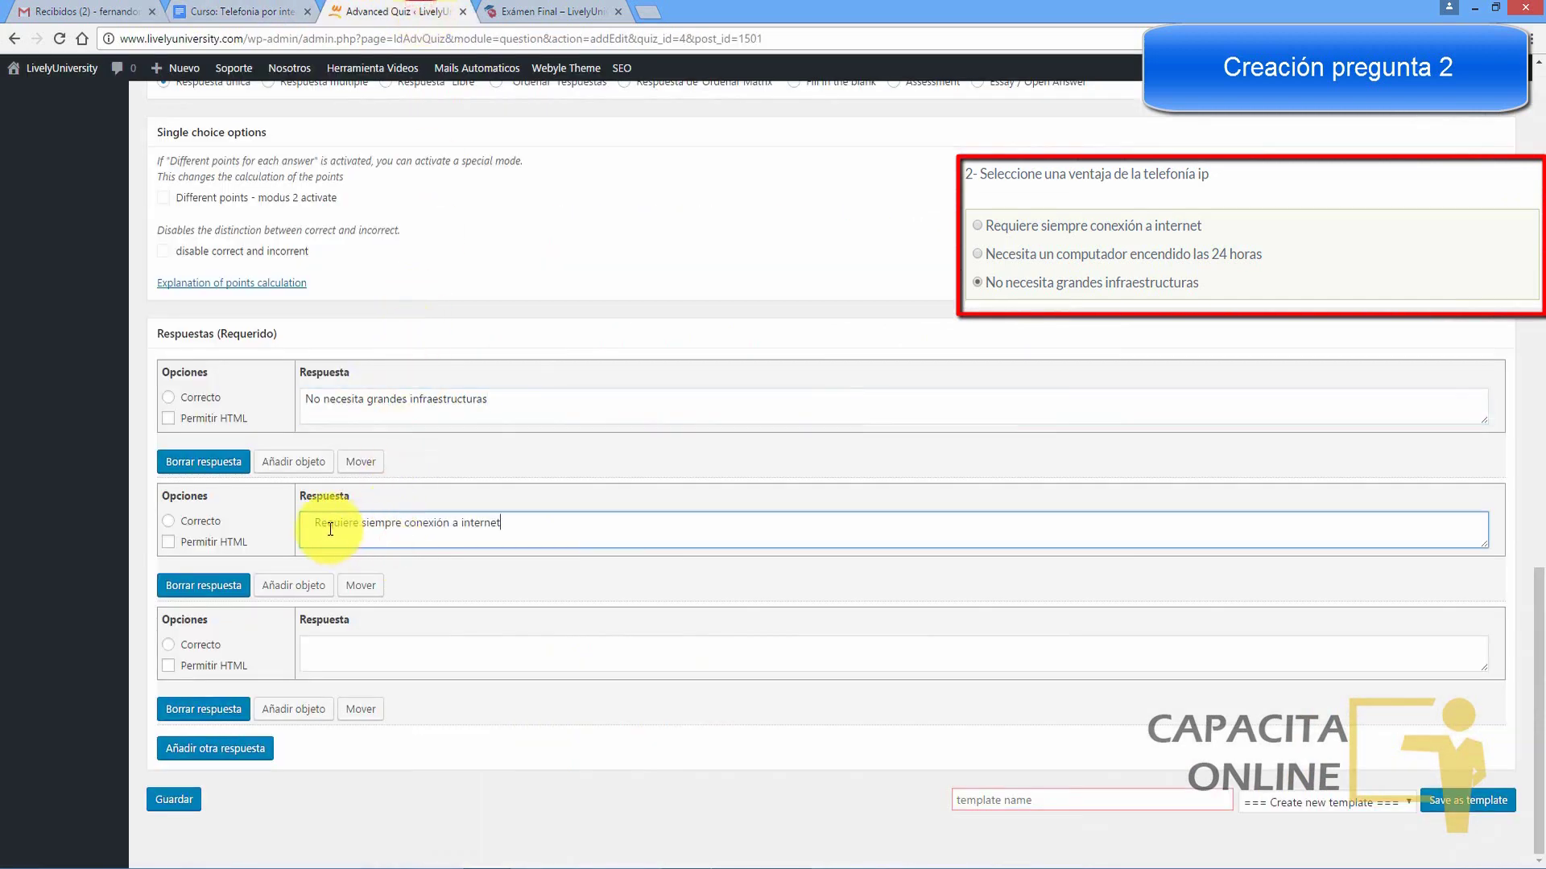
Step: Copy "Necesita un computador encendido las 24 horas" from the course outline into the third answer
{"action": "key", "text": "ctrl+shift+Tab"}
{"action": "left_click_drag", "start_coordinate": [748, 454], "coordinate": [520, 454]}
{"action": "key", "text": "ctrl+c"}
{"action": "key", "text": "ctrl+Tab"}
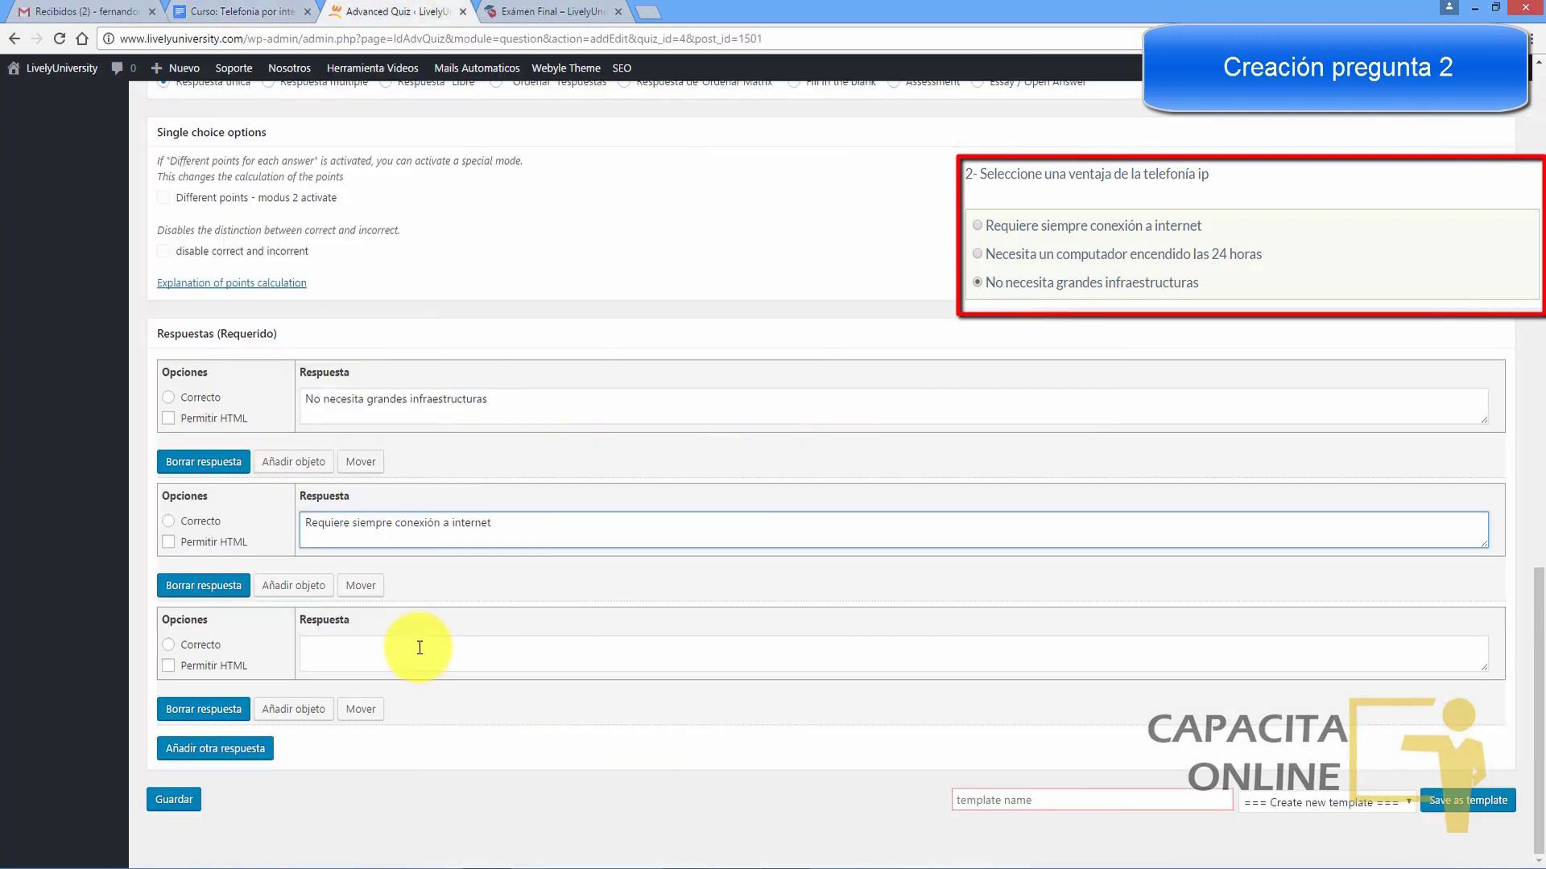
{"action": "left_click", "coordinate": [419, 653]}
{"action": "key", "text": "ctrl+v"}
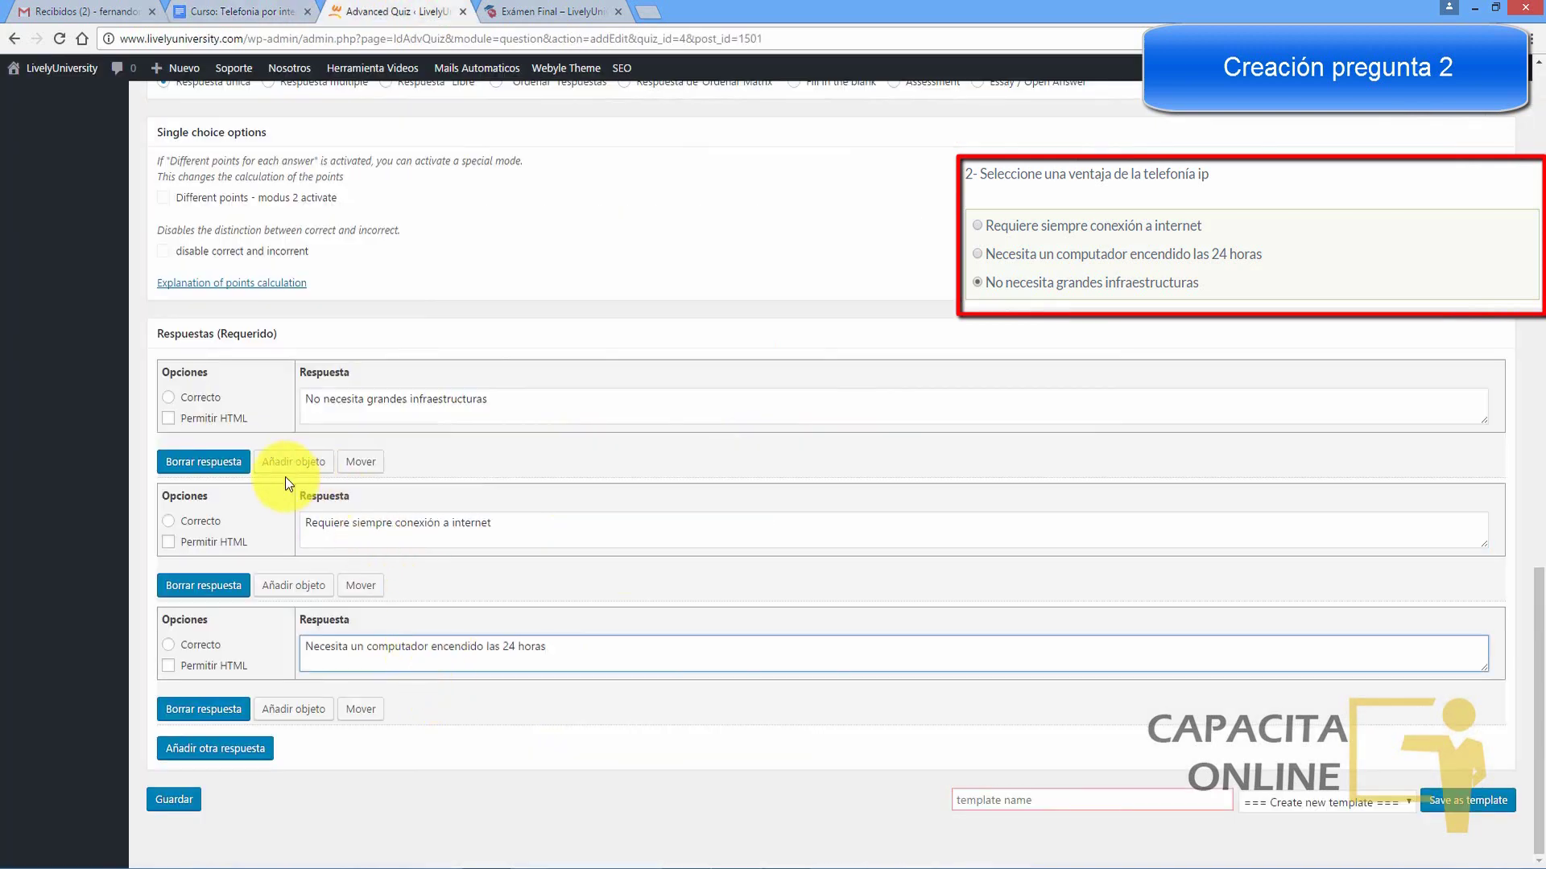
Step: Save question 2 with "No necesita grandes infraestructuras" marked as correct and start another question from the quiz's questions overview
{"action": "left_click", "coordinate": [236, 8]}
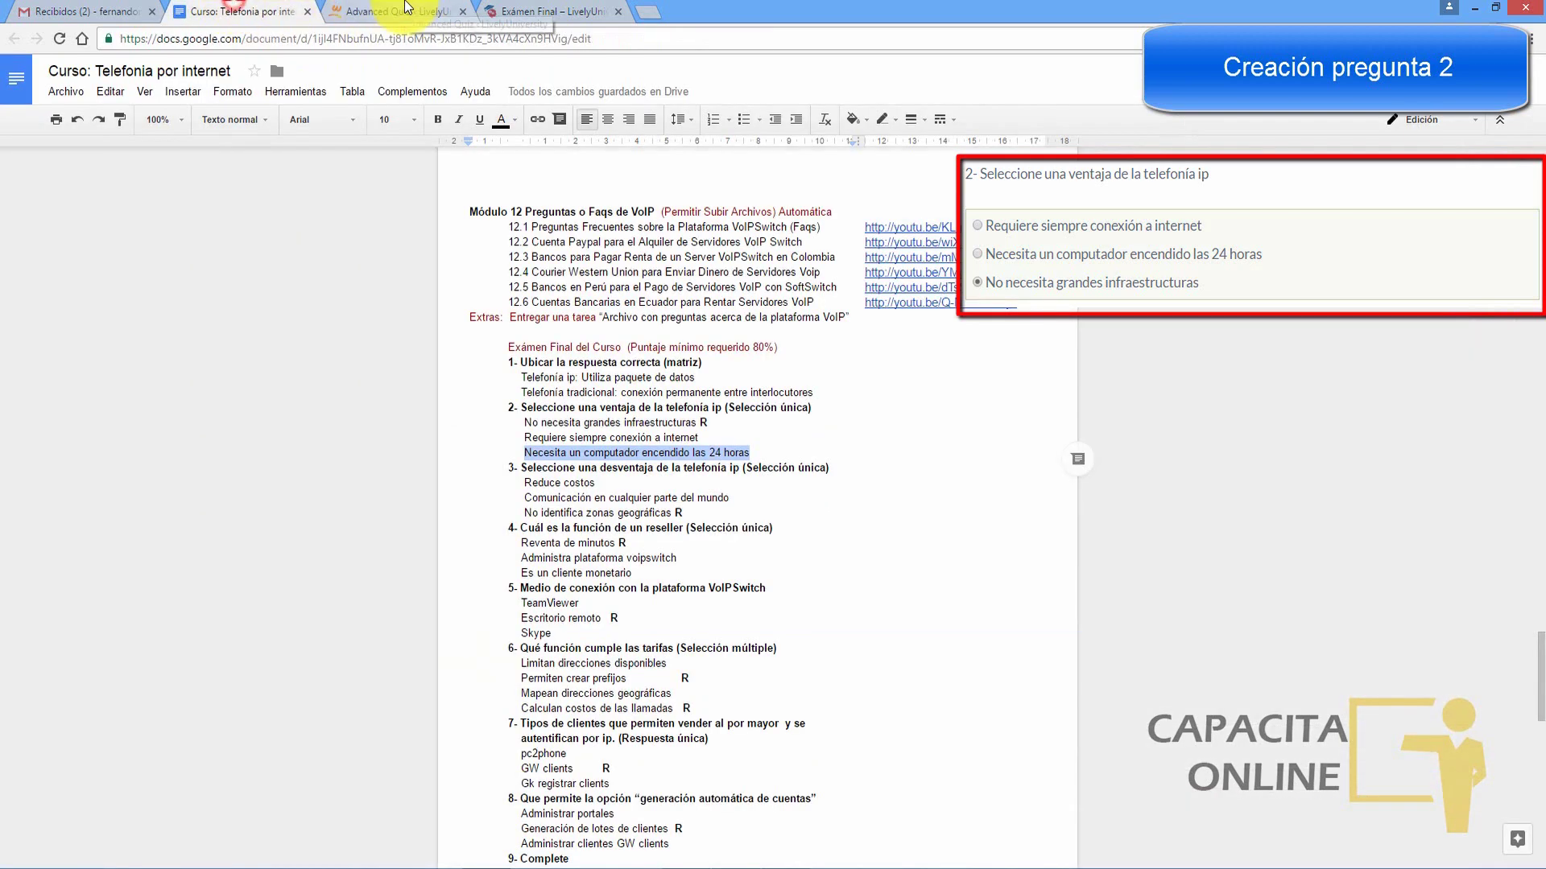
{"action": "left_click", "coordinate": [403, 11]}
{"action": "left_click", "coordinate": [169, 400]}
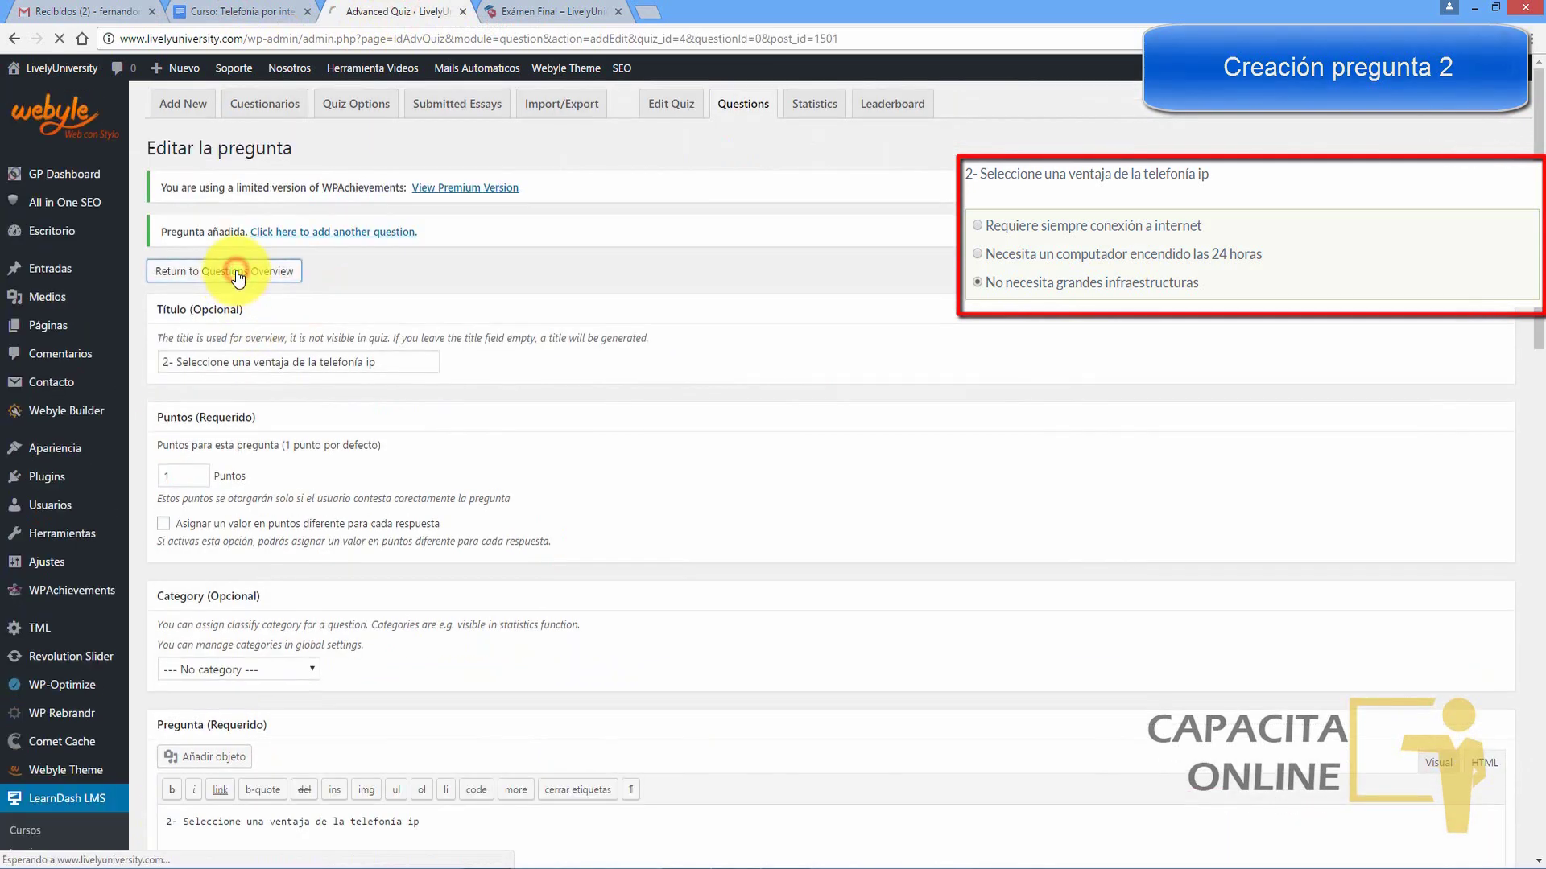
{"action": "left_click", "coordinate": [227, 268]}
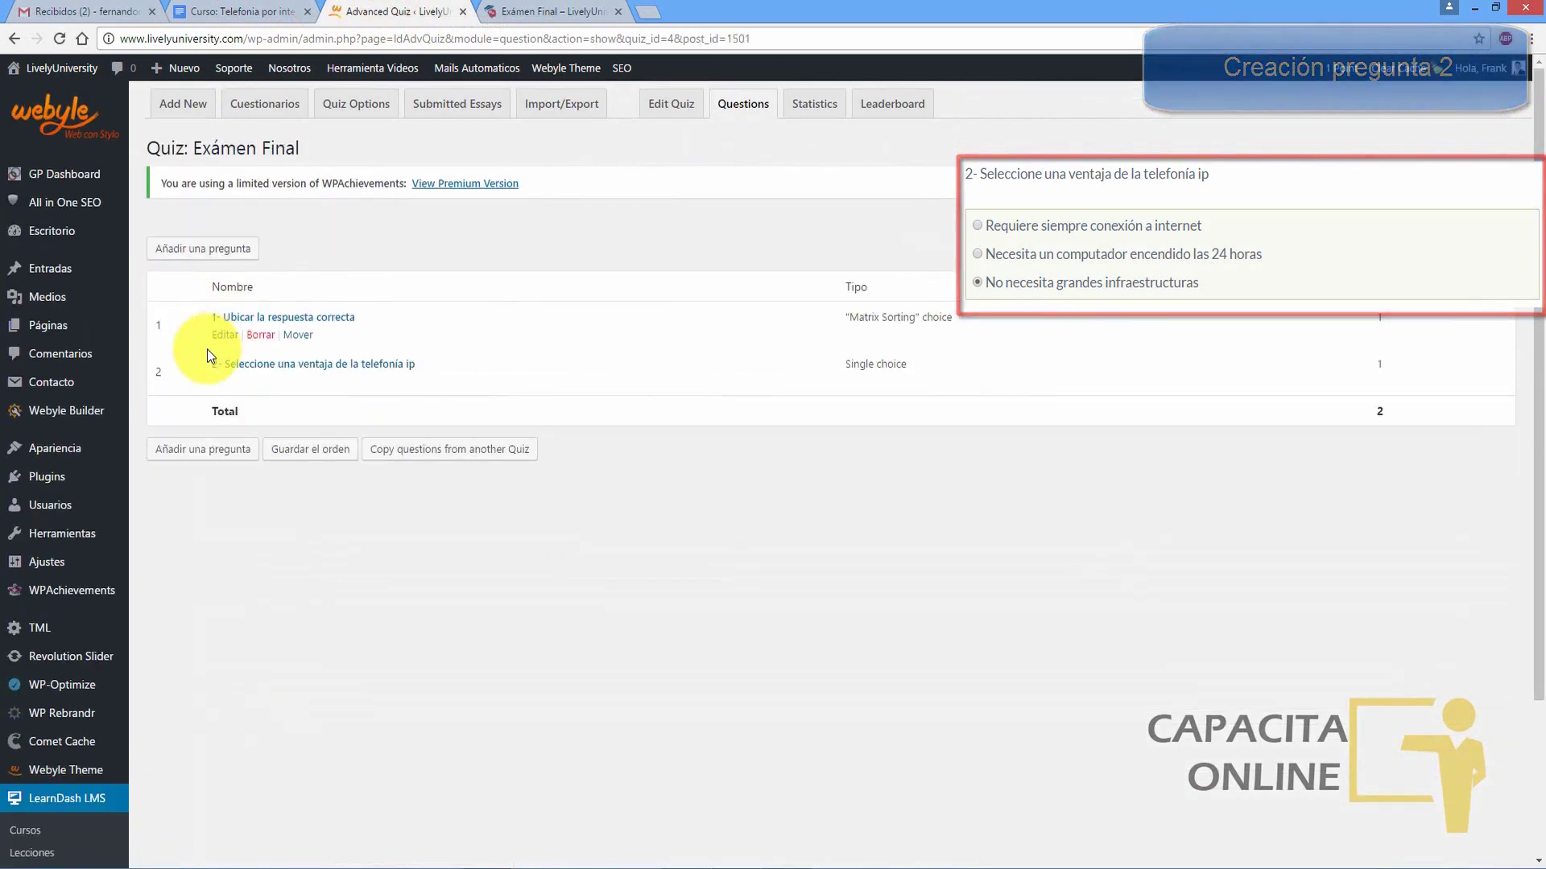
{"action": "left_click", "coordinate": [197, 249]}
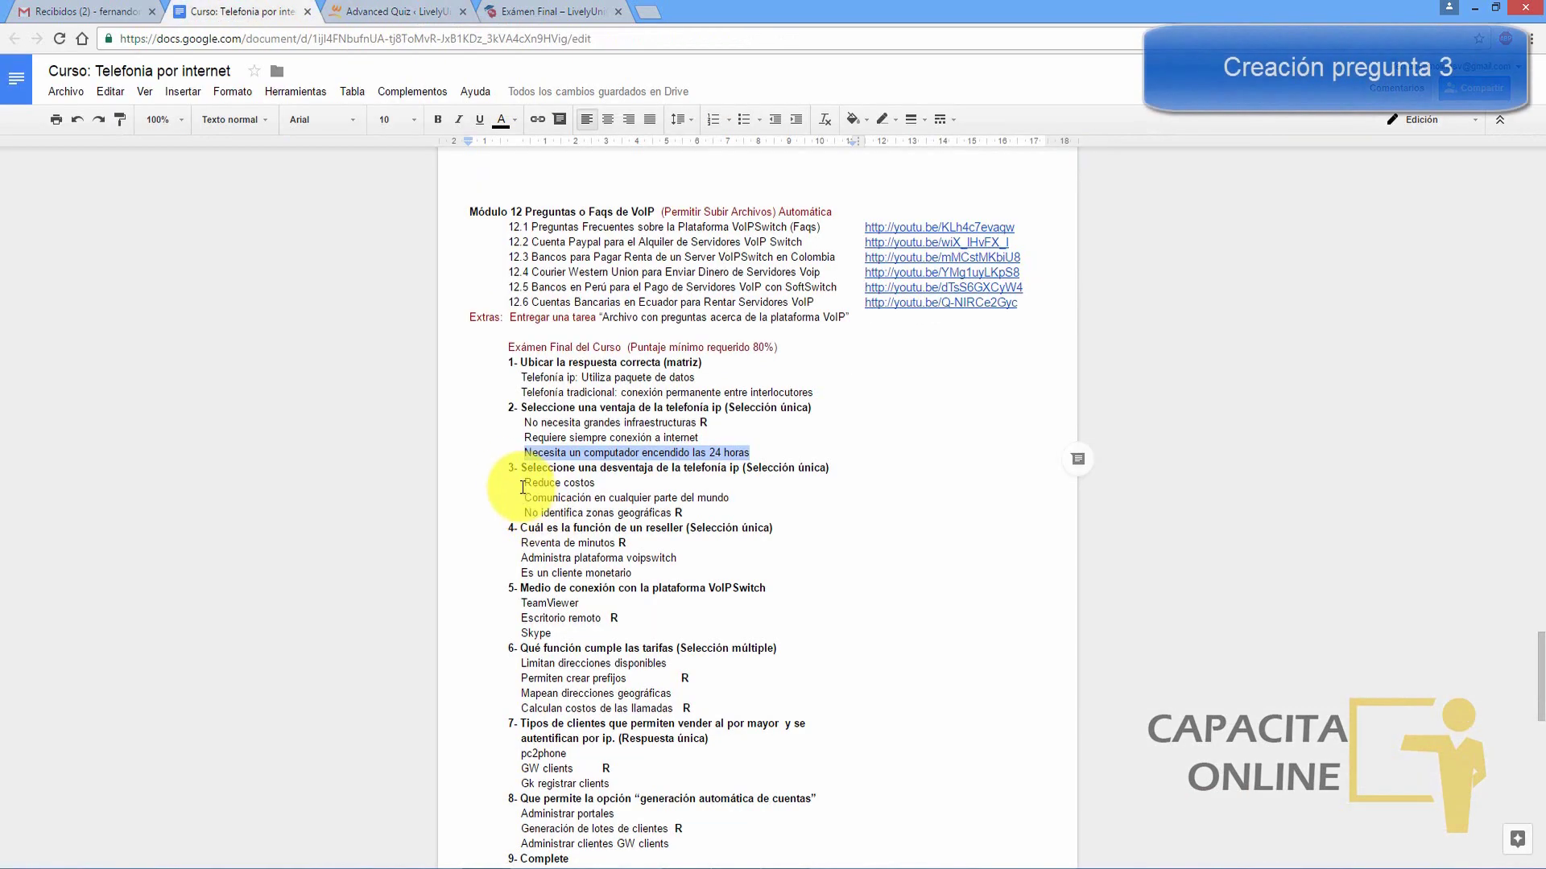
Step: Copy "3- Seleccione una desventaja de la telefonía ip" from the course outline into the new question's title and question text
{"action": "left_click_drag", "start_coordinate": [509, 467], "coordinate": [714, 466]}
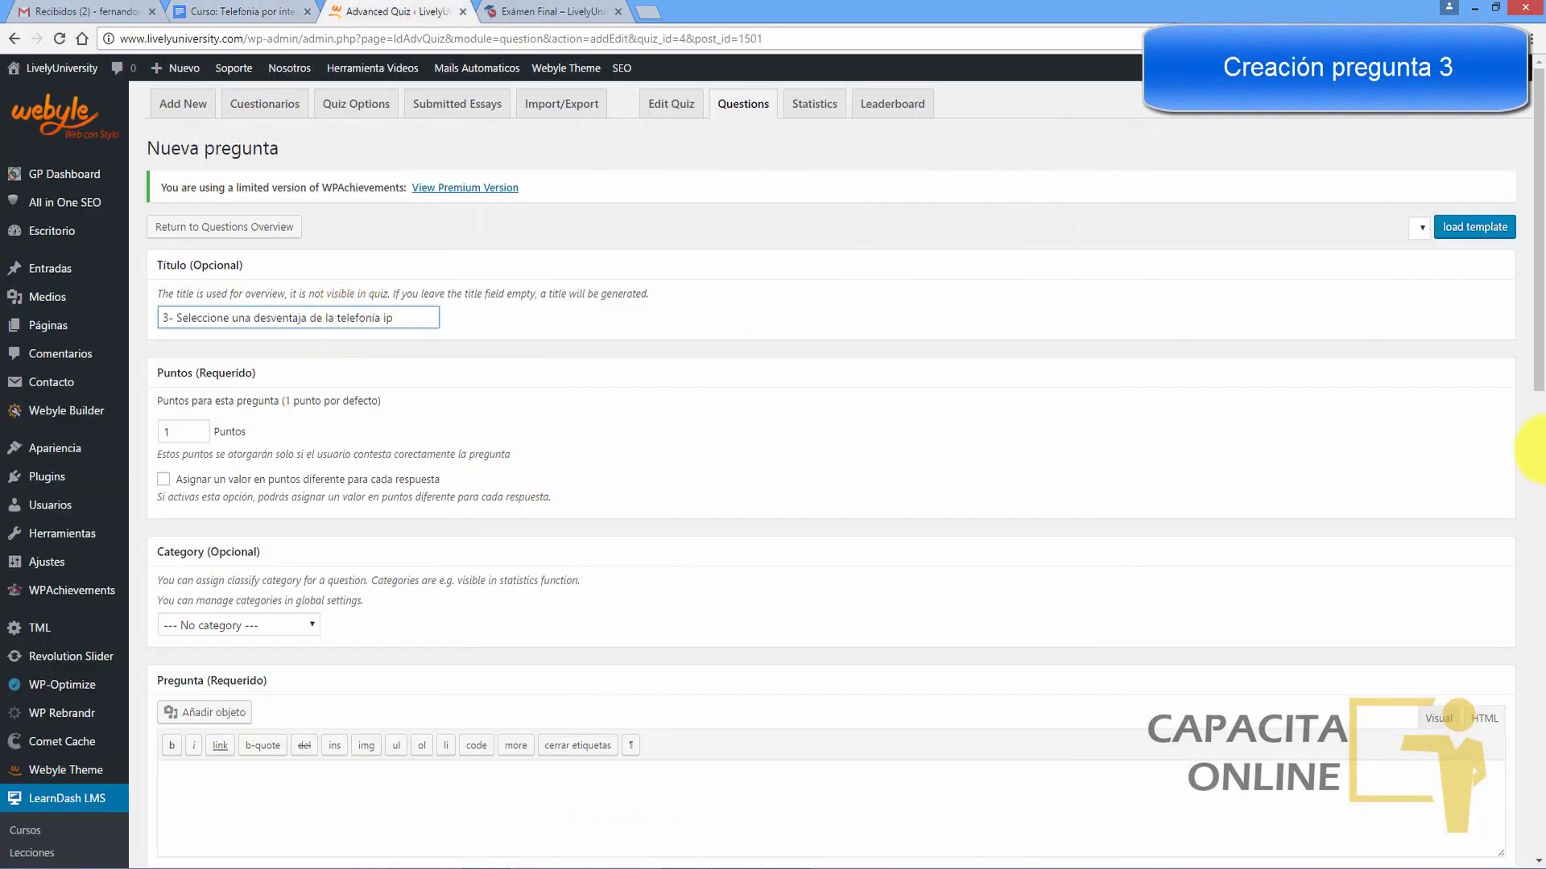
{"action": "scroll", "coordinate": [1513, 431], "scroll_direction": "down", "scroll_amount": 2}
{"action": "scroll", "coordinate": [380, 228], "scroll_direction": "up", "scroll_amount": 1}
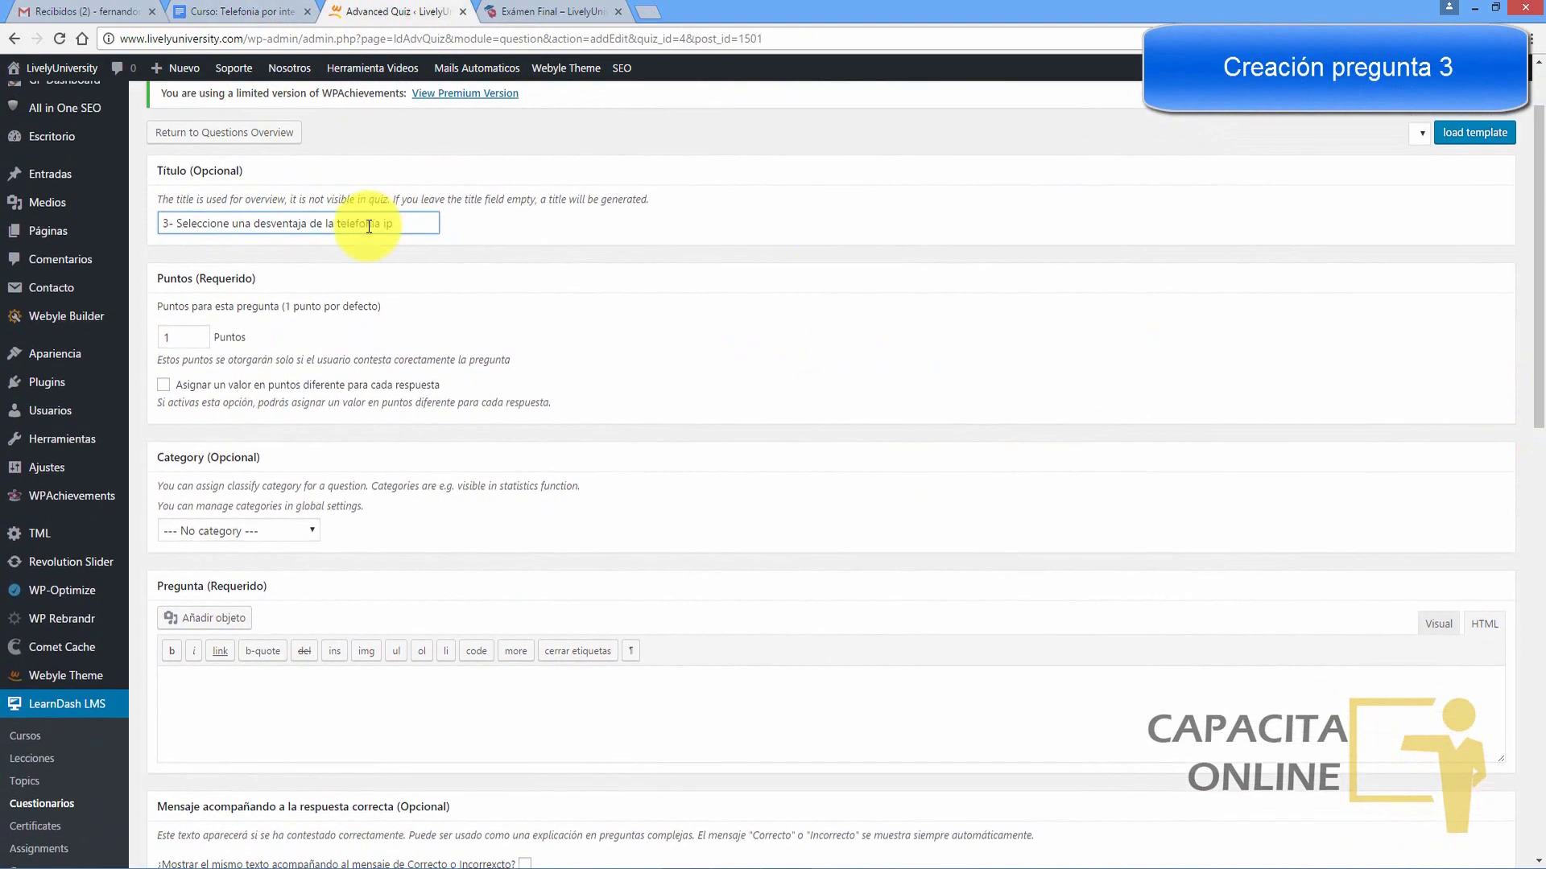
{"action": "scroll", "coordinate": [324, 243], "scroll_direction": "down", "scroll_amount": 5}
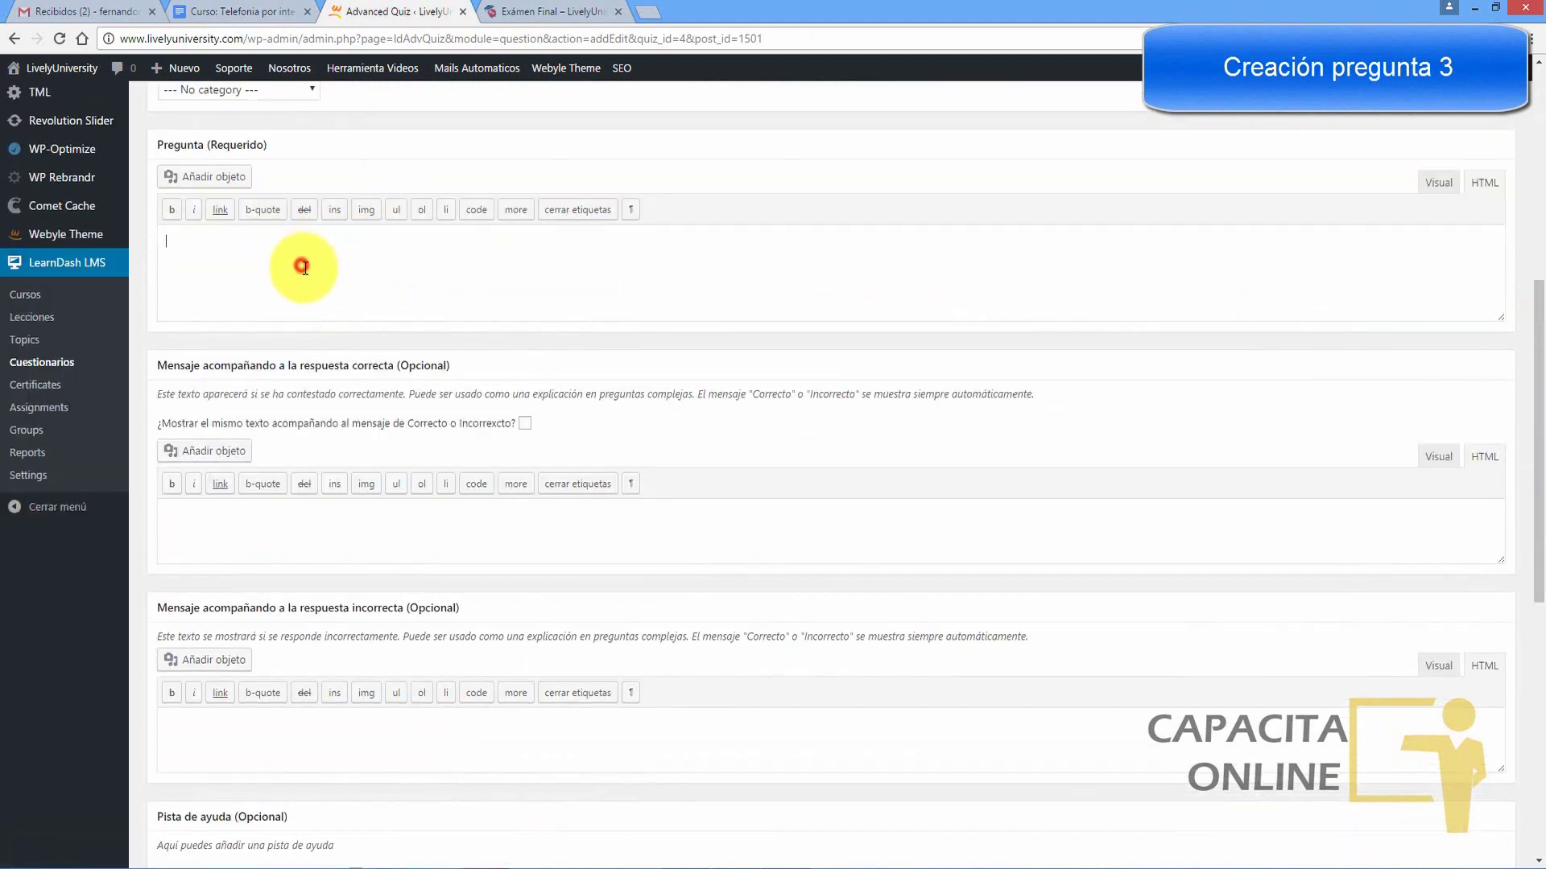
Step: Set question 3 to the single-answer type and add two more answer rows for the outline's three options
{"action": "left_click_drag", "start_coordinate": [1536, 419], "coordinate": [1433, 715]}
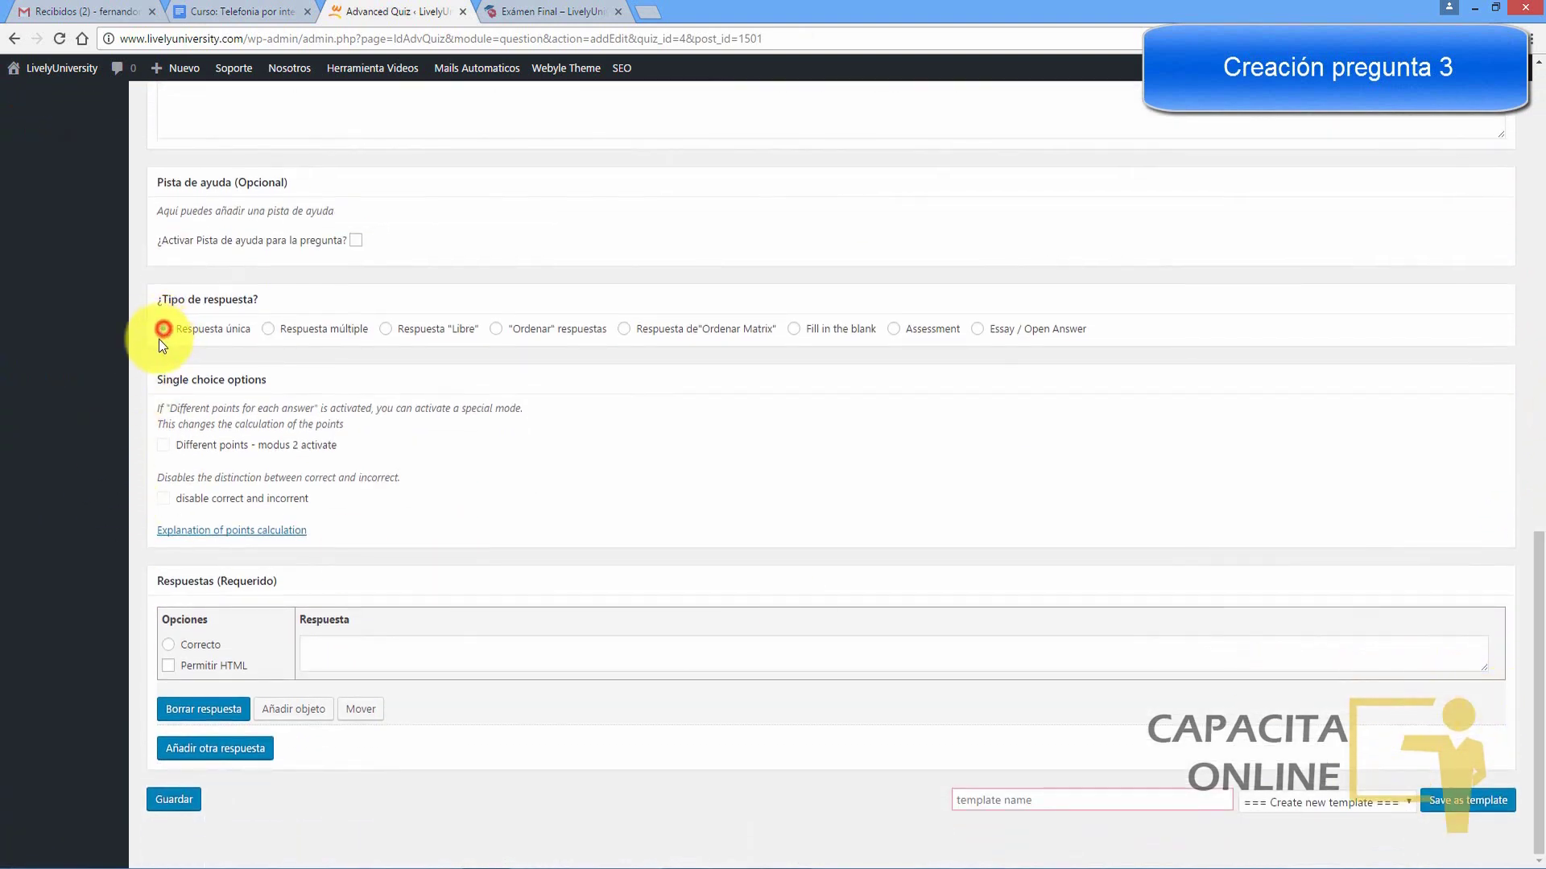
{"action": "left_click", "coordinate": [242, 11]}
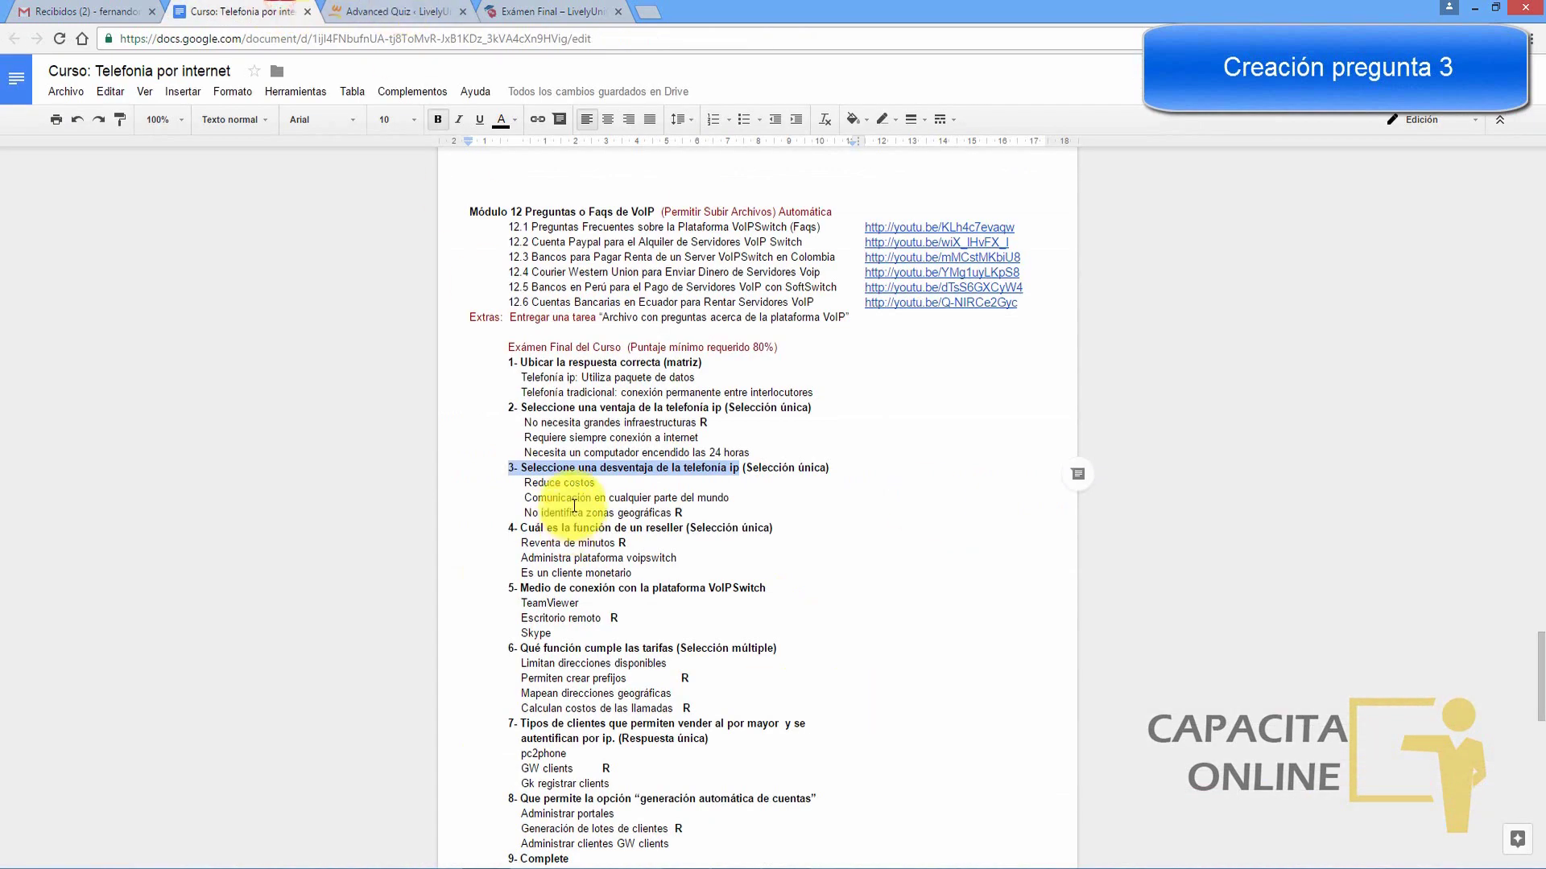
{"action": "left_click_drag", "start_coordinate": [521, 482], "coordinate": [689, 517]}
{"action": "left_click", "coordinate": [386, 11]}
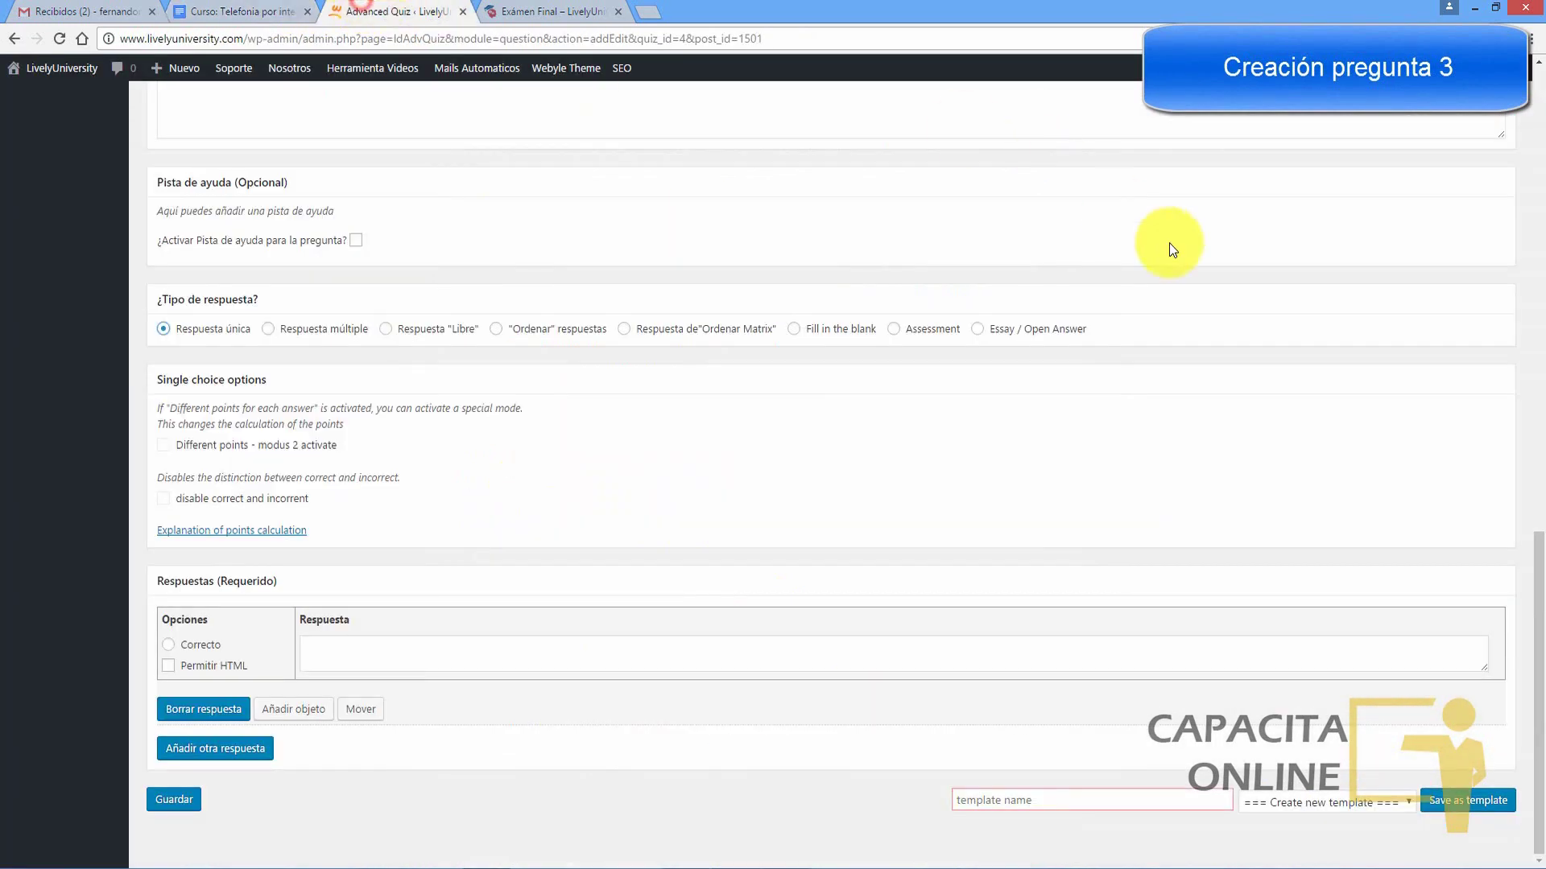
{"action": "left_click", "coordinate": [232, 749]}
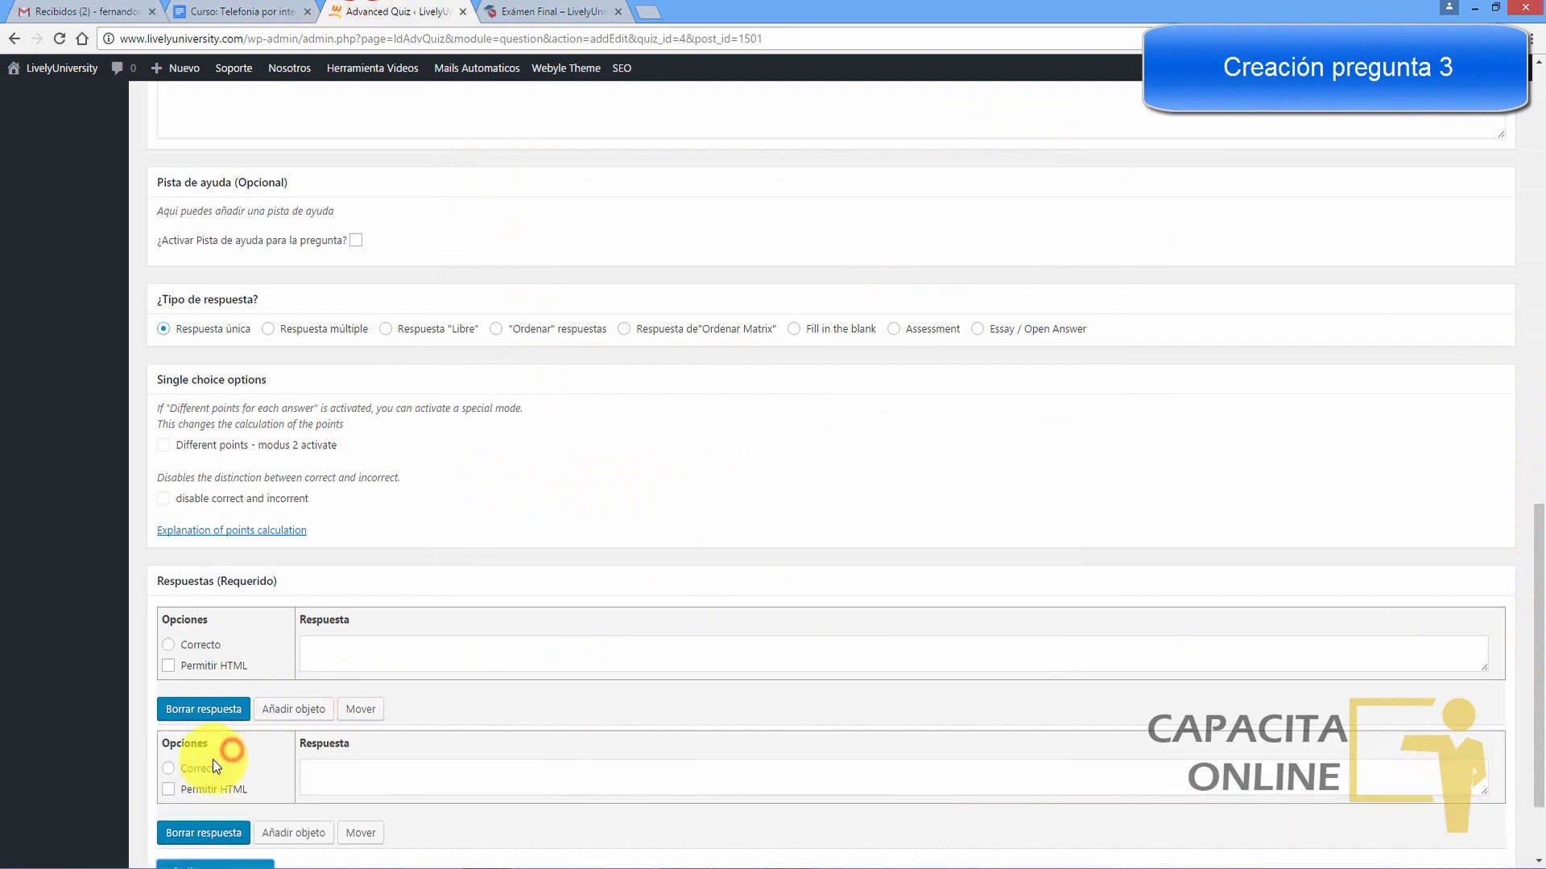
{"action": "scroll", "coordinate": [1521, 714], "scroll_direction": "down", "scroll_amount": 2}
{"action": "left_click", "coordinate": [253, 749]}
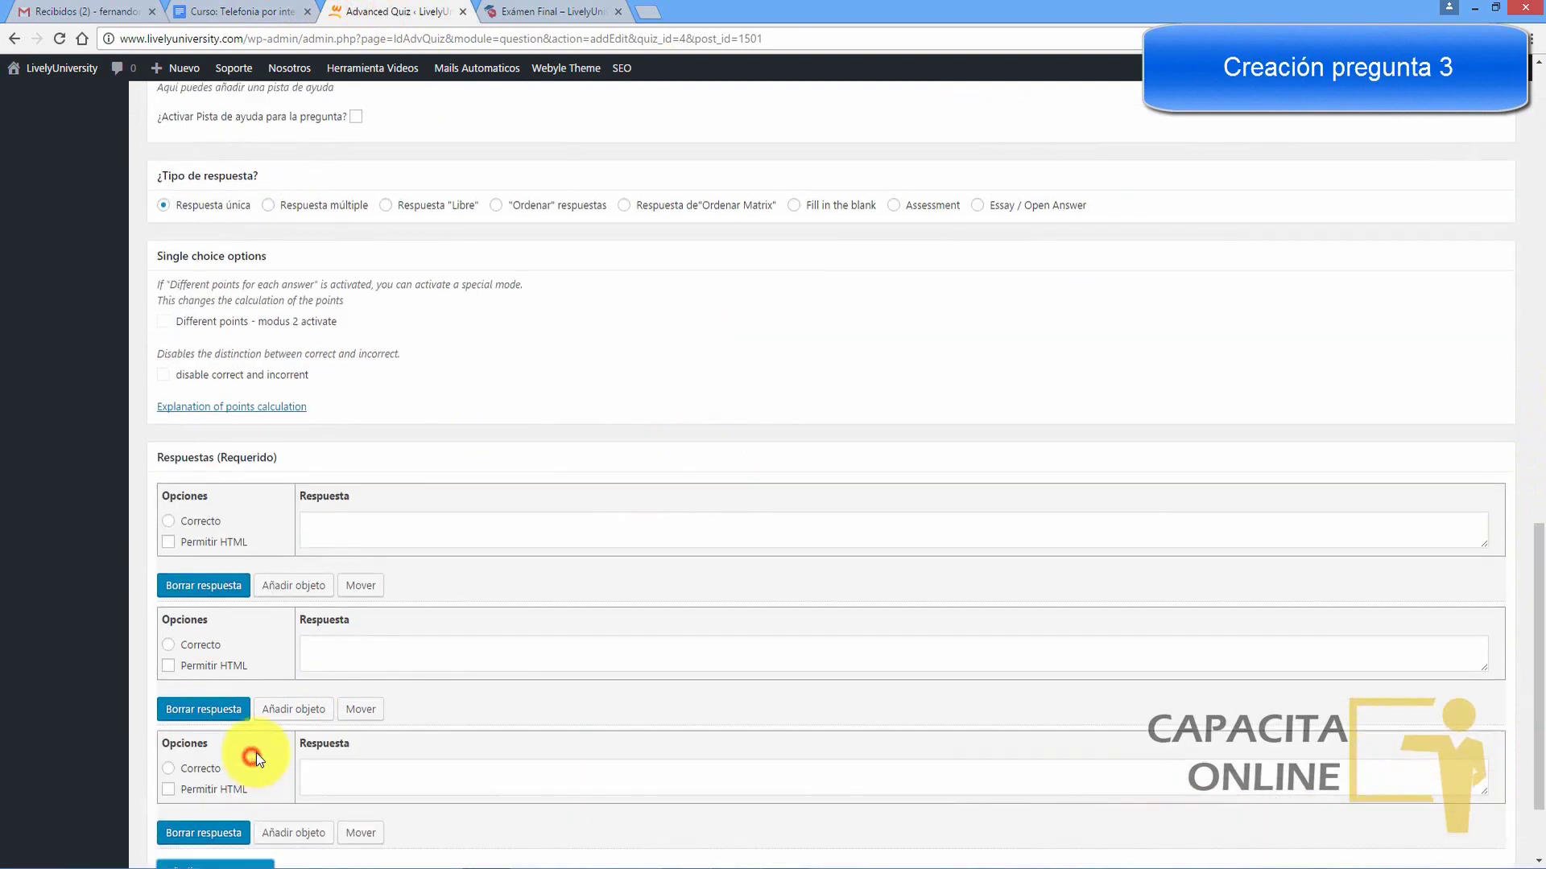
Step: Copy "Reduce costos" from the course outline into the first answer of question 3
{"action": "left_click", "coordinate": [242, 11]}
{"action": "left_click", "coordinate": [598, 485]}
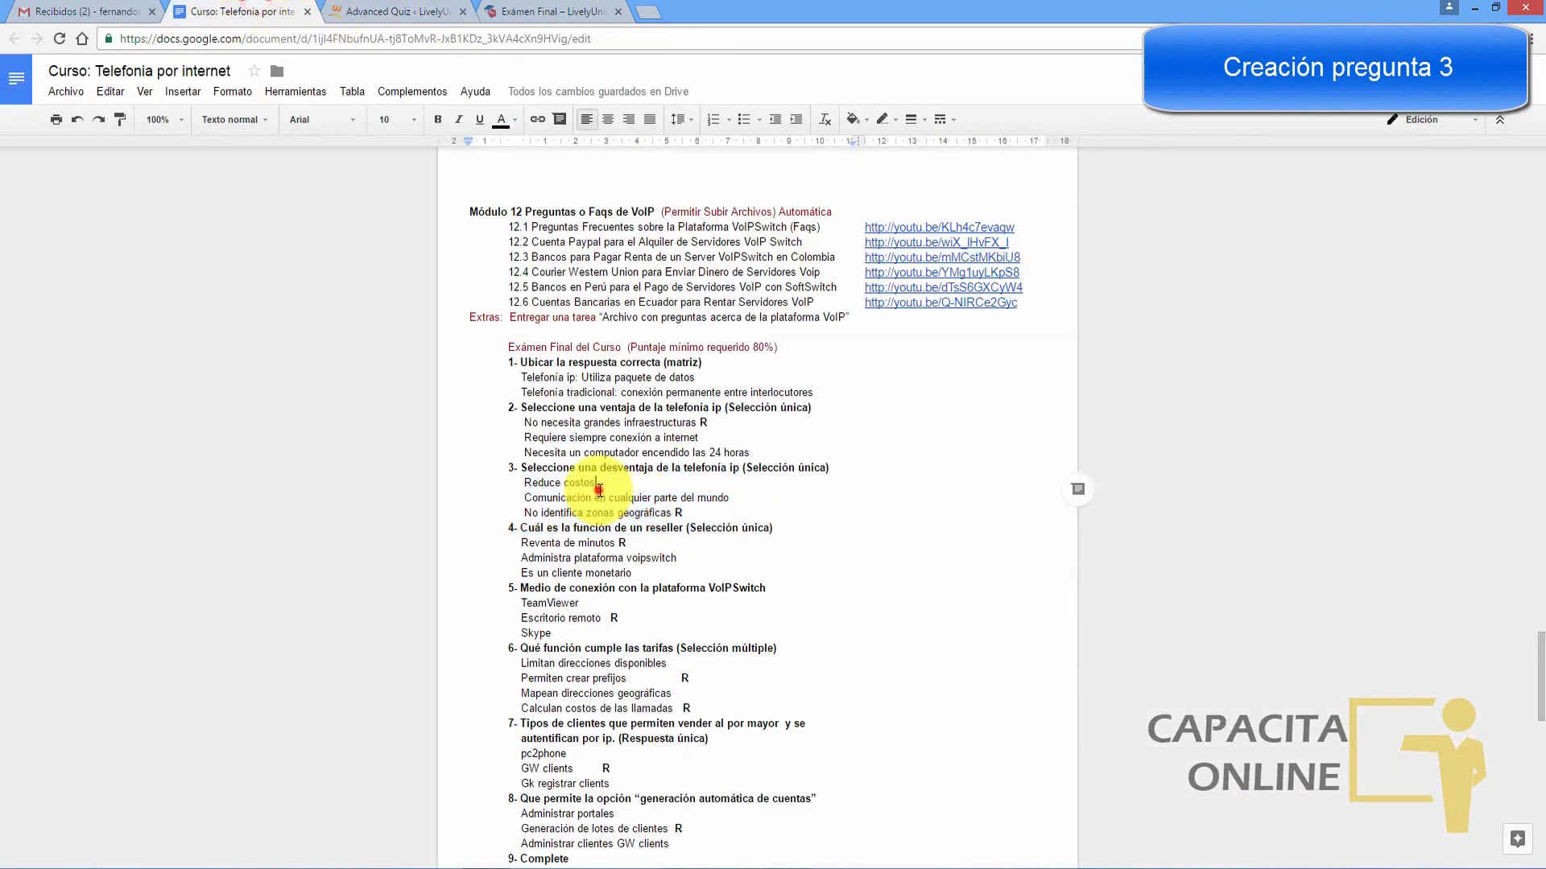
{"action": "left_click_drag", "start_coordinate": [598, 485], "coordinate": [518, 486]}
{"action": "key", "text": "ctrl+c"}
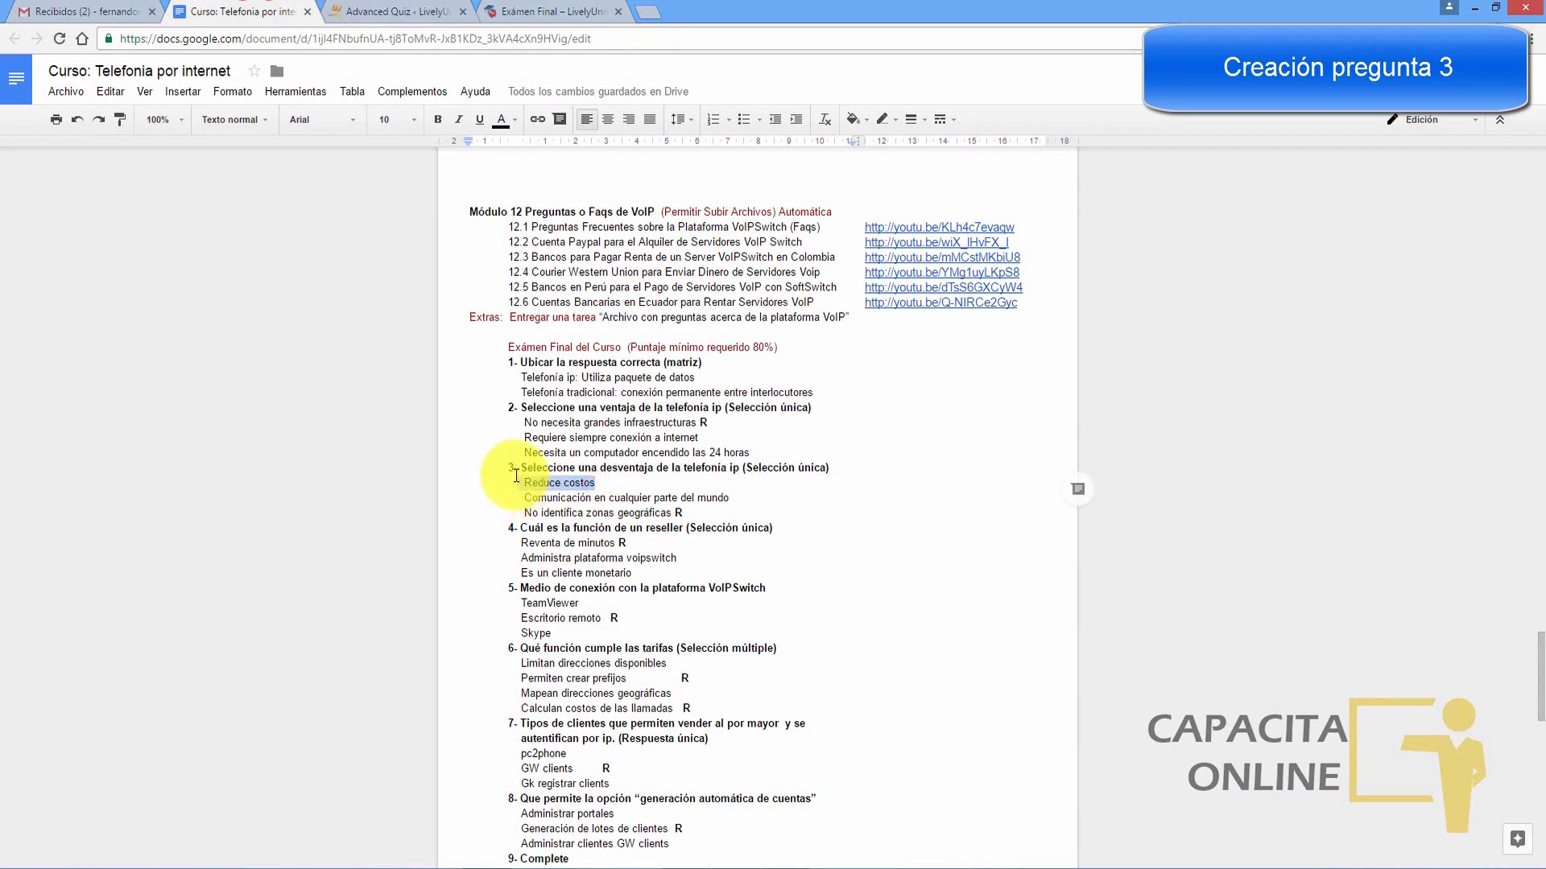
{"action": "left_click", "coordinate": [394, 12]}
{"action": "left_click", "coordinate": [498, 536]}
{"action": "key", "text": "ctrl+v"}
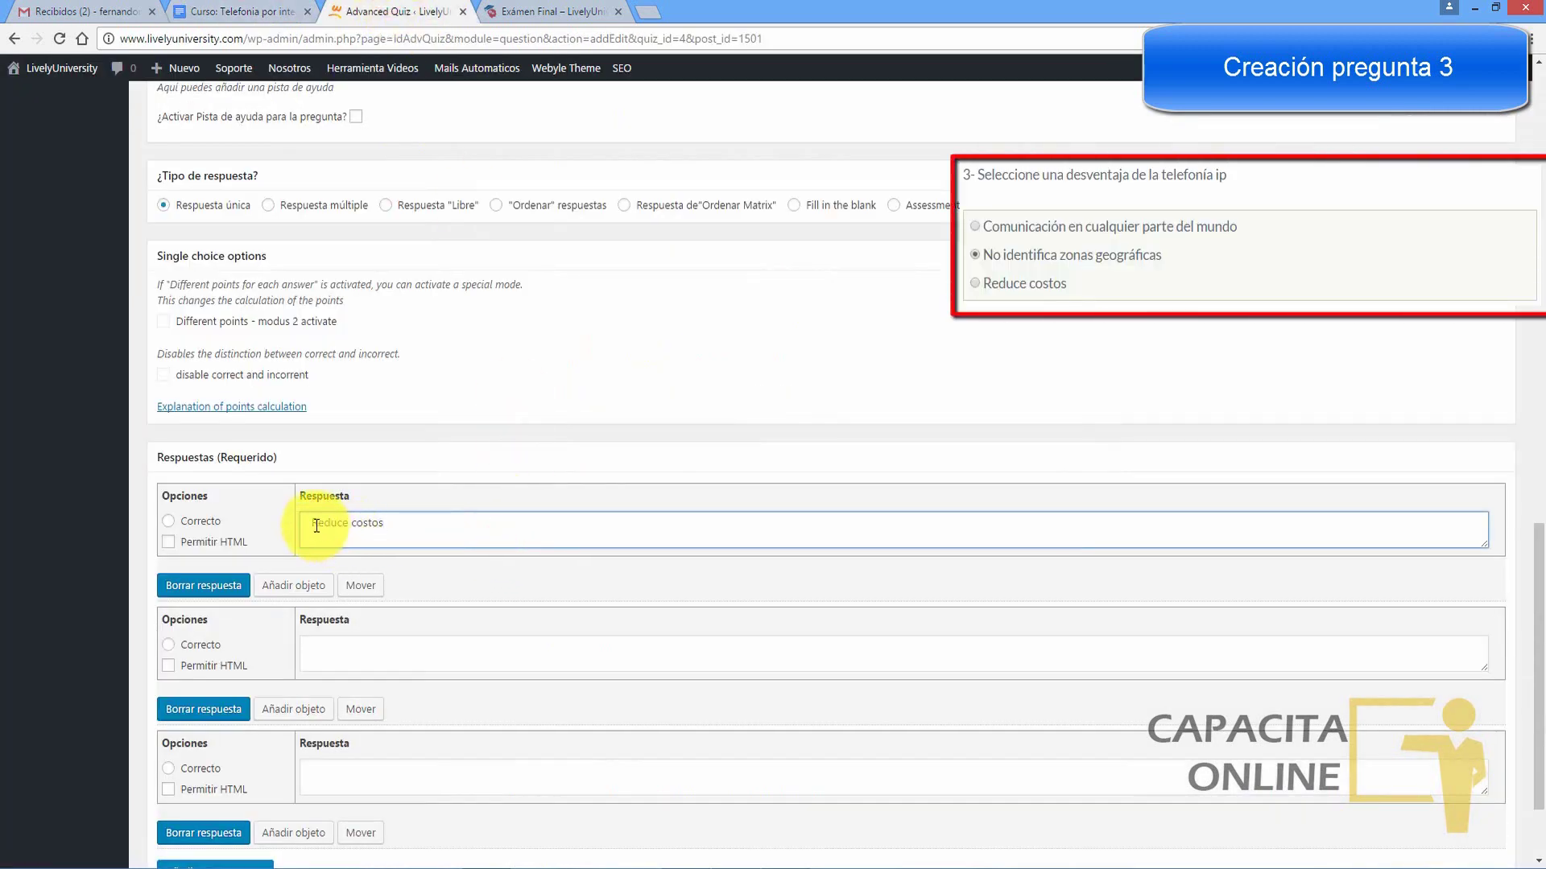
Step: Copy "Comunicación en cualquier parte del mundo" from the course outline into the second answer
{"action": "key", "text": "ctrl+Page_Up"}
{"action": "left_click_drag", "start_coordinate": [729, 498], "coordinate": [524, 500]}
{"action": "key", "text": "ctrl+Page_Down"}
{"action": "left_click", "coordinate": [393, 658]}
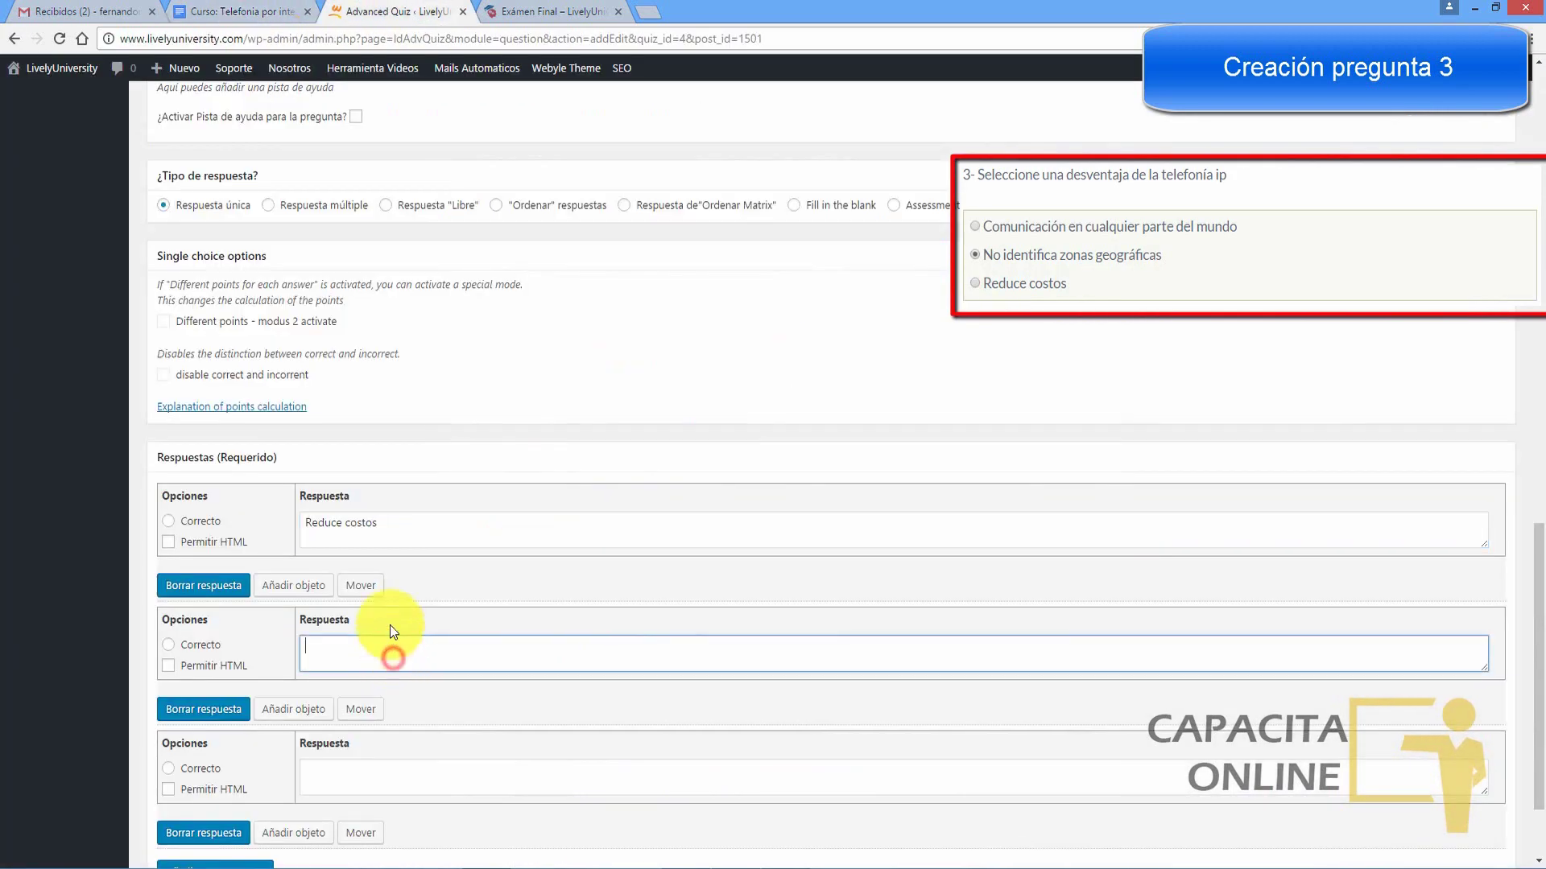
Step: Copy "No identifica zonas geográficas" from the course outline into the third answer
{"action": "left_click", "coordinate": [198, 8]}
{"action": "left_click_drag", "start_coordinate": [672, 513], "coordinate": [529, 519]}
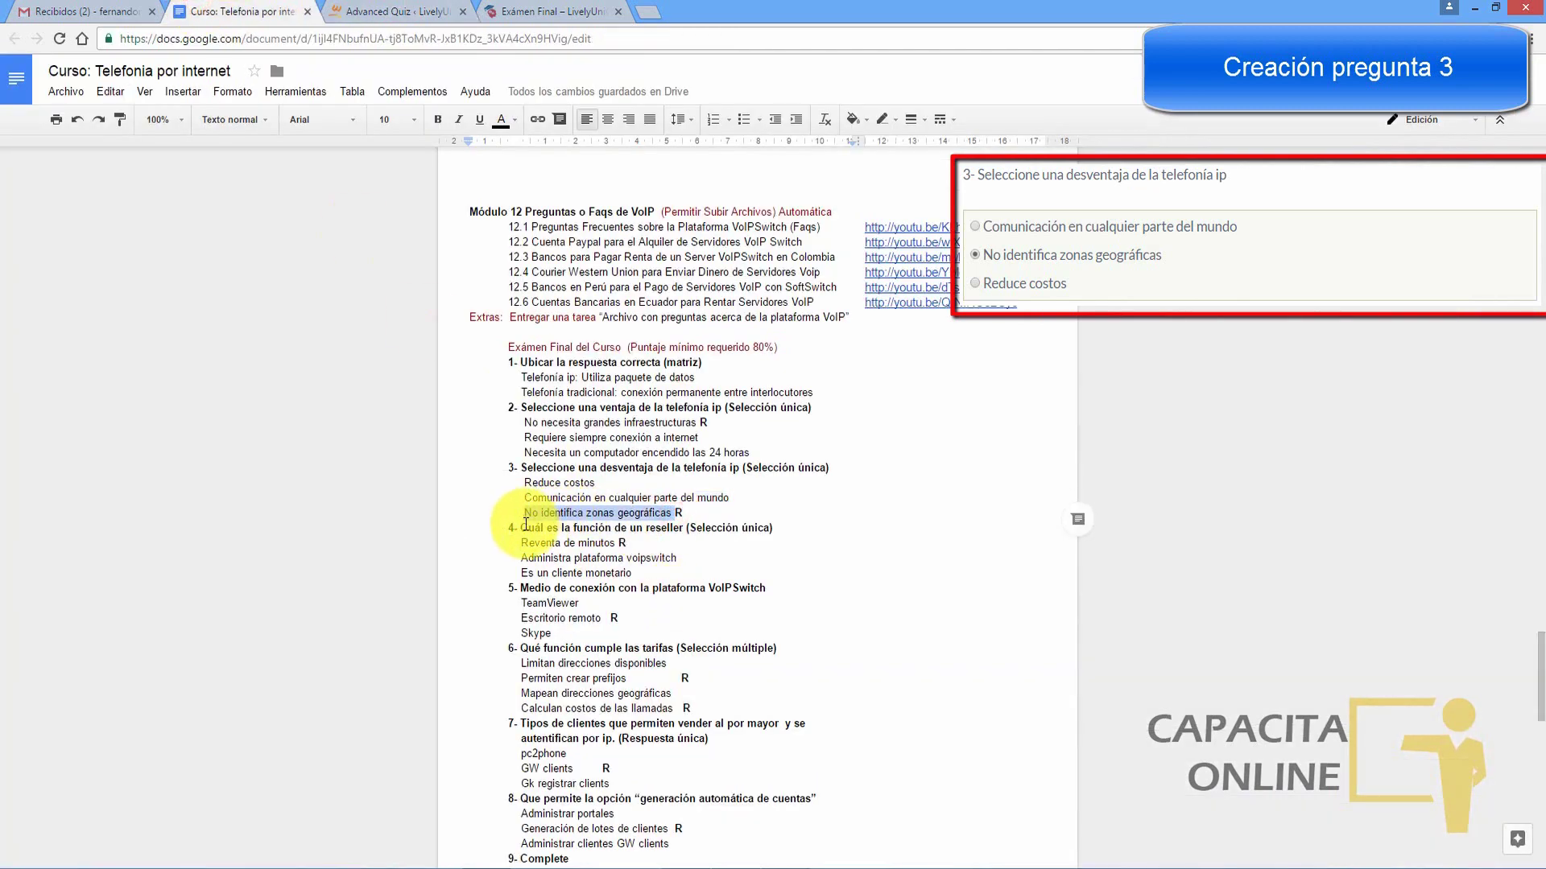
{"action": "left_click", "coordinate": [372, 8]}
{"action": "left_click", "coordinate": [407, 765]}
{"action": "type", "text": "No identifica zonas geográficas"}
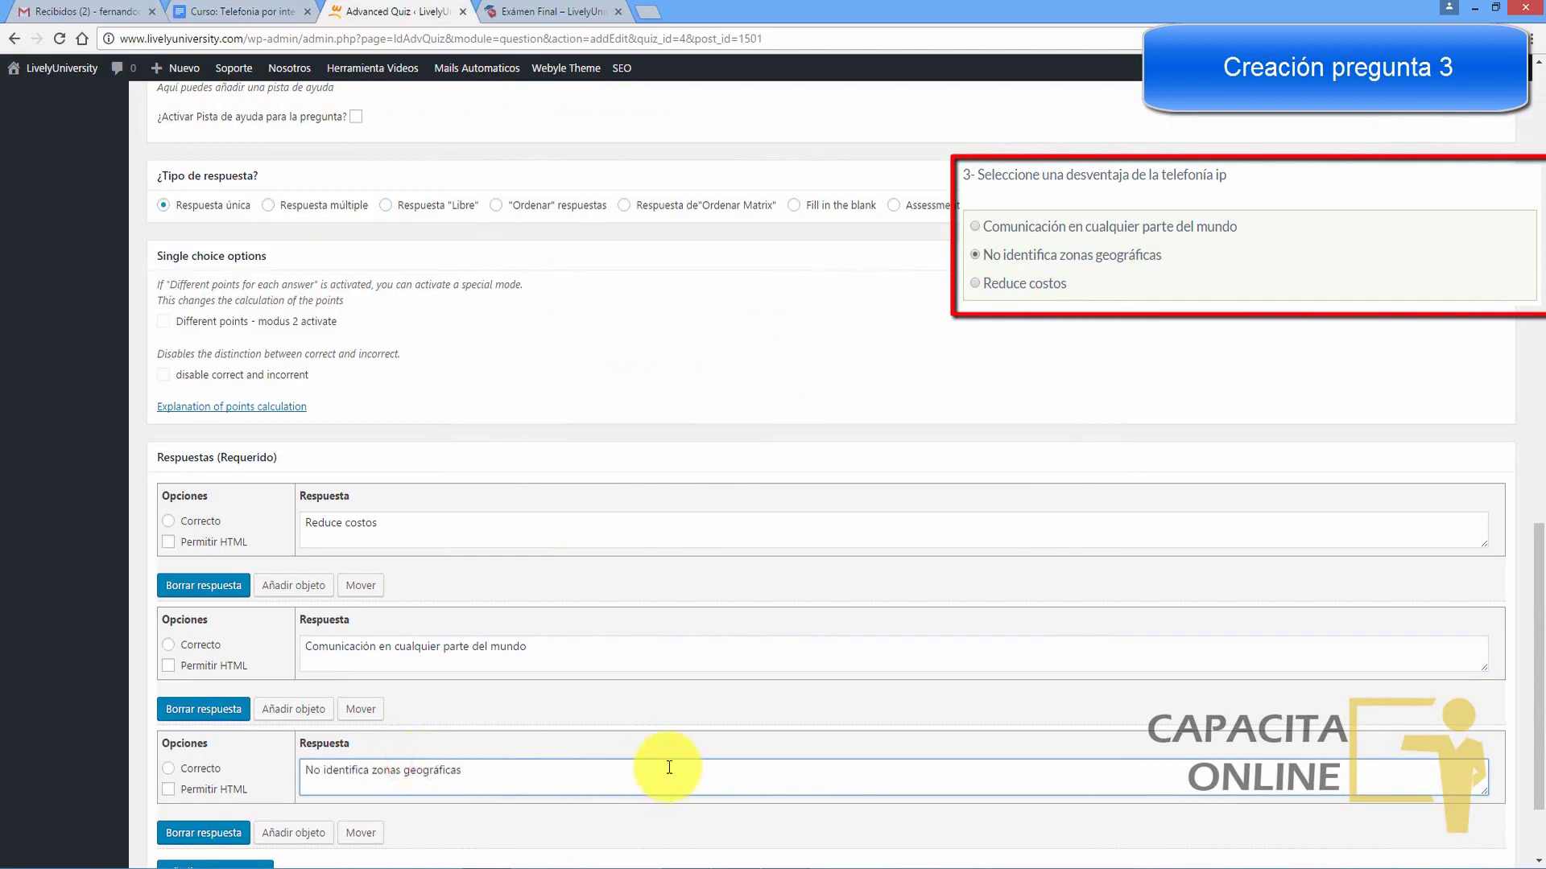
Step: Save question 3 with "No identifica zonas geográficas" marked as correct and start another question from the questions overview
{"action": "scroll", "coordinate": [1528, 620], "scroll_direction": "down", "scroll_amount": 2}
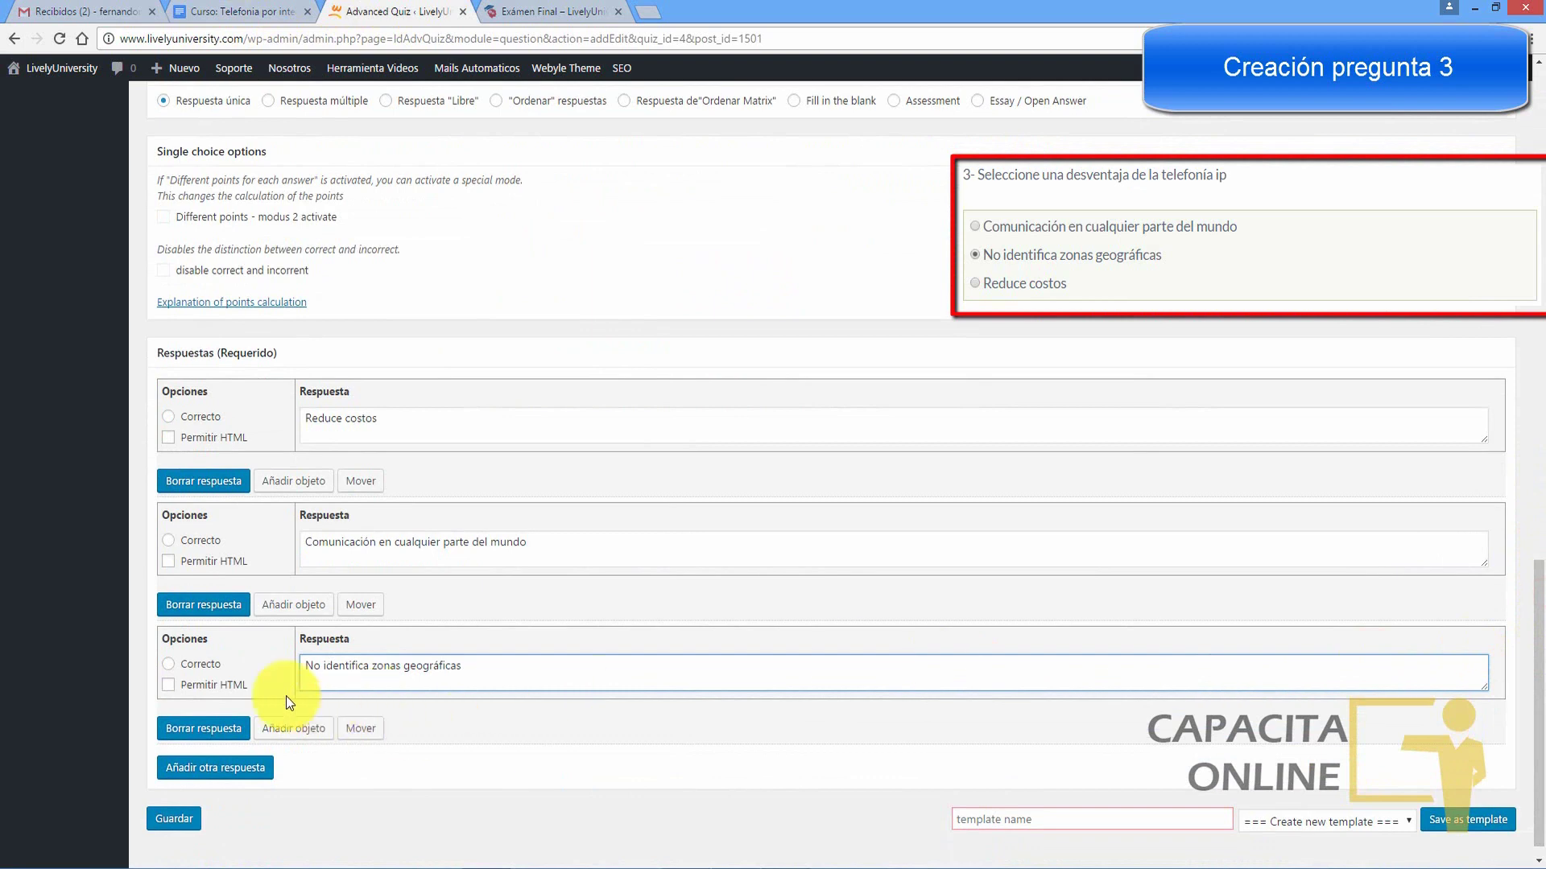
{"action": "left_click", "coordinate": [167, 665]}
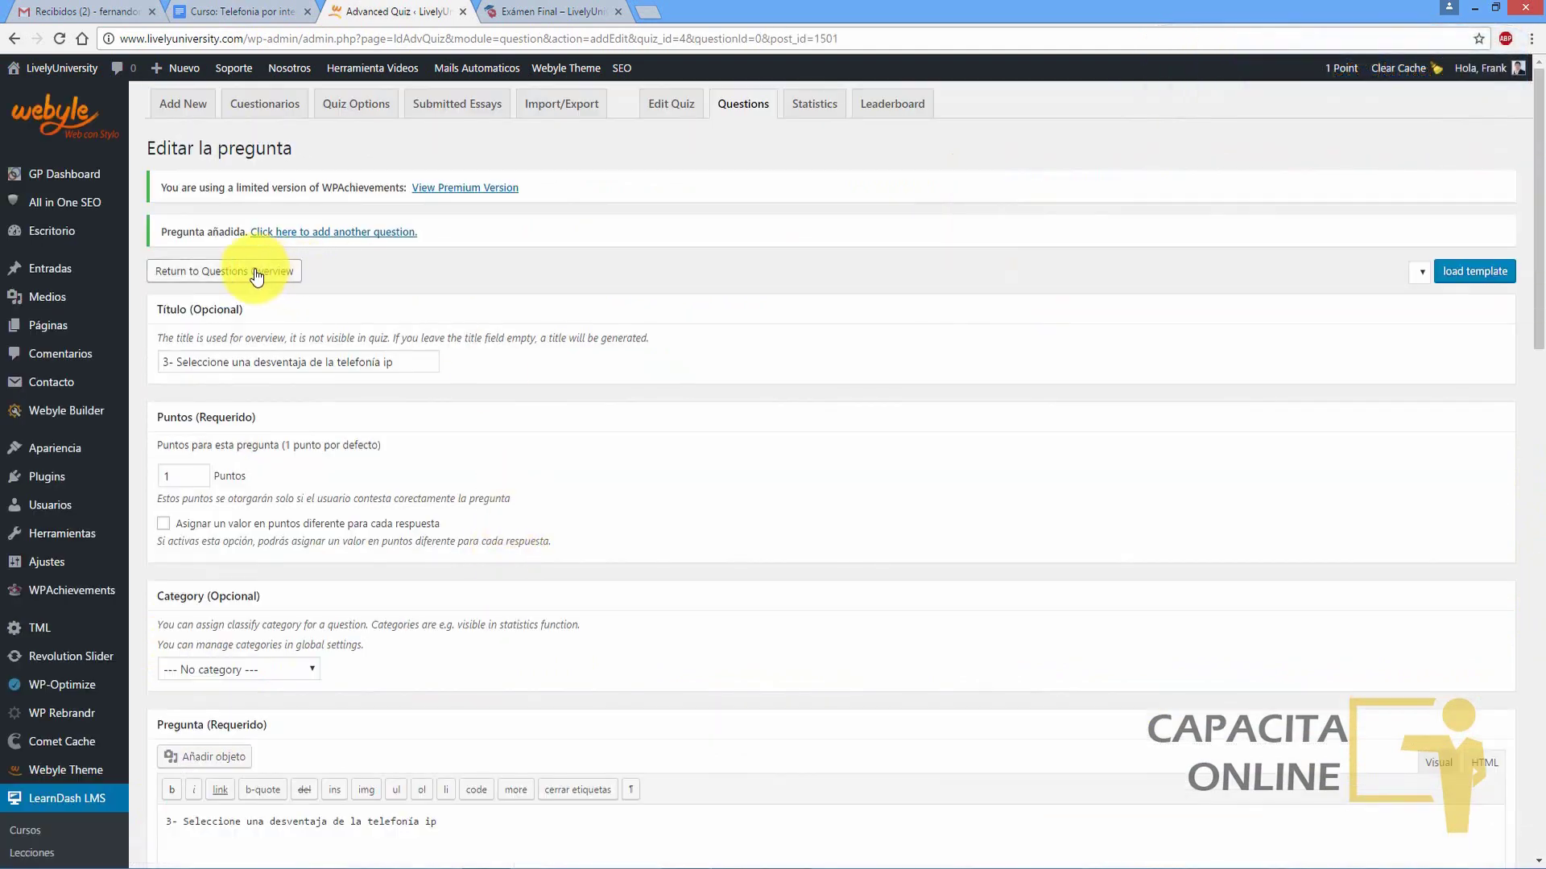
{"action": "left_click", "coordinate": [256, 272]}
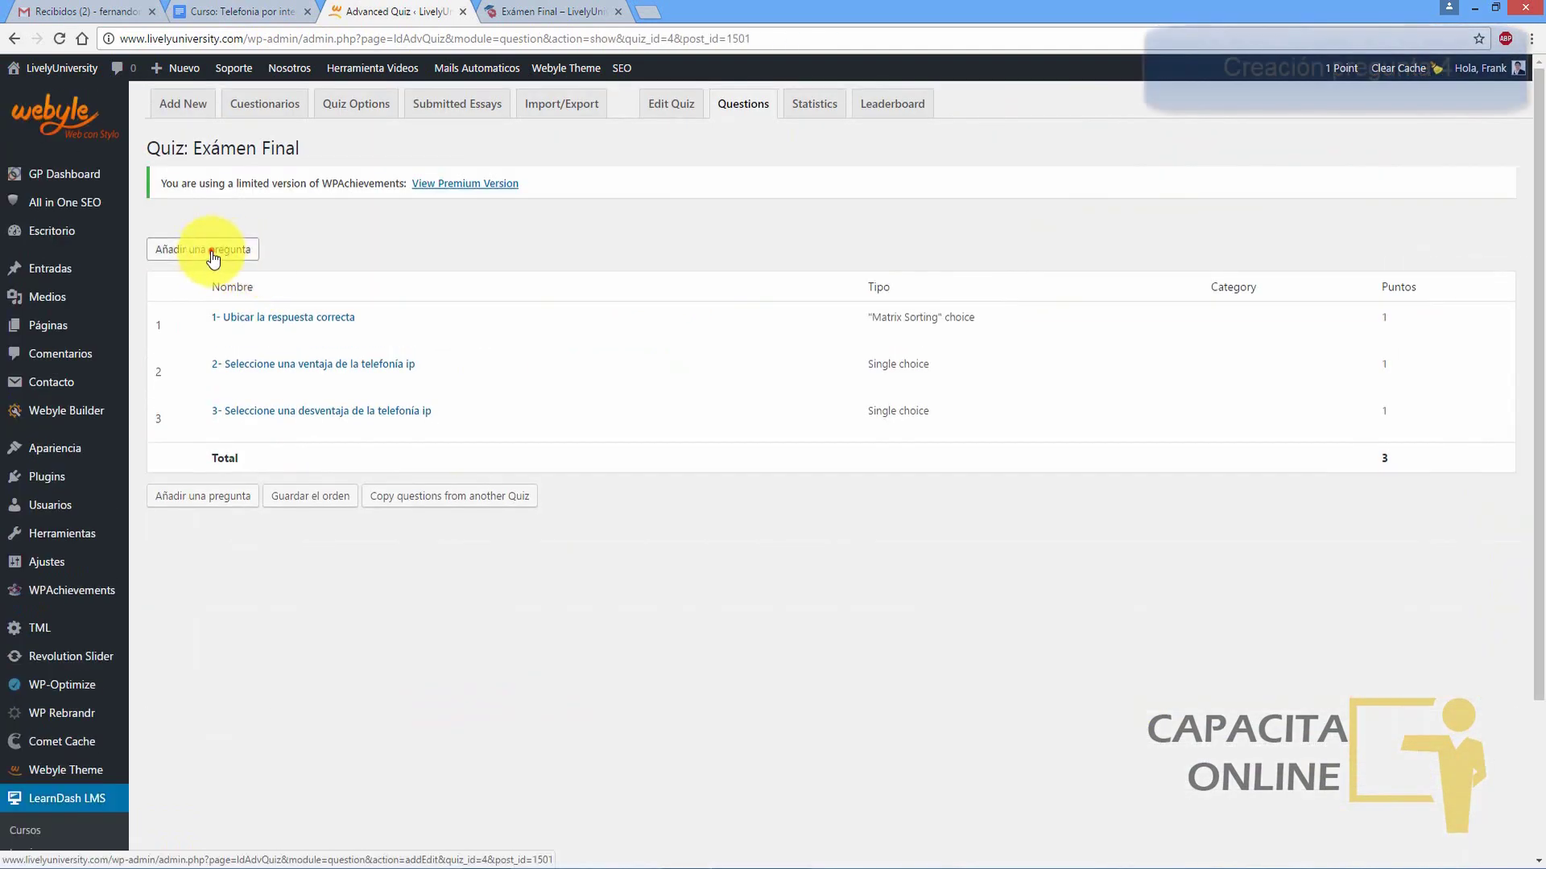
{"action": "left_click", "coordinate": [208, 255]}
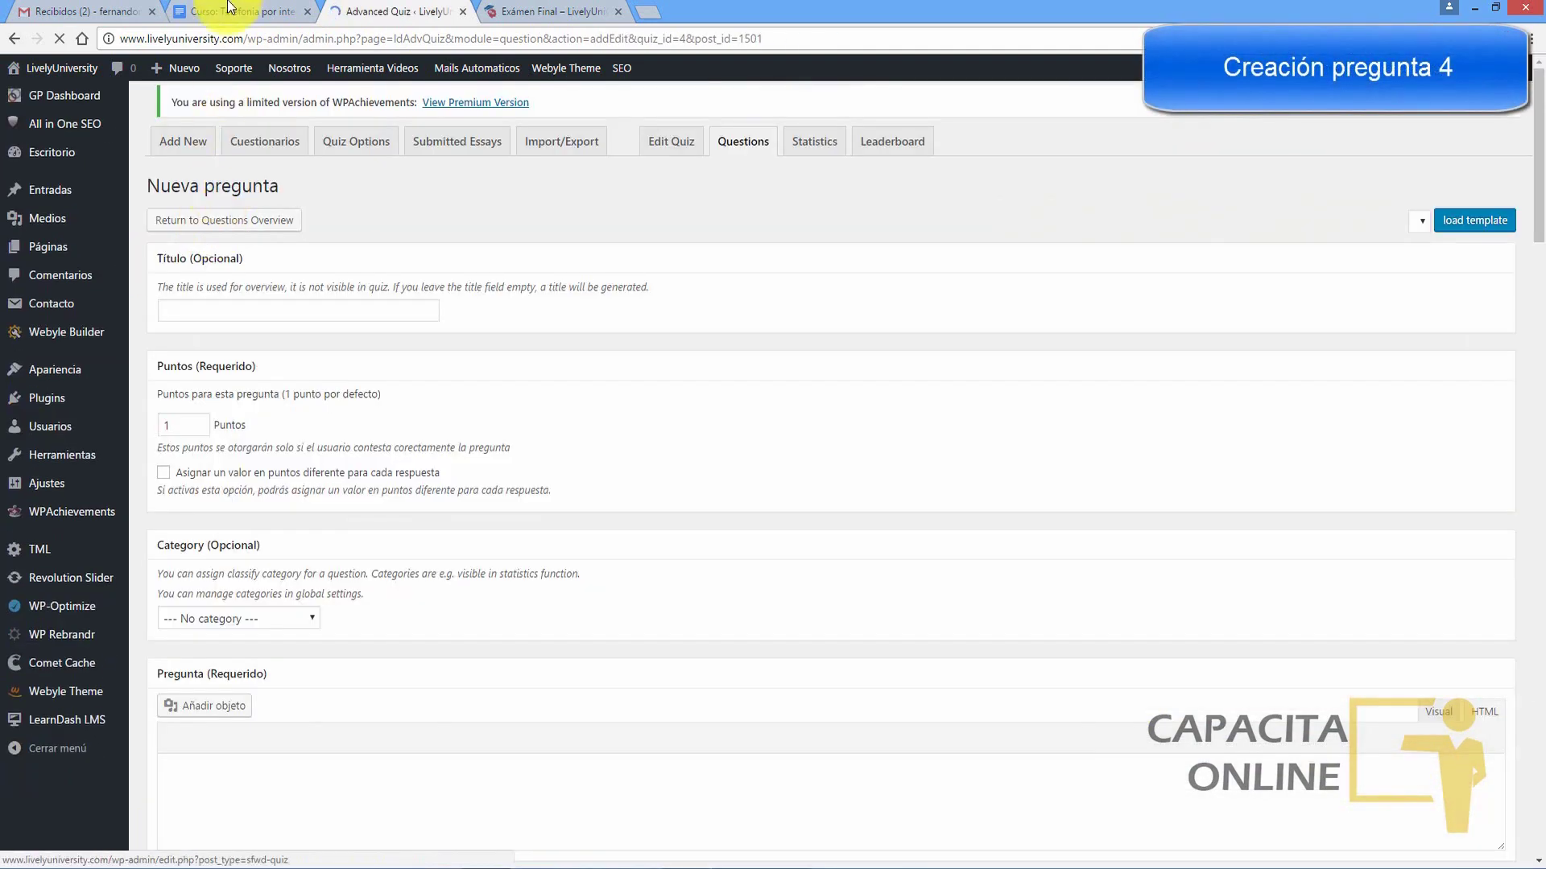
Step: Copy "4- Cuál es la función de un reseller" from the course outline into the new question's title and question text
{"action": "left_click", "coordinate": [241, 12]}
{"action": "scroll", "coordinate": [1539, 678], "scroll_direction": "down", "scroll_amount": 3}
{"action": "left_click_drag", "start_coordinate": [507, 244], "coordinate": [675, 248]}
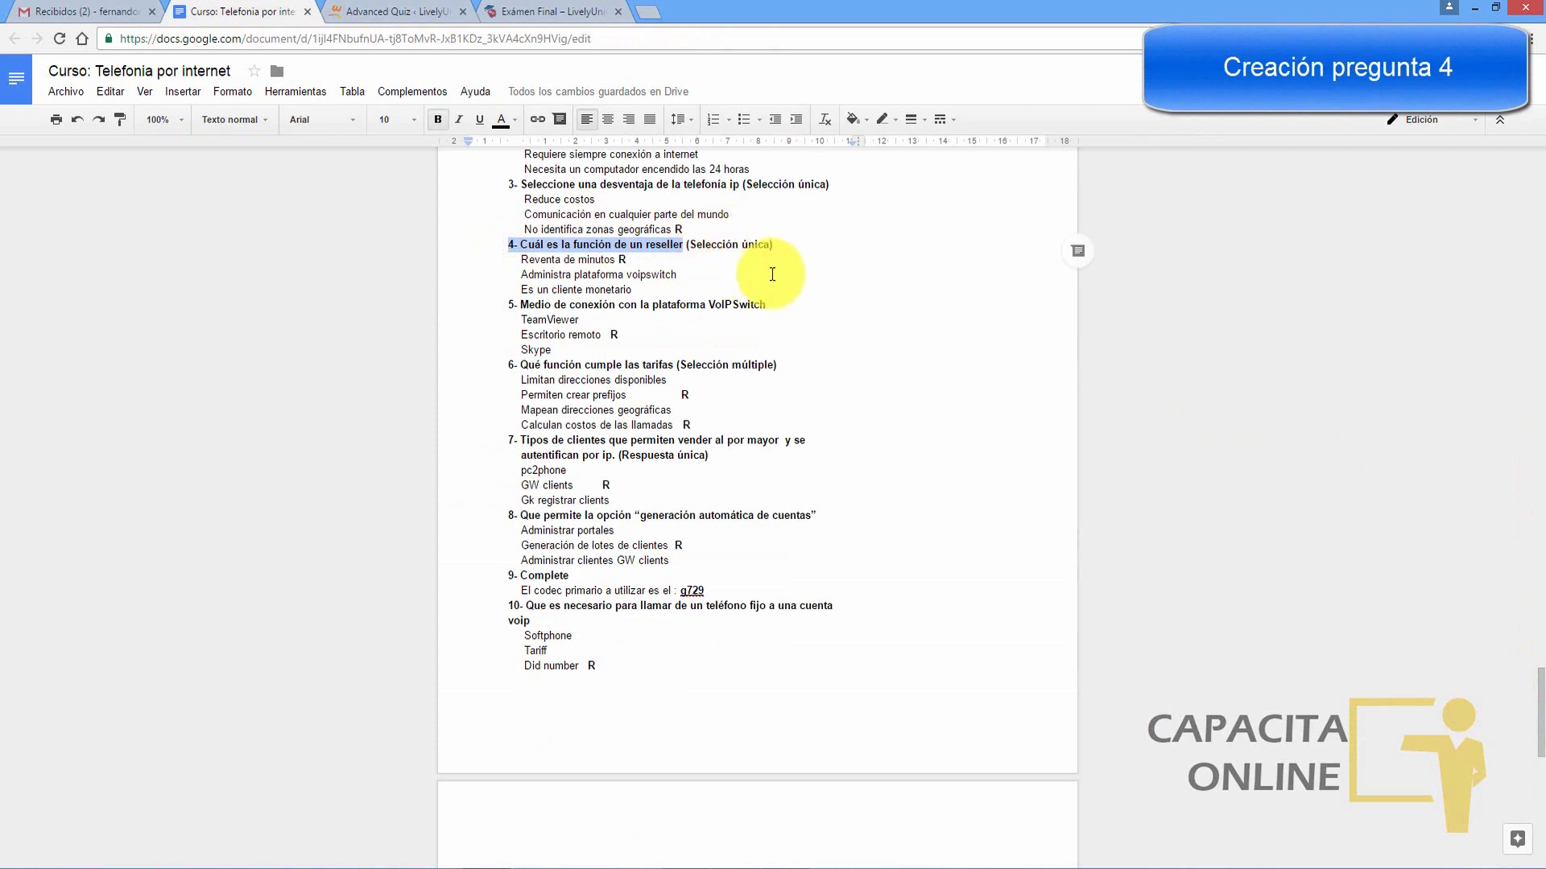
{"action": "left_click", "coordinate": [391, 11]}
{"action": "left_click", "coordinate": [288, 317]}
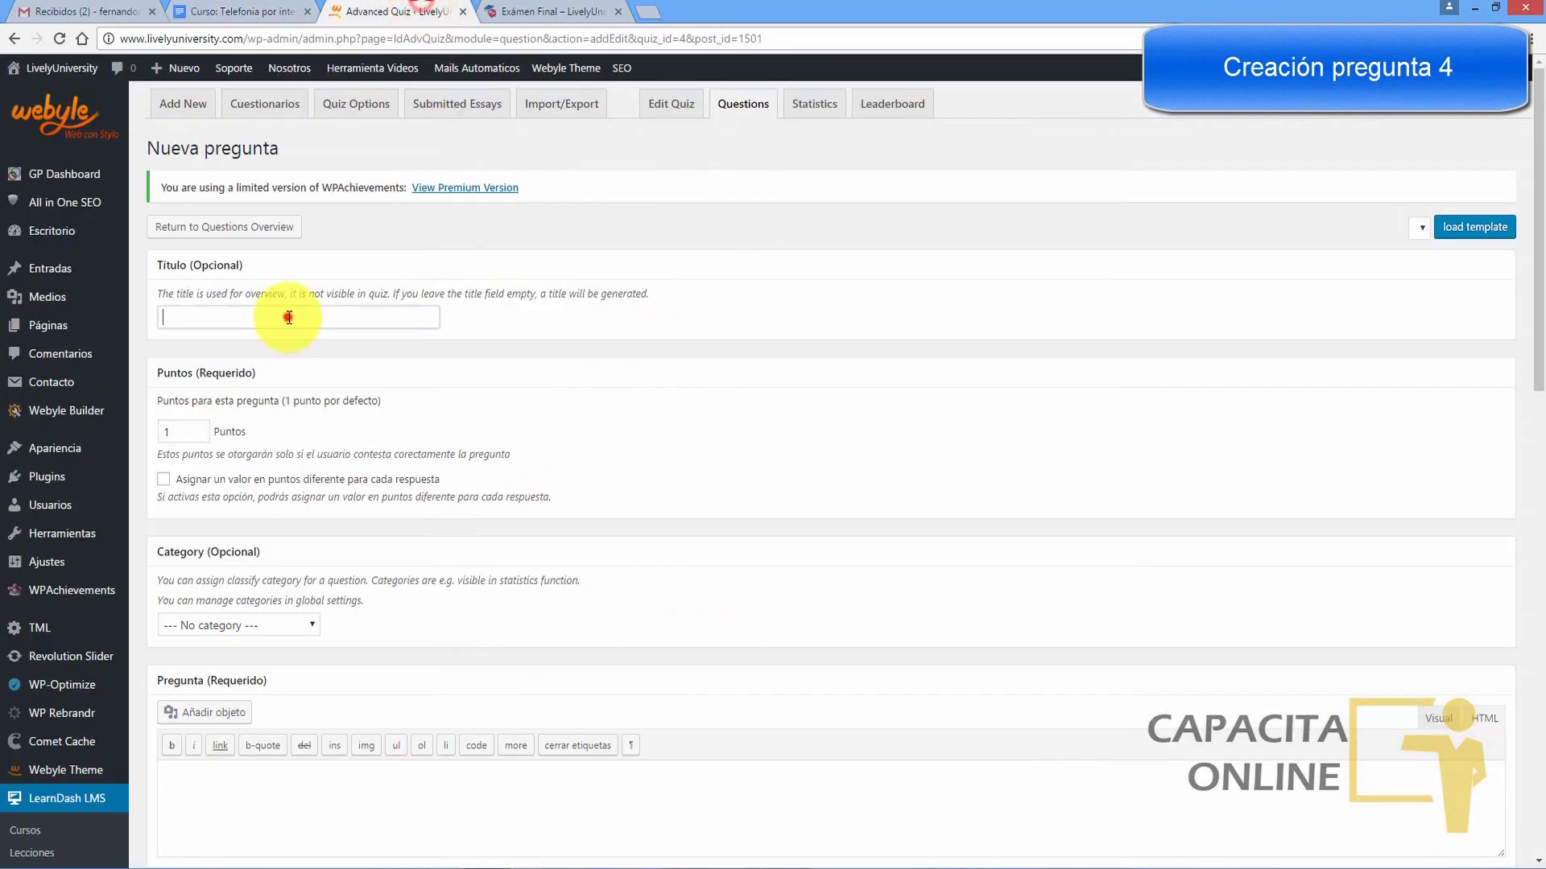
{"action": "type", "text": "4- Cuál es la función de un reseller"}
{"action": "left_click_drag", "start_coordinate": [1533, 350], "coordinate": [1534, 475]}
{"action": "left_click", "coordinate": [296, 436]}
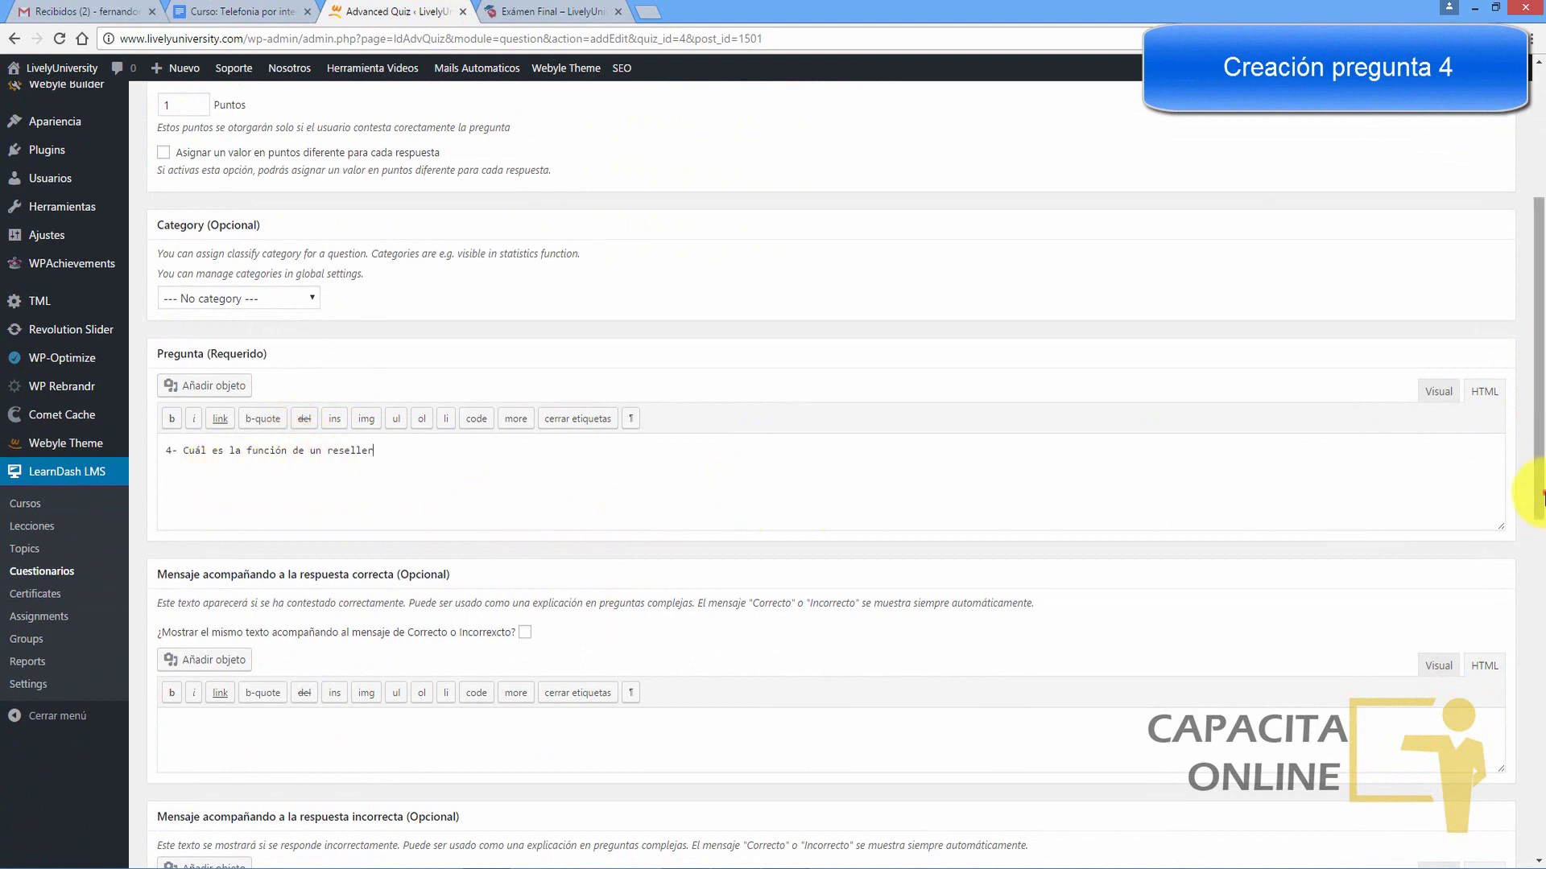
Step: Add two more answer slots to question 4, giving the single-choice question three answers
{"action": "left_click_drag", "start_coordinate": [1542, 495], "coordinate": [1539, 748]}
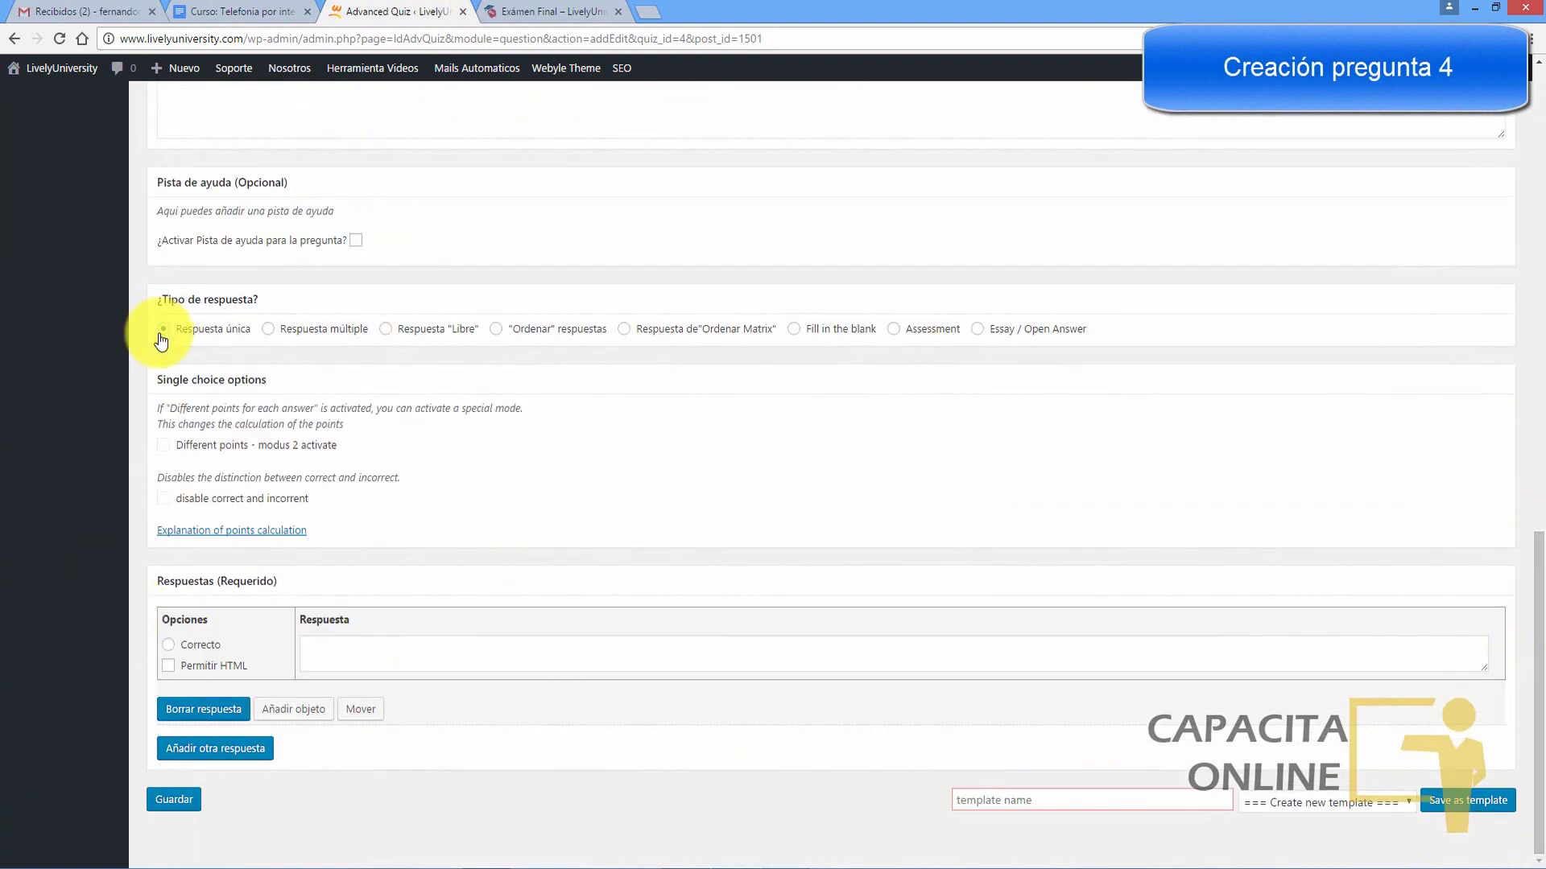
{"action": "left_click", "coordinate": [257, 749]}
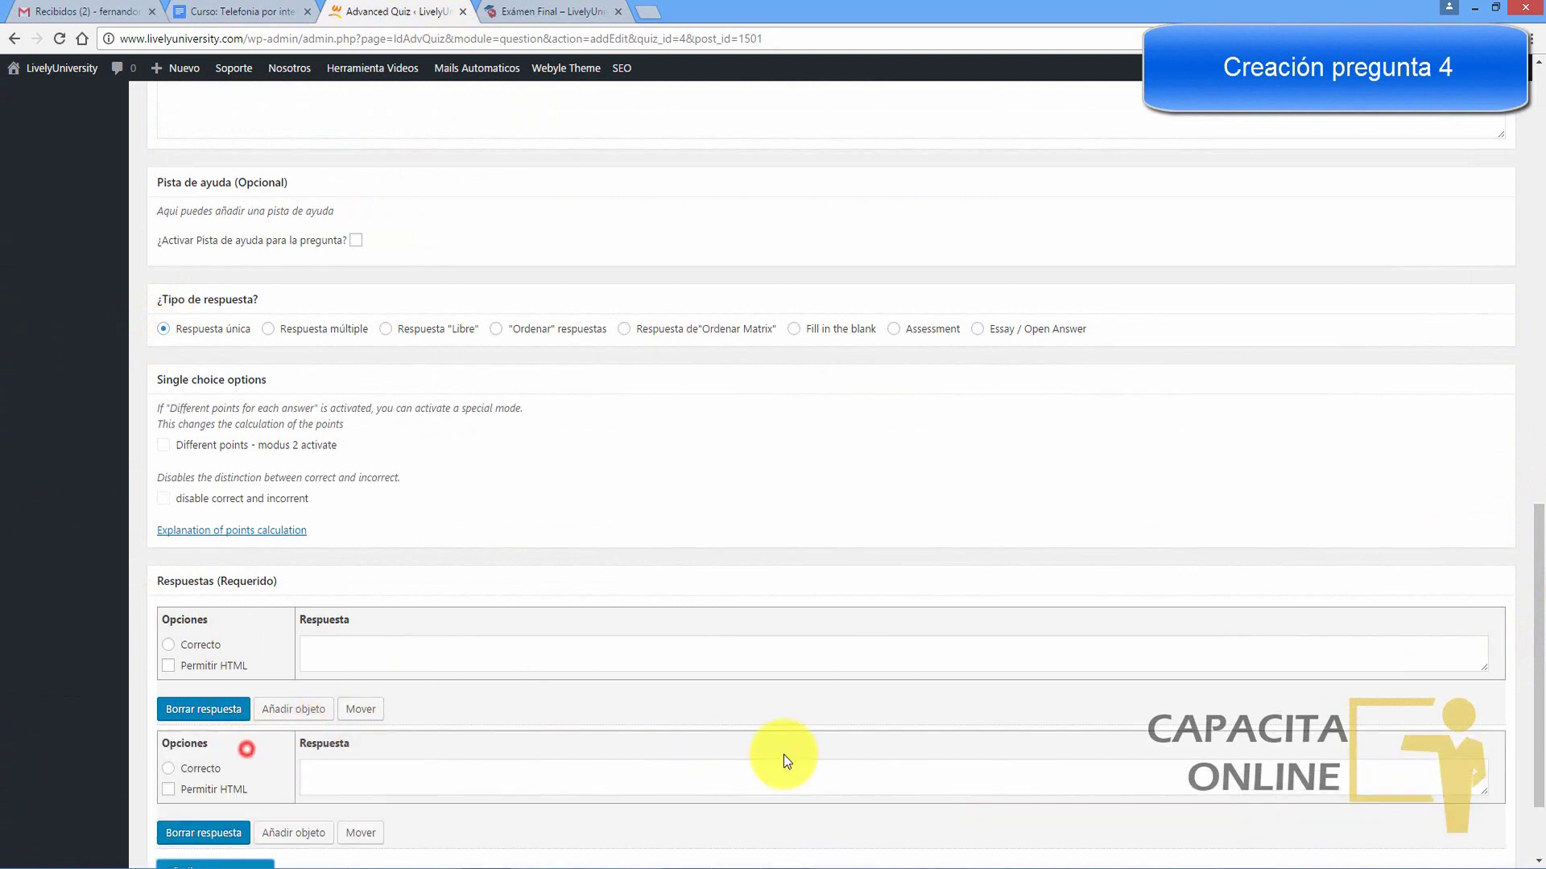
{"action": "scroll", "coordinate": [1539, 761], "scroll_direction": "down", "scroll_amount": 2}
{"action": "left_click", "coordinate": [270, 745]}
Step: Copy "Reventa de minutos" from the course outline into the first answer of question 4
{"action": "key", "text": "ctrl+shift+Tab"}
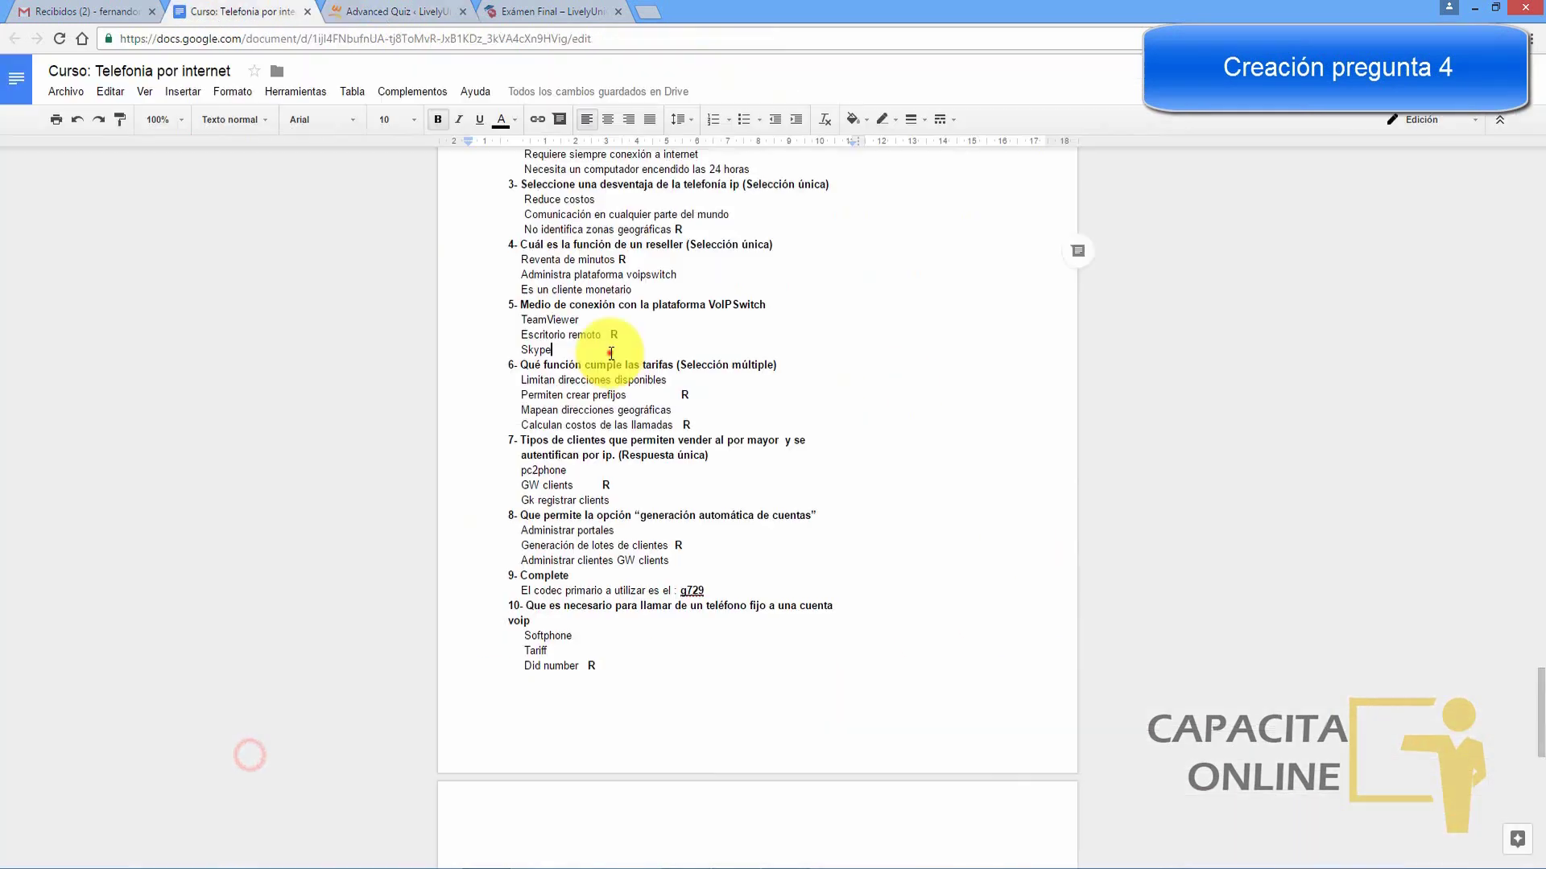
{"action": "left_click", "coordinate": [609, 353]}
{"action": "left_click_drag", "start_coordinate": [520, 257], "coordinate": [604, 259]}
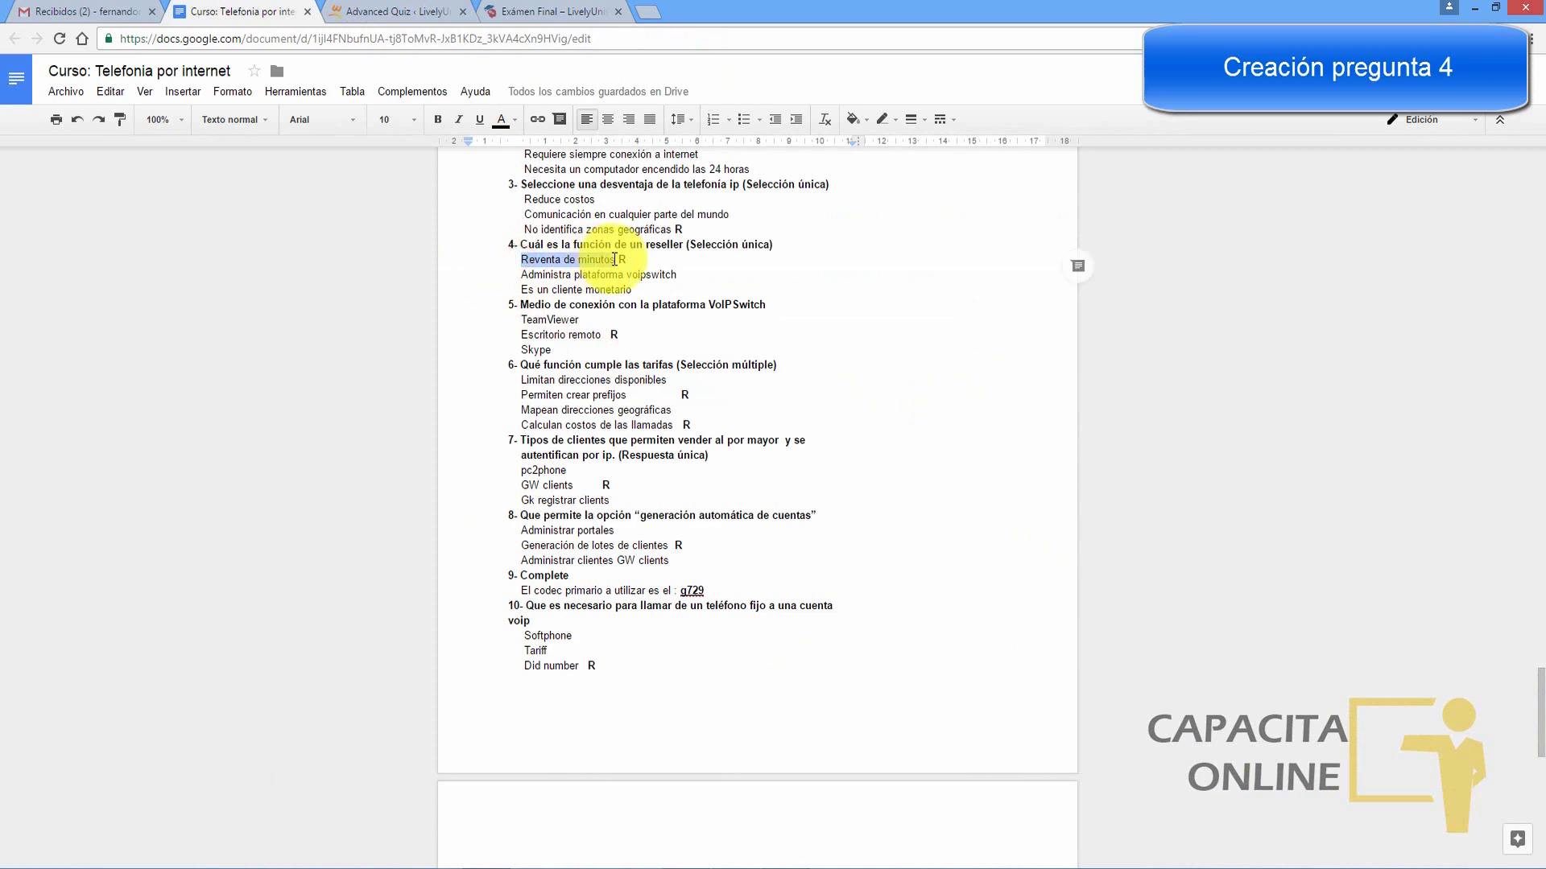
{"action": "left_click", "coordinate": [415, 11]}
{"action": "left_click", "coordinate": [374, 533]}
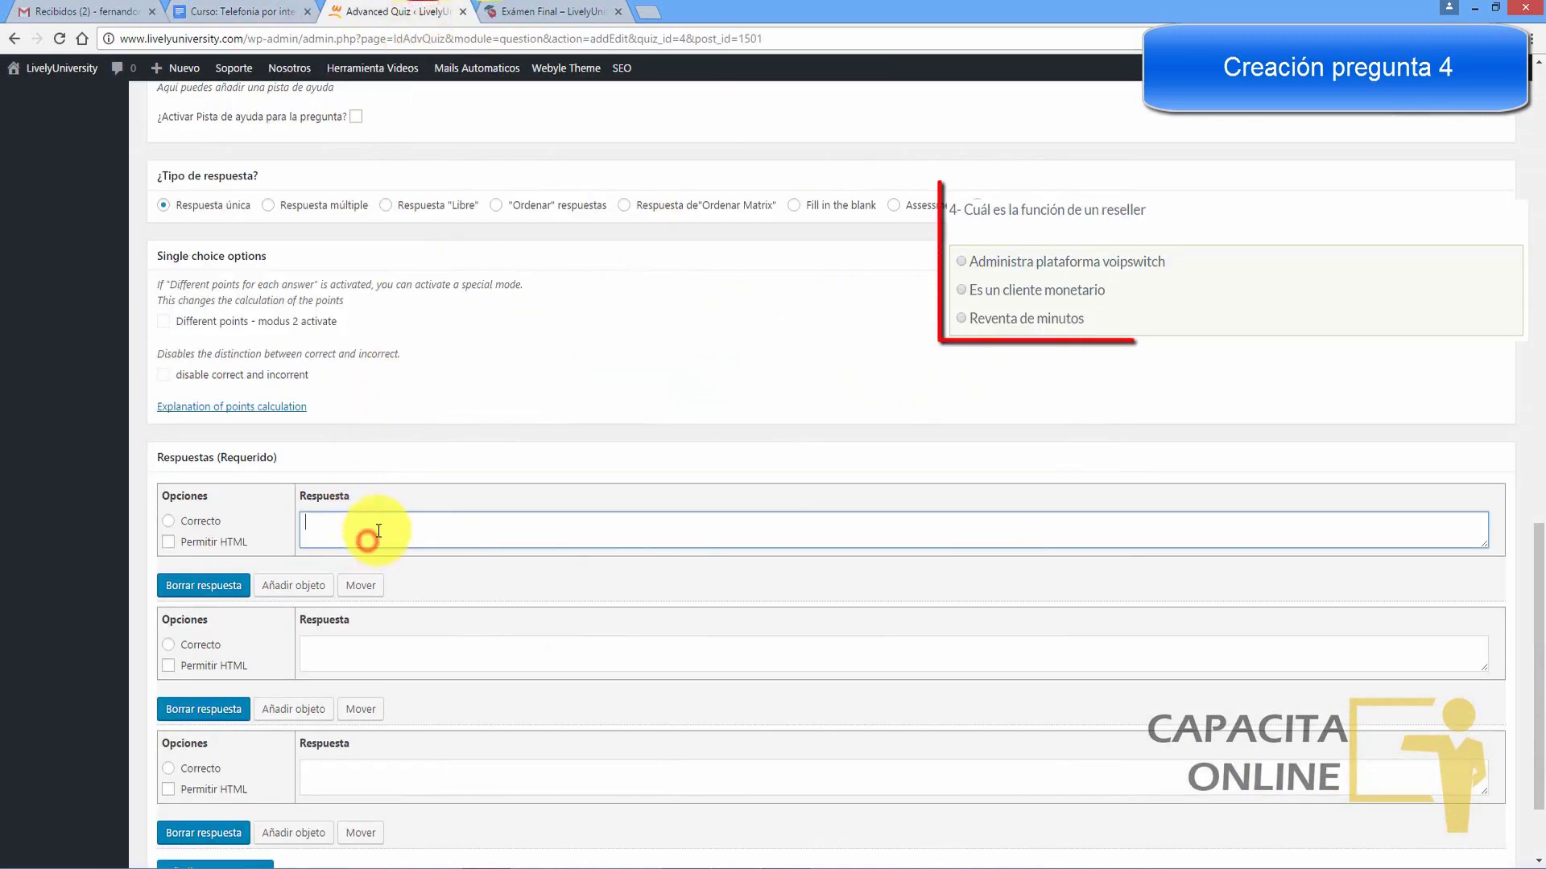
{"action": "type", "text": "Reventa de minutos"}
Step: Copy "Administra plataforma voipswitch" from the course outline into the second answer of question 4
{"action": "key", "text": "ctrl+shift+Tab"}
{"action": "key", "text": "ctrl+Tab"}
{"action": "left_click", "coordinate": [392, 654]}
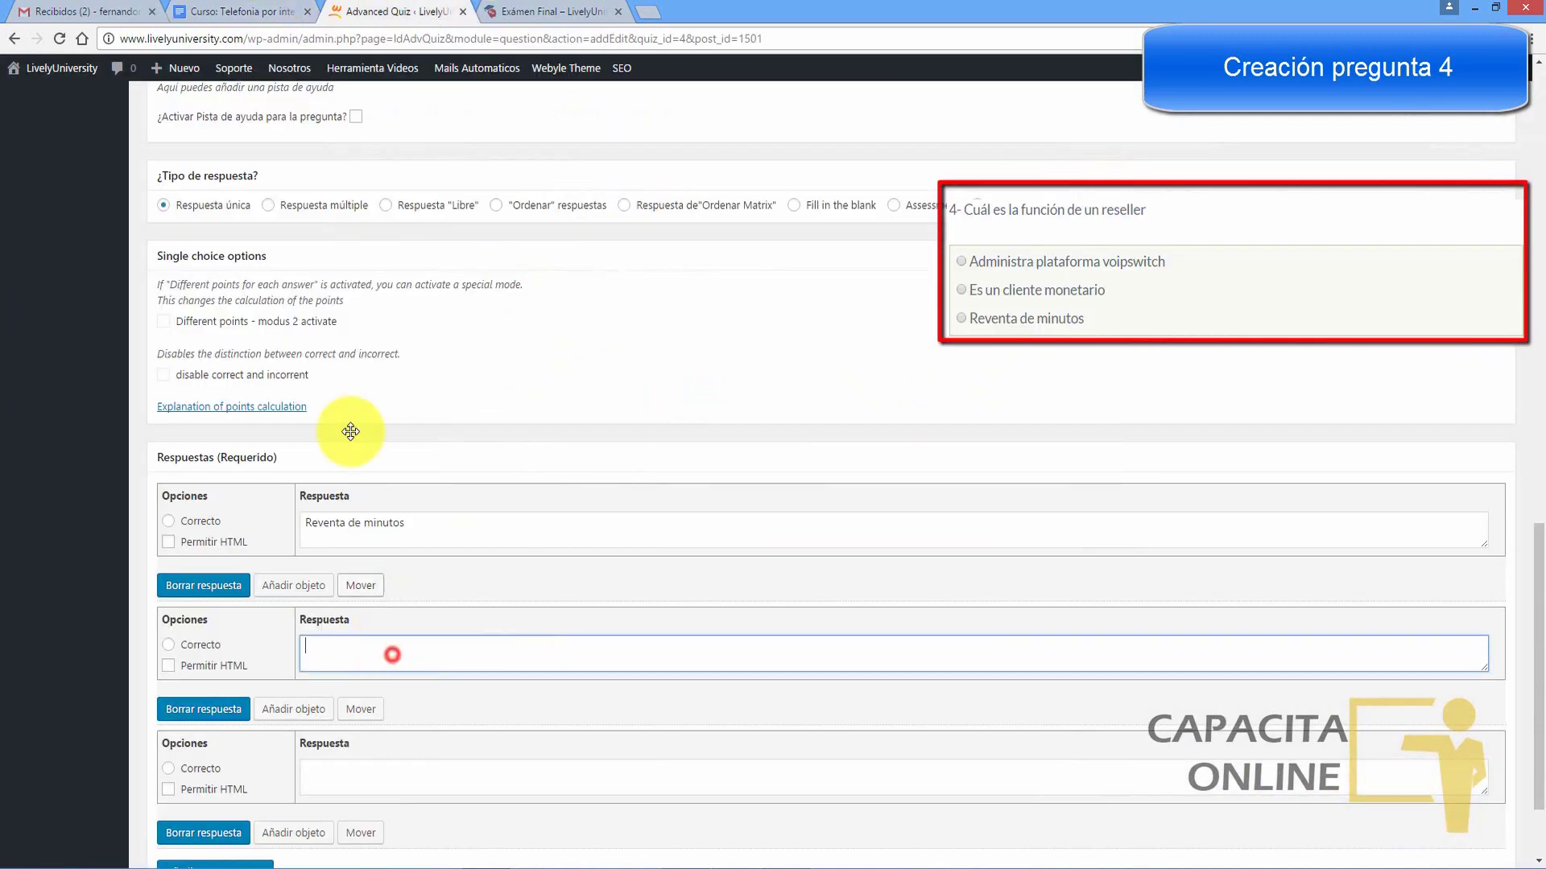
{"action": "type", "text": "Administra plataforma voipswitch"}
Step: Copy "Es un cliente monetario" from the course outline into the third answer of question 4
{"action": "left_click", "coordinate": [235, 11]}
{"action": "left_click_drag", "start_coordinate": [518, 290], "coordinate": [638, 291]}
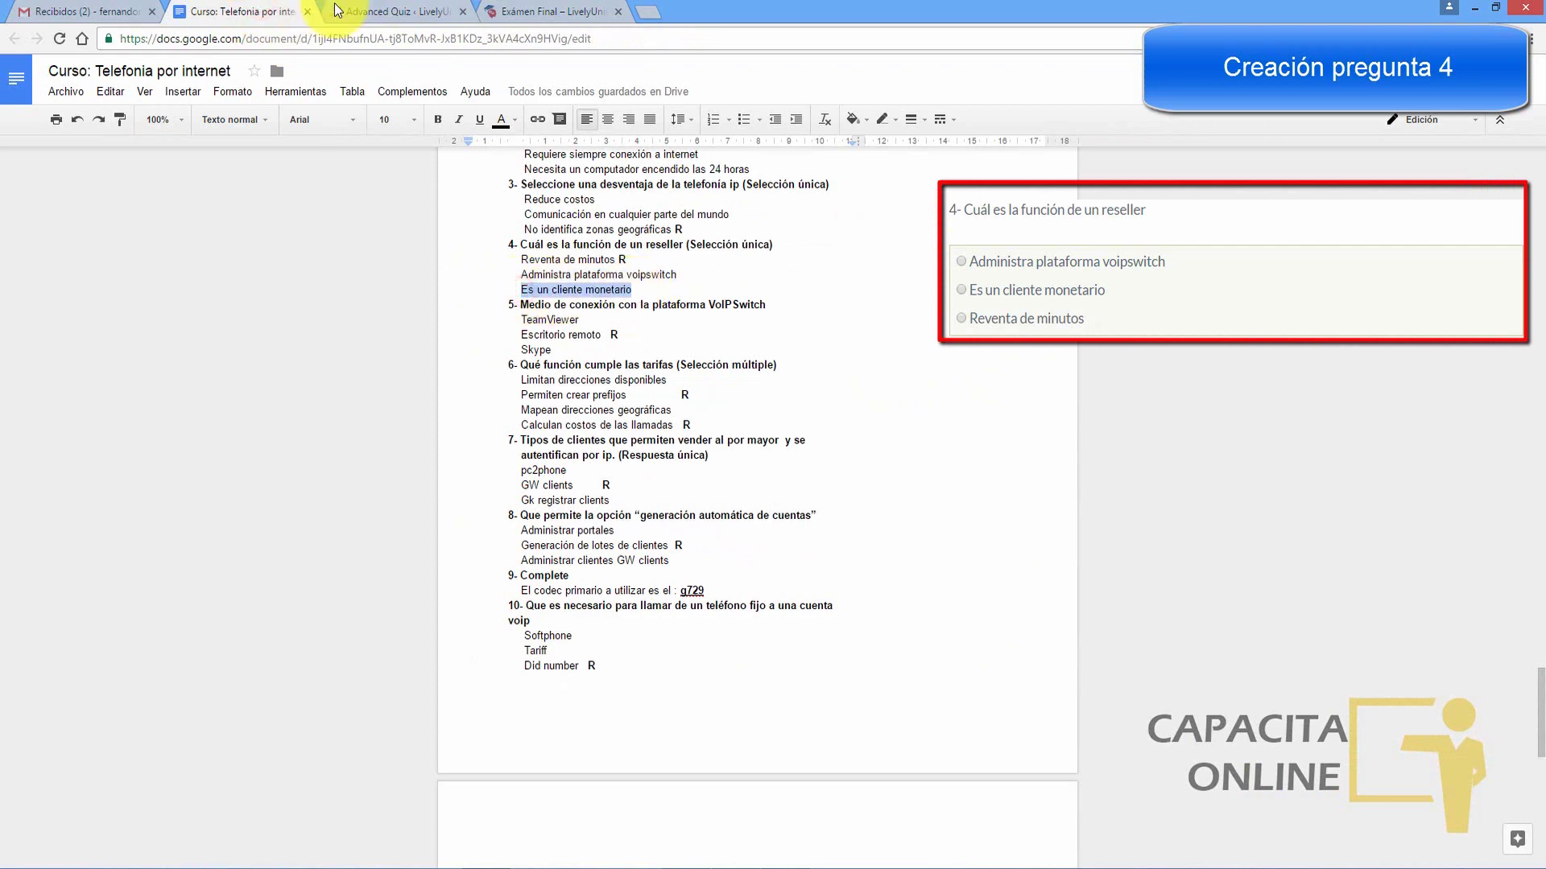
{"action": "left_click", "coordinate": [372, 11]}
{"action": "left_click", "coordinate": [376, 777]}
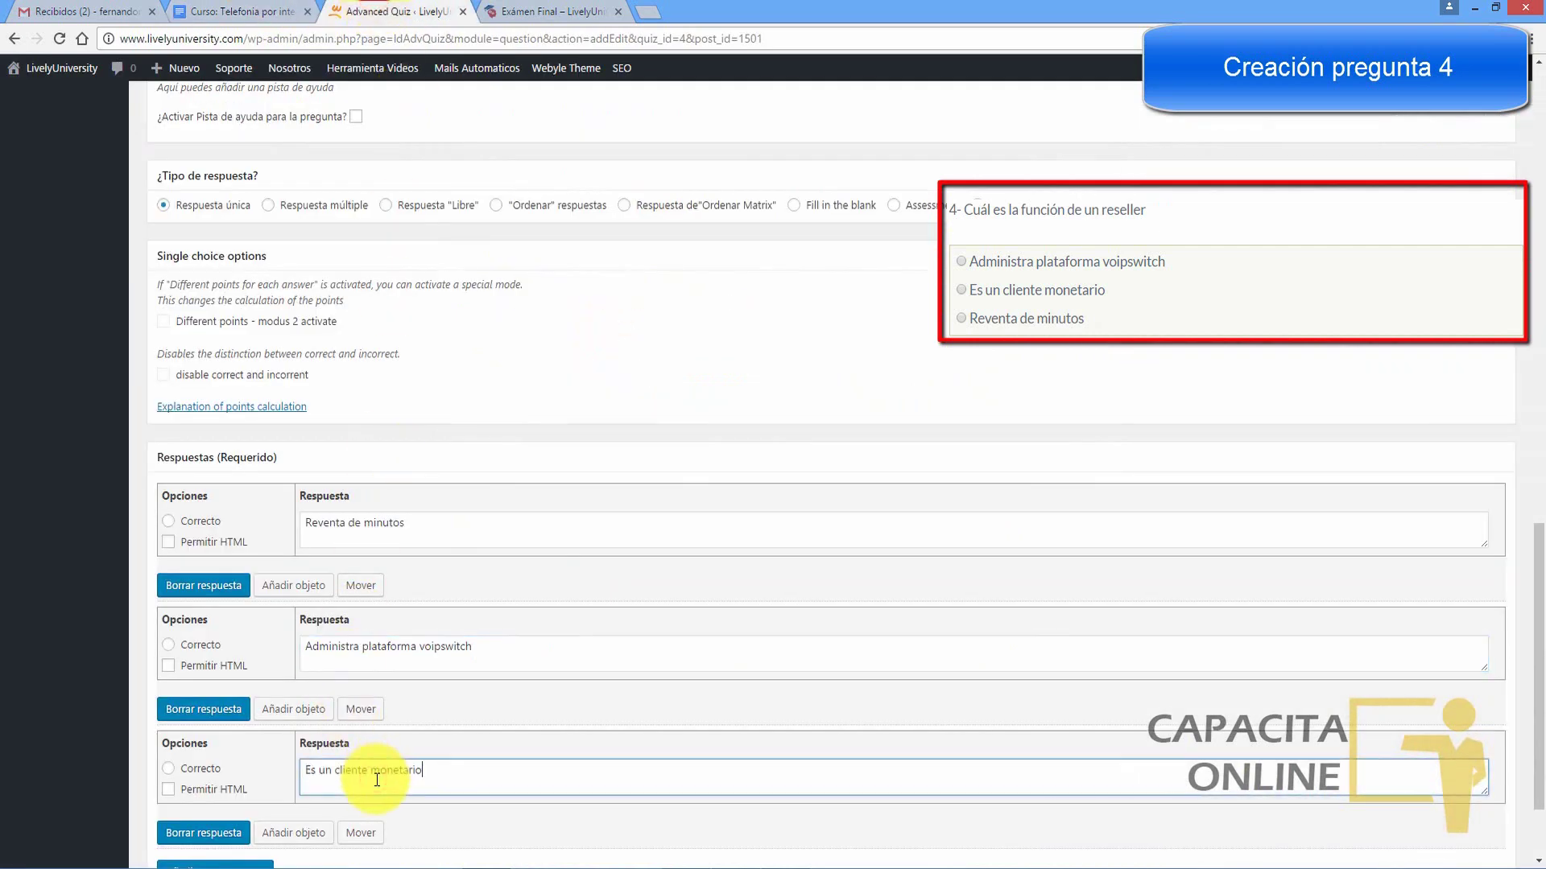
Step: Save question 4 with "Reventa de minutos" marked as correct and start another question from the questions overview
{"action": "left_click", "coordinate": [168, 521]}
{"action": "left_click_drag", "start_coordinate": [1538, 531], "coordinate": [1533, 620]}
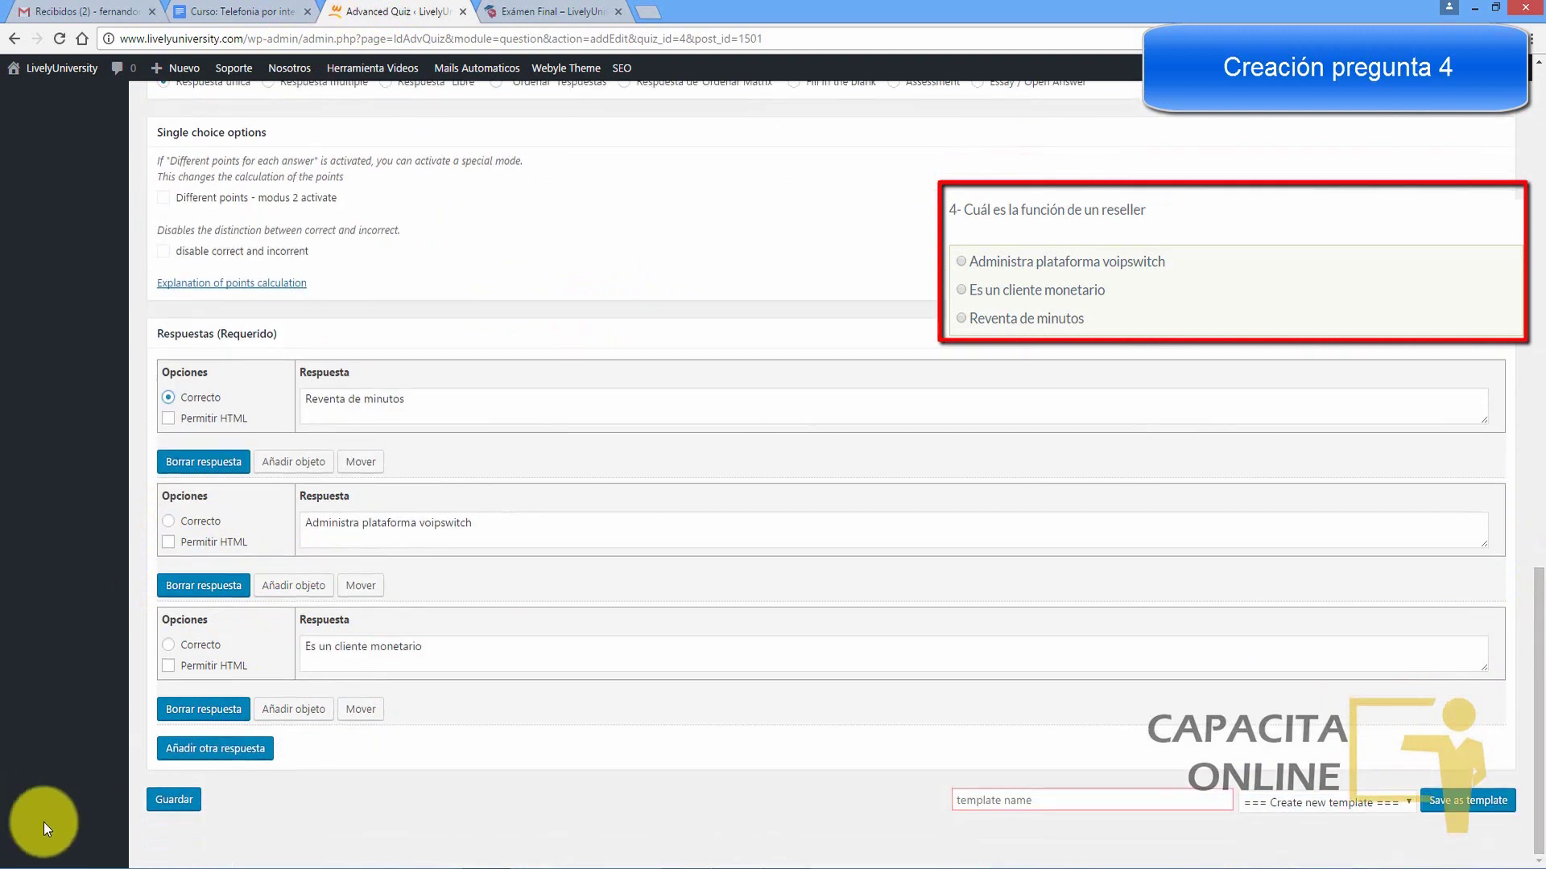
{"action": "left_click", "coordinate": [175, 802]}
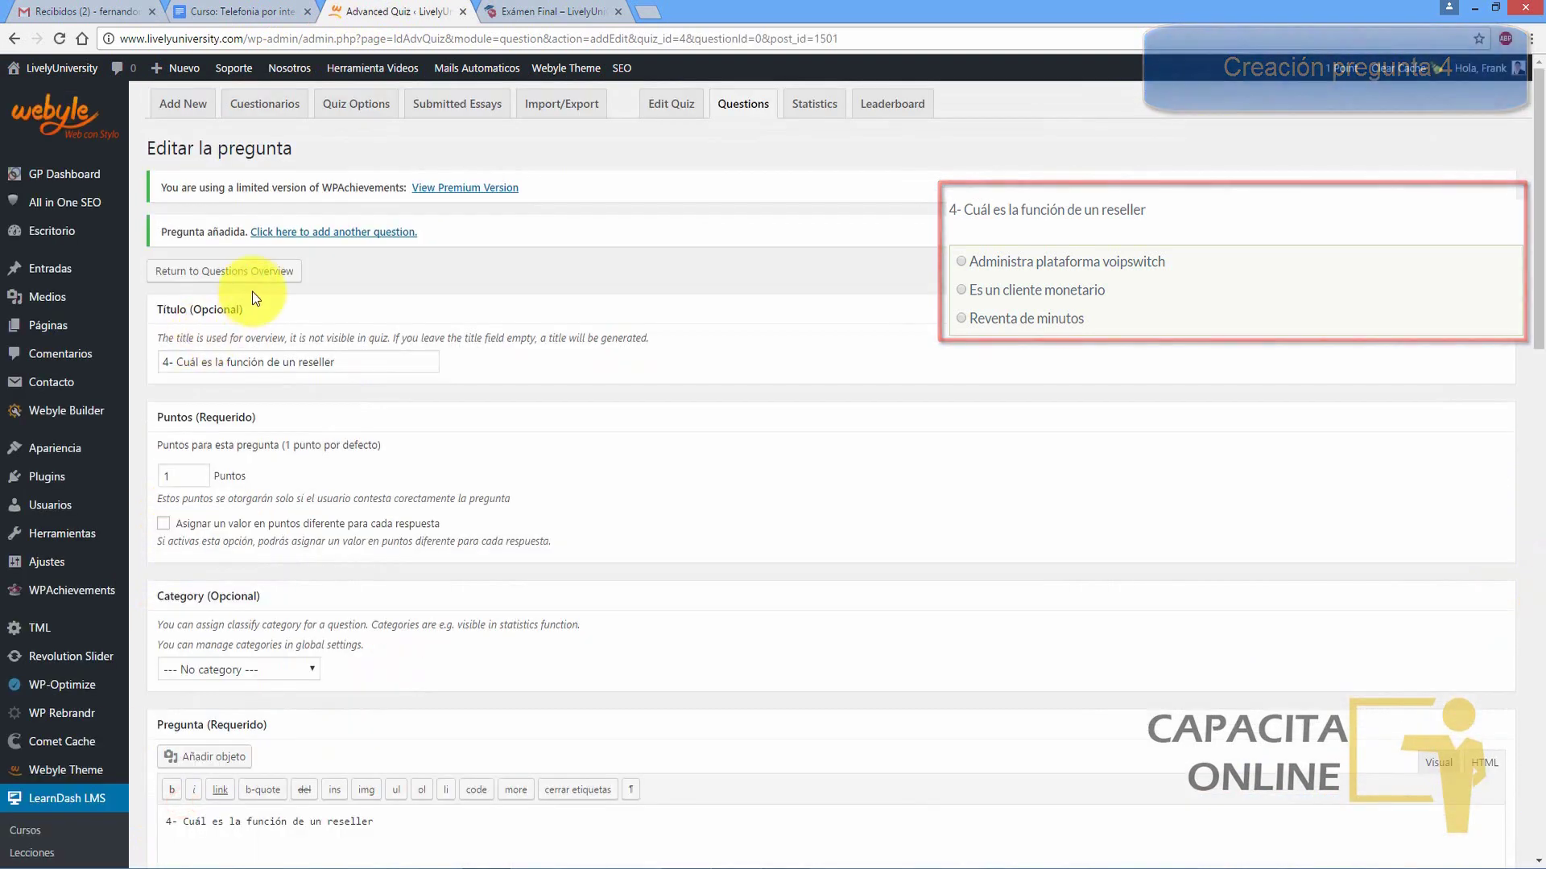
{"action": "left_click", "coordinate": [252, 283]}
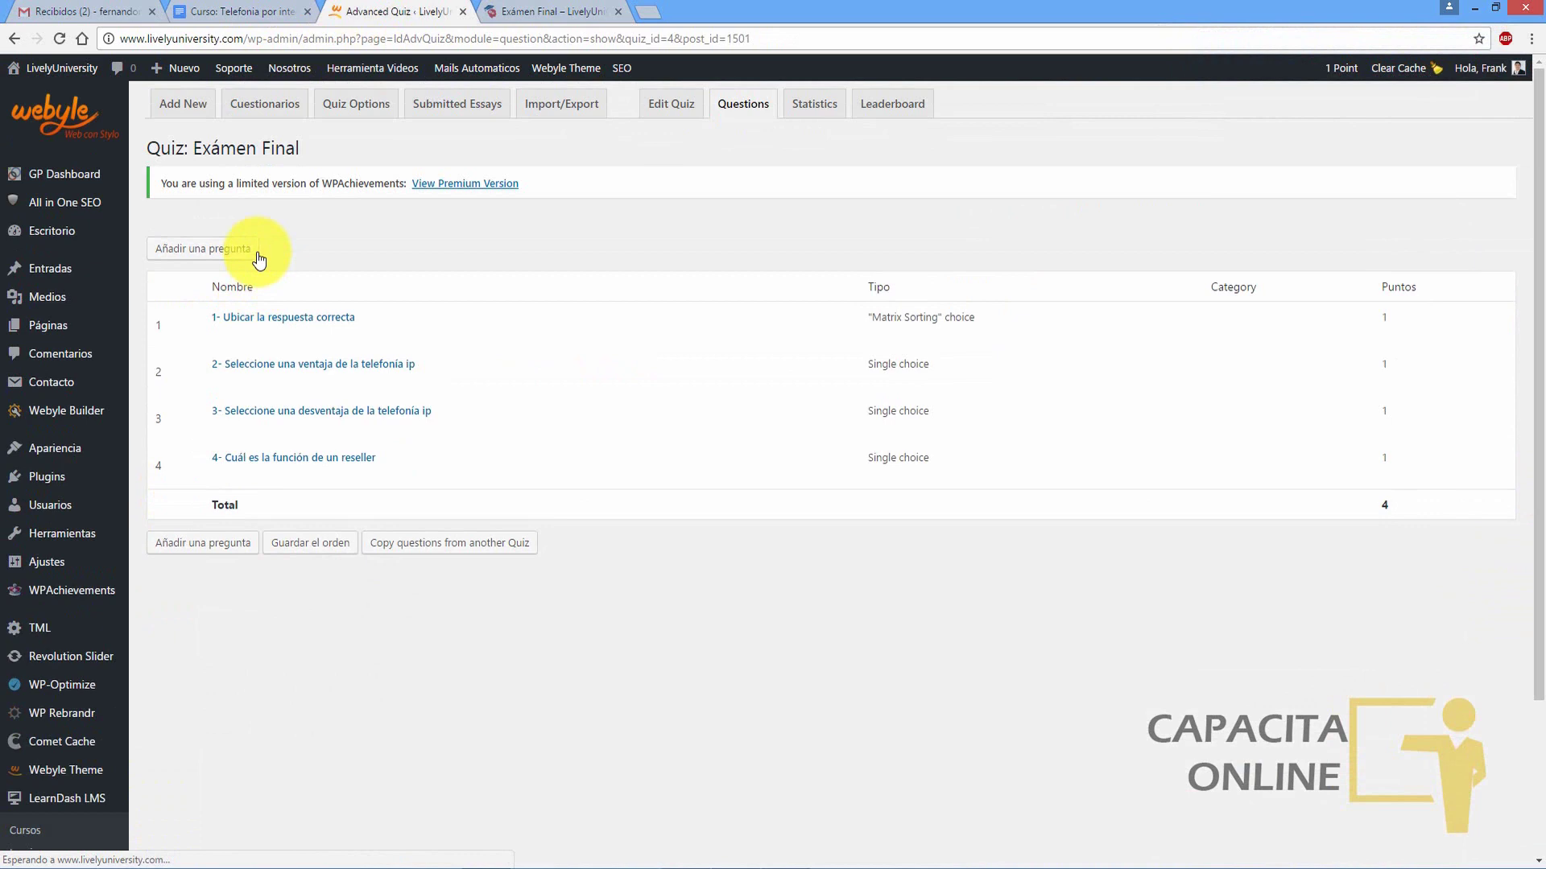
{"action": "left_click", "coordinate": [204, 251]}
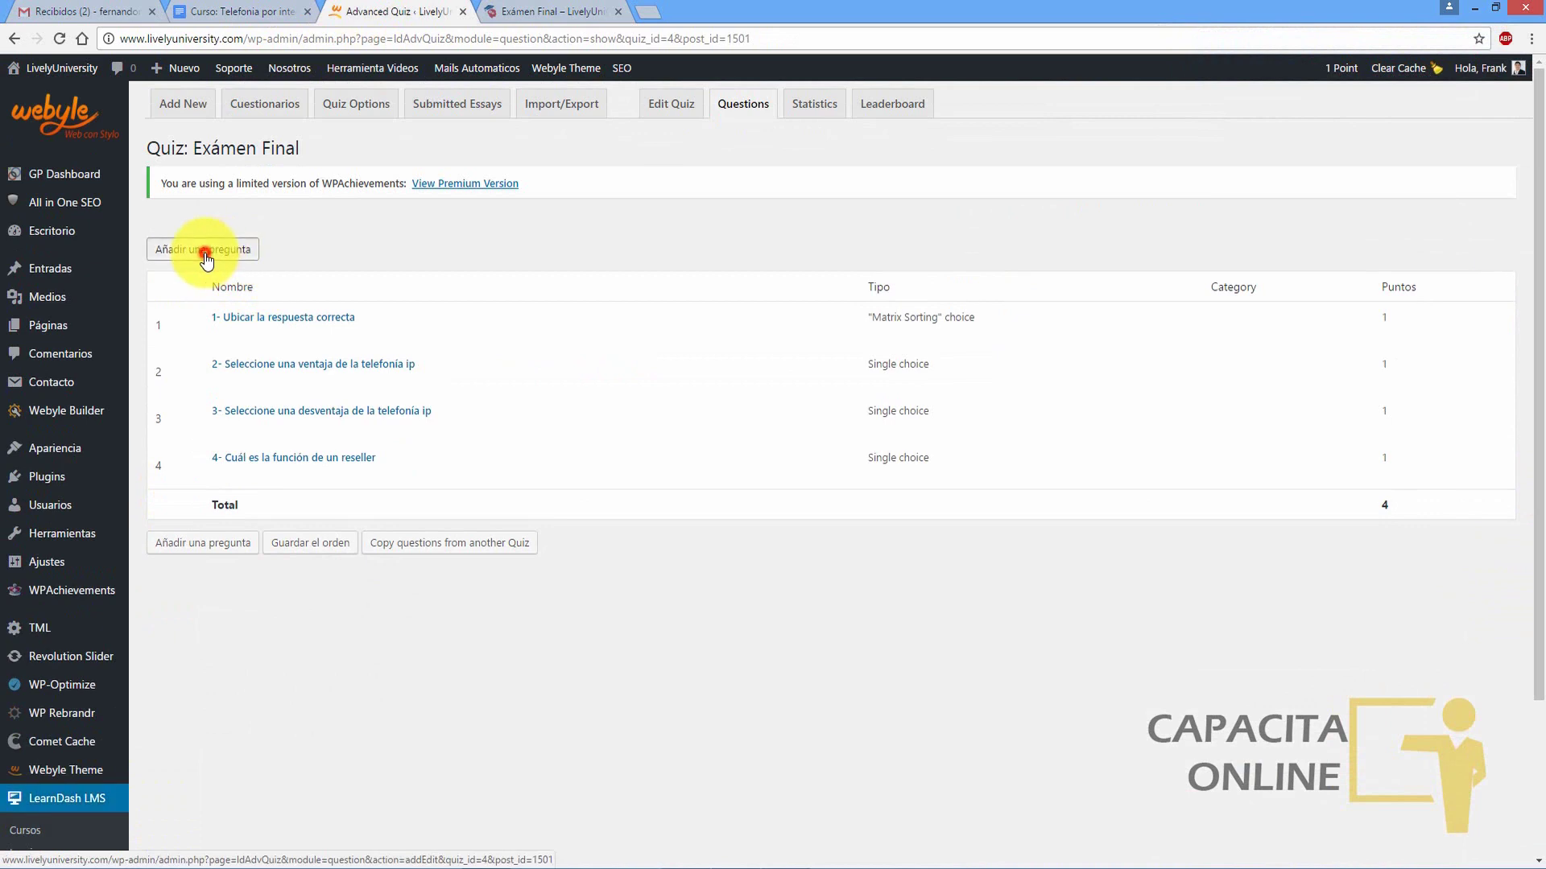
Step: Copy "5- Medio de conexión con la plataforma VoIPSwitch" from the course outline into the new question's title and question text
{"action": "left_click", "coordinate": [242, 11]}
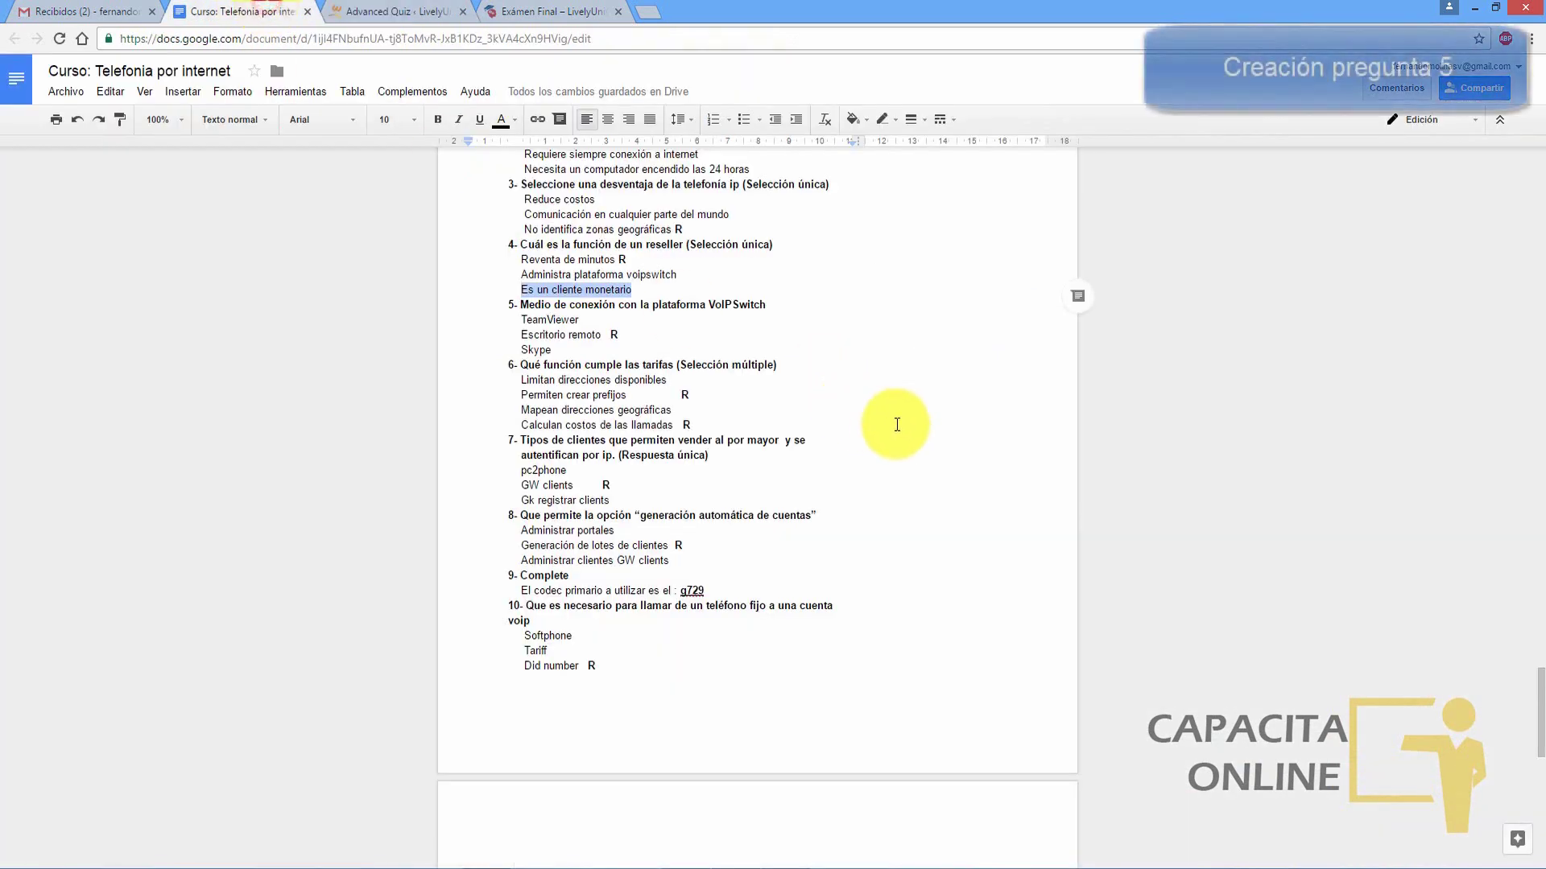
{"action": "left_click_drag", "start_coordinate": [519, 304], "coordinate": [766, 304]}
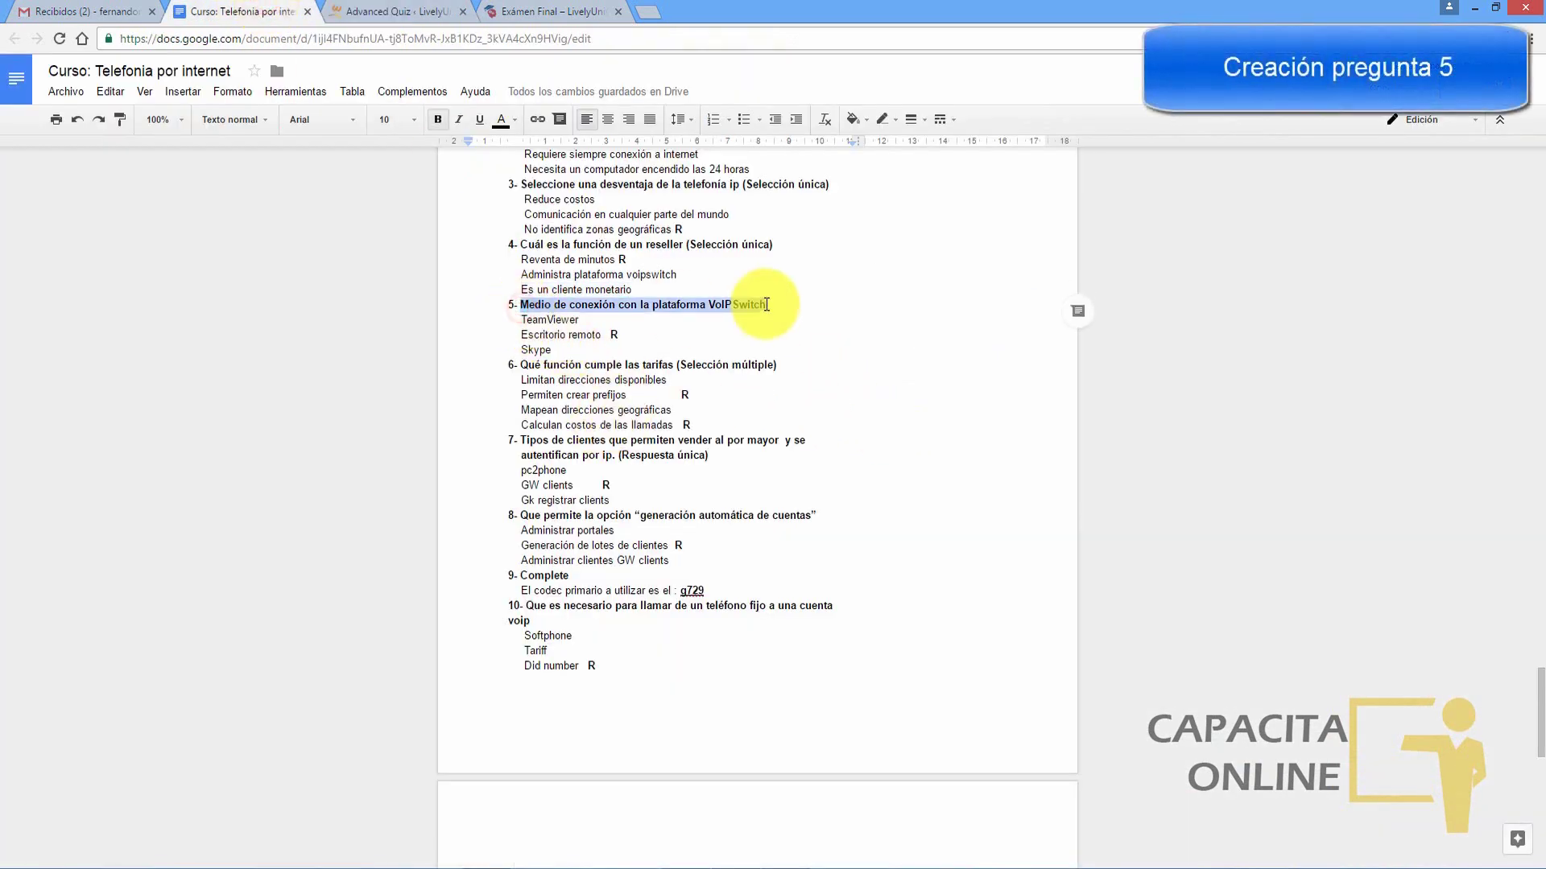
{"action": "left_click_drag", "start_coordinate": [415, 305], "coordinate": [766, 300]}
{"action": "key", "text": "ctrl+c"}
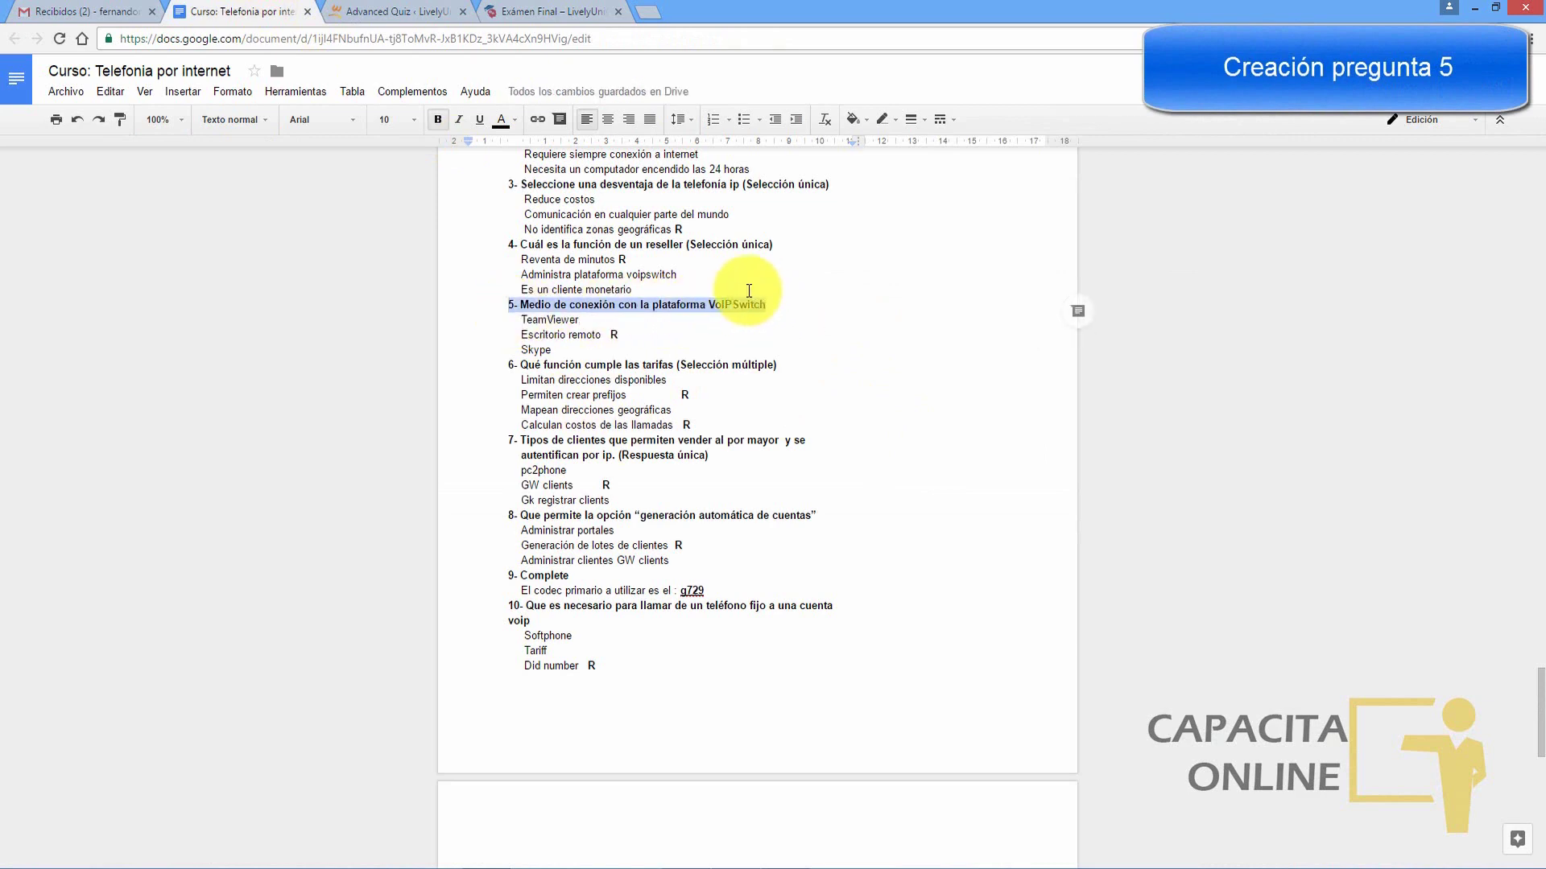
{"action": "left_click", "coordinate": [395, 11]}
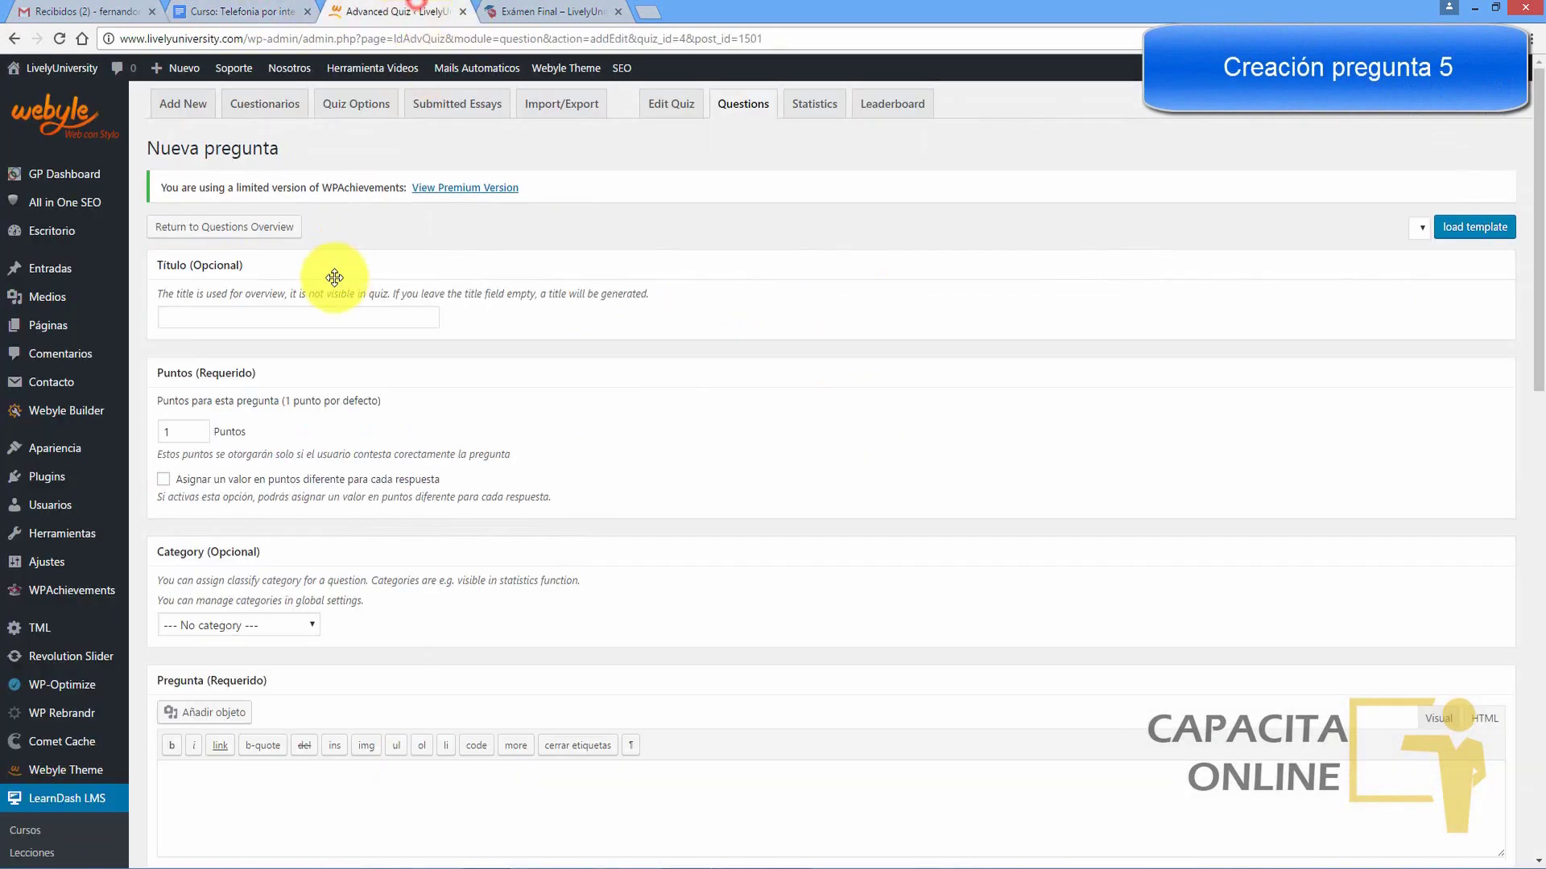
{"action": "left_click", "coordinate": [322, 320]}
{"action": "left_click", "coordinate": [340, 311]}
{"action": "key", "text": "ctrl+v"}
{"action": "left_click_drag", "start_coordinate": [1537, 355], "coordinate": [1538, 547]}
{"action": "left_click", "coordinate": [389, 332]}
{"action": "key", "text": "ctrl+v"}
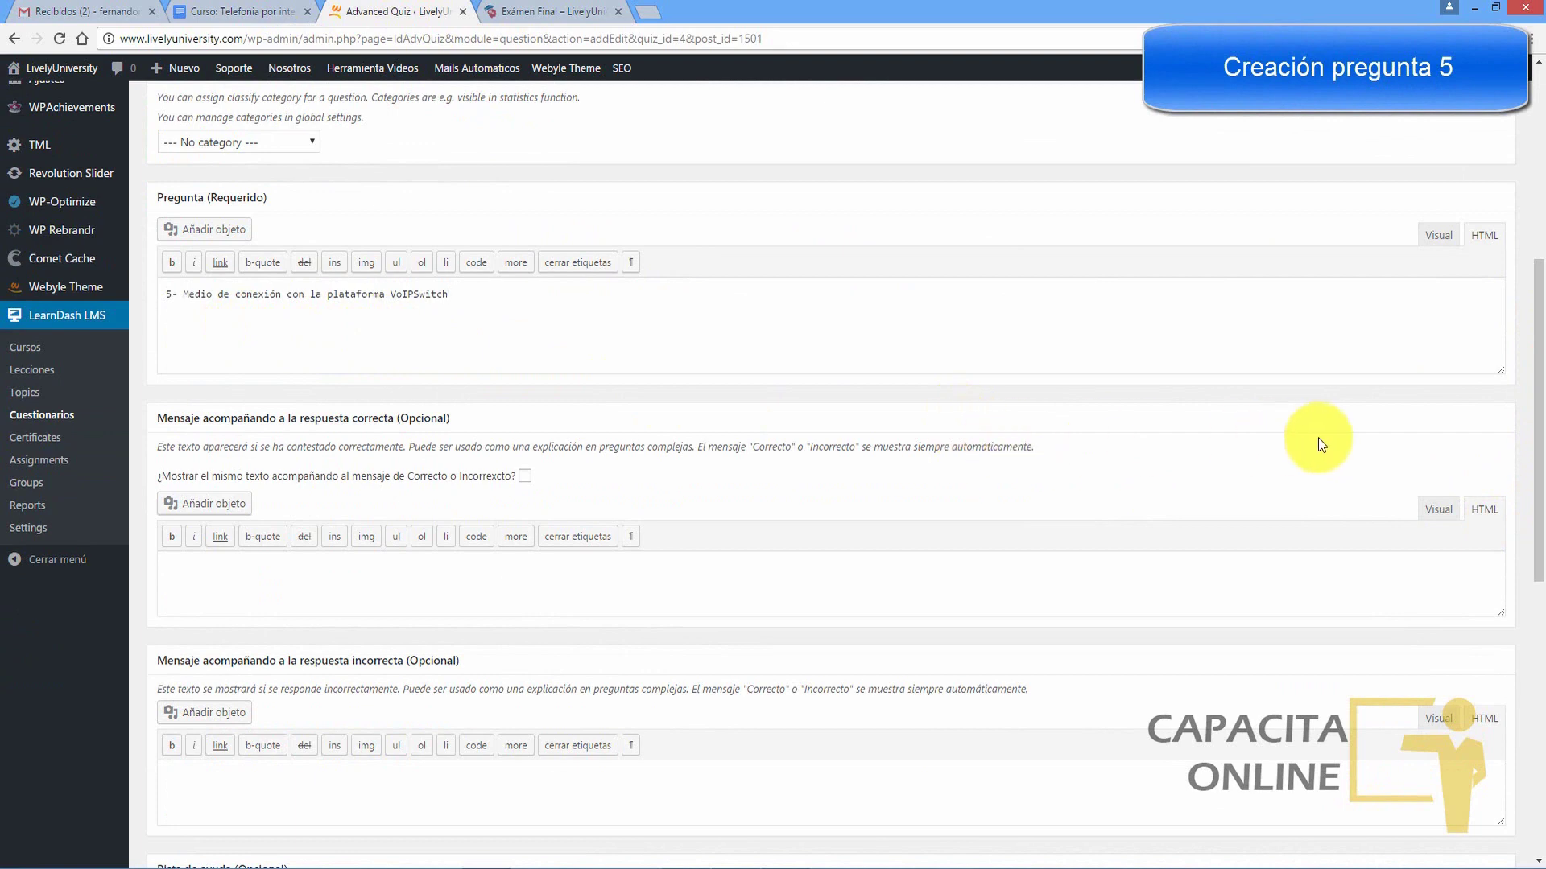
Step: Add two more answer slots to question 5 and copy "TeamViewer" from the course outline into the first answer
{"action": "left_click_drag", "start_coordinate": [1537, 463], "coordinate": [1539, 738]}
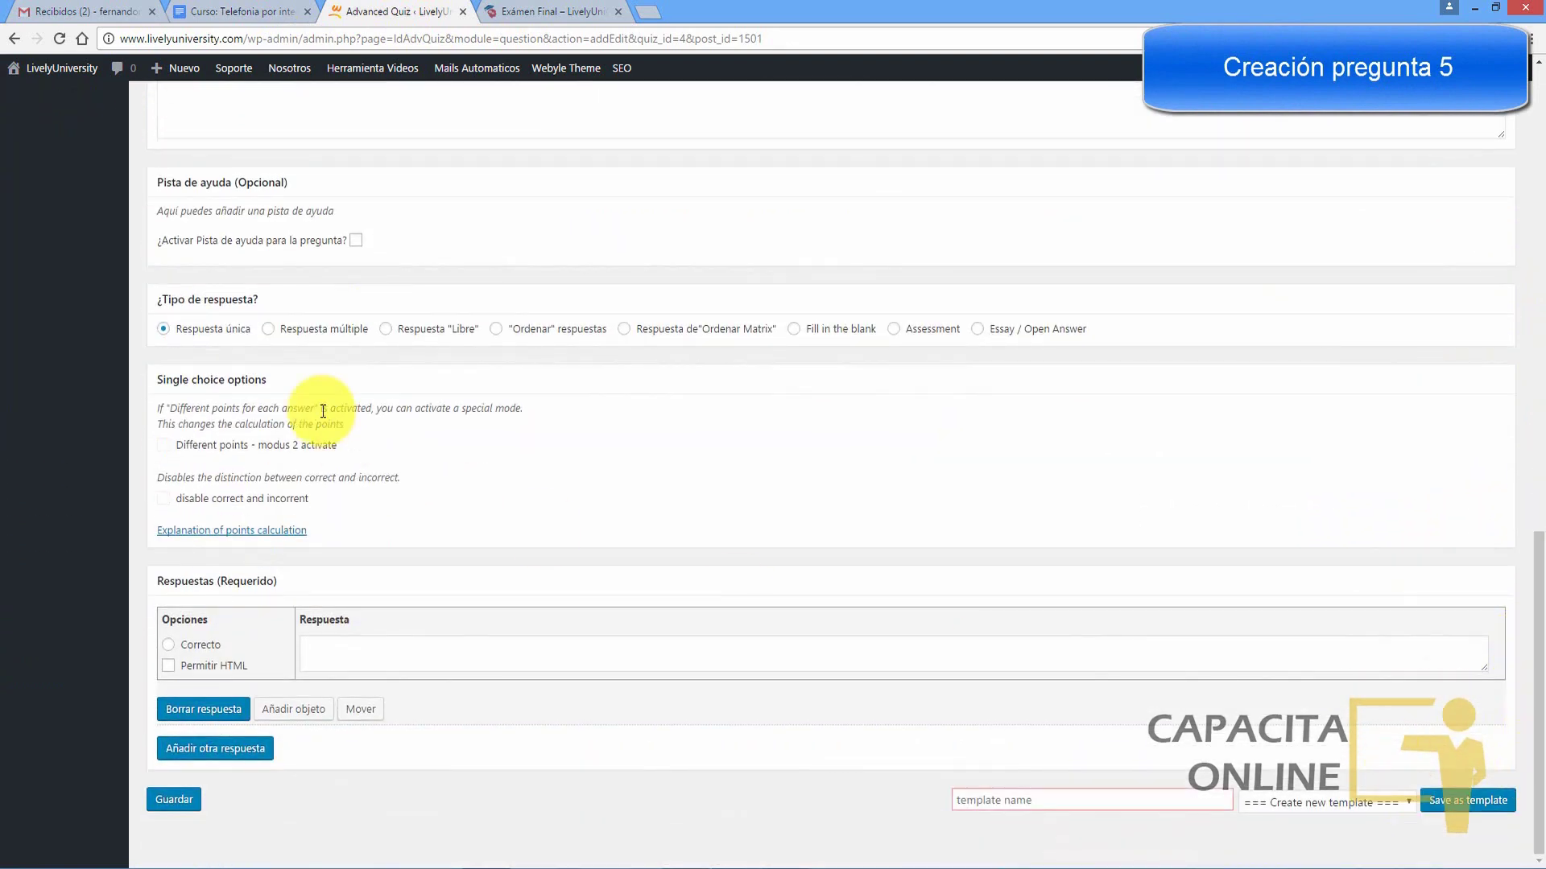
{"action": "left_click", "coordinate": [298, 10]}
{"action": "left_click", "coordinate": [580, 337]}
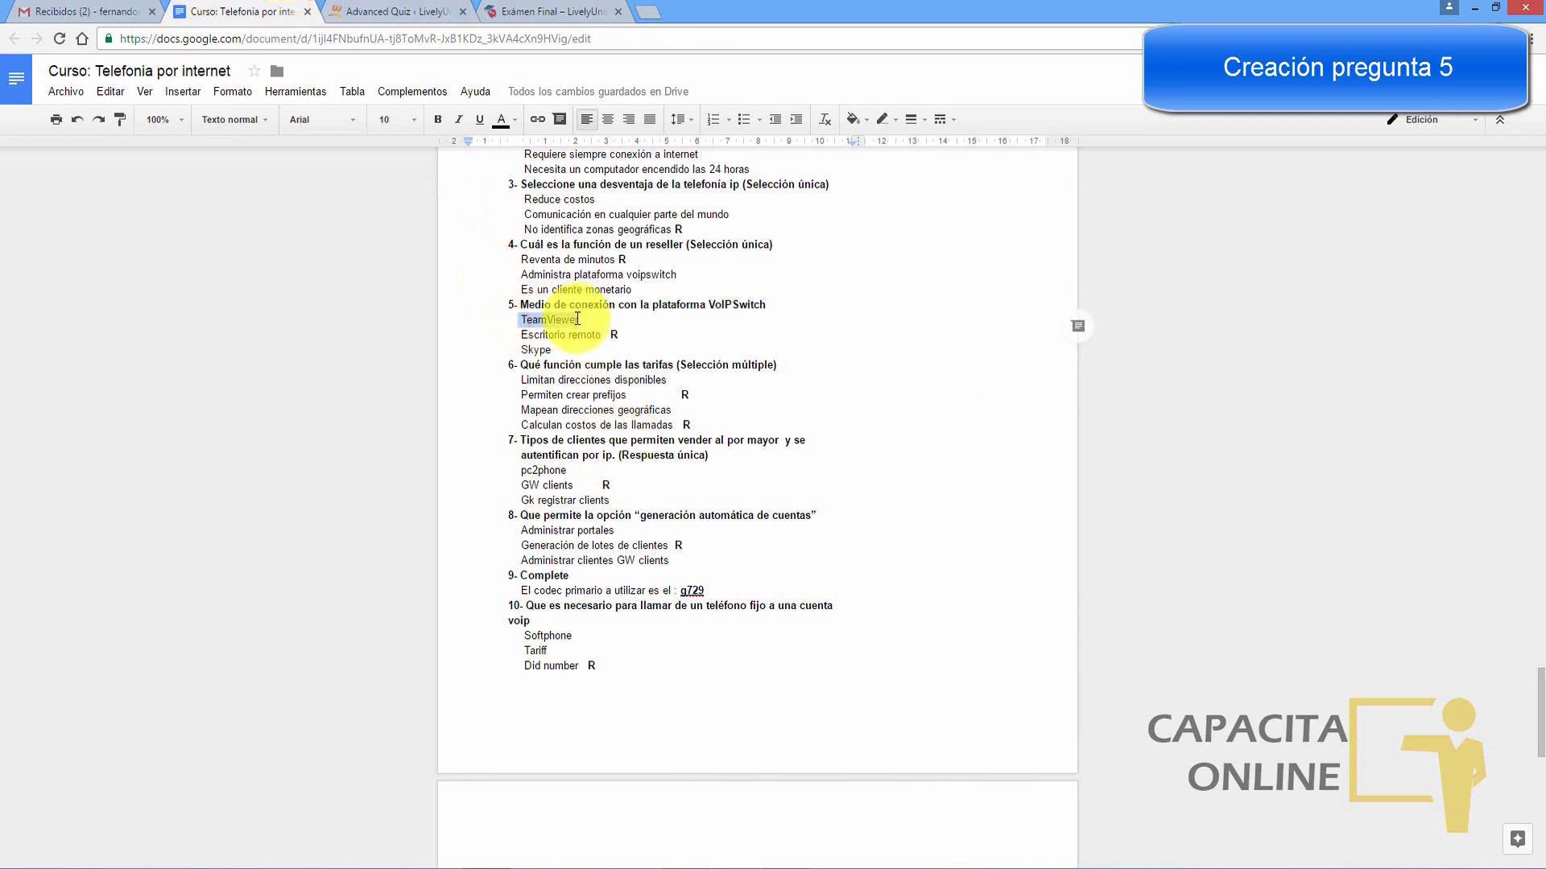
{"action": "key", "text": "ctrl+Tab"}
{"action": "left_click", "coordinate": [242, 744]}
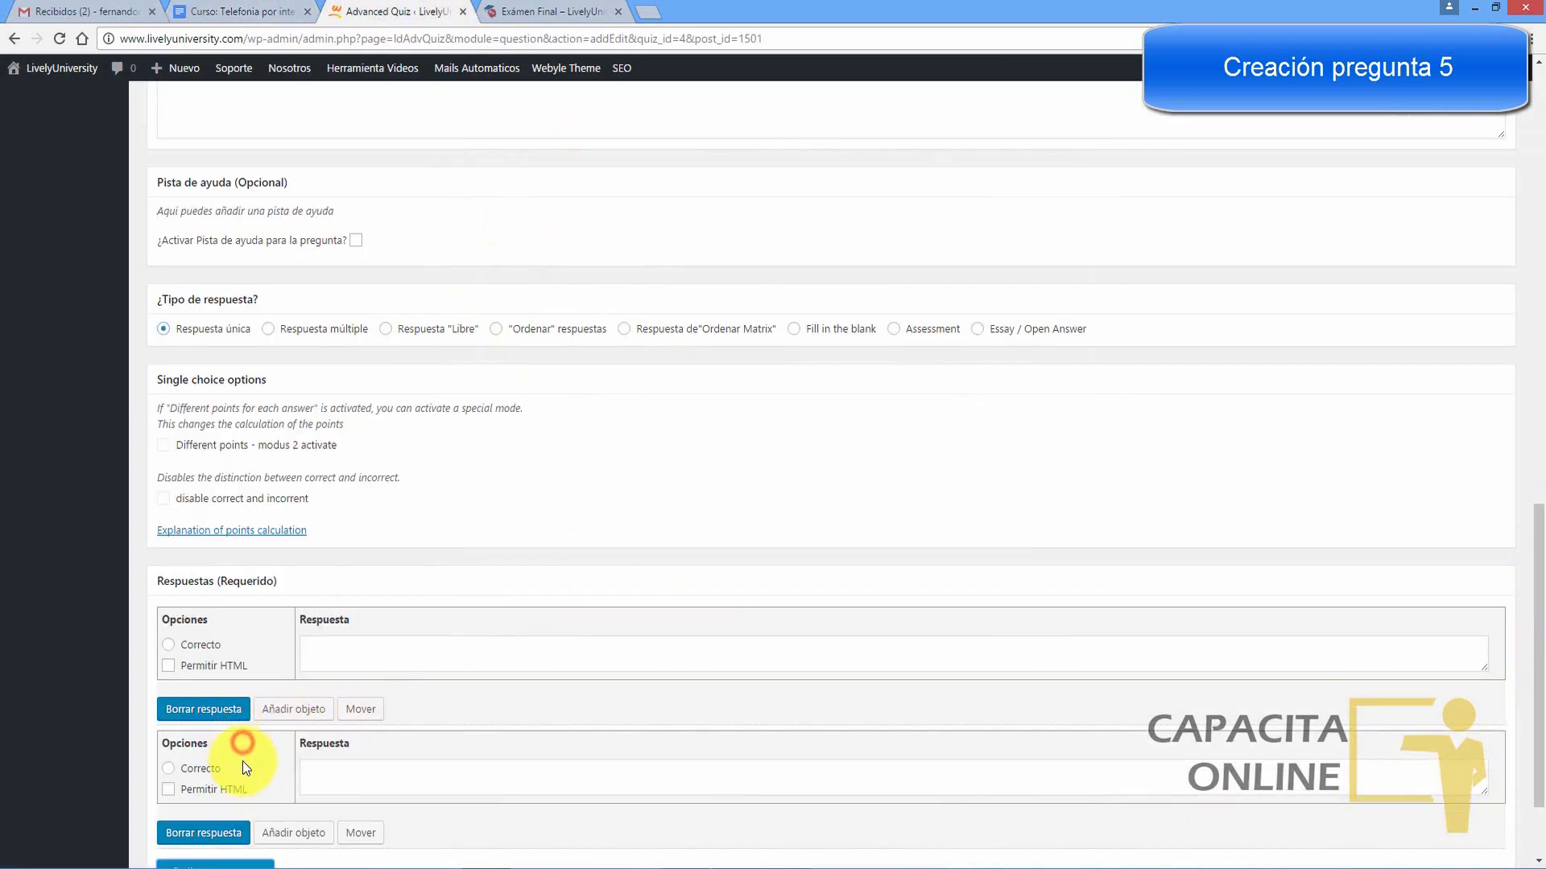
{"action": "scroll", "coordinate": [274, 760], "scroll_direction": "down", "scroll_amount": 2}
{"action": "left_click", "coordinate": [226, 742]}
{"action": "left_click", "coordinate": [356, 537]}
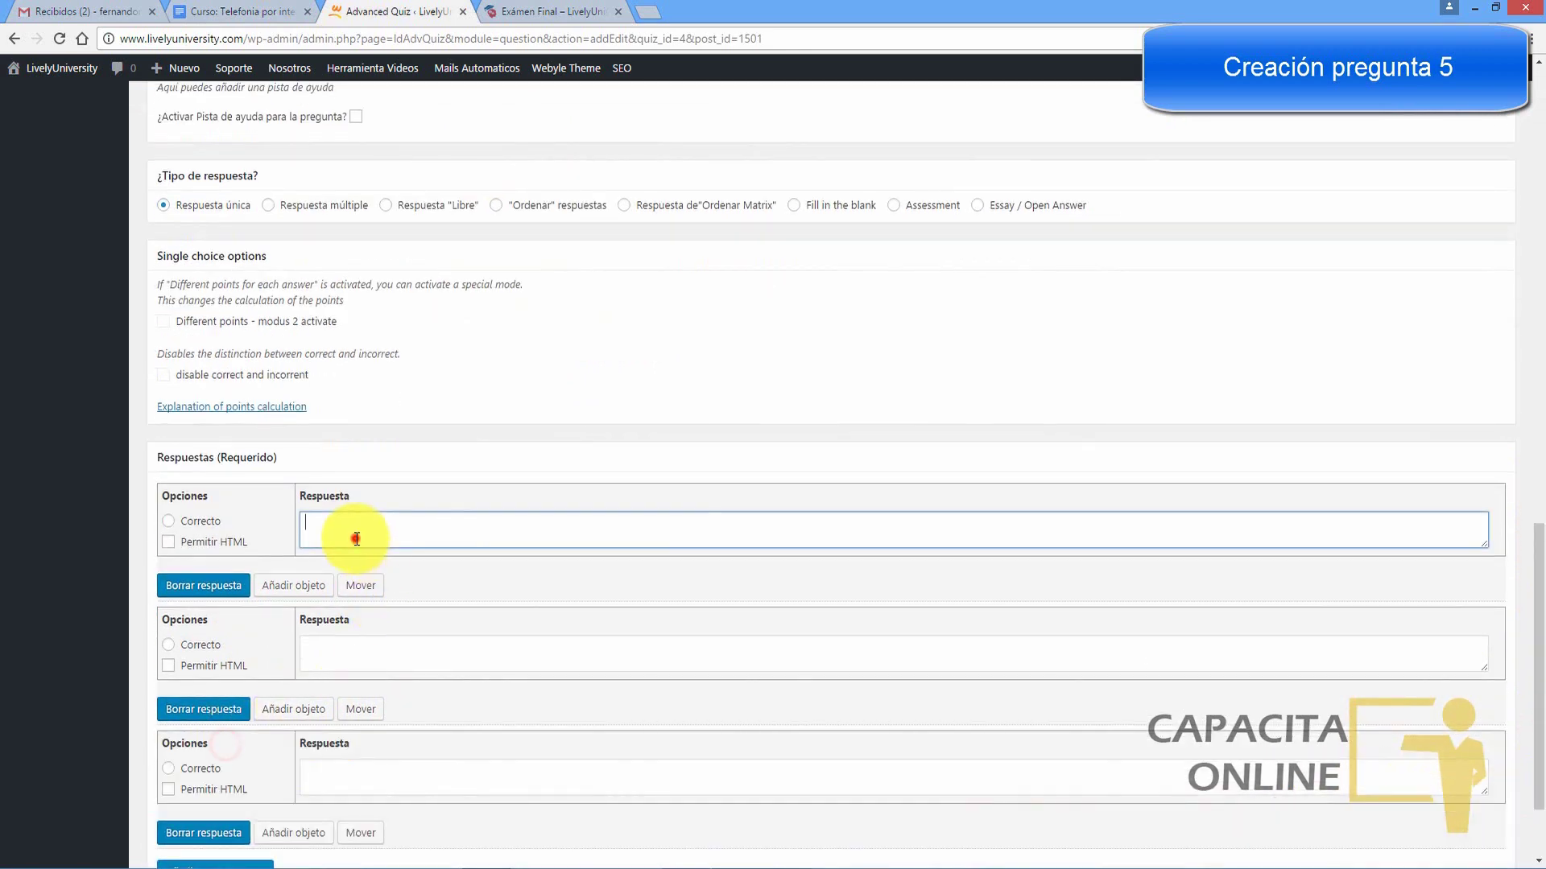
Step: Copy "Escritorio remoto" from the course outline into the second answer of question 5
{"action": "left_click", "coordinate": [248, 4]}
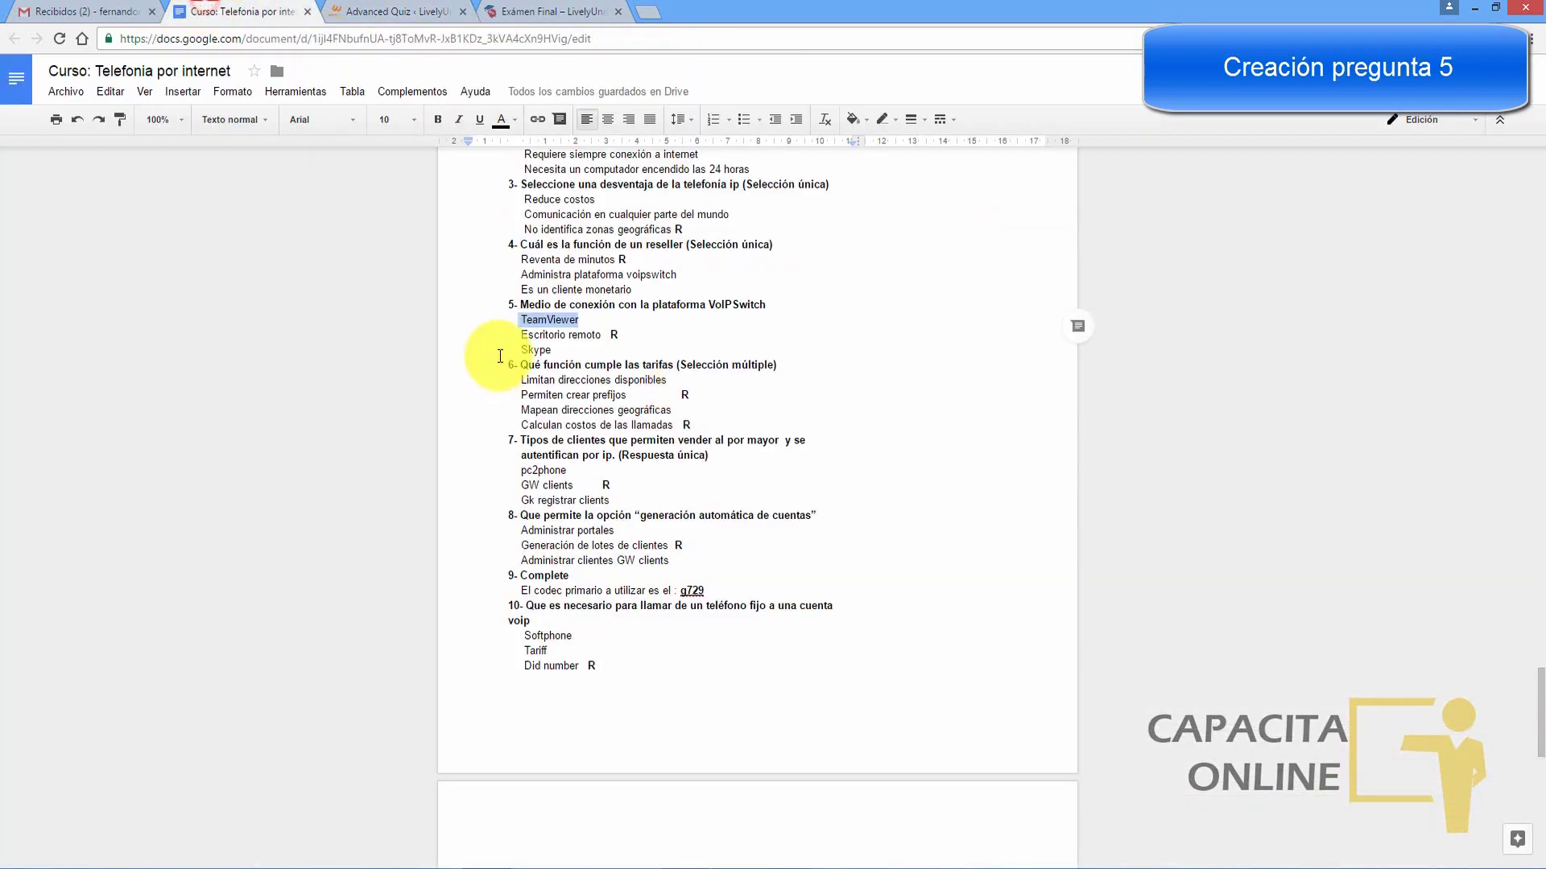
{"action": "left_click_drag", "start_coordinate": [520, 335], "coordinate": [599, 338]}
{"action": "key", "text": "ctrl+c"}
{"action": "key", "text": "ctrl+Tab"}
{"action": "left_click", "coordinate": [390, 655]}
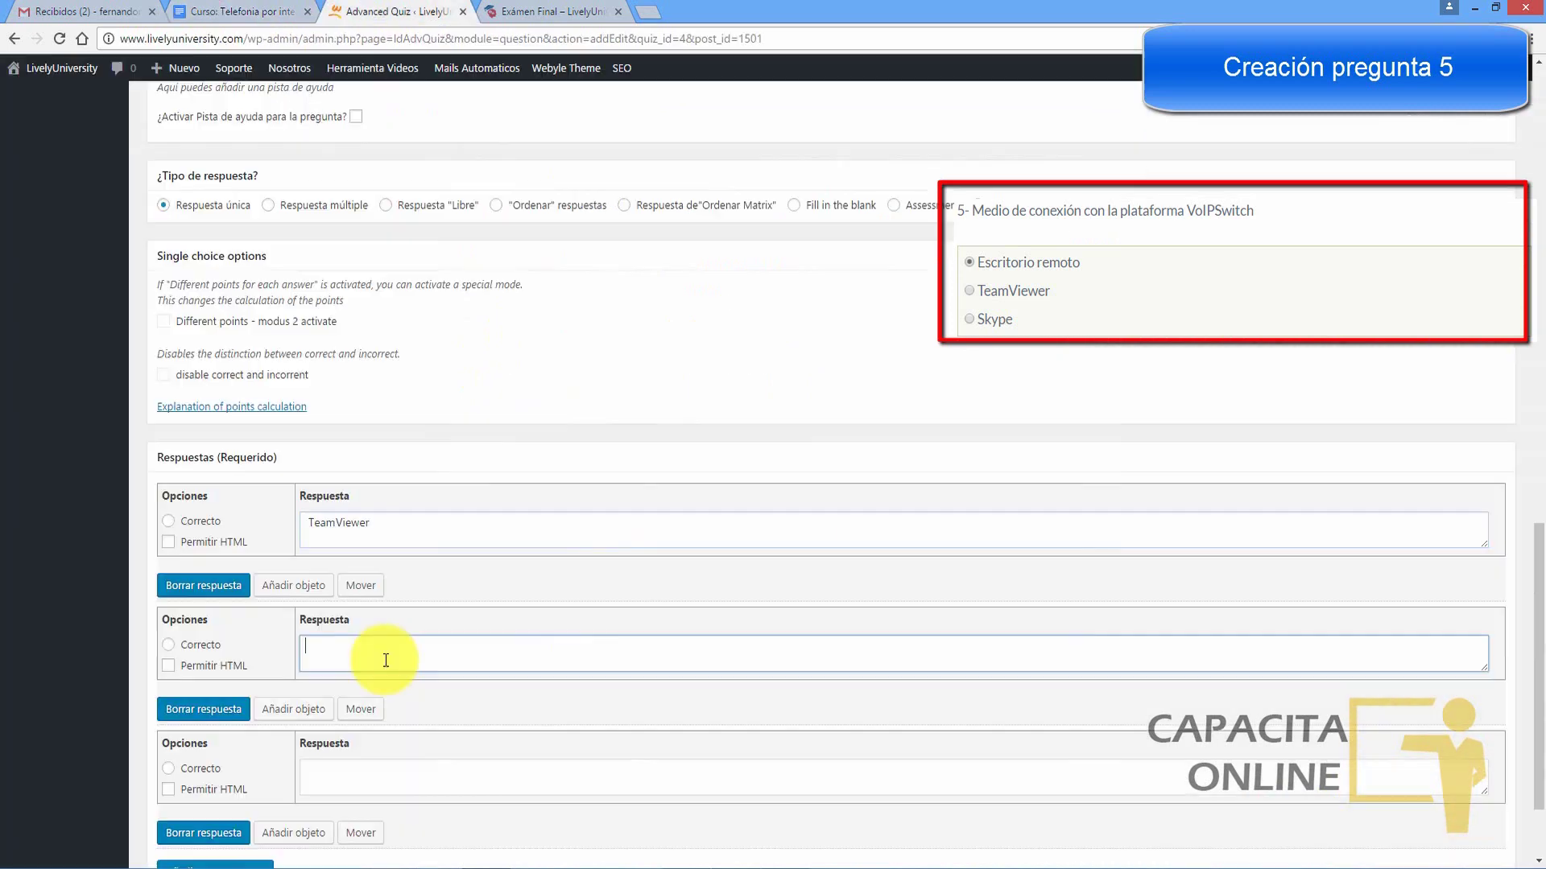
{"action": "key", "text": "ctrl+v"}
Step: Copy "Skype" from the course outline into the third answer of question 5
{"action": "left_click", "coordinate": [241, 12]}
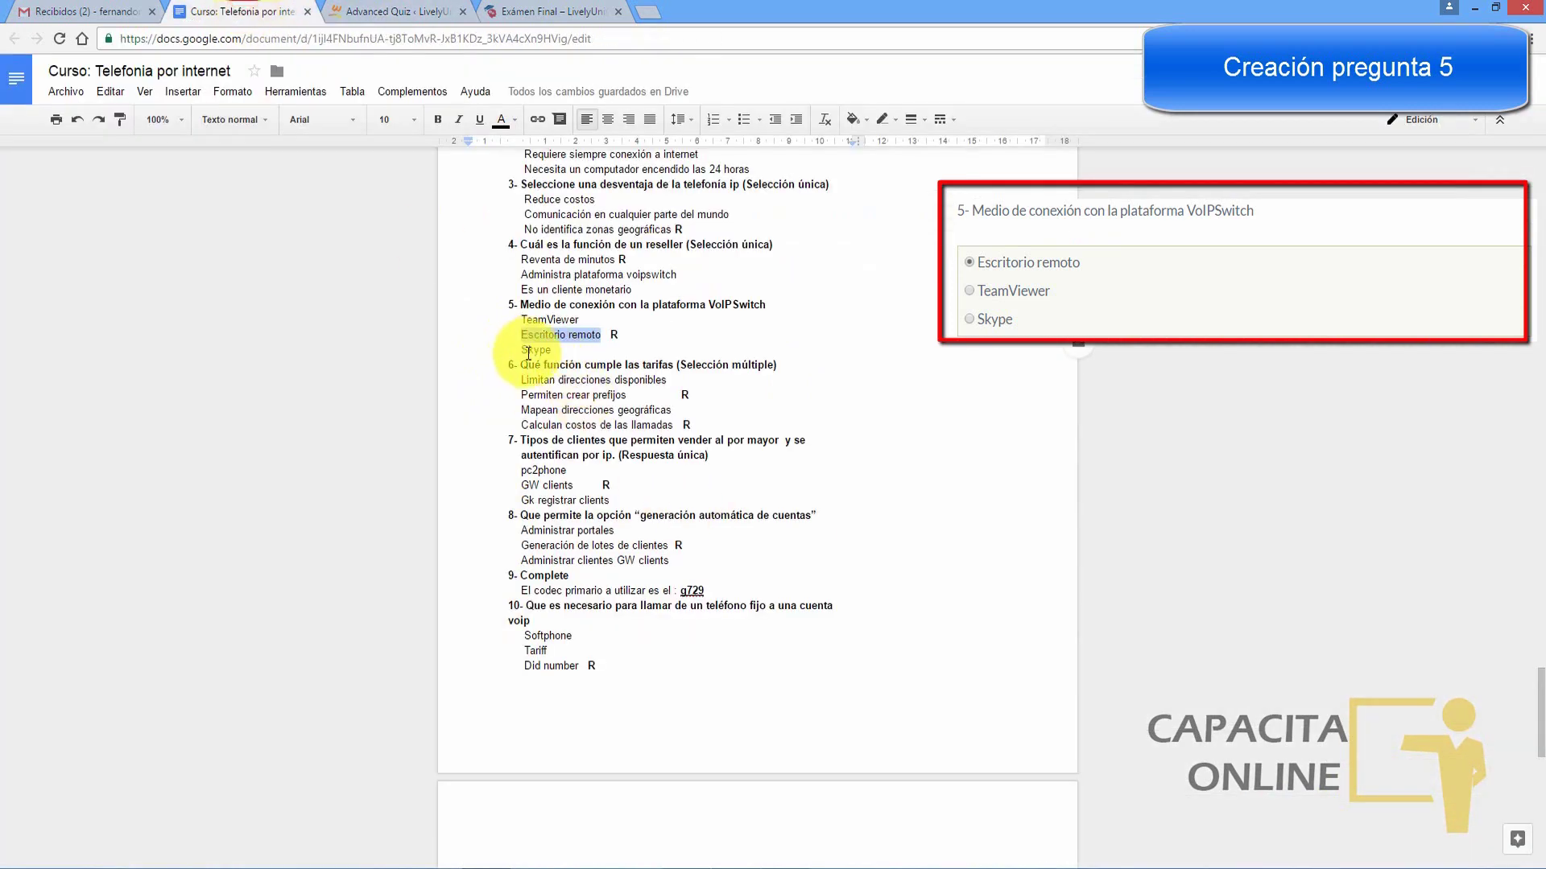
{"action": "left_click_drag", "start_coordinate": [524, 351], "coordinate": [553, 351]}
{"action": "key", "text": "ctrl+c"}
{"action": "left_click", "coordinate": [402, 11]}
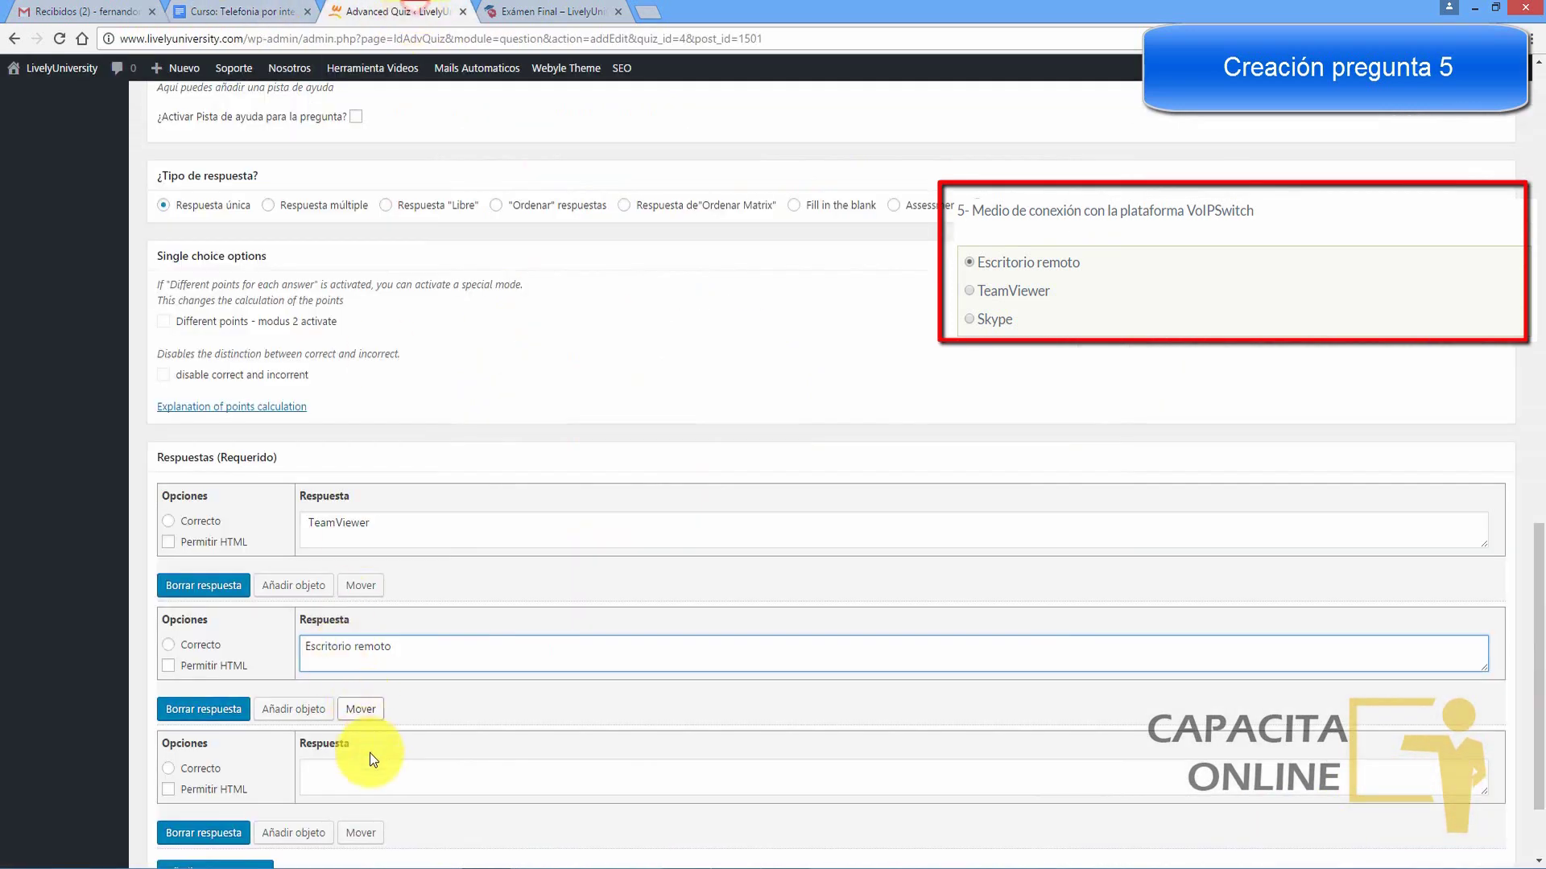
{"action": "left_click", "coordinate": [372, 781]}
{"action": "key", "text": "ctrl+v"}
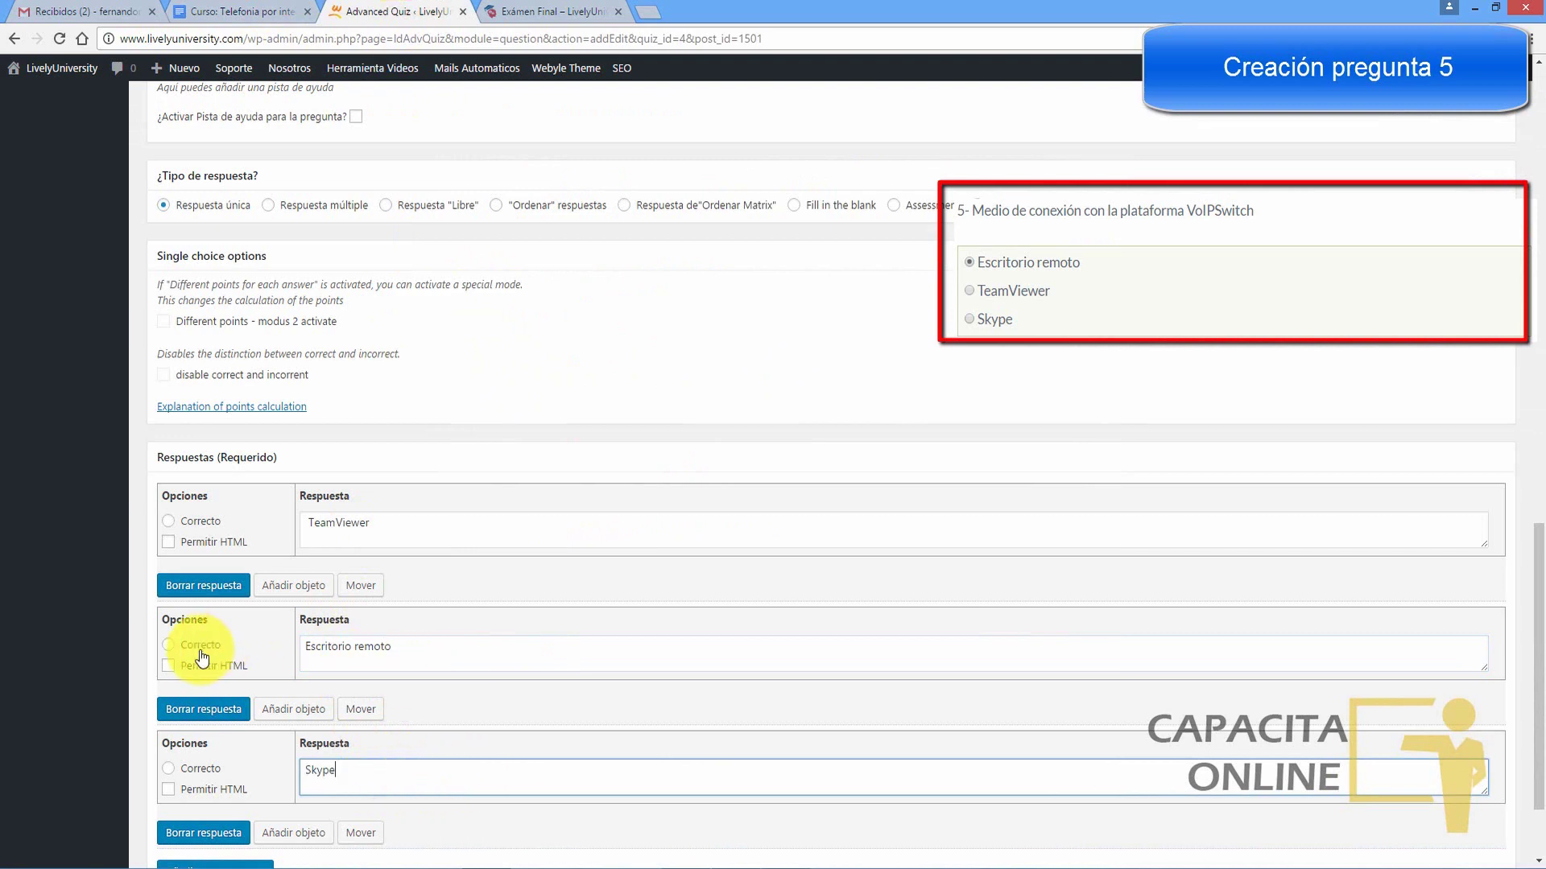
Step: Save question 5 with "Escritorio remoto" marked as correct and start another question from the questions overview
{"action": "left_click", "coordinate": [167, 646]}
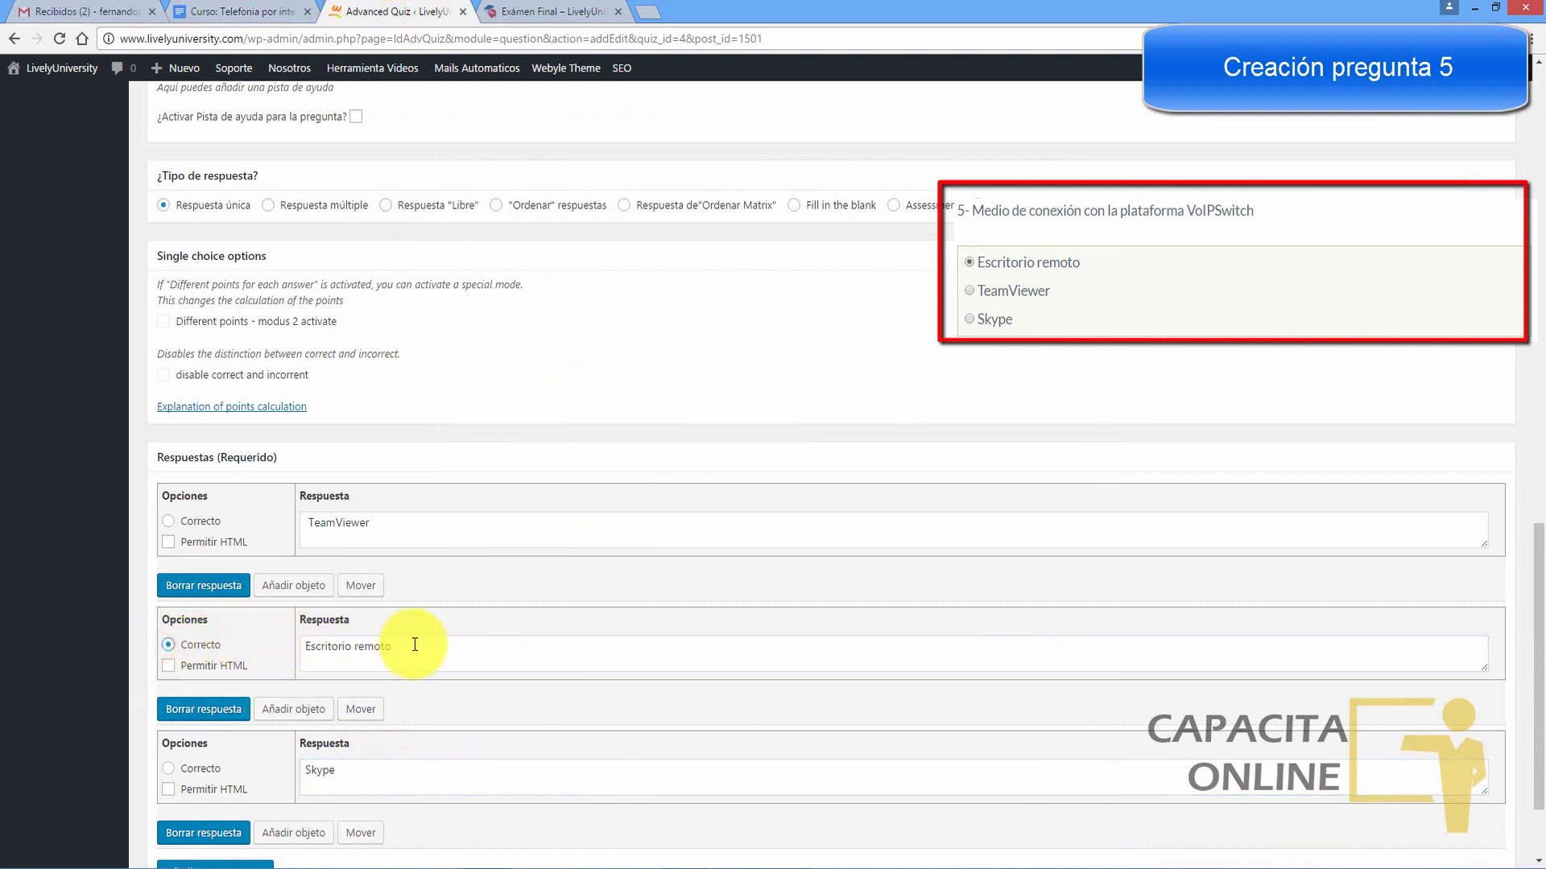
{"action": "scroll", "coordinate": [1544, 707], "scroll_direction": "down", "scroll_amount": 3}
{"action": "left_click", "coordinate": [186, 793]}
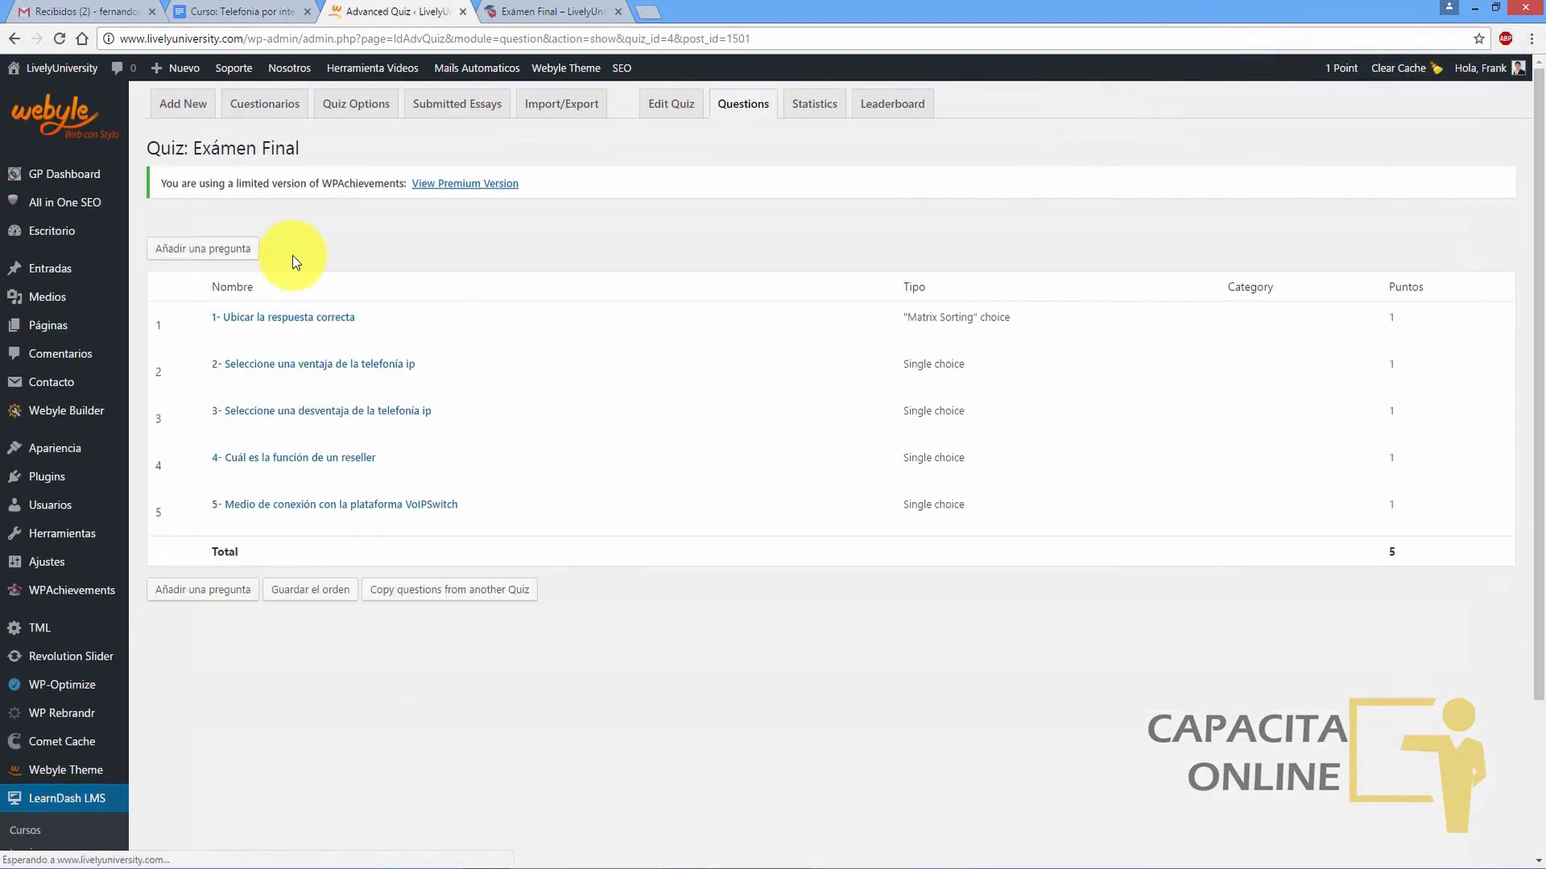
{"action": "left_click", "coordinate": [224, 253]}
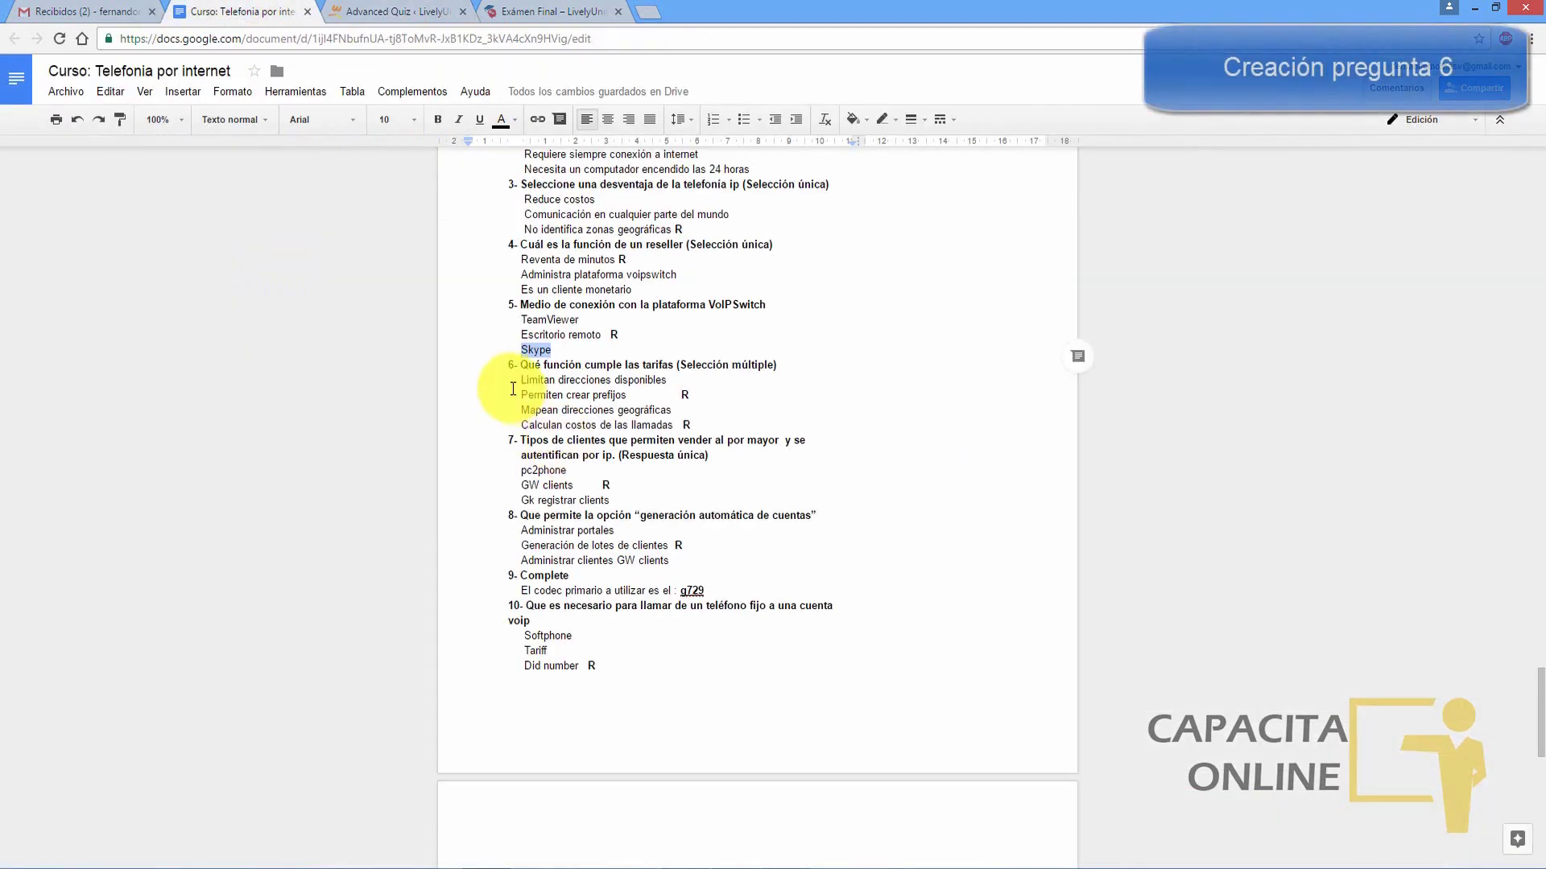
Step: Copy "6- Qué función cumple las tarifas" from the course outline into the new question's title and question text
{"action": "left_click", "coordinate": [507, 366]}
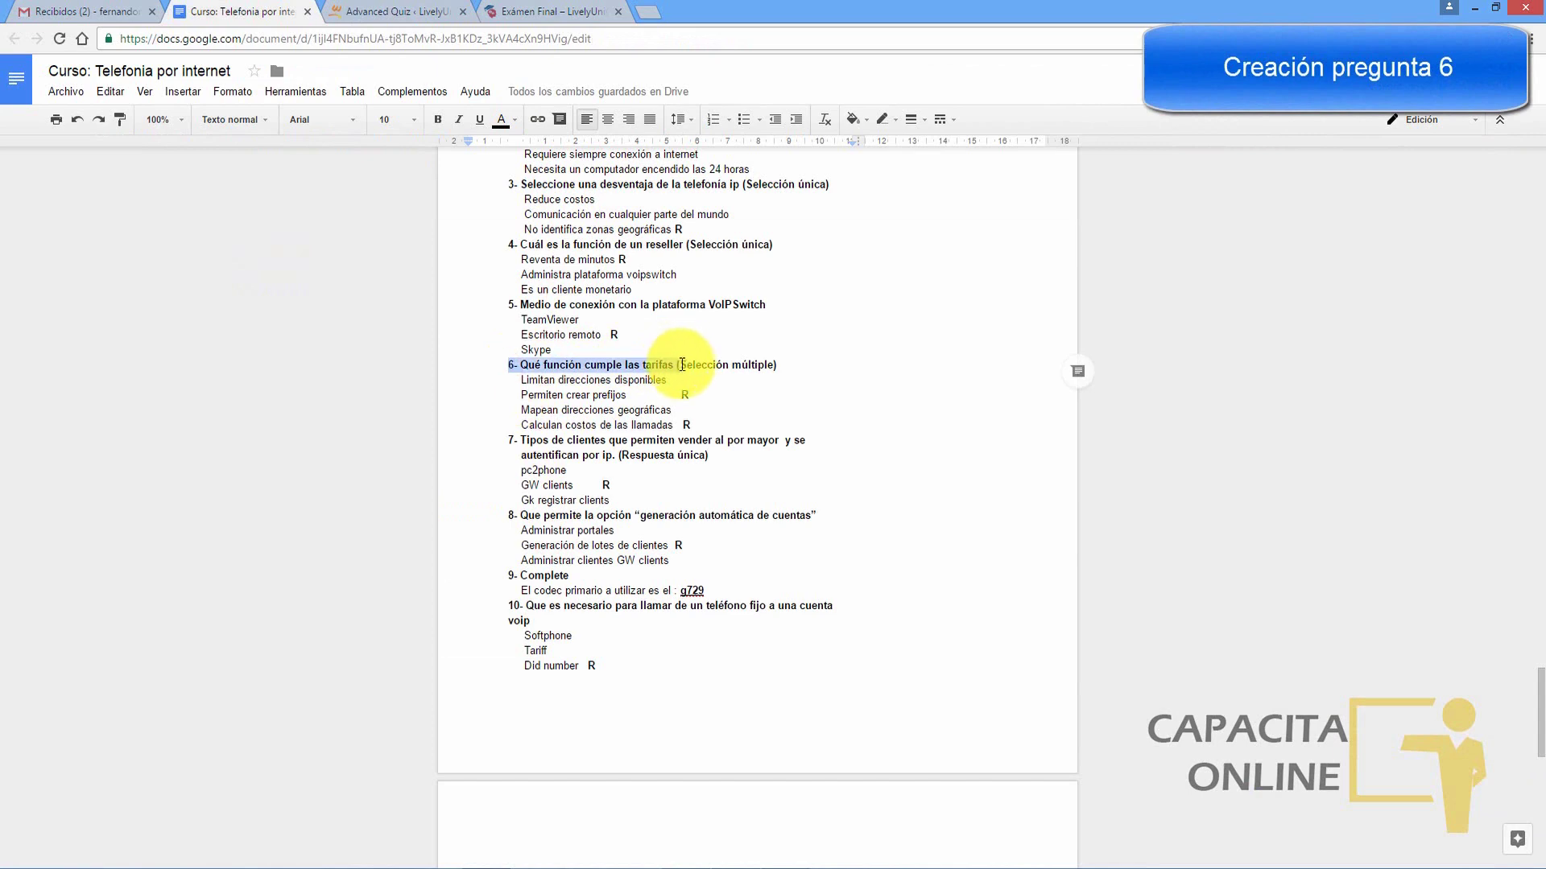
{"action": "left_click_drag", "start_coordinate": [674, 367], "coordinate": [675, 367]}
{"action": "key", "text": "ctrl+c"}
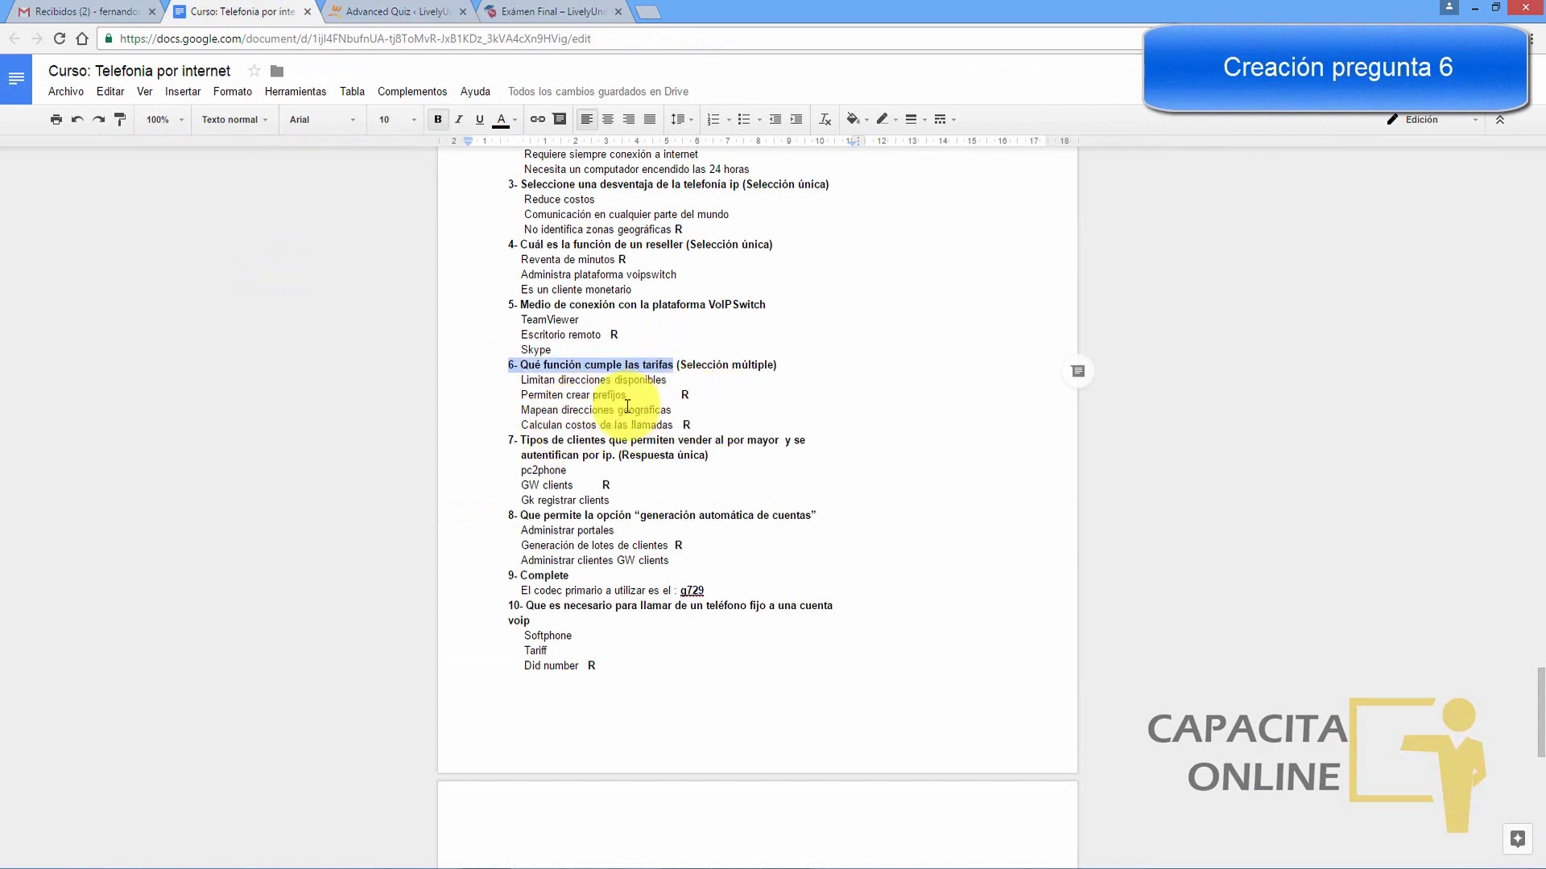
{"action": "left_click", "coordinate": [346, 13]}
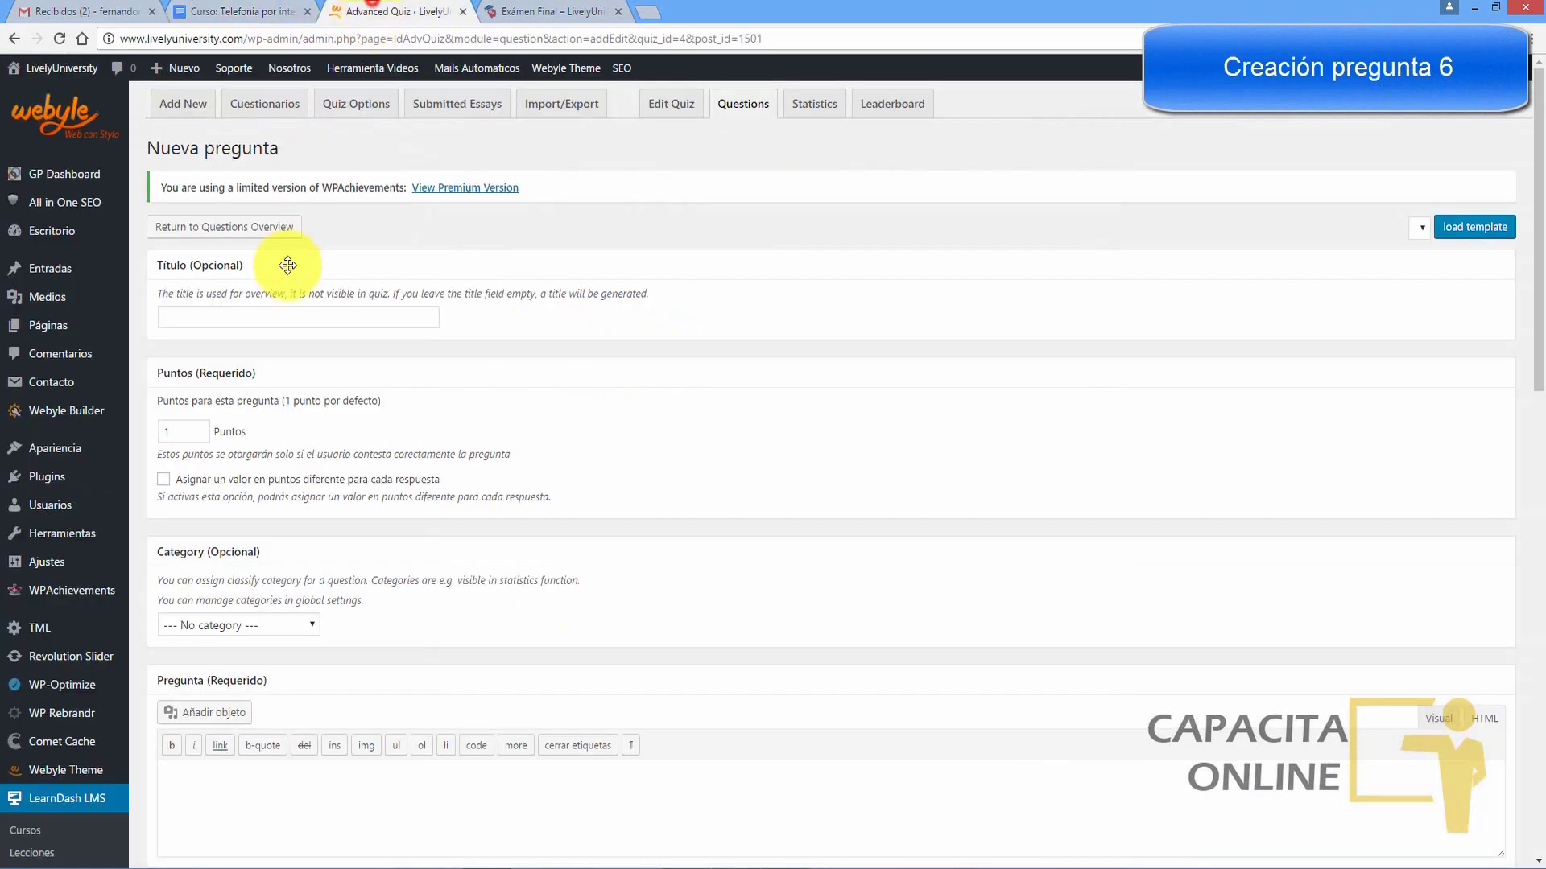
{"action": "left_click", "coordinate": [300, 314]}
{"action": "key", "text": "ctrl+v"}
{"action": "scroll", "coordinate": [1518, 345], "scroll_direction": "down", "scroll_amount": 5}
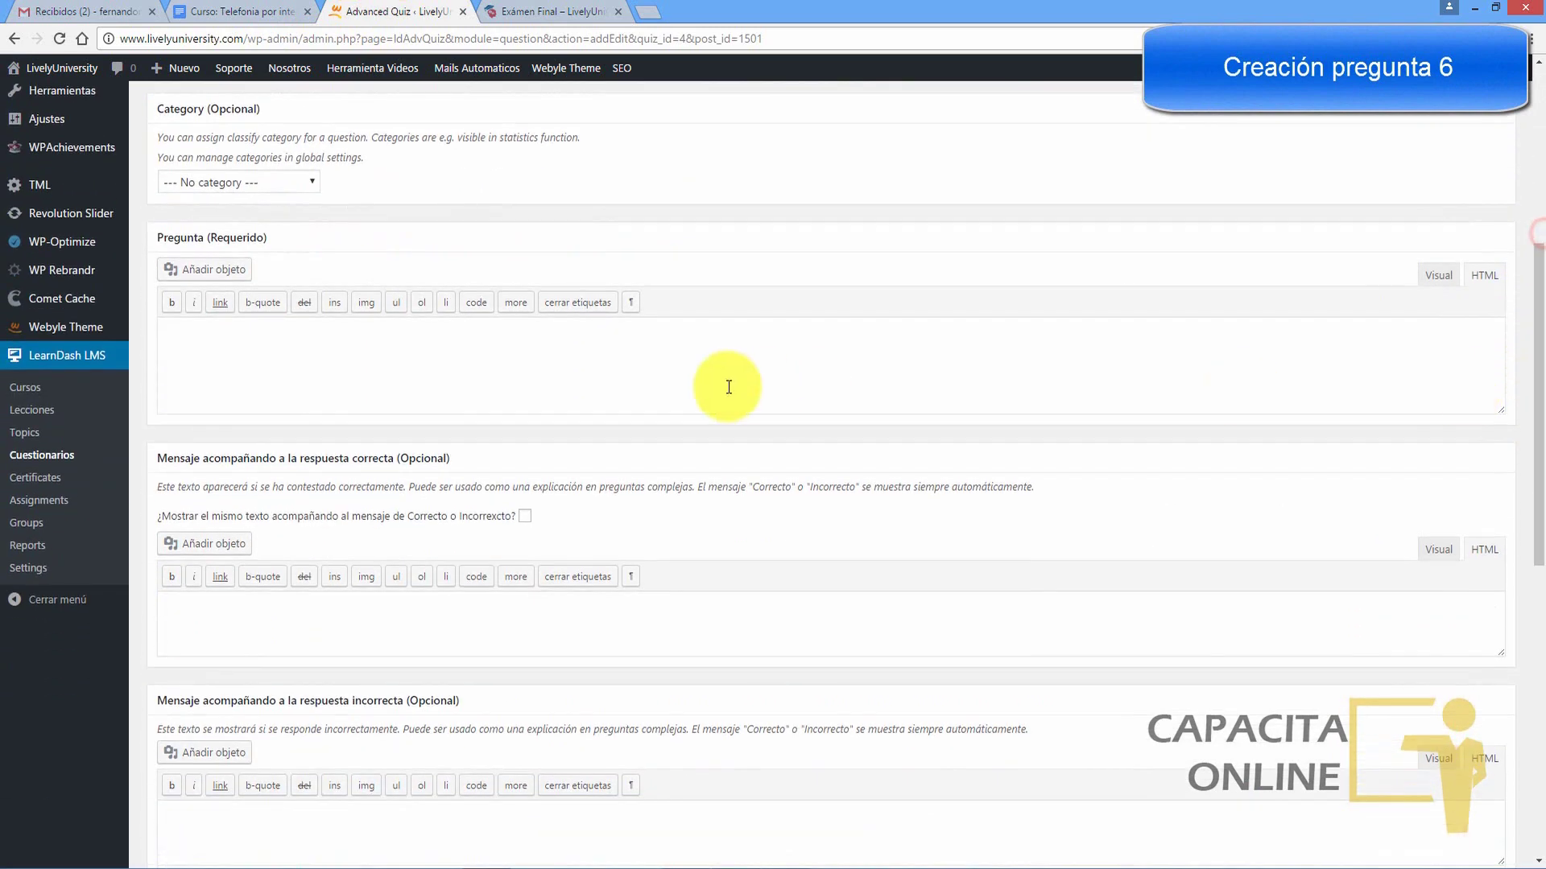
{"action": "left_click", "coordinate": [385, 384]}
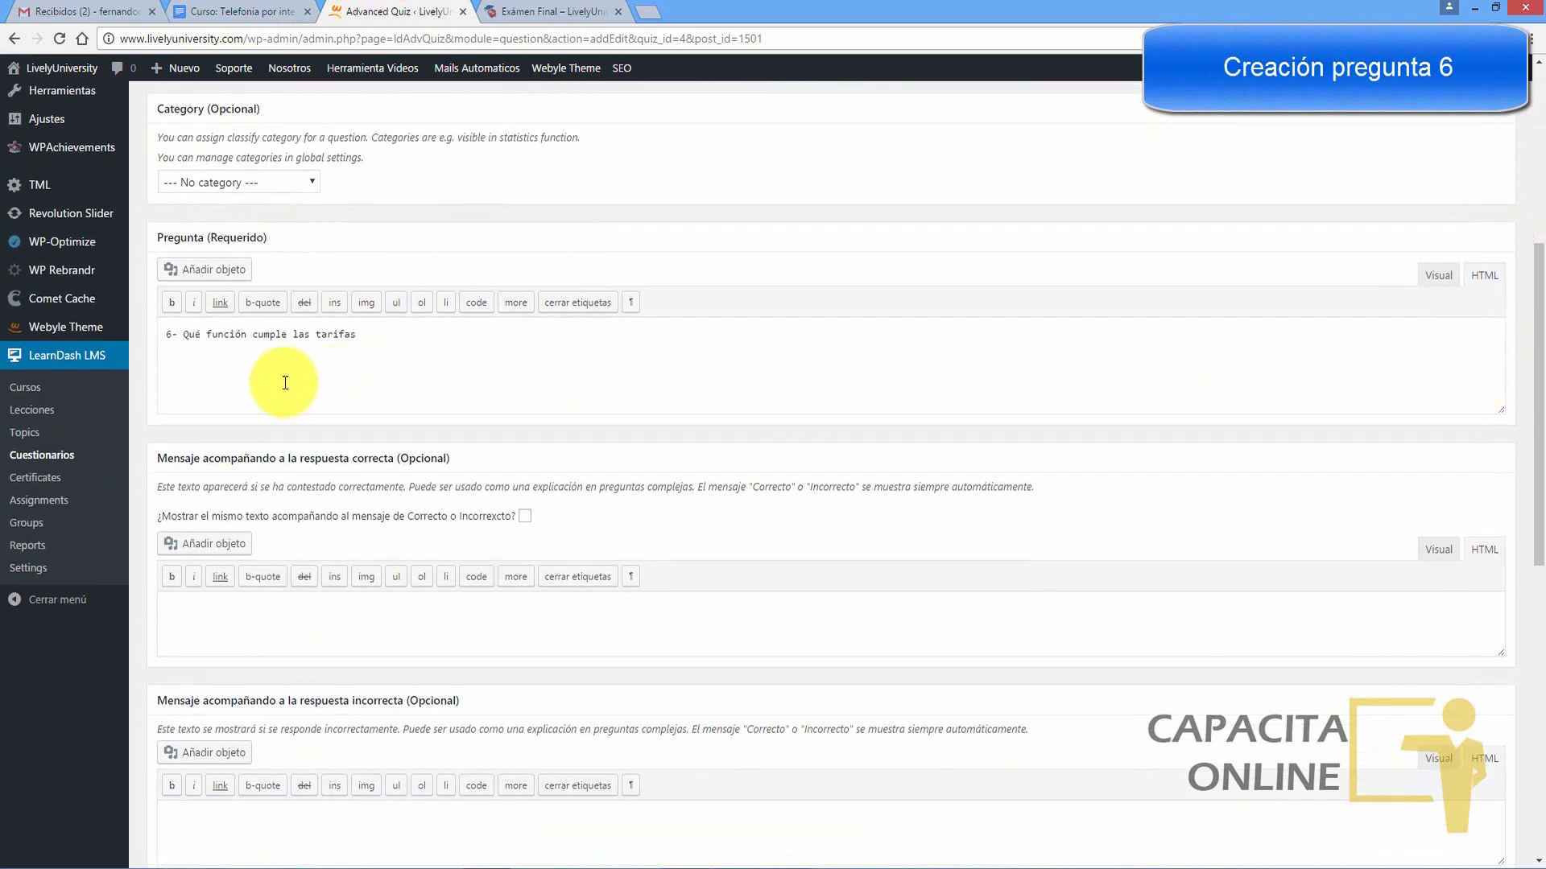
Step: Set question 6's answer type to "Respuesta múltiple" and add two more answer slots
{"action": "left_click_drag", "start_coordinate": [1536, 449], "coordinate": [1533, 703]}
{"action": "left_click", "coordinate": [268, 451]}
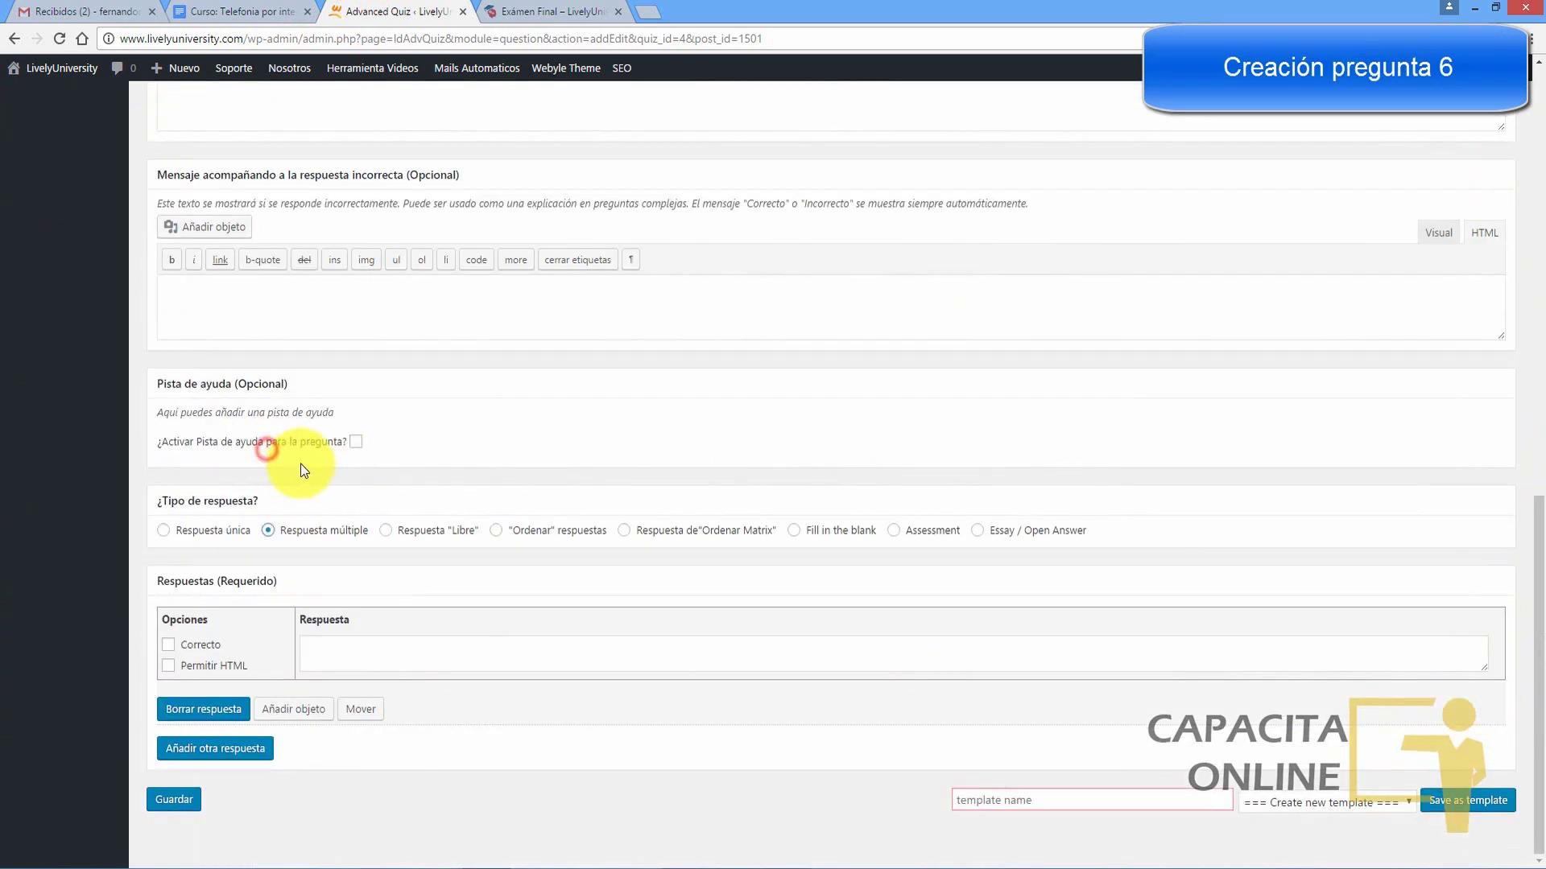
{"action": "left_click", "coordinate": [205, 754]}
{"action": "scroll", "coordinate": [677, 803], "scroll_direction": "down", "scroll_amount": 2}
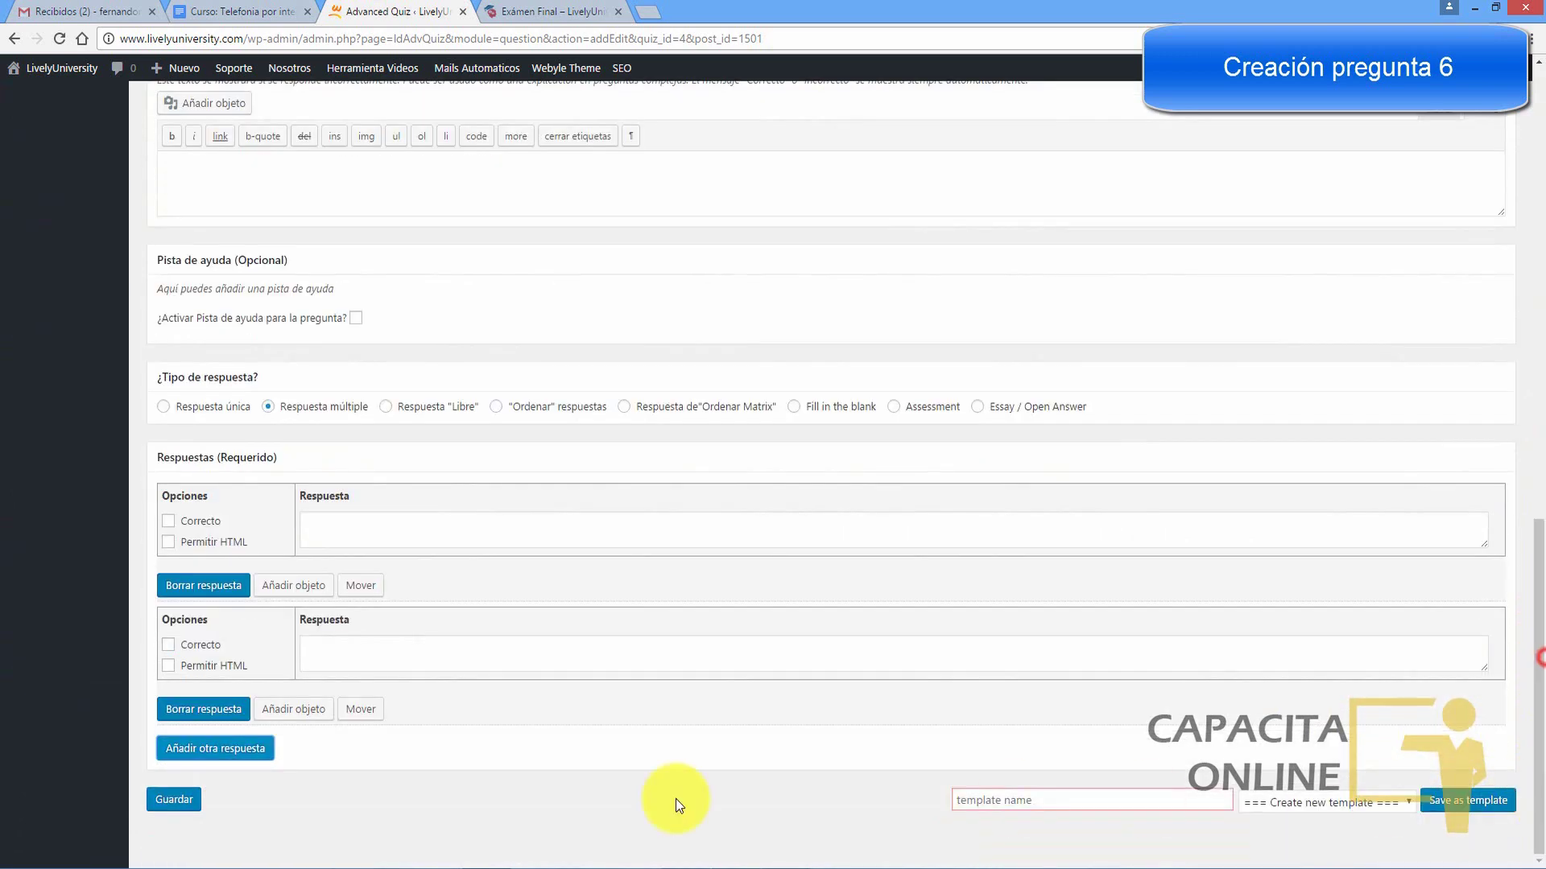
{"action": "left_click", "coordinate": [252, 751]}
Step: Copy "Limitan direcciones disponibles" from the course outline into the first answer of question 6
{"action": "key", "text": "ctrl+shift+Tab"}
{"action": "left_click_drag", "start_coordinate": [519, 381], "coordinate": [662, 381]}
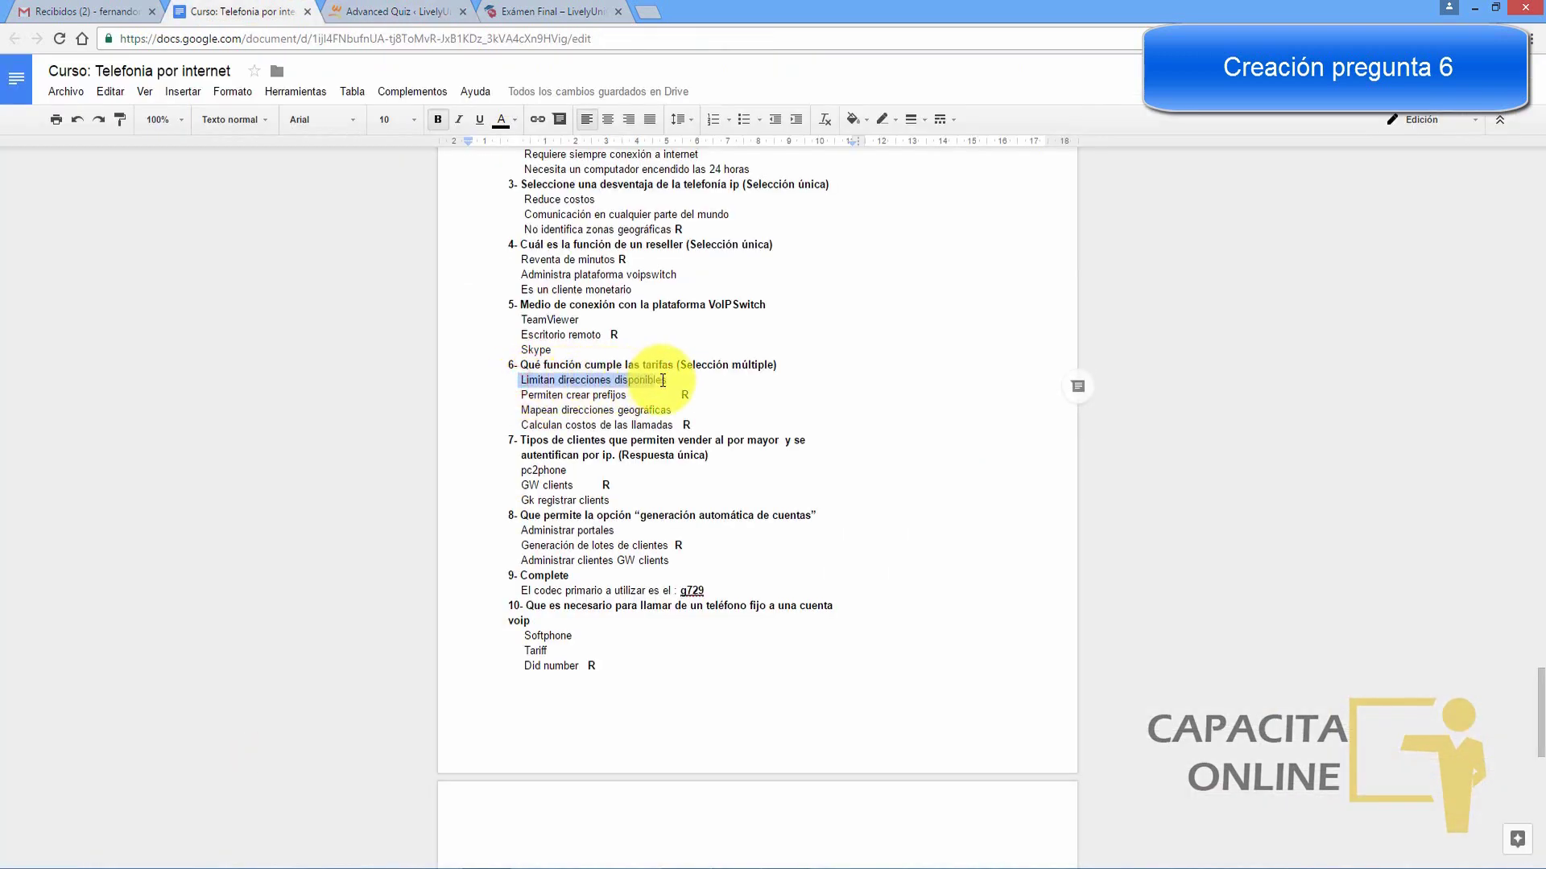
{"action": "key", "text": "ctrl+c"}
{"action": "left_click", "coordinate": [390, 11]}
{"action": "left_click", "coordinate": [435, 531]}
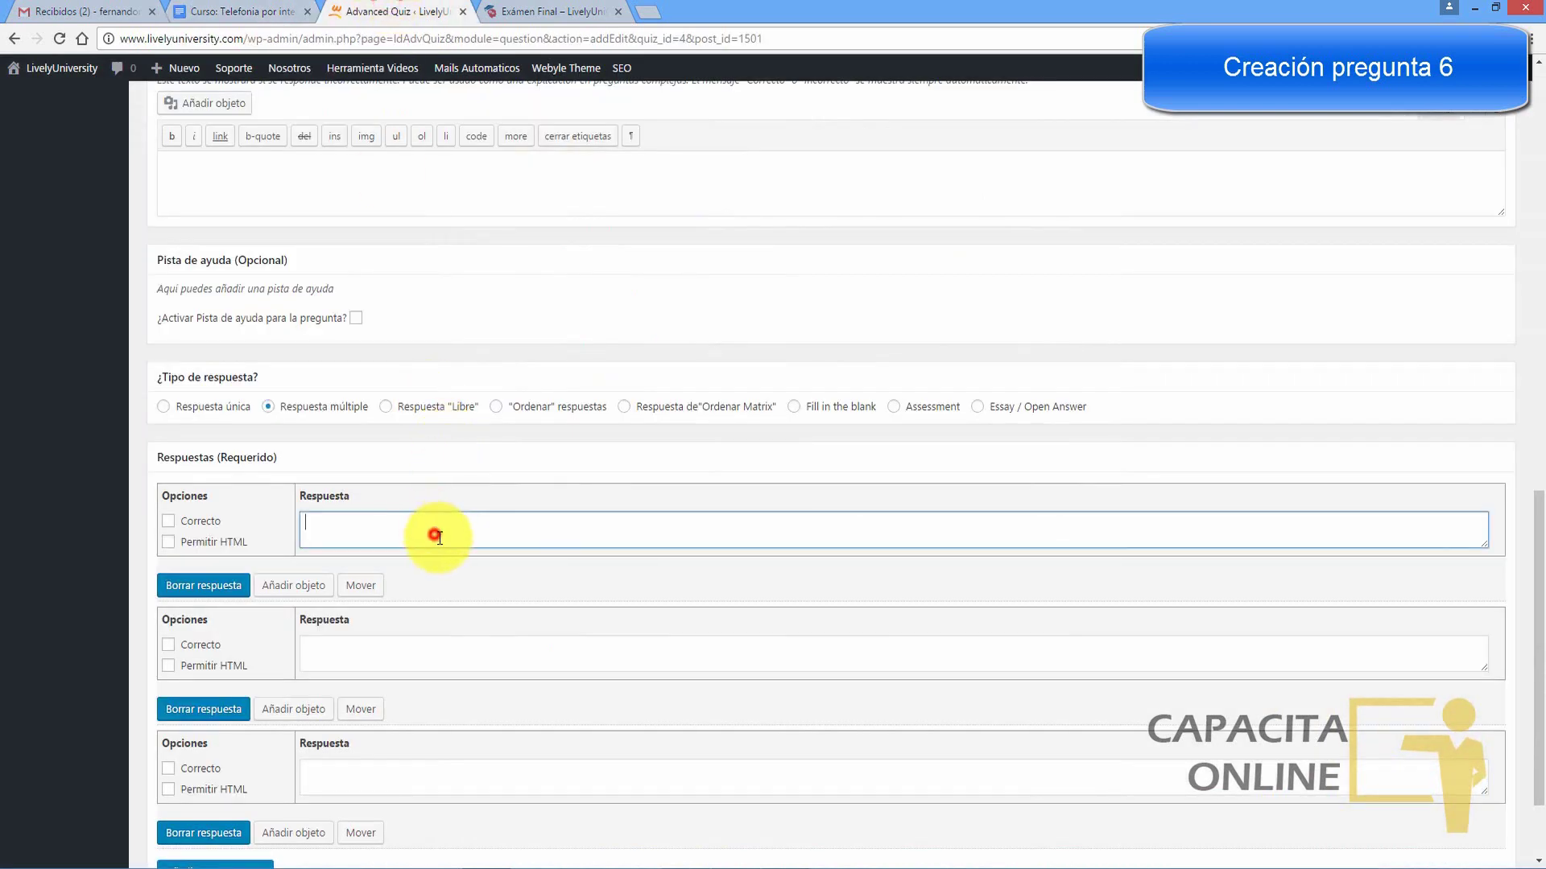
{"action": "key", "text": "ctrl+v"}
Step: Copy "Permiten crear prefijos" from the course outline into the second answer of question 6
{"action": "key", "text": "ctrl+shift+Tab"}
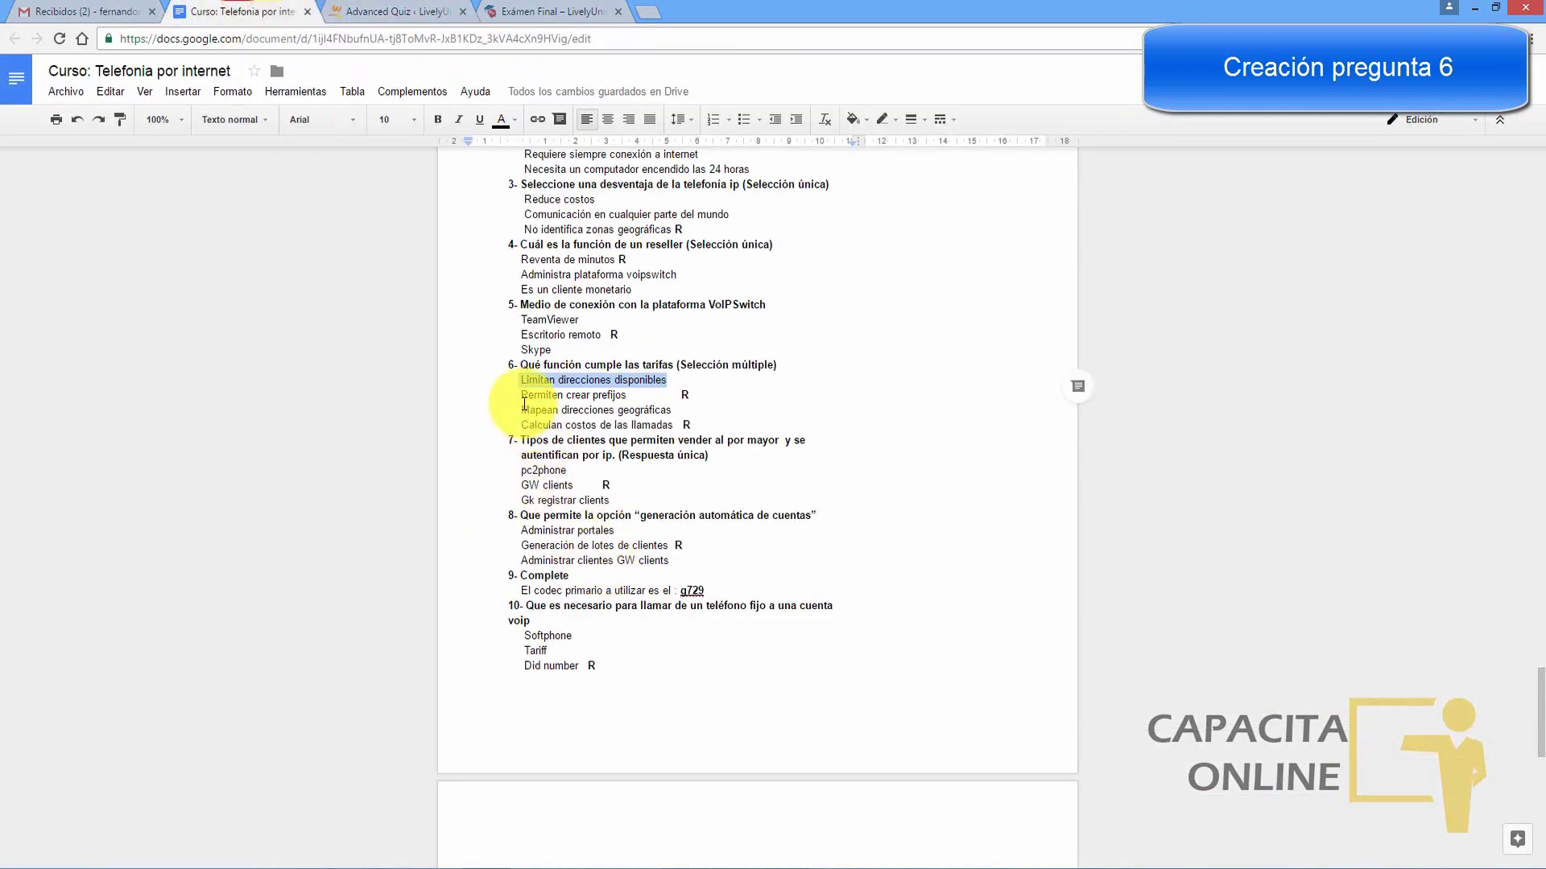
{"action": "left_click_drag", "start_coordinate": [521, 395], "coordinate": [627, 396]}
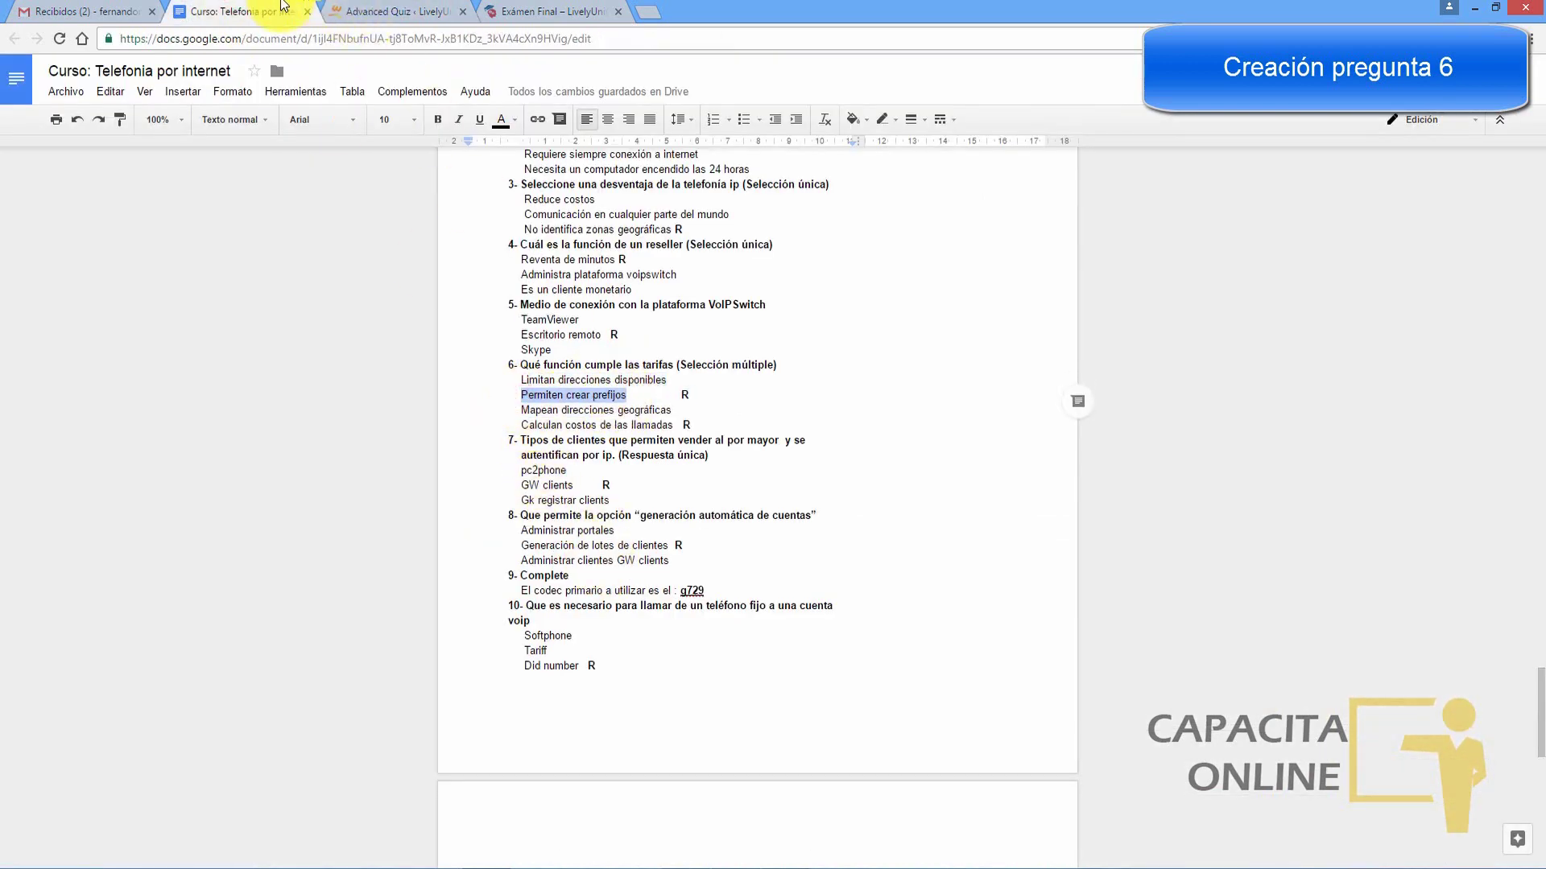
{"action": "left_click", "coordinate": [366, 12]}
{"action": "left_click", "coordinate": [436, 648]}
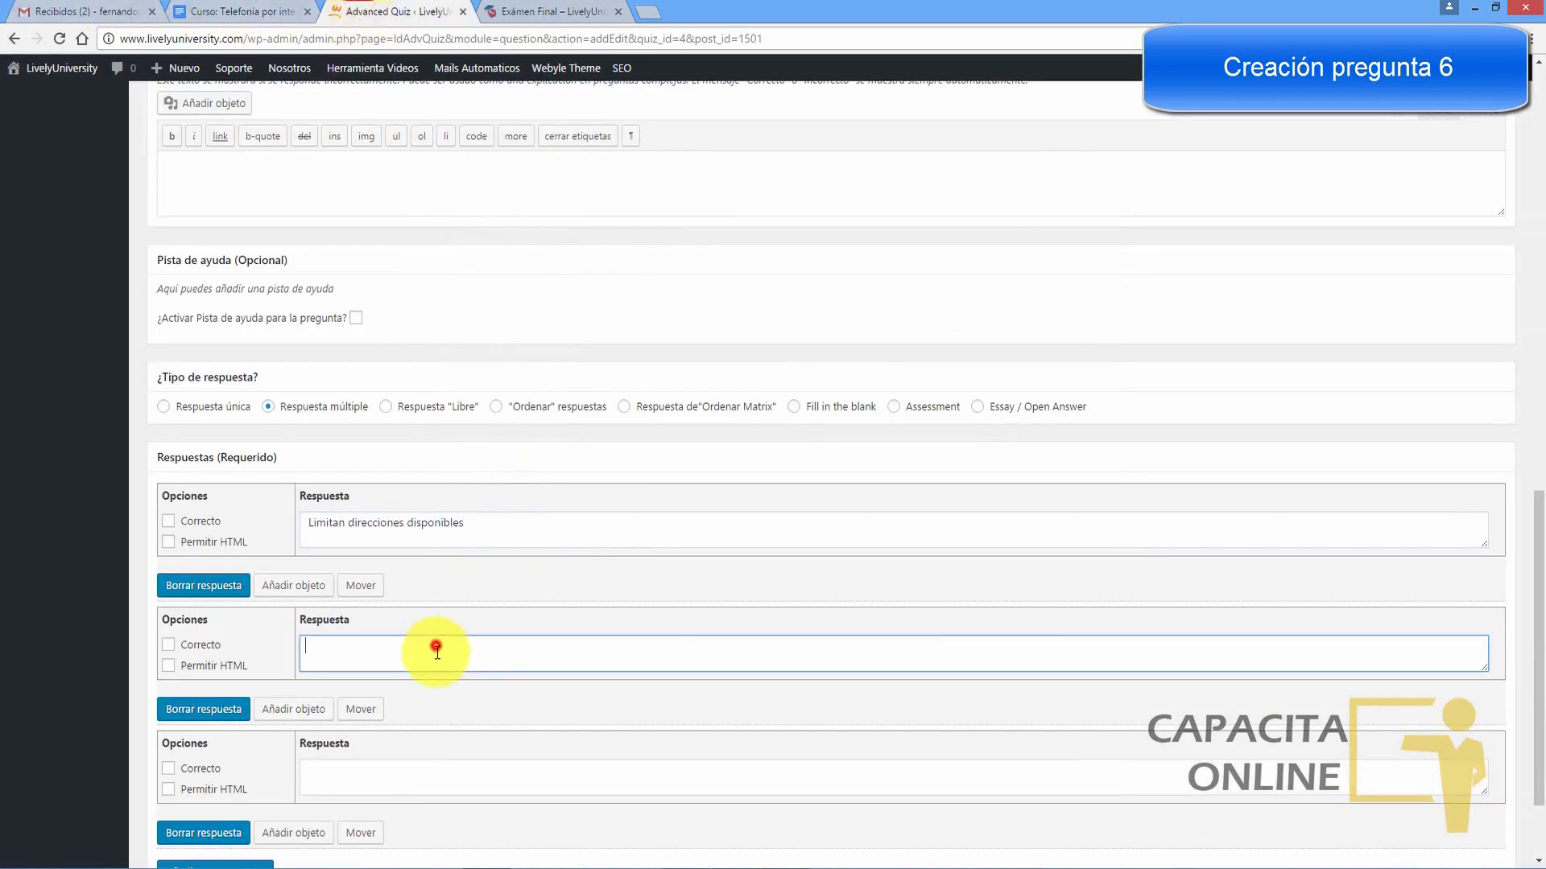
{"action": "key", "text": "ctrl+v"}
Step: Copy "Mapean direcciones geográficas" from the course outline into the third answer of question 6
{"action": "key", "text": "ctrl+shift+Tab"}
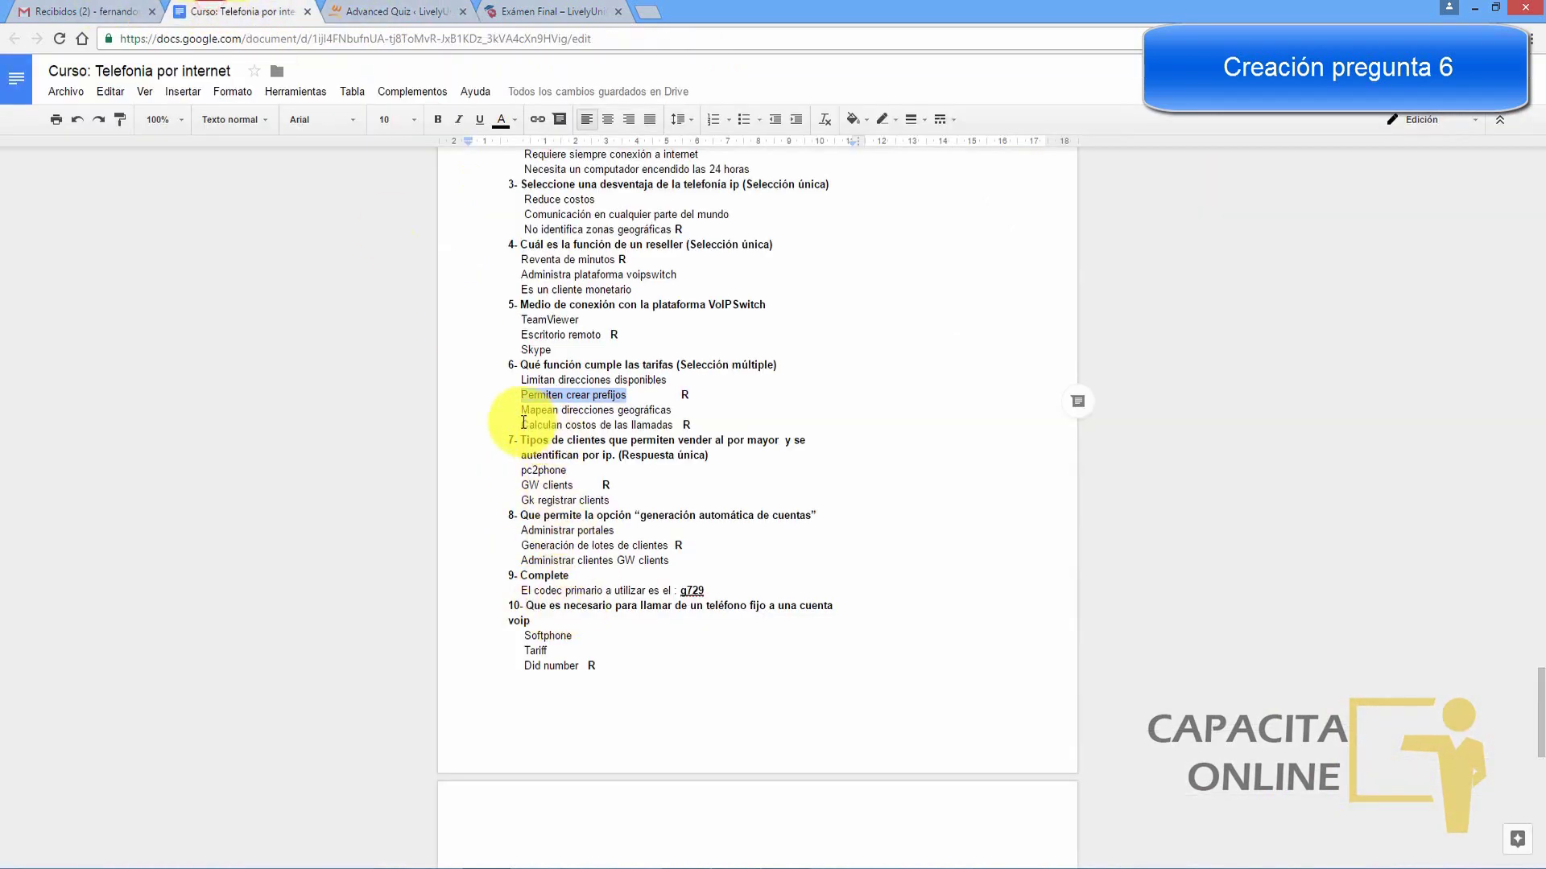
{"action": "left_click_drag", "start_coordinate": [523, 411], "coordinate": [670, 410]}
{"action": "key", "text": "ctrl+c"}
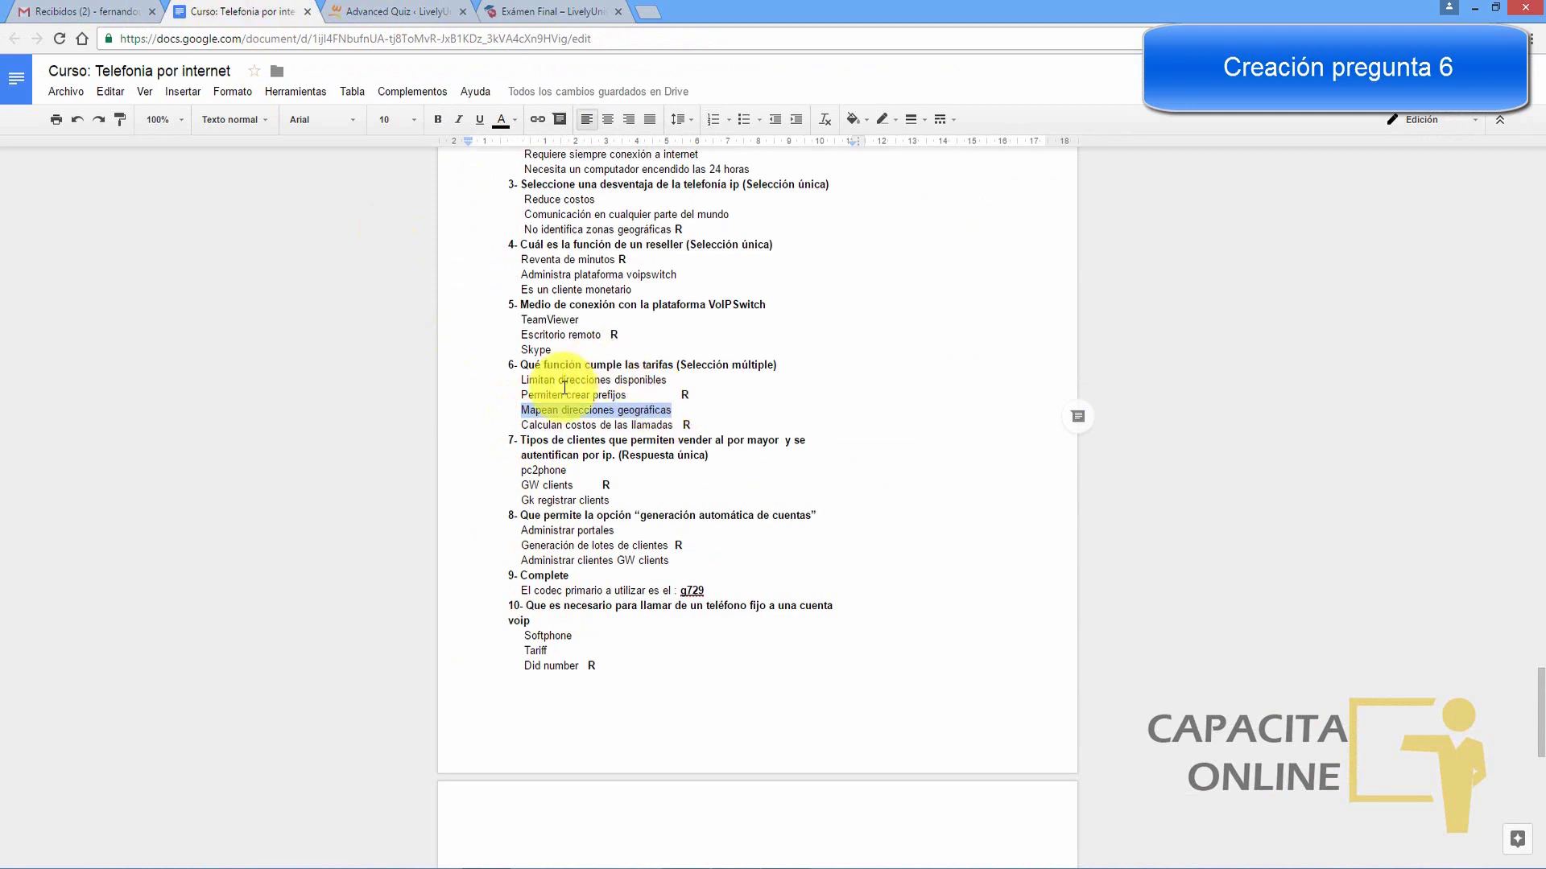
{"action": "left_click", "coordinate": [369, 11]}
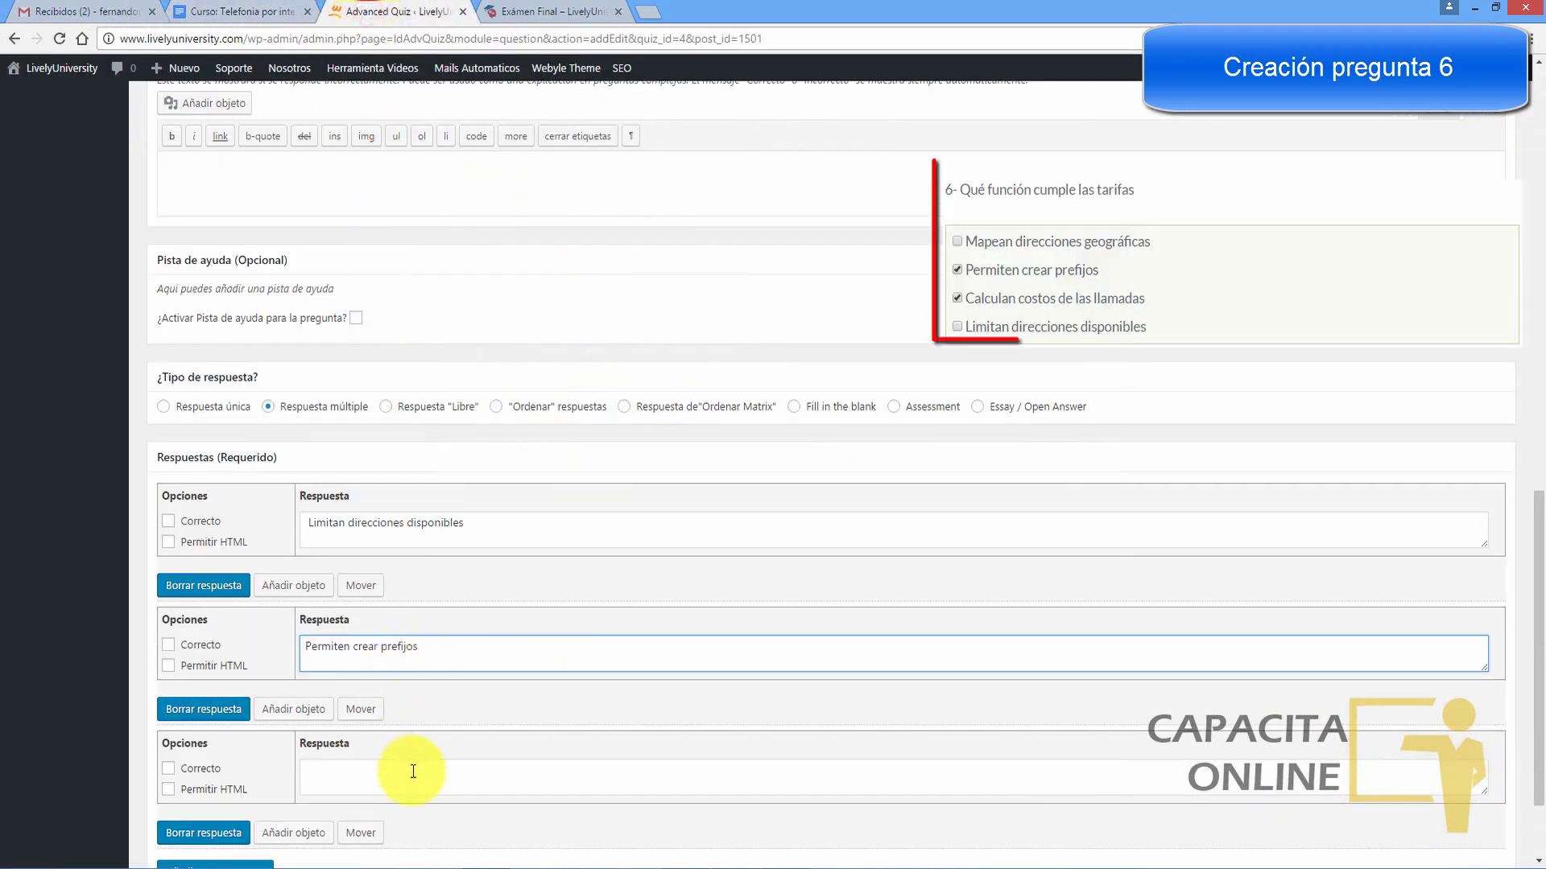
{"action": "left_click", "coordinate": [499, 769]}
{"action": "key", "text": "ctrl+v"}
Step: Add a fourth answer slot to question 6 and copy "Calculan costos de las llamadas" from the course outline into it
{"action": "left_click_drag", "start_coordinate": [1537, 475], "coordinate": [1538, 521]}
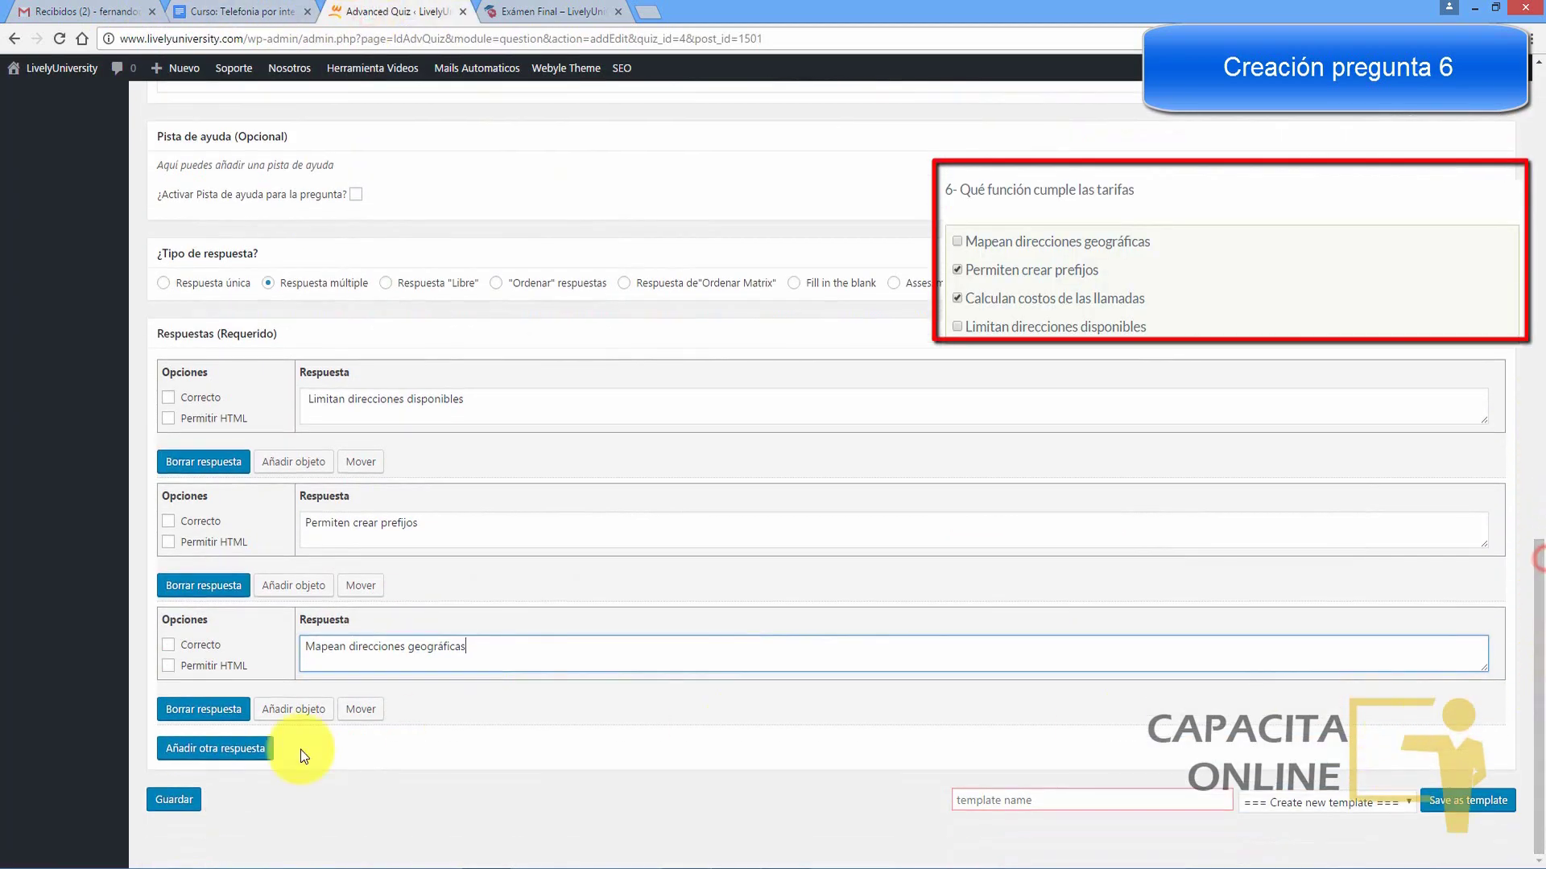
{"action": "left_click", "coordinate": [234, 750]}
{"action": "left_click", "coordinate": [241, 11]}
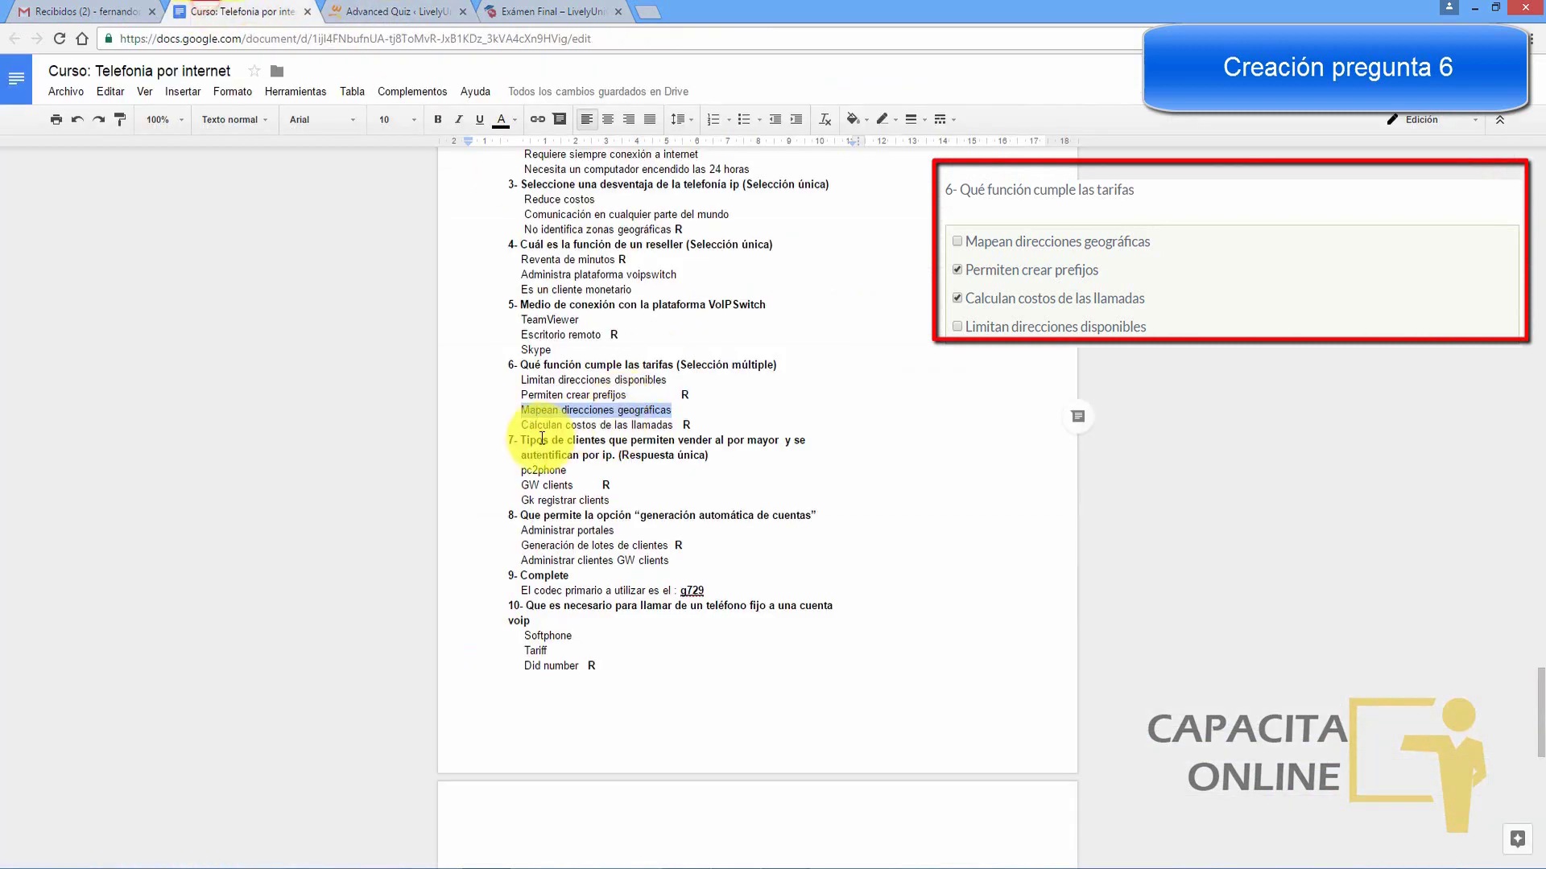
{"action": "left_click_drag", "start_coordinate": [521, 427], "coordinate": [659, 428]}
{"action": "key", "text": "ctrl+c"}
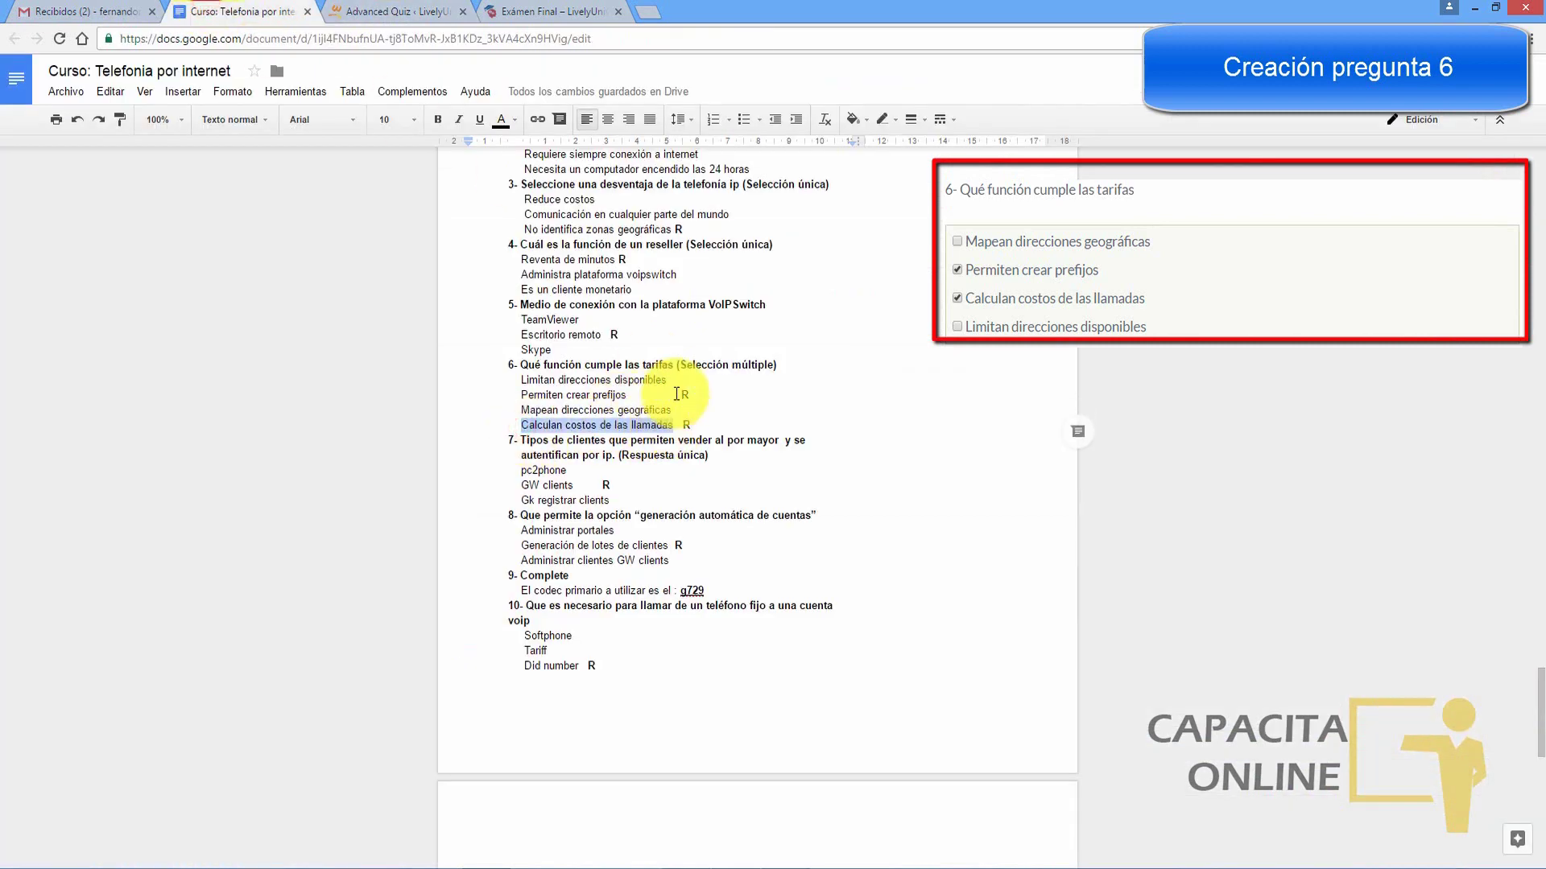
{"action": "left_click", "coordinate": [394, 11]}
{"action": "left_click", "coordinate": [399, 785]}
{"action": "key", "text": "ctrl+v"}
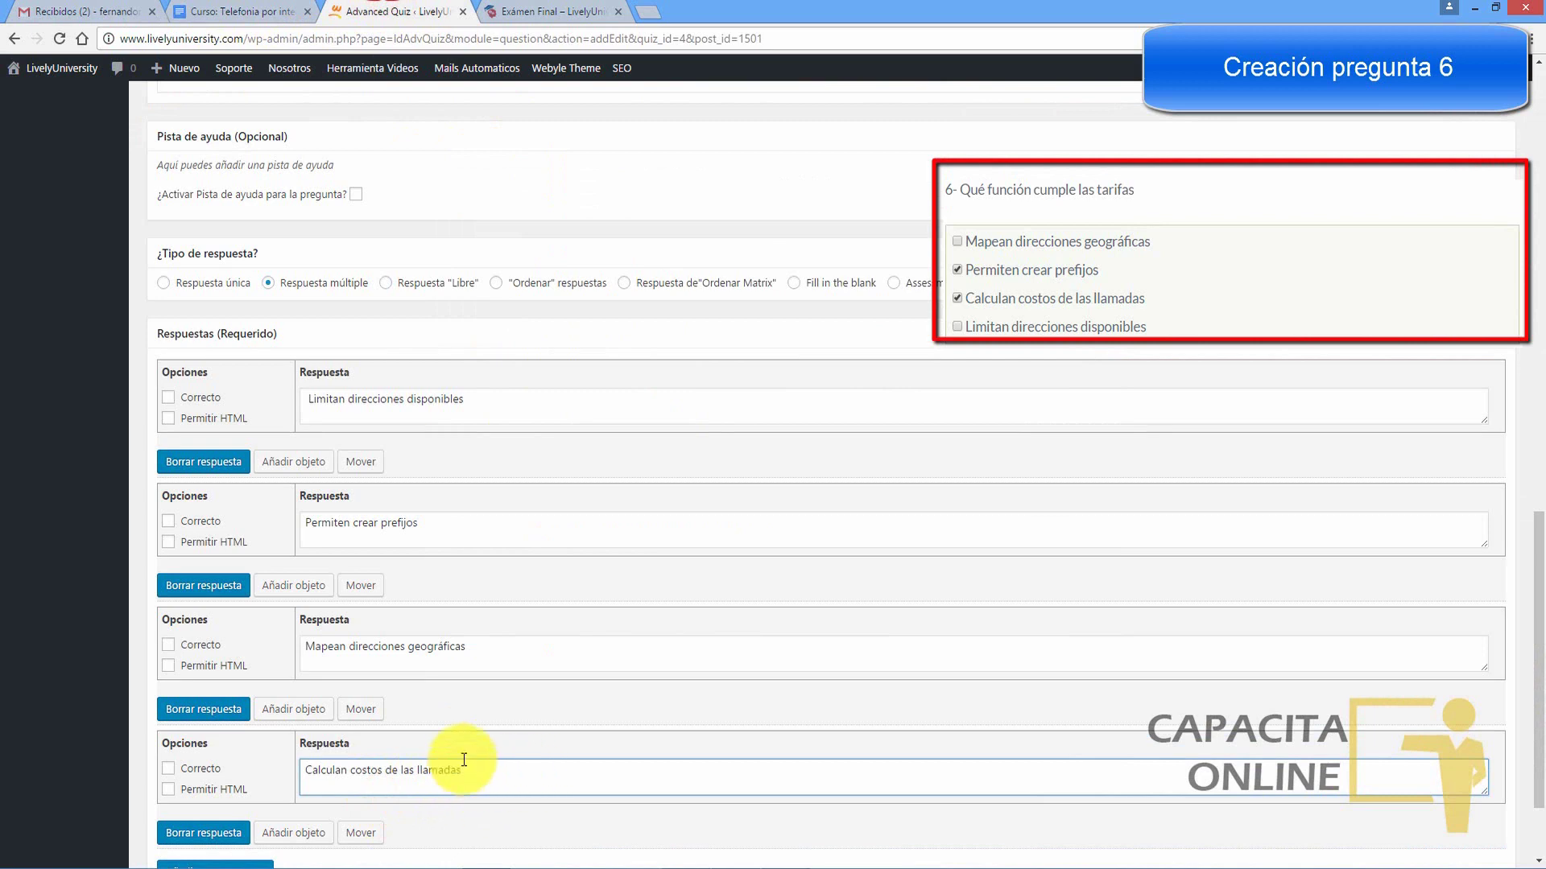
Step: Save question 6 with "Permiten crear prefijos" and "Calculan costos de las llamadas" marked correct, and start another question from the questions overview
{"action": "left_click", "coordinate": [166, 523]}
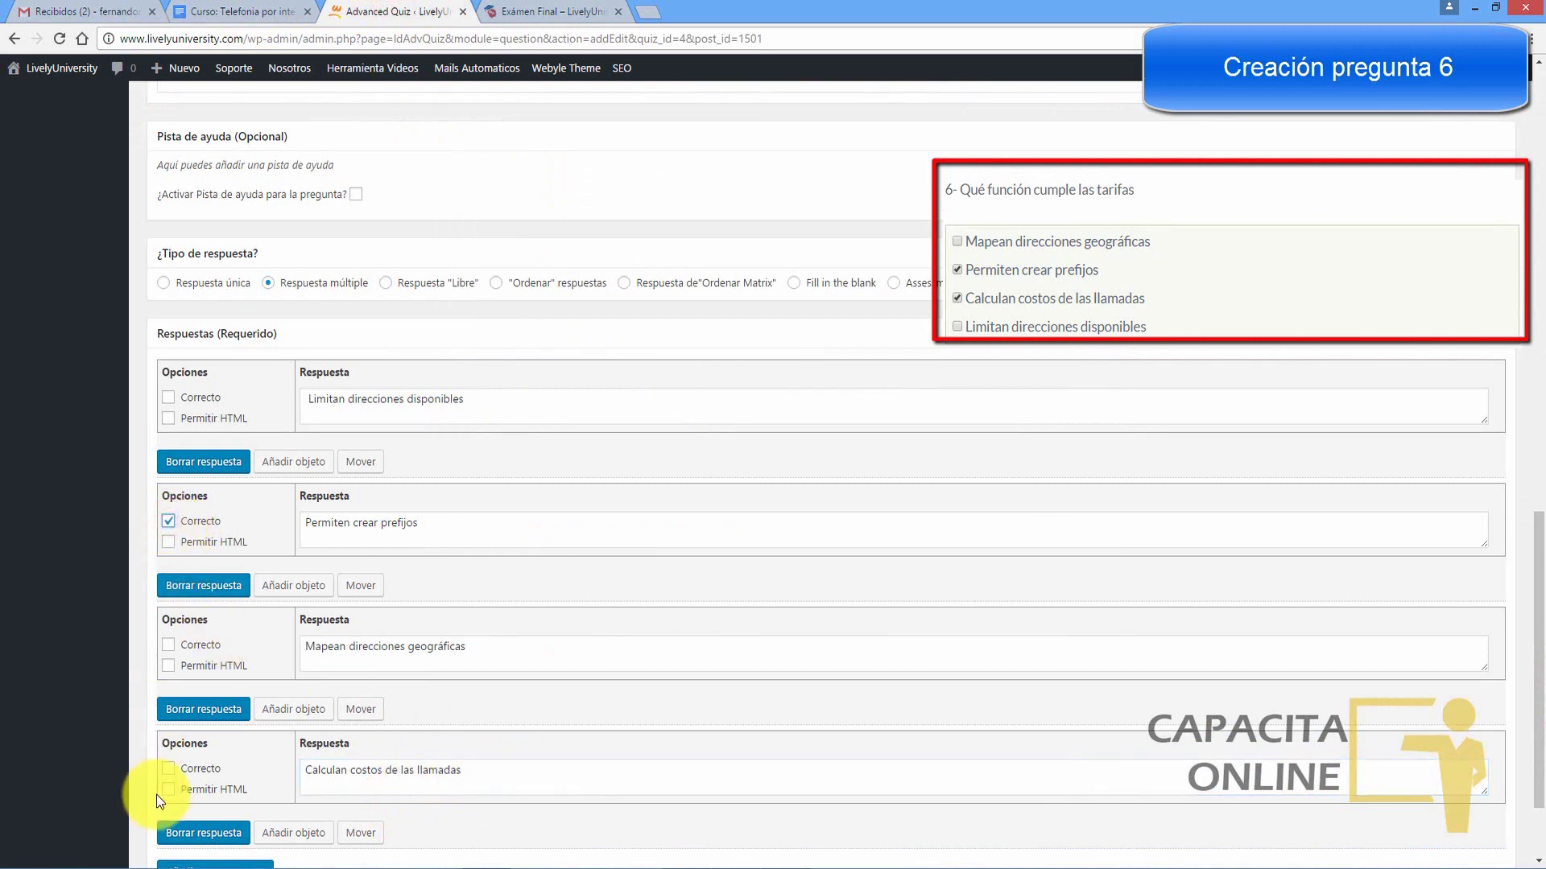
{"action": "left_click", "coordinate": [168, 771]}
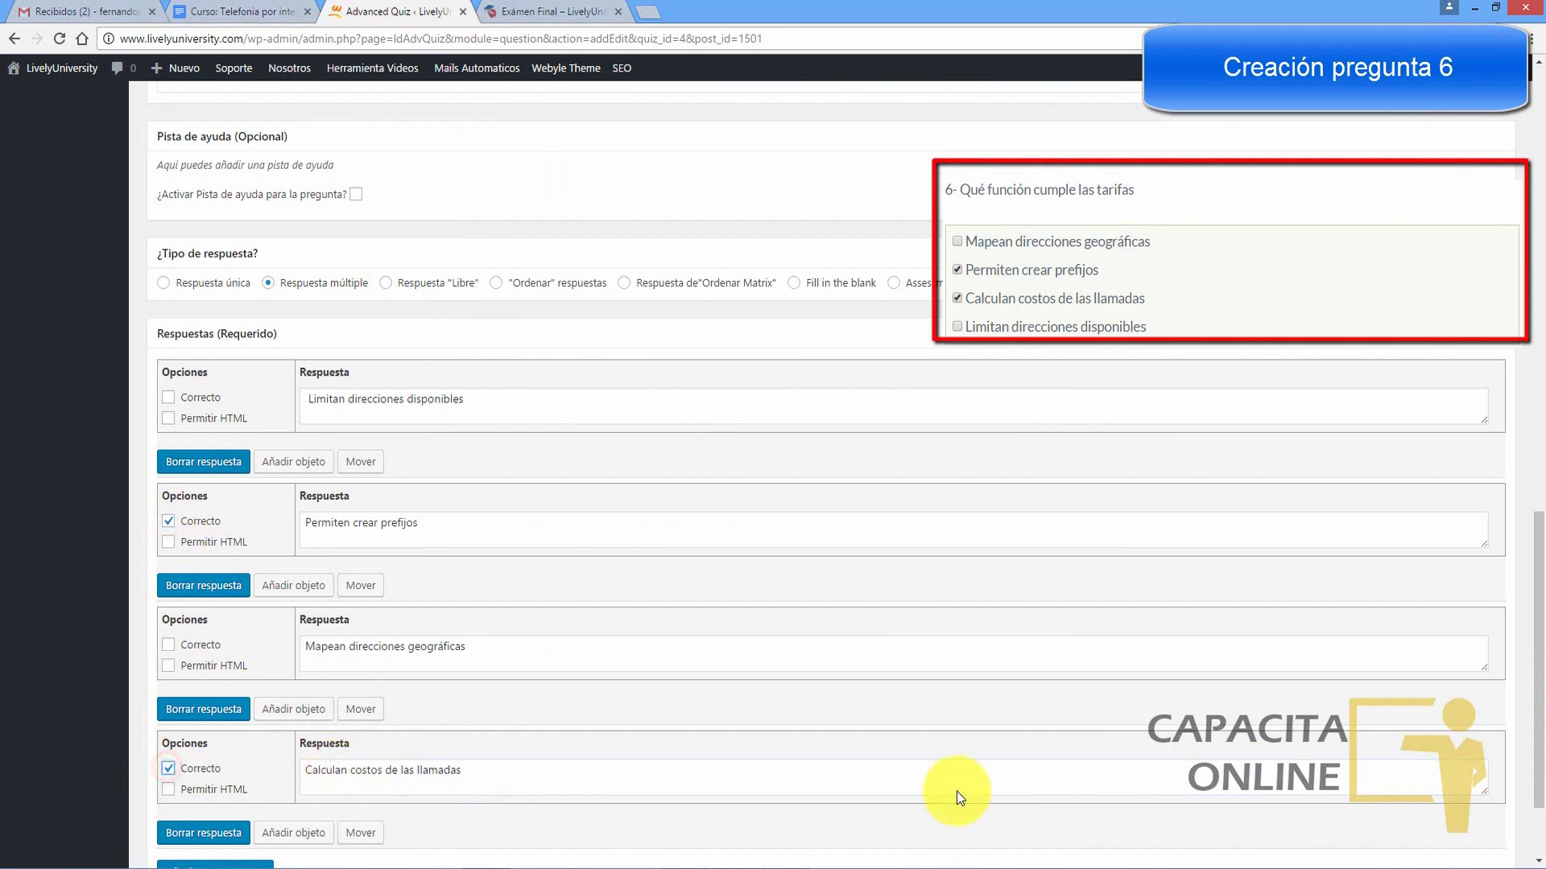
{"action": "scroll", "coordinate": [958, 797], "scroll_direction": "down", "scroll_amount": 3}
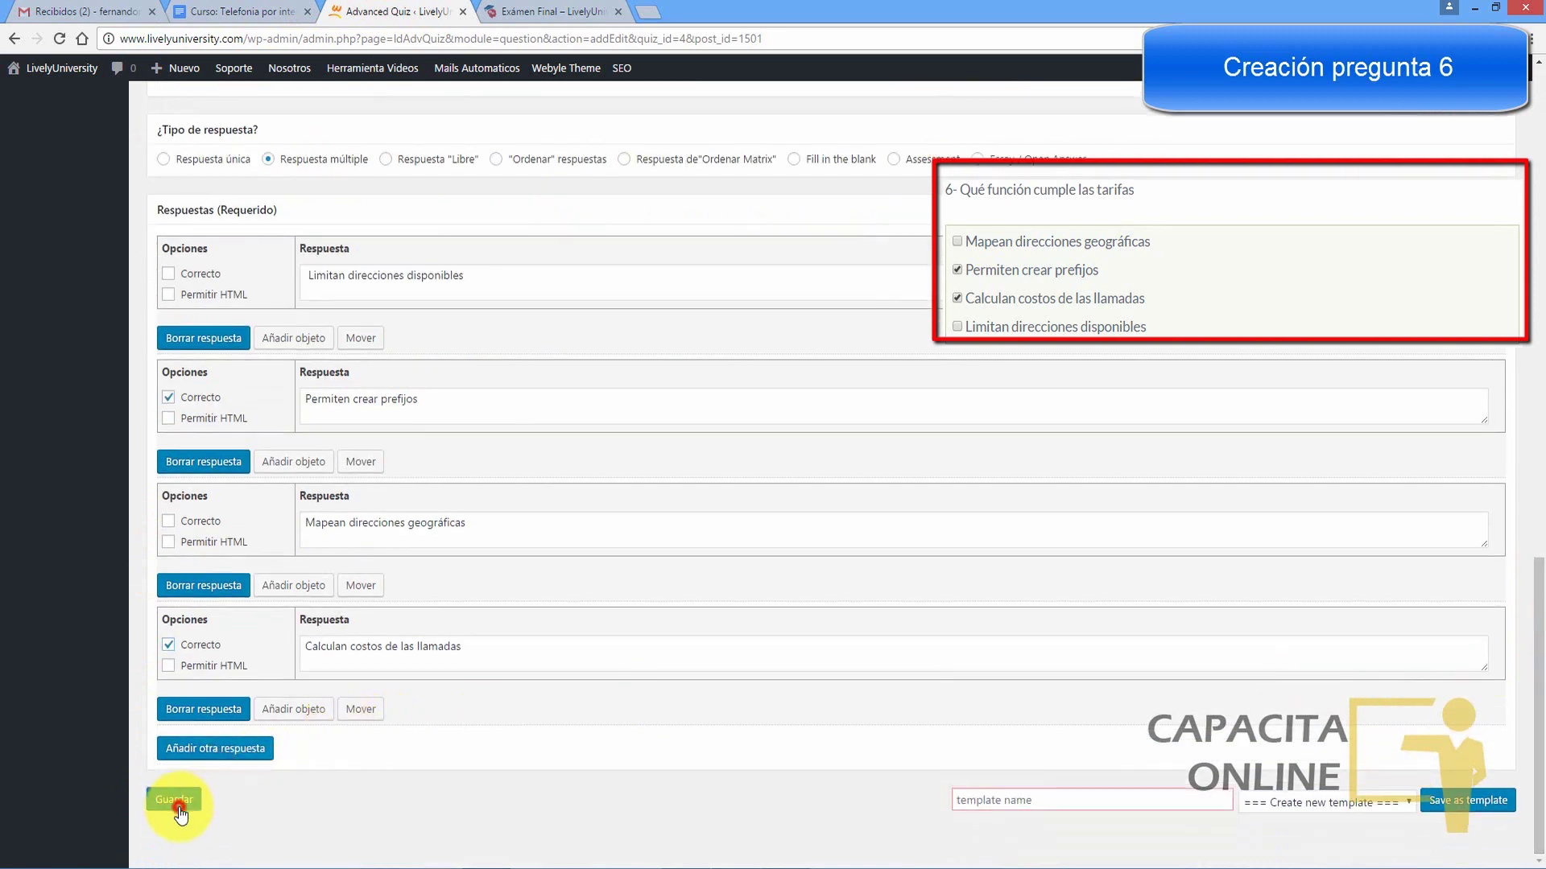
{"action": "left_click", "coordinate": [179, 811]}
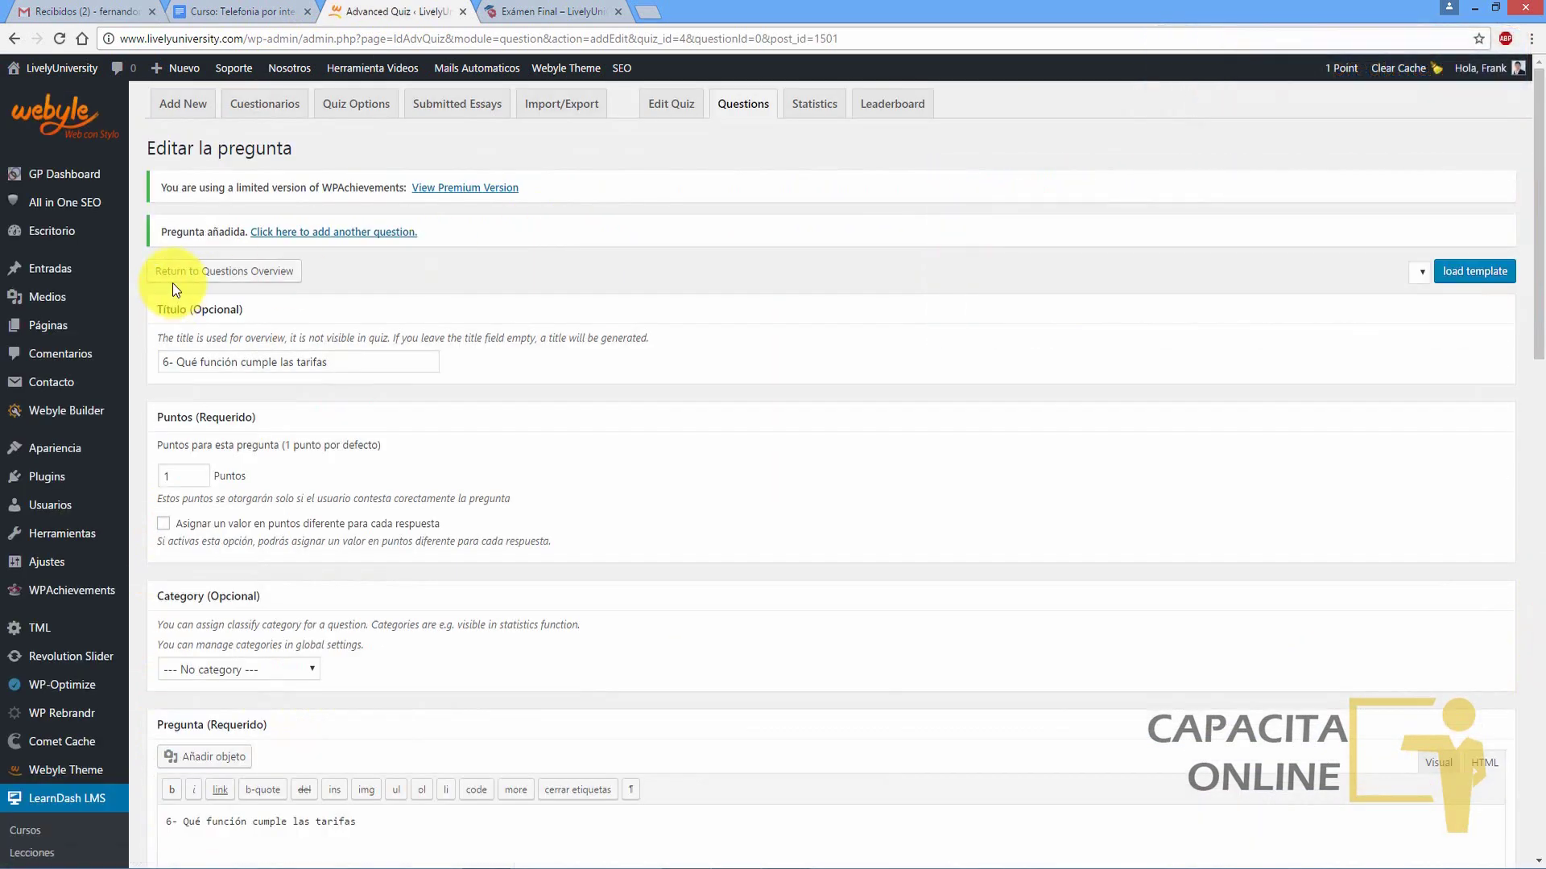
{"action": "left_click", "coordinate": [182, 280]}
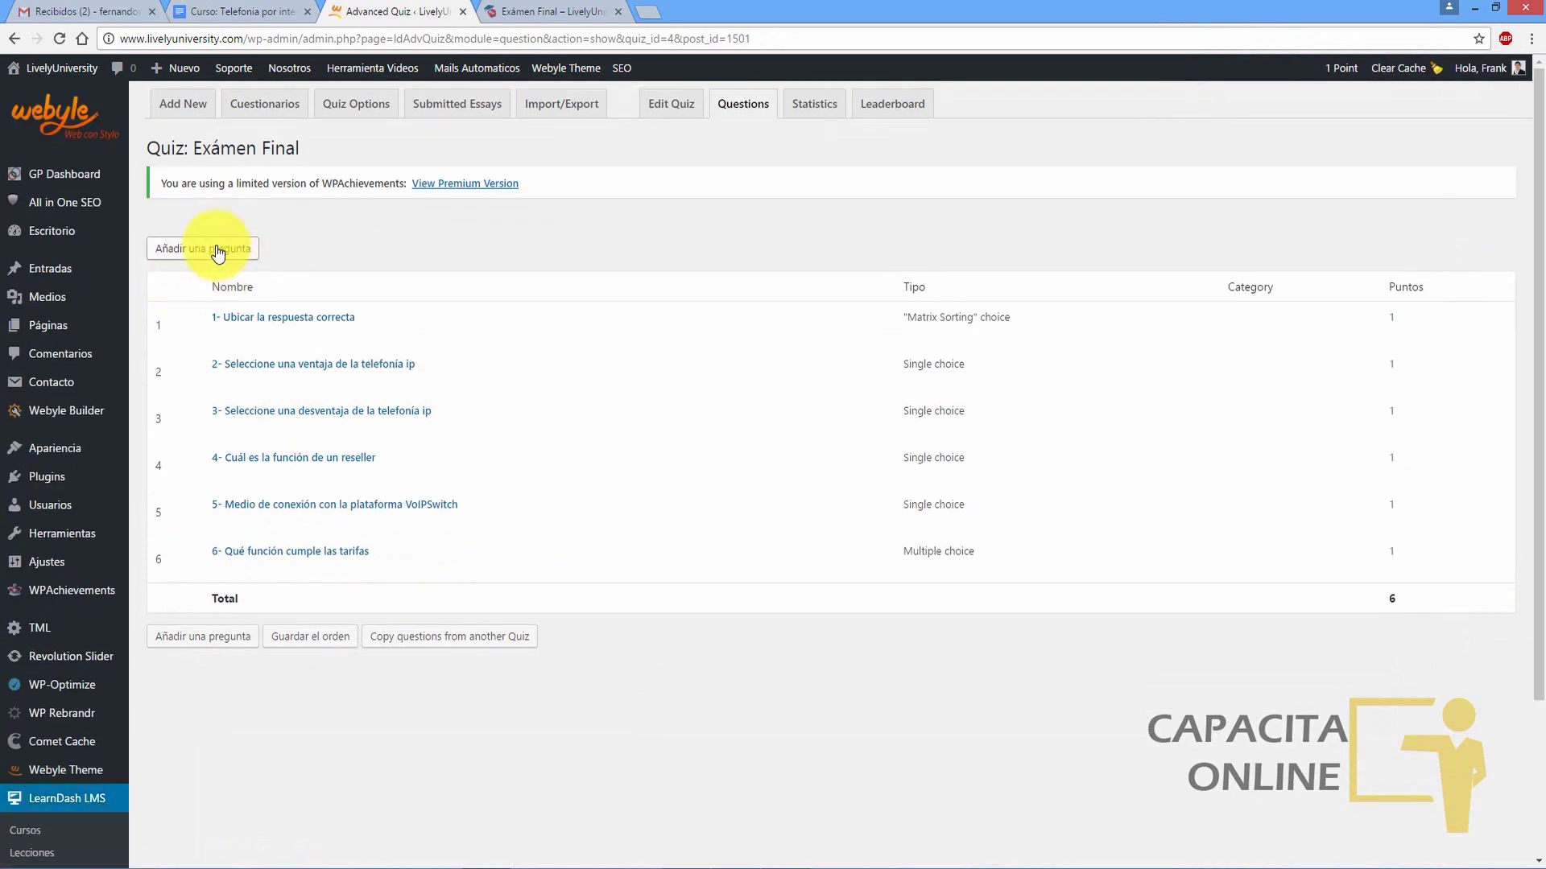
{"action": "left_click", "coordinate": [216, 249]}
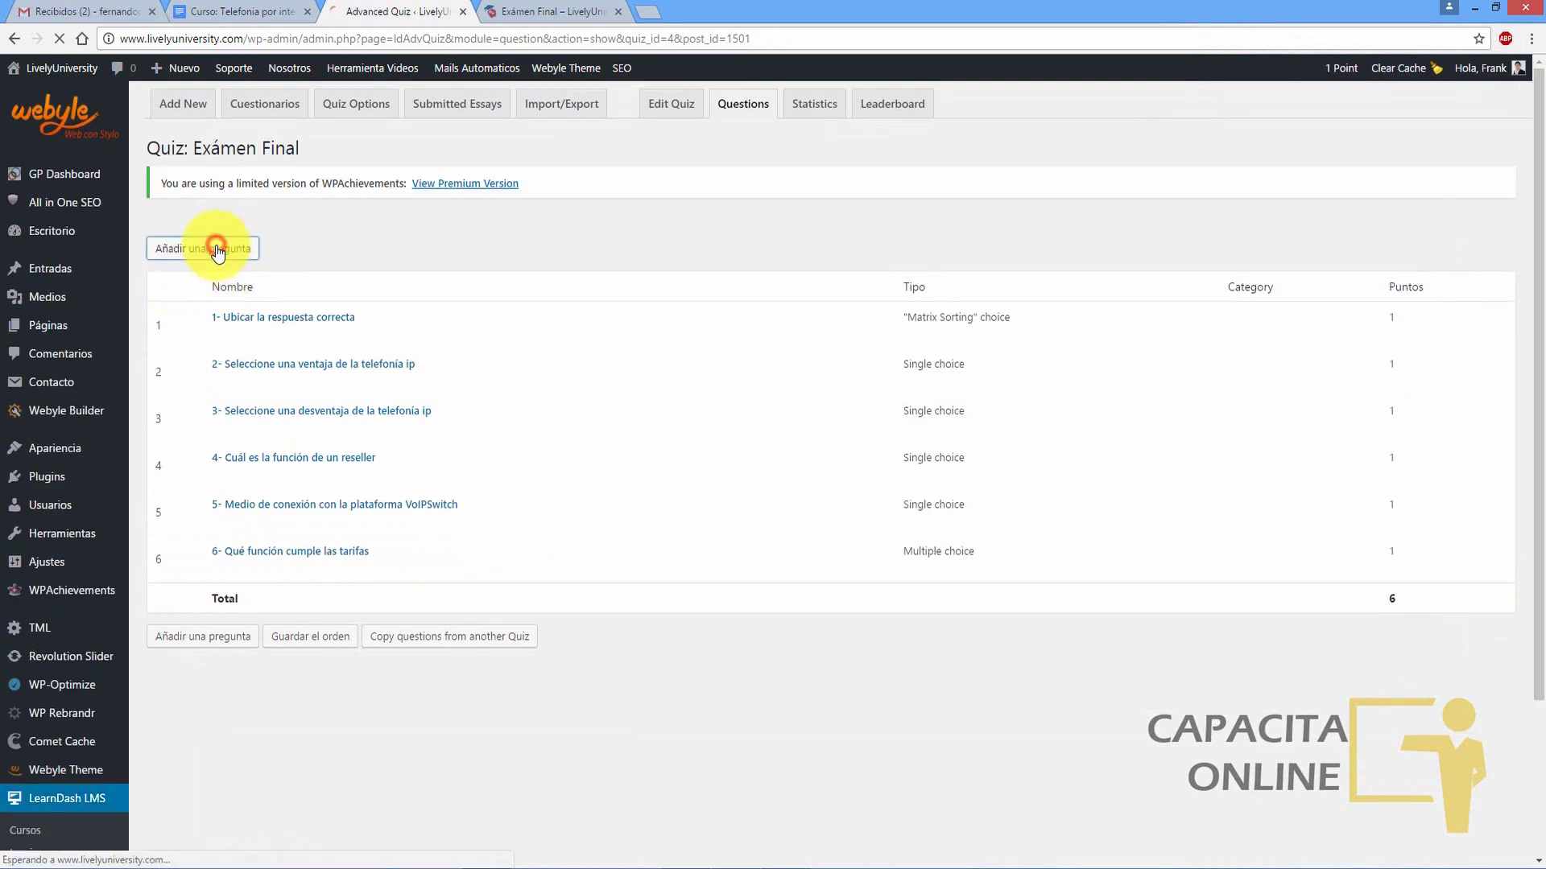
Step: Copy question 7, "Tipos de clientes que permiten vender al por mayor y se autentifican por ip", into the title and remove the gap before "autentifican"
{"action": "left_click", "coordinate": [242, 11]}
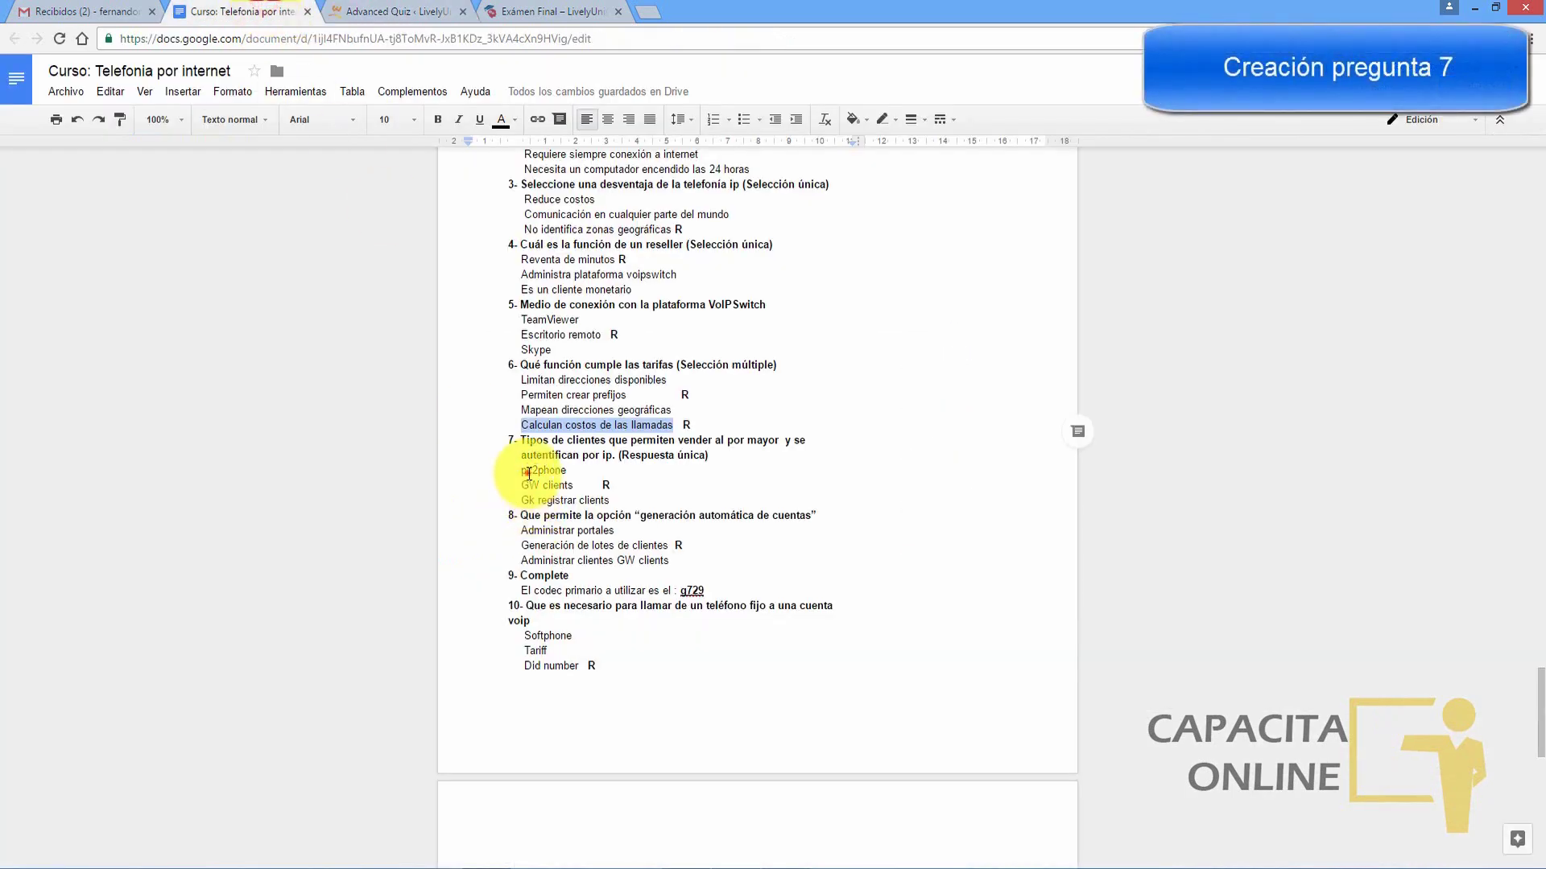
{"action": "left_click", "coordinate": [528, 472]}
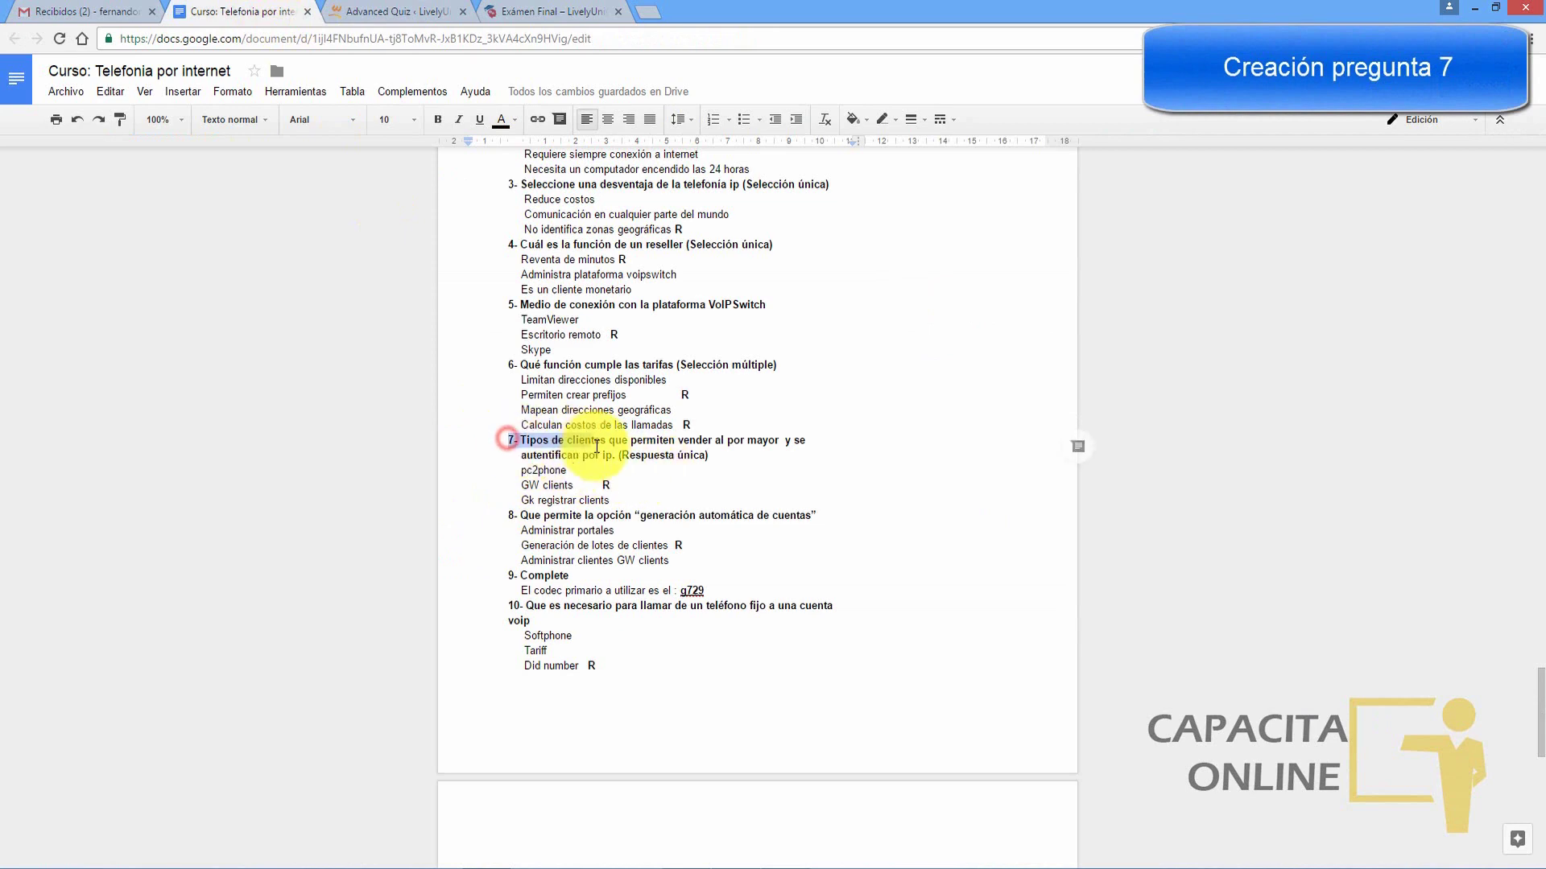
{"action": "left_click_drag", "start_coordinate": [509, 439], "coordinate": [612, 457]}
{"action": "key", "text": "ctrl+Tab"}
{"action": "left_click", "coordinate": [314, 316]}
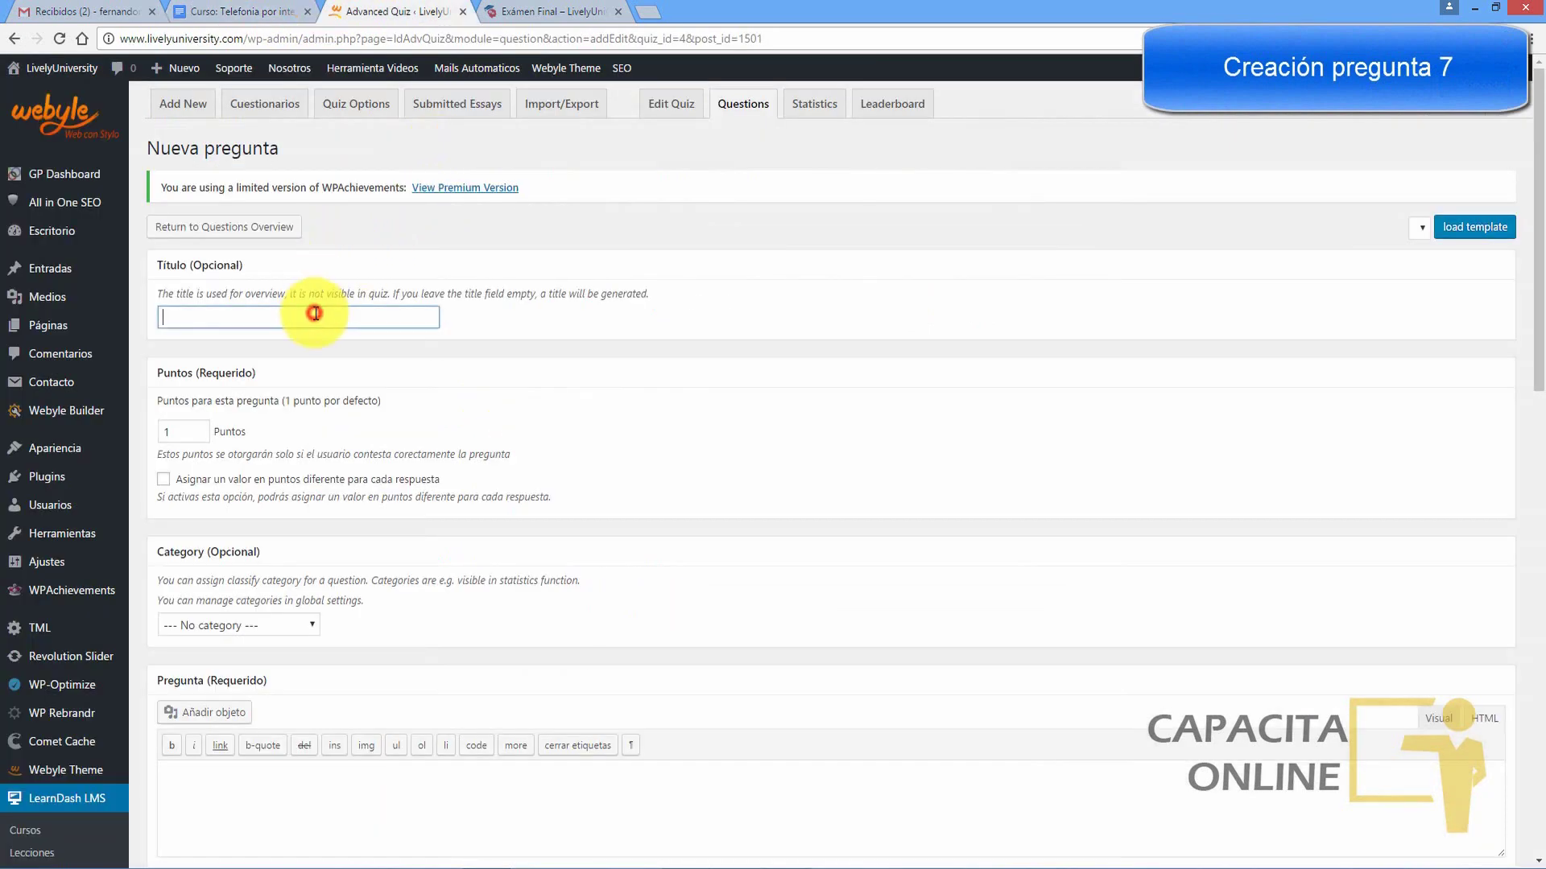
{"action": "left_click_drag", "start_coordinate": [340, 321], "coordinate": [268, 324]}
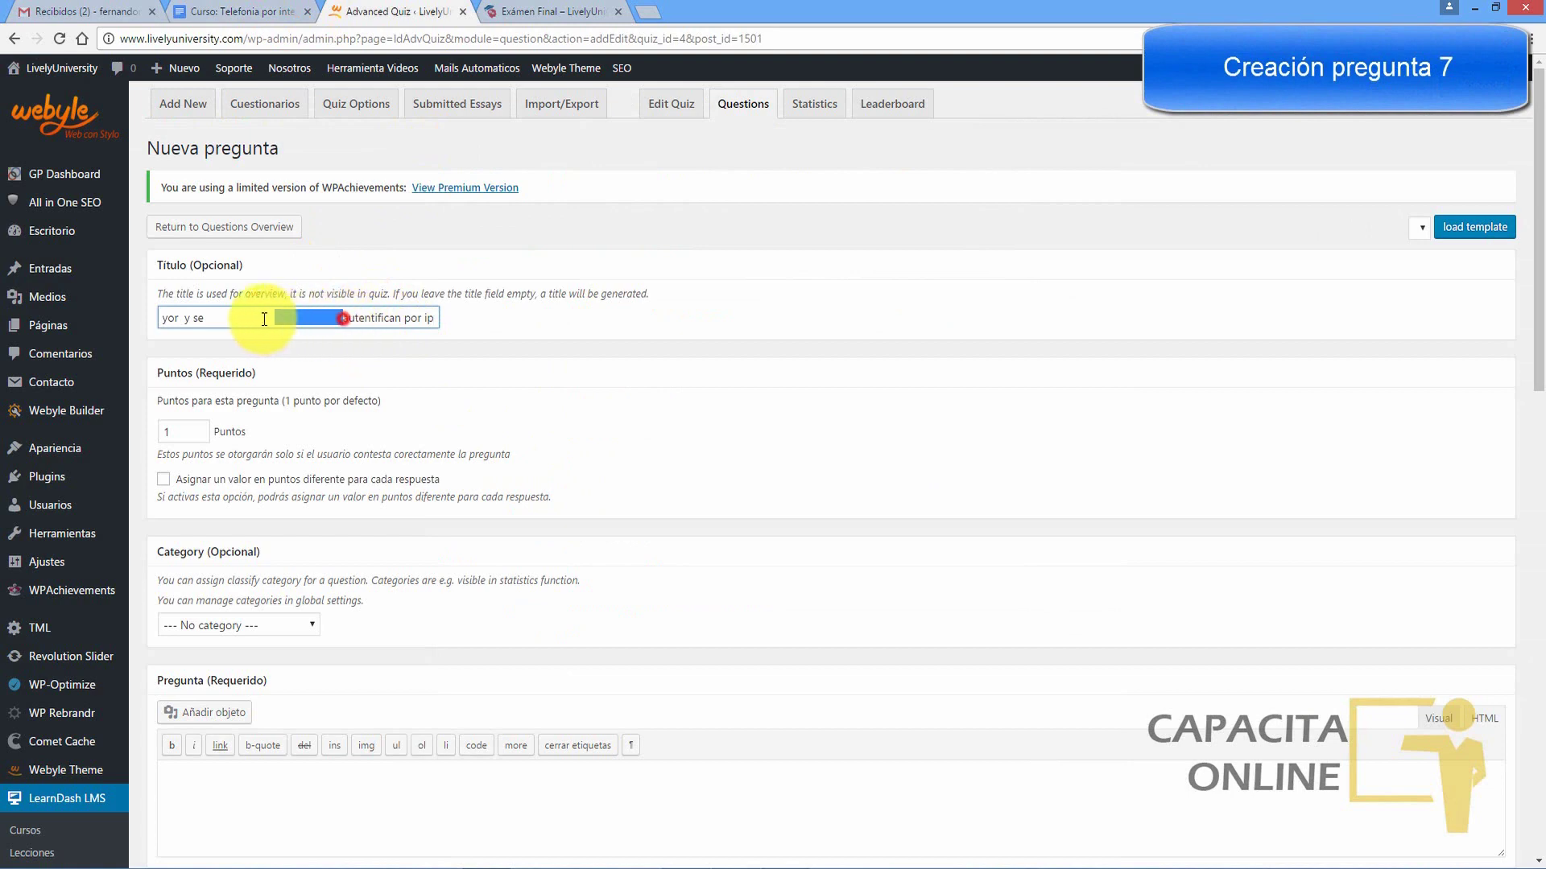
Step: Fill question 7's question text with the same wording and remove the line break and extra spaces before "autentifican por ip"
{"action": "scroll", "coordinate": [287, 322], "scroll_direction": "down", "scroll_amount": 6}
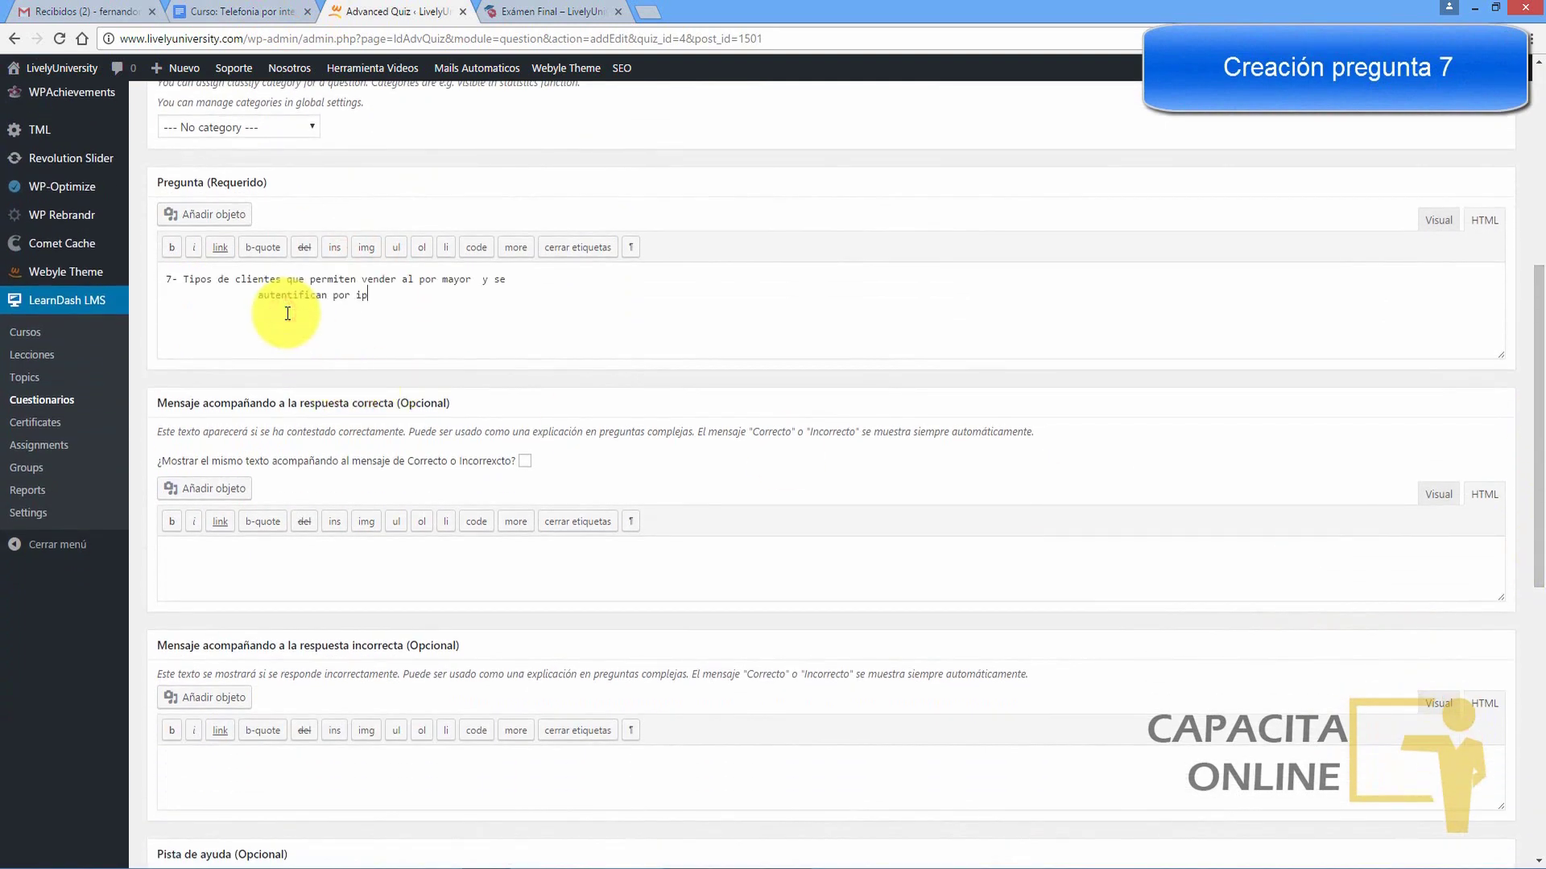
{"action": "left_click", "coordinate": [535, 279]}
{"action": "key", "text": "Delete"}
{"action": "double_click", "coordinate": [510, 278]}
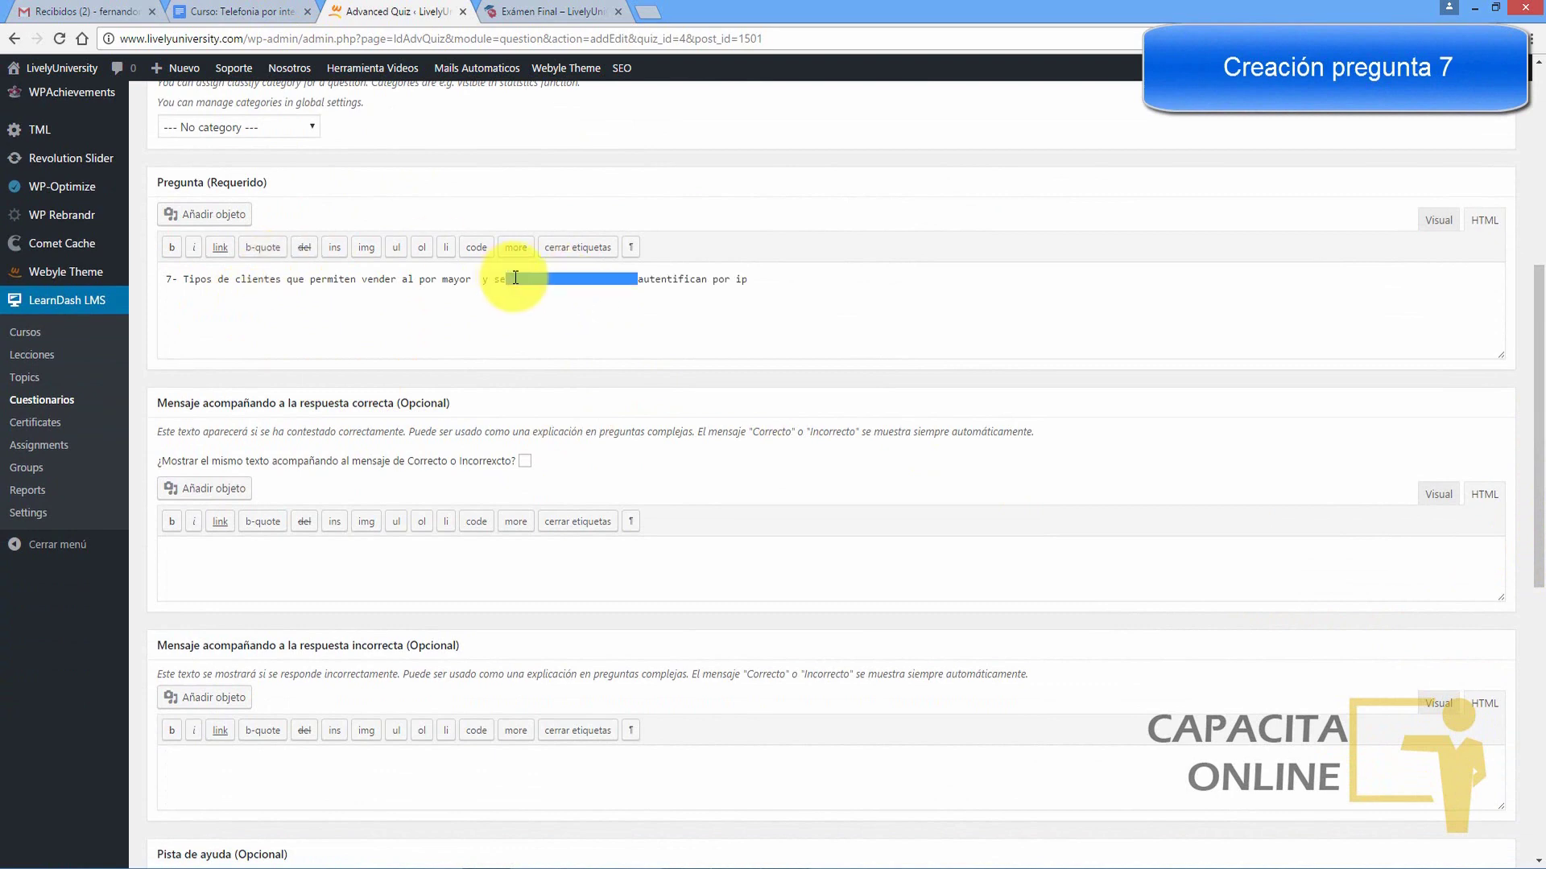
{"action": "key", "text": "BackSpace"}
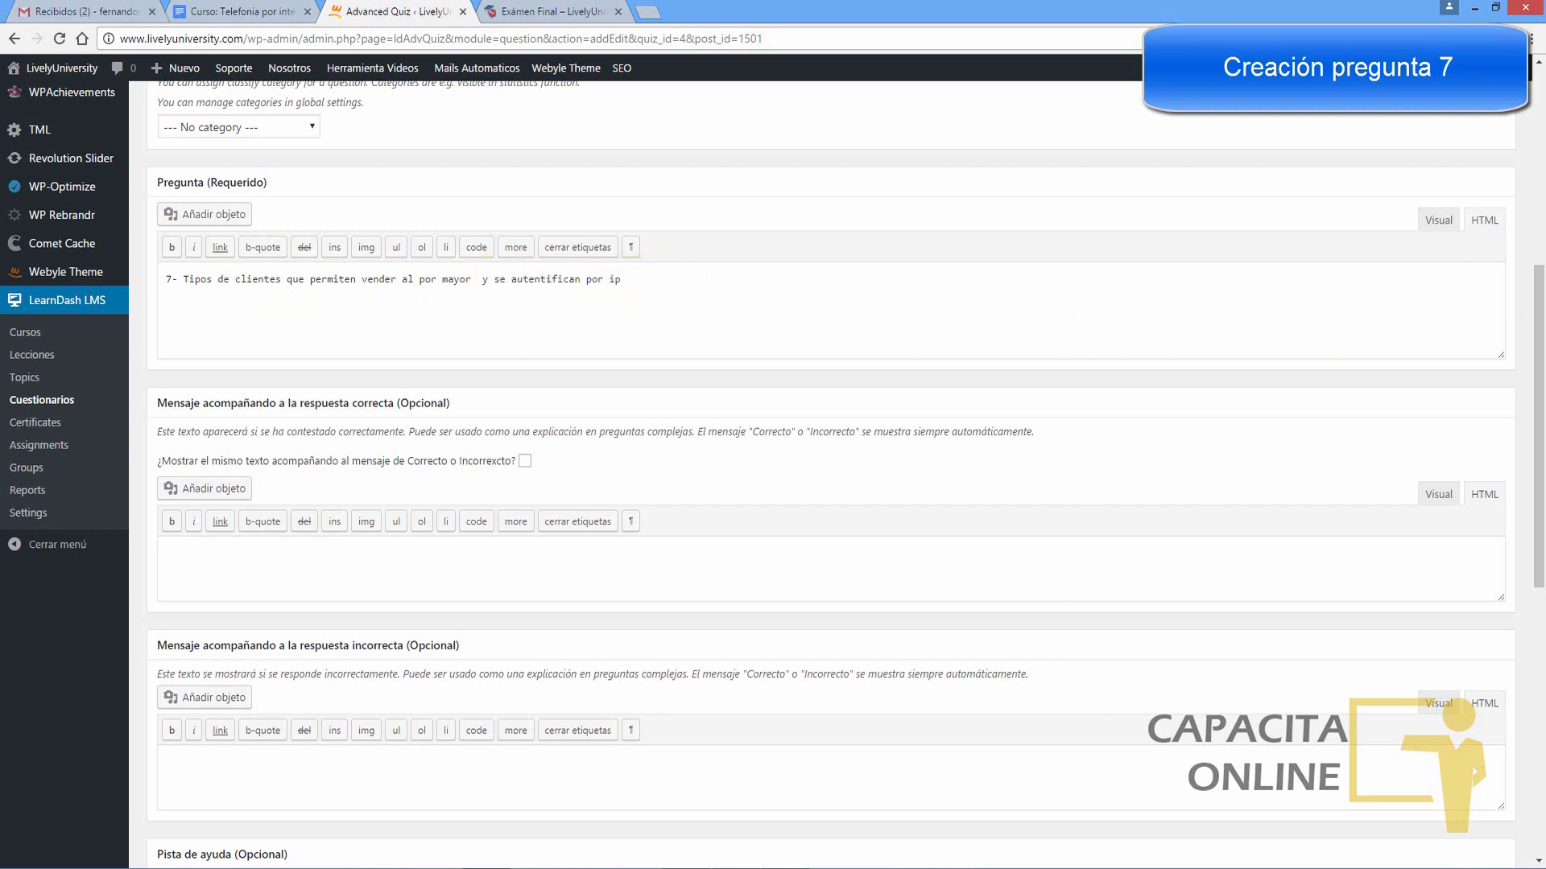
Step: Set question 7's answer type to "Respuesta única" and add two more answer slots
{"action": "left_click_drag", "start_coordinate": [1536, 423], "coordinate": [1521, 636]}
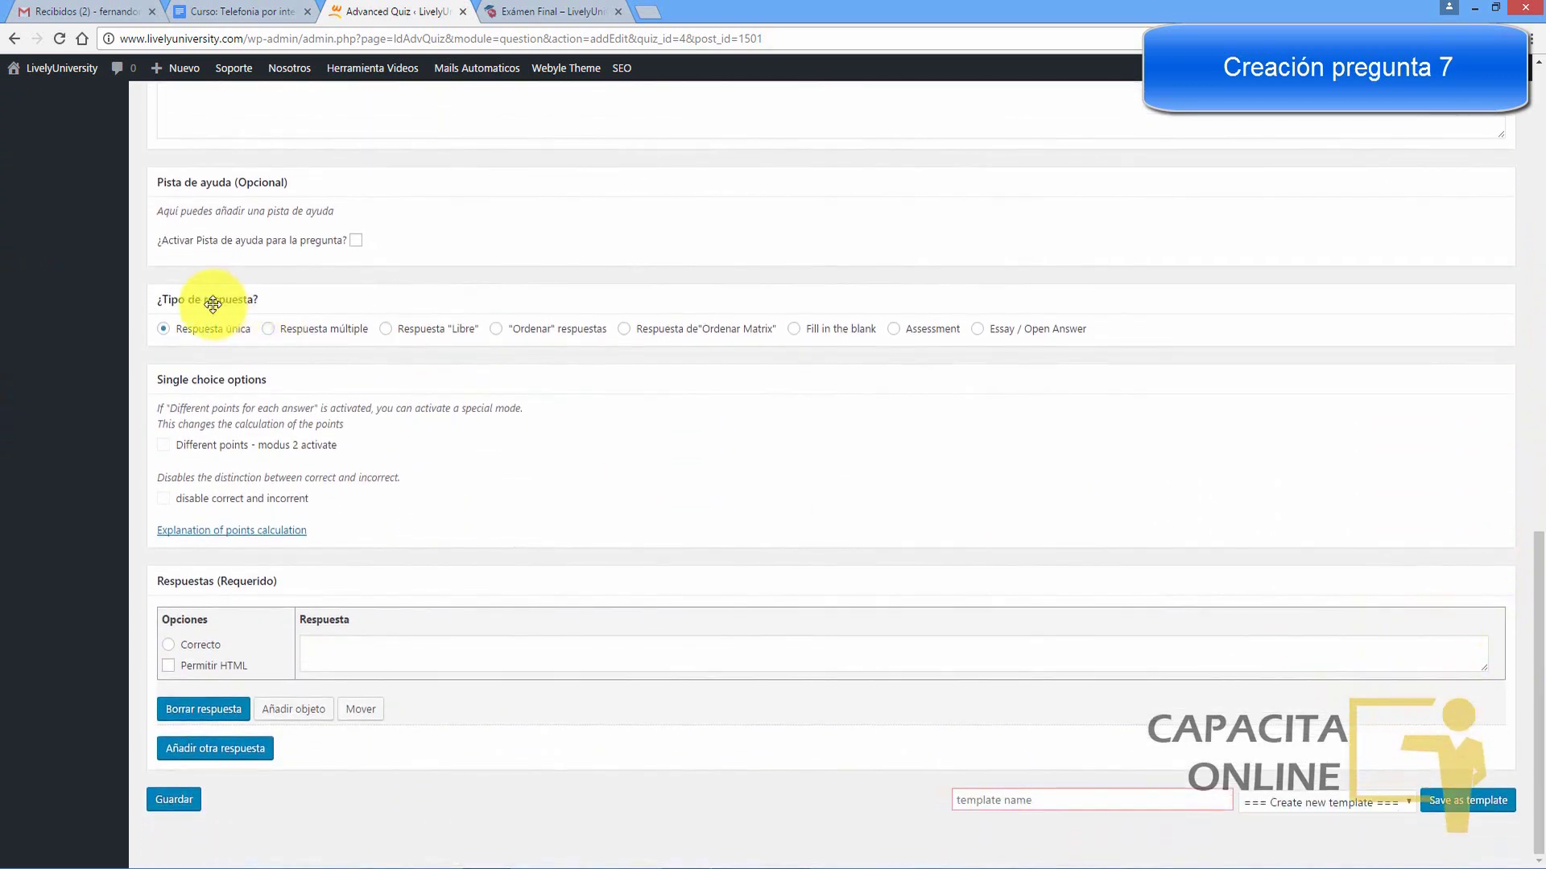
{"action": "left_click", "coordinate": [164, 330]}
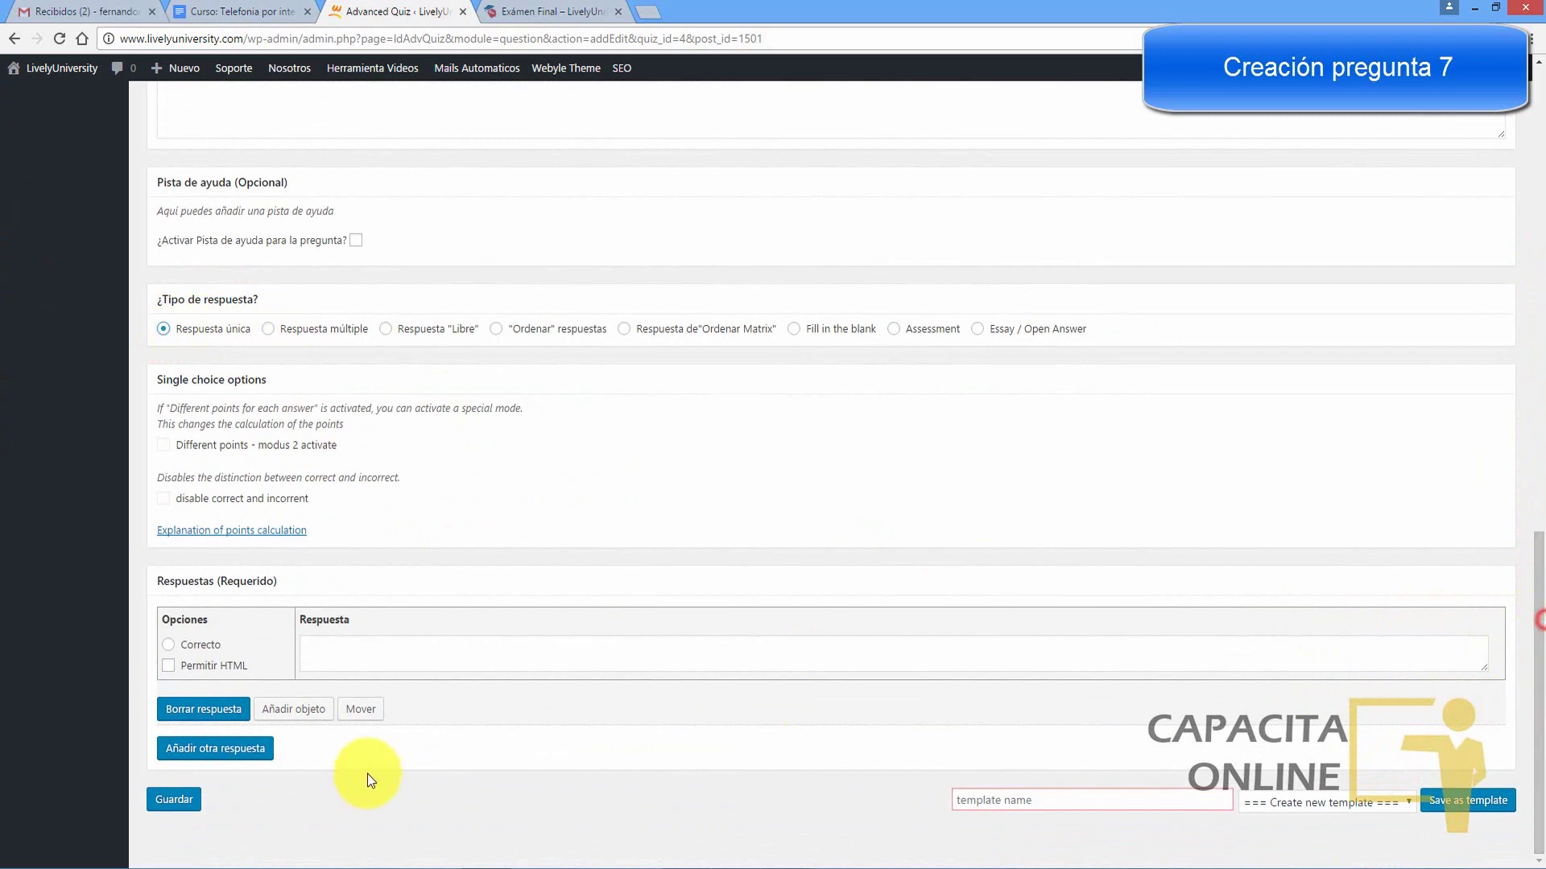
{"action": "left_click", "coordinate": [232, 751]}
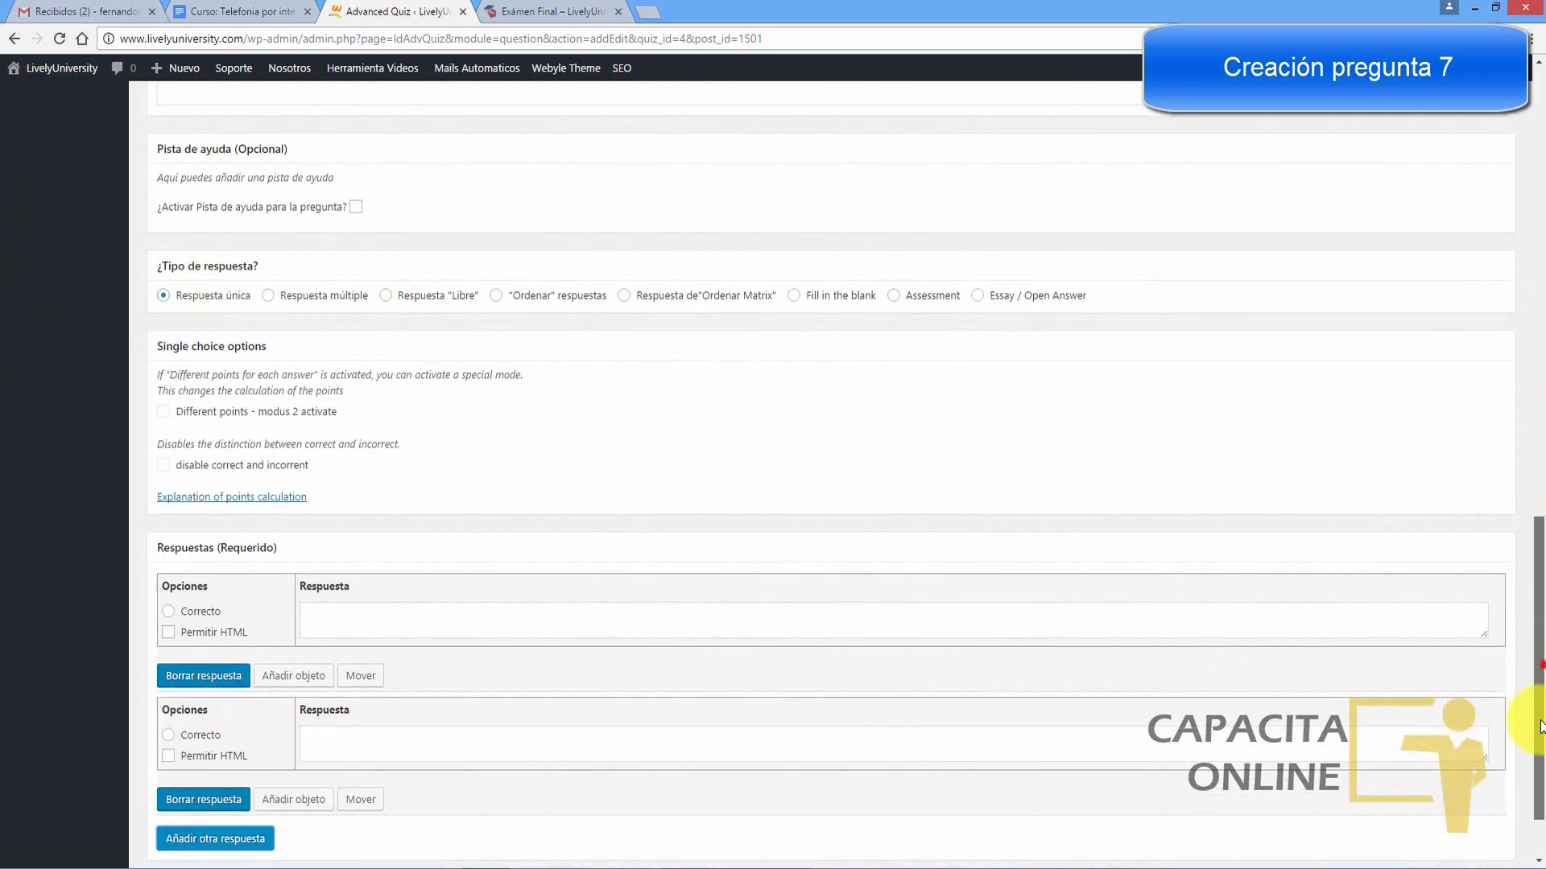
{"action": "left_click_drag", "start_coordinate": [1528, 718], "coordinate": [1529, 765]}
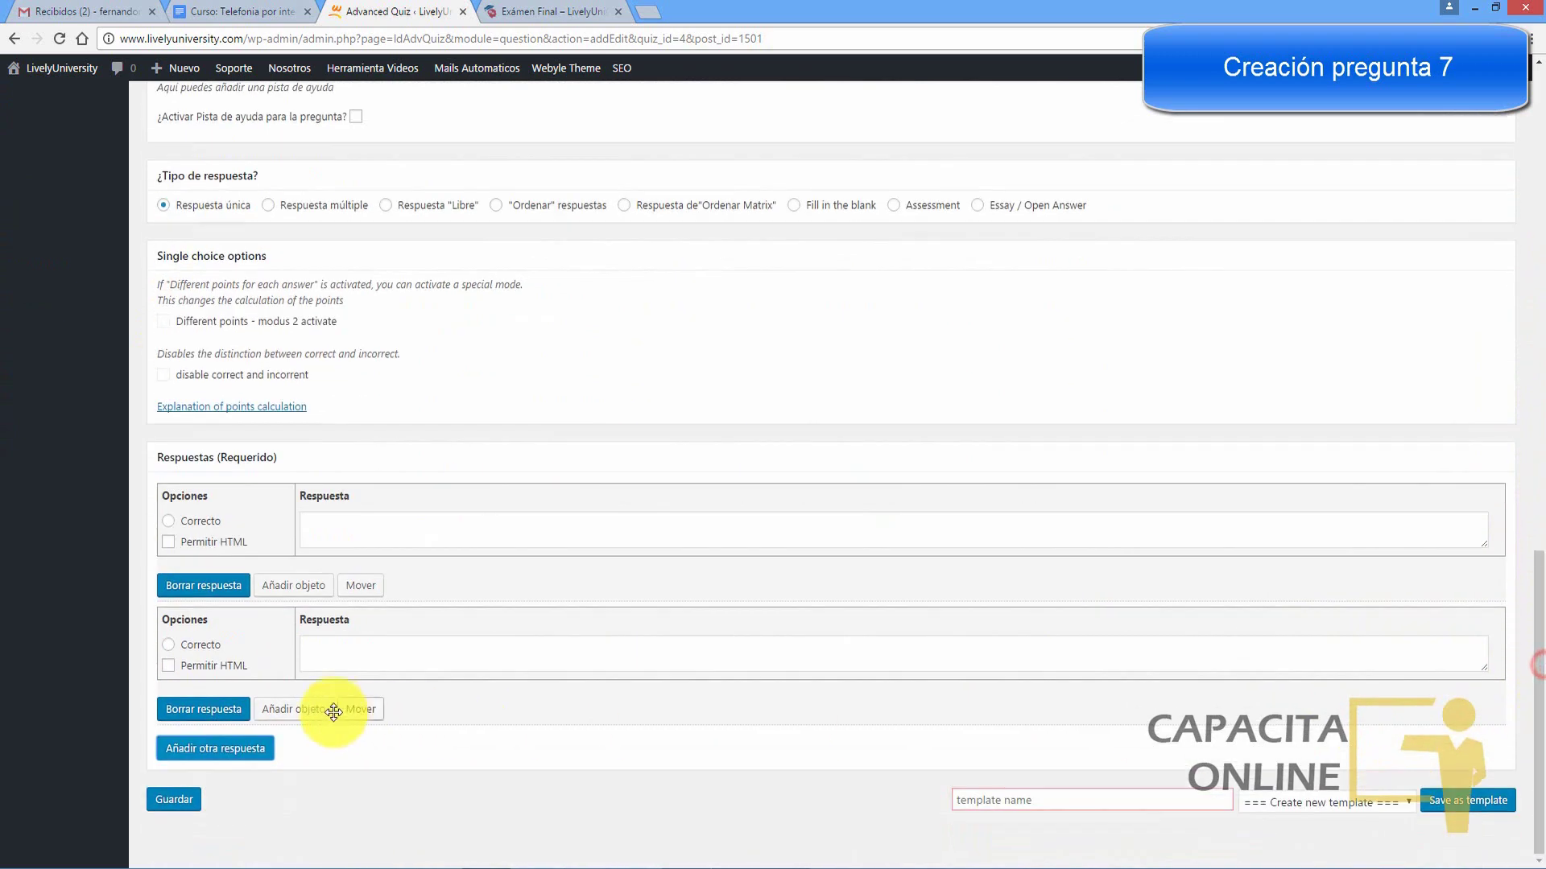
{"action": "left_click", "coordinate": [221, 748]}
Step: Copy "pc2phone" from question 7 in the course outline into the first answer
{"action": "left_click", "coordinate": [372, 528]}
{"action": "left_click", "coordinate": [241, 11]}
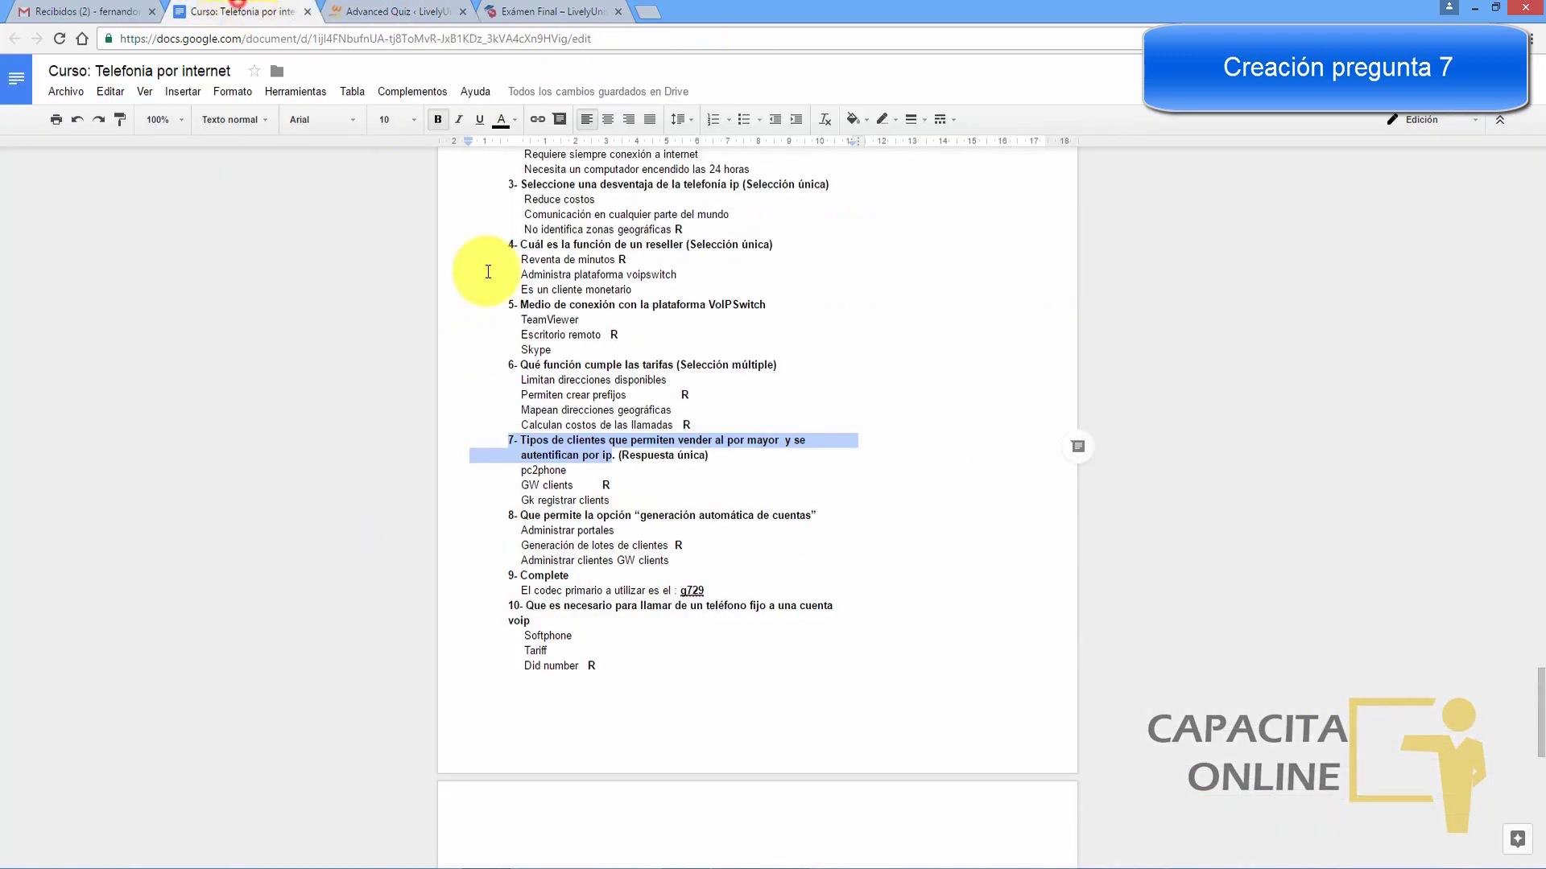
{"action": "left_click", "coordinate": [599, 467]}
{"action": "left_click_drag", "start_coordinate": [521, 470], "coordinate": [570, 472]}
{"action": "key", "text": "ctrl+c"}
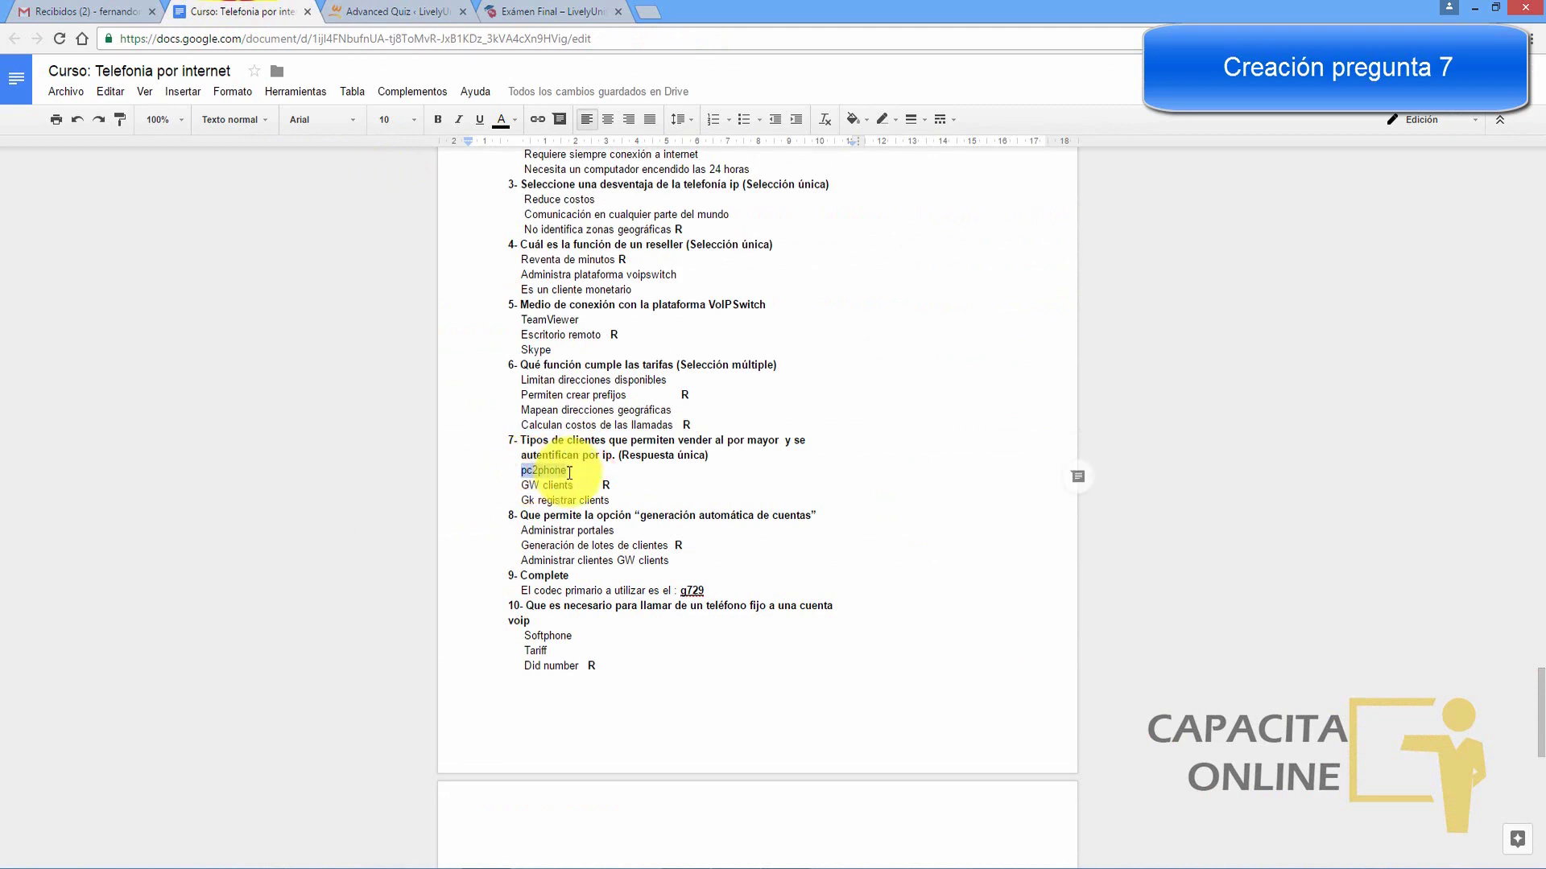
{"action": "key", "text": "ctrl+Tab"}
{"action": "key", "text": "ctrl+v"}
Step: Copy "GW clients" and "Gk registrar clients" from the course outline into question 7's second and third answers
{"action": "key", "text": "ctrl+shift+Tab"}
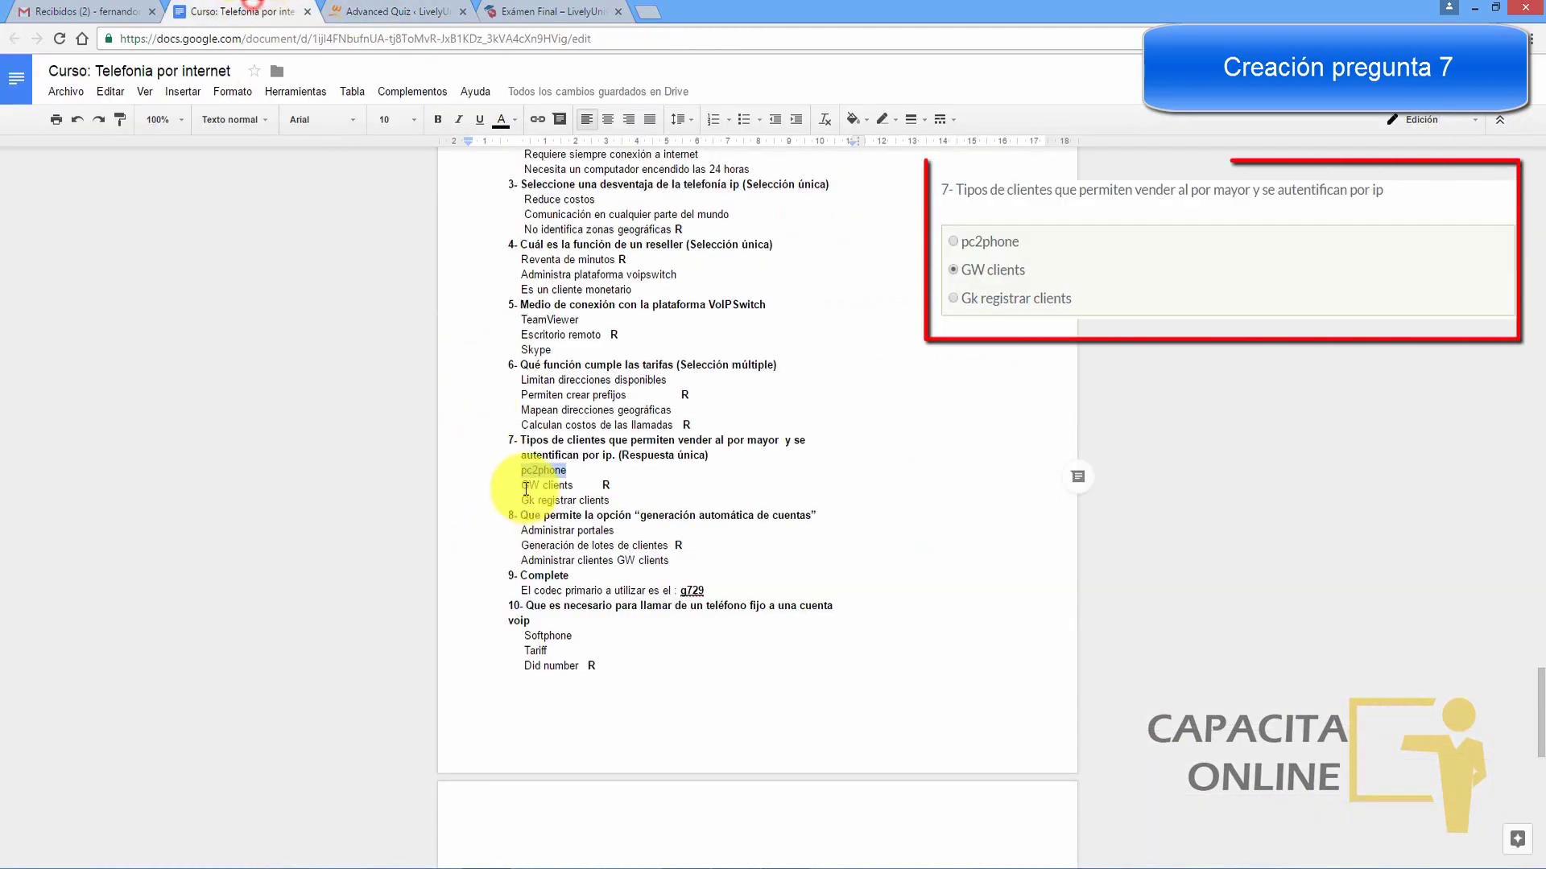
{"action": "left_click_drag", "start_coordinate": [522, 488], "coordinate": [618, 508]}
{"action": "key", "text": "ctrl+c"}
{"action": "key", "text": "ctrl+Tab"}
{"action": "left_click", "coordinate": [418, 645]}
{"action": "key", "text": "ctrl+v"}
{"action": "left_click", "coordinate": [216, 9]}
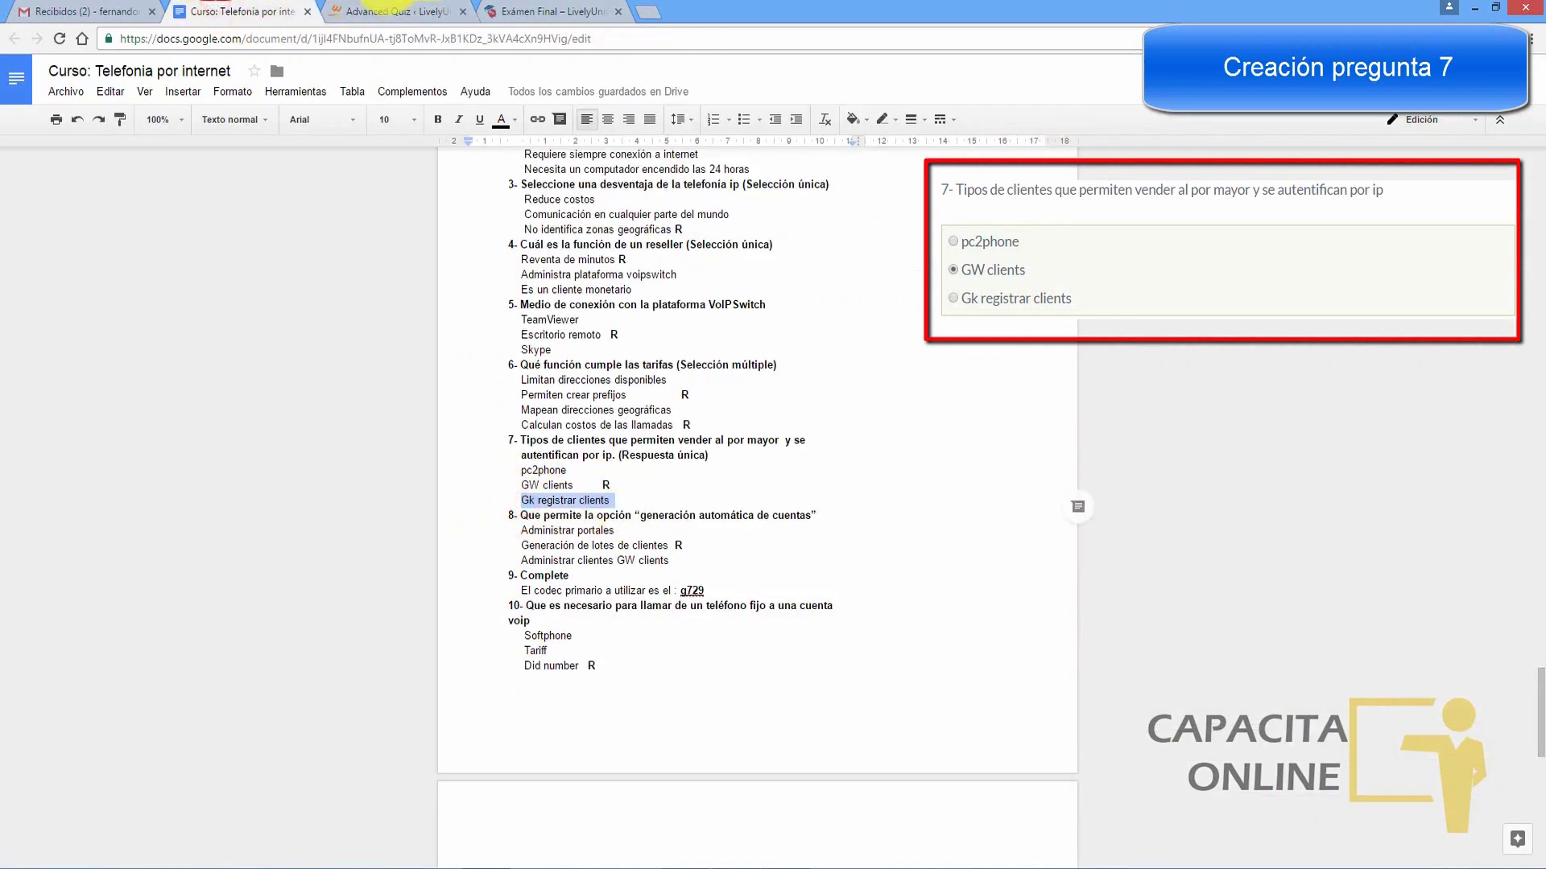
{"action": "key", "text": "ctrl+c"}
{"action": "left_click", "coordinate": [358, 10]}
{"action": "left_click", "coordinate": [400, 765]}
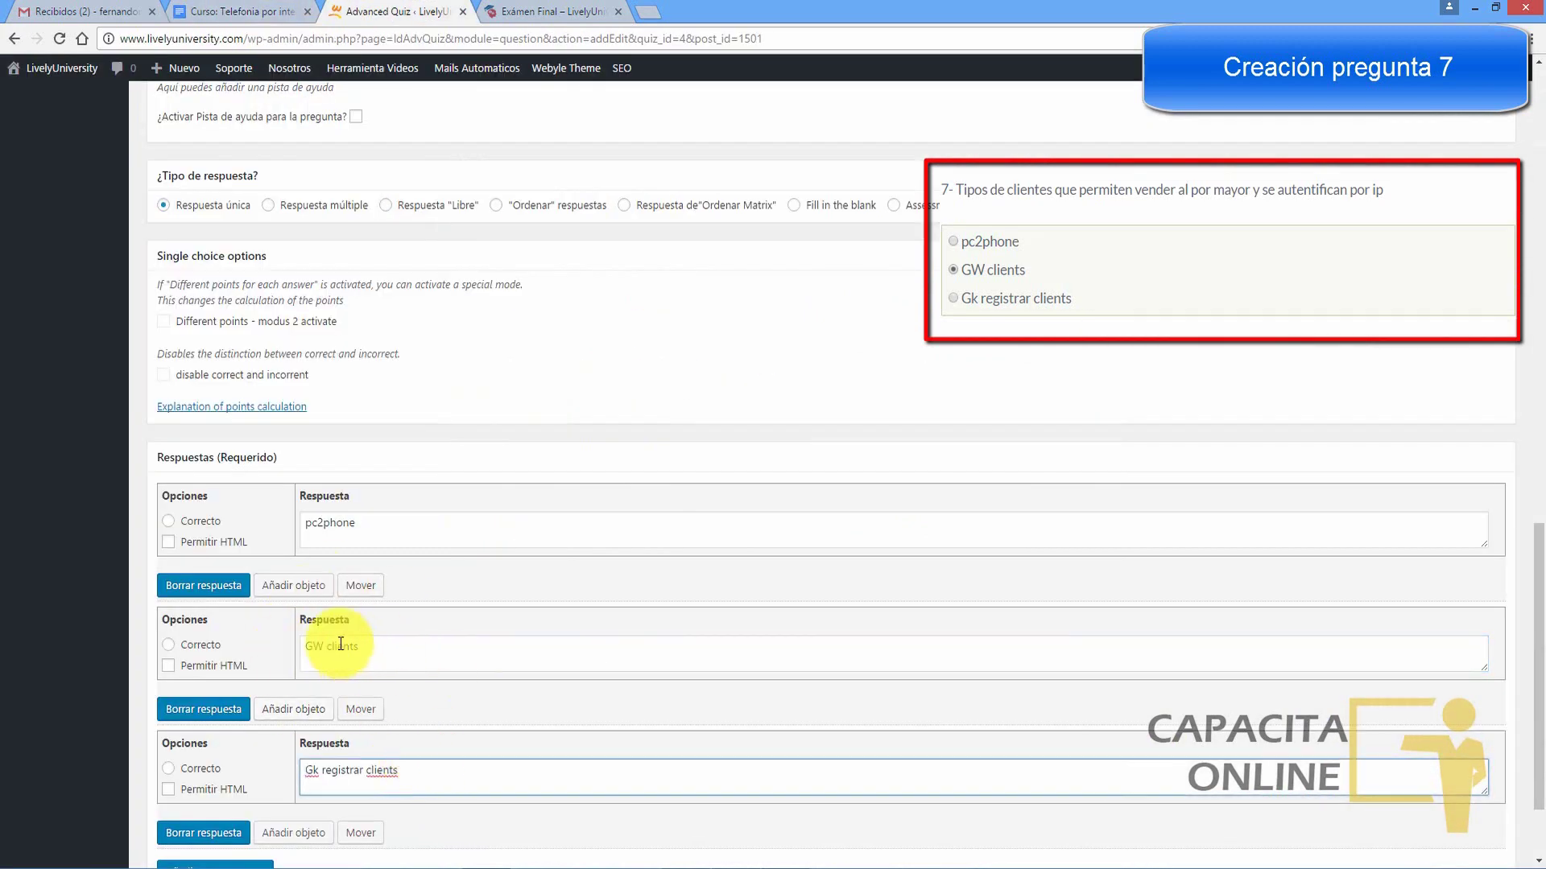
Step: Save question 7 with "GW clients" marked correct, and start another question from the questions overview
{"action": "left_click", "coordinate": [169, 644]}
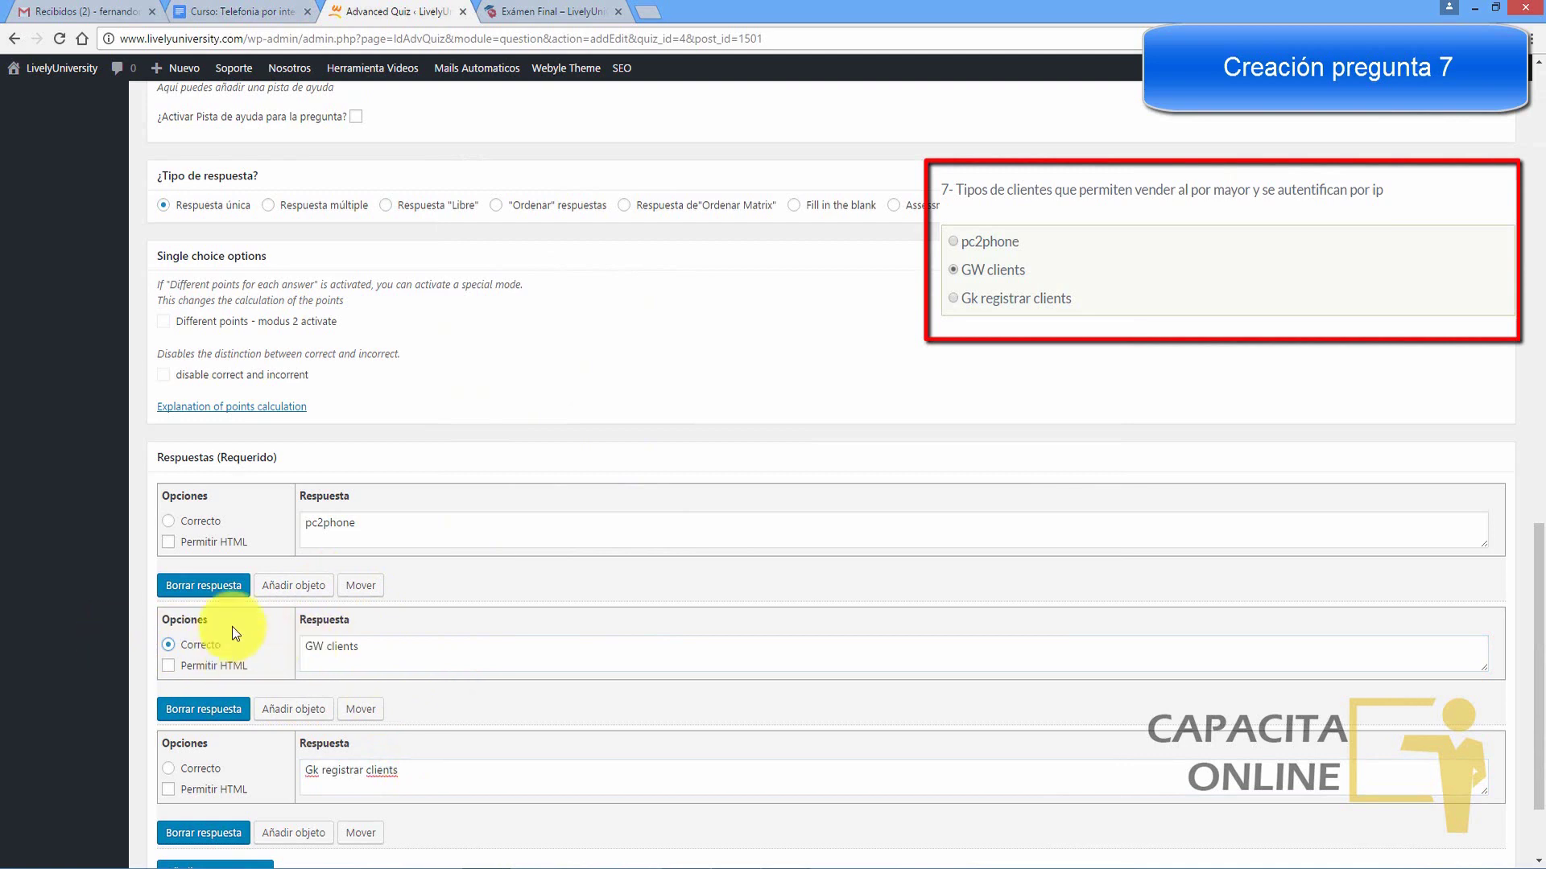
{"action": "left_click_drag", "start_coordinate": [1539, 684], "coordinate": [1540, 726]}
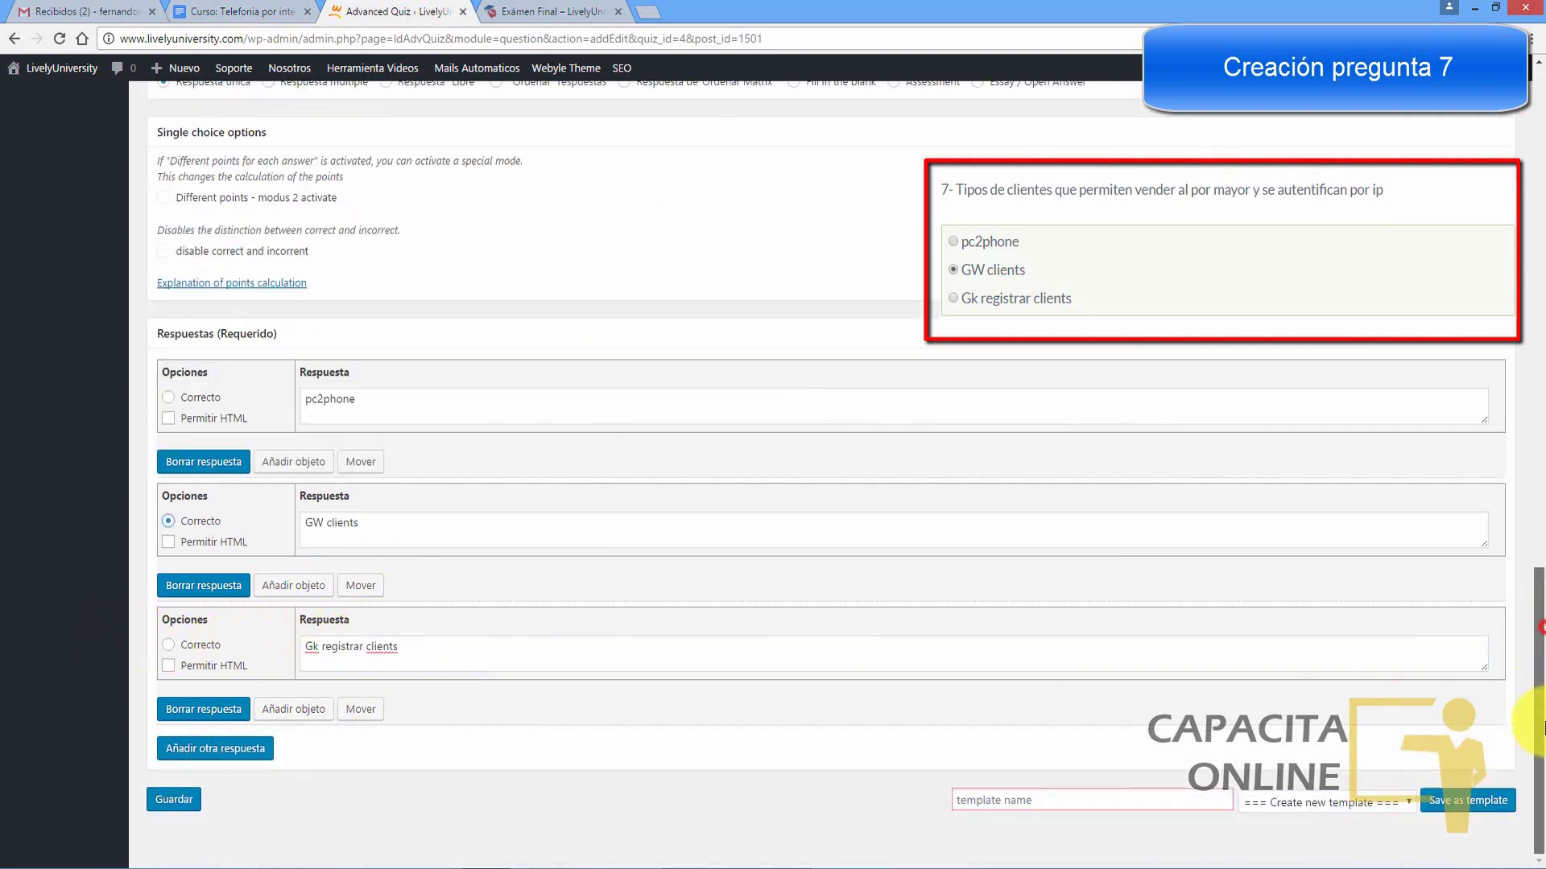
{"action": "left_click", "coordinate": [172, 802]}
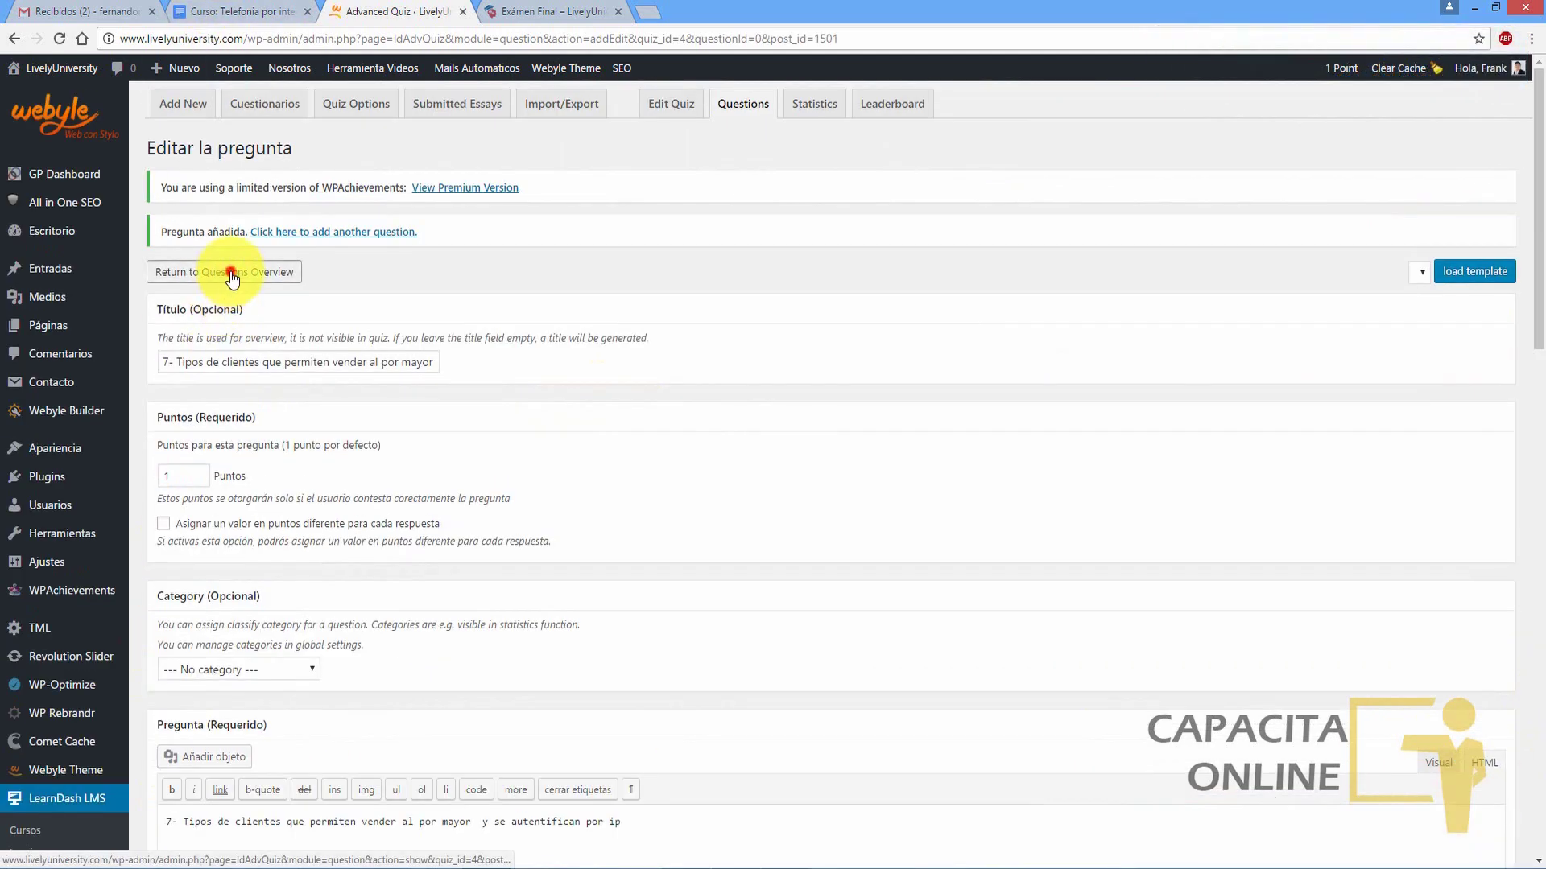
{"action": "left_click", "coordinate": [232, 274]}
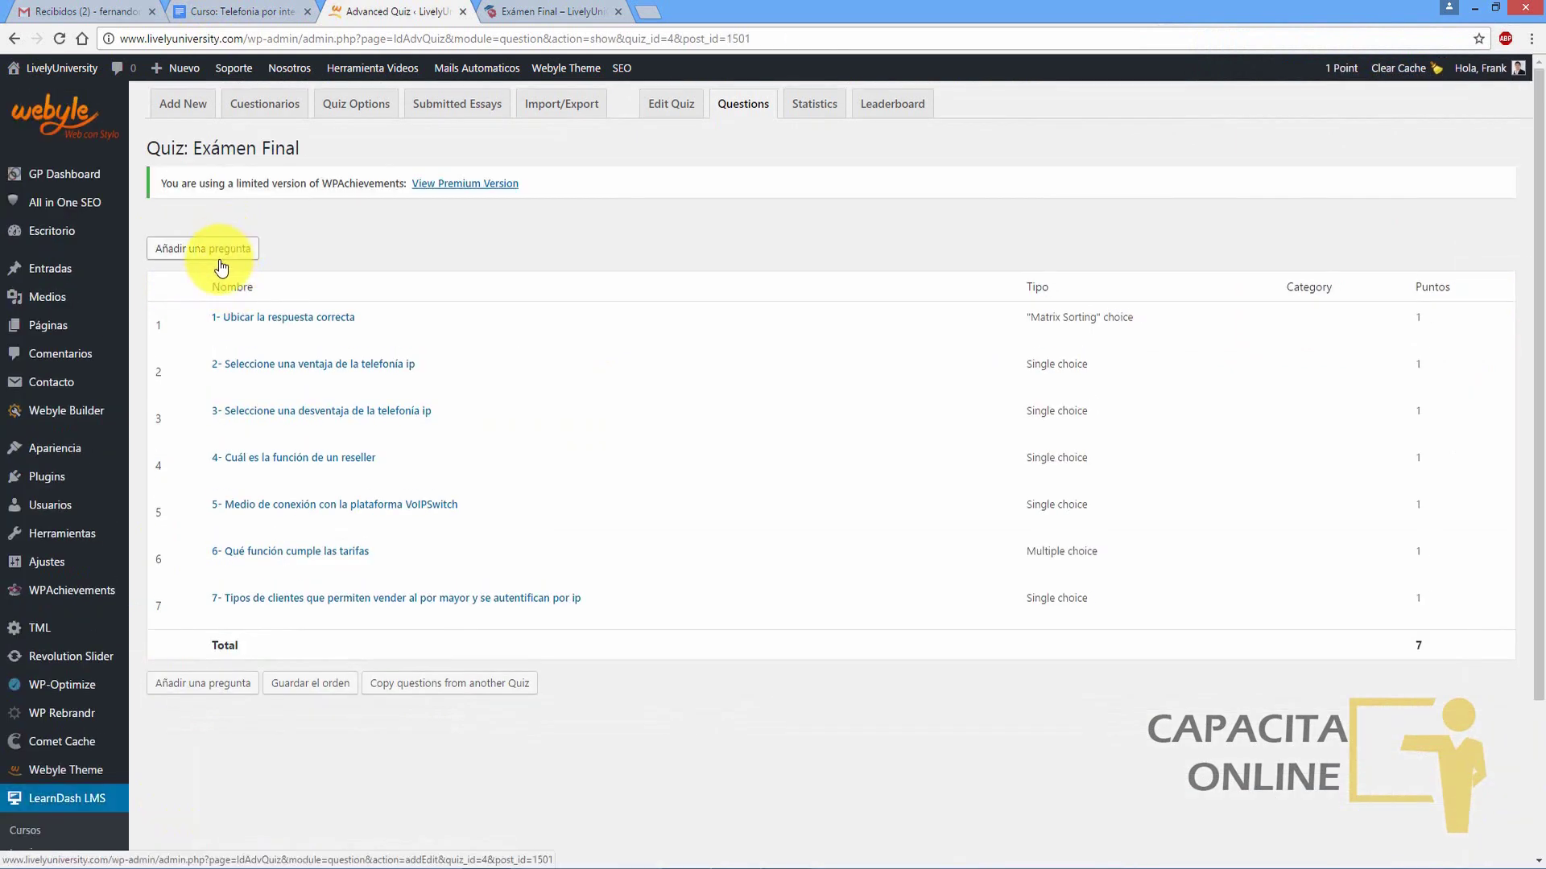
{"action": "left_click", "coordinate": [219, 257]}
Step: Copy "8- Que permite la opción “generación automática de cuentas”" from the course outline into the new question's title and question text
{"action": "left_click", "coordinate": [230, 11]}
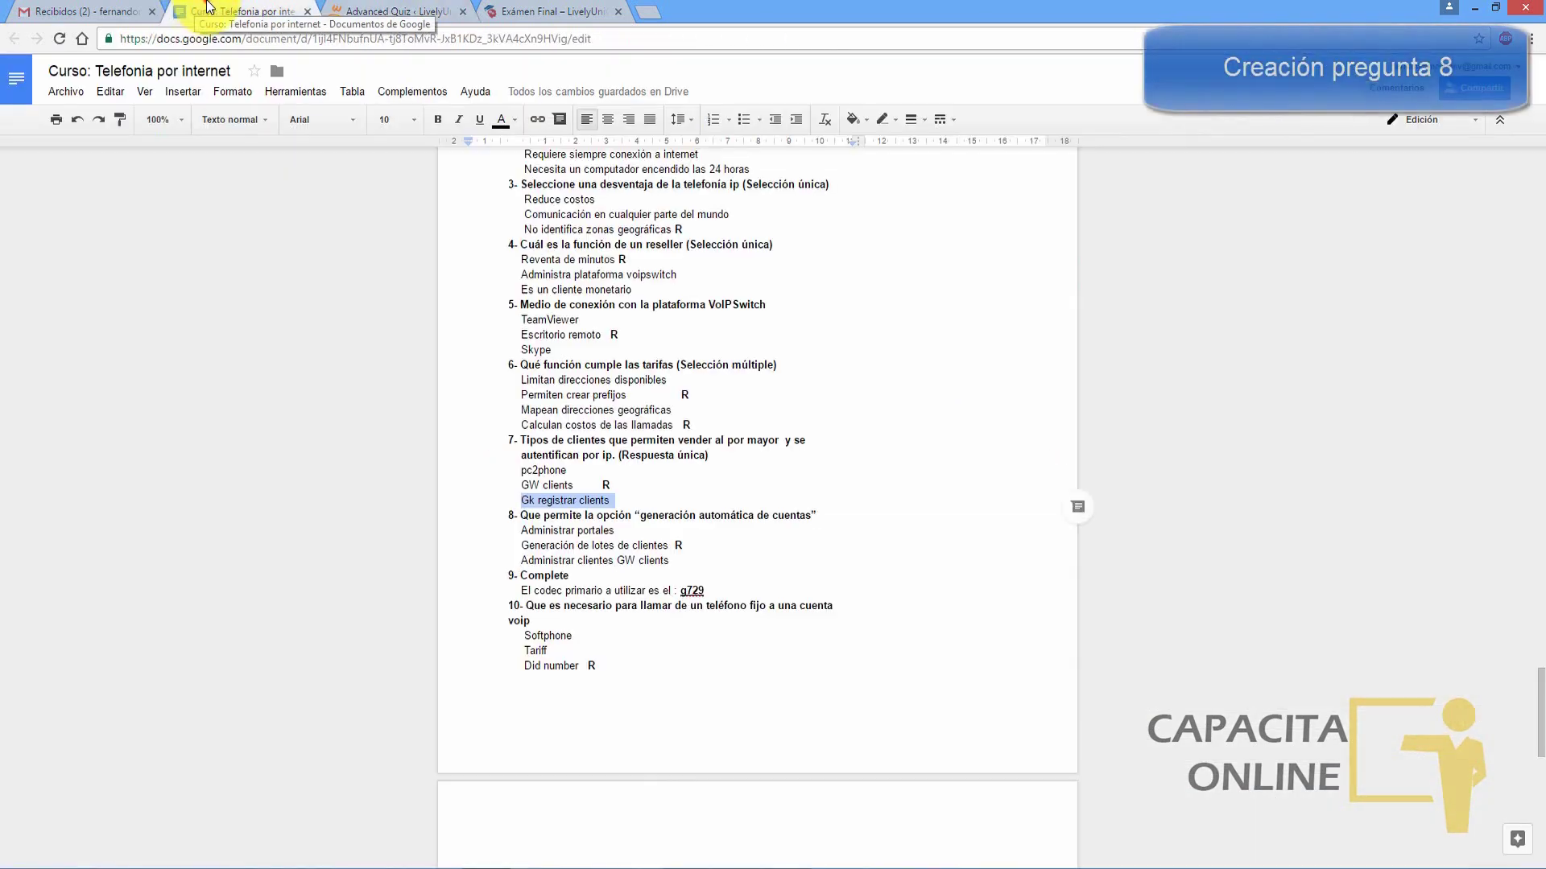
{"action": "left_click_drag", "start_coordinate": [815, 515], "coordinate": [506, 515]}
{"action": "key", "text": "ctrl+c"}
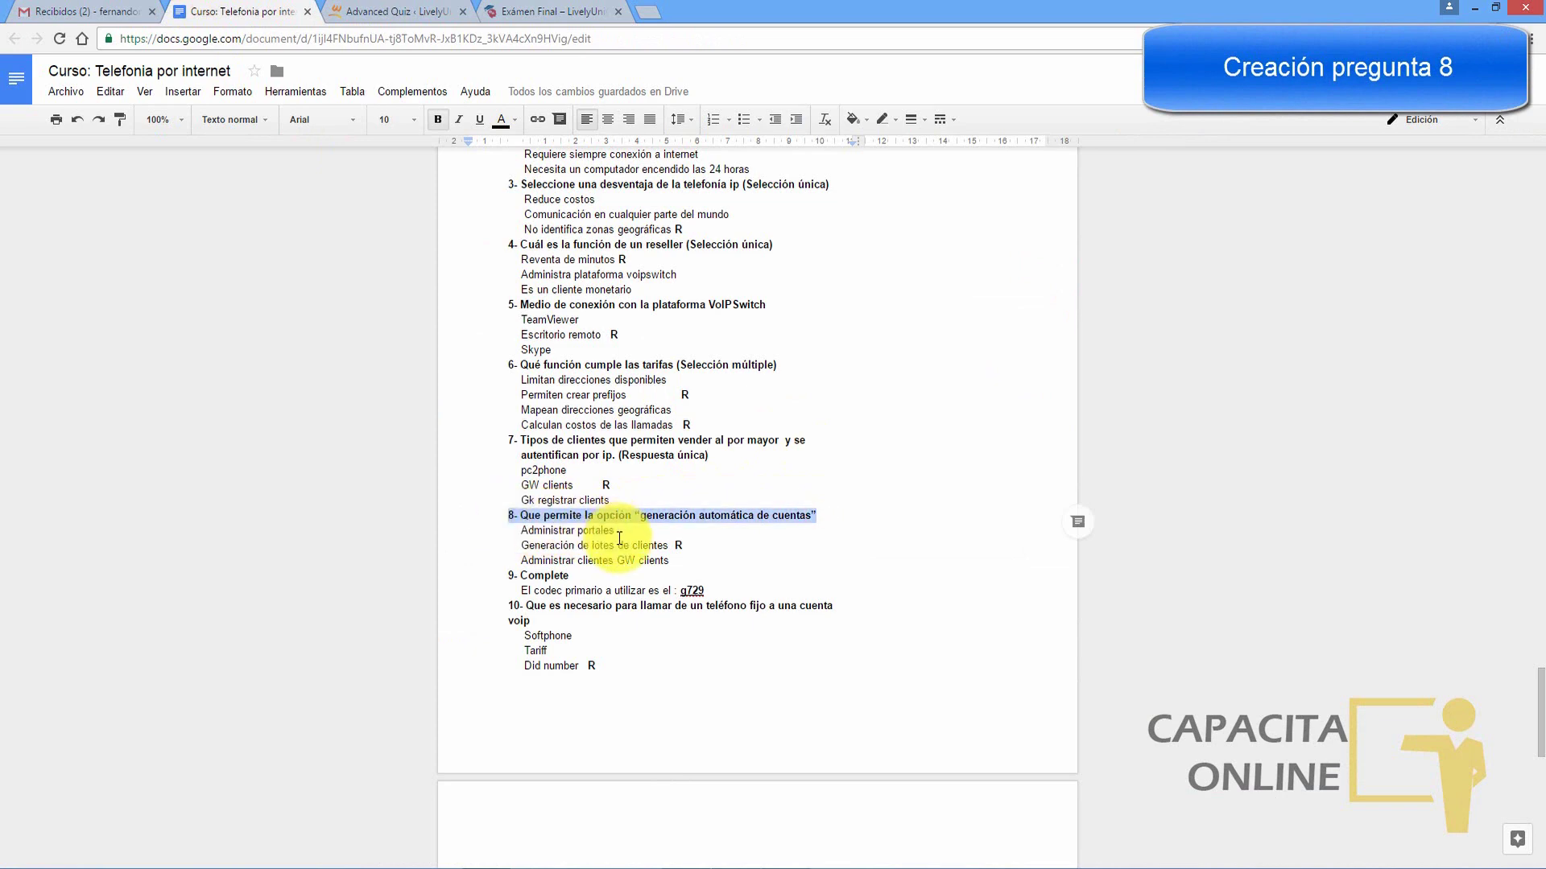
{"action": "key", "text": "ctrl+Tab"}
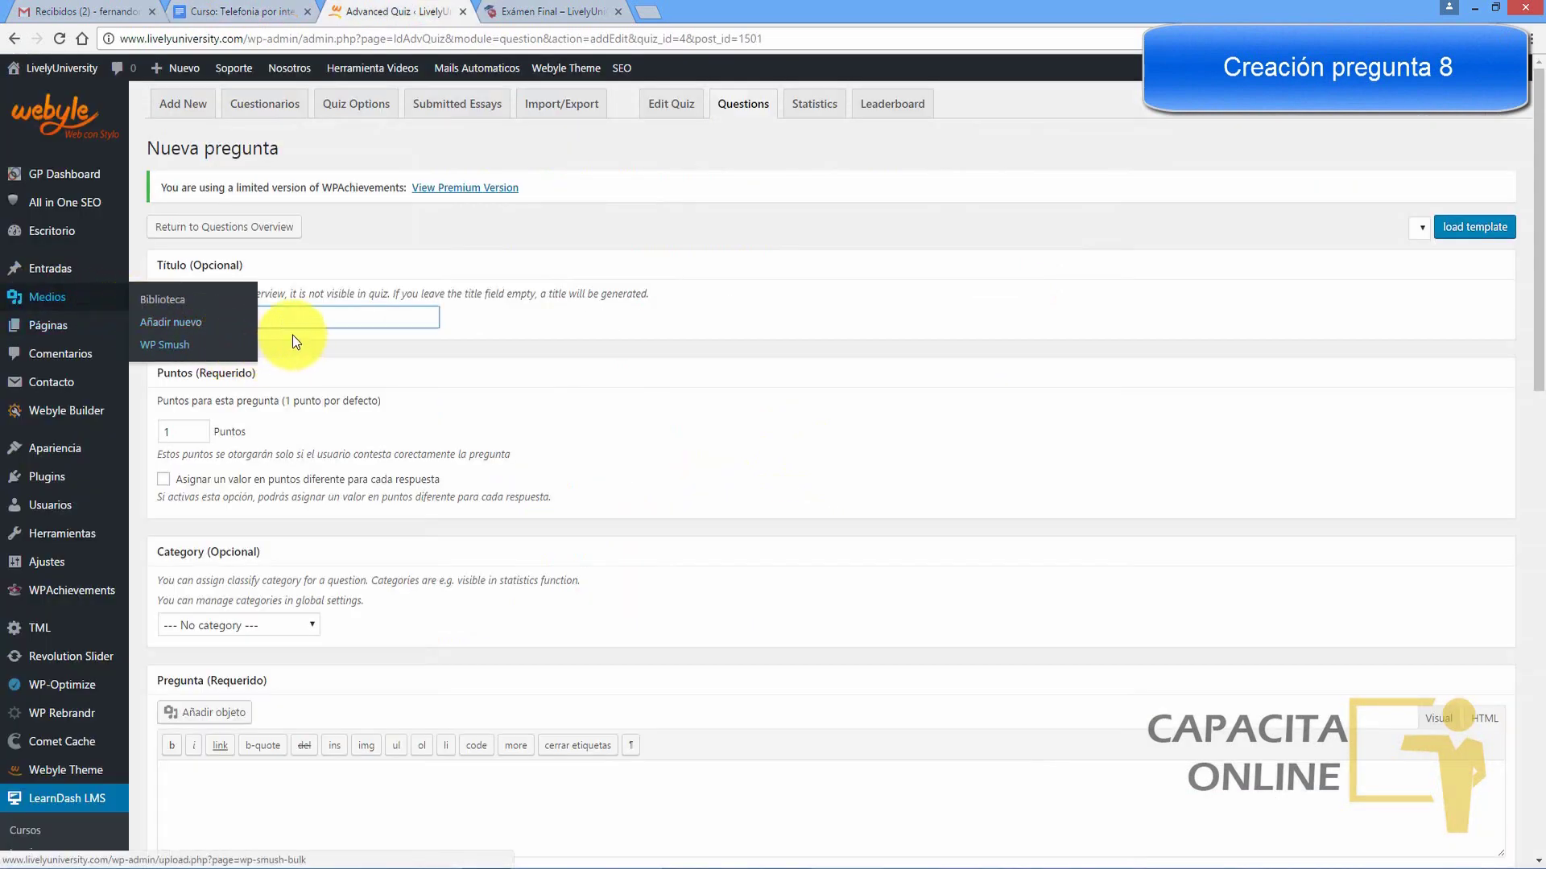
{"action": "left_click", "coordinate": [315, 317]}
{"action": "key", "text": "ctrl+v"}
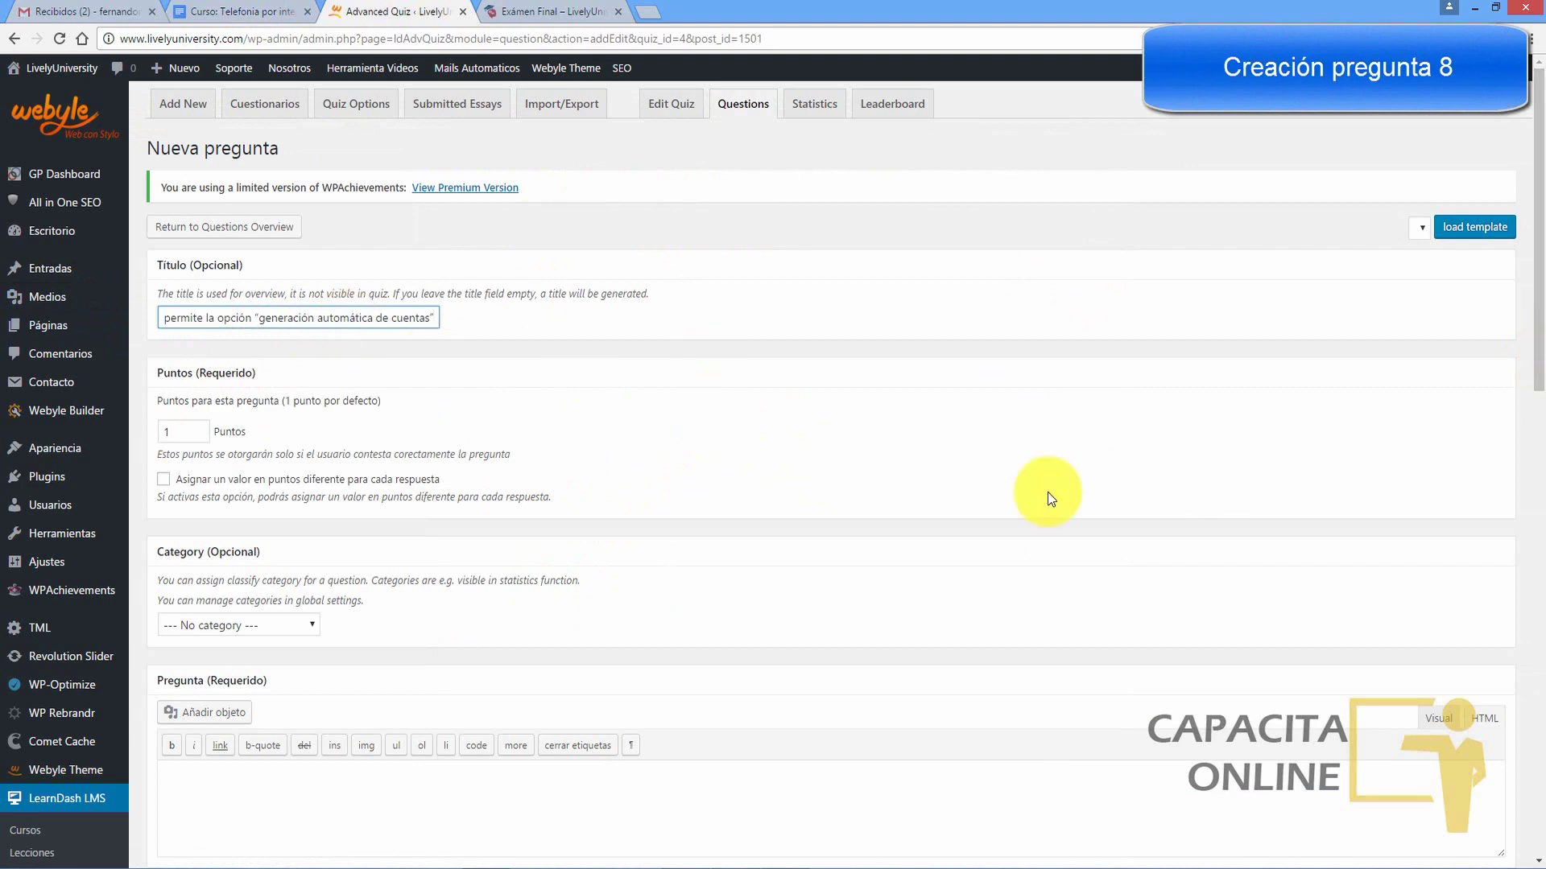
{"action": "left_click_drag", "start_coordinate": [1537, 321], "coordinate": [1533, 511]}
{"action": "left_click", "coordinate": [330, 367]}
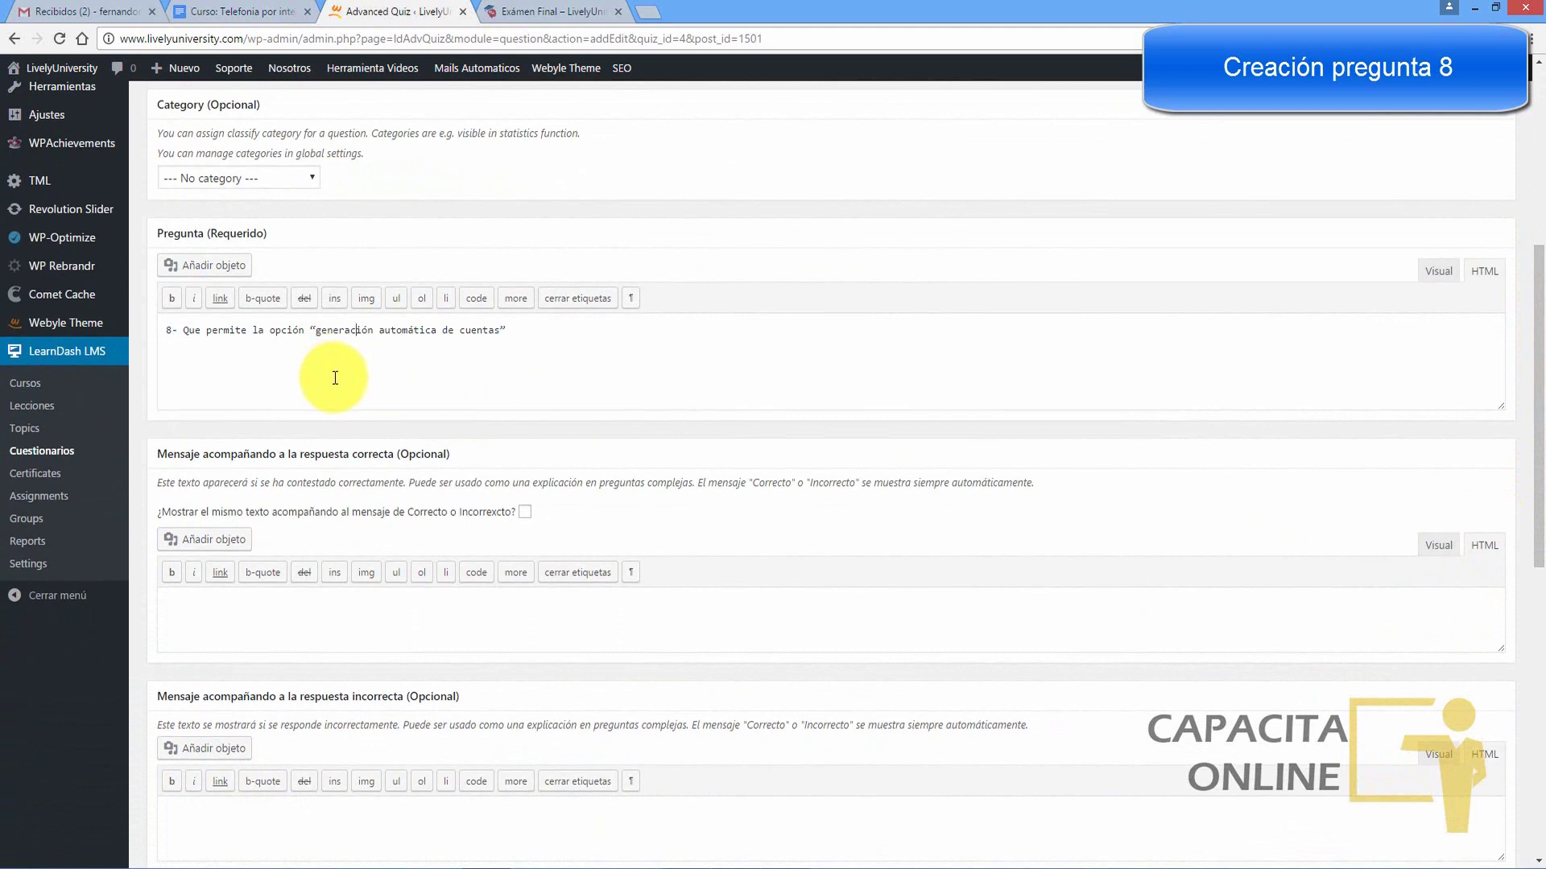
Step: Set question 8's answer type to "Respuesta única" and add two more answer slots
{"action": "left_click_drag", "start_coordinate": [1536, 476], "coordinate": [1539, 772]}
{"action": "left_click", "coordinate": [160, 346]}
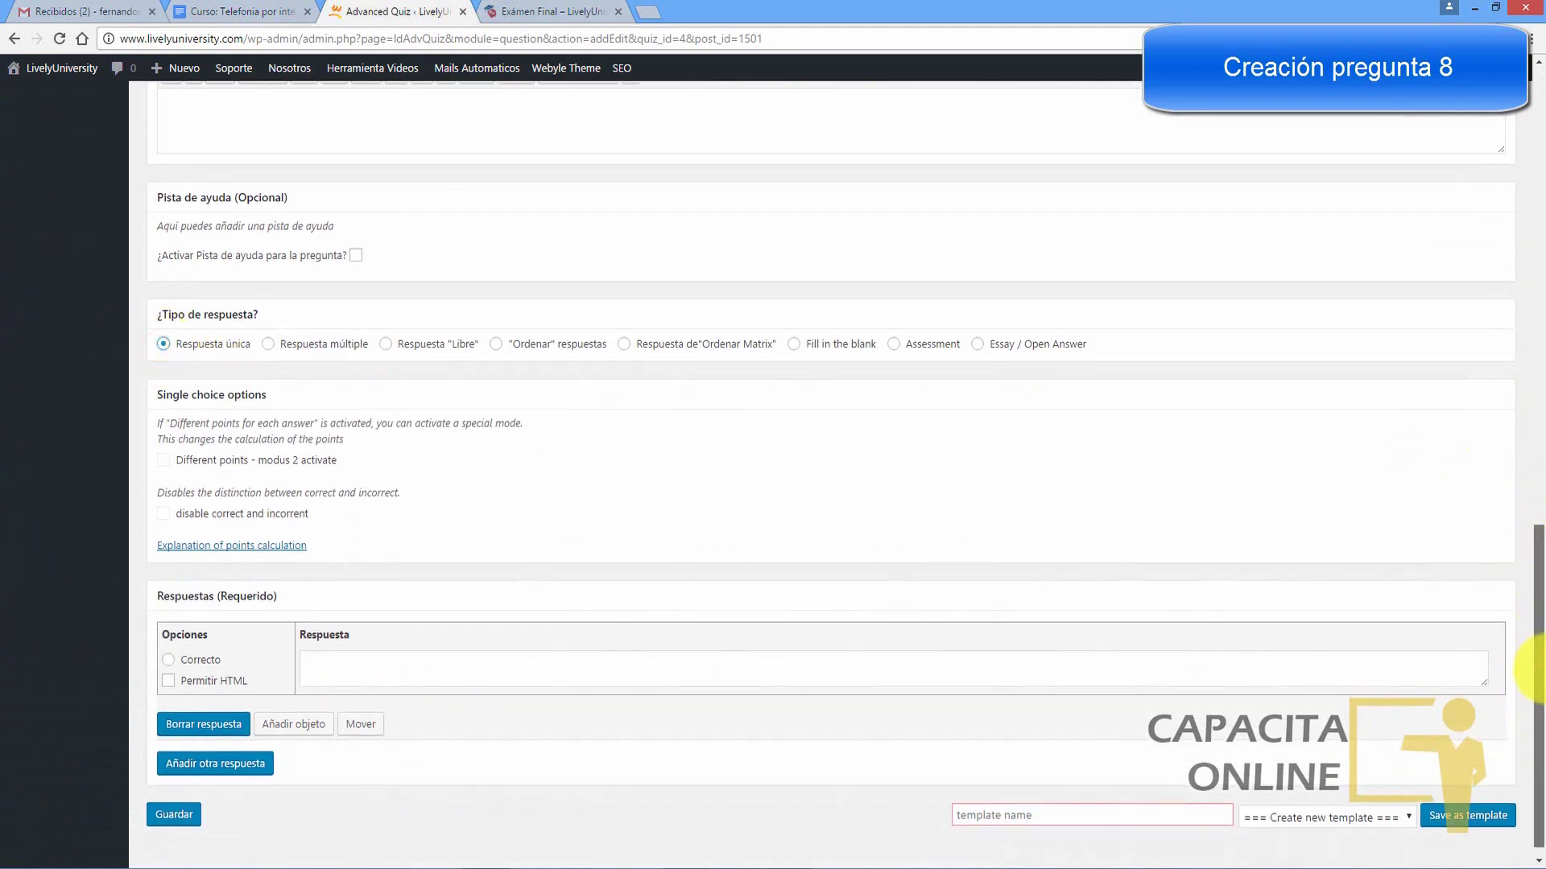
{"action": "scroll", "coordinate": [1532, 552], "scroll_direction": "down", "scroll_amount": 1}
{"action": "left_click", "coordinate": [191, 749]}
{"action": "scroll", "coordinate": [209, 757], "scroll_direction": "down", "scroll_amount": 2}
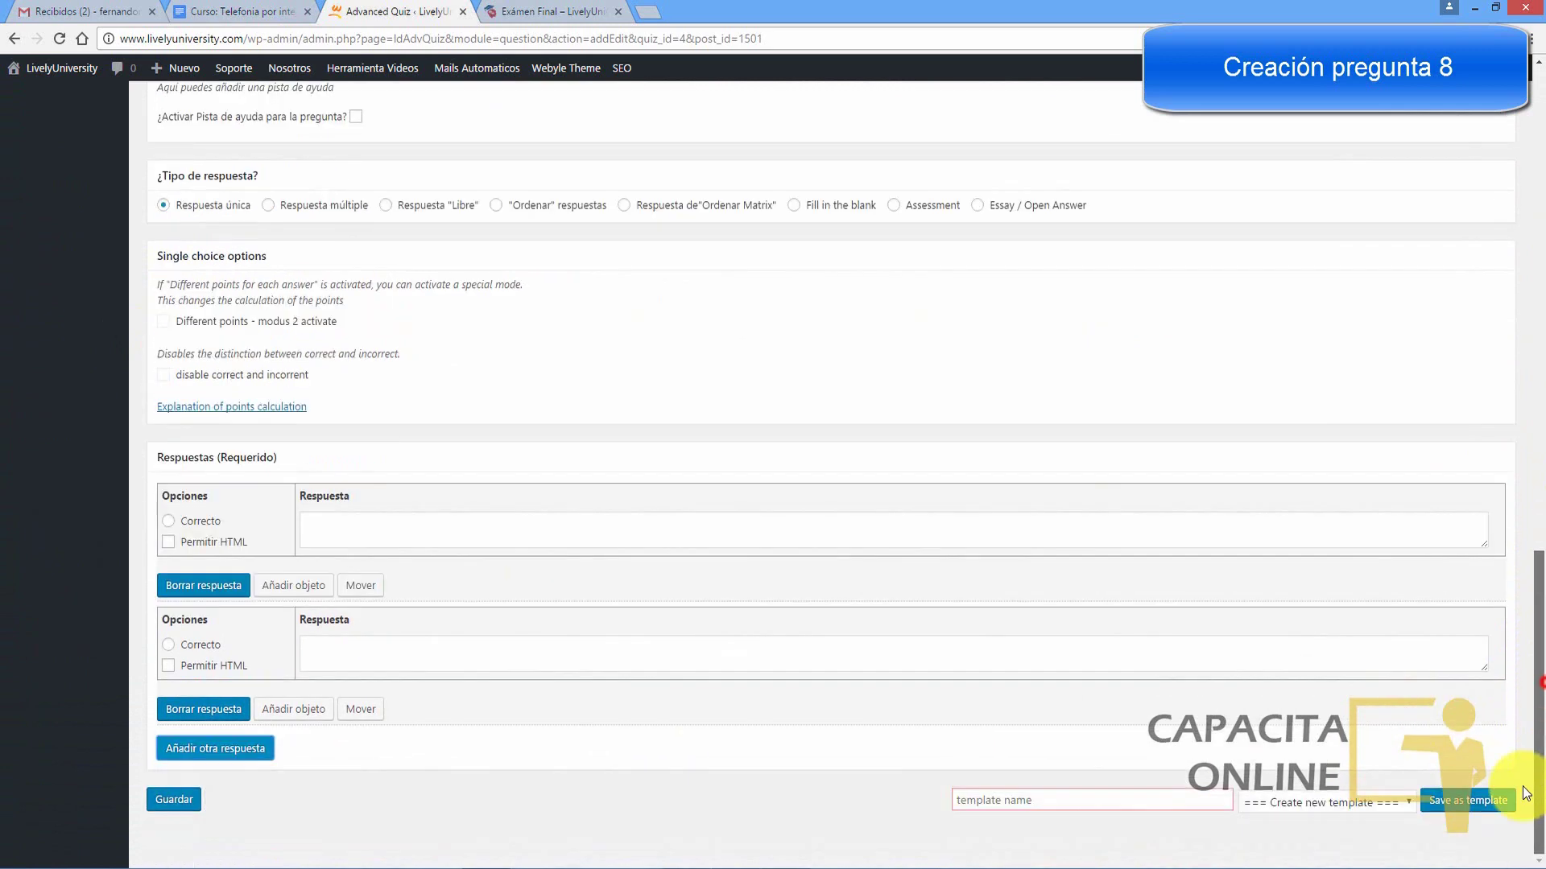
{"action": "left_click", "coordinate": [231, 748]}
Step: Copy "Administrar portales" from question 8 in the course outline into the first answer
{"action": "left_click", "coordinate": [304, 5]}
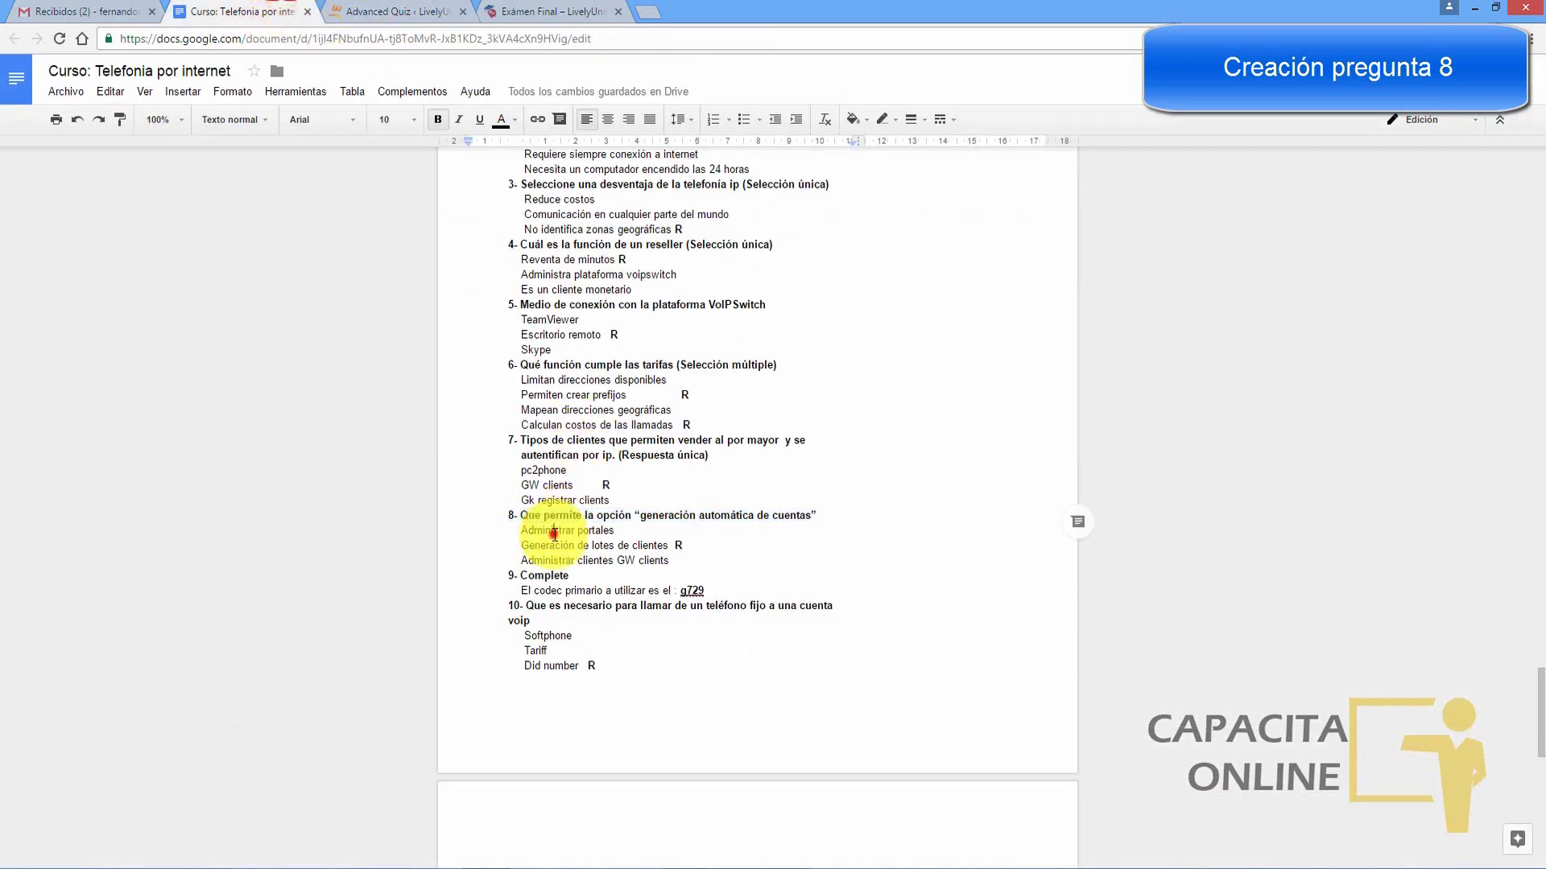
{"action": "left_click_drag", "start_coordinate": [520, 531], "coordinate": [605, 531]}
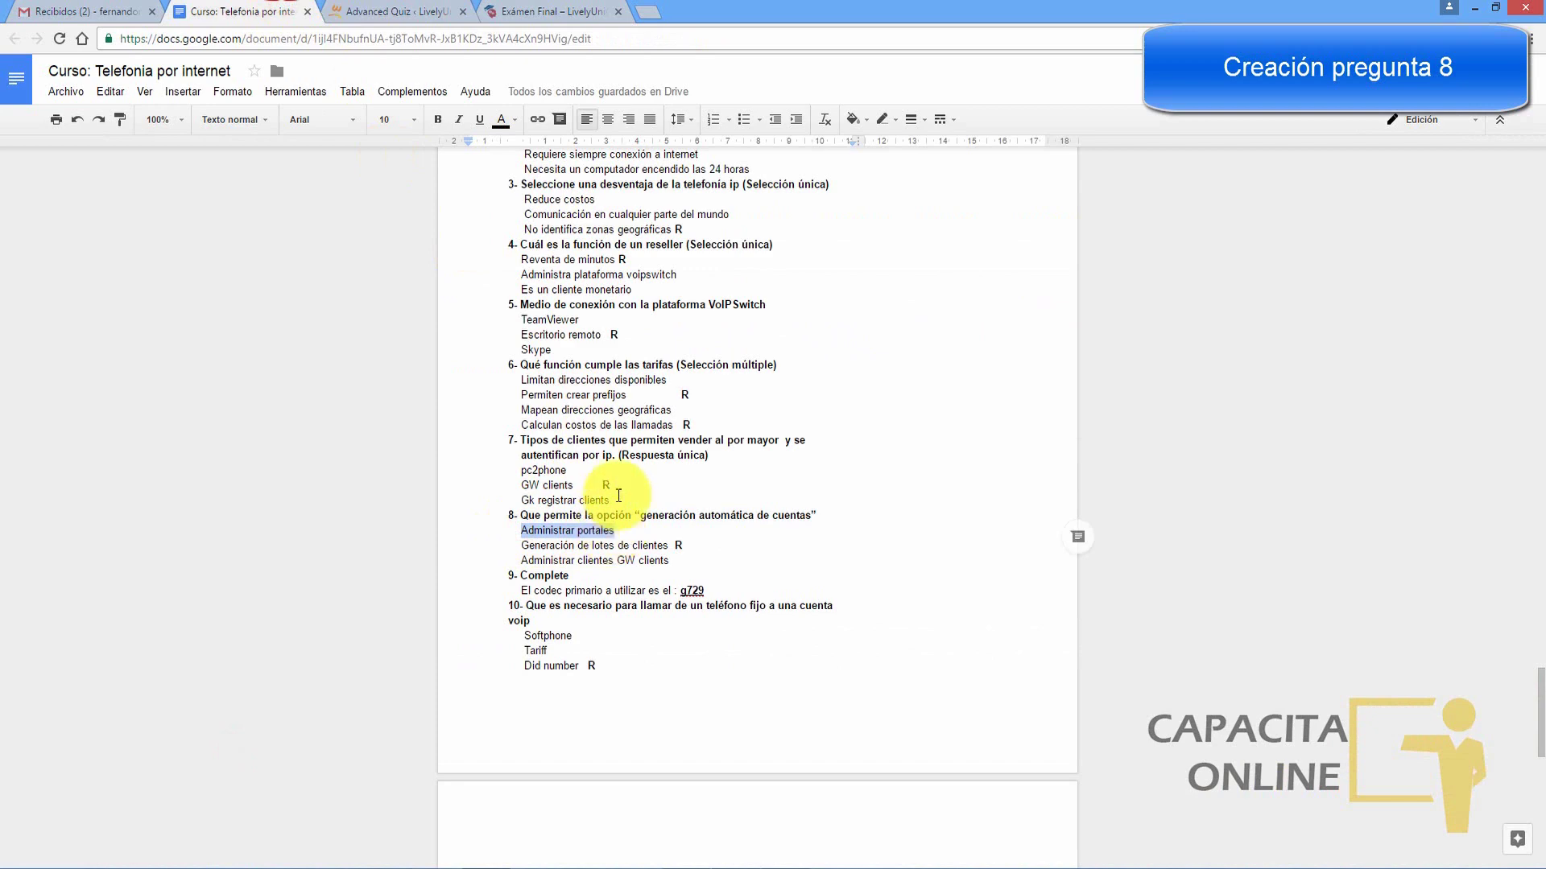
{"action": "left_click", "coordinate": [378, 11]}
{"action": "left_click", "coordinate": [348, 520]}
{"action": "type", "text": "Administrar portales"}
Step: Copy "Generación de lotes de clientes" and "Administrar clientes GW clients" from the course outline into question 8's second and third answers
{"action": "key", "text": "ctrl+shift+Tab"}
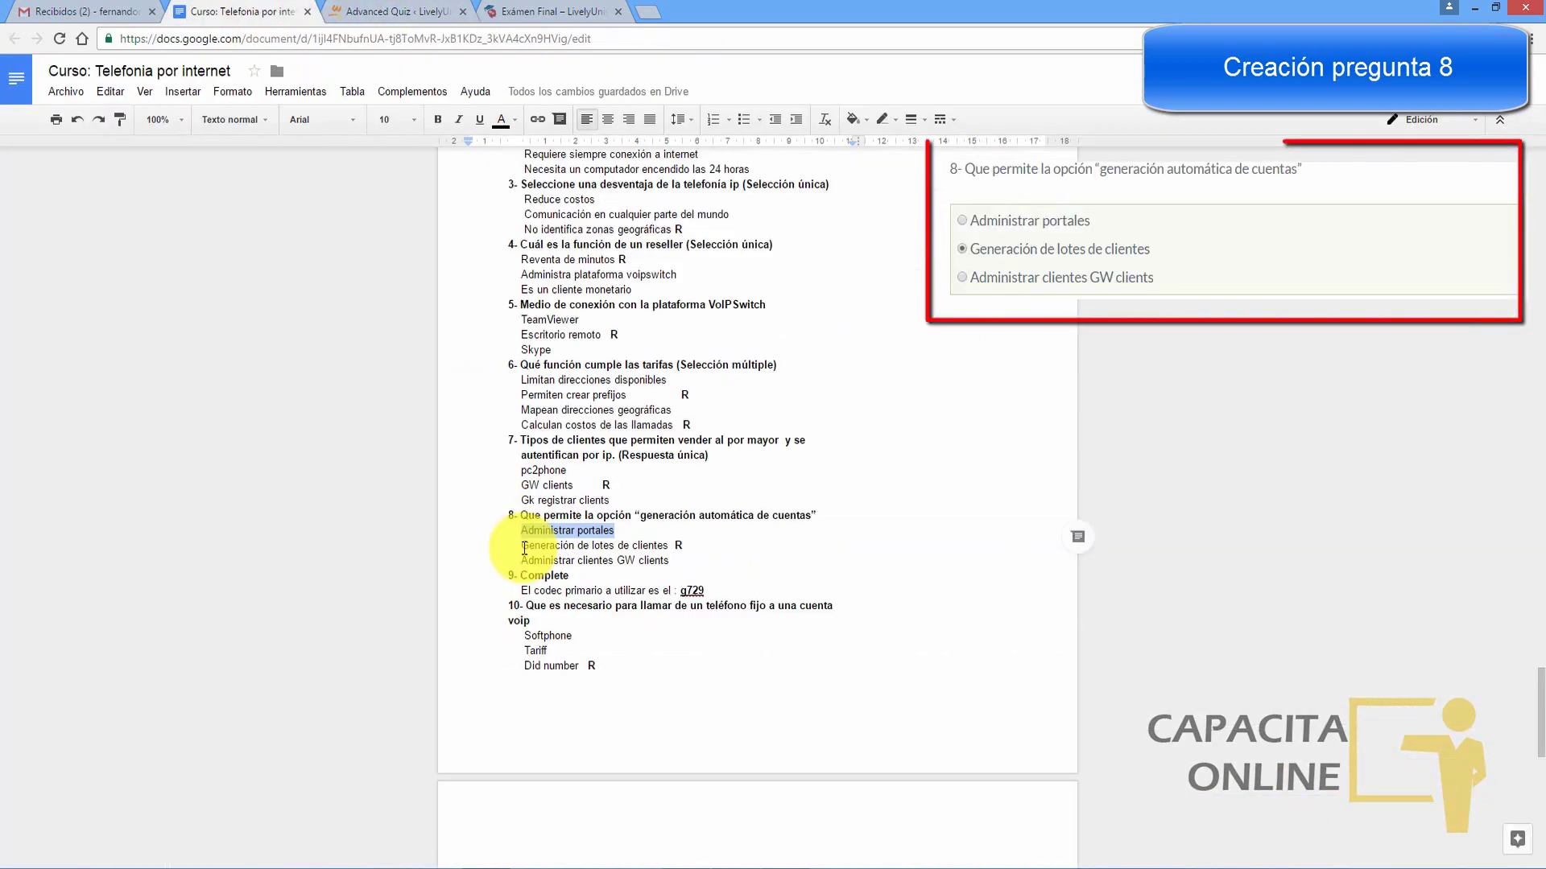
{"action": "left_click_drag", "start_coordinate": [517, 642], "coordinate": [673, 645]}
{"action": "key", "text": "ctrl+Tab"}
{"action": "left_click", "coordinate": [403, 640]}
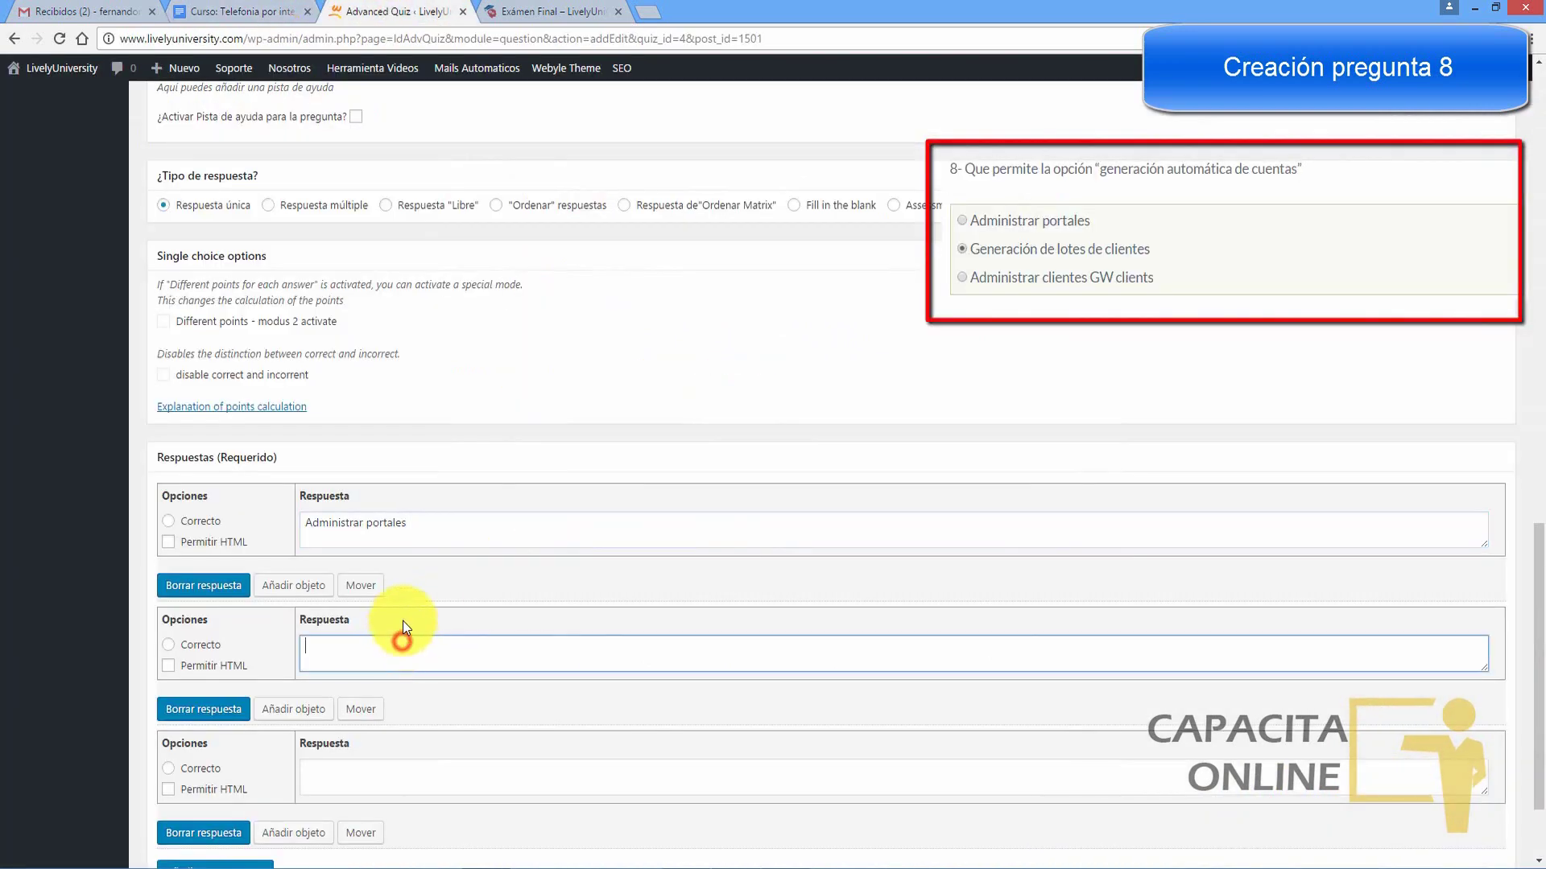
{"action": "left_click", "coordinate": [224, 8]}
{"action": "left_click_drag", "start_coordinate": [518, 559], "coordinate": [676, 559]}
{"action": "key", "text": "ctrl+Tab"}
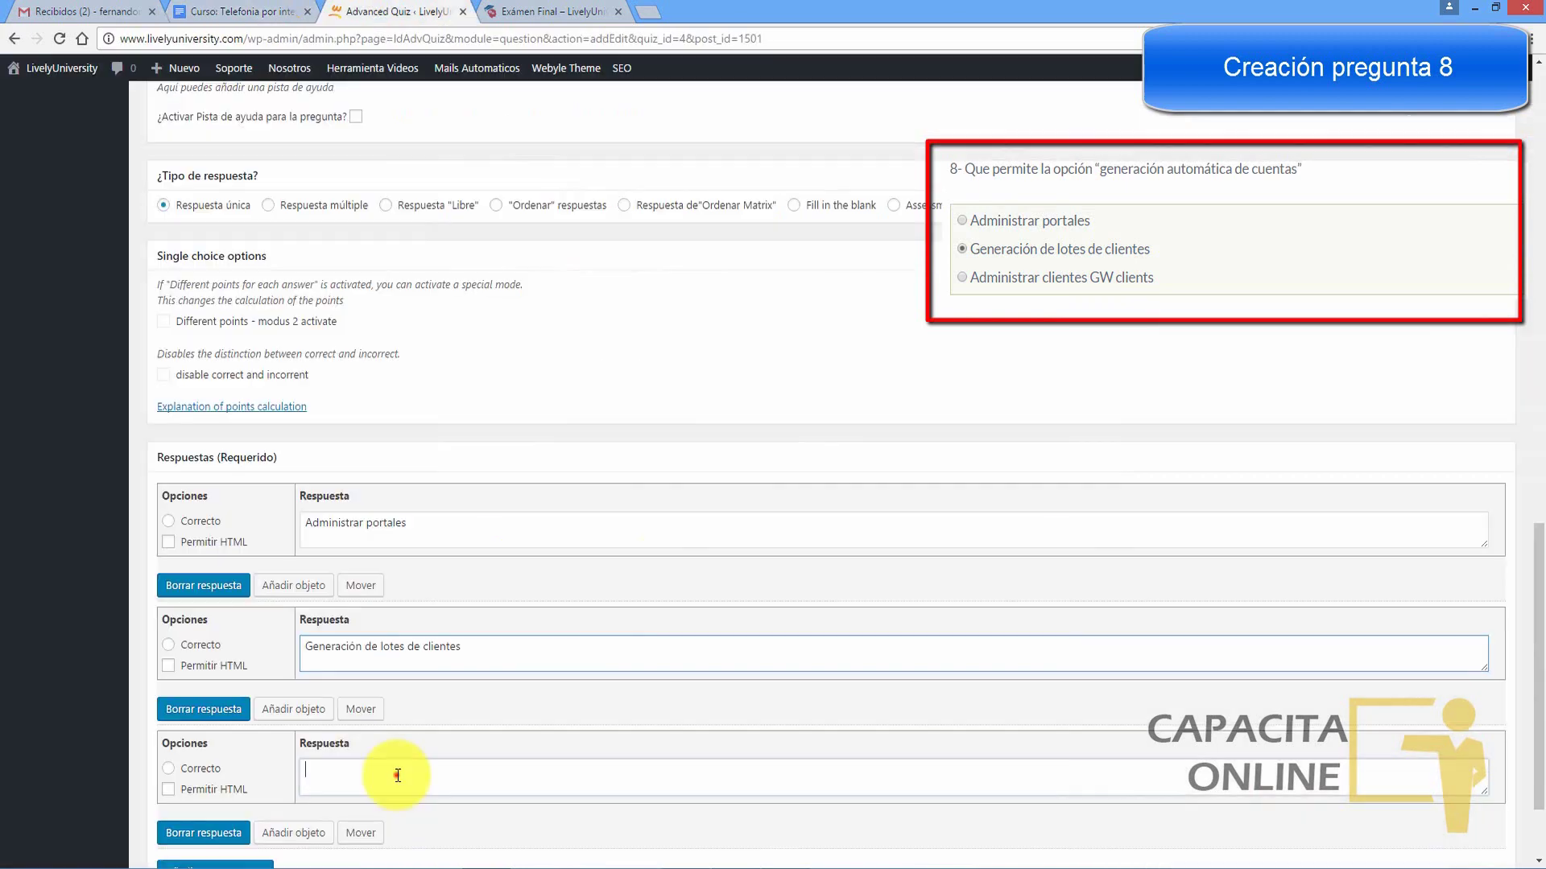
{"action": "left_click", "coordinate": [396, 774]}
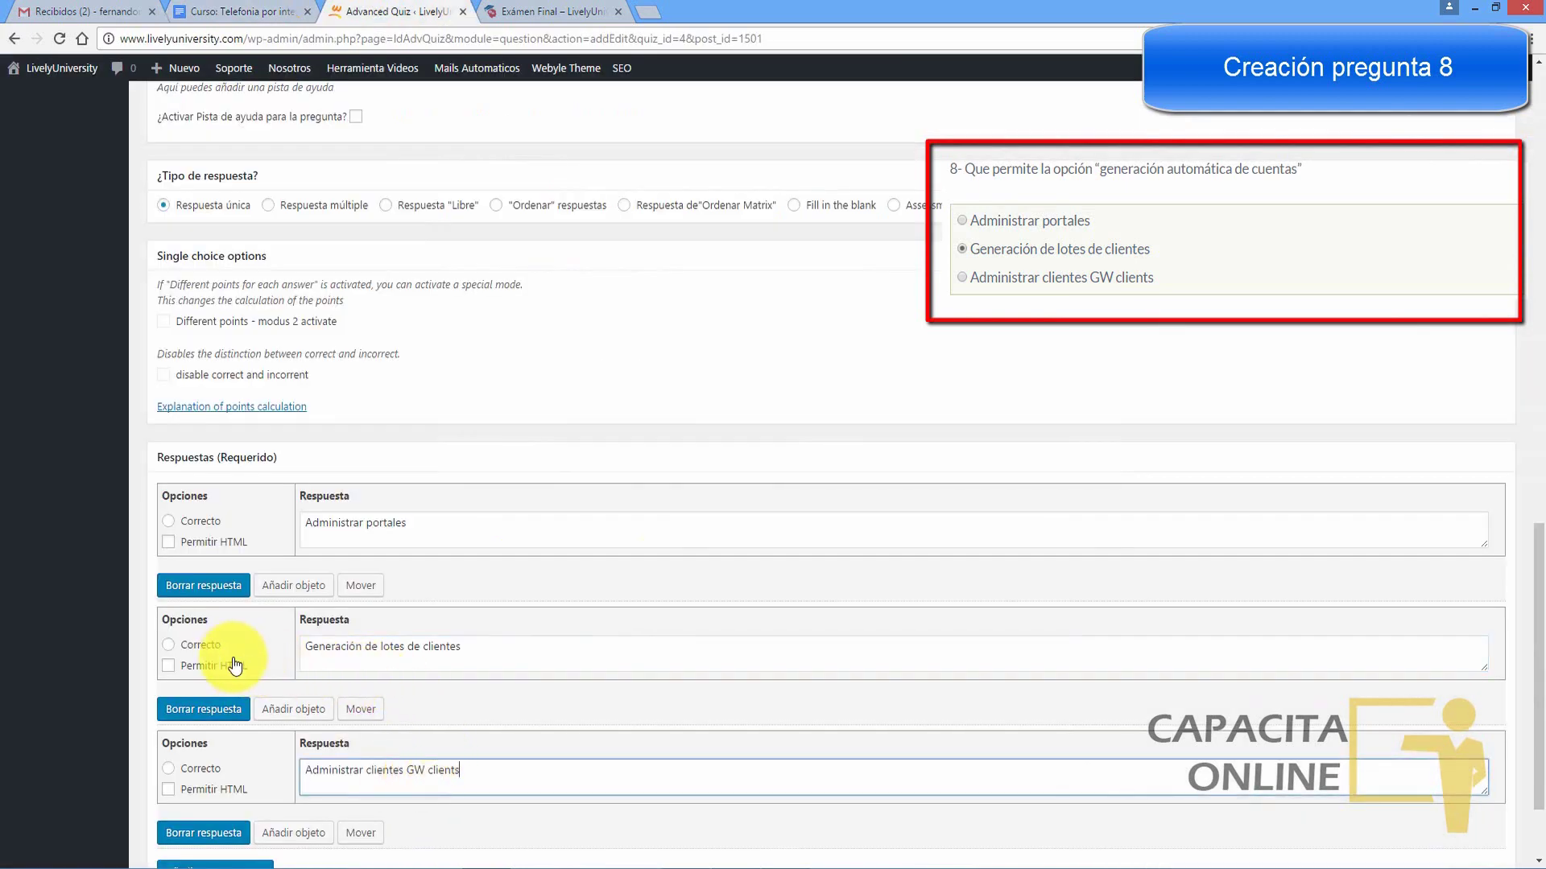
Step: Save question 8 with "Generación de lotes de clientes" marked correct, and start another question from the questions overview
{"action": "left_click", "coordinate": [170, 646]}
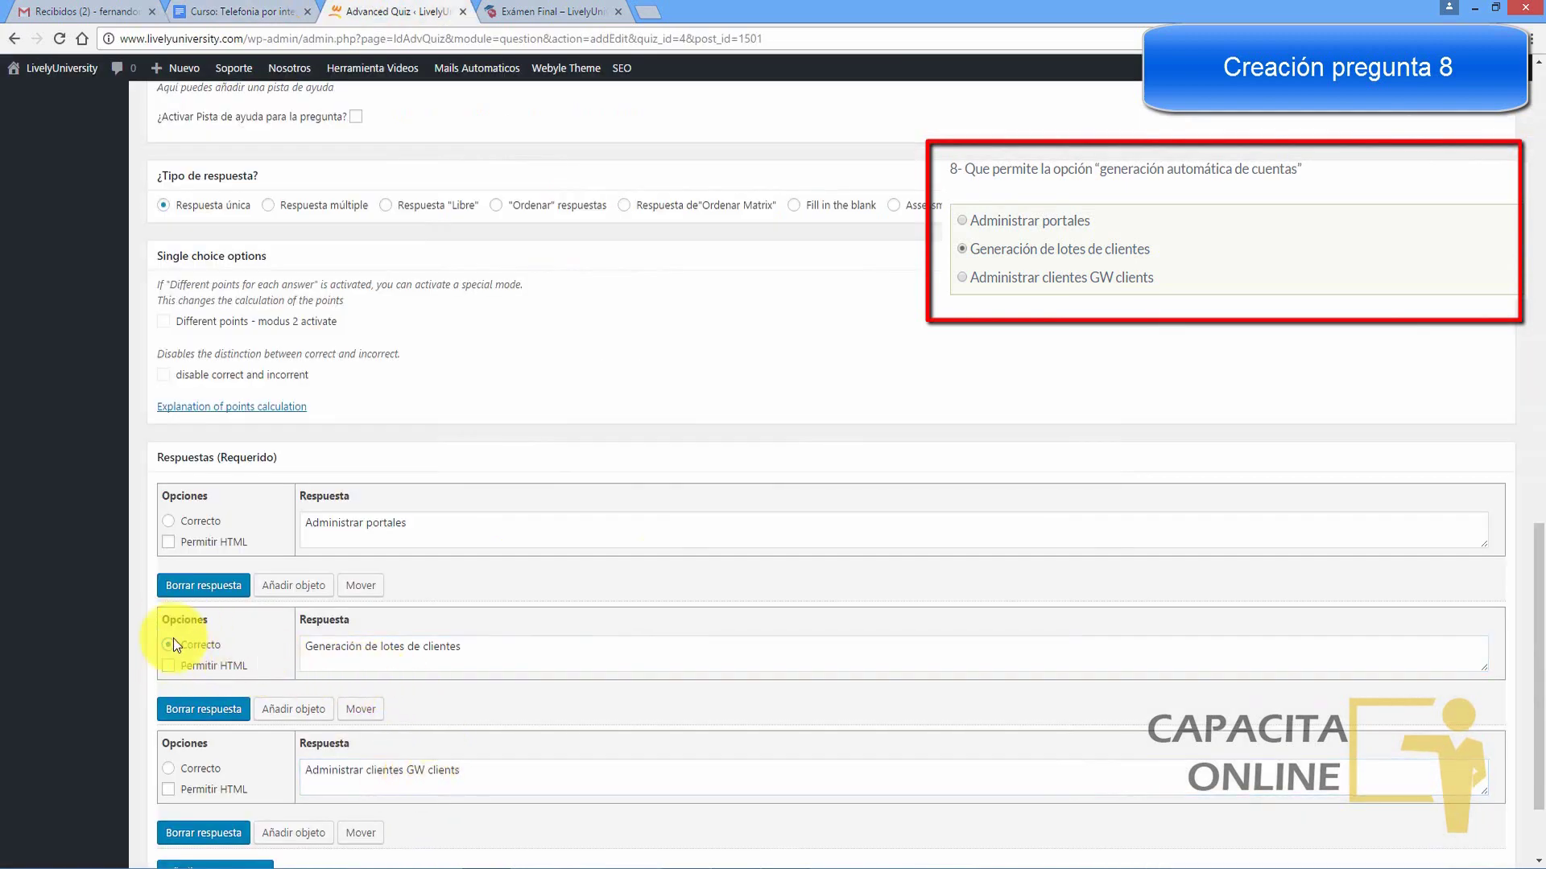
{"action": "scroll", "coordinate": [1484, 614], "scroll_direction": "down", "scroll_amount": 2}
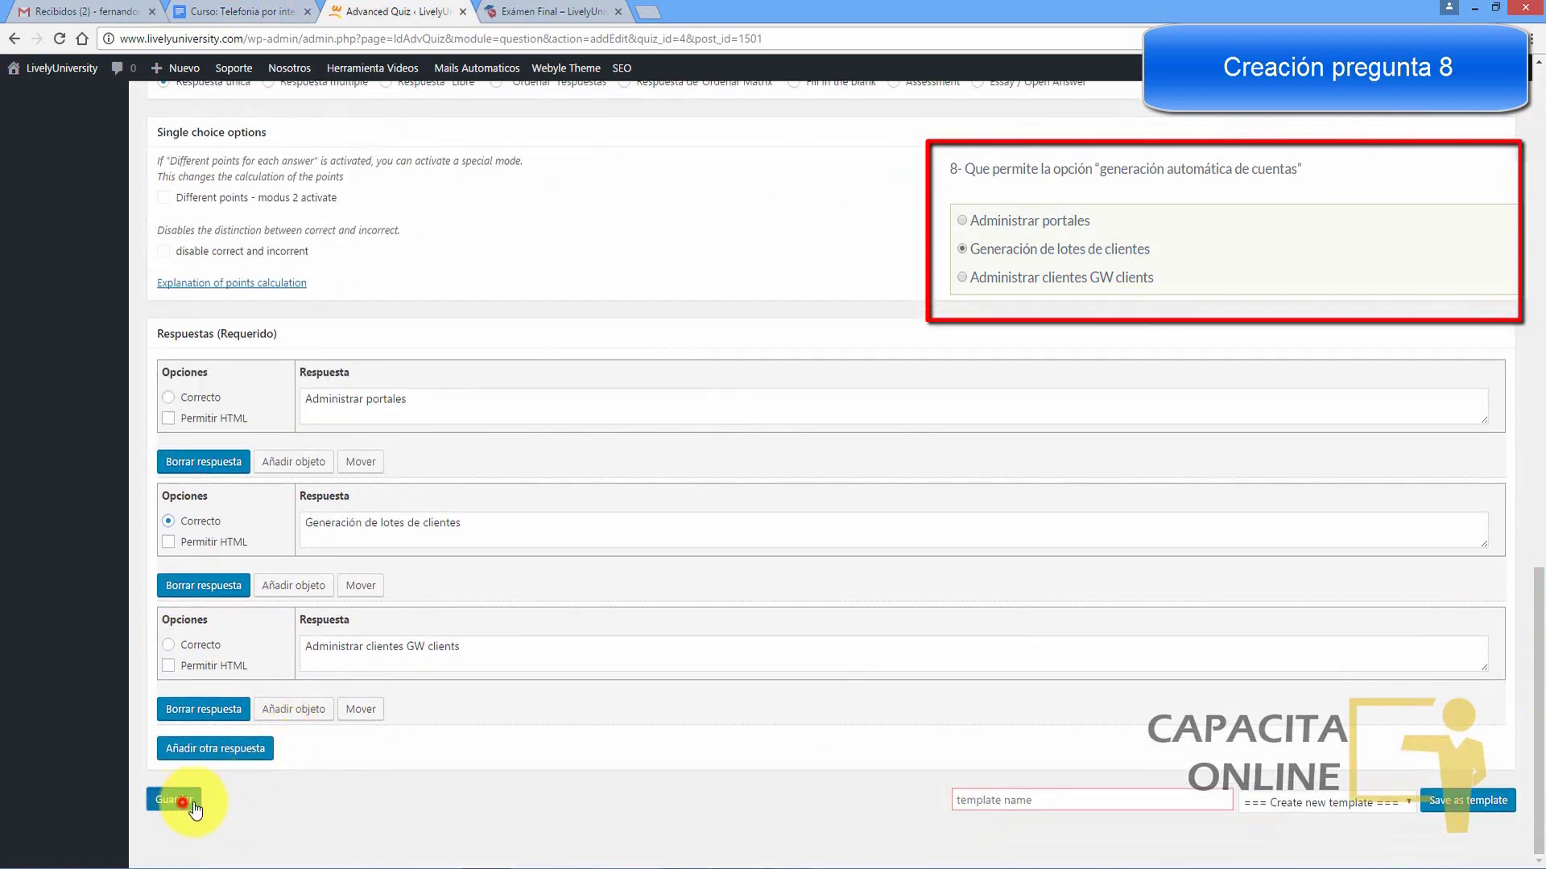
{"action": "left_click", "coordinate": [192, 803]}
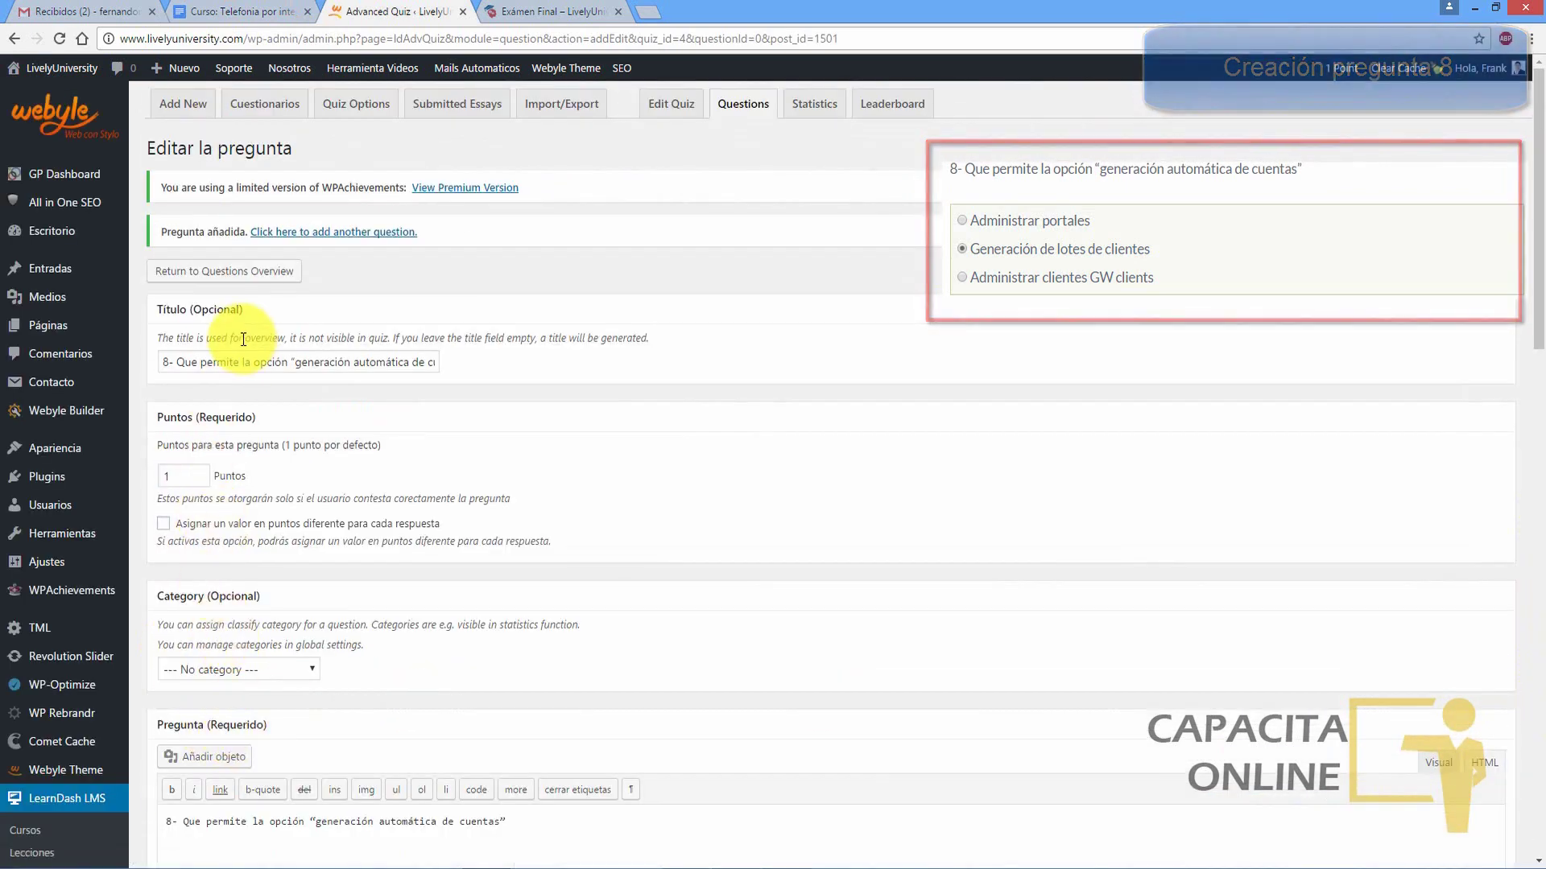
{"action": "left_click", "coordinate": [233, 274]}
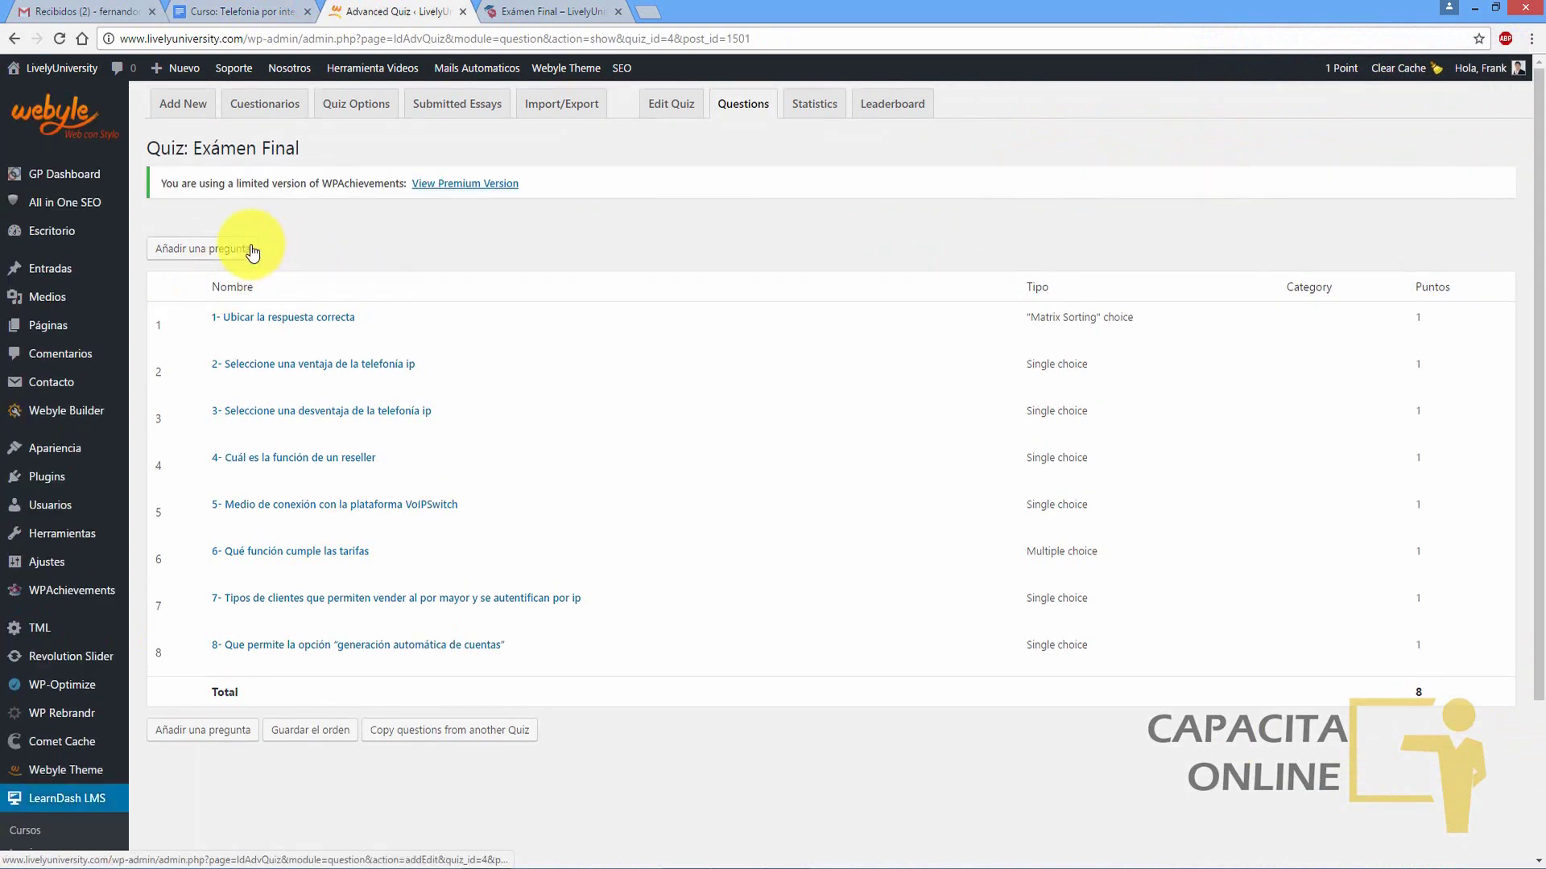
{"action": "left_click", "coordinate": [223, 250]}
Step: Copy "10- Que es necesario para llamar de un teléfono fijo a una cuenta voip" from the course outline into the new question's title
{"action": "left_click", "coordinate": [257, 9]}
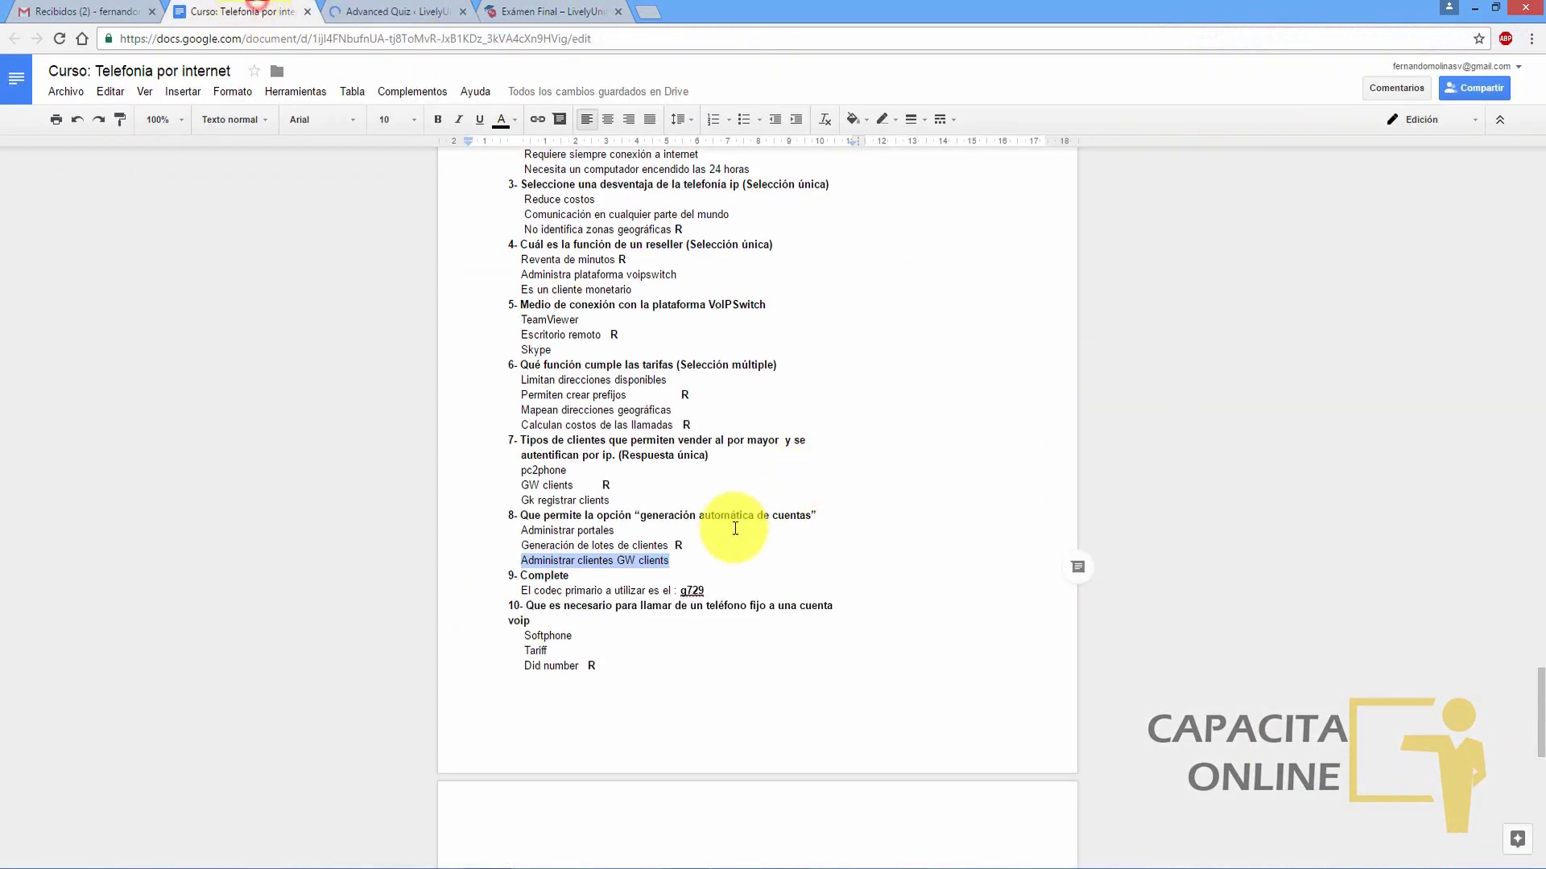
{"action": "left_click_drag", "start_coordinate": [505, 606], "coordinate": [532, 620]}
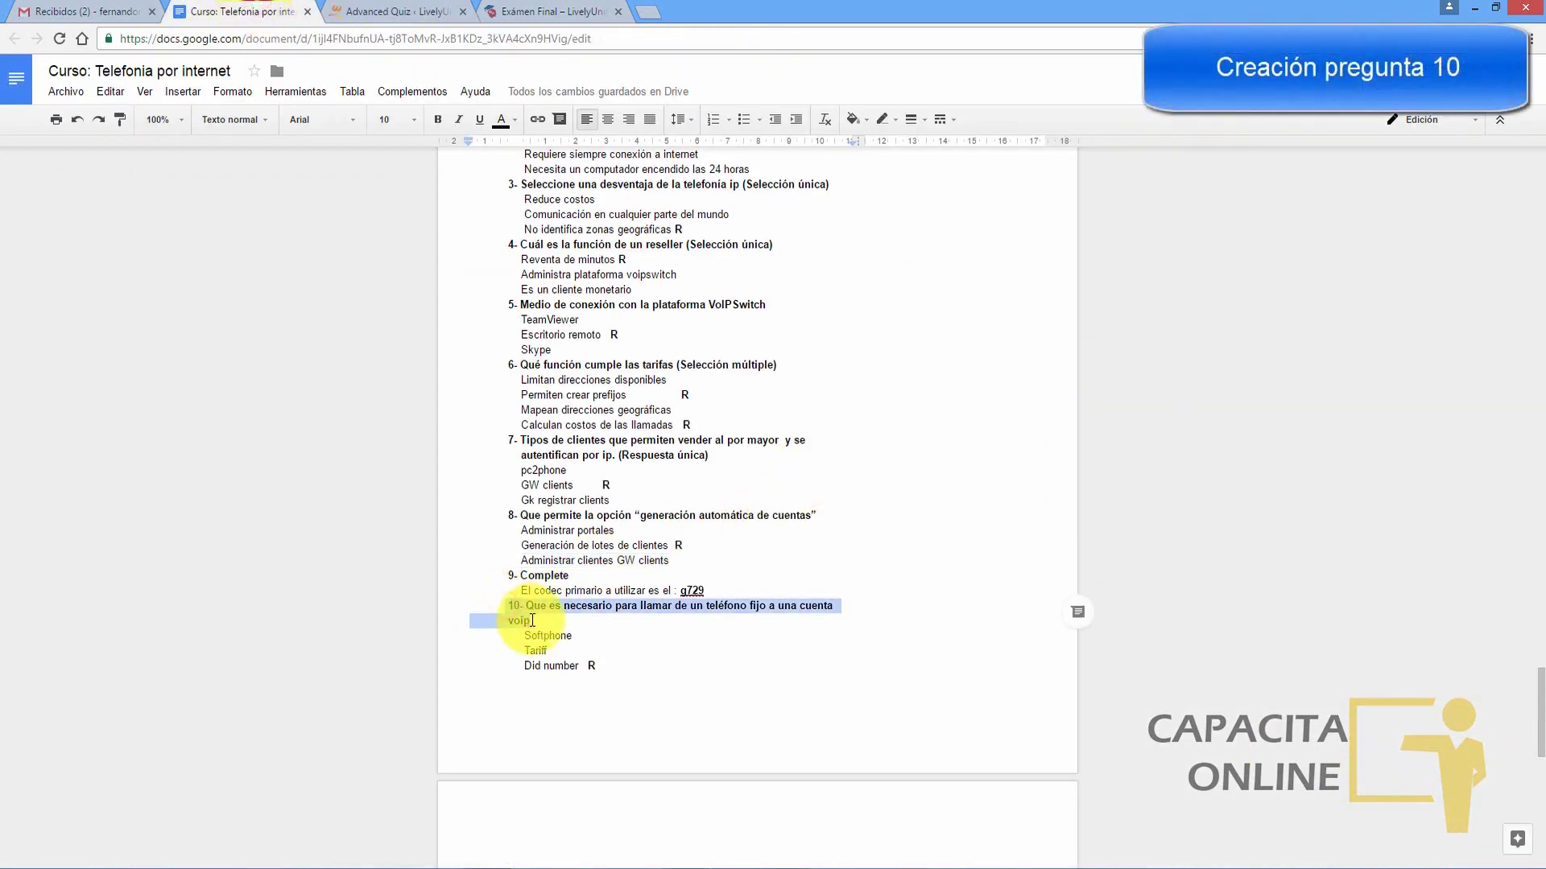
{"action": "scroll", "coordinate": [531, 620], "scroll_direction": "down", "scroll_amount": 1}
{"action": "left_click", "coordinate": [593, 622]}
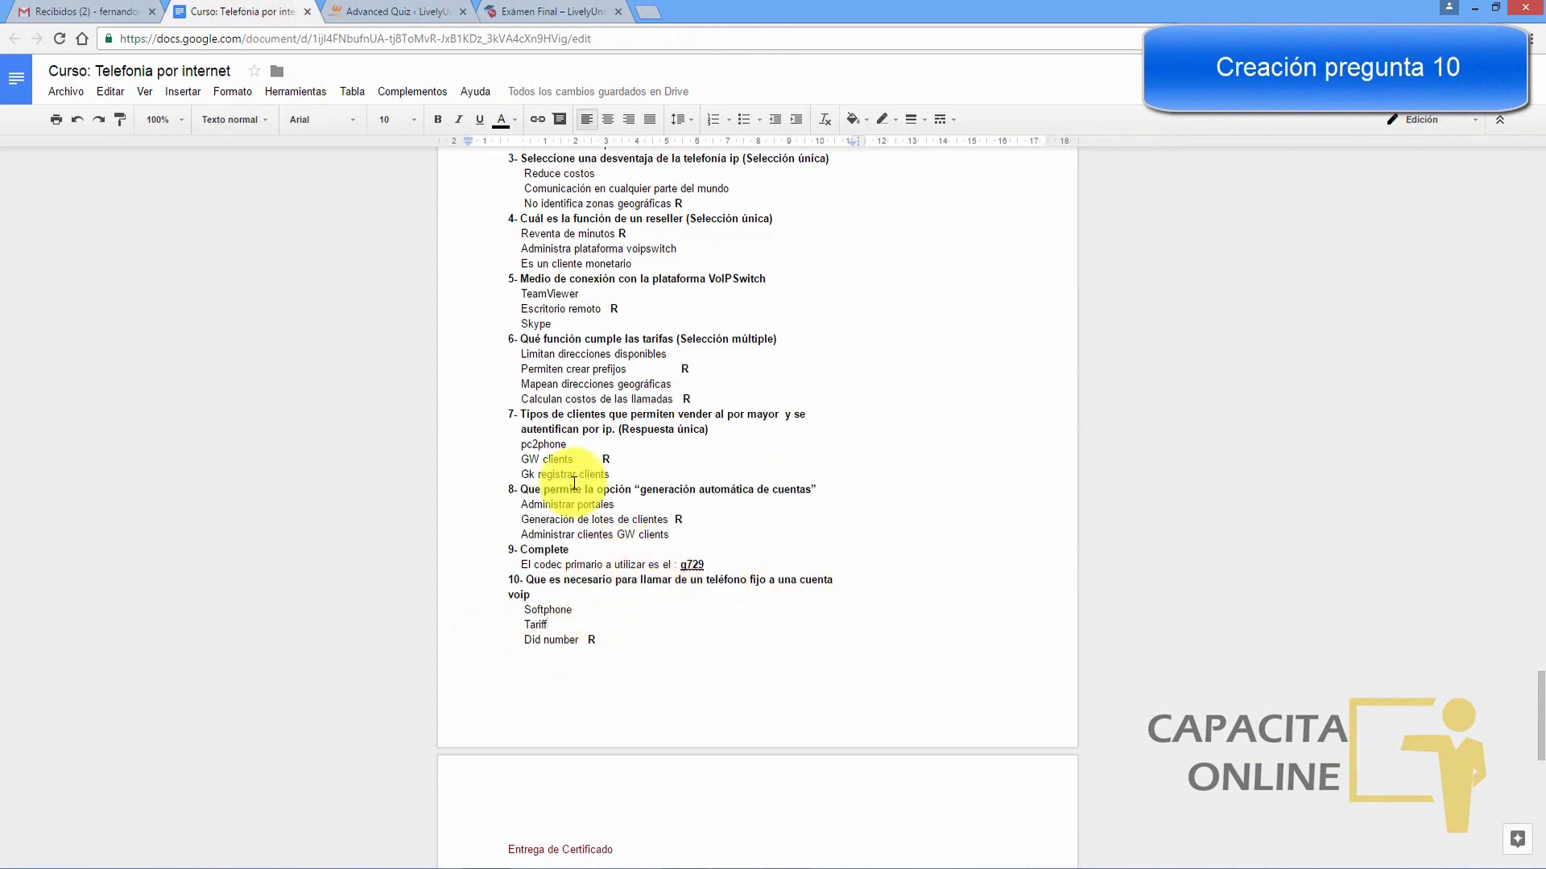
{"action": "left_click", "coordinate": [379, 11]}
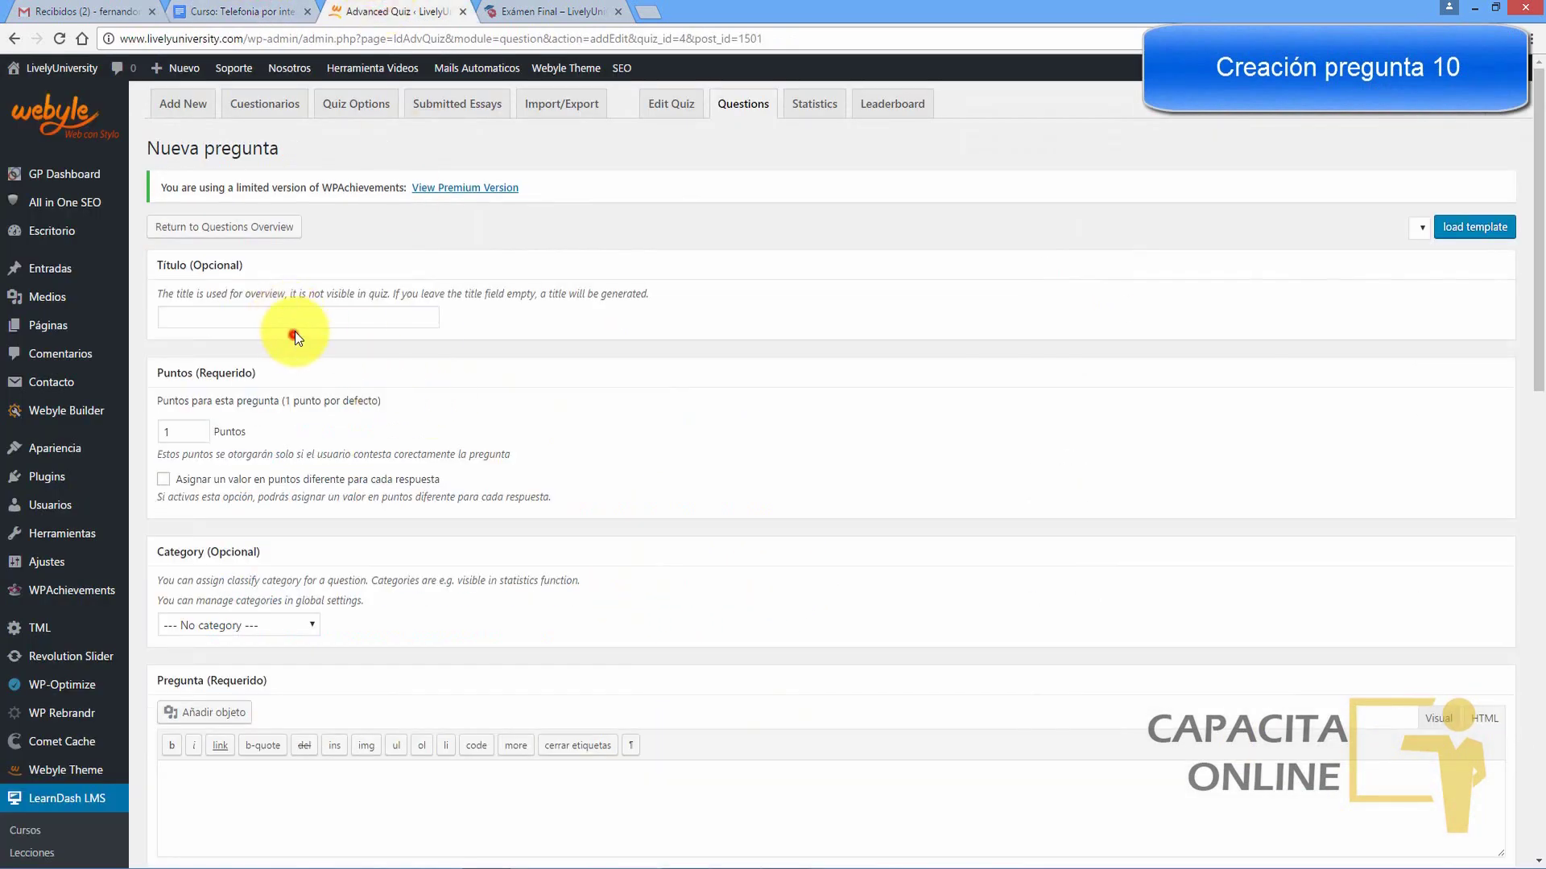
{"action": "left_click", "coordinate": [295, 330]}
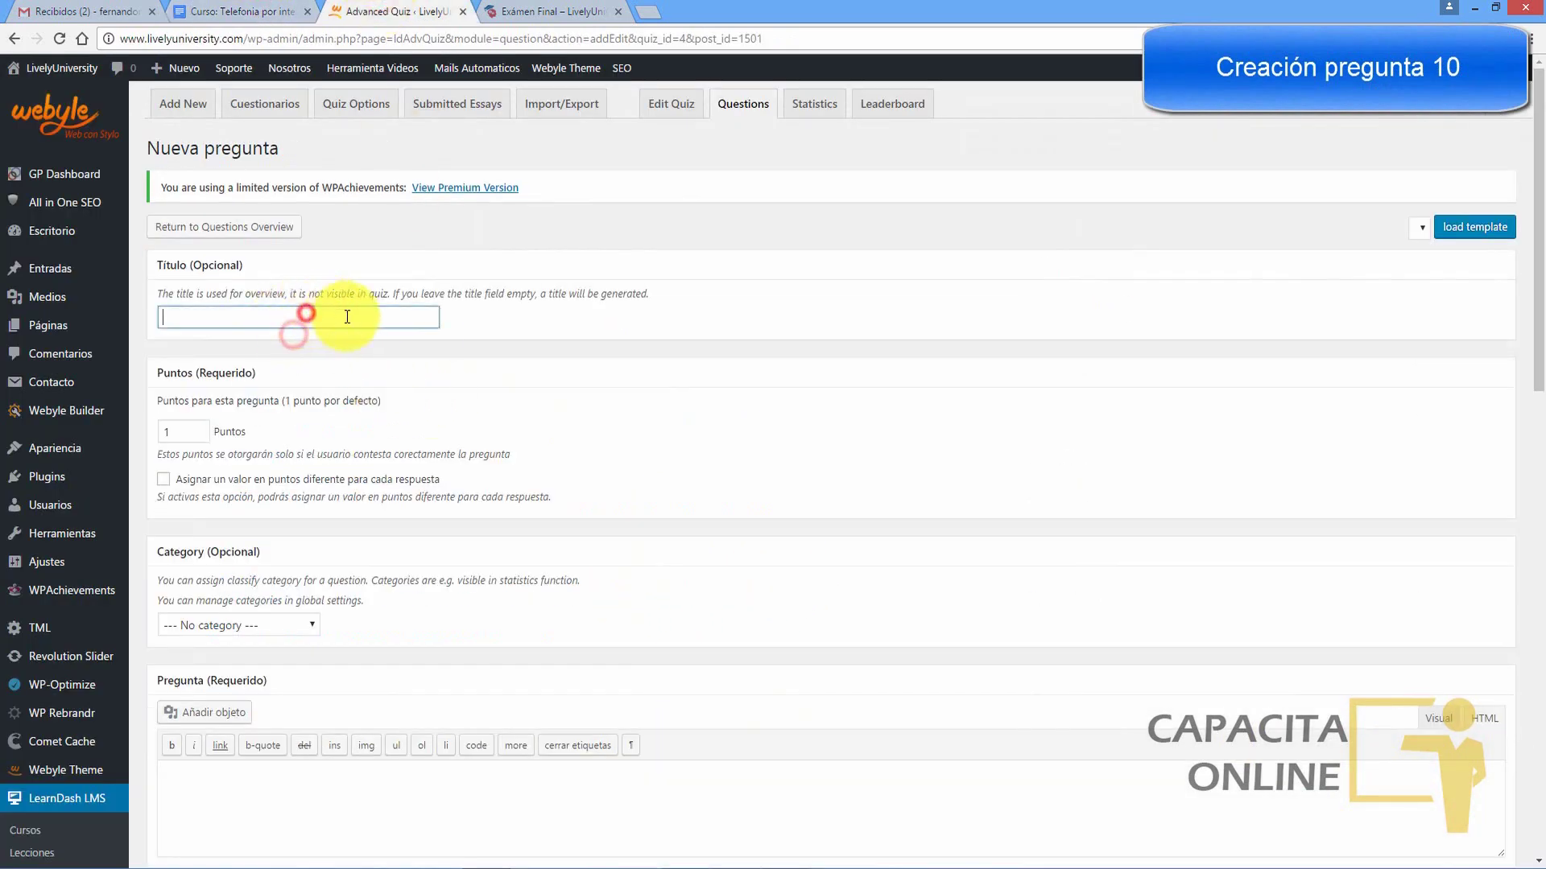
{"action": "key", "text": "ctrl+v"}
Step: Paste the same question 10 wording into the question text and remove the line break and extra spaces before "voip"
{"action": "scroll", "coordinate": [1529, 536], "scroll_direction": "down", "scroll_amount": 8}
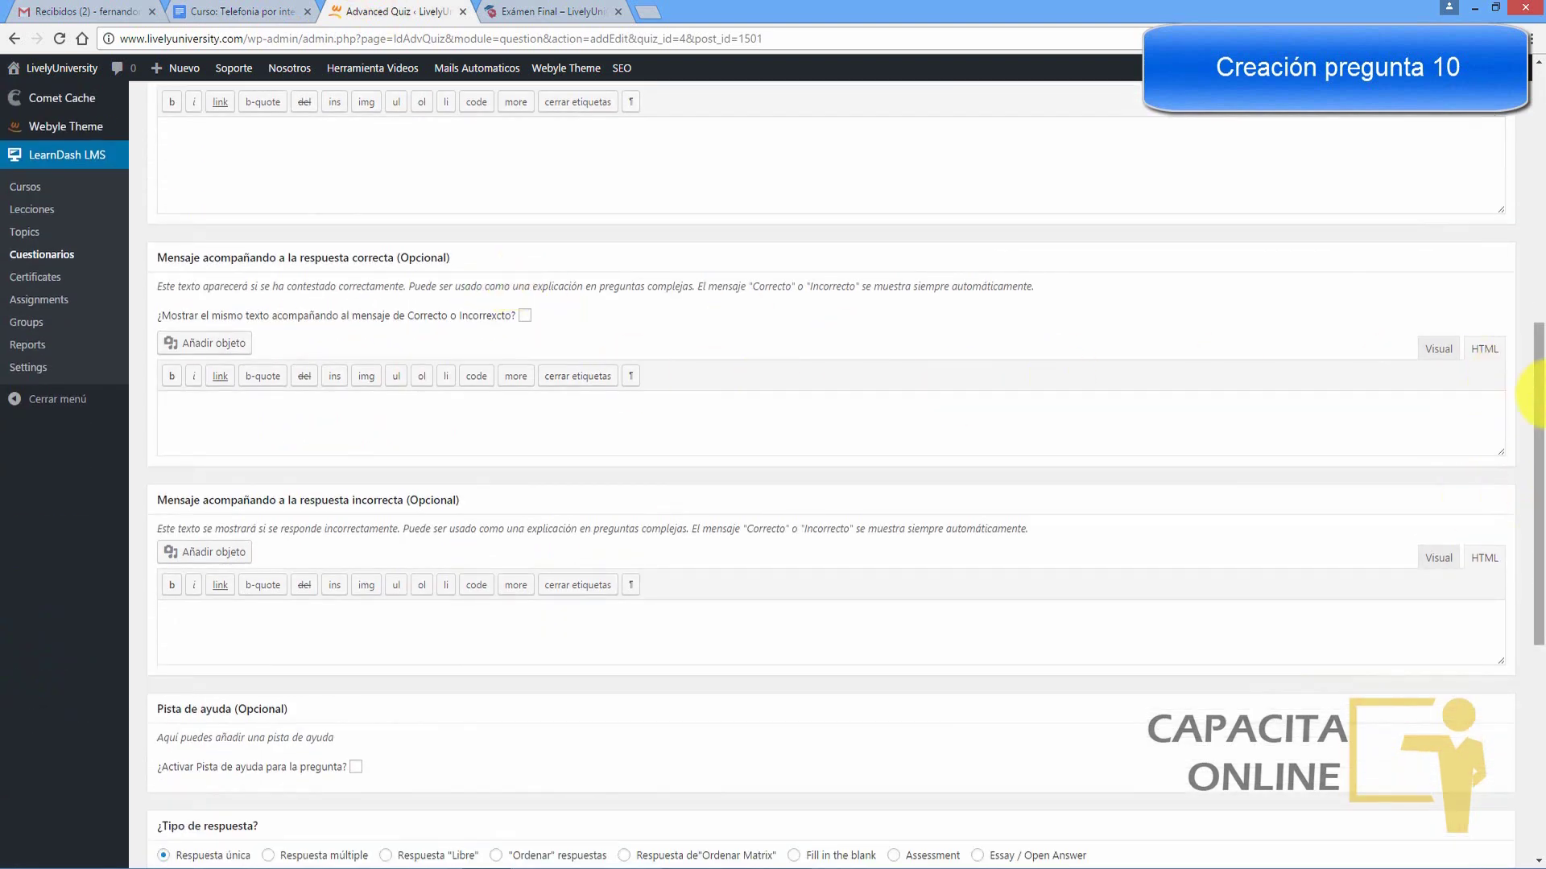
{"action": "scroll", "coordinate": [378, 293], "scroll_direction": "up", "scroll_amount": 2}
{"action": "left_click", "coordinate": [276, 272]}
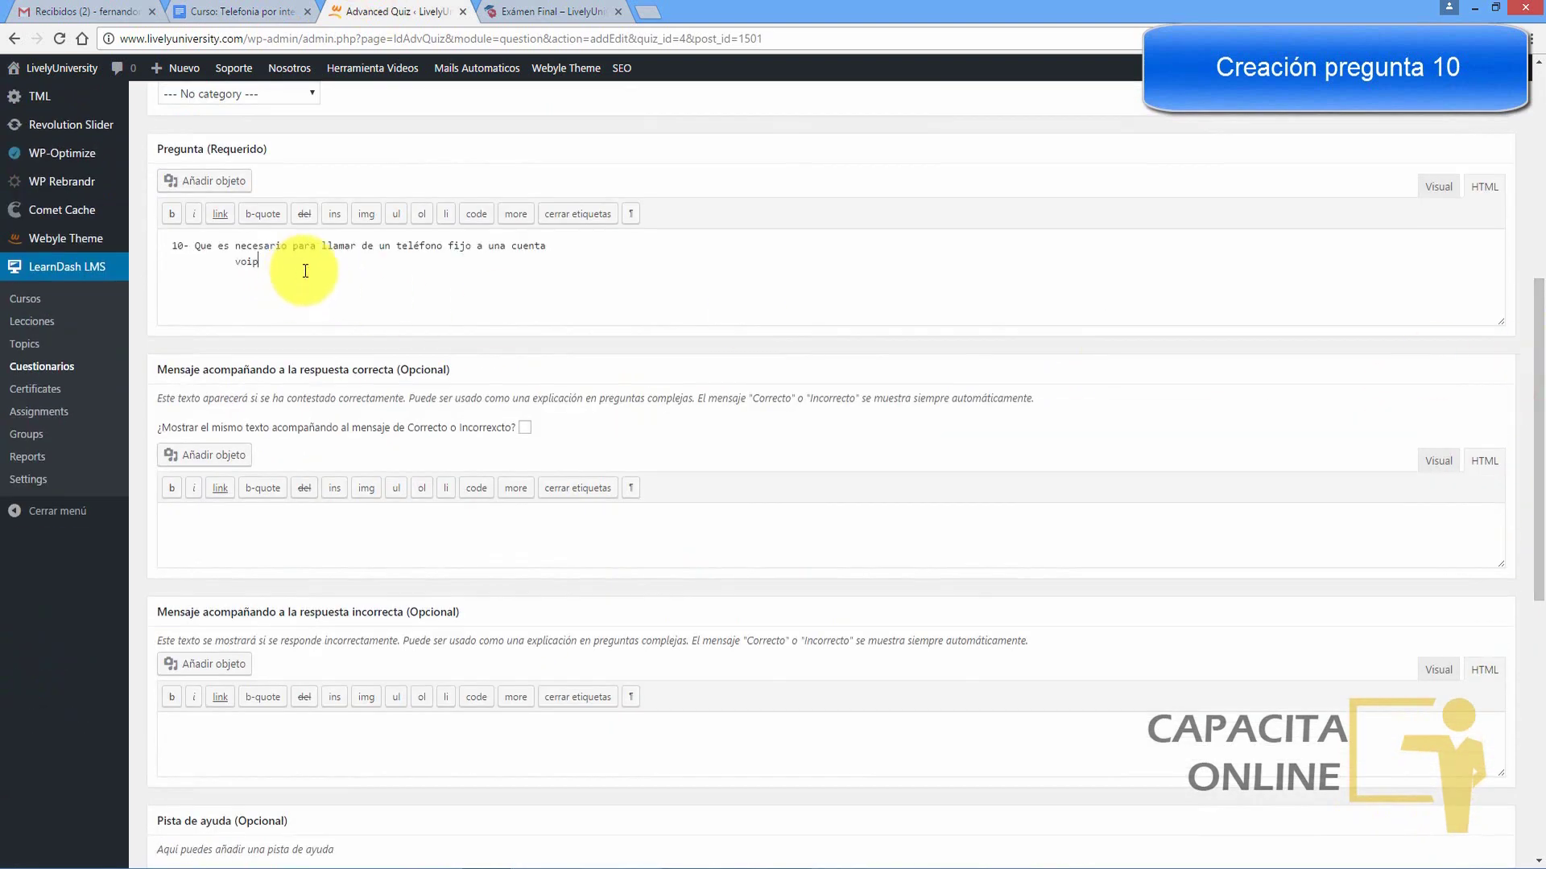
{"action": "key", "text": "ctrl+Left"}
{"action": "key", "text": "BackSpace"}
{"action": "key", "text": "BackSpace"}
{"action": "key", "text": "BackSpace"}
{"action": "key", "text": "BackSpace"}
{"action": "key", "text": "BackSpace"}
{"action": "key", "text": "BackSpace"}
{"action": "key", "text": "BackSpace"}
{"action": "key", "text": "BackSpace"}
{"action": "key", "text": "BackSpace"}
{"action": "key", "text": "BackSpace"}
{"action": "key", "text": "BackSpace"}
{"action": "key", "text": "BackSpace"}
{"action": "key", "text": "BackSpace"}
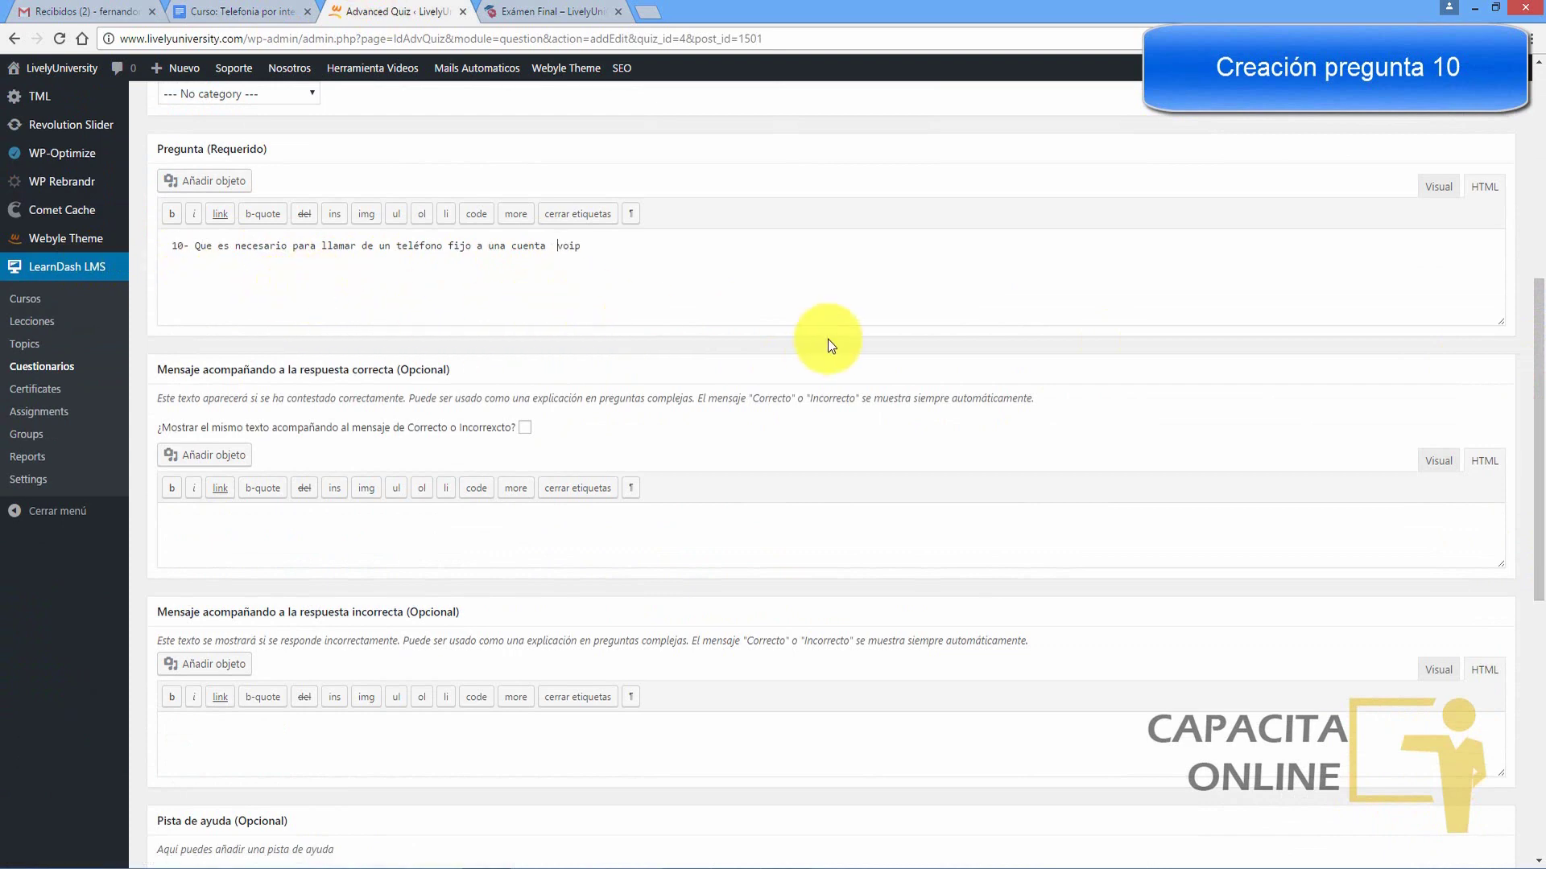
Step: Add two more answer slots to question 10
{"action": "left_click_drag", "start_coordinate": [1536, 464], "coordinate": [1534, 718]}
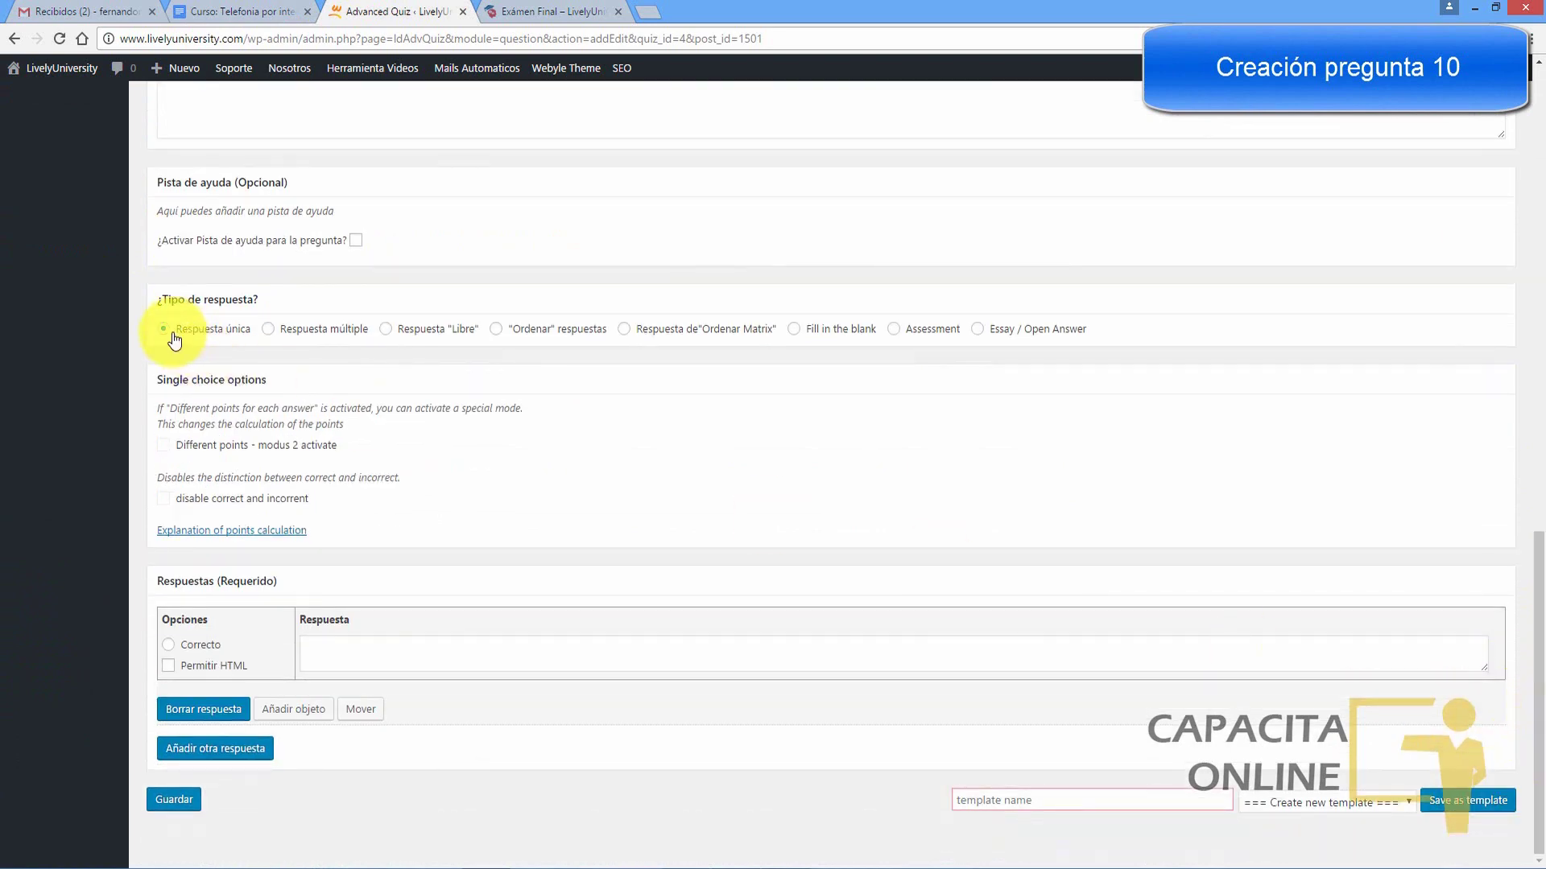
{"action": "left_click", "coordinate": [215, 749]}
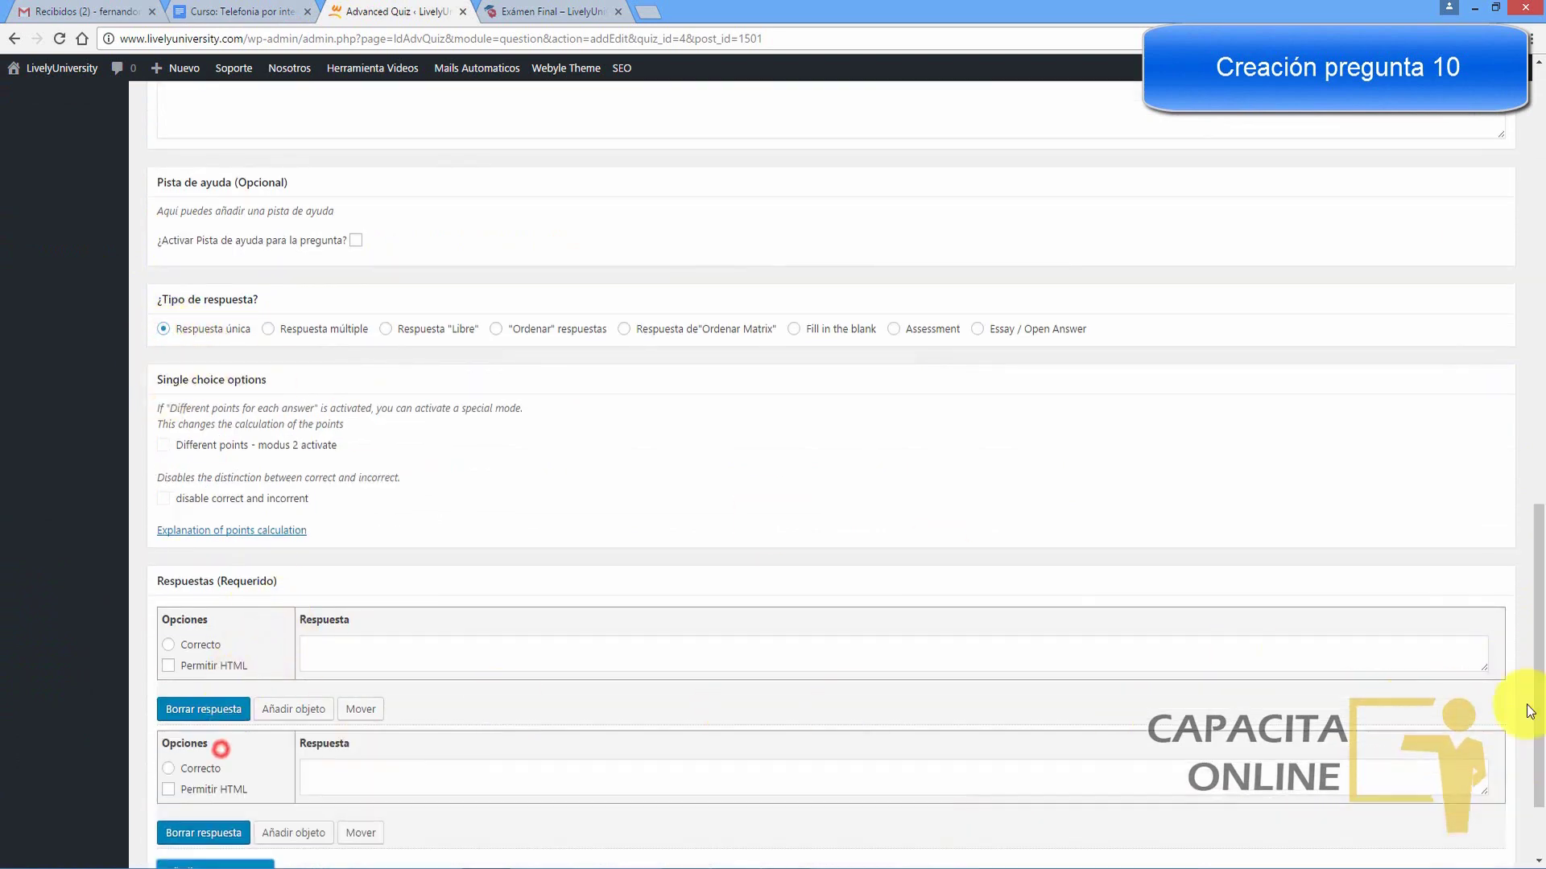
{"action": "left_click_drag", "start_coordinate": [1539, 600], "coordinate": [1539, 644]}
{"action": "left_click", "coordinate": [266, 746]}
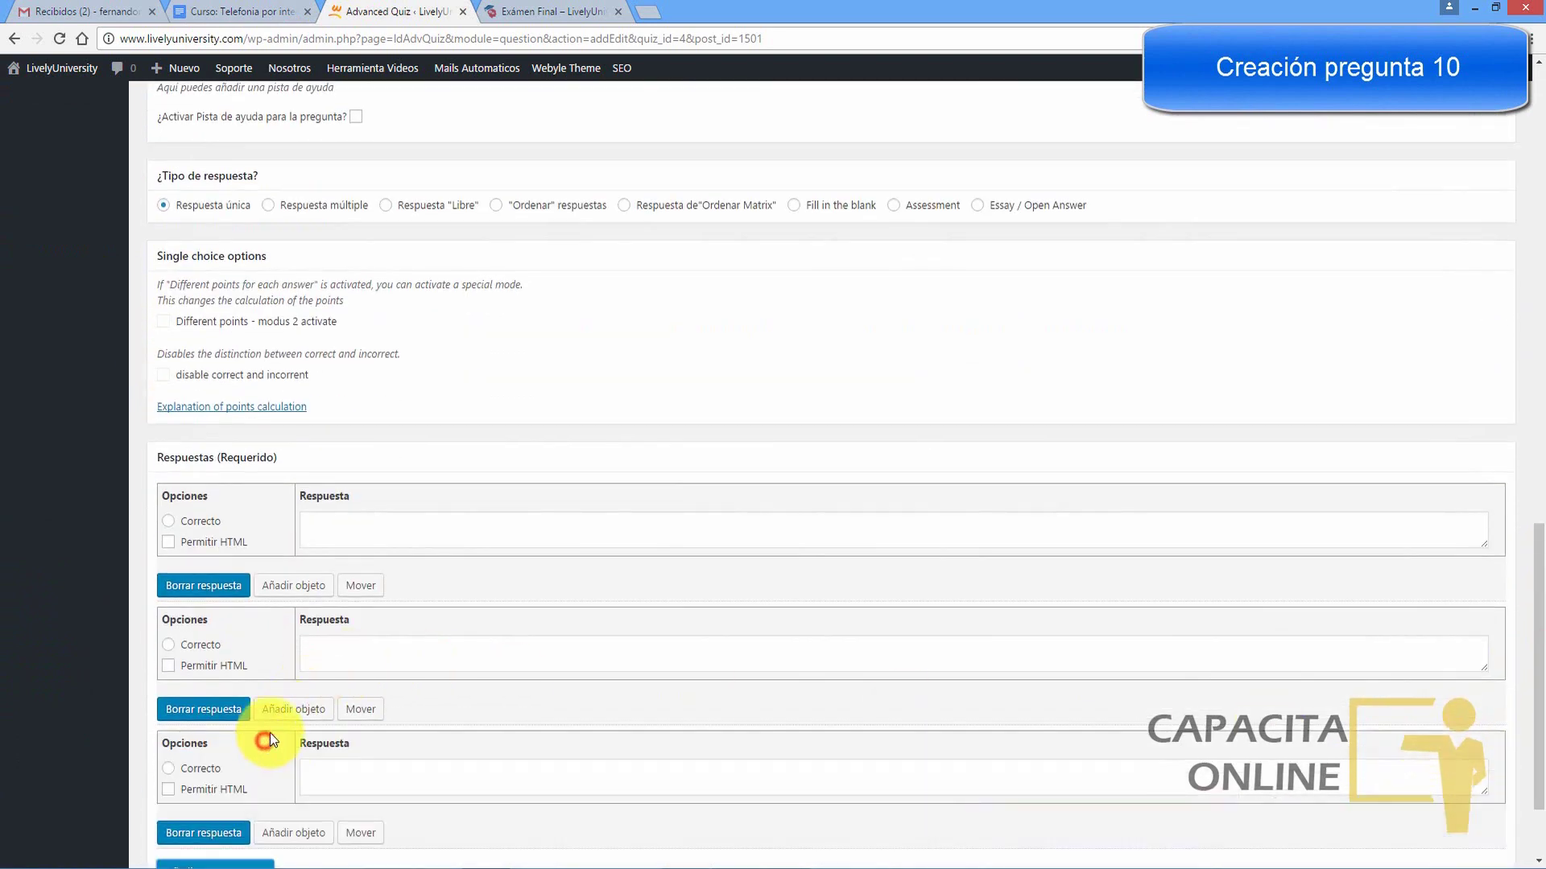
Step: Copy "Softphone" from question 10 in the course outline into the first answer
{"action": "left_click", "coordinate": [256, 10]}
{"action": "left_click_drag", "start_coordinate": [573, 613], "coordinate": [538, 613]}
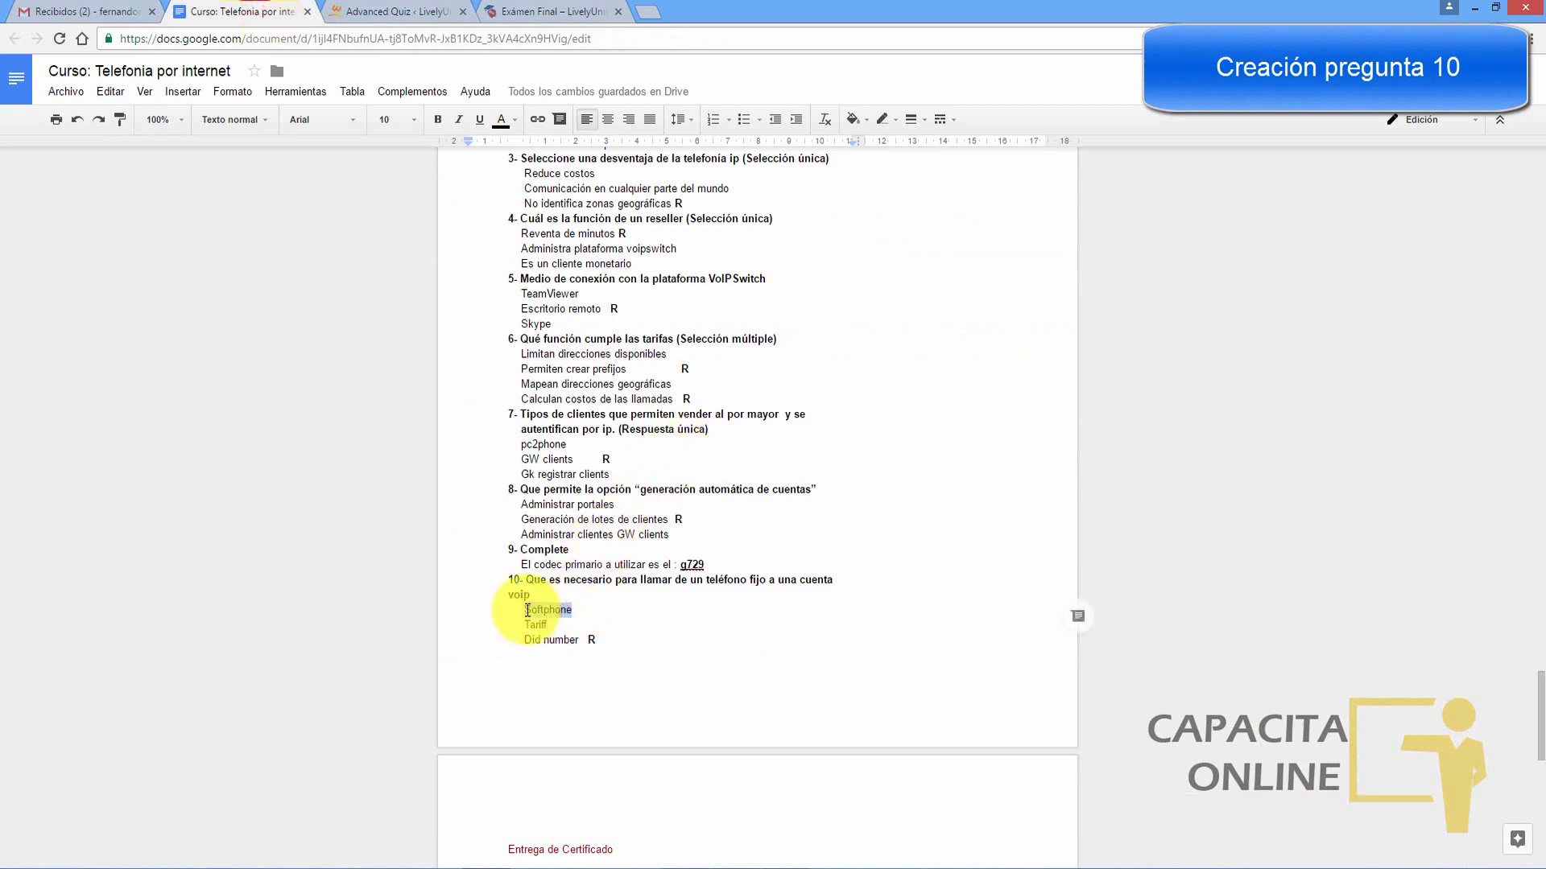
{"action": "key", "text": "ctrl+c"}
{"action": "left_click", "coordinate": [438, 12]}
{"action": "left_click", "coordinate": [403, 529]}
{"action": "key", "text": "ctrl+v"}
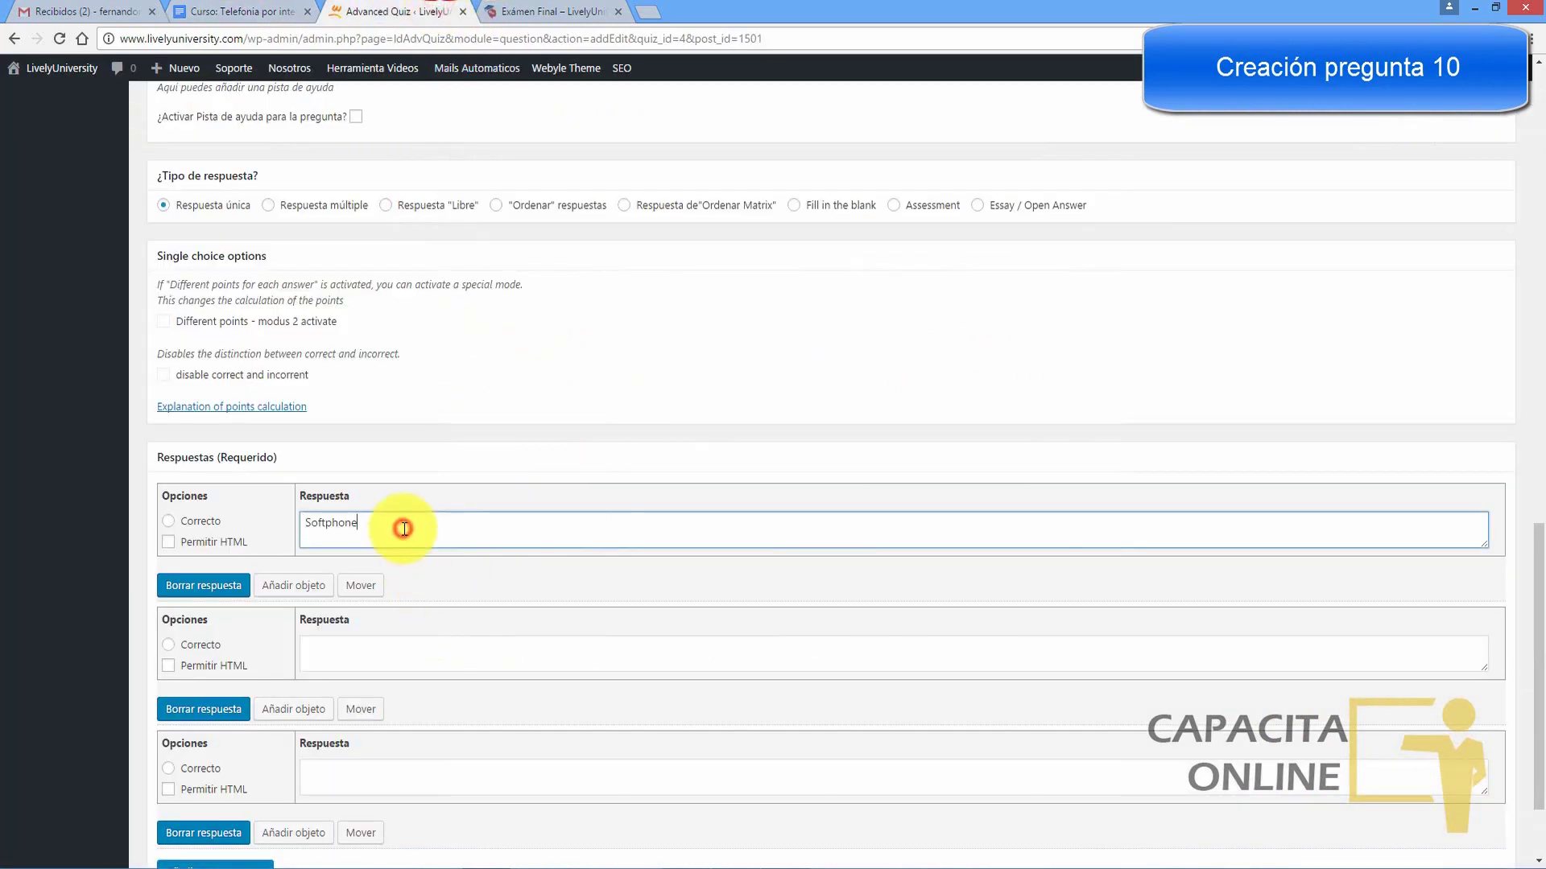
Step: Copy "Tariff" from question 10 in the course outline into the second answer
{"action": "left_click", "coordinate": [241, 9]}
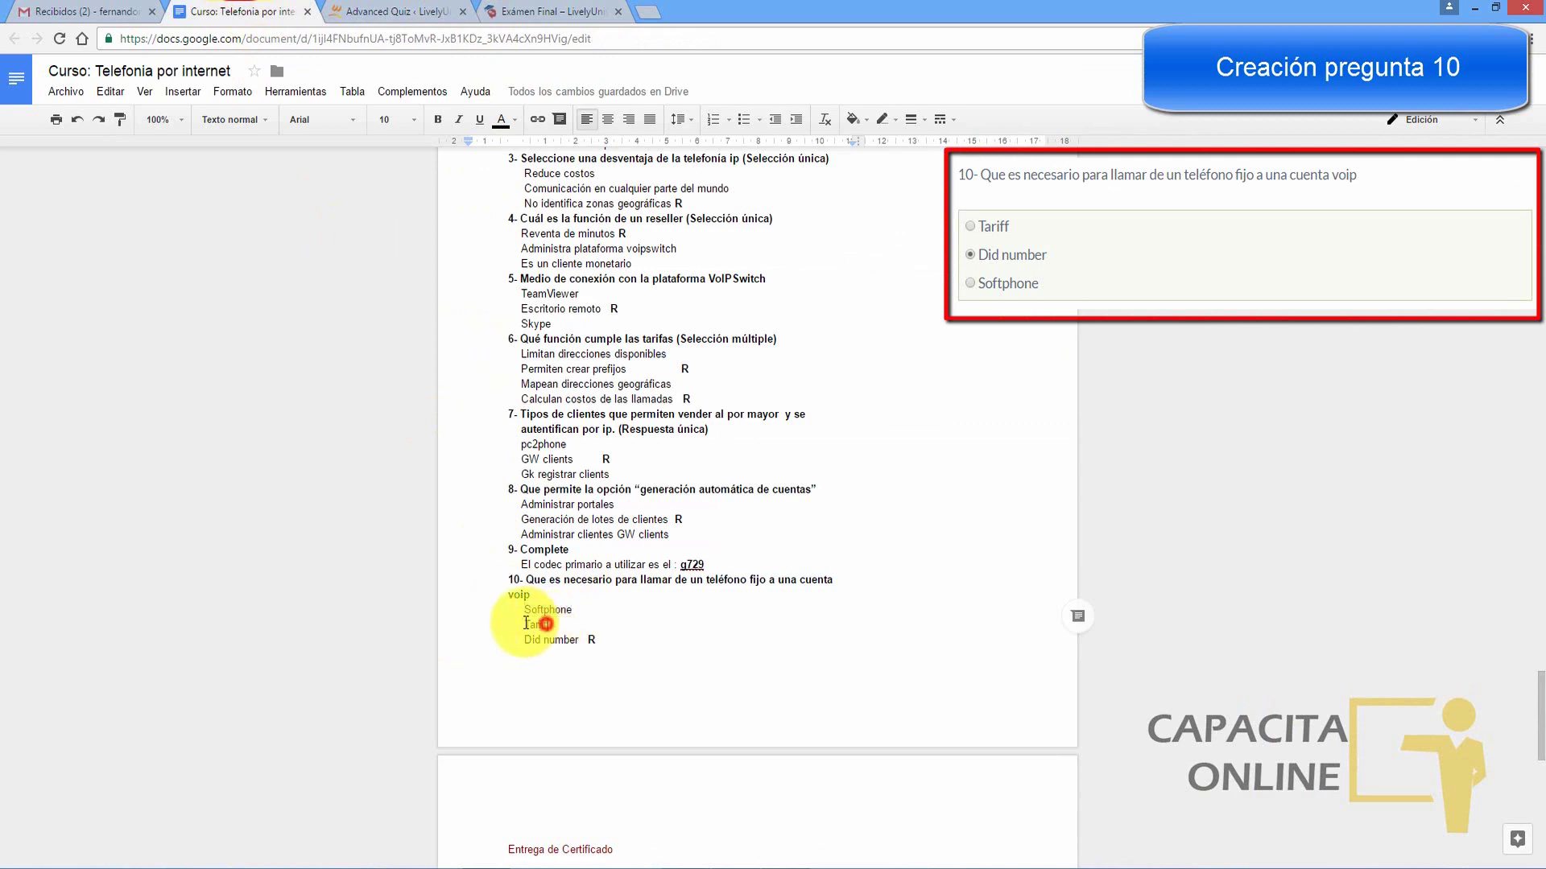
{"action": "left_click_drag", "start_coordinate": [528, 624], "coordinate": [524, 624]}
{"action": "key", "text": "ctrl+c"}
{"action": "left_click", "coordinate": [407, 12]}
{"action": "left_click", "coordinate": [484, 654]}
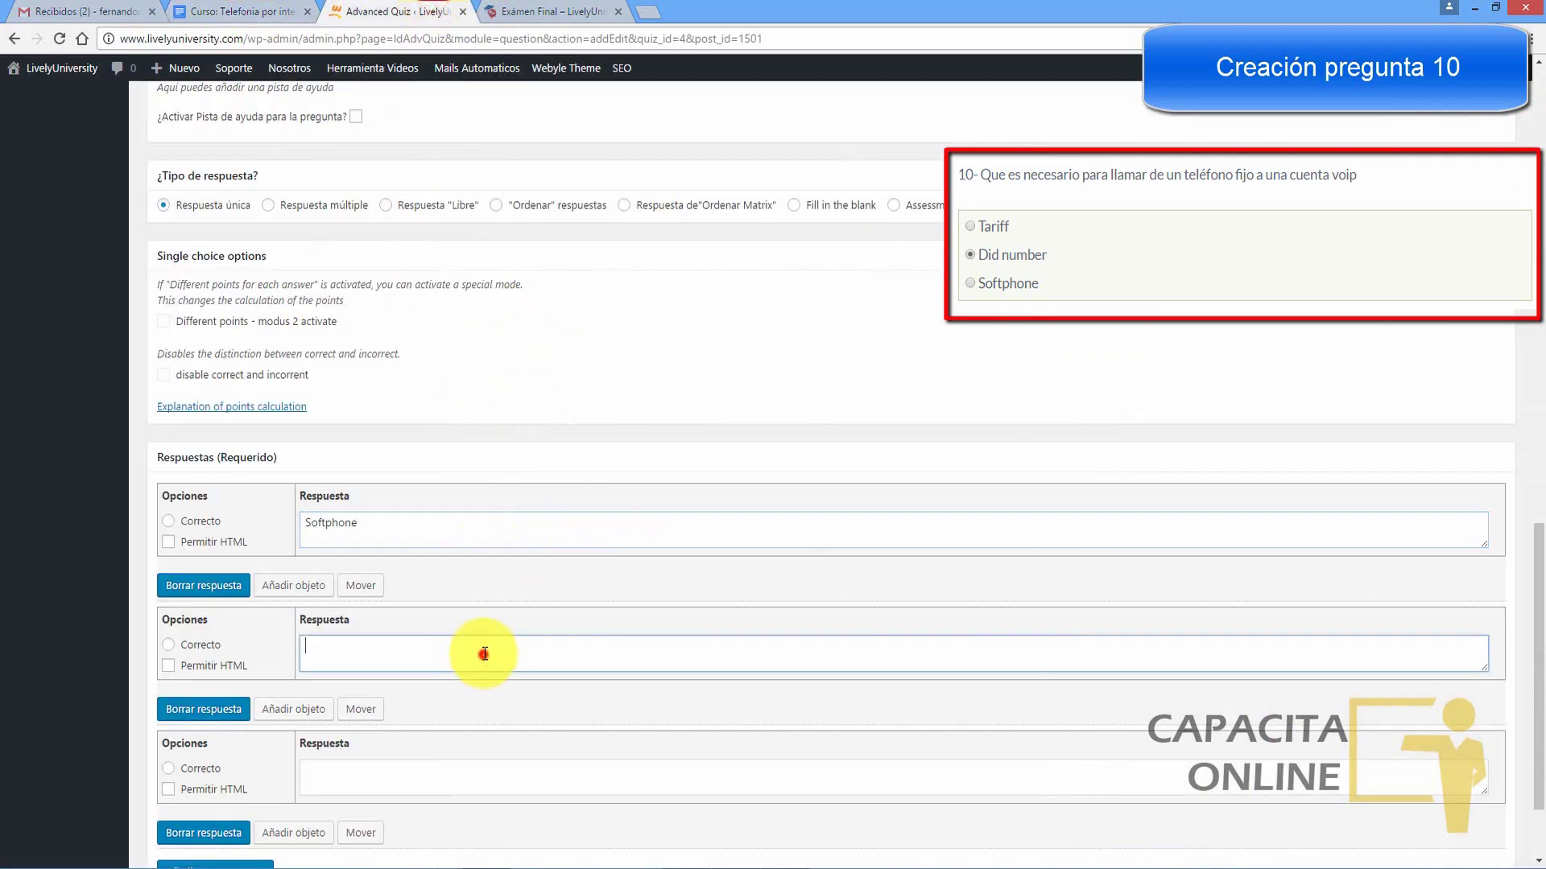
Step: Copy "Did number" from the course outline into question 10's third answer and mark it correct
{"action": "left_click", "coordinate": [217, 11]}
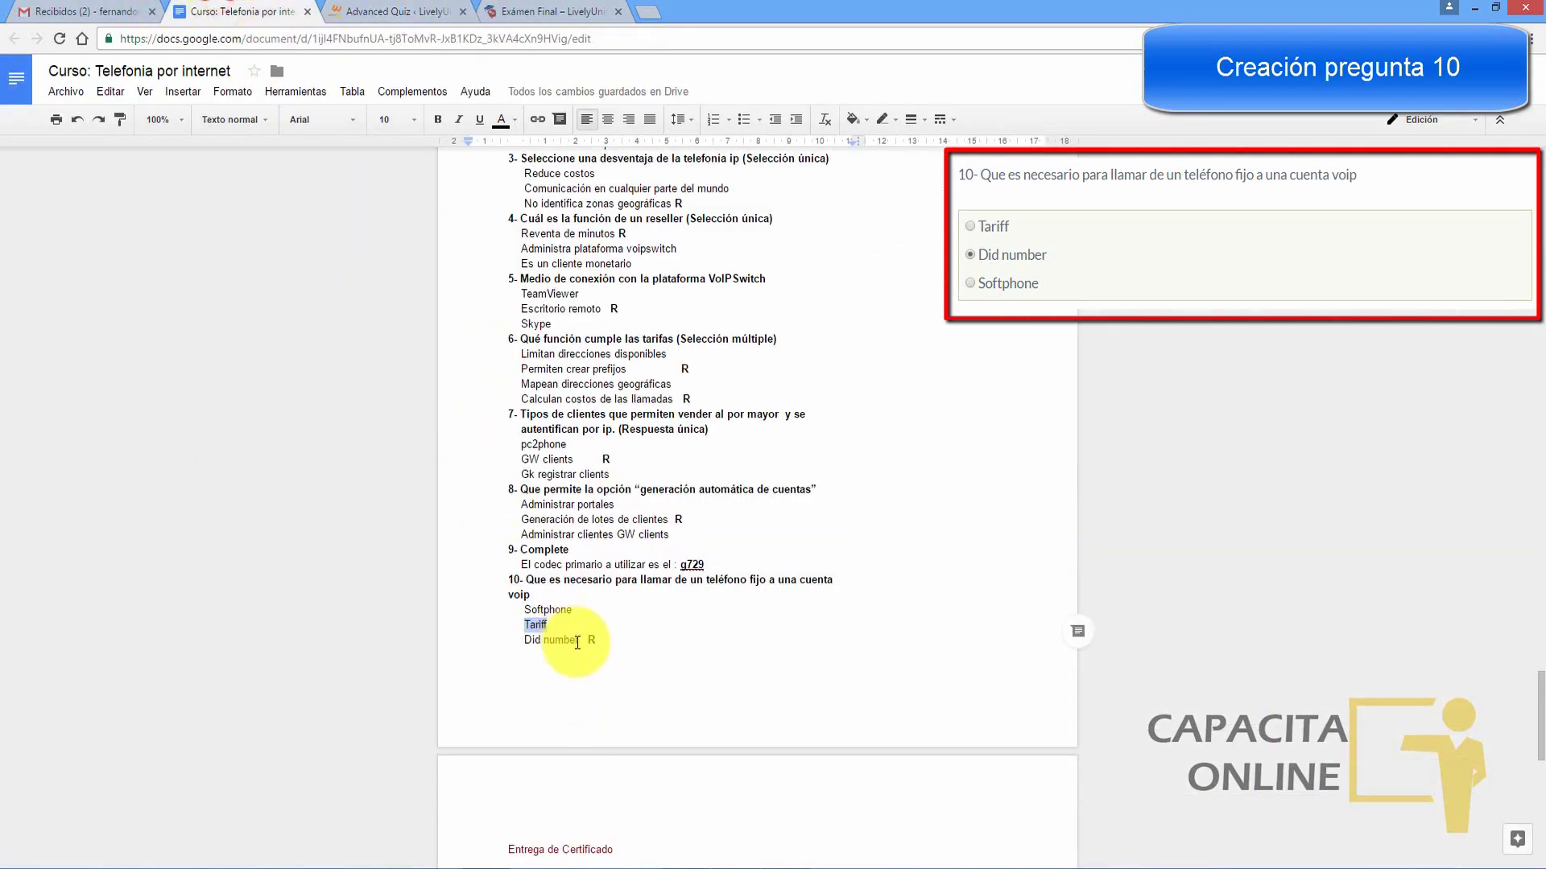
{"action": "mouse_move", "coordinate": [577, 643]}
{"action": "left_mouse_down"}
{"action": "mouse_move", "coordinate": [521, 647]}
{"action": "mouse_move", "coordinate": [542, 643]}
{"action": "left_mouse_up"}
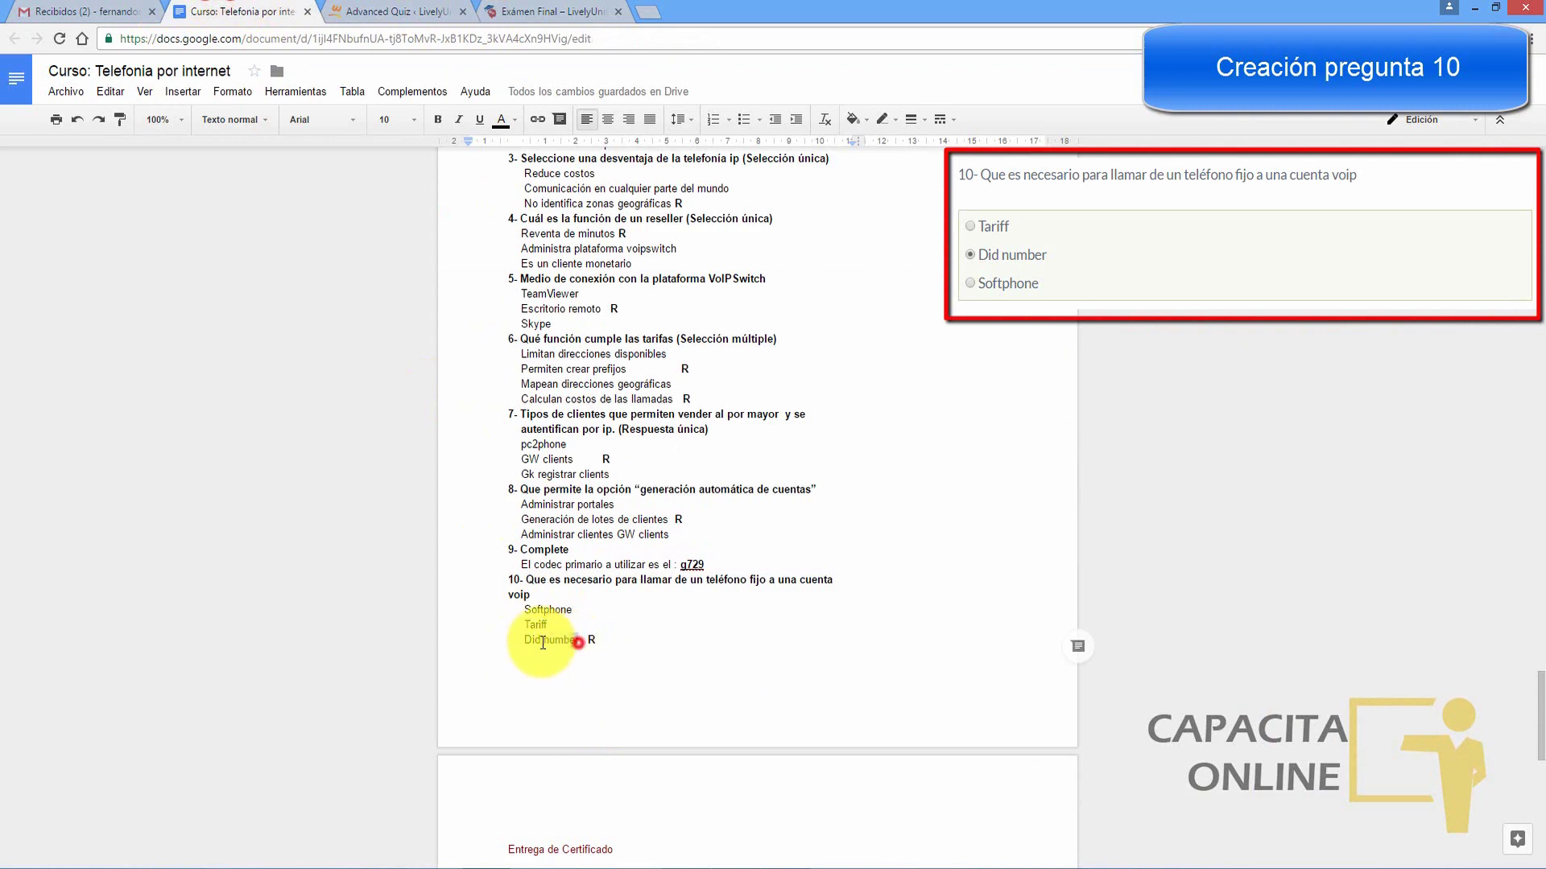
{"action": "left_click", "coordinate": [419, 11]}
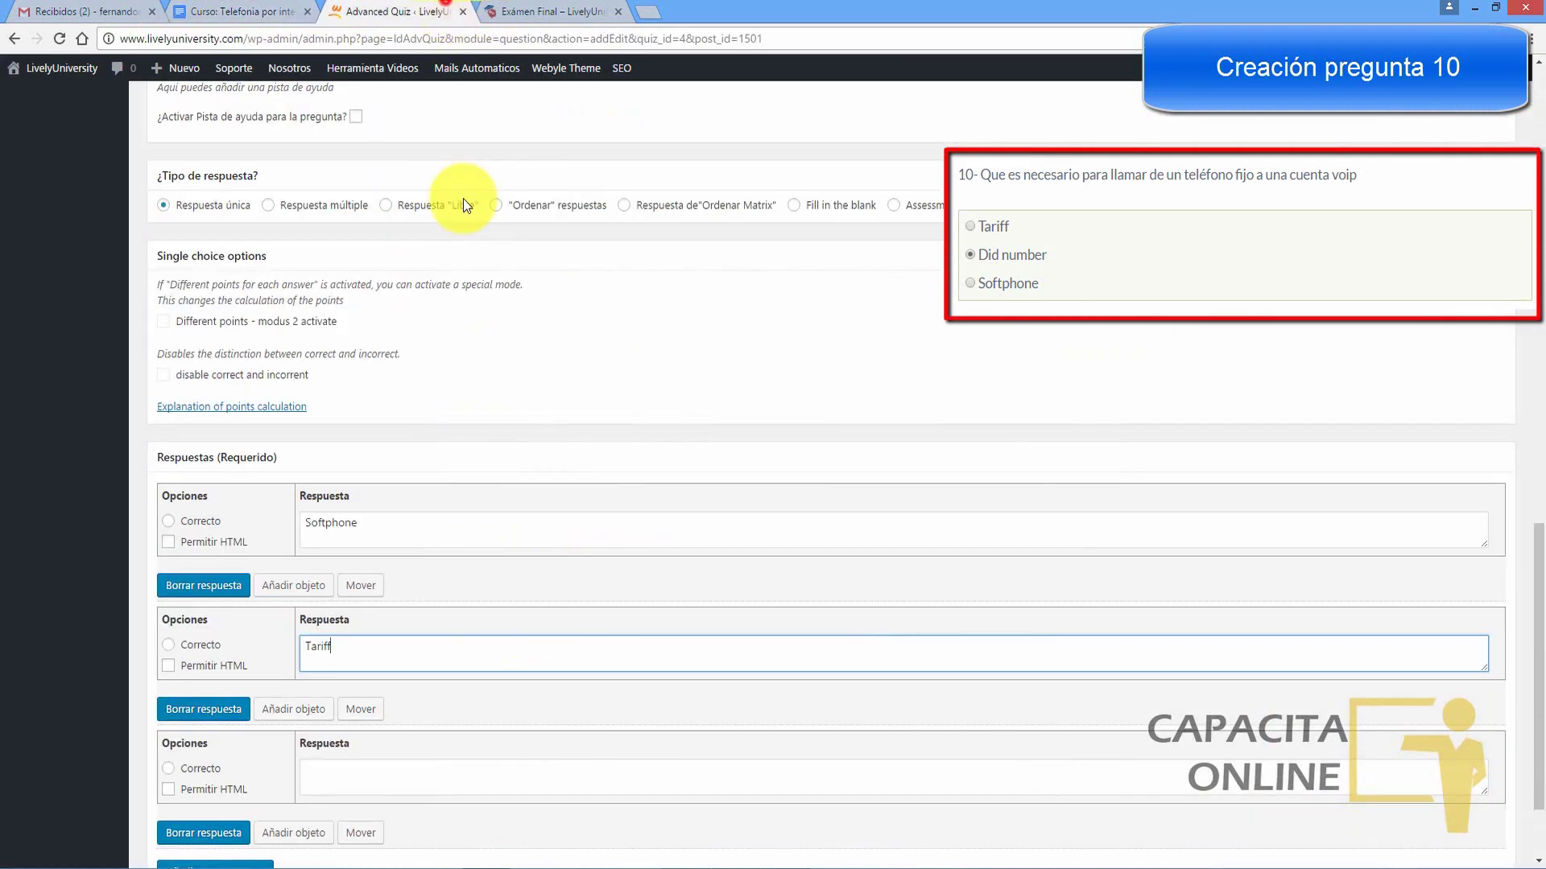
{"action": "left_click", "coordinate": [347, 787]}
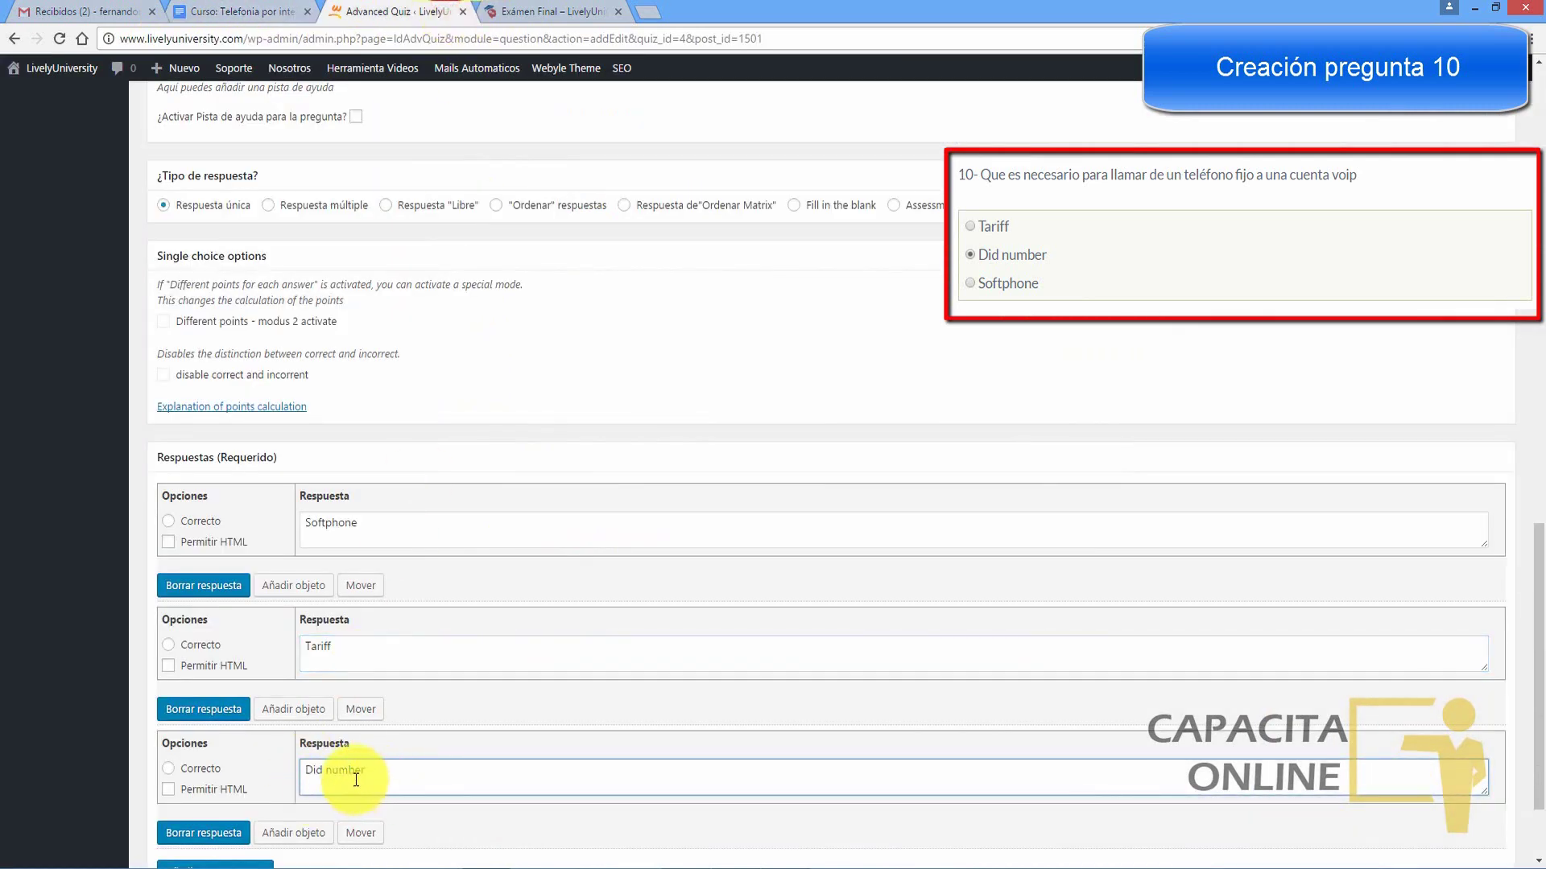
{"action": "left_click", "coordinate": [169, 768]}
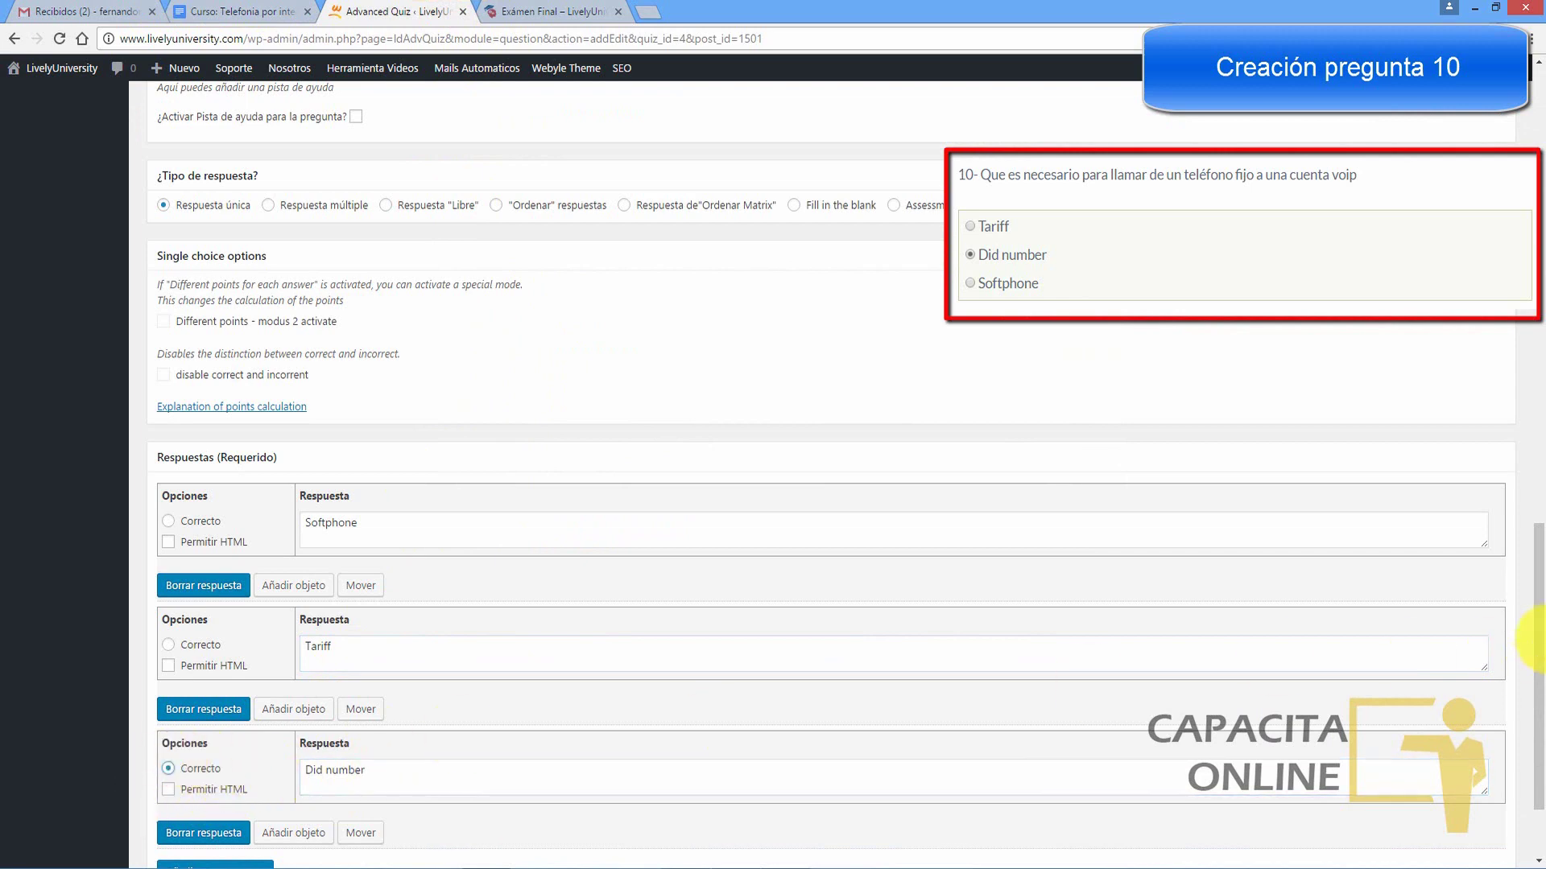